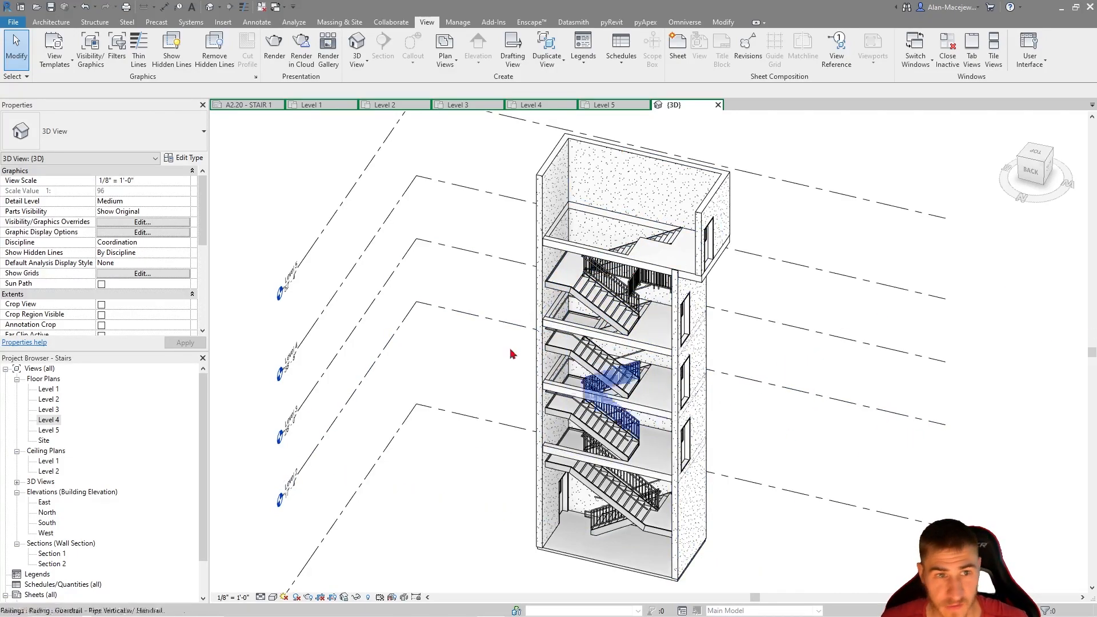
Open the A2.20 - STAIR 1 sheet and activate its Level 1 viewport for editing
{"action": "left_click", "coordinate": [235, 107]}
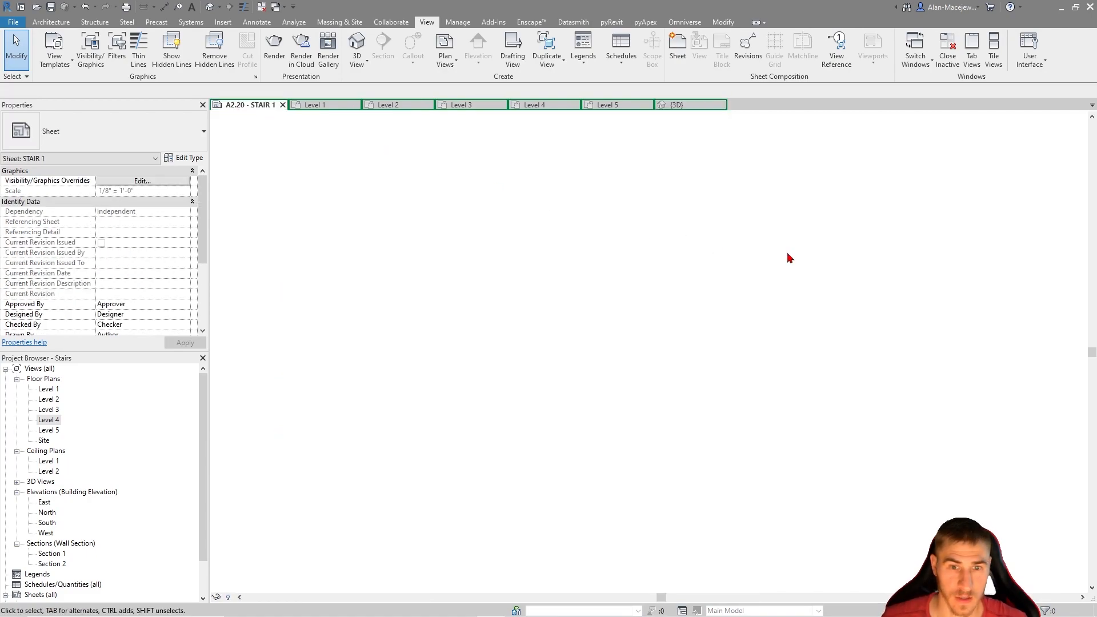
{"action": "scroll", "coordinate": [716, 427], "scroll_direction": "down", "scroll_amount": 2}
{"action": "middle_click_drag", "start_coordinate": [722, 429], "coordinate": [727, 419]}
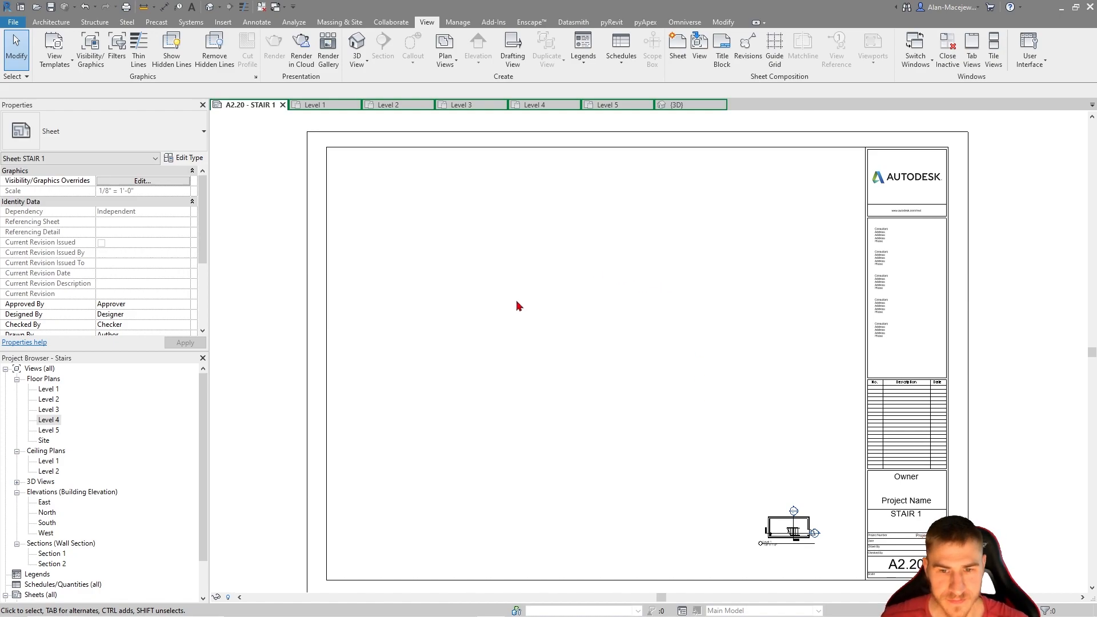
{"action": "scroll", "coordinate": [800, 540], "scroll_direction": "up", "scroll_amount": 4}
{"action": "scroll", "coordinate": [694, 563], "scroll_direction": "down", "scroll_amount": 4}
{"action": "scroll", "coordinate": [657, 491], "scroll_direction": "up", "scroll_amount": 1}
{"action": "scroll", "coordinate": [714, 482], "scroll_direction": "down", "scroll_amount": 1}
{"action": "scroll", "coordinate": [791, 473], "scroll_direction": "up", "scroll_amount": 4}
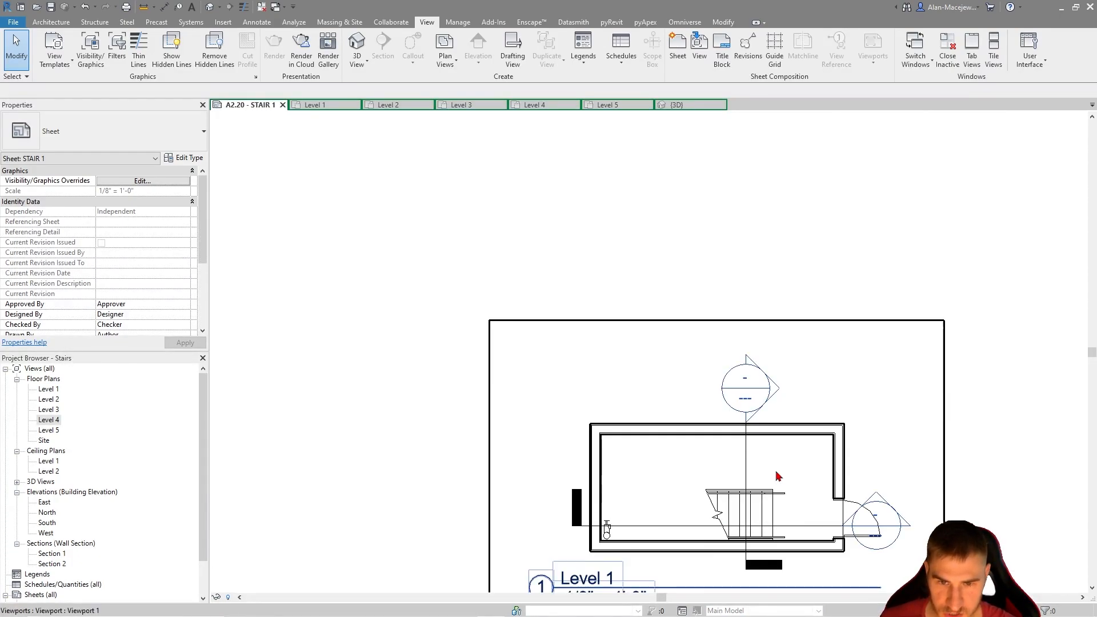
{"action": "scroll", "coordinate": [799, 503], "scroll_direction": "down", "scroll_amount": 4}
{"action": "left_click", "coordinate": [811, 521]}
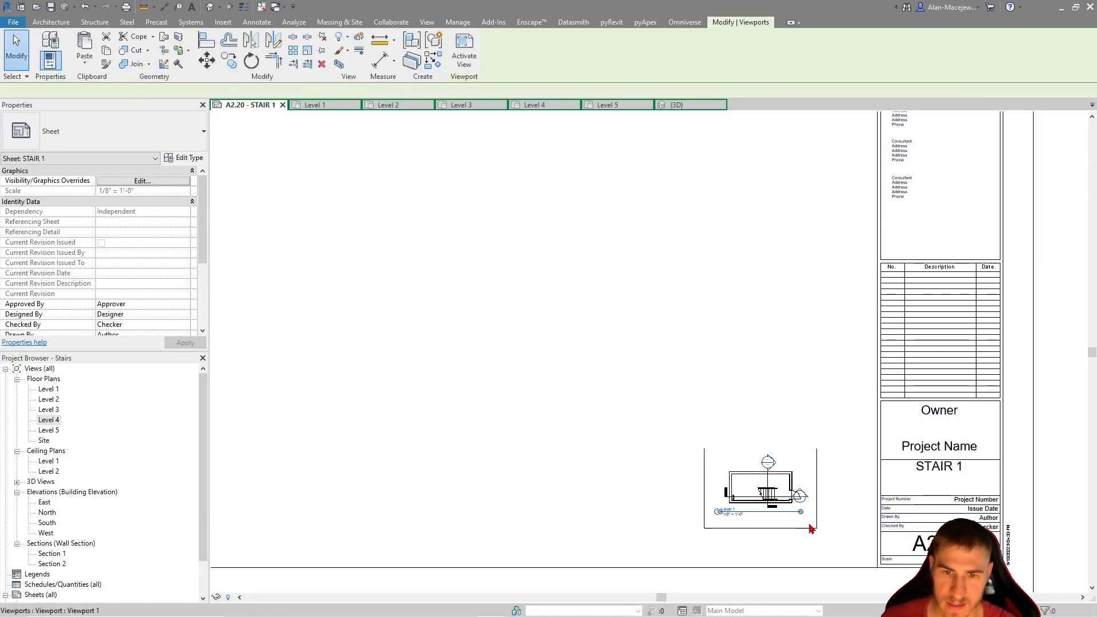
{"action": "left_click", "coordinate": [651, 440]}
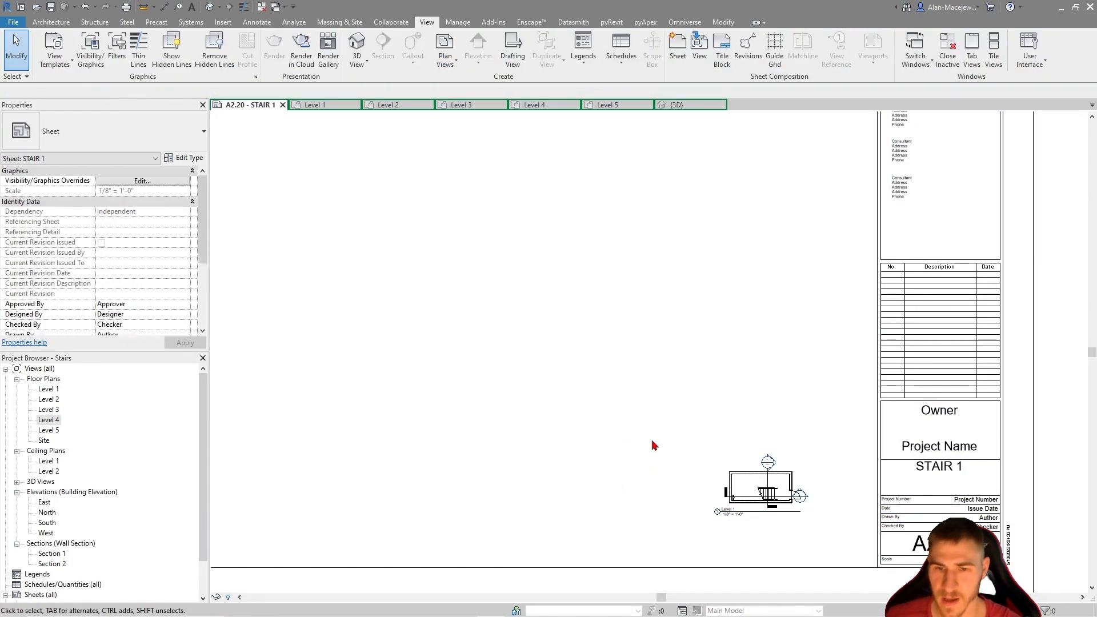
{"action": "double_click", "coordinate": [748, 474]}
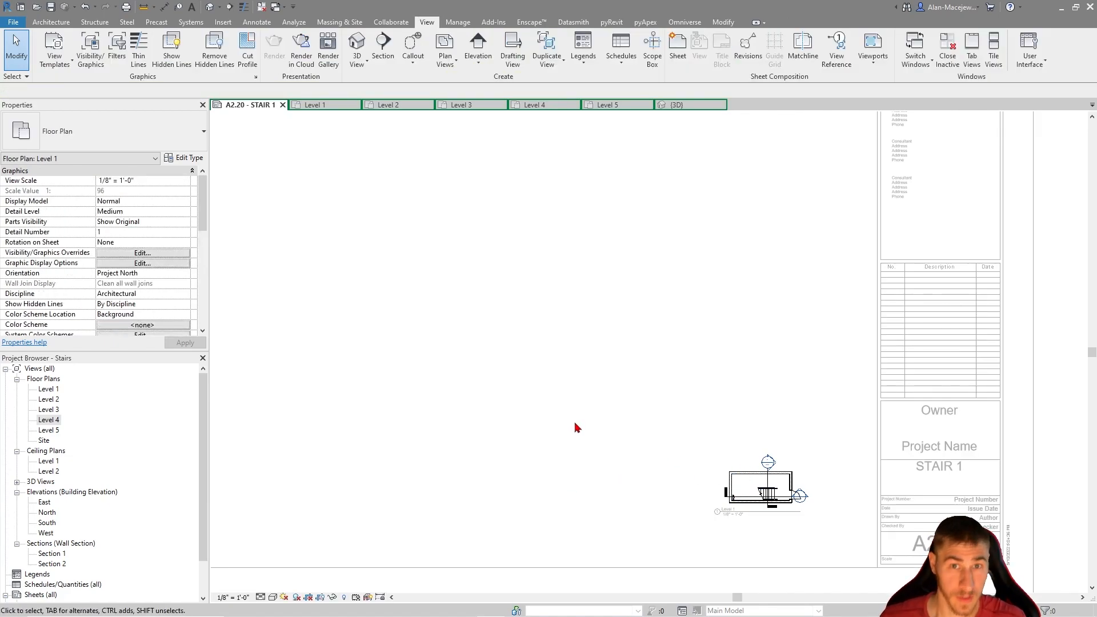
Duplicate the Architectural Plan view template as VERTICAL CIRCULATION and assign it to the Level 1 view
{"action": "scroll", "coordinate": [74, 245], "scroll_direction": "down", "scroll_amount": 5}
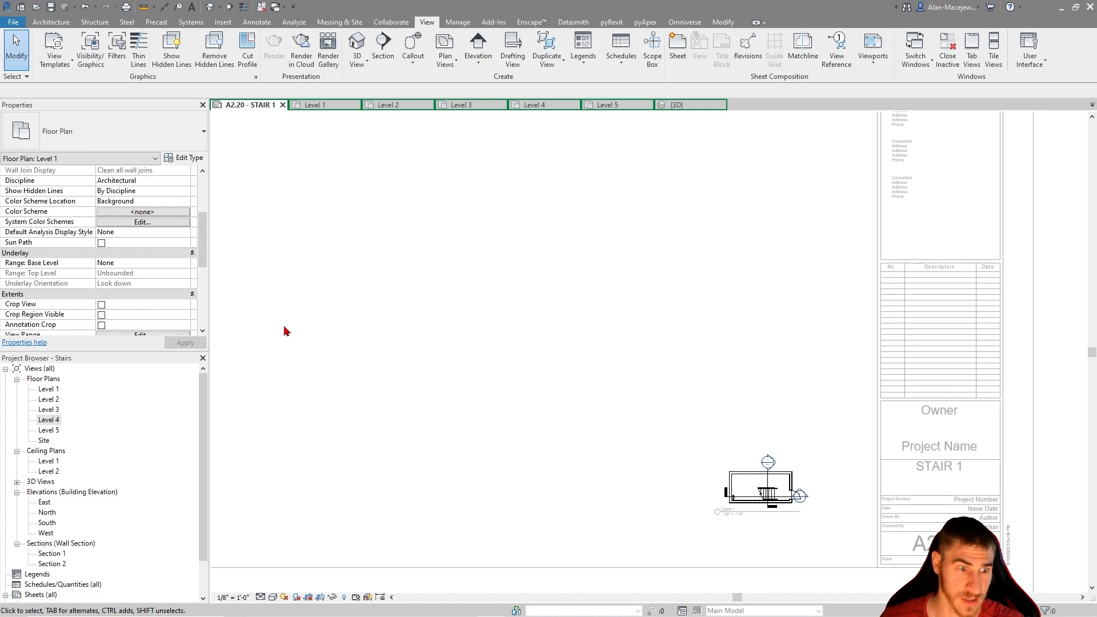
{"action": "scroll", "coordinate": [86, 245], "scroll_direction": "down", "scroll_amount": 5}
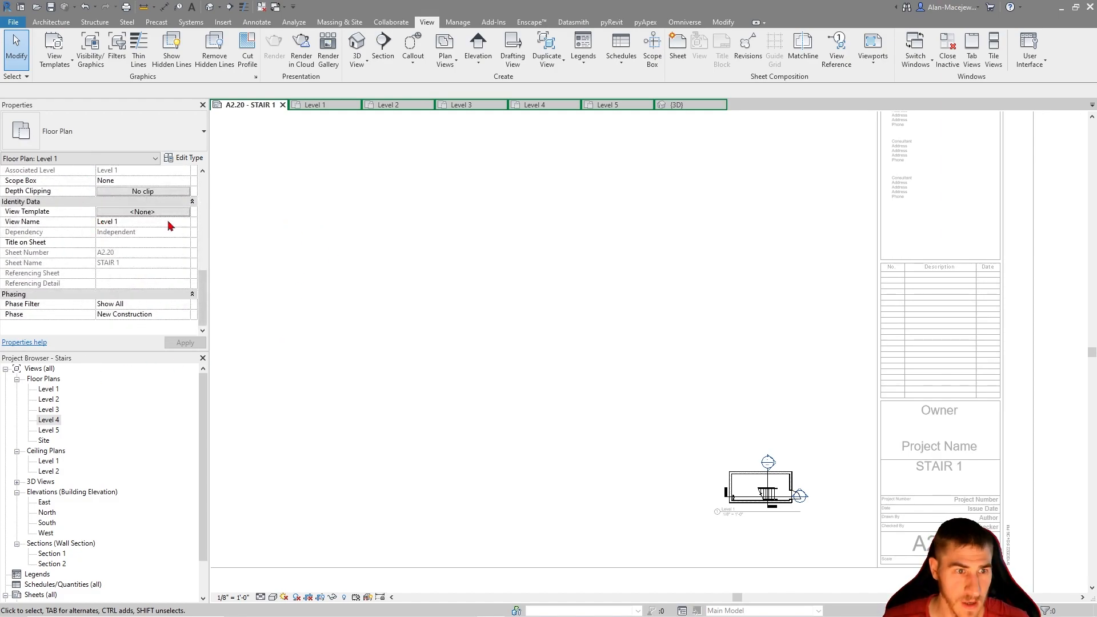
{"action": "left_click", "coordinate": [165, 212]}
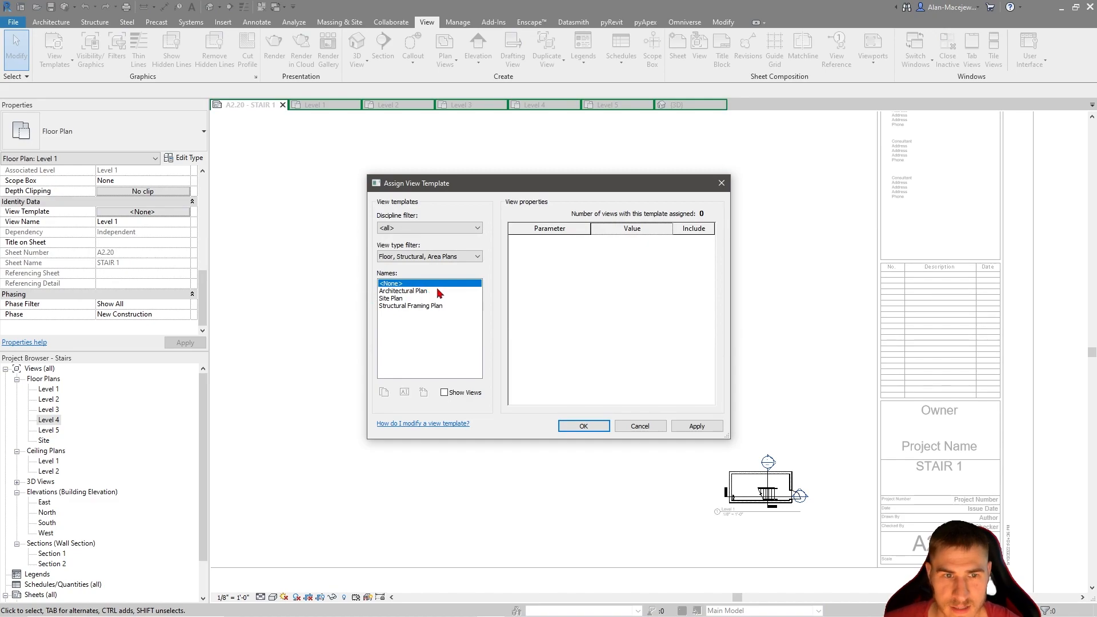
{"action": "left_click", "coordinate": [430, 291]}
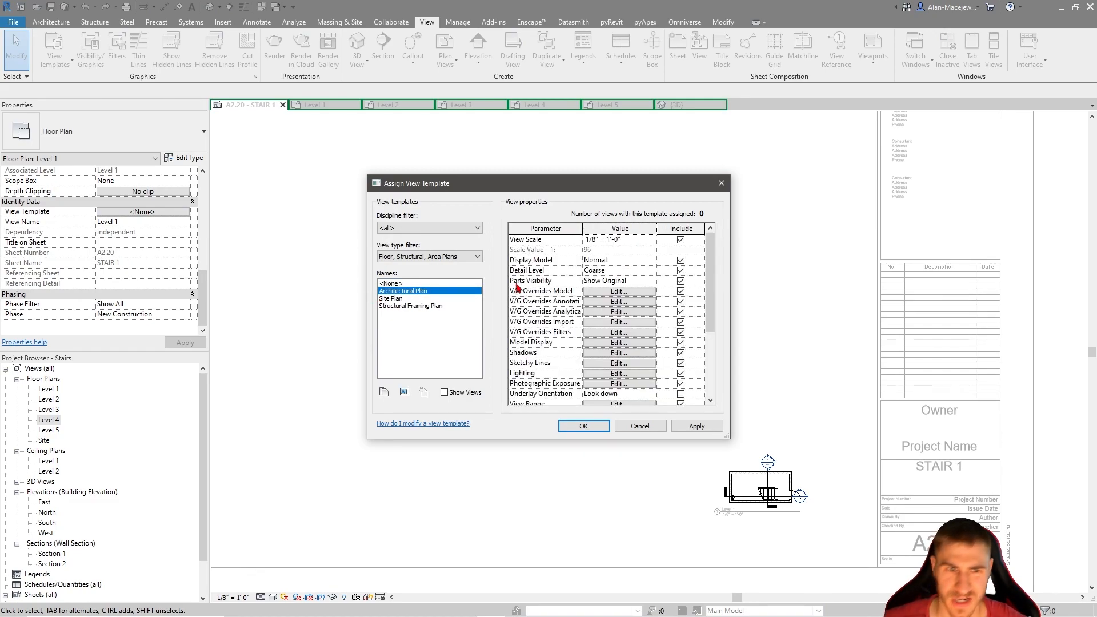
{"action": "left_click", "coordinate": [384, 391]}
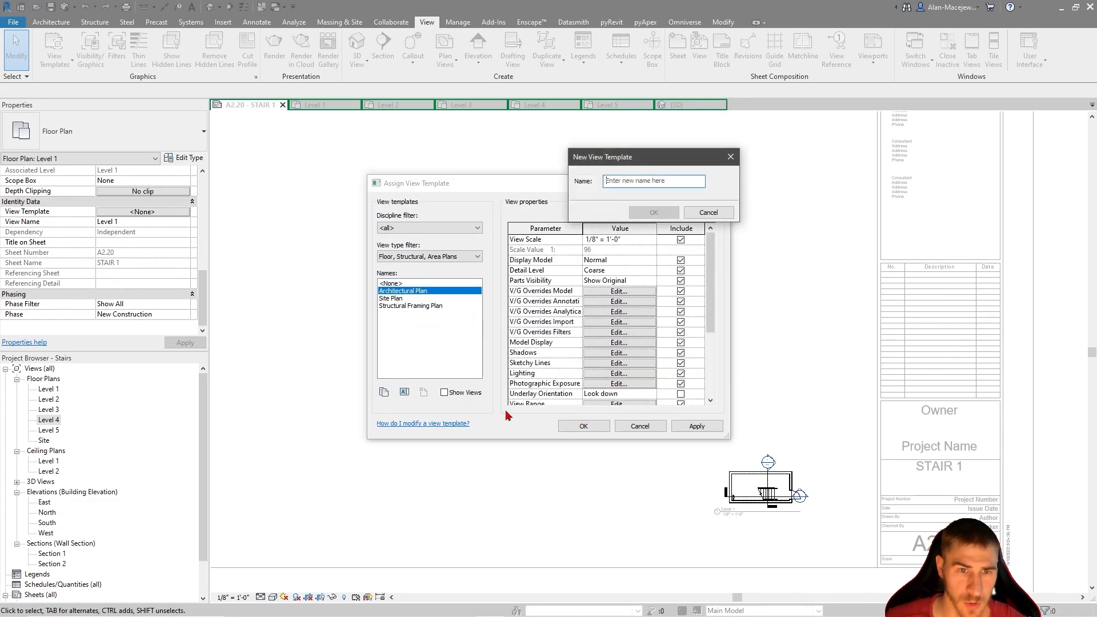
{"action": "type", "text": "VERTICAL CIRCULATION"}
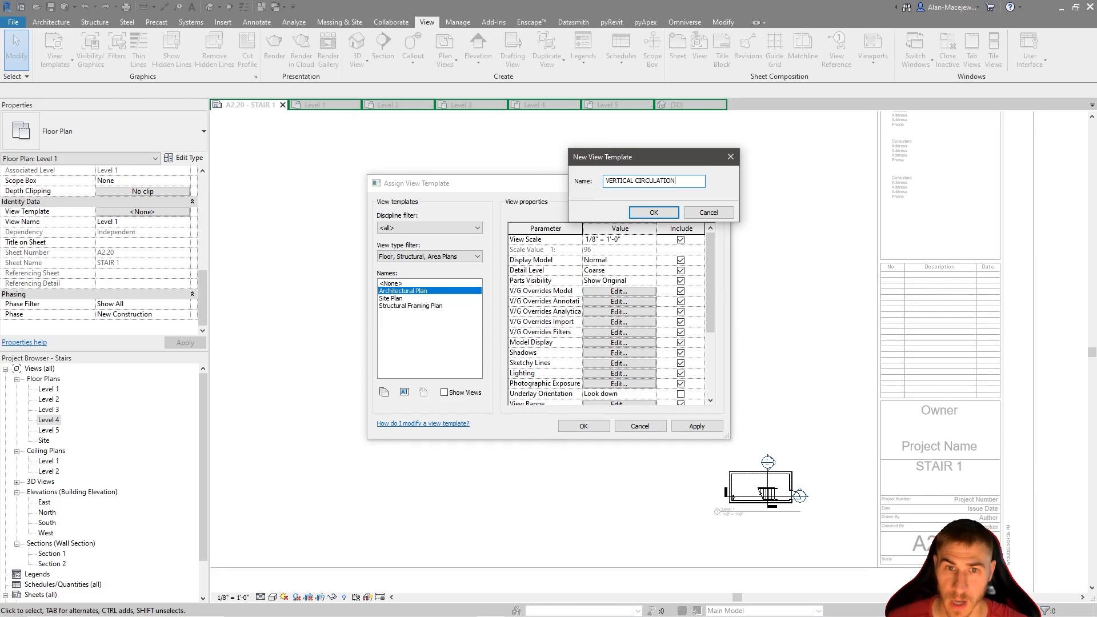
{"action": "key", "text": "Return"}
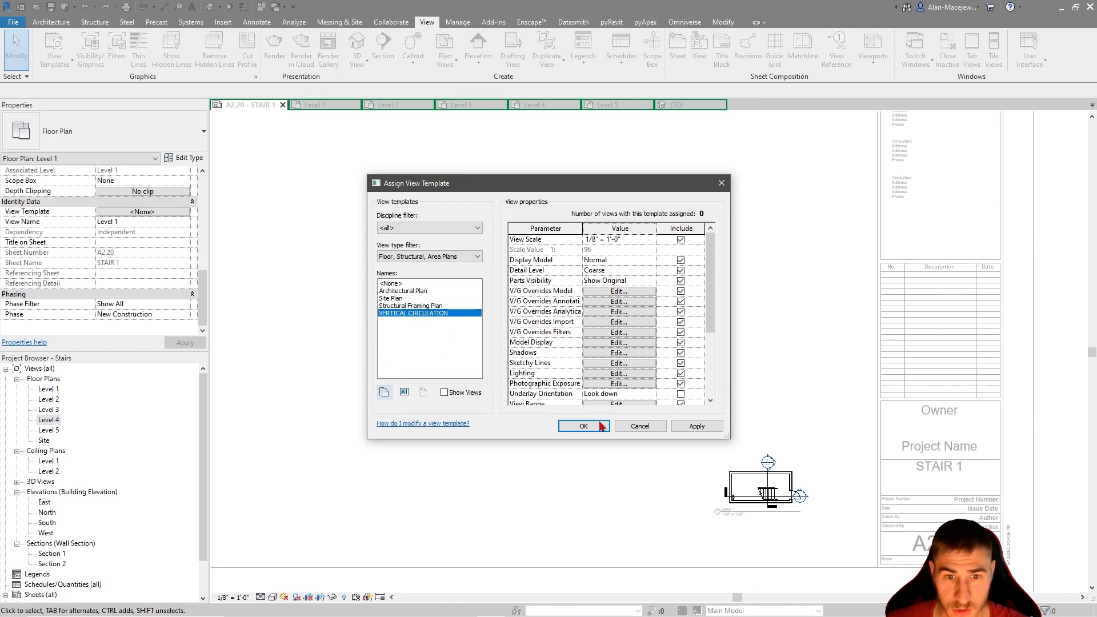
{"action": "left_click", "coordinate": [583, 425]}
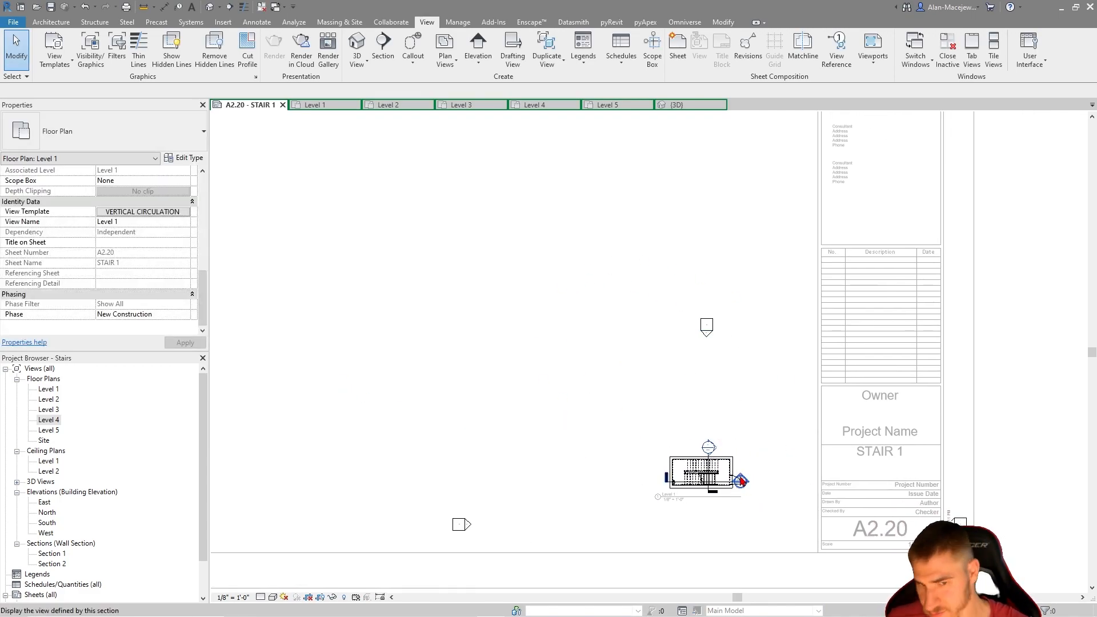
Assign the VERTICAL CIRCULATION view template to the Level 2 through Level 5 floor plans together
{"action": "middle_click_drag", "start_coordinate": [728, 453], "coordinate": [733, 439]}
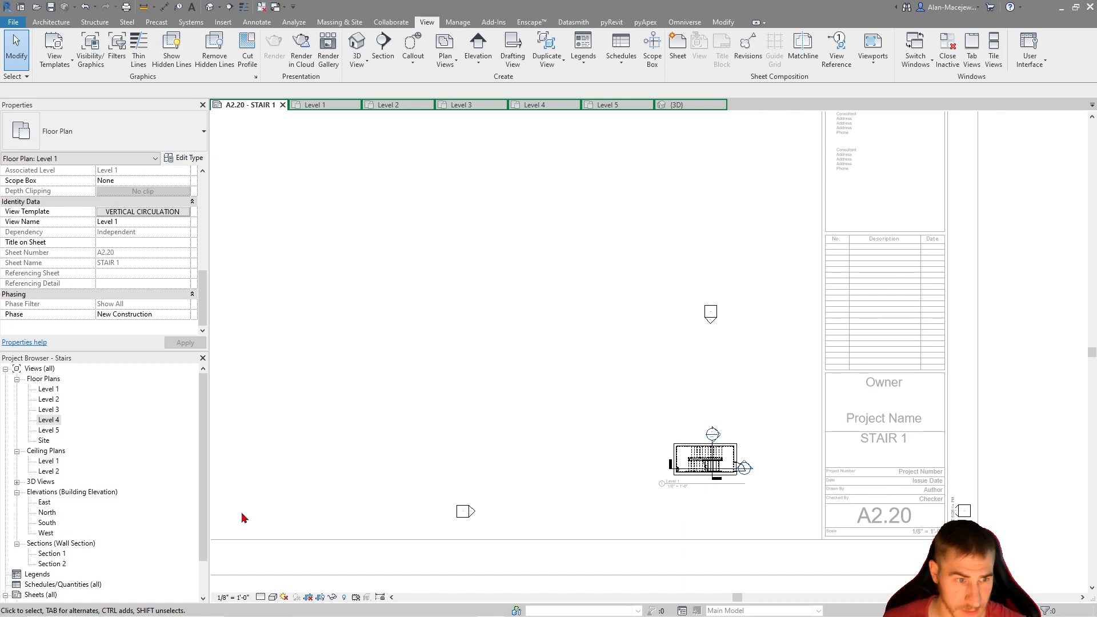
{"action": "left_click", "coordinate": [49, 399]}
{"action": "left_click", "coordinate": [49, 430], "text": "shift"}
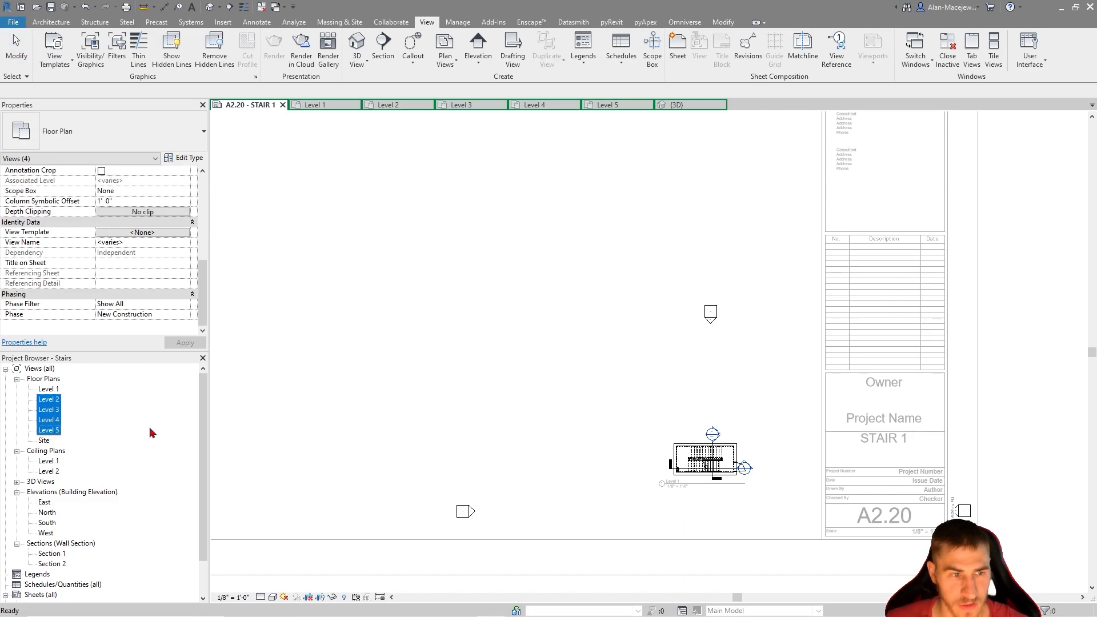
{"action": "left_click", "coordinate": [162, 236]}
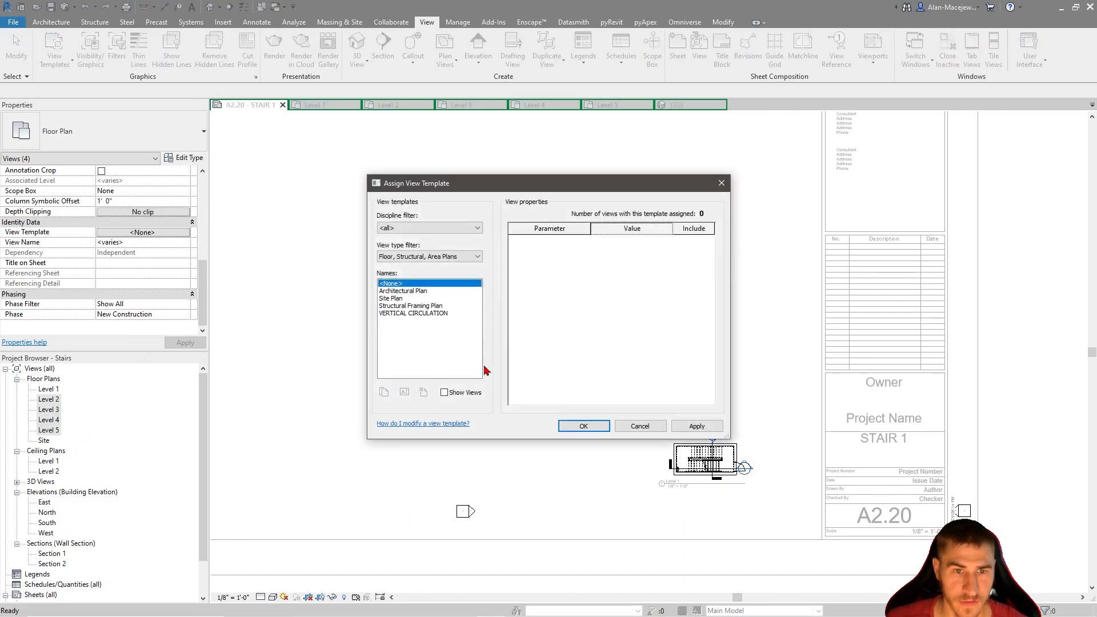
{"action": "left_click", "coordinate": [411, 313]}
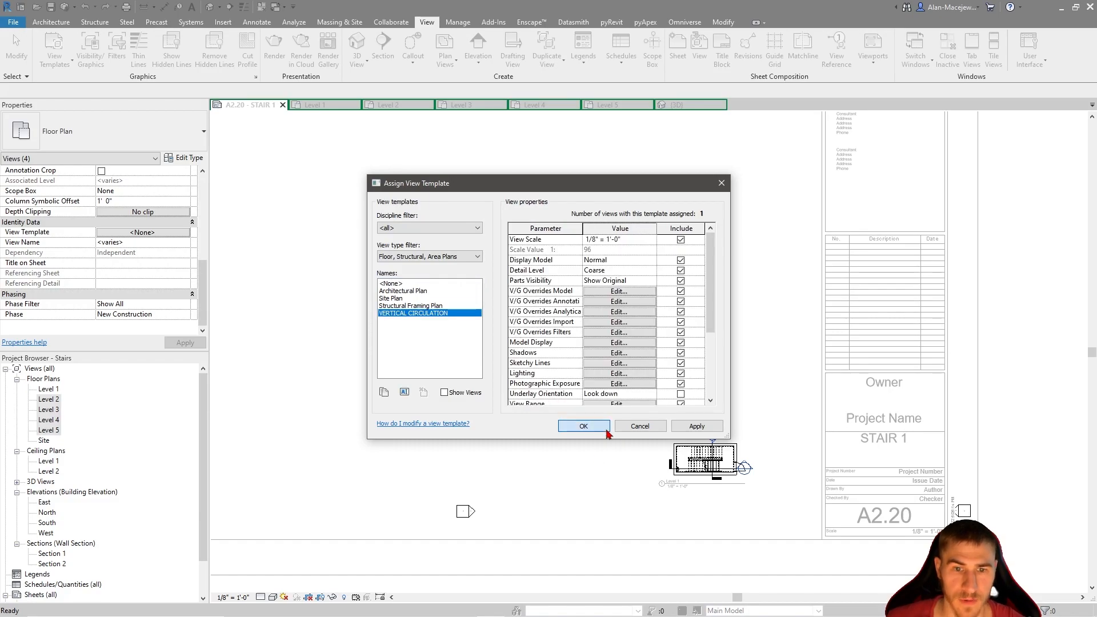
{"action": "left_click", "coordinate": [583, 425]}
{"action": "left_click", "coordinate": [588, 450]}
Inspect the Level 1 stair plan on the sheet and in its own floor plan view
{"action": "scroll", "coordinate": [766, 537], "scroll_direction": "up", "scroll_amount": 1}
{"action": "scroll", "coordinate": [767, 537], "scroll_direction": "up", "scroll_amount": 1}
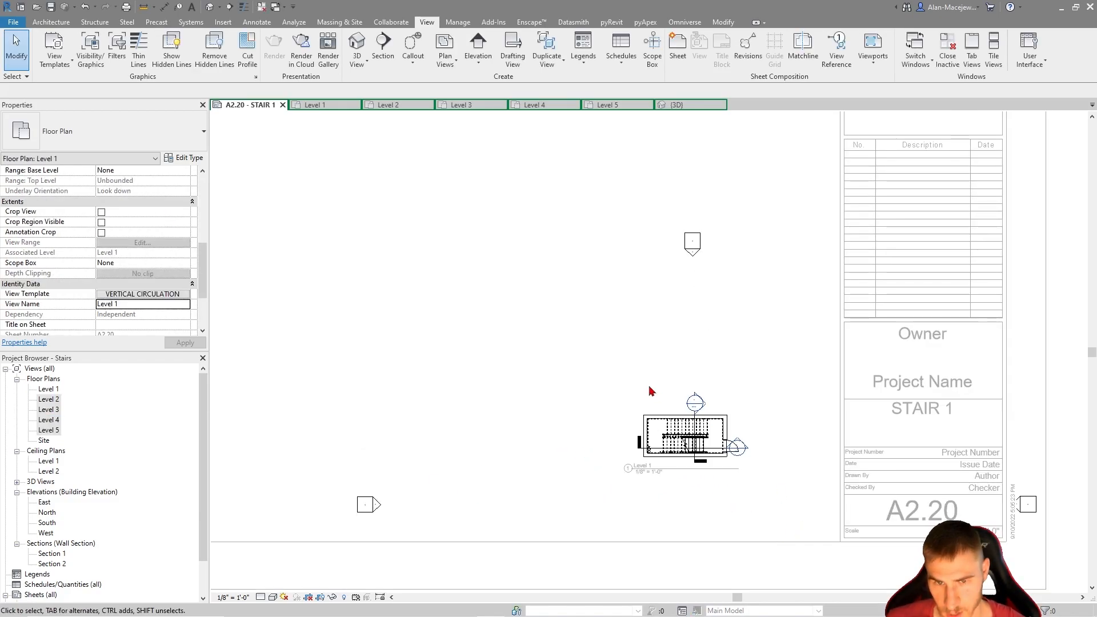
{"action": "scroll", "coordinate": [727, 449], "scroll_direction": "up", "scroll_amount": 1}
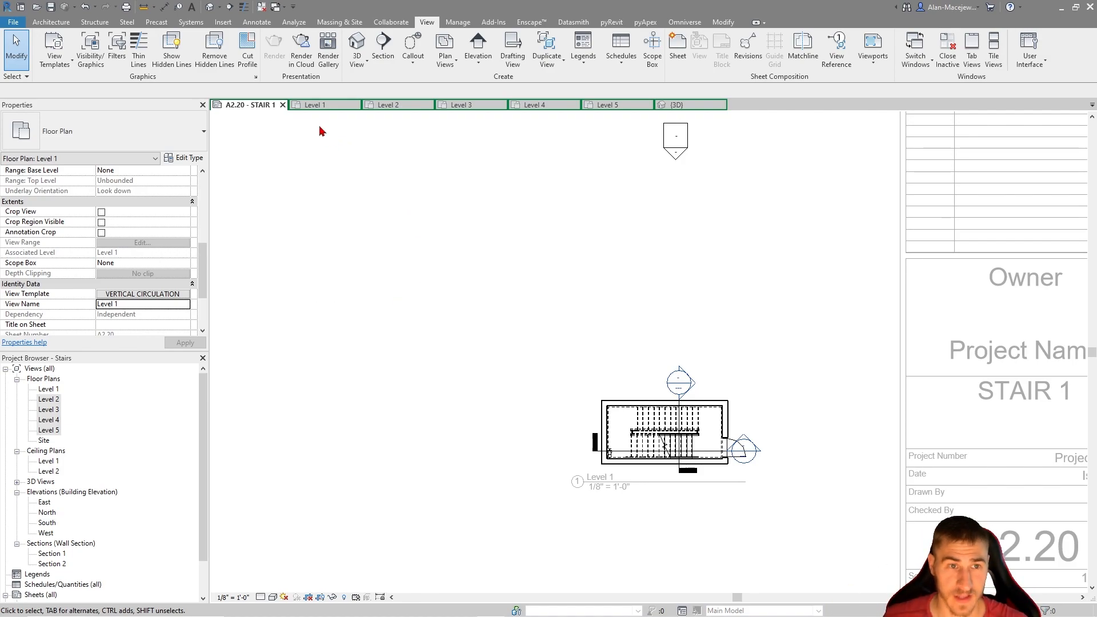
{"action": "left_click", "coordinate": [315, 106]}
{"action": "scroll", "coordinate": [420, 271], "scroll_direction": "down", "scroll_amount": 4}
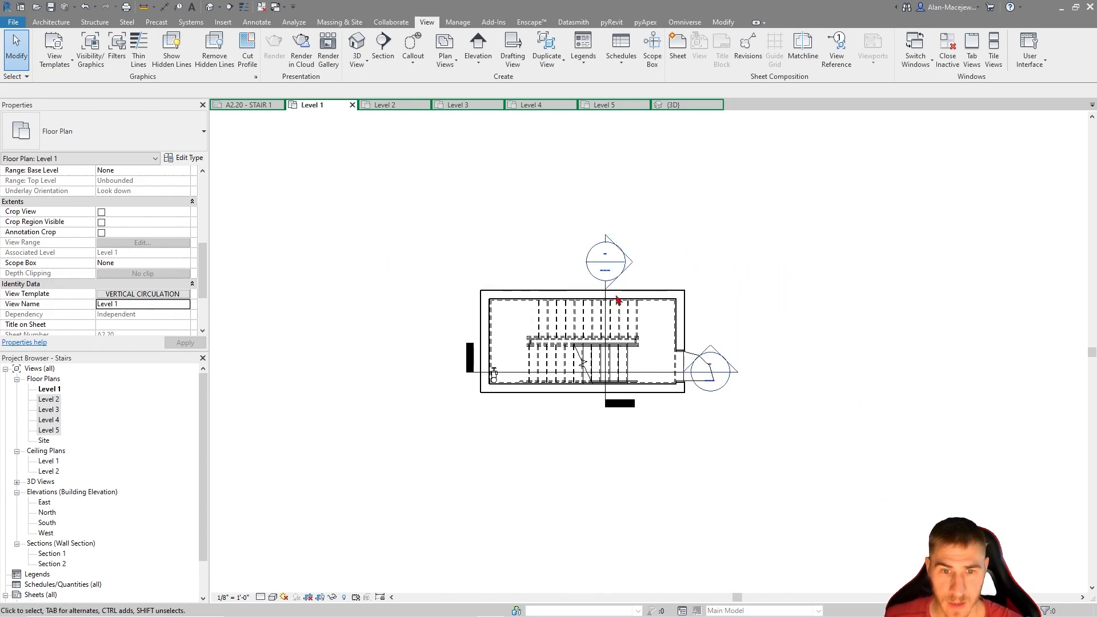
{"action": "scroll", "coordinate": [577, 348], "scroll_direction": "up", "scroll_amount": 1}
{"action": "scroll", "coordinate": [587, 320], "scroll_direction": "down", "scroll_amount": 2}
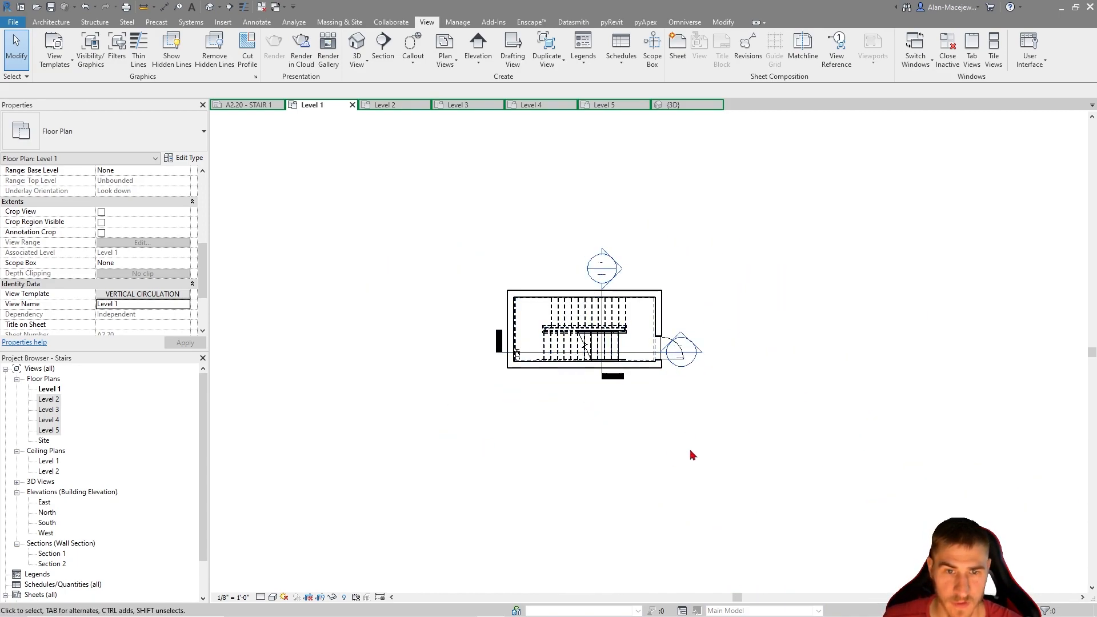
{"action": "scroll", "coordinate": [640, 465], "scroll_direction": "down", "scroll_amount": 1}
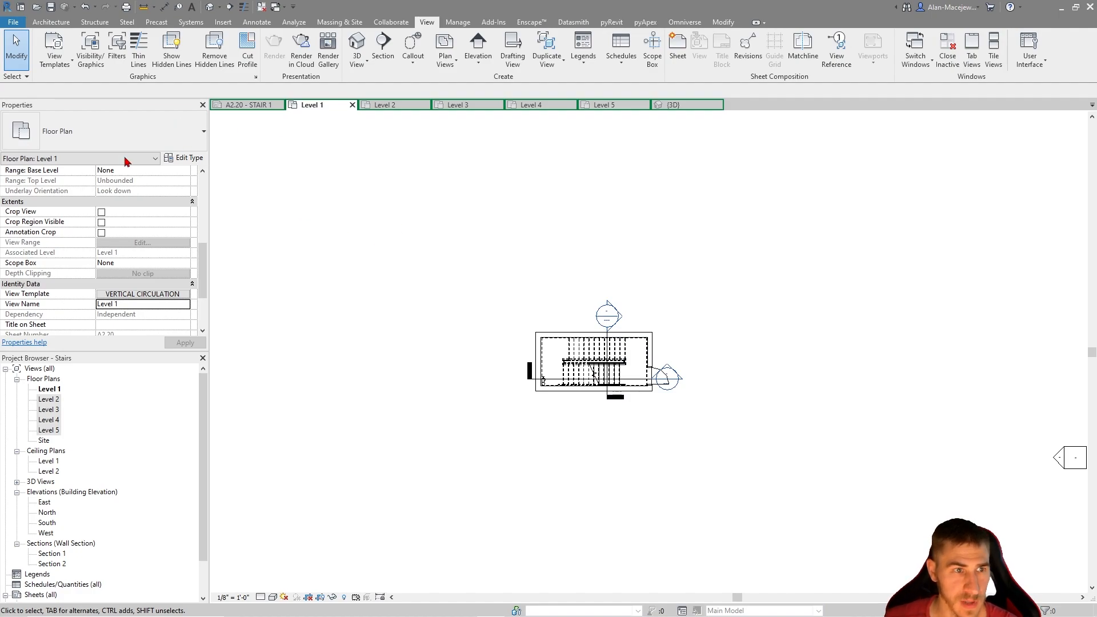
Duplicate the Floor Plan view type as "Floor Plan - Vertical Circulation" and apply it to the Level 1 view
{"action": "left_click", "coordinate": [140, 140]}
{"action": "left_click", "coordinate": [337, 149]}
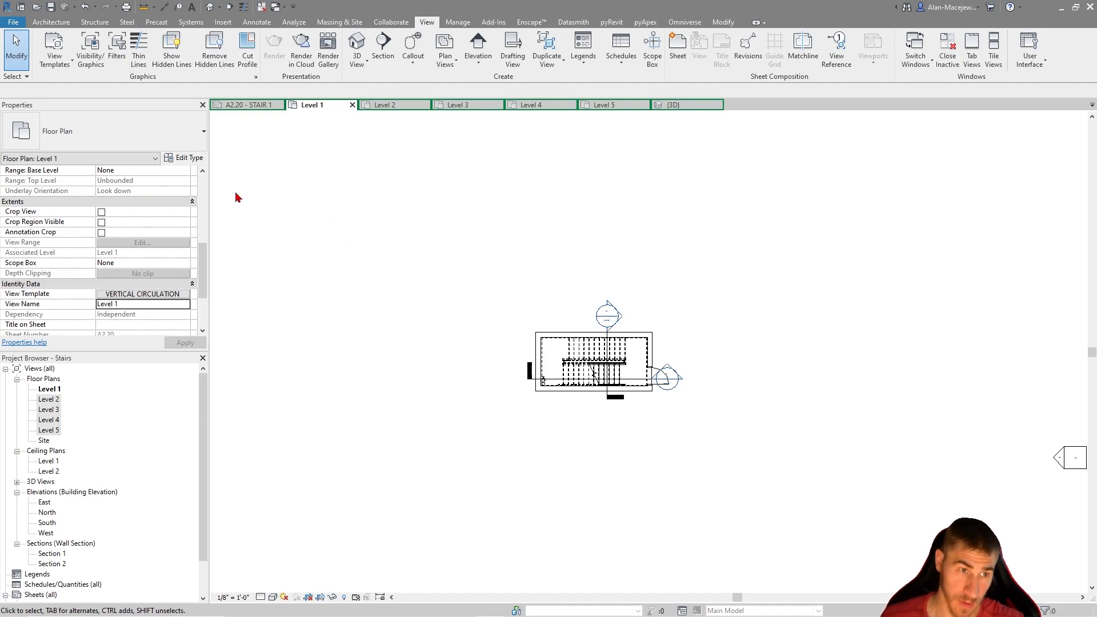
{"action": "left_click", "coordinate": [184, 157]}
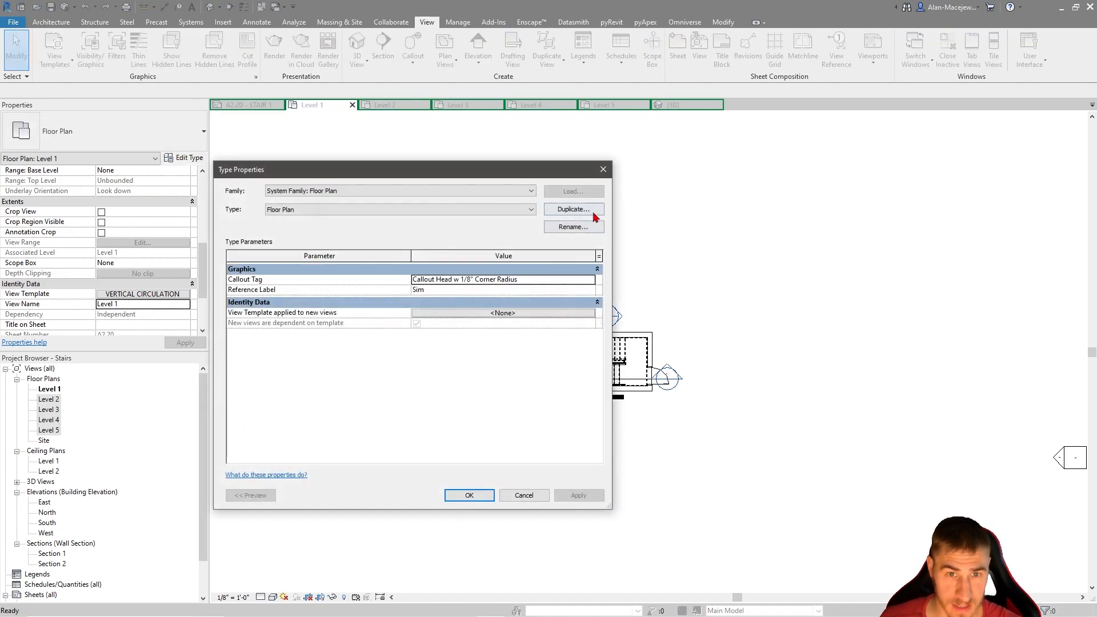
{"action": "left_click", "coordinate": [594, 213]}
{"action": "left_click", "coordinate": [648, 180]}
{"action": "key", "text": "BackSpace"}
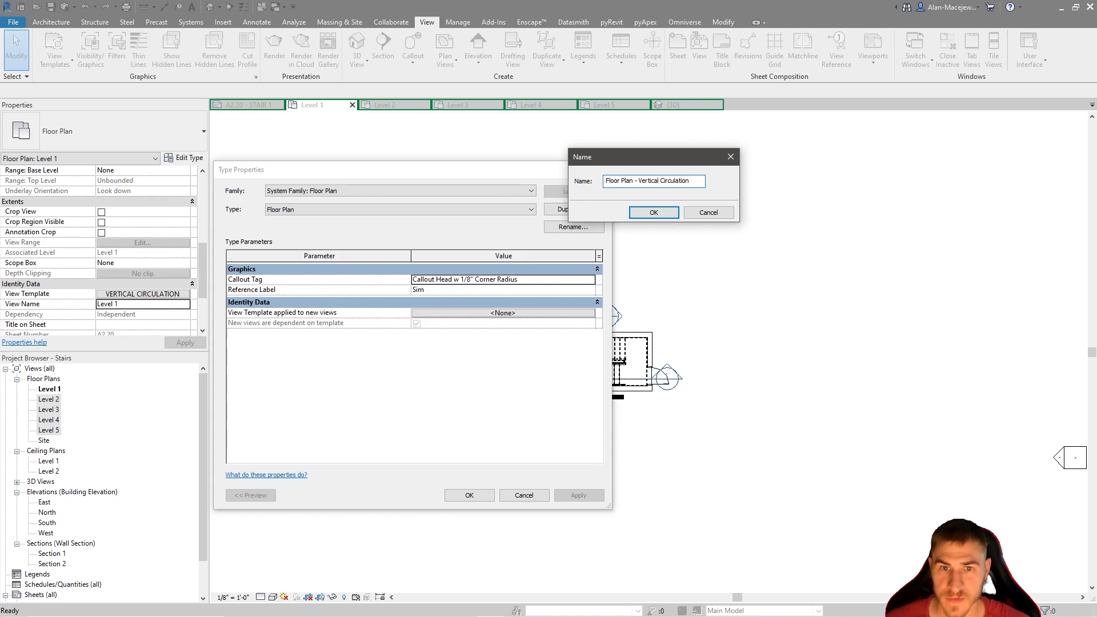
{"action": "key", "text": "Return"}
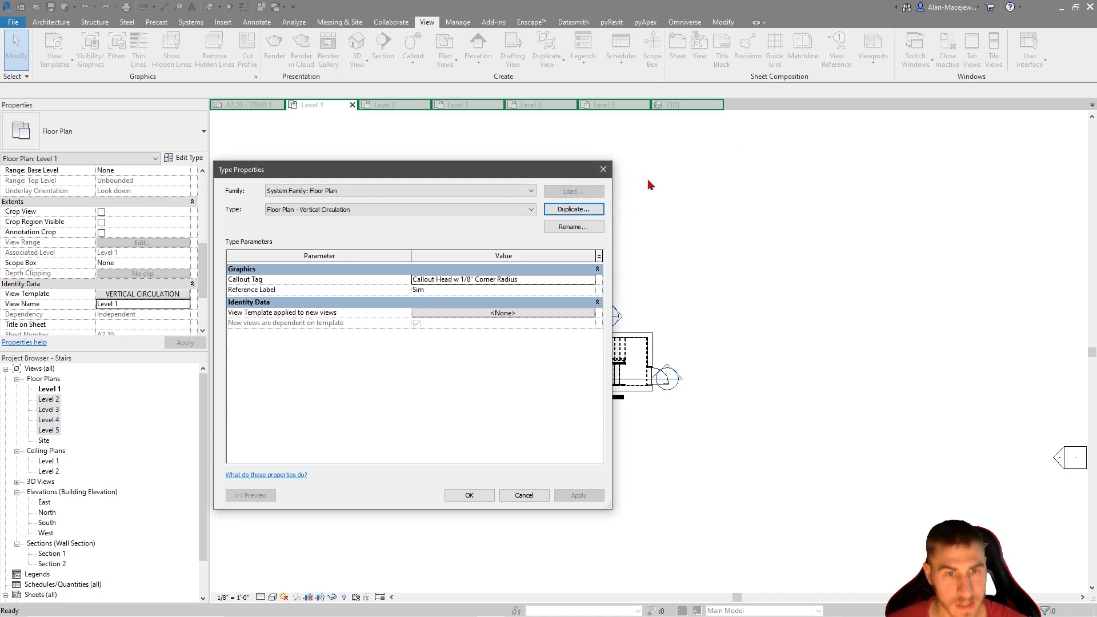
{"action": "left_click", "coordinate": [469, 495]}
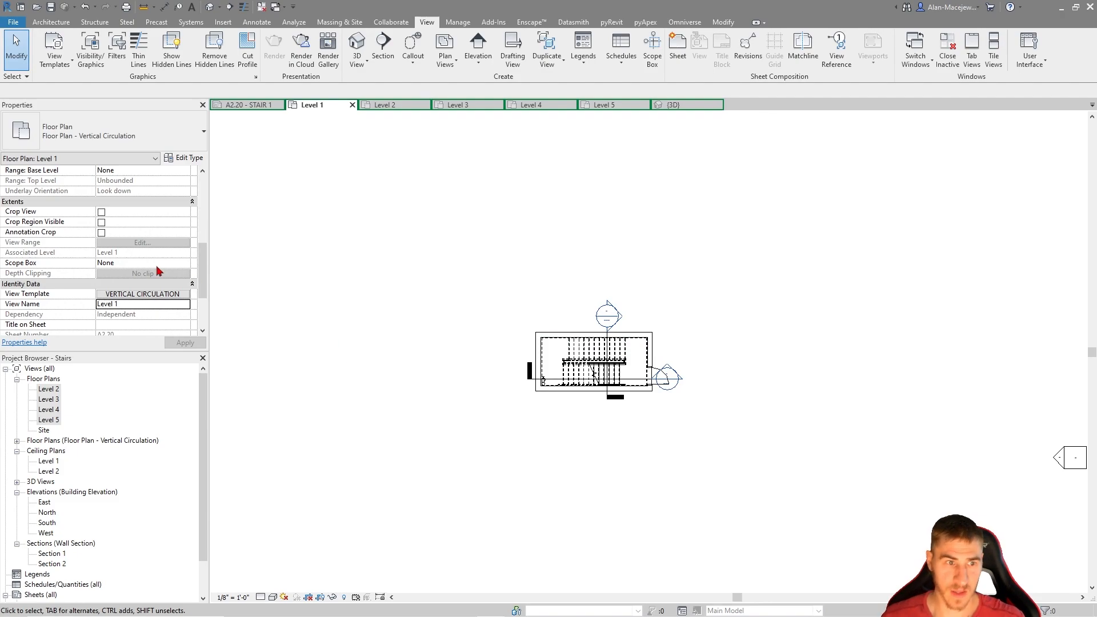
Return to the A2.20 - STAIR 1 sheet and set the VERTICAL CIRCULATION template's view scale to 1/4" = 1'-0"
{"action": "scroll", "coordinate": [514, 310], "scroll_direction": "down", "scroll_amount": 3}
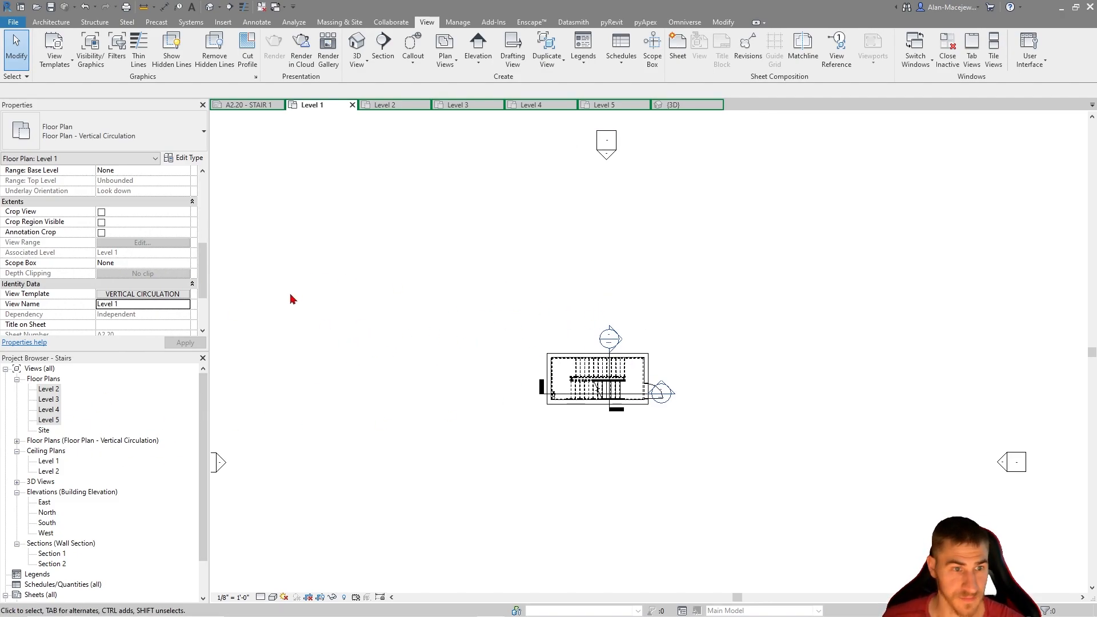
{"action": "left_click", "coordinate": [245, 105]}
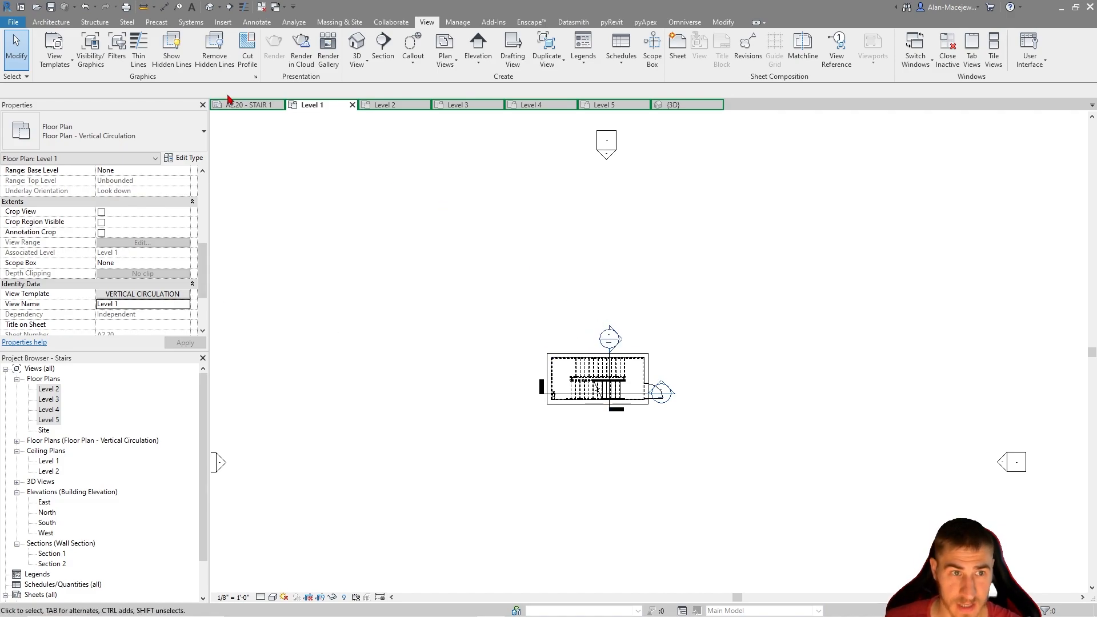
{"action": "scroll", "coordinate": [628, 297], "scroll_direction": "down", "scroll_amount": 5}
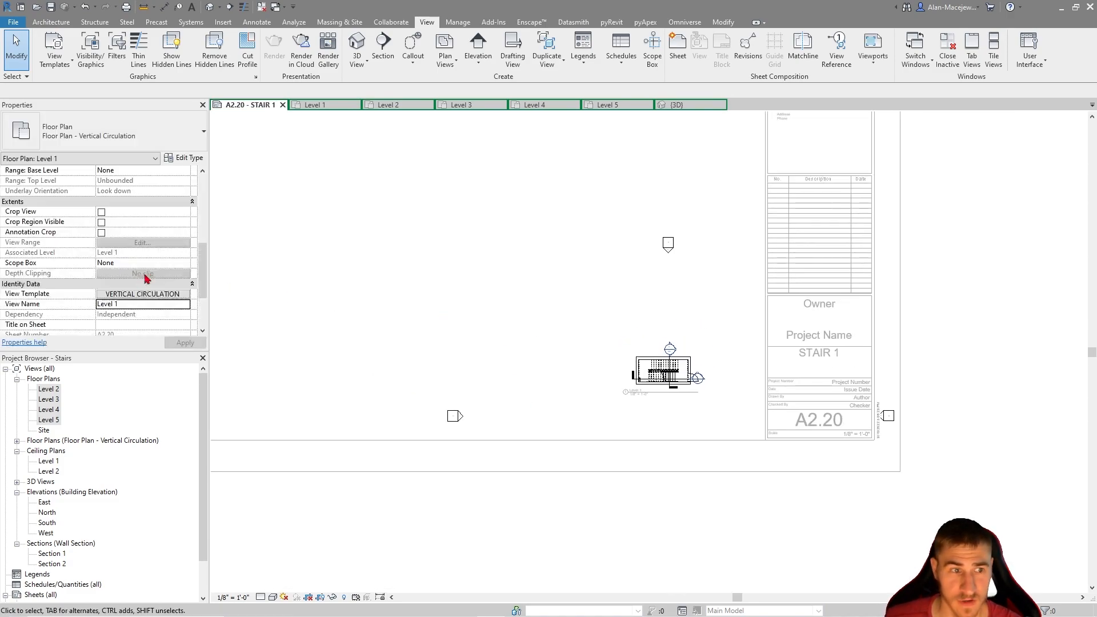
{"action": "left_click", "coordinate": [120, 295]}
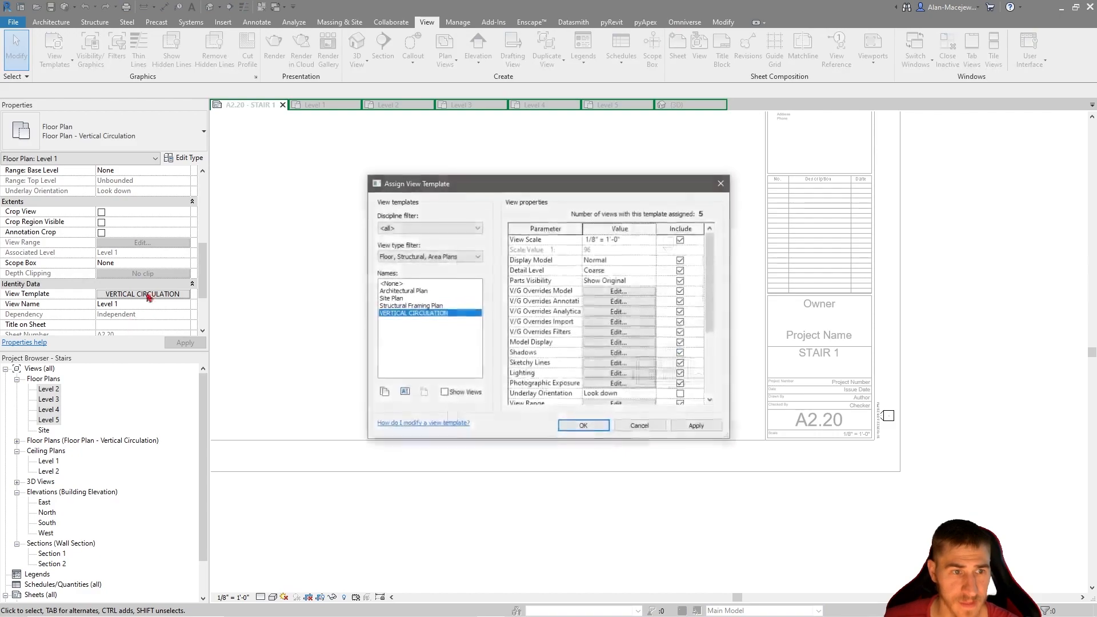
{"action": "left_click_drag", "start_coordinate": [530, 189], "coordinate": [446, 221]}
{"action": "left_click", "coordinate": [563, 268]}
{"action": "left_click", "coordinate": [567, 270]}
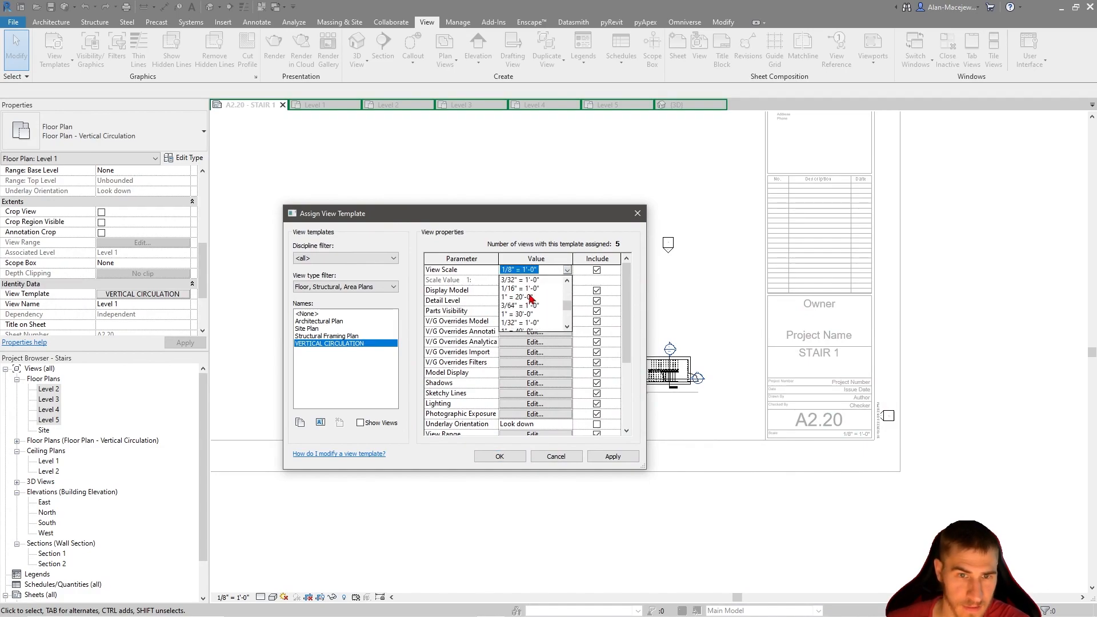
{"action": "scroll", "coordinate": [530, 298], "scroll_direction": "up", "scroll_amount": 2}
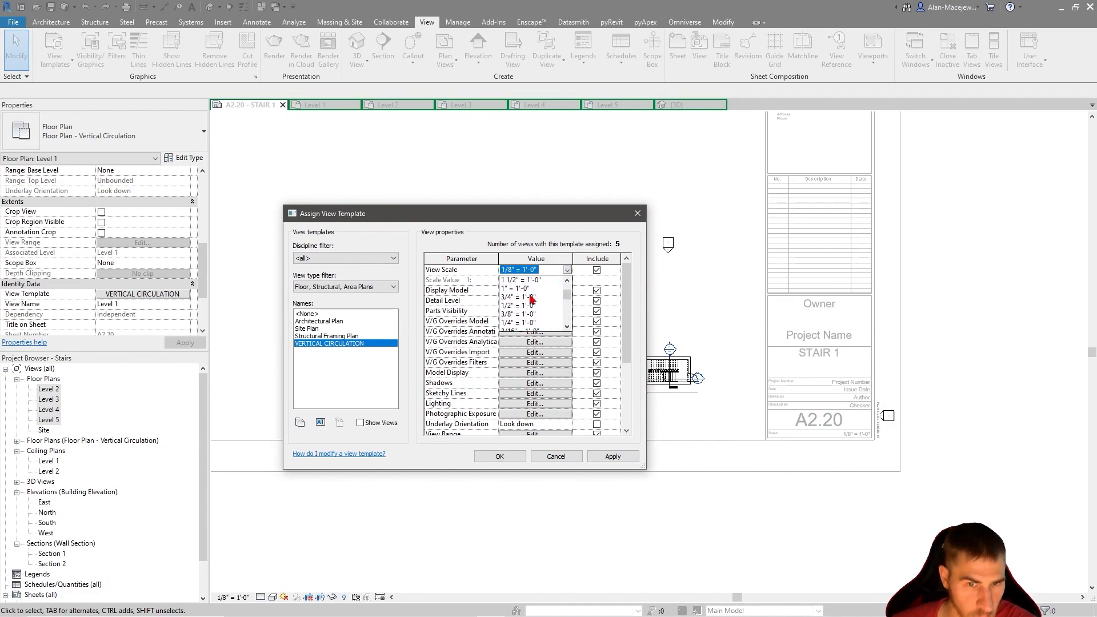
{"action": "left_click", "coordinate": [522, 324]}
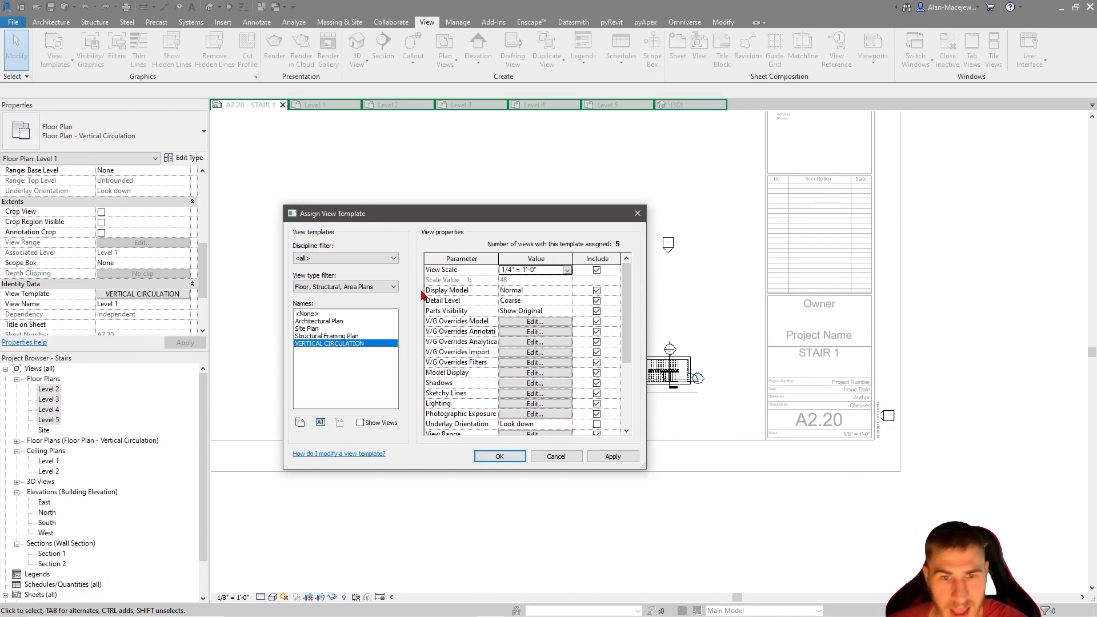
Set the VERTICAL CIRCULATION view template's detail level to Medium
{"action": "left_click_drag", "start_coordinate": [450, 215], "coordinate": [413, 188]}
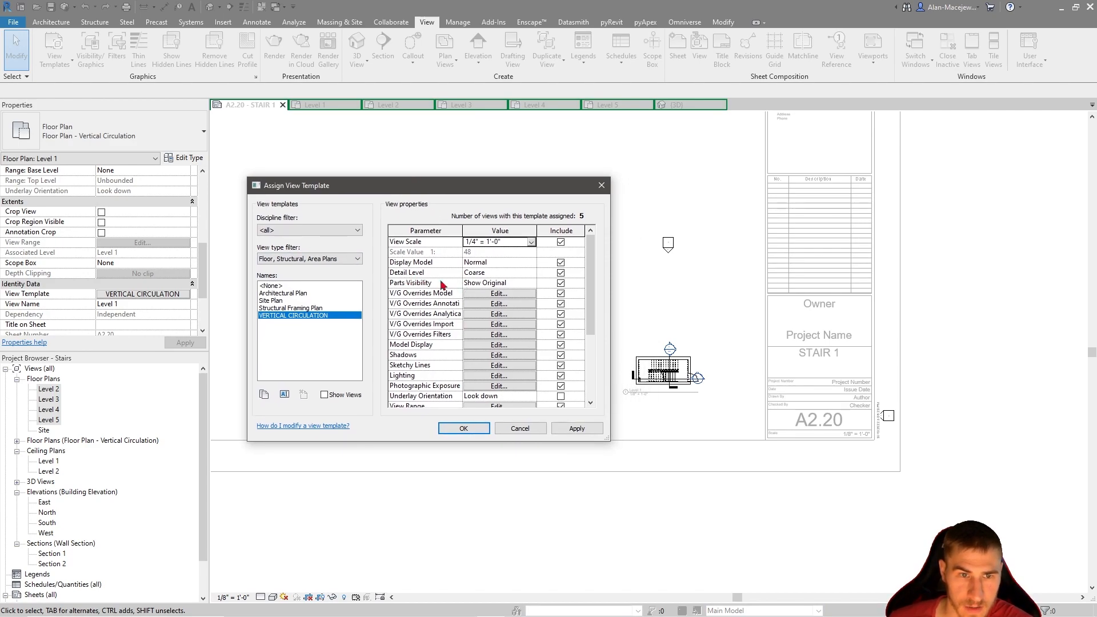
{"action": "left_click", "coordinate": [532, 274]}
{"action": "left_click", "coordinate": [484, 293]}
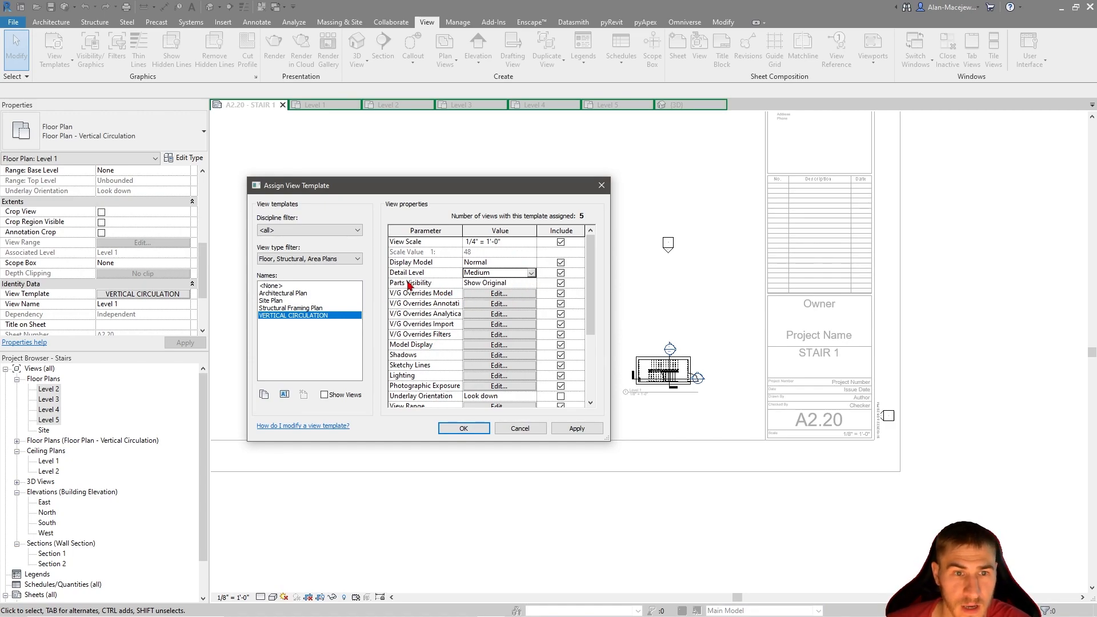
Examine the <Above> subcategories of Stairs in the template's model visibility overrides, keeping them all enabled, and close the template
{"action": "left_click", "coordinate": [516, 295]}
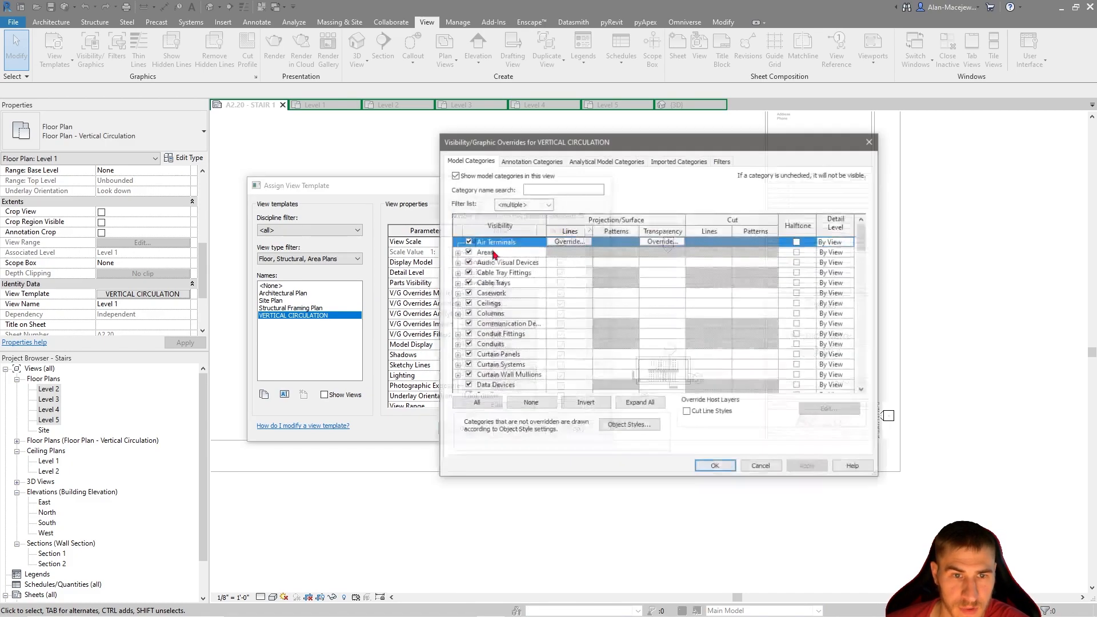
{"action": "left_click_drag", "start_coordinate": [625, 151], "coordinate": [515, 163]}
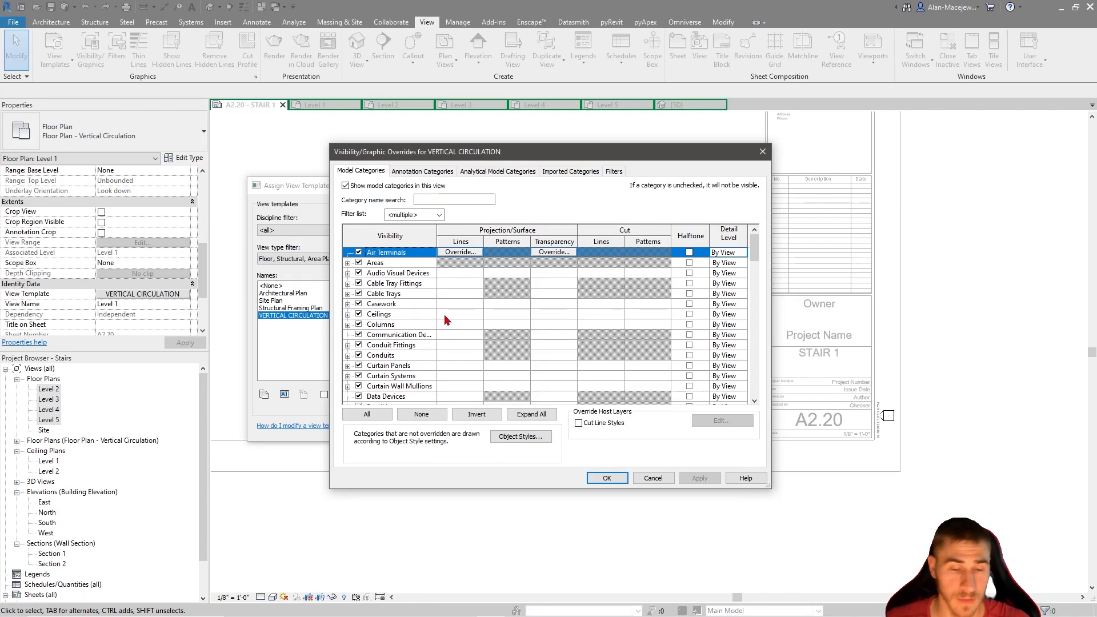
{"action": "left_click", "coordinate": [410, 294]}
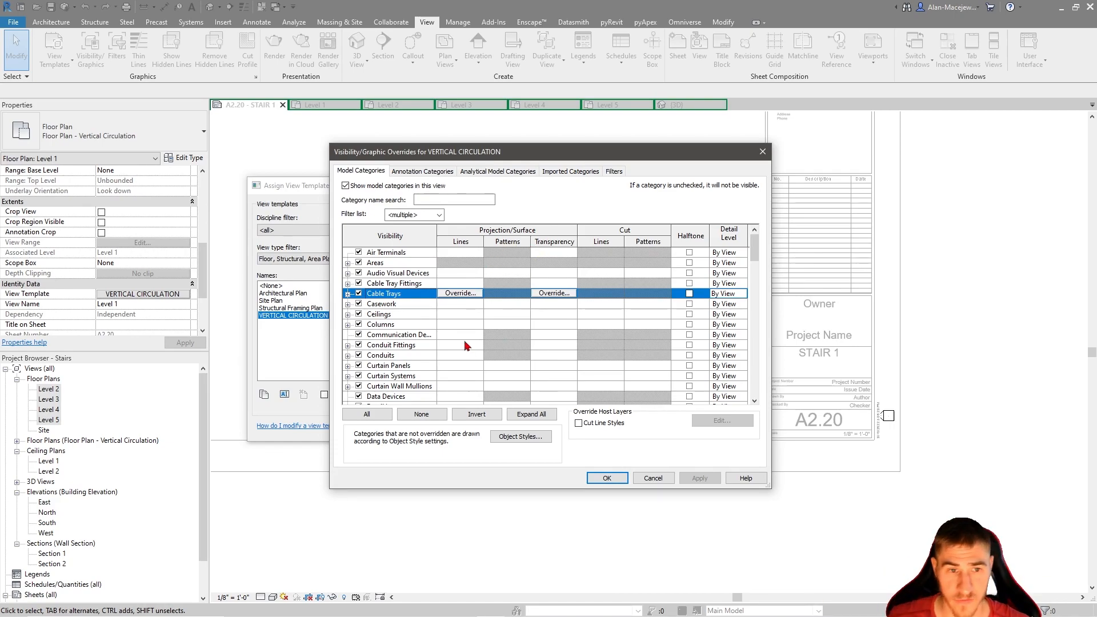
{"action": "key", "text": "s"}
{"action": "scroll", "coordinate": [514, 334], "scroll_direction": "down", "scroll_amount": 4}
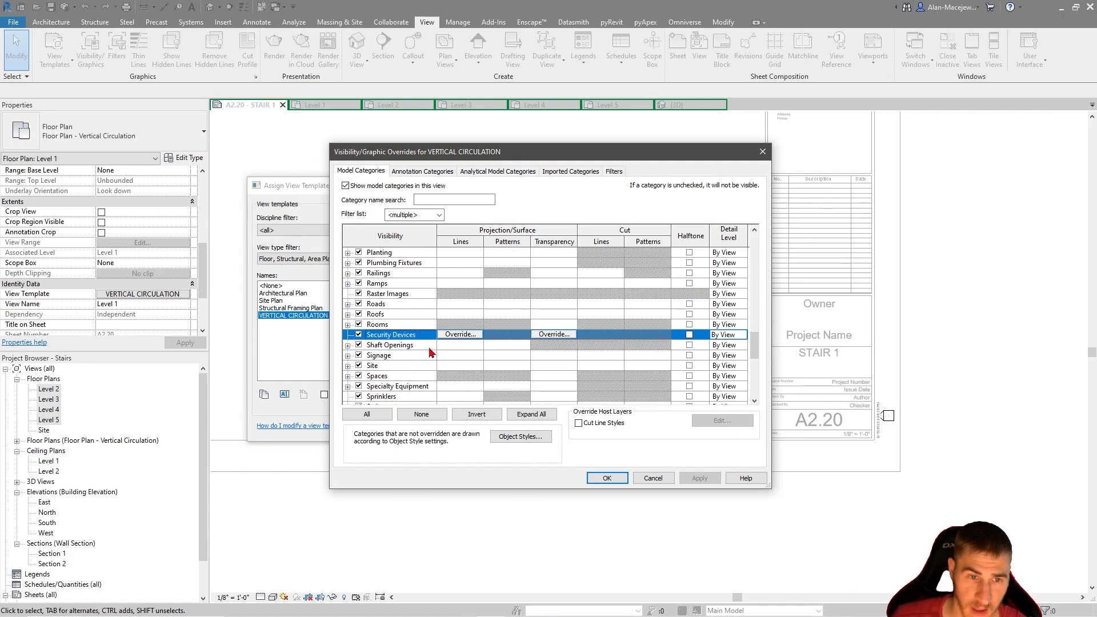
{"action": "scroll", "coordinate": [411, 363], "scroll_direction": "down", "scroll_amount": 1}
{"action": "left_click", "coordinate": [347, 377]}
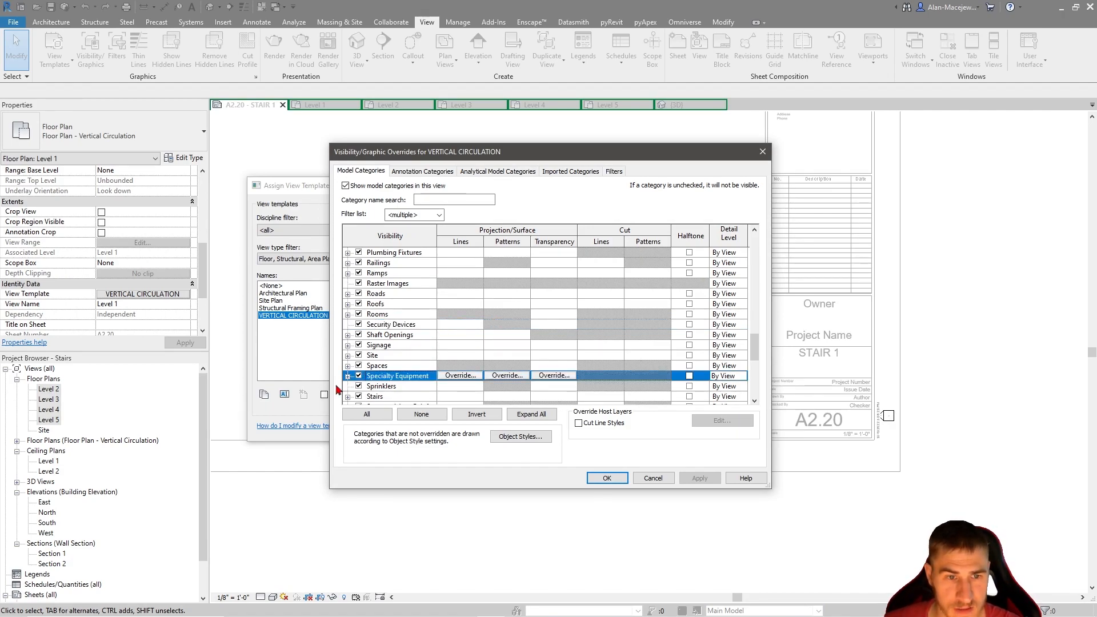
{"action": "scroll", "coordinate": [350, 379], "scroll_direction": "down", "scroll_amount": 2}
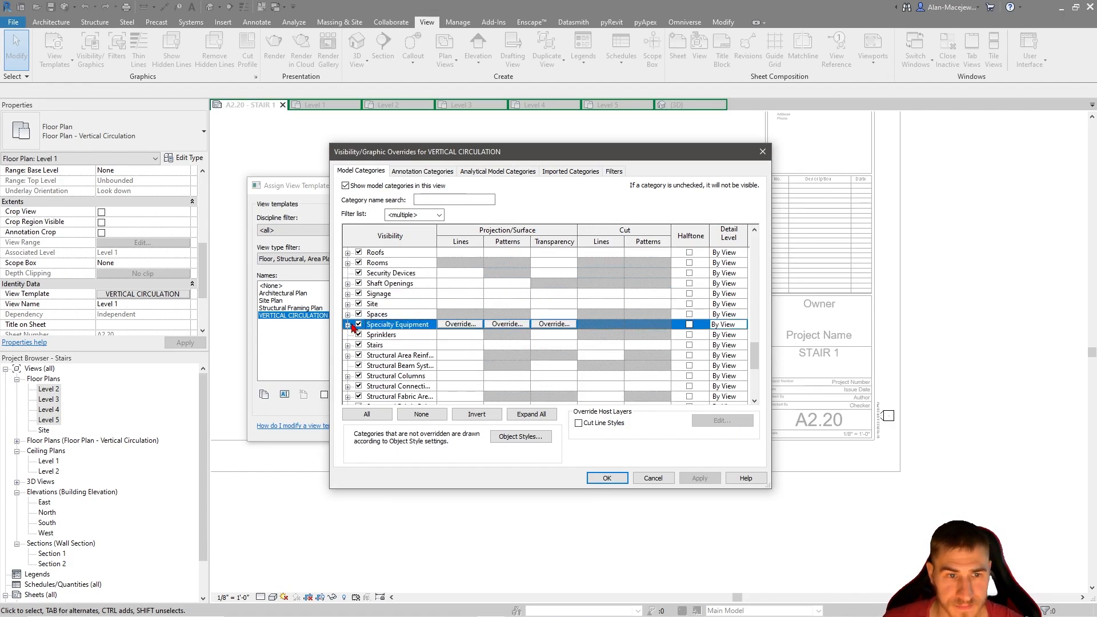
{"action": "left_click", "coordinate": [347, 345]}
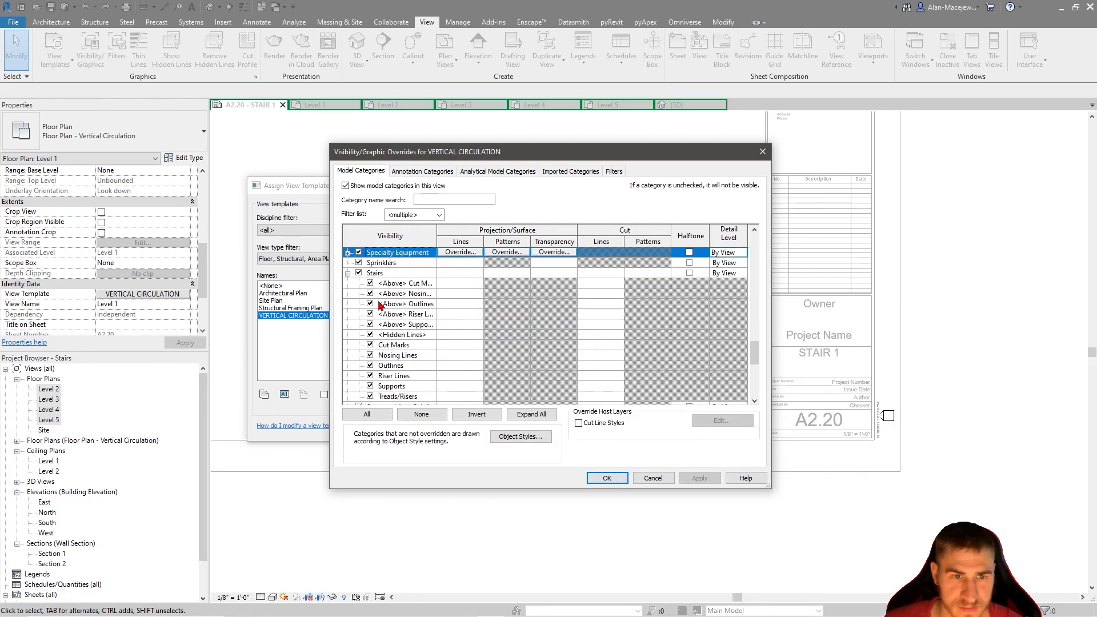
{"action": "left_click", "coordinate": [402, 284]}
{"action": "left_click", "coordinate": [406, 324], "text": "shift"}
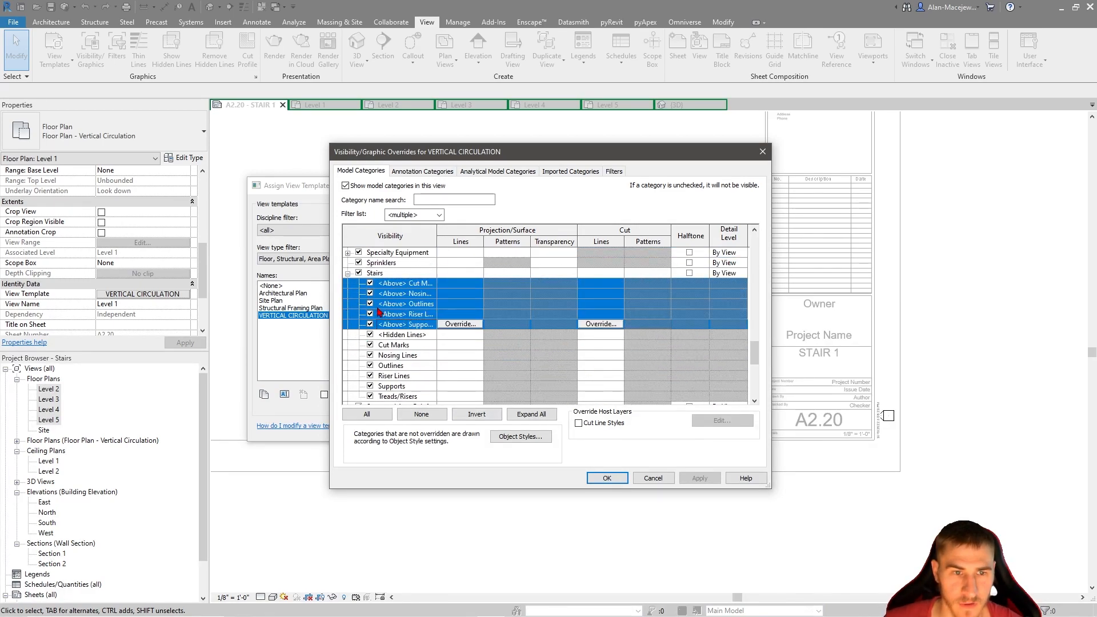
{"action": "left_click", "coordinate": [607, 478]}
{"action": "left_click", "coordinate": [459, 427]}
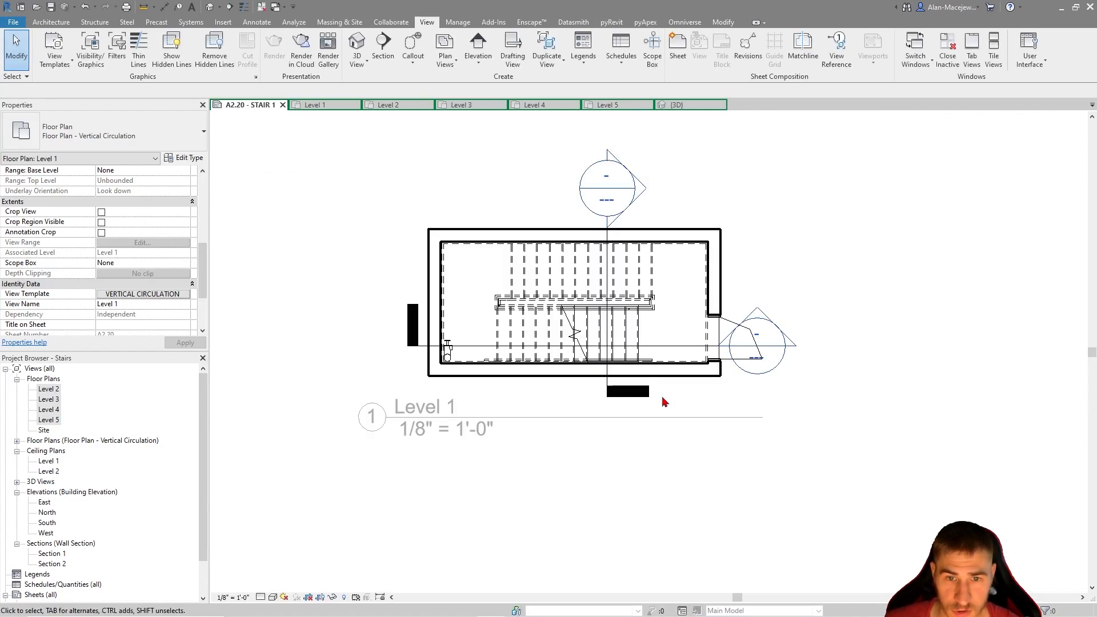
Inspect the Level 1 stair plan on the sheet and compare it with the stair tower in the 3D view
{"action": "scroll", "coordinate": [605, 265], "scroll_direction": "up", "scroll_amount": 3}
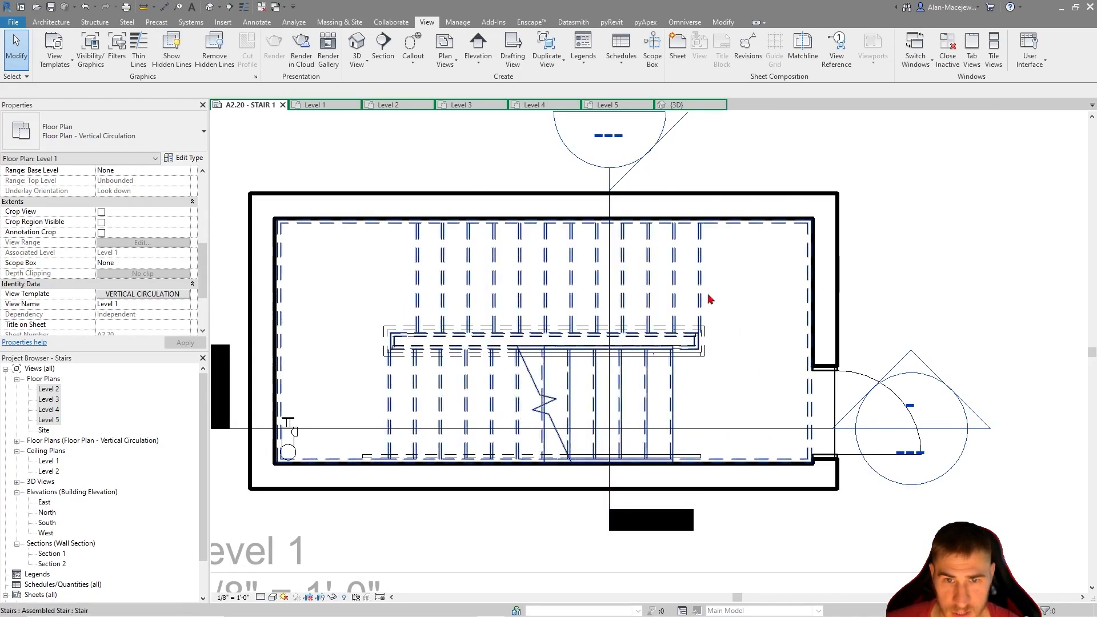
{"action": "scroll", "coordinate": [668, 404], "scroll_direction": "down", "scroll_amount": 1}
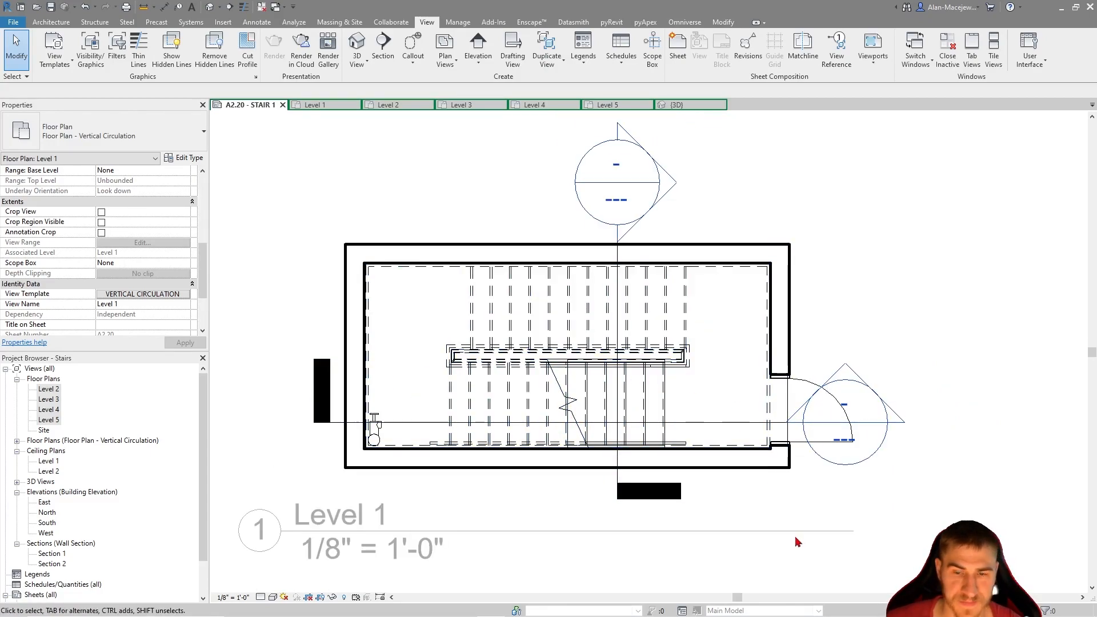
{"action": "scroll", "coordinate": [802, 535], "scroll_direction": "down", "scroll_amount": 1}
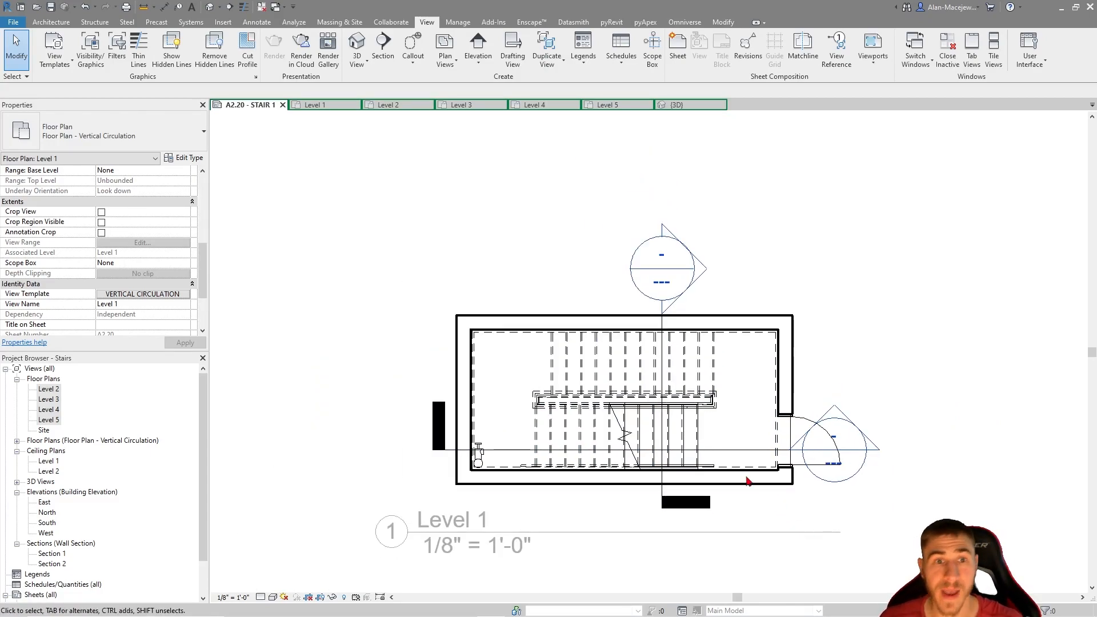
{"action": "left_click", "coordinate": [678, 105]}
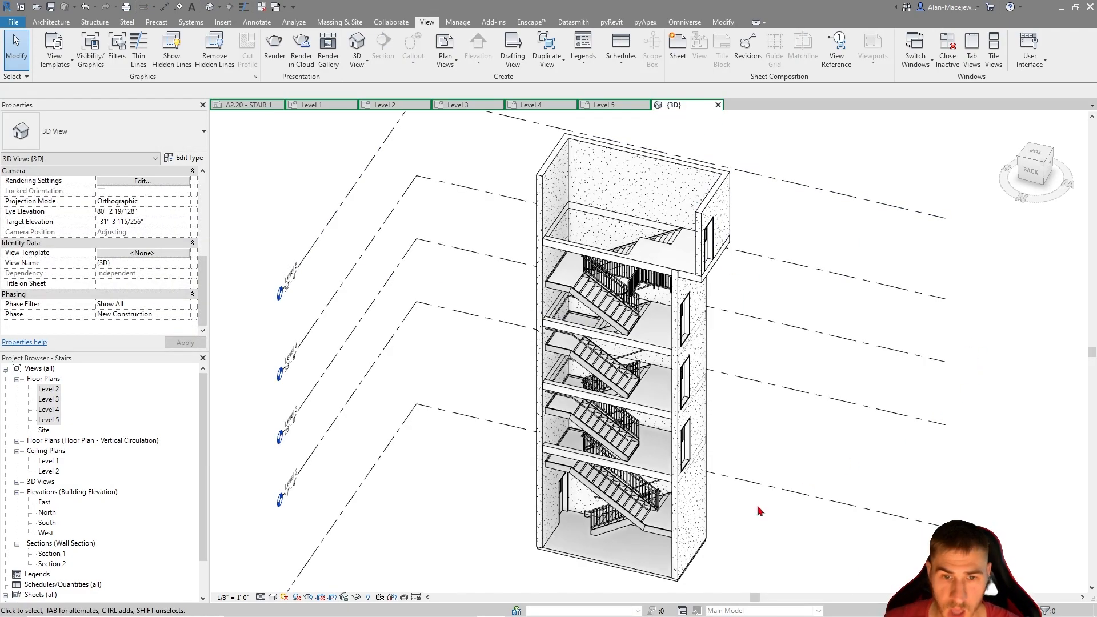
{"action": "scroll", "coordinate": [635, 519], "scroll_direction": "up", "scroll_amount": 3}
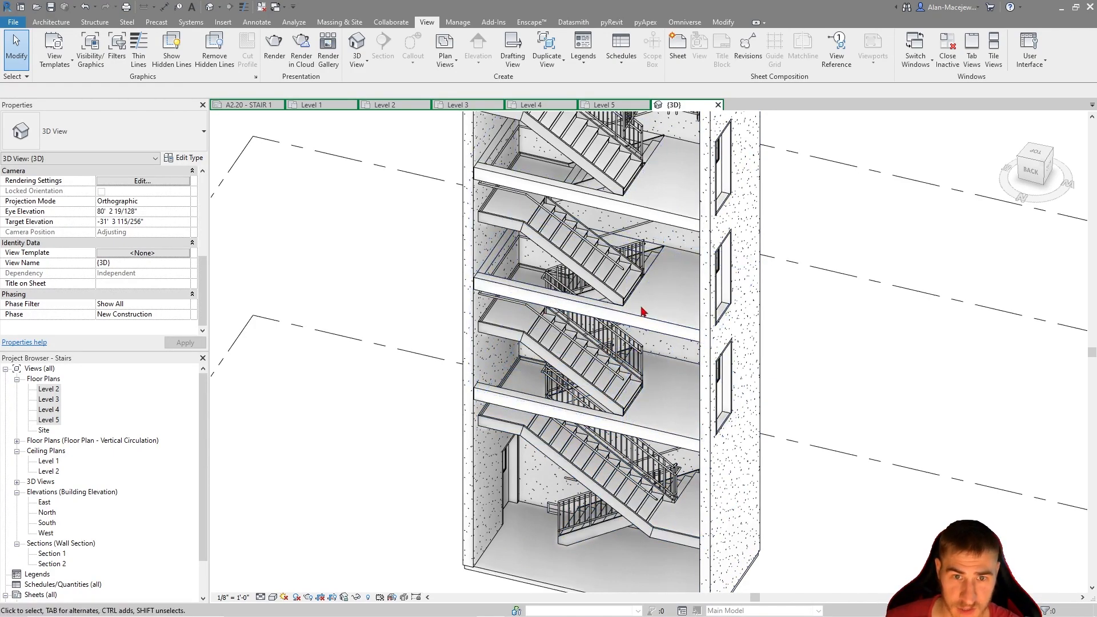
{"action": "middle_click_drag", "start_coordinate": [873, 528], "coordinate": [883, 500]}
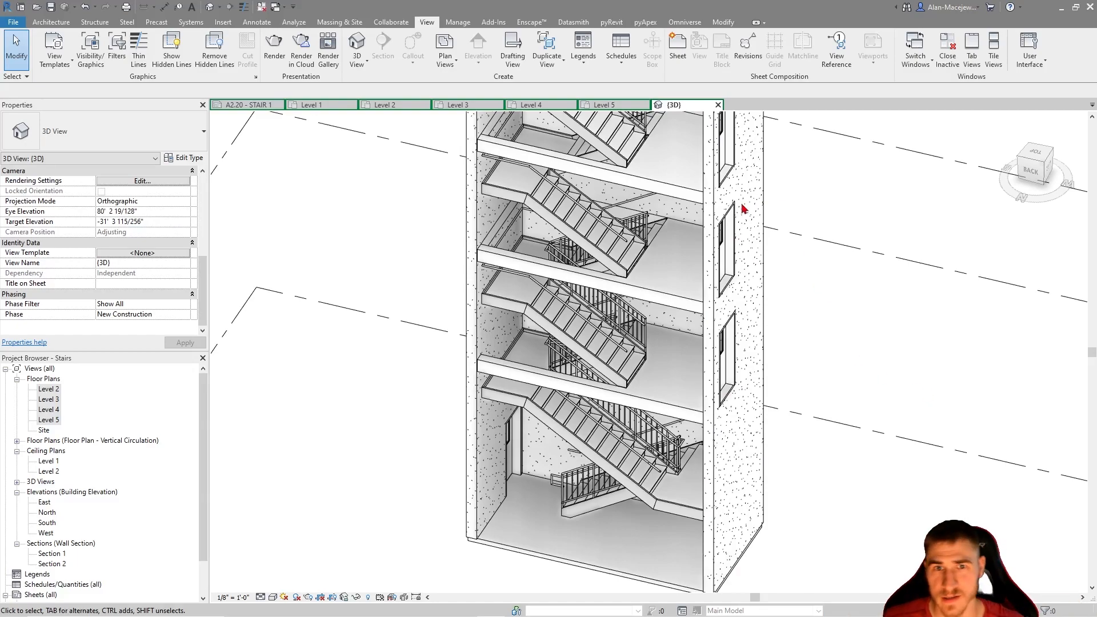
{"action": "left_click", "coordinate": [247, 105]}
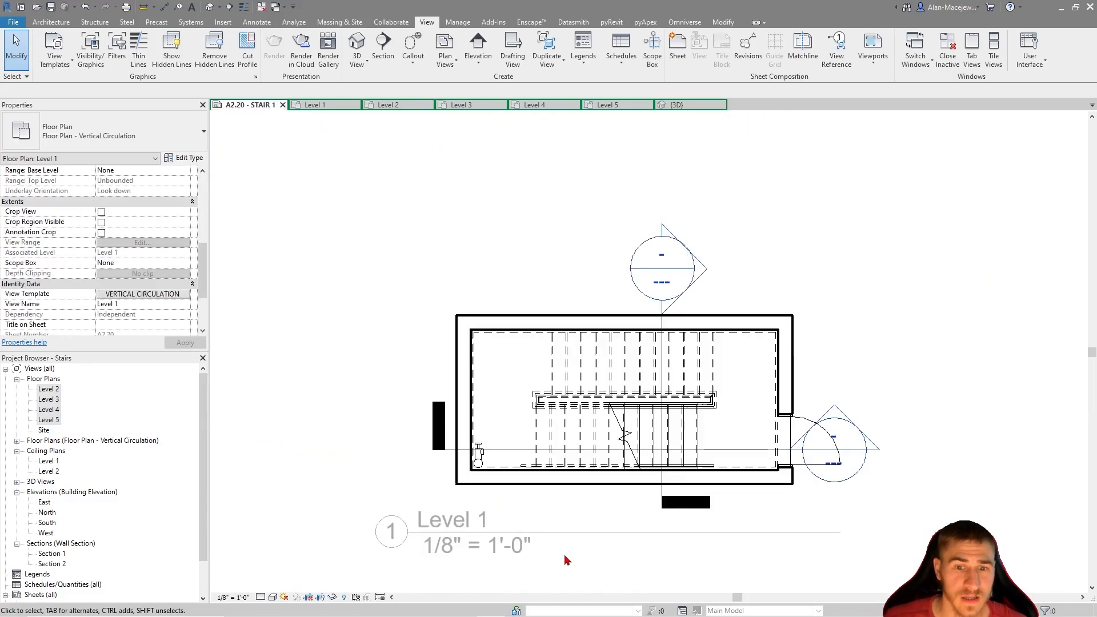
{"action": "scroll", "coordinate": [661, 392], "scroll_direction": "down", "scroll_amount": 2}
{"action": "scroll", "coordinate": [675, 361], "scroll_direction": "down", "scroll_amount": 2}
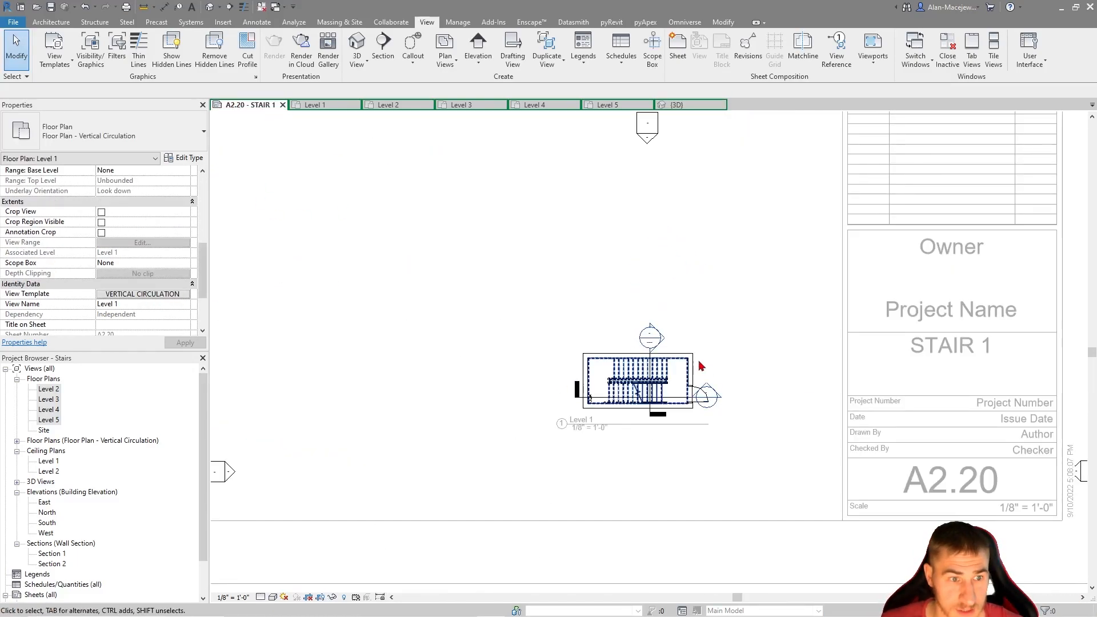
{"action": "scroll", "coordinate": [675, 361], "scroll_direction": "up", "scroll_amount": 5}
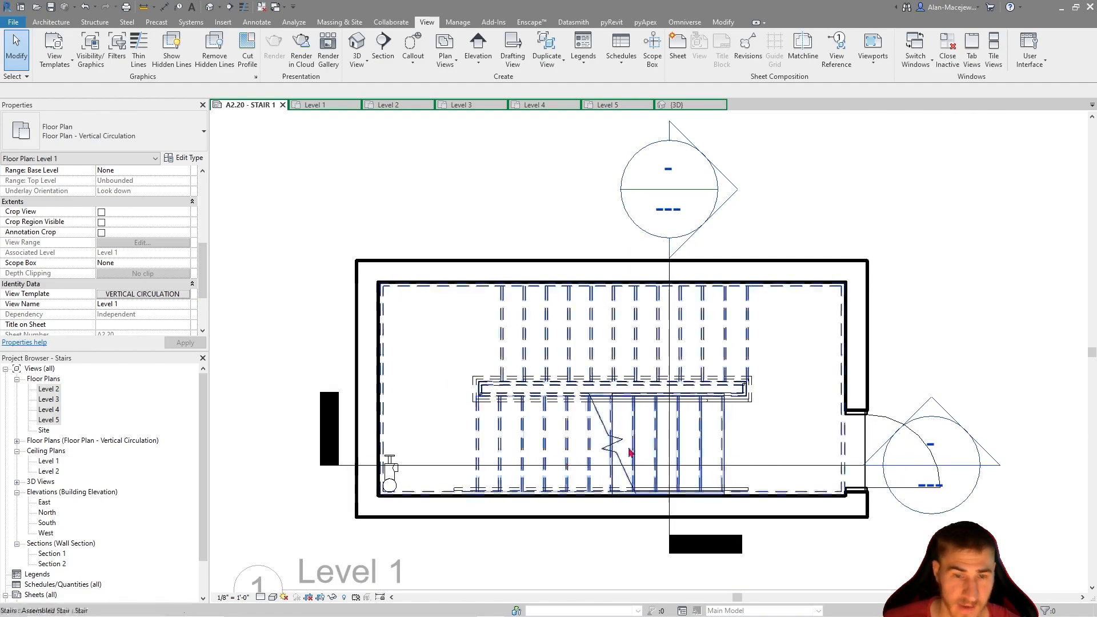
Turn off all five <Above> subcategories of Stairs in the VERTICAL CIRCULATION template's model visibility overrides
{"action": "left_click", "coordinate": [143, 294]}
{"action": "left_click", "coordinate": [485, 295]}
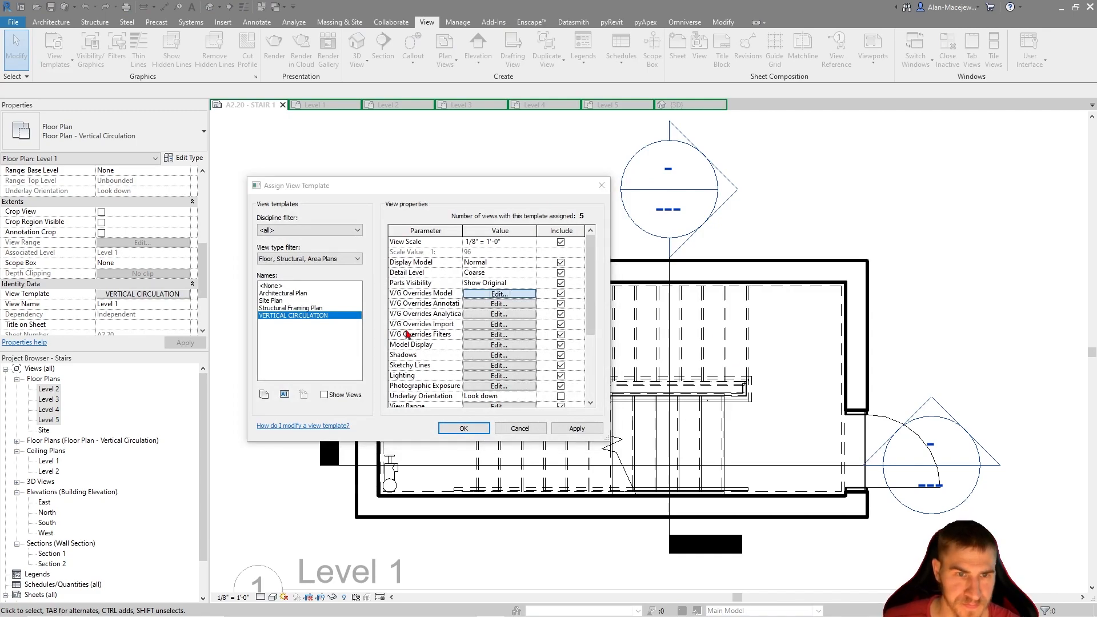
{"action": "left_click", "coordinate": [400, 354]}
{"action": "key", "text": "s"}
{"action": "scroll", "coordinate": [393, 367], "scroll_direction": "down", "scroll_amount": 2}
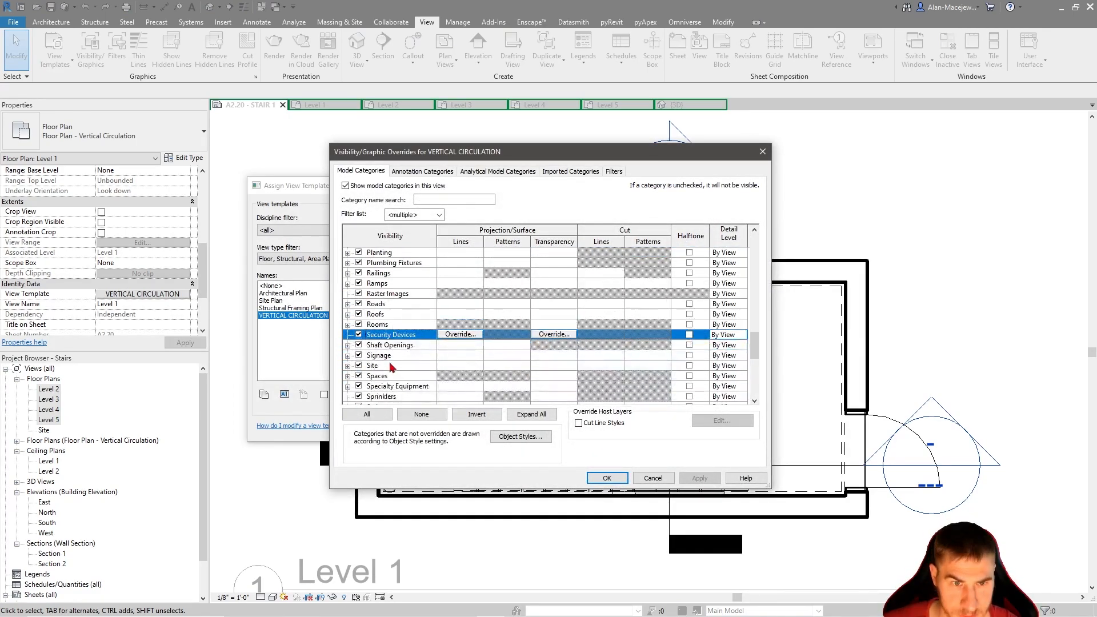
{"action": "scroll", "coordinate": [403, 370], "scroll_direction": "down", "scroll_amount": 1}
{"action": "left_click", "coordinate": [348, 376]}
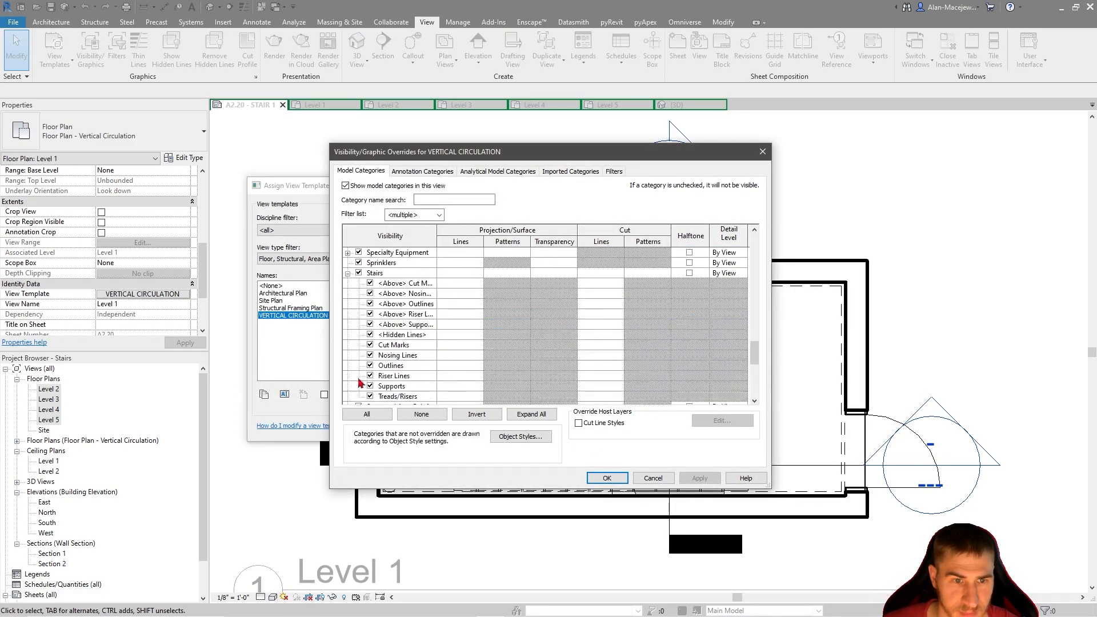
{"action": "left_click", "coordinate": [410, 273]}
{"action": "left_click", "coordinate": [403, 314], "text": "shift"}
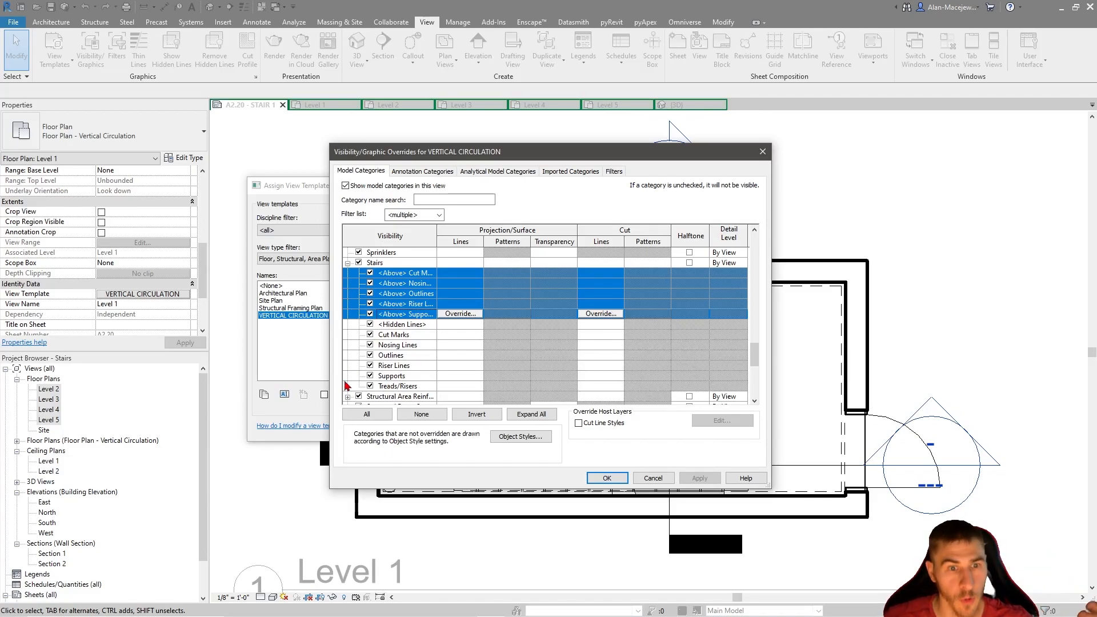
{"action": "left_click", "coordinate": [370, 314]}
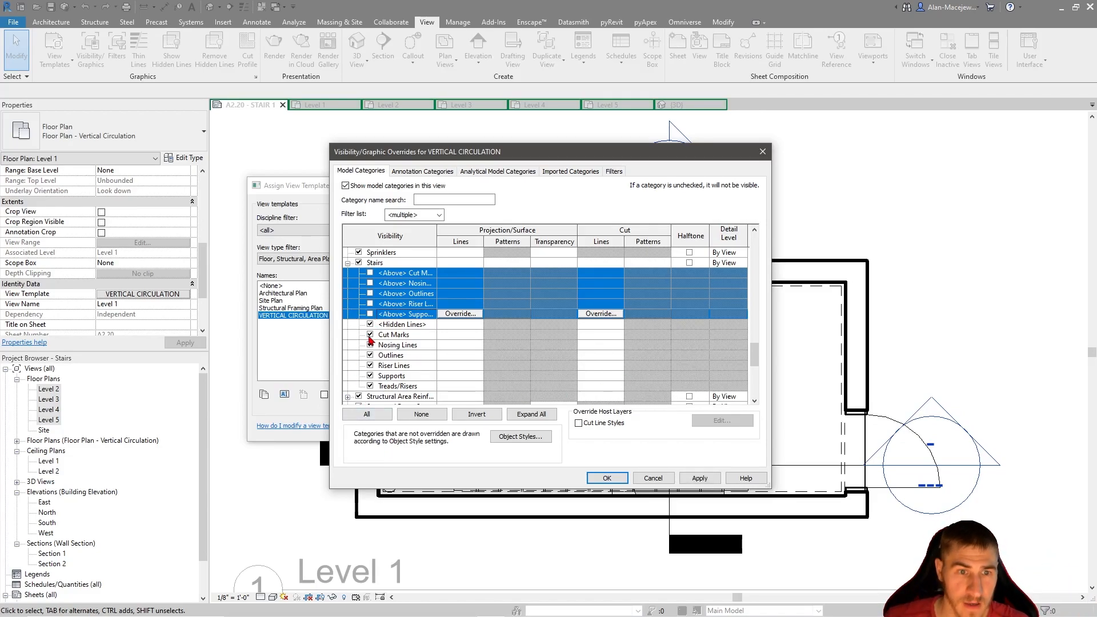
Turn off the Riser Lines subcategory of Stairs while keeping Nosing Lines enabled in the template's overrides
{"action": "left_click", "coordinate": [407, 346]}
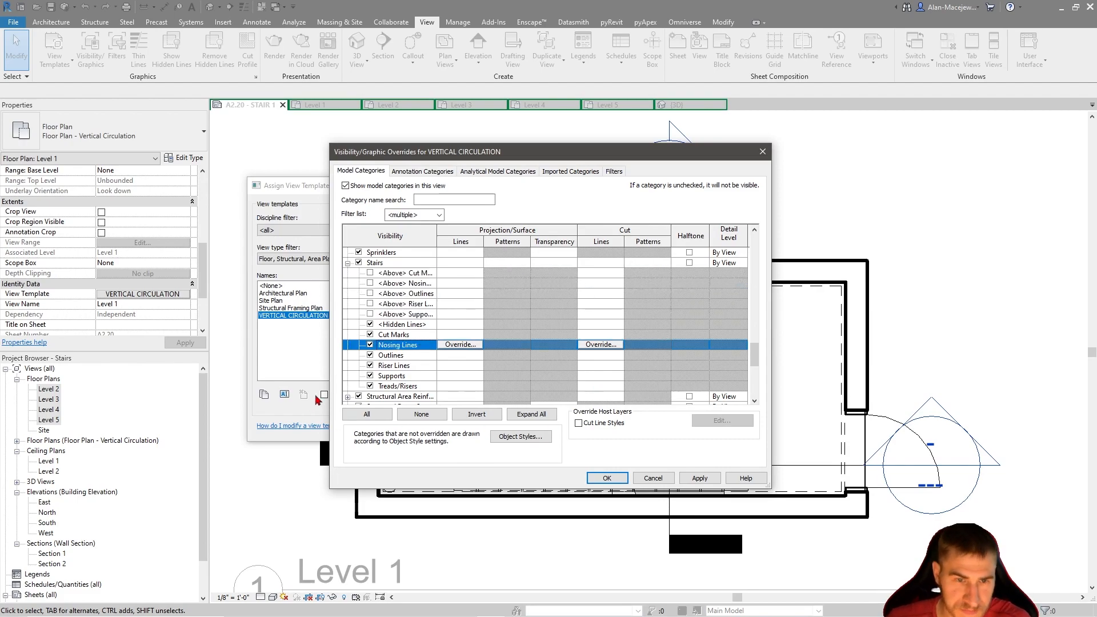
{"action": "left_click", "coordinate": [408, 365]}
{"action": "left_click", "coordinate": [404, 346]}
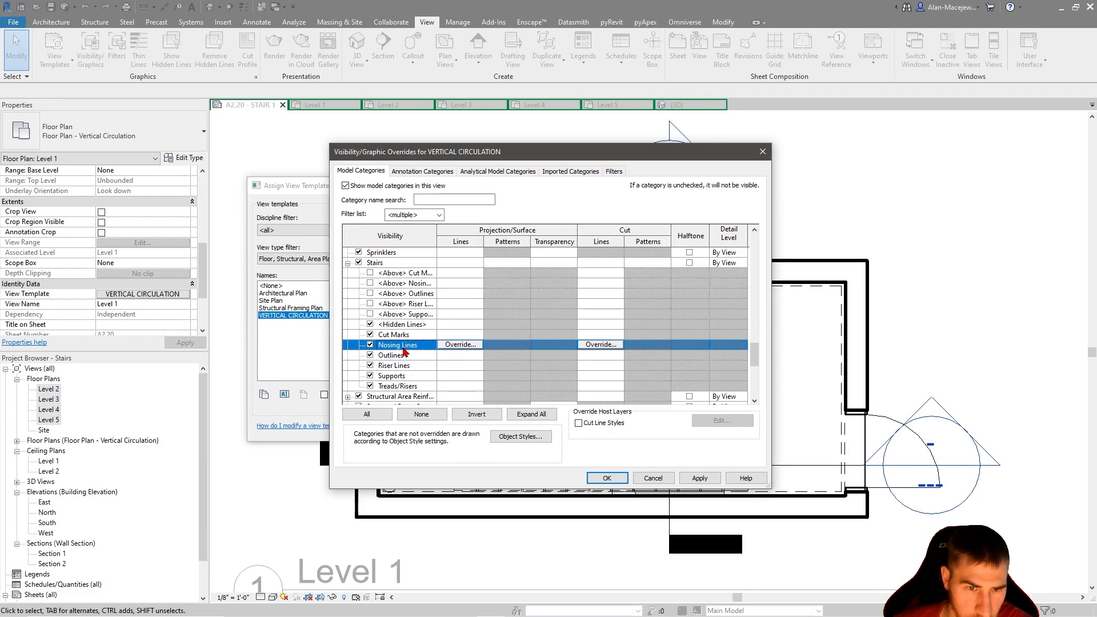
{"action": "left_click_drag", "start_coordinate": [705, 152], "coordinate": [552, 139]}
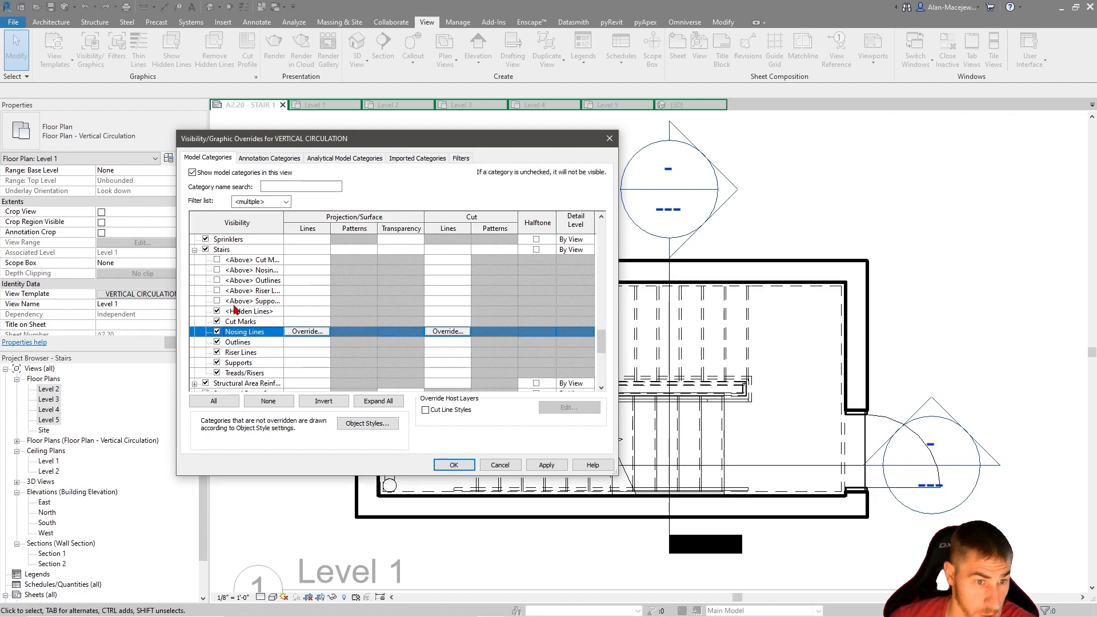
{"action": "left_click", "coordinate": [217, 353]}
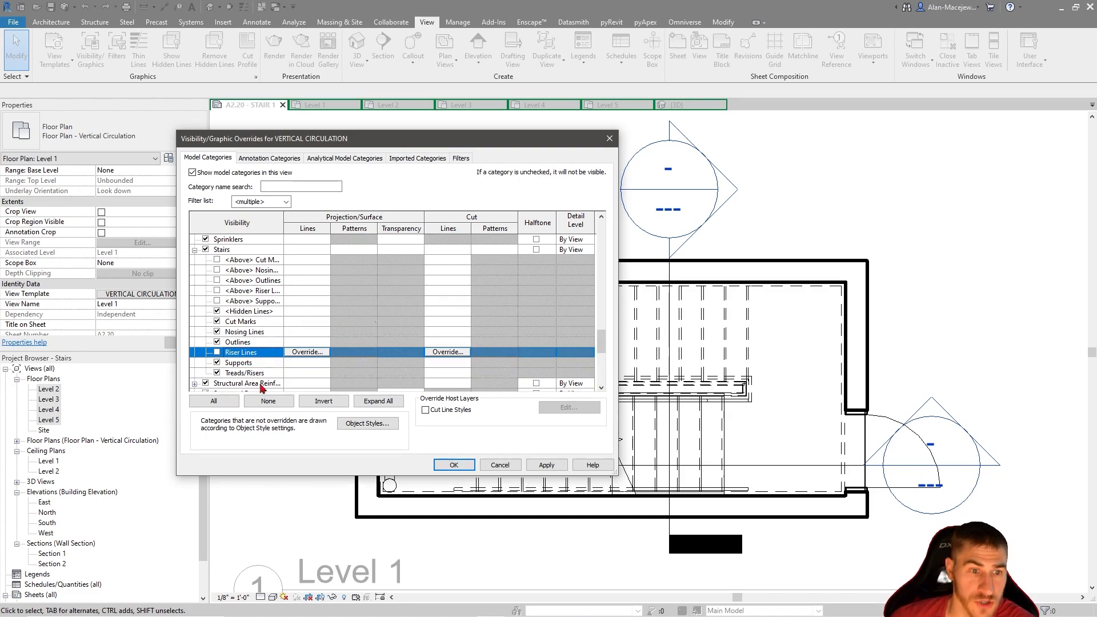
Turn off the three <Above> subcategories of Railings and accept the template's model visibility overrides
{"action": "scroll", "coordinate": [327, 349], "scroll_direction": "down", "scroll_amount": 1}
{"action": "scroll", "coordinate": [372, 281], "scroll_direction": "down", "scroll_amount": 4}
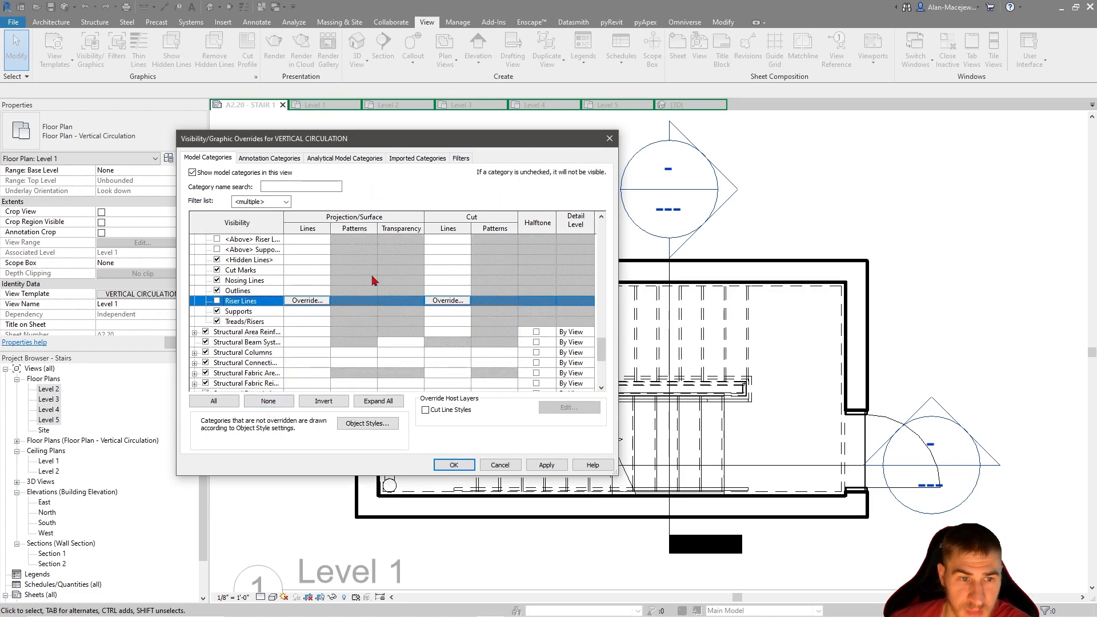
{"action": "scroll", "coordinate": [285, 306], "scroll_direction": "down", "scroll_amount": 7}
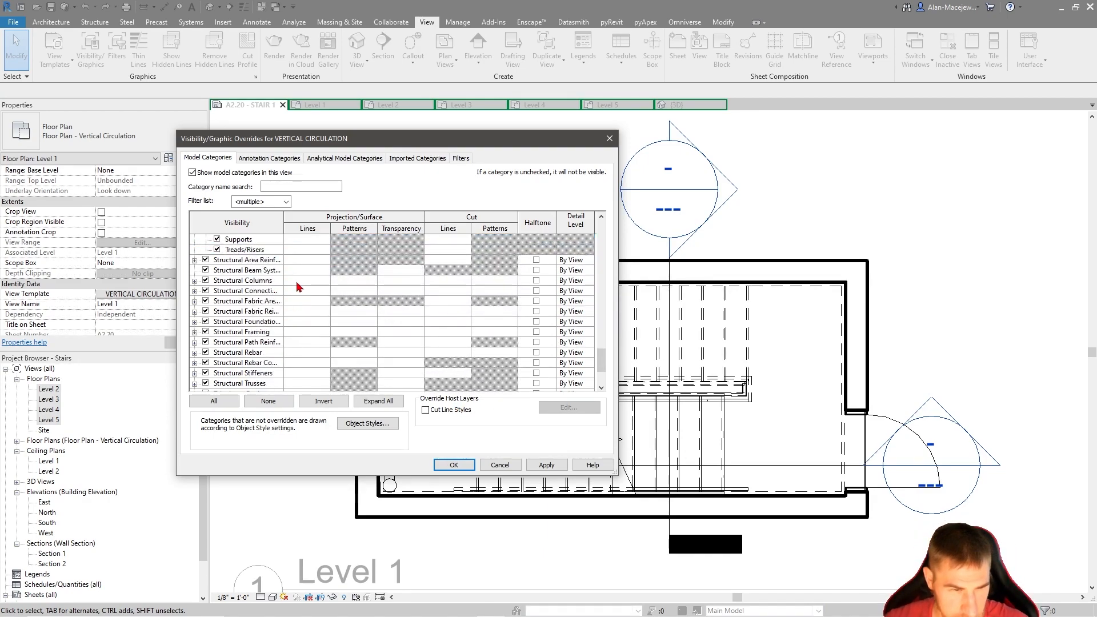
{"action": "scroll", "coordinate": [313, 359], "scroll_direction": "up", "scroll_amount": 6}
{"action": "left_click", "coordinate": [249, 353]}
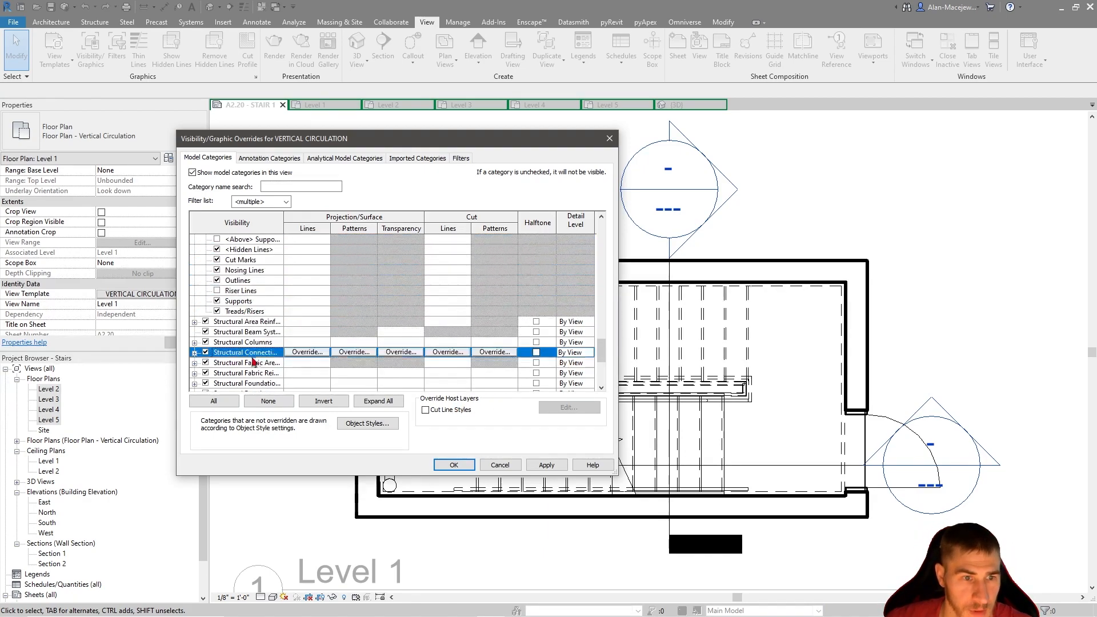
{"action": "key", "text": "r"}
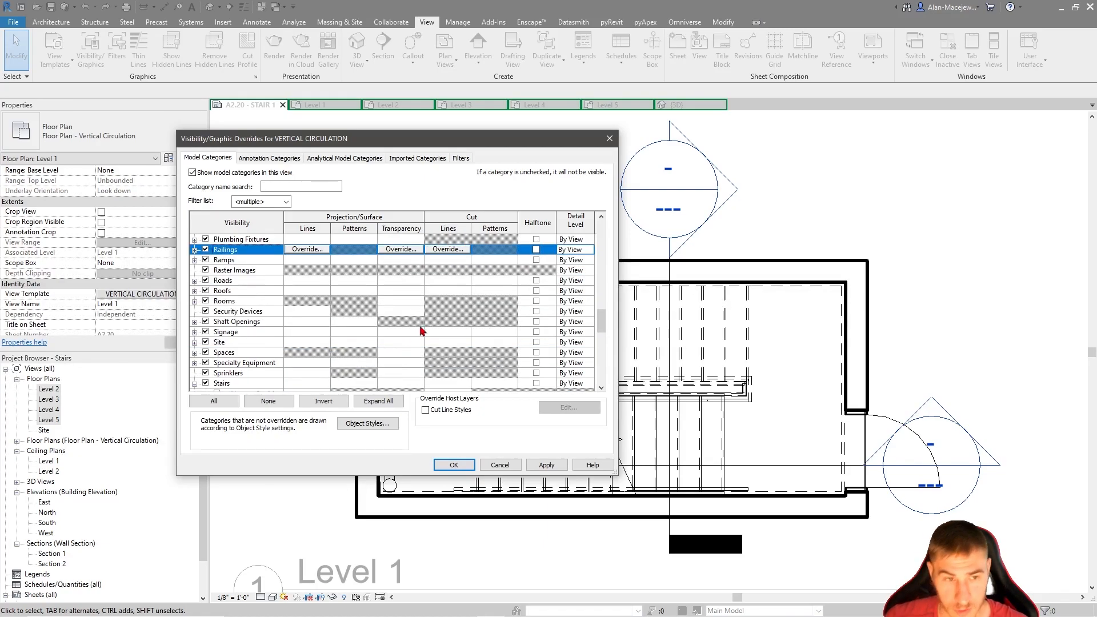
{"action": "left_click", "coordinate": [195, 250]}
{"action": "left_click", "coordinate": [277, 259]}
{"action": "left_click", "coordinate": [255, 281], "text": "shift"}
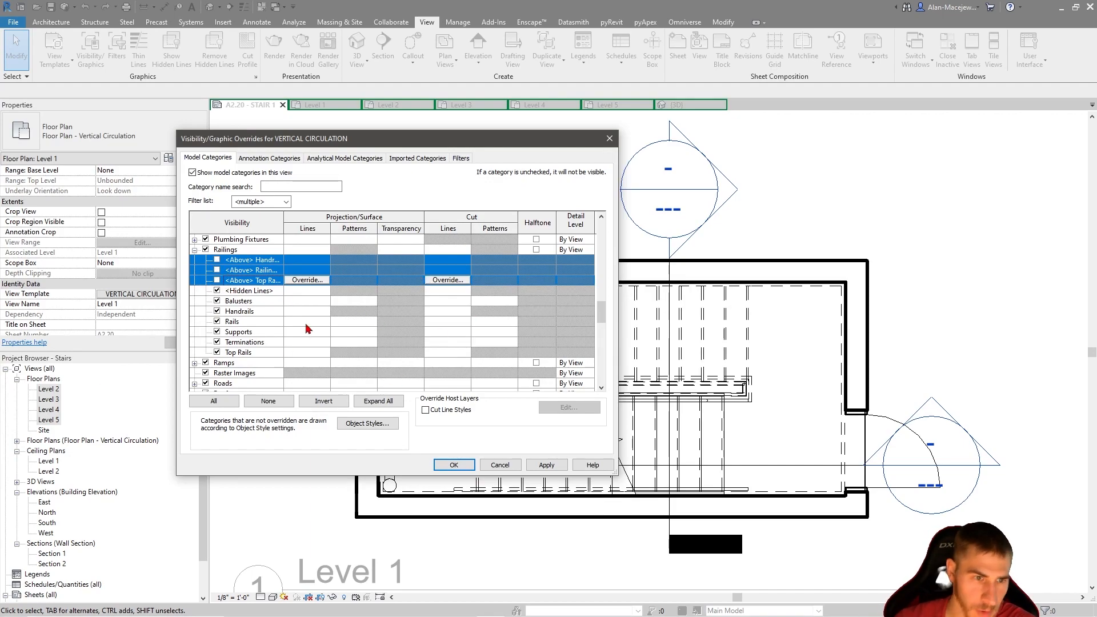
{"action": "left_click", "coordinate": [453, 465]}
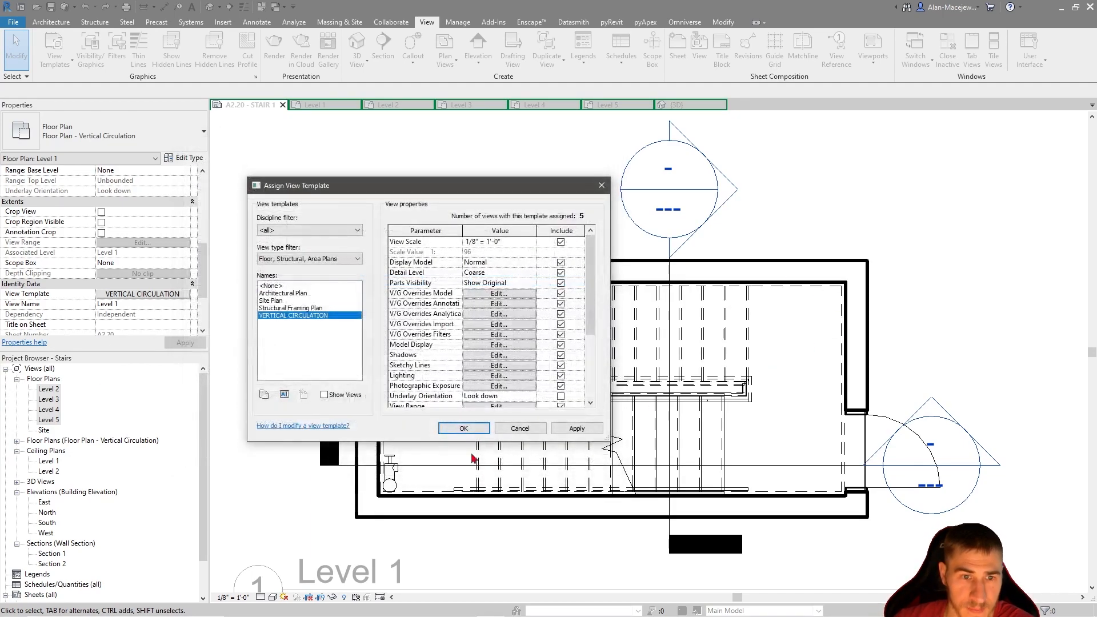
Apply the edited VERTICAL CIRCULATION template to the Level 1 plan and check the stair display on the sheet
{"action": "left_click", "coordinate": [461, 424]}
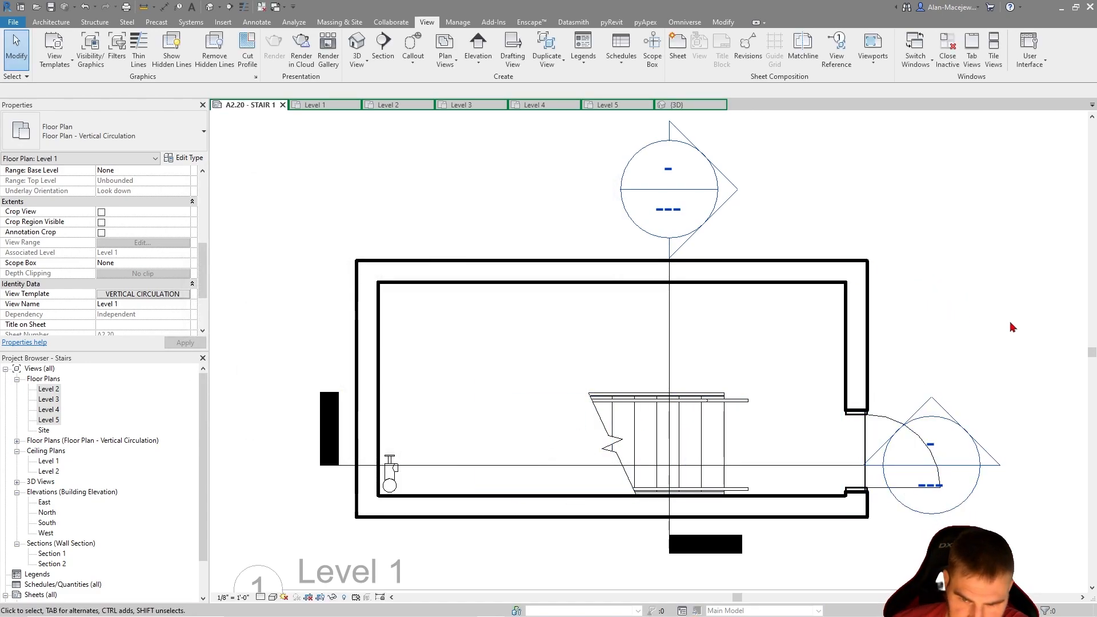
{"action": "scroll", "coordinate": [1000, 314], "scroll_direction": "down", "scroll_amount": 2}
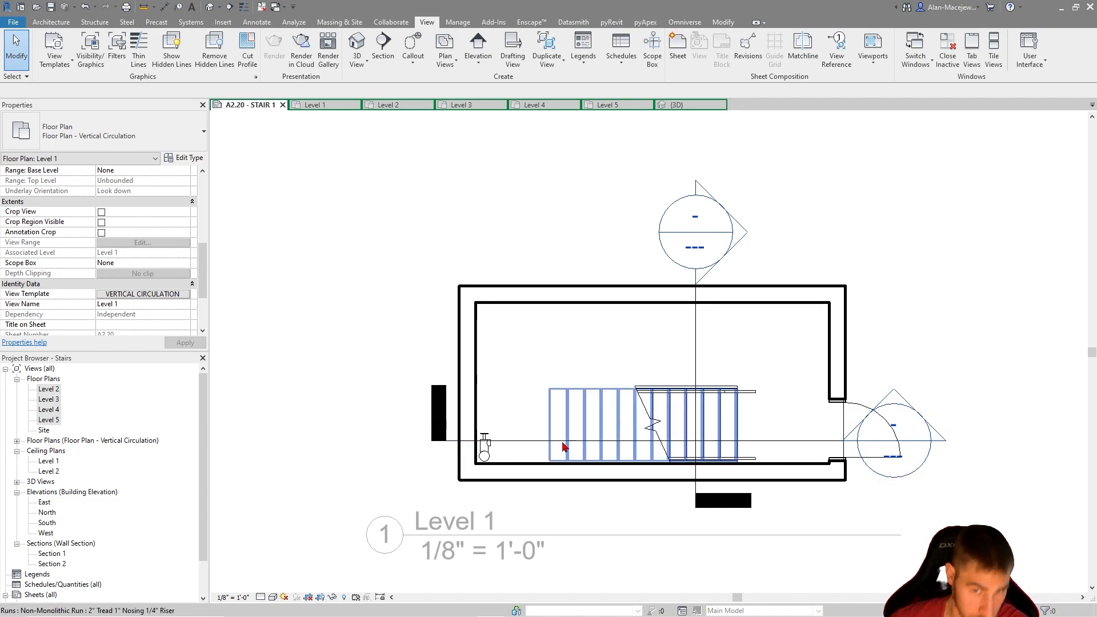
{"action": "scroll", "coordinate": [397, 340], "scroll_direction": "down", "scroll_amount": 2}
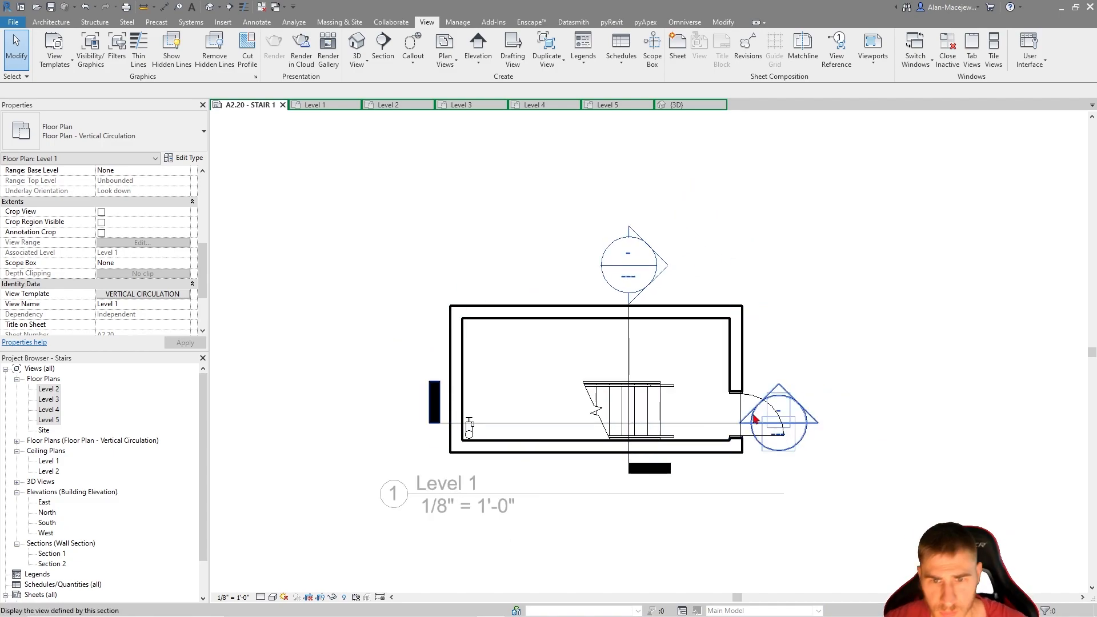
{"action": "scroll", "coordinate": [694, 403], "scroll_direction": "down", "scroll_amount": 2}
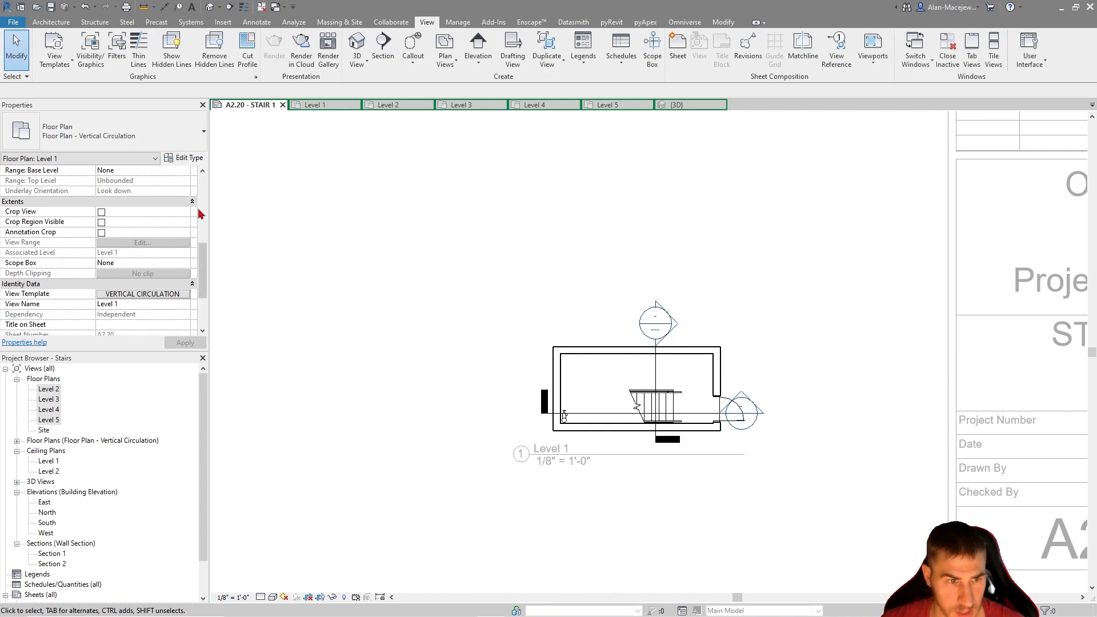
Set the VERTICAL CIRCULATION template's view scale to 1/4" = 1'-0" and its detail level to Medium
{"action": "left_click", "coordinate": [144, 294]}
{"action": "left_click", "coordinate": [534, 243]}
{"action": "left_click", "coordinate": [531, 242]}
{"action": "scroll", "coordinate": [485, 274], "scroll_direction": "up", "scroll_amount": 2}
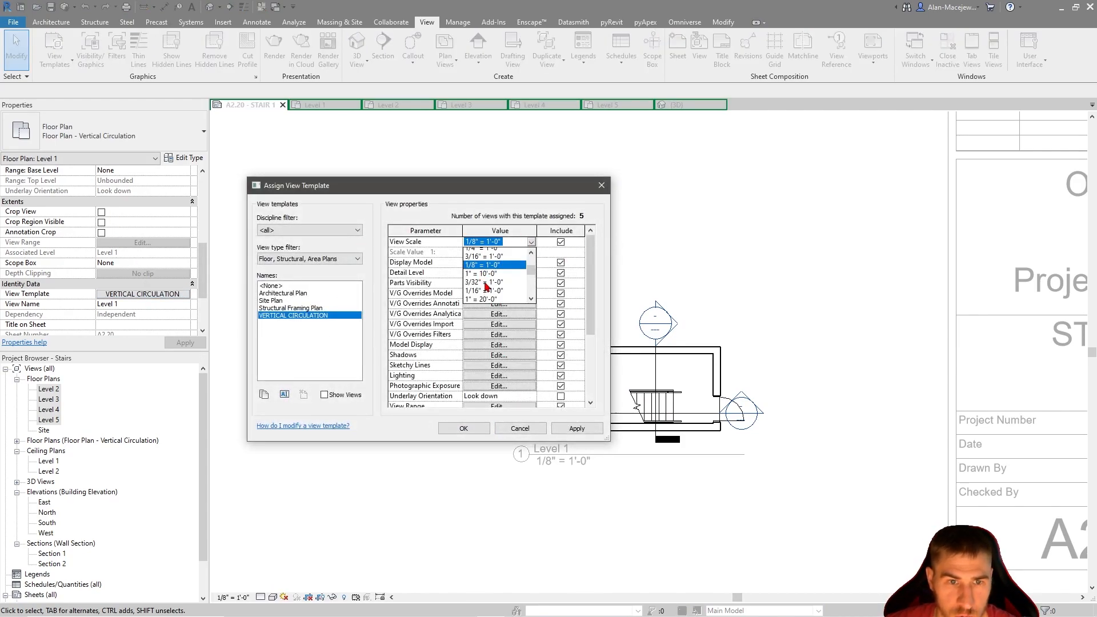
{"action": "left_click", "coordinate": [485, 286]}
{"action": "left_click", "coordinate": [531, 272]}
{"action": "left_click", "coordinate": [531, 272]}
{"action": "left_click", "coordinate": [486, 293]}
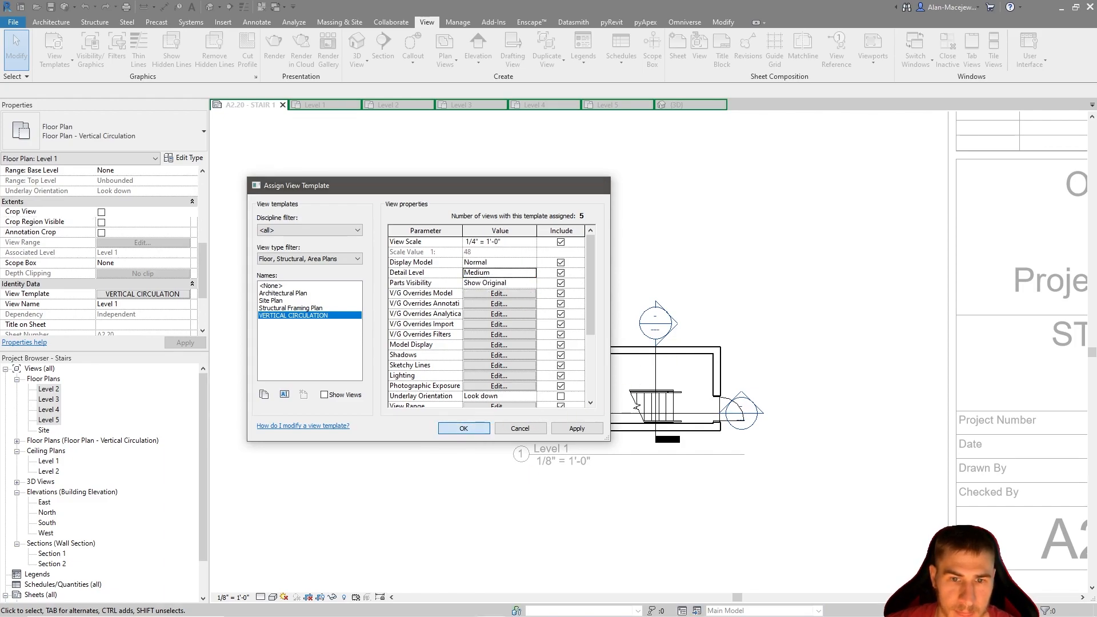
{"action": "key", "text": "Return"}
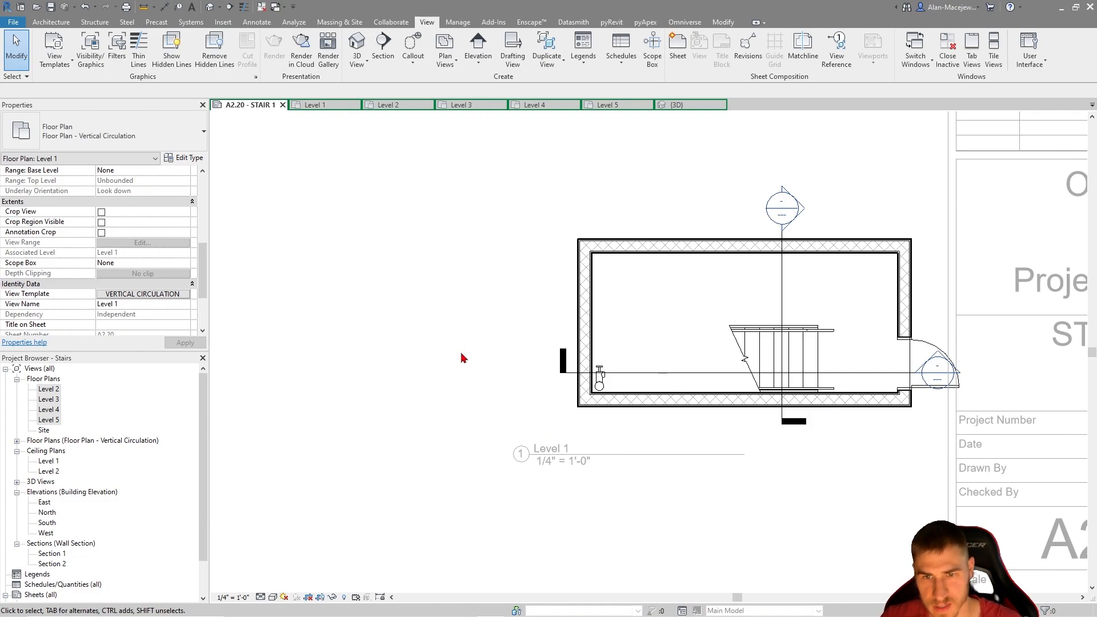
Enable Crop View and Crop Region Visible for Level 1 and shrink the crop region closely around the stair plan
{"action": "scroll", "coordinate": [680, 358], "scroll_direction": "down", "scroll_amount": 5}
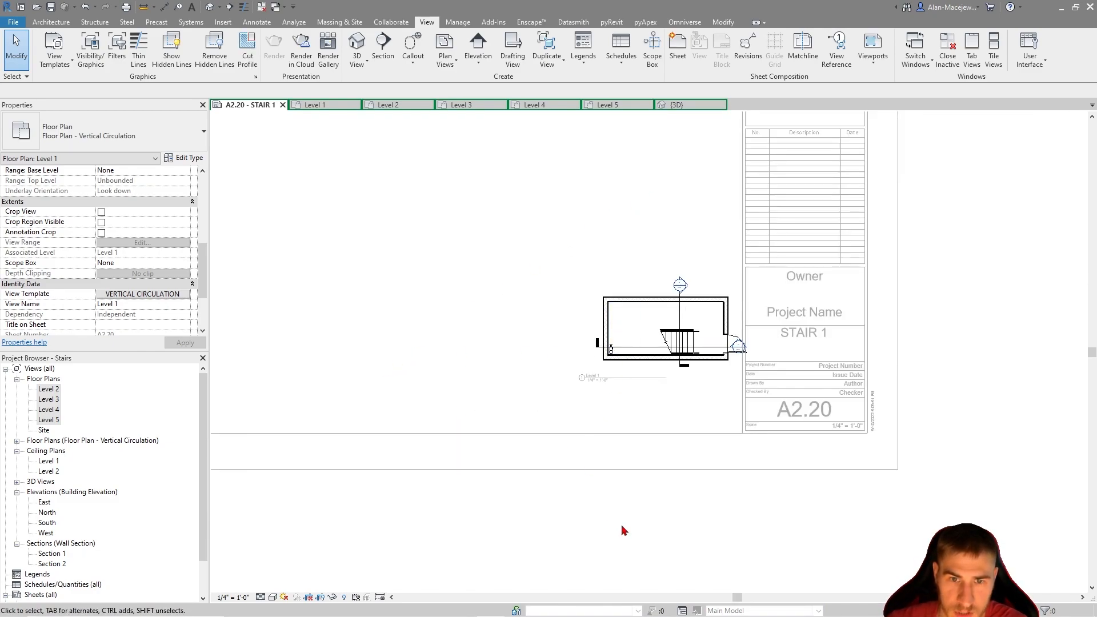
{"action": "left_click", "coordinate": [101, 212]}
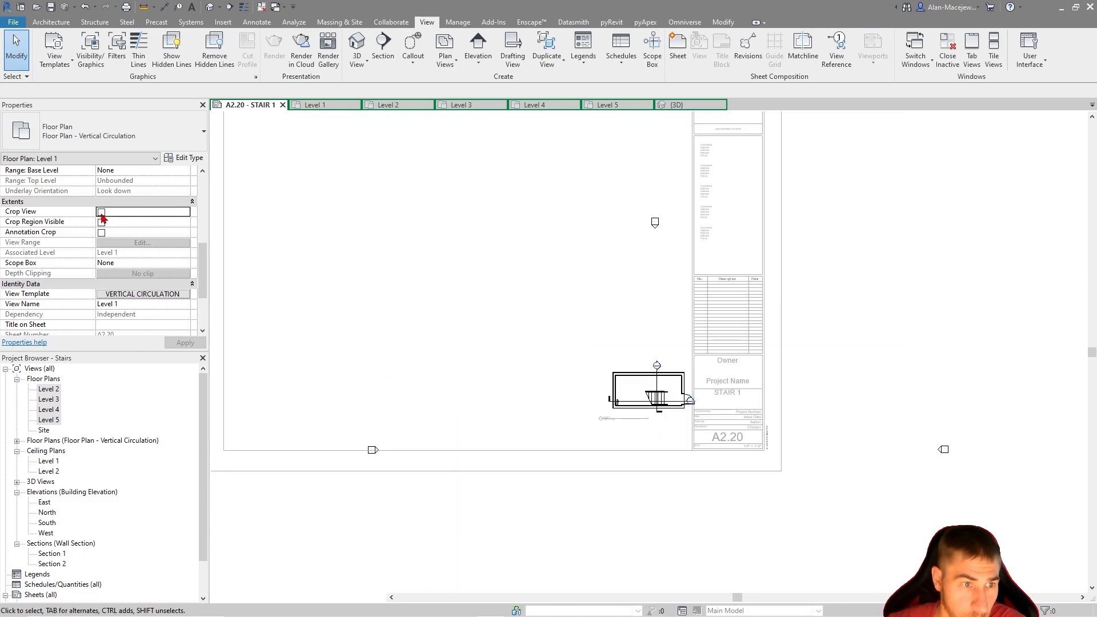
{"action": "left_click", "coordinate": [101, 222]}
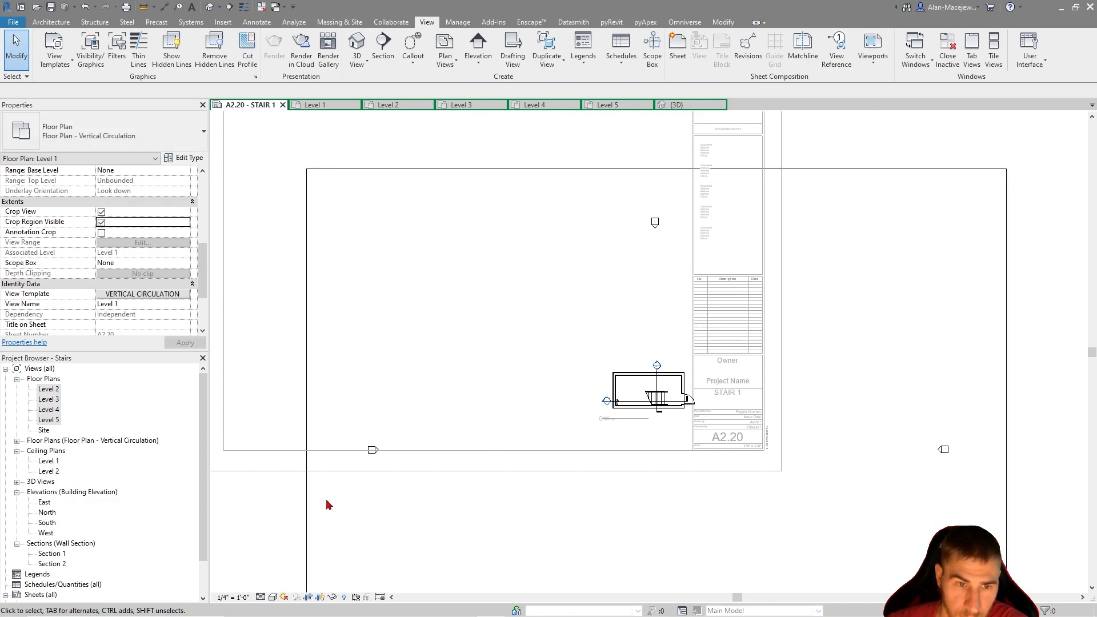
{"action": "left_click", "coordinate": [308, 508]}
{"action": "left_click_drag", "start_coordinate": [307, 463], "coordinate": [588, 357]}
{"action": "left_click_drag", "start_coordinate": [1007, 463], "coordinate": [723, 363]}
{"action": "left_click_drag", "start_coordinate": [655, 169], "coordinate": [718, 341]}
{"action": "middle_click_drag", "start_coordinate": [746, 302], "coordinate": [754, 109]}
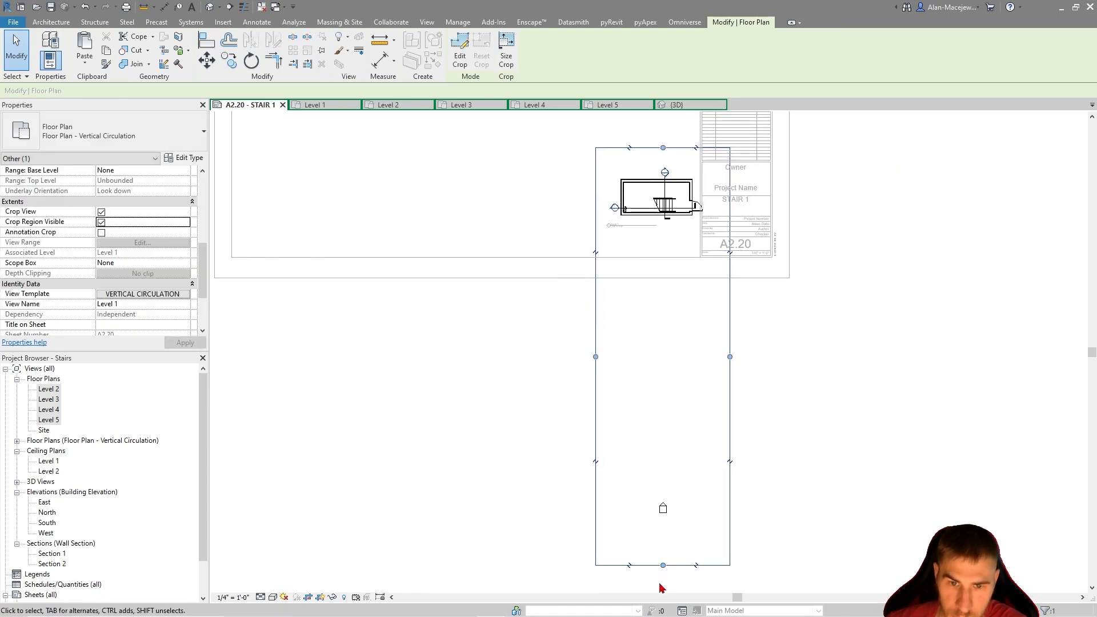
{"action": "left_click_drag", "start_coordinate": [791, 242], "coordinate": [930, 244]}
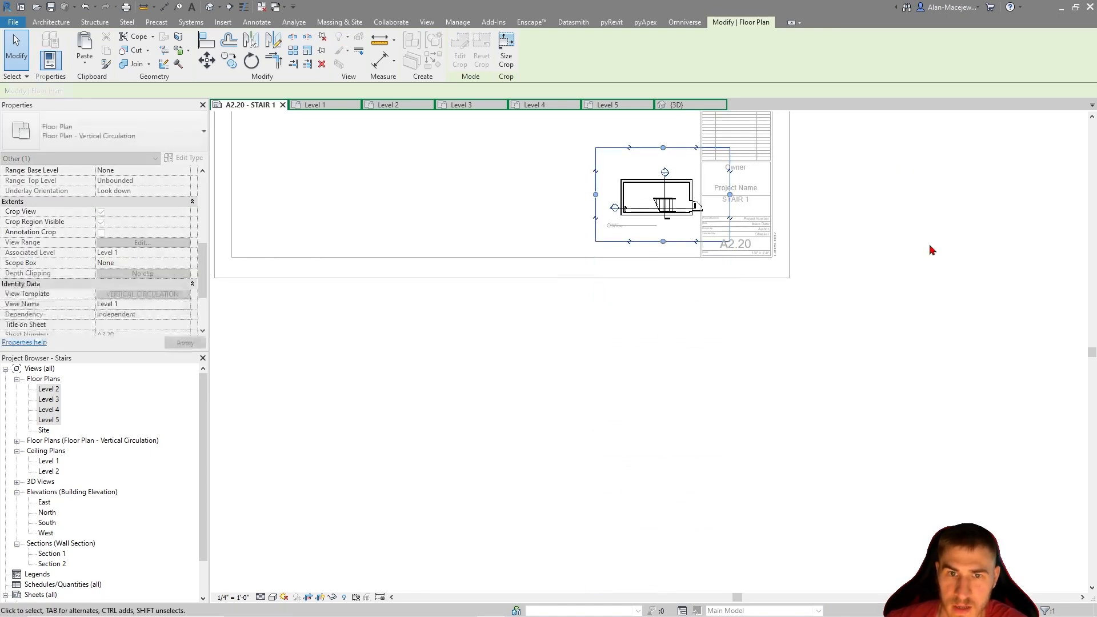
Move the Level 1 viewport beside the title block at the sheet's lower corner and reposition its title beneath the plan
{"action": "double_click", "coordinate": [528, 201]}
{"action": "left_click_drag", "start_coordinate": [761, 237], "coordinate": [680, 229]}
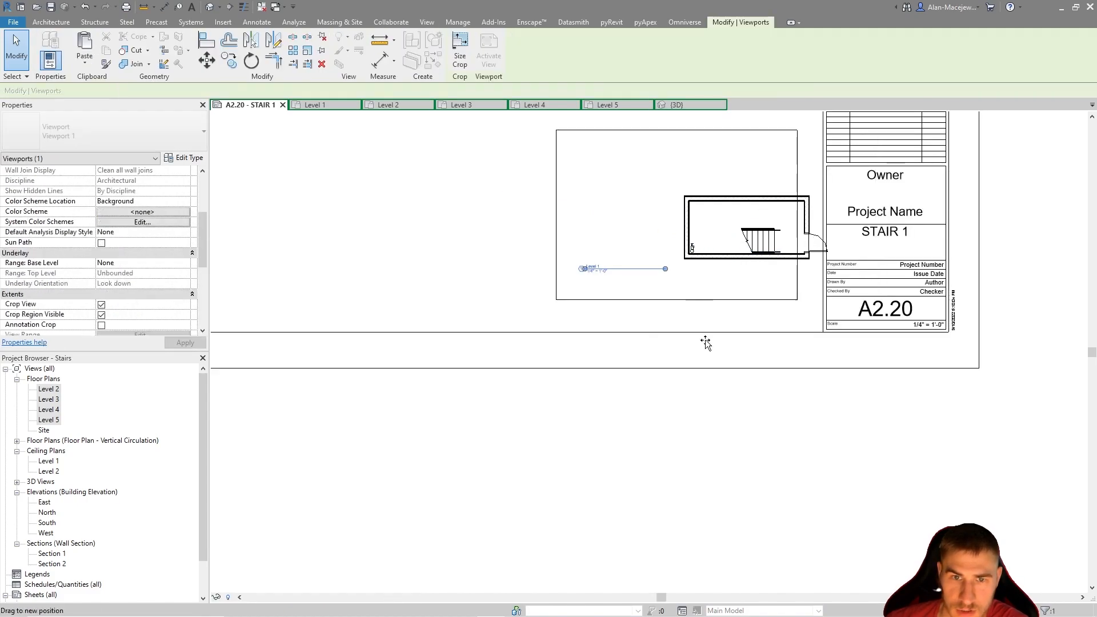
{"action": "left_click", "coordinate": [702, 312]}
{"action": "left_click_drag", "start_coordinate": [616, 268], "coordinate": [659, 281]}
{"action": "left_click", "coordinate": [641, 470]}
{"action": "middle_click_drag", "start_coordinate": [695, 226], "coordinate": [682, 261]}
{"action": "left_click_drag", "start_coordinate": [682, 261], "coordinate": [709, 287]}
{"action": "left_click", "coordinate": [679, 530]}
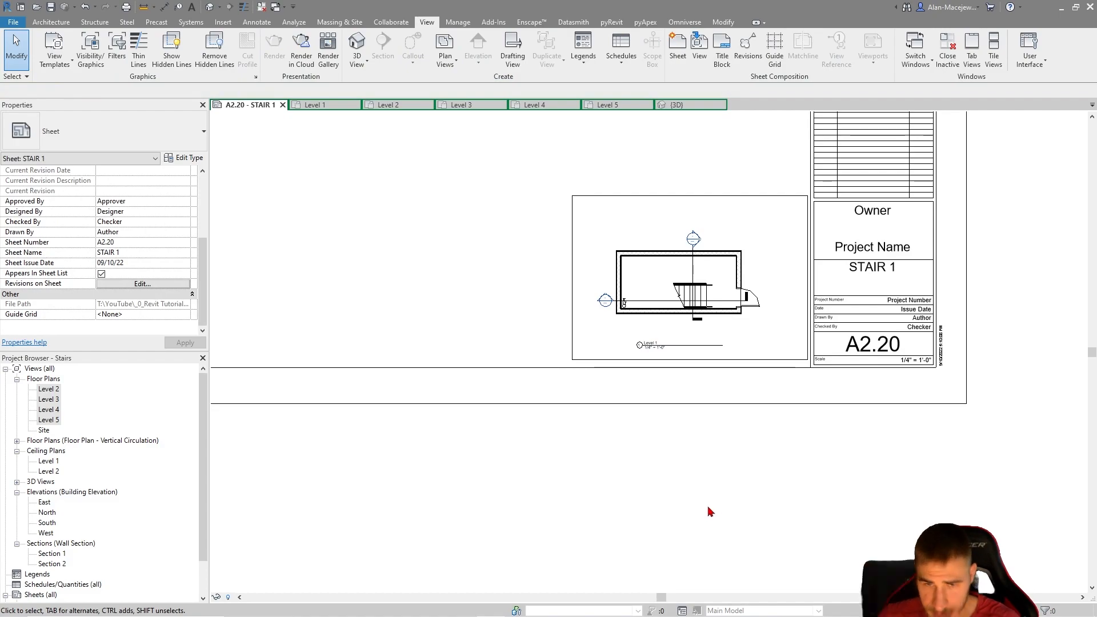
Set the Level 1 plan's horizontal section marker with its head on the door side, extended clear of the door swing
{"action": "scroll", "coordinate": [701, 232], "scroll_direction": "up", "scroll_amount": 3}
{"action": "double_click", "coordinate": [722, 305]}
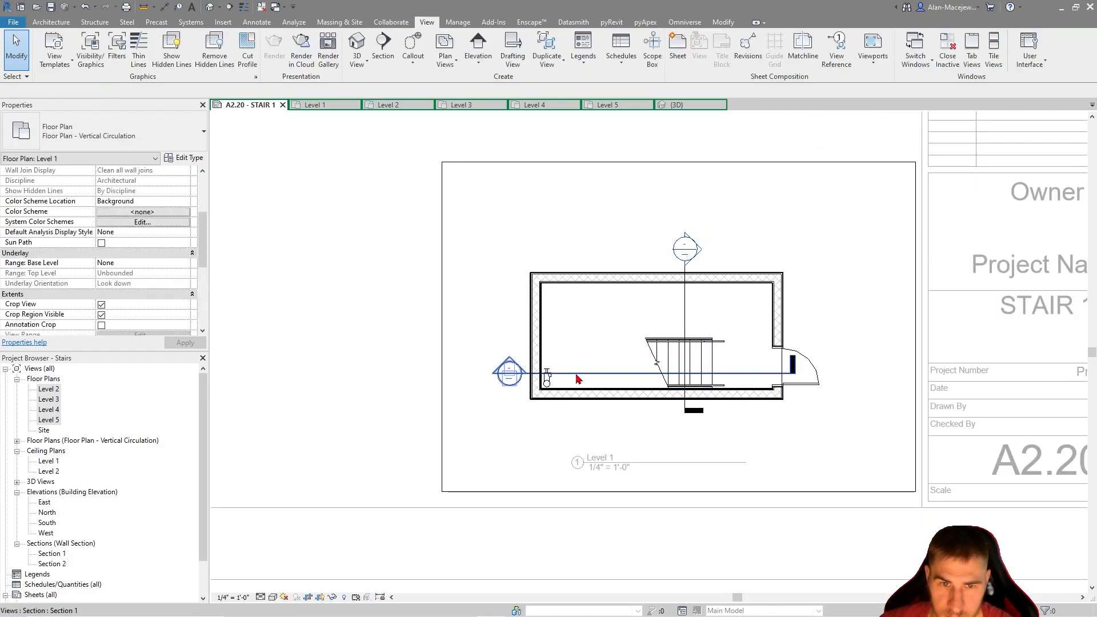
{"action": "left_click", "coordinate": [576, 374]}
{"action": "scroll", "coordinate": [519, 369], "scroll_direction": "up", "scroll_amount": 4}
{"action": "left_click", "coordinate": [452, 377]}
{"action": "middle_click_drag", "start_coordinate": [863, 429], "coordinate": [728, 433]}
{"action": "left_click", "coordinate": [929, 382]}
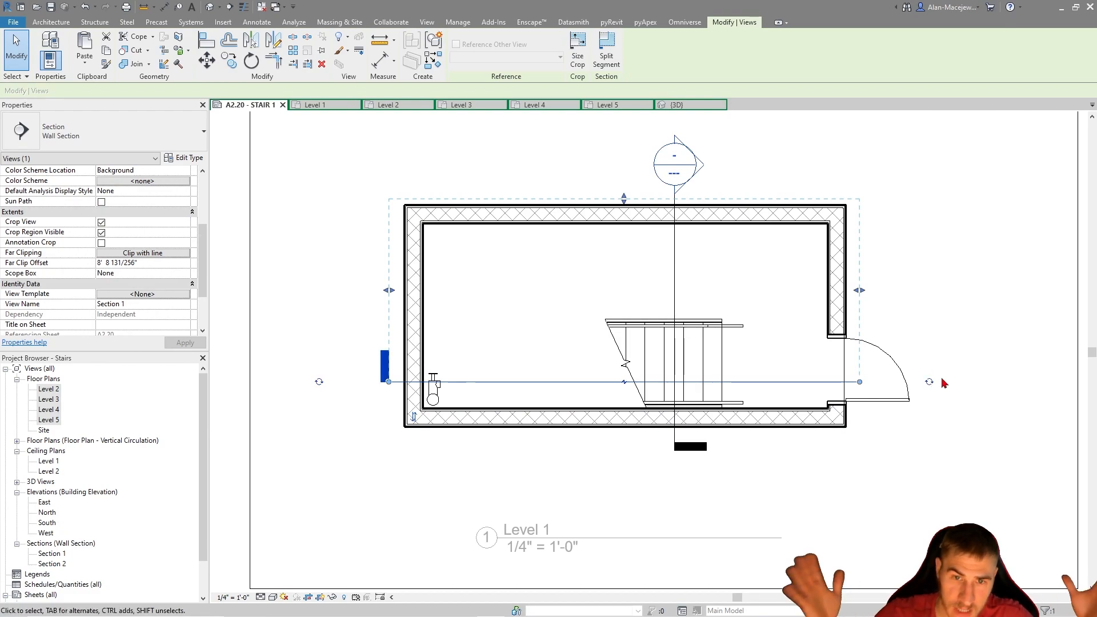
{"action": "left_click", "coordinate": [930, 381]}
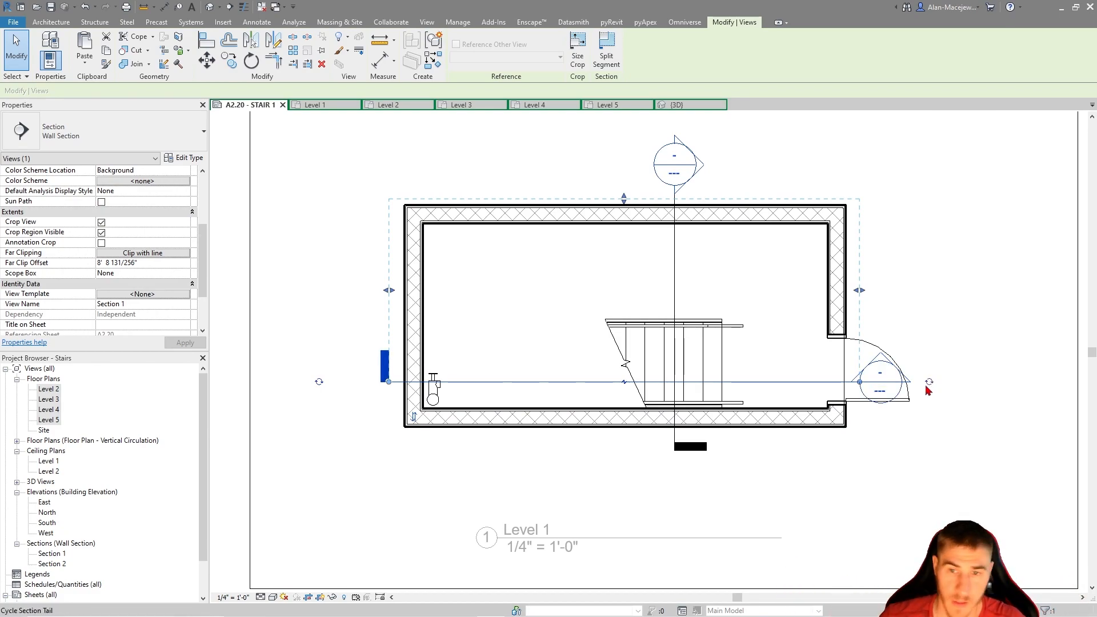
{"action": "left_click_drag", "start_coordinate": [863, 386], "coordinate": [916, 344]}
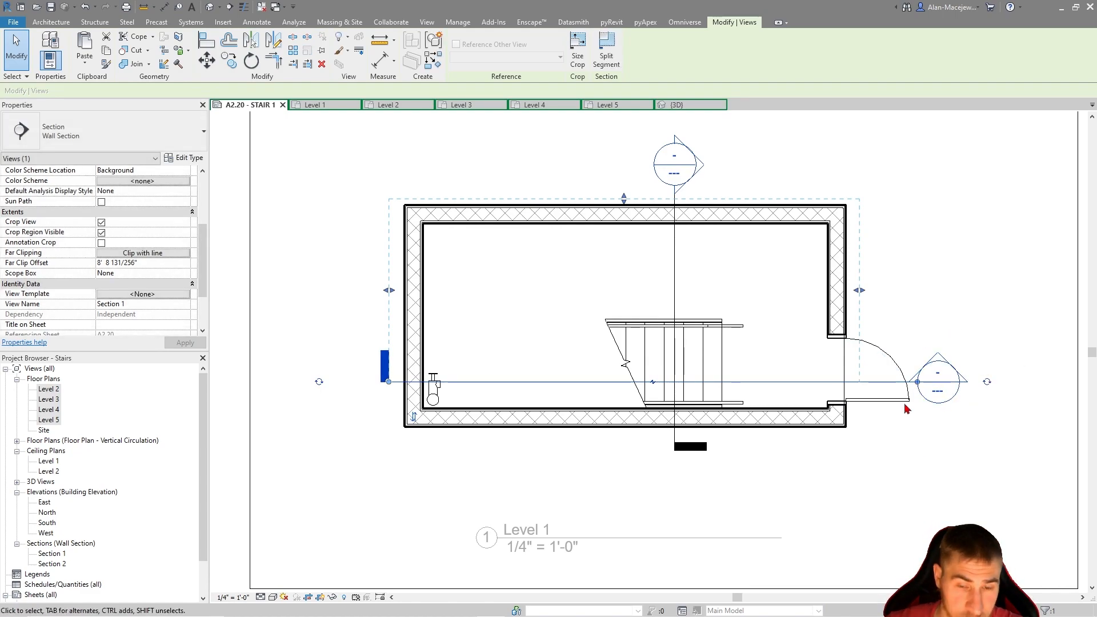
{"action": "left_click", "coordinate": [686, 444]}
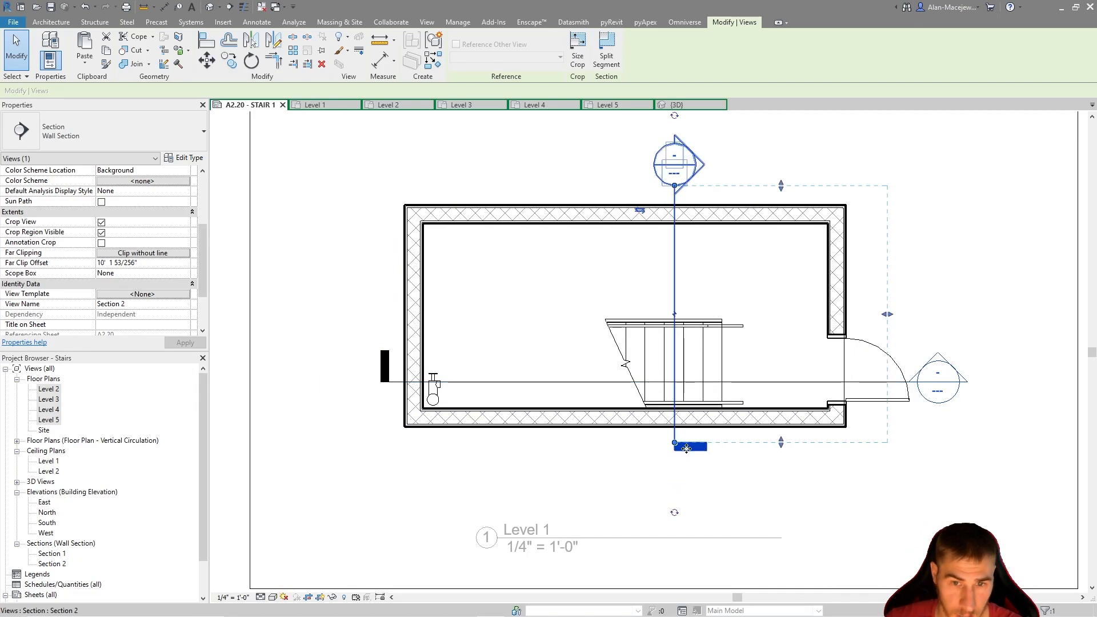
{"action": "left_click", "coordinate": [791, 477]}
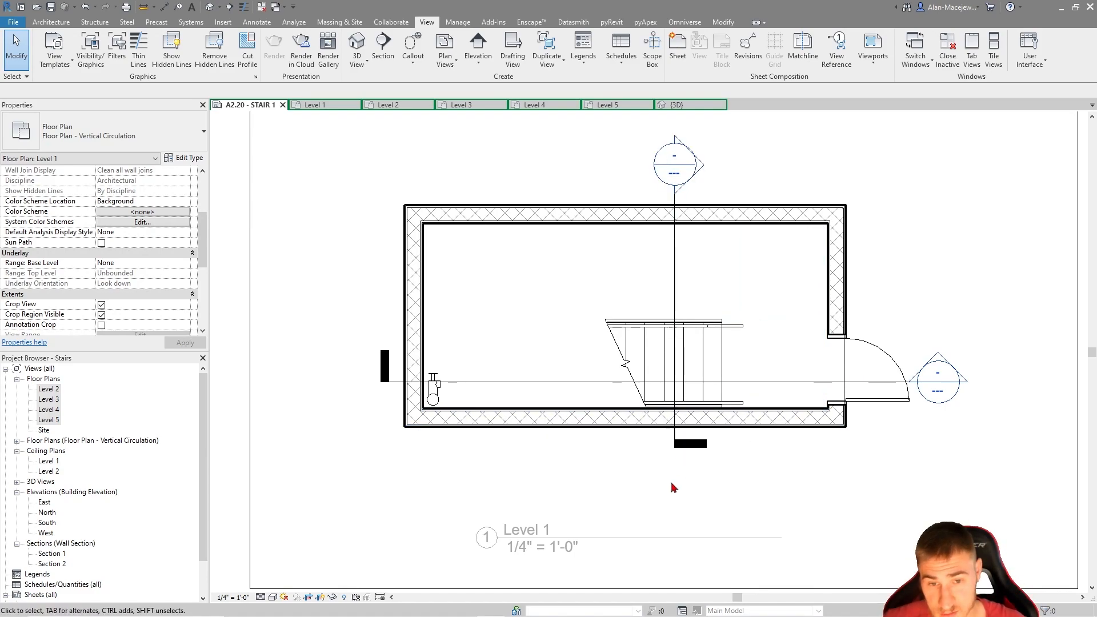
Place the Level 2 floor plan on sheet A2.20 - STAIR 1 above the Level 1 plan
{"action": "scroll", "coordinate": [765, 481], "scroll_direction": "down", "scroll_amount": 1}
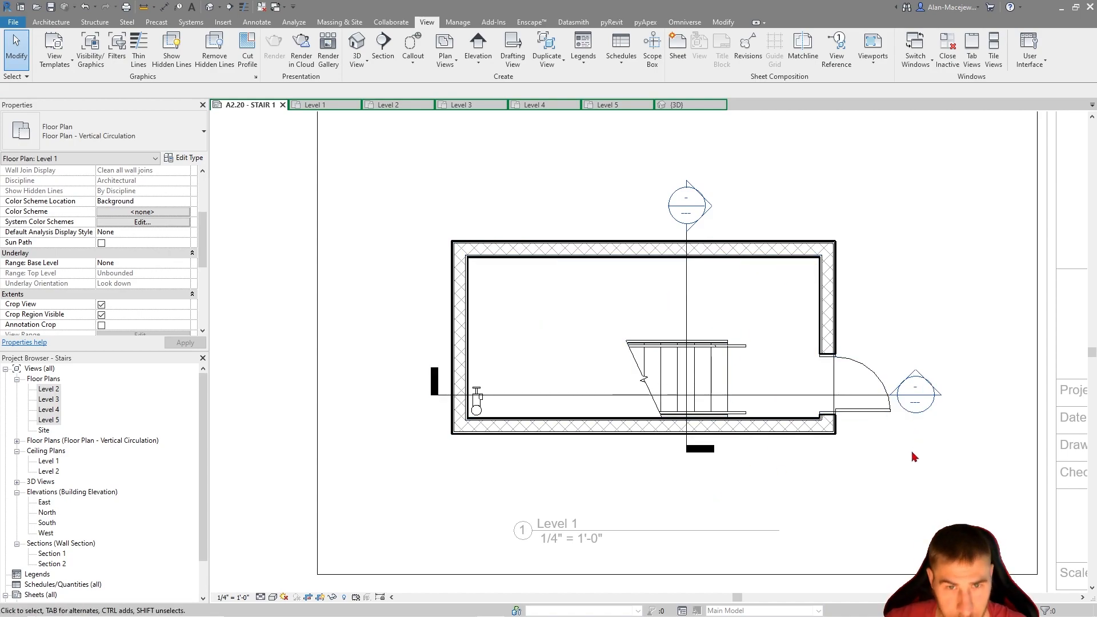
{"action": "scroll", "coordinate": [912, 451], "scroll_direction": "down", "scroll_amount": 2}
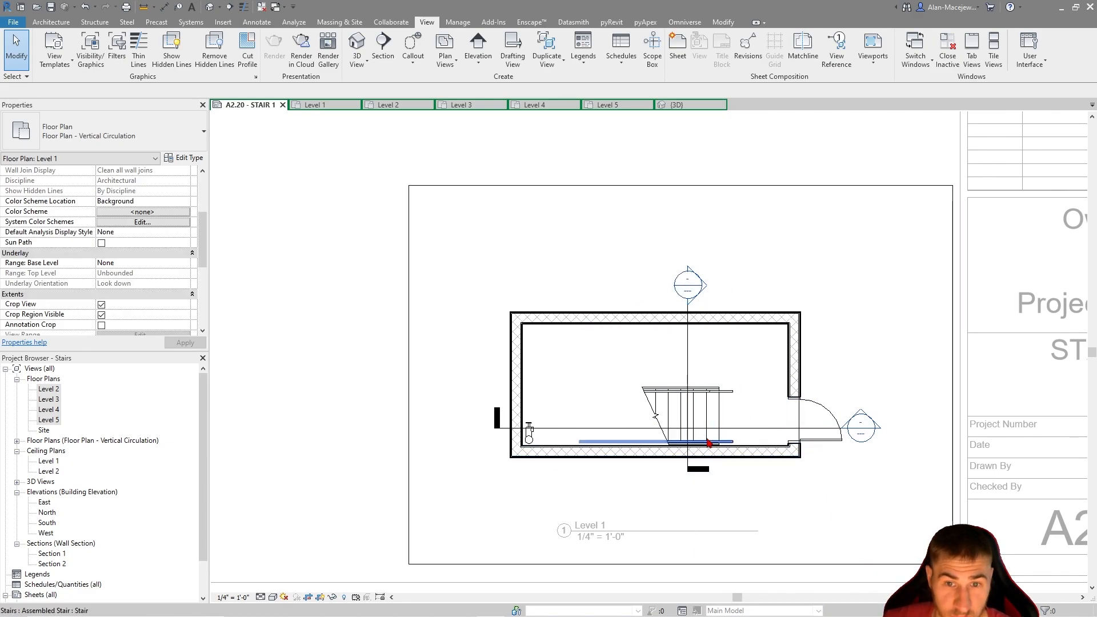
{"action": "scroll", "coordinate": [731, 448], "scroll_direction": "down", "scroll_amount": 2}
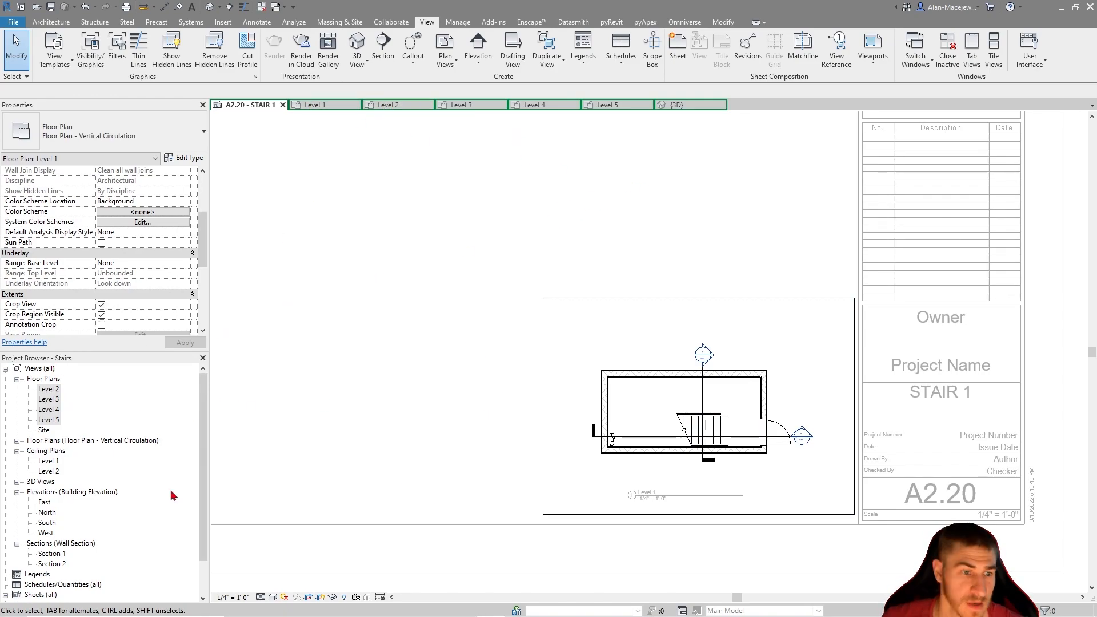
{"action": "left_click", "coordinate": [51, 390]}
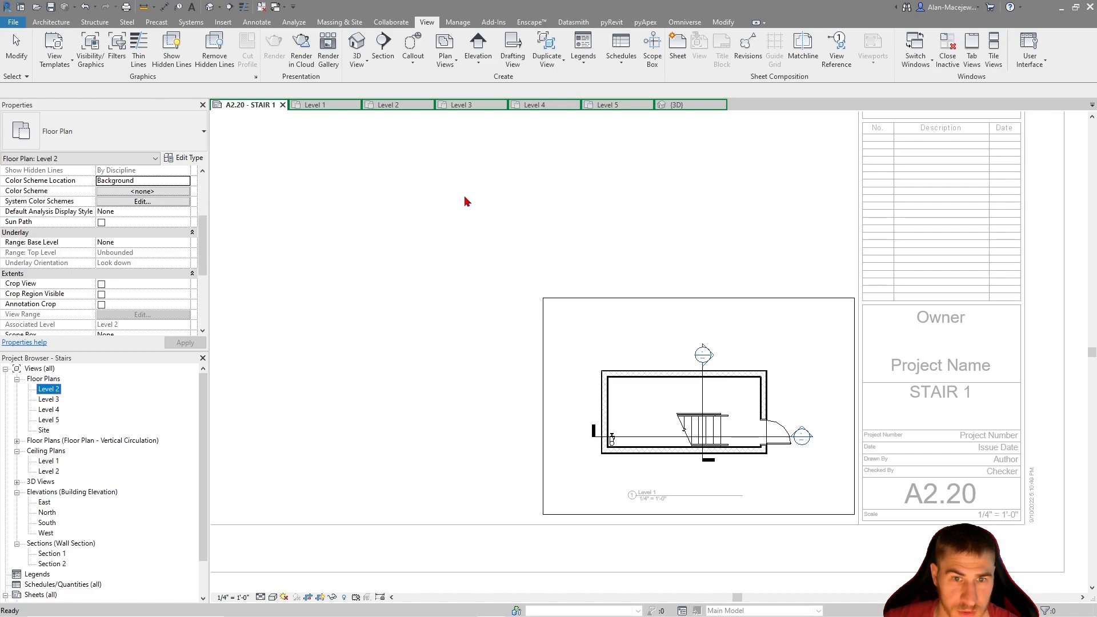
{"action": "left_click", "coordinate": [424, 243]}
{"action": "scroll", "coordinate": [534, 396], "scroll_direction": "down", "scroll_amount": 2}
{"action": "scroll", "coordinate": [684, 446], "scroll_direction": "down", "scroll_amount": 3}
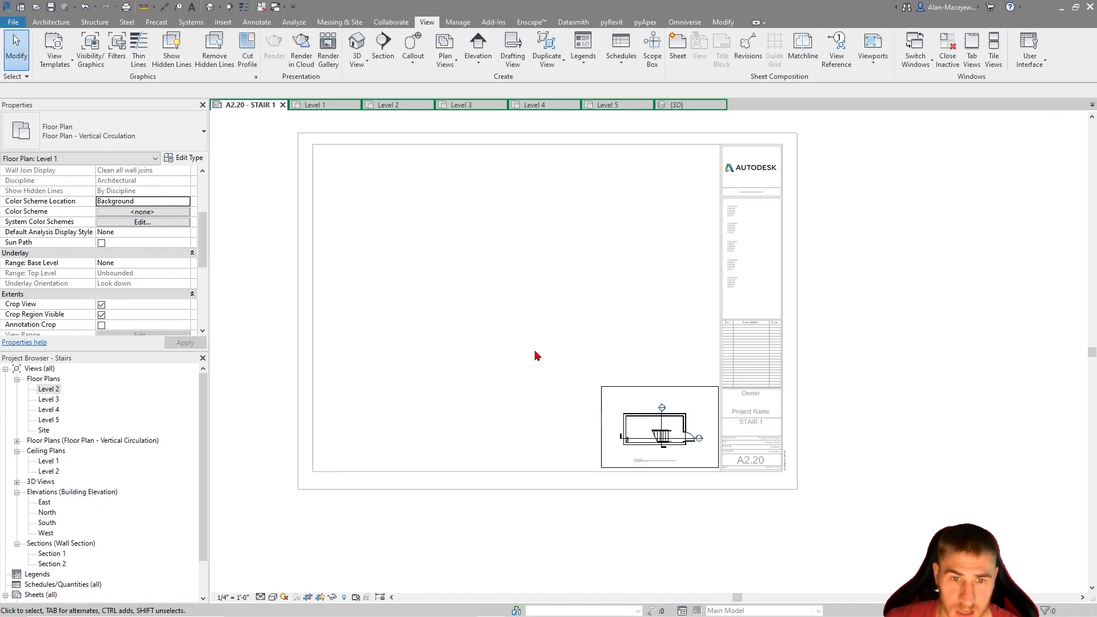
{"action": "left_click", "coordinate": [533, 349]}
{"action": "left_click_drag", "start_coordinate": [52, 389], "coordinate": [491, 321]}
{"action": "left_click", "coordinate": [492, 321]}
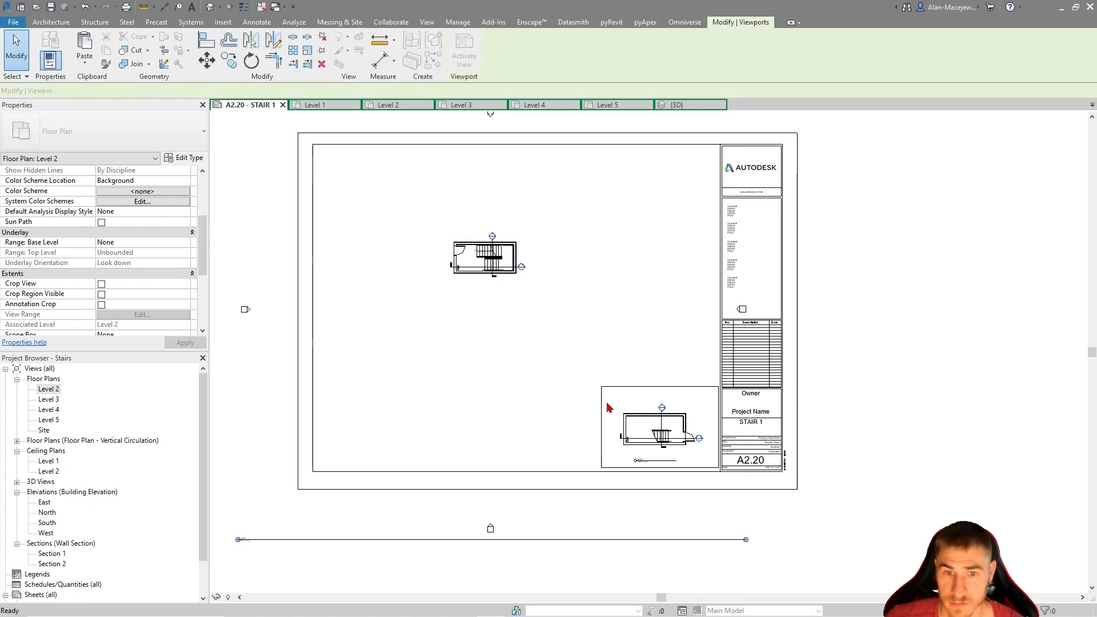
Enable Crop View and Crop Region Visible for Level 2 and pull all four crop boundaries in around the stair
{"action": "double_click", "coordinate": [482, 358]}
{"action": "left_click", "coordinate": [102, 304]}
{"action": "left_click", "coordinate": [101, 315]}
{"action": "left_click", "coordinate": [542, 570]}
{"action": "left_click_drag", "start_coordinate": [541, 572], "coordinate": [609, 305]}
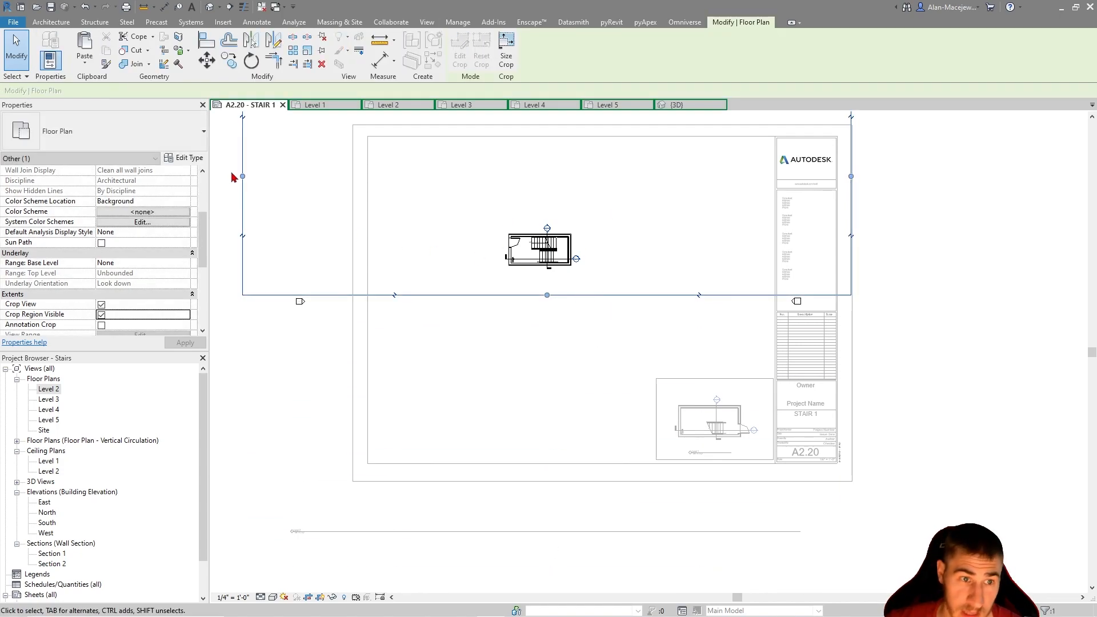
{"action": "left_click_drag", "start_coordinate": [242, 176], "coordinate": [485, 245]}
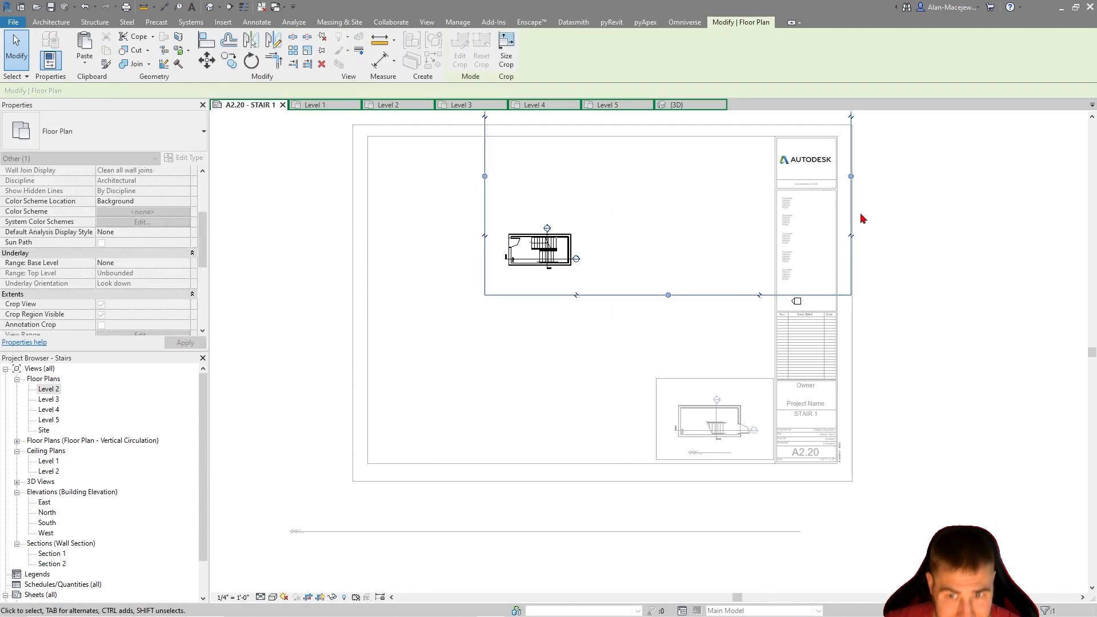
{"action": "left_click_drag", "start_coordinate": [850, 176], "coordinate": [606, 224]}
{"action": "middle_click_drag", "start_coordinate": [620, 225], "coordinate": [670, 347]}
{"action": "left_click_drag", "start_coordinate": [596, 179], "coordinate": [597, 320]}
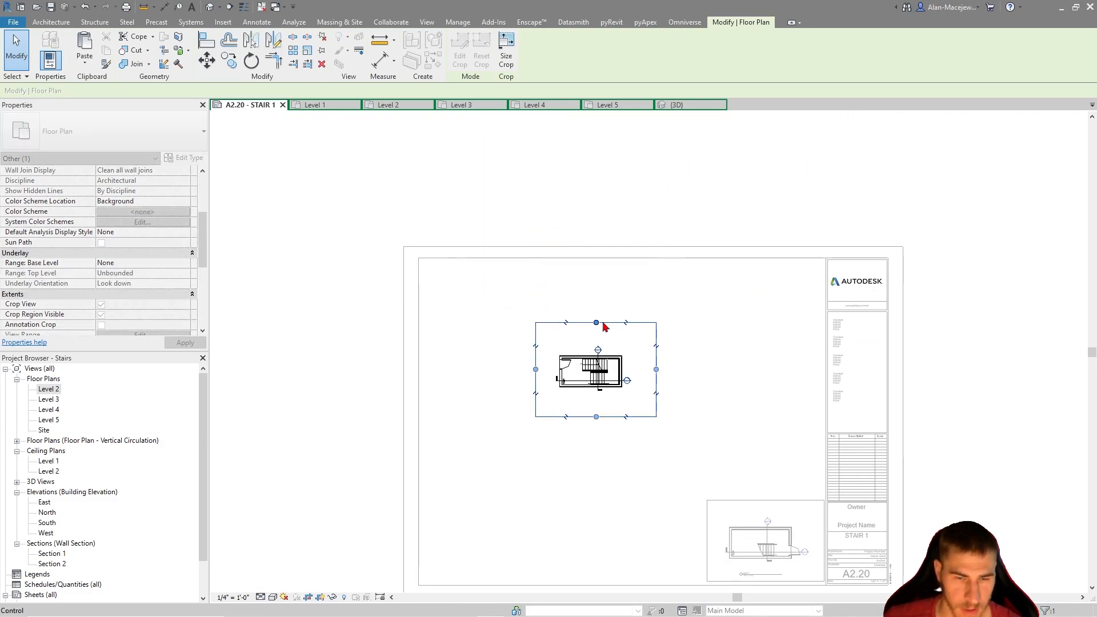
Hide the Level 2 crop region and align the Level 2 viewport directly above the Level 1 plan
{"action": "left_click", "coordinate": [601, 526]}
{"action": "middle_click_drag", "start_coordinate": [602, 523], "coordinate": [555, 447]}
{"action": "left_click", "coordinate": [102, 315]}
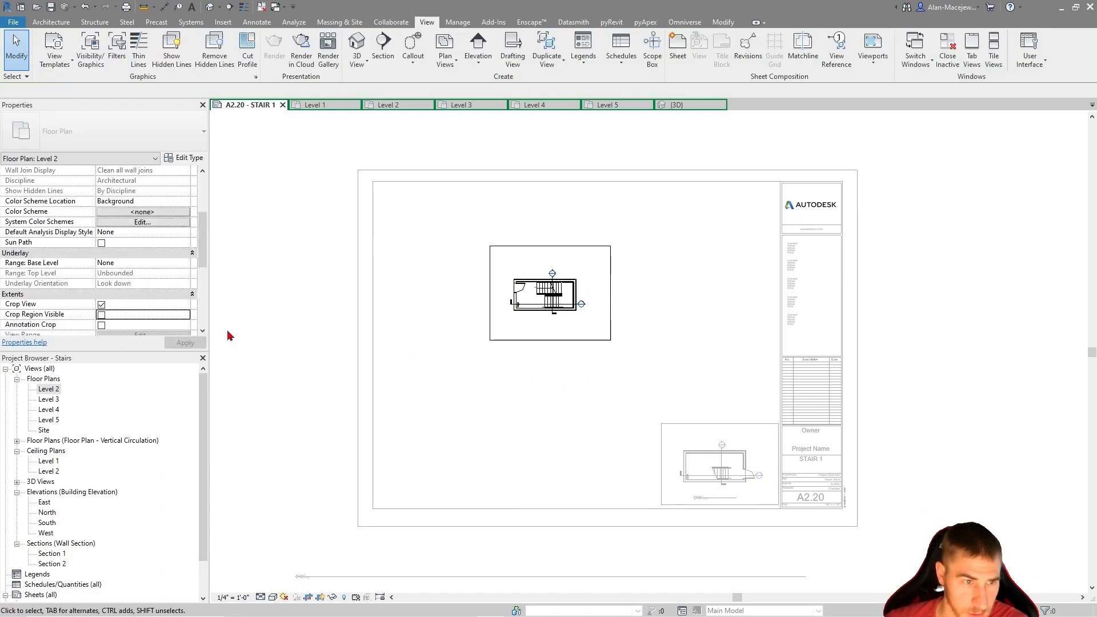
{"action": "double_click", "coordinate": [583, 387]}
{"action": "left_click_drag", "start_coordinate": [550, 301], "coordinate": [717, 366]}
{"action": "left_click", "coordinate": [695, 504]}
{"action": "scroll", "coordinate": [696, 506], "scroll_direction": "up", "scroll_amount": 2}
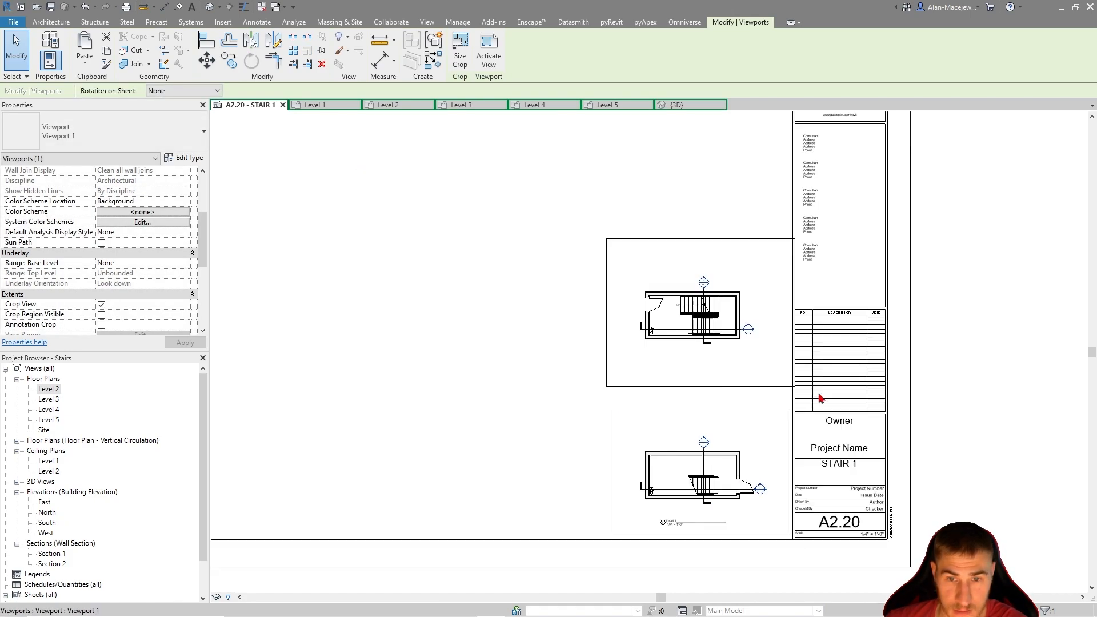
Turn off Crop Region Visible for the Level 1 viewport
{"action": "left_click", "coordinate": [671, 429], "text": "ctrl"}
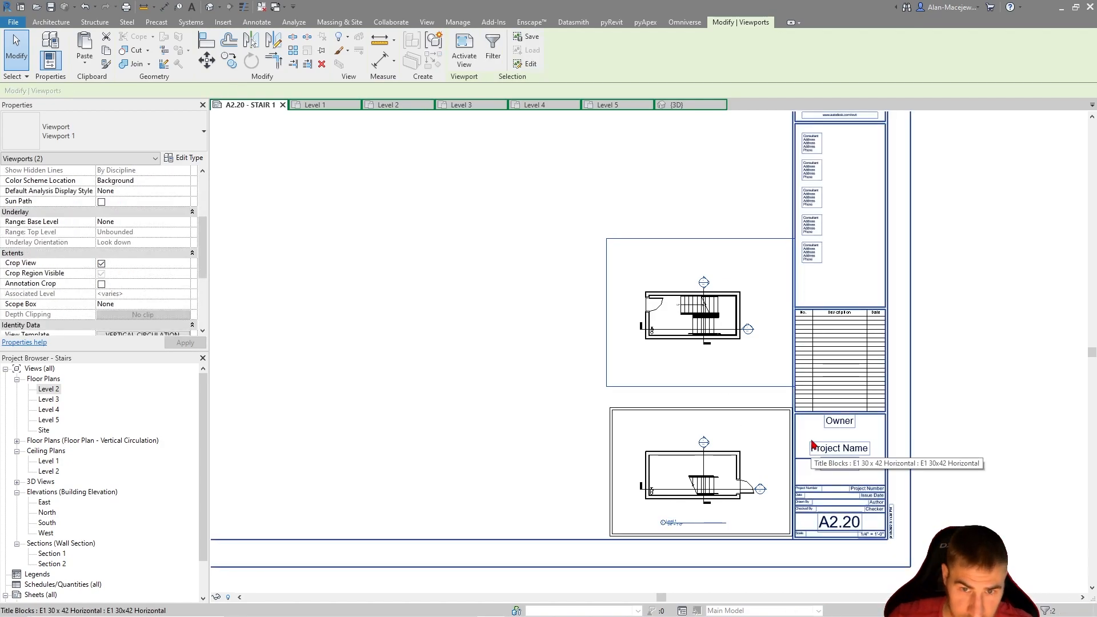
{"action": "left_click", "coordinate": [539, 370]}
{"action": "left_click", "coordinate": [667, 453]}
{"action": "left_click", "coordinate": [101, 314]}
{"action": "left_click", "coordinate": [280, 265]}
Shorten the Level 2 view title's line and move the title up to its plan on the sheet
{"action": "left_click", "coordinate": [695, 303]}
{"action": "scroll", "coordinate": [629, 281], "scroll_direction": "down", "scroll_amount": 8}
{"action": "left_click", "coordinate": [655, 454]}
{"action": "left_click", "coordinate": [766, 434]}
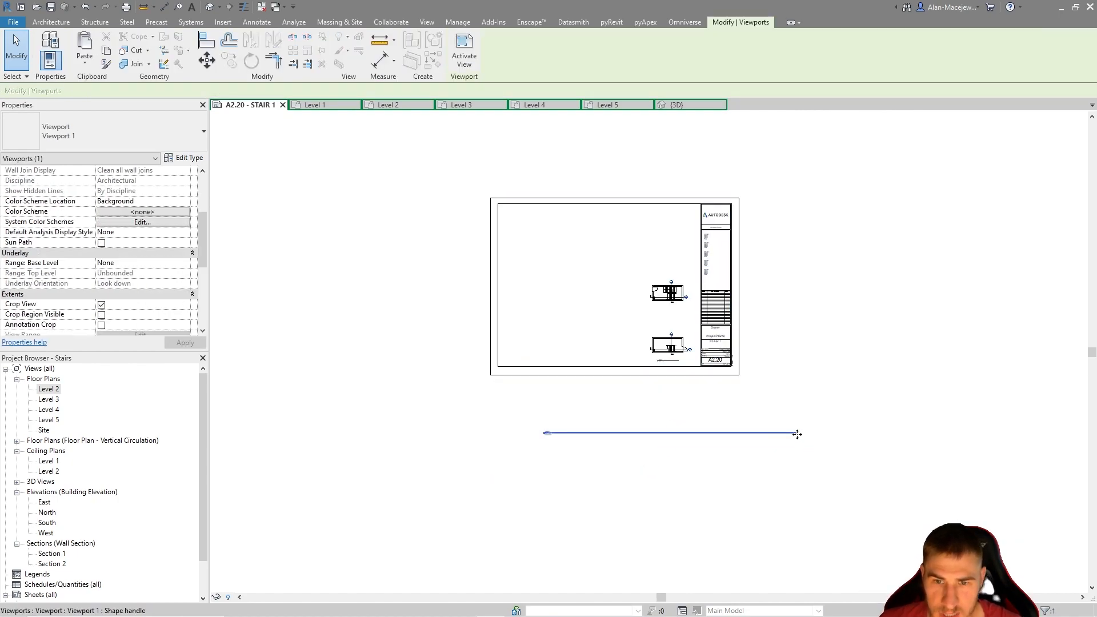
{"action": "left_click", "coordinate": [673, 293]}
{"action": "left_click_drag", "start_coordinate": [797, 433], "coordinate": [579, 433]}
{"action": "left_click", "coordinate": [671, 323]}
{"action": "left_click_drag", "start_coordinate": [670, 324], "coordinate": [570, 464]}
{"action": "key", "text": "Escape"}
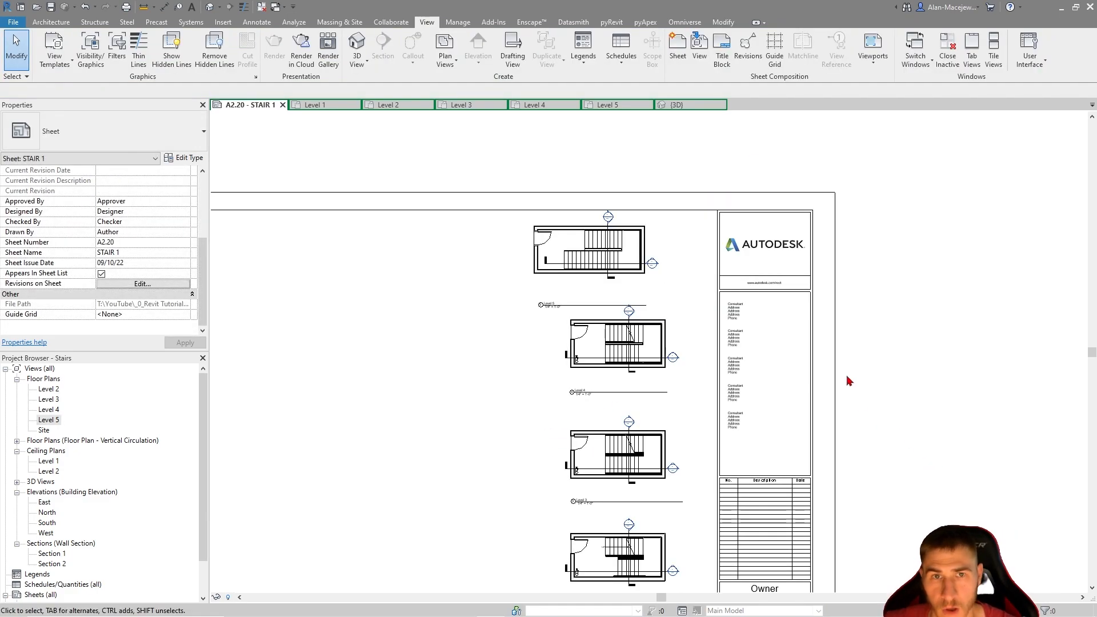
Move the Level 5 viewport on the sheet so its stair lines up vertically with the plans below
{"action": "scroll", "coordinate": [656, 391], "scroll_direction": "up", "scroll_amount": 2}
{"action": "left_click", "coordinate": [620, 205]}
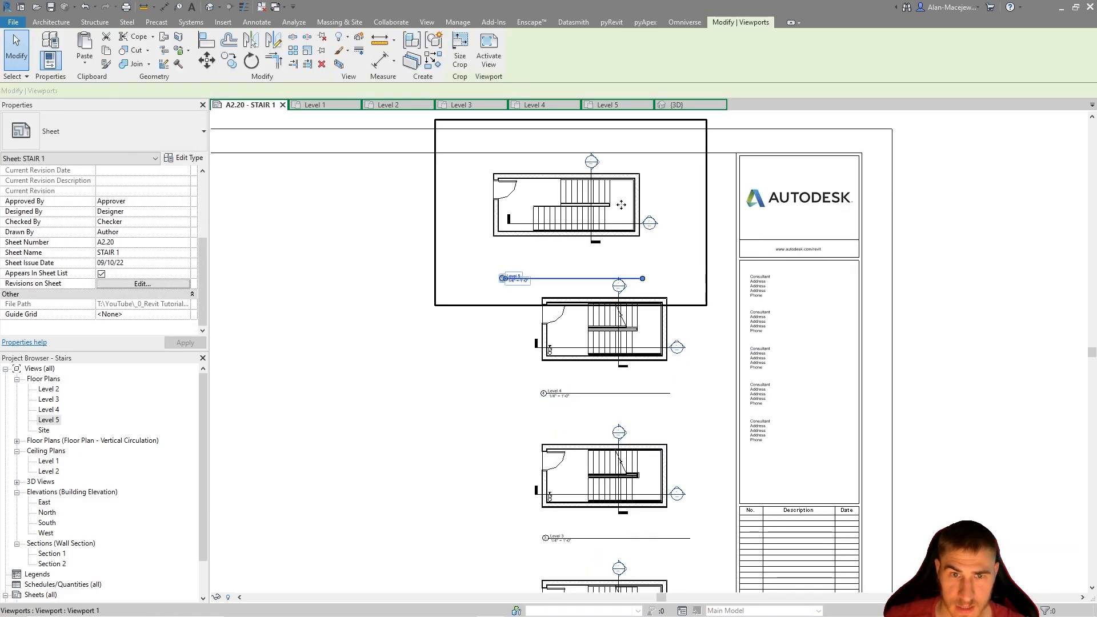
{"action": "left_click_drag", "start_coordinate": [620, 204], "coordinate": [649, 205]}
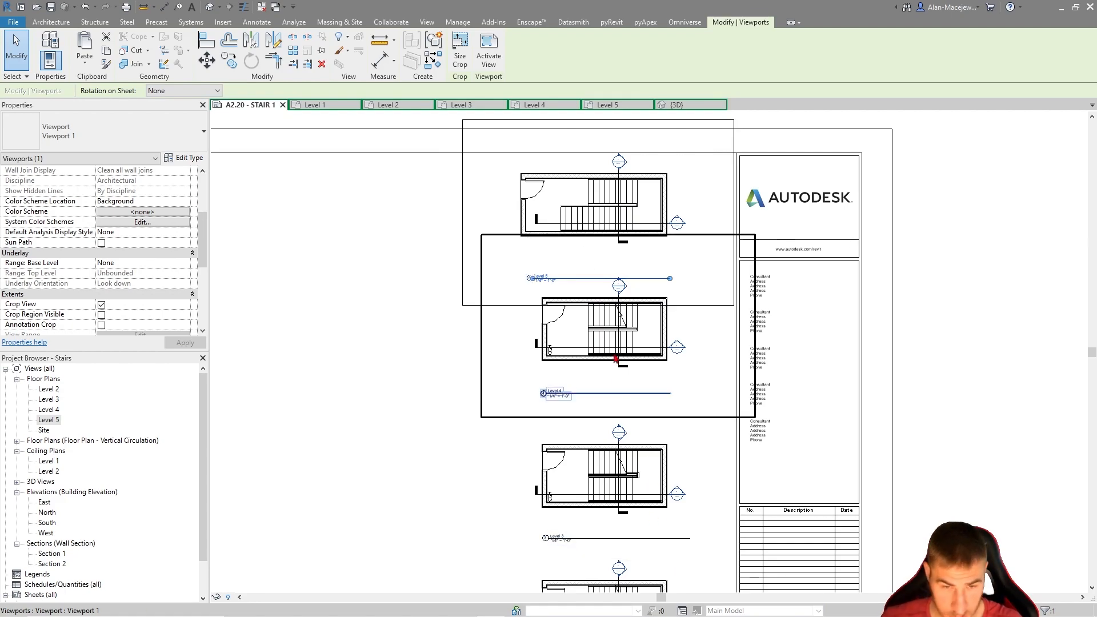
Examine the Level 2 and Level 3 stair plans on the sheet up close
{"action": "middle_click_drag", "start_coordinate": [455, 426], "coordinate": [467, 299]}
{"action": "middle_click_drag", "start_coordinate": [809, 442], "coordinate": [835, 302]}
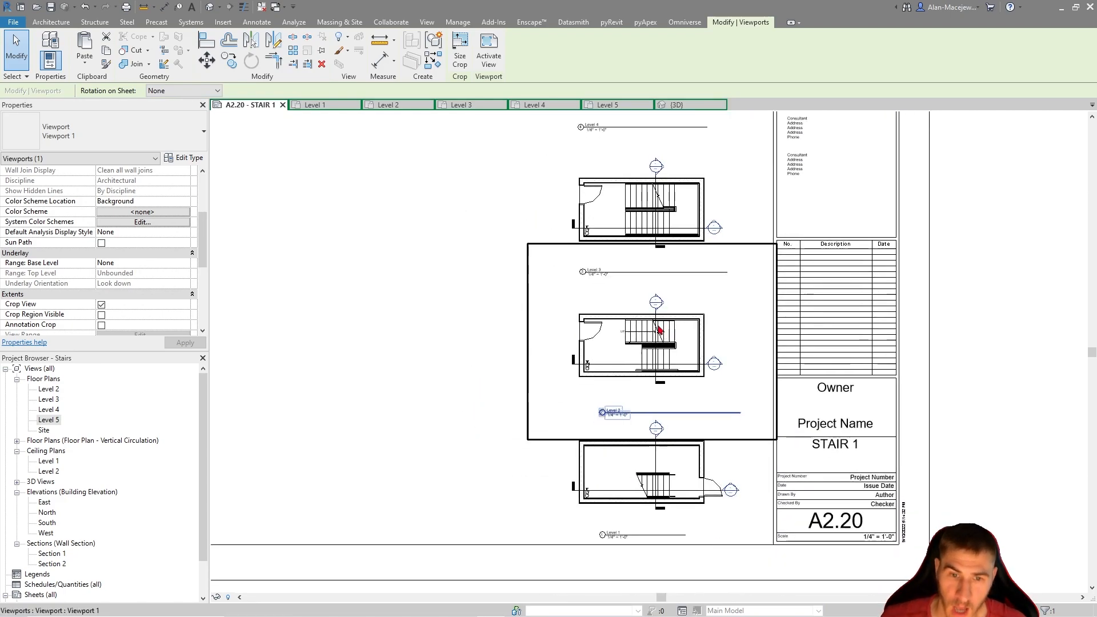
{"action": "scroll", "coordinate": [697, 338], "scroll_direction": "up", "scroll_amount": 2}
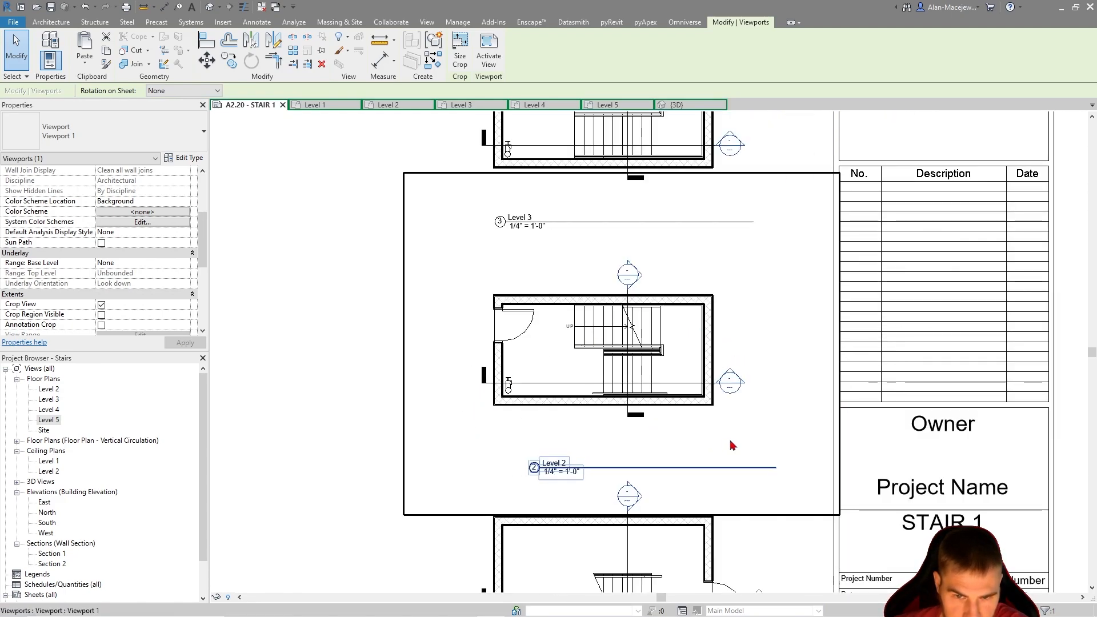
{"action": "scroll", "coordinate": [628, 400], "scroll_direction": "up", "scroll_amount": 1}
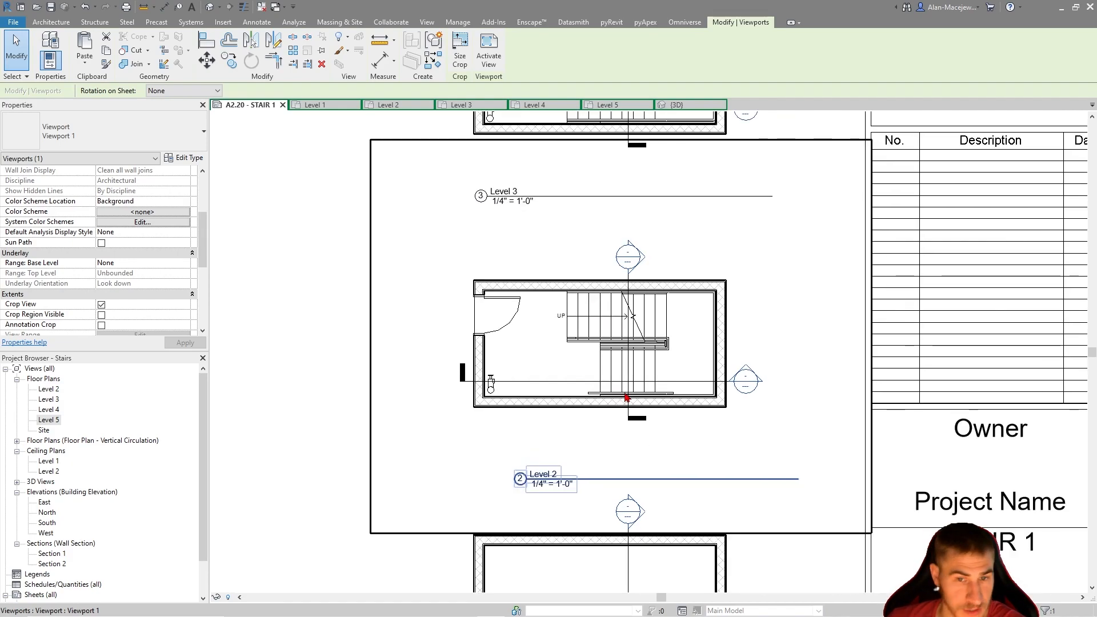
{"action": "scroll", "coordinate": [664, 351], "scroll_direction": "down", "scroll_amount": 4}
{"action": "left_click", "coordinate": [677, 277]}
{"action": "middle_click_drag", "start_coordinate": [673, 297], "coordinate": [669, 375]}
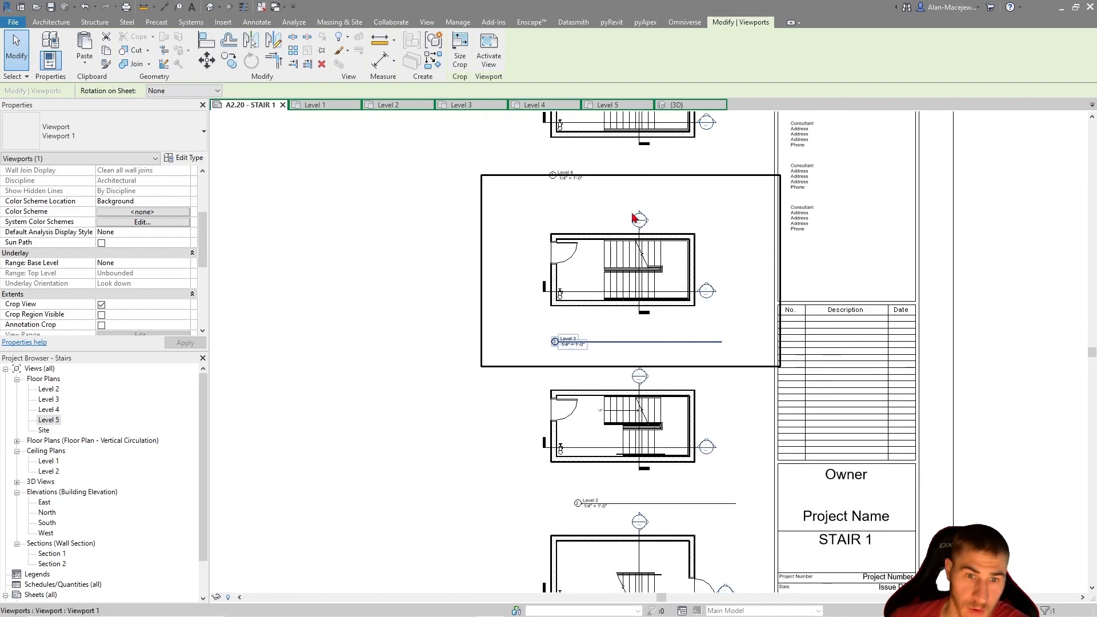
{"action": "scroll", "coordinate": [633, 218], "scroll_direction": "up", "scroll_amount": 2}
{"action": "scroll", "coordinate": [626, 334], "scroll_direction": "up", "scroll_amount": 2}
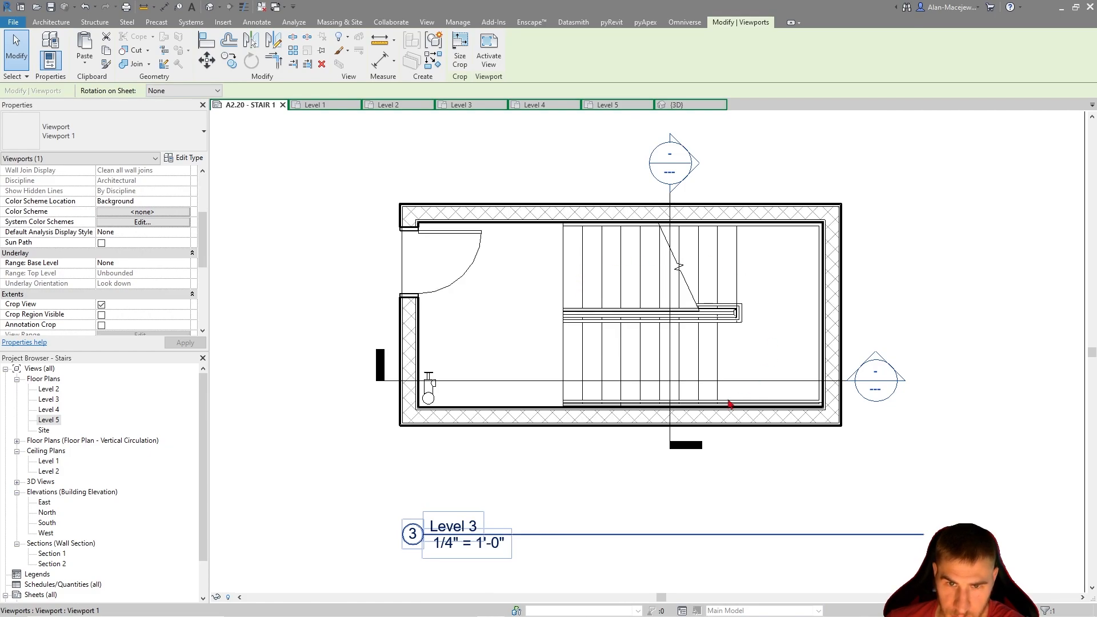
{"action": "scroll", "coordinate": [534, 412], "scroll_direction": "down", "scroll_amount": 2}
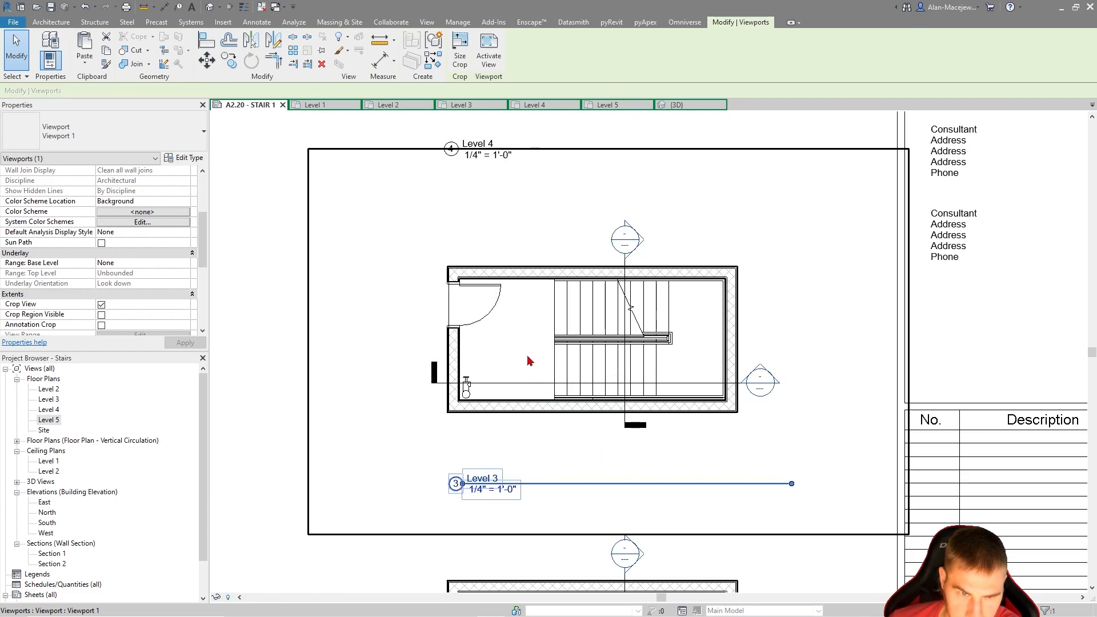
{"action": "scroll", "coordinate": [528, 358], "scroll_direction": "down", "scroll_amount": 5}
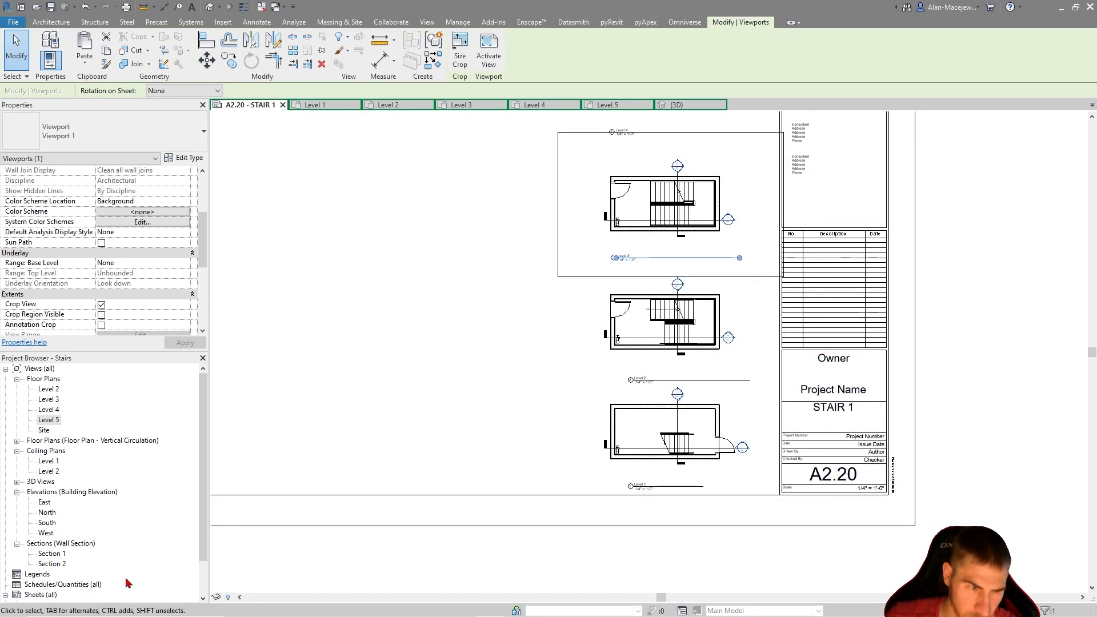
Open the Section 1 view and bring up its view template assignment
{"action": "left_click", "coordinate": [55, 554]}
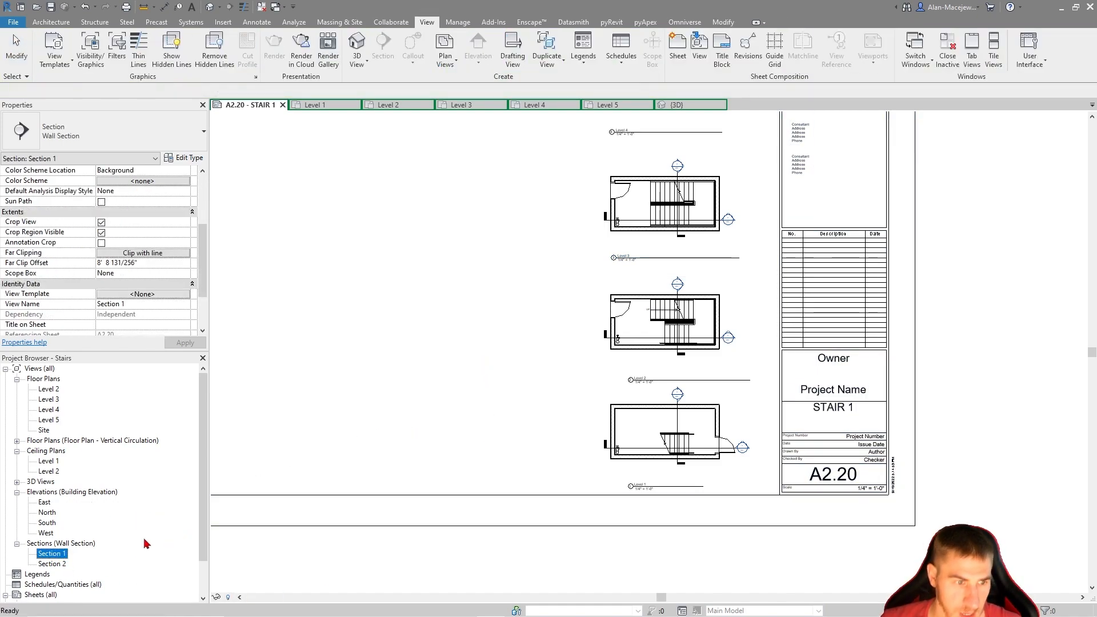
{"action": "double_click", "coordinate": [51, 554]}
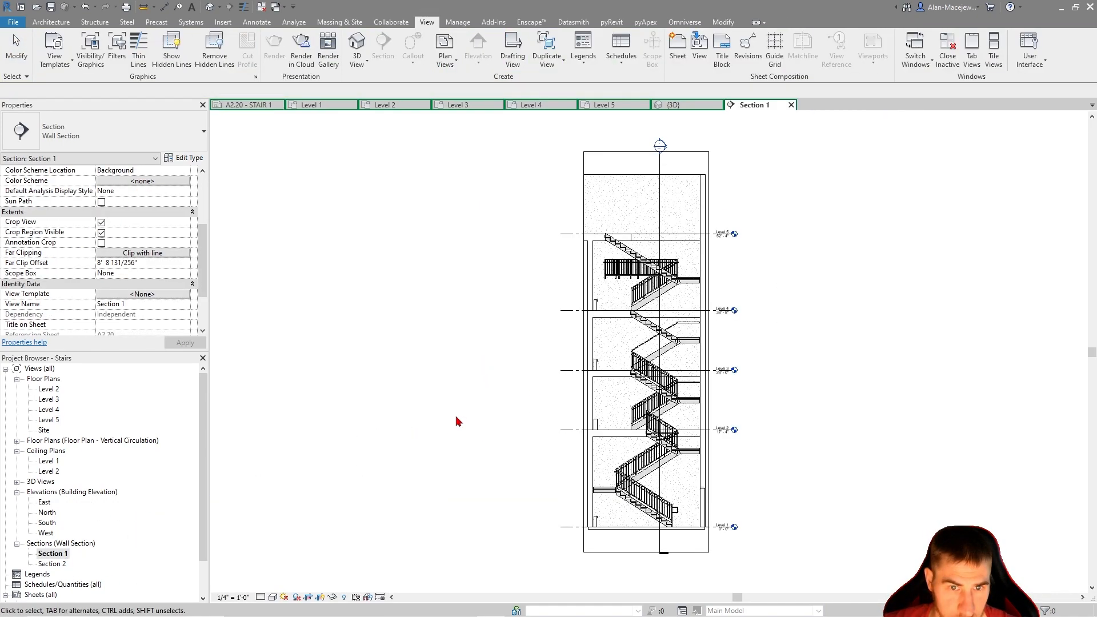
{"action": "scroll", "coordinate": [145, 253], "scroll_direction": "down", "scroll_amount": 3}
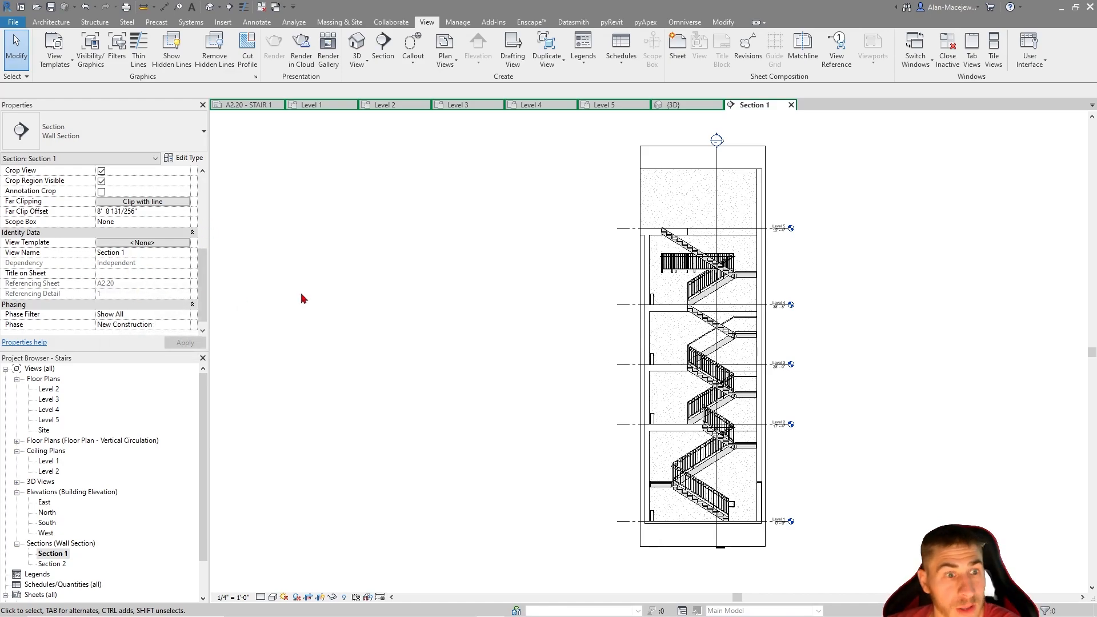
{"action": "left_click", "coordinate": [151, 233]}
{"action": "left_click", "coordinate": [145, 284]}
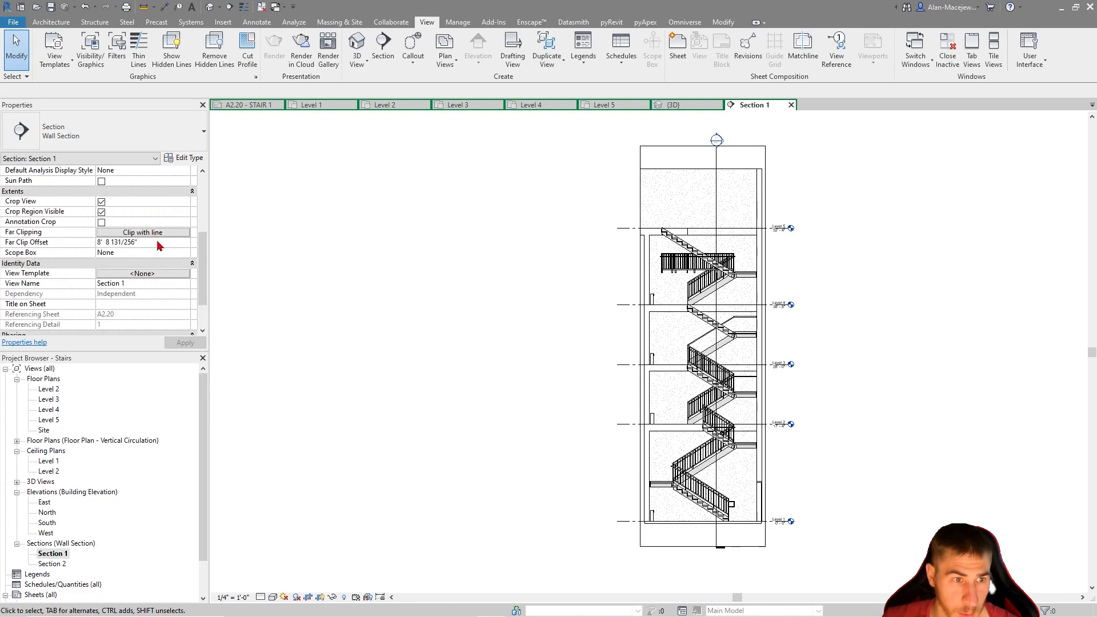
{"action": "left_click", "coordinate": [146, 275]}
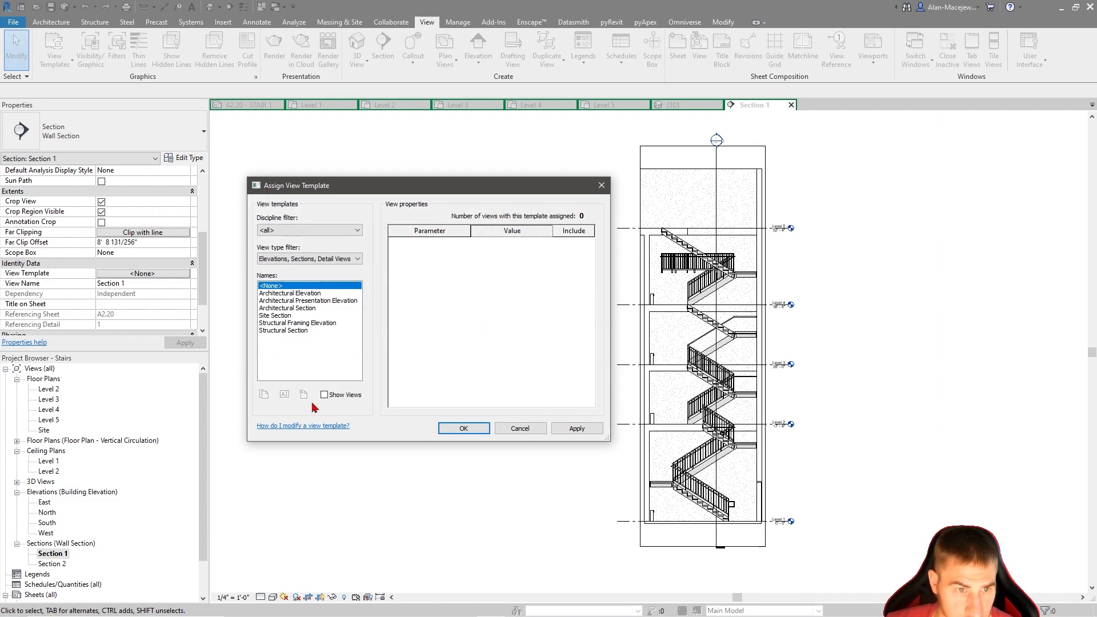
Duplicate the Architectural Section view template under the name Section - Vertical Circulation
{"action": "left_click", "coordinate": [295, 322]}
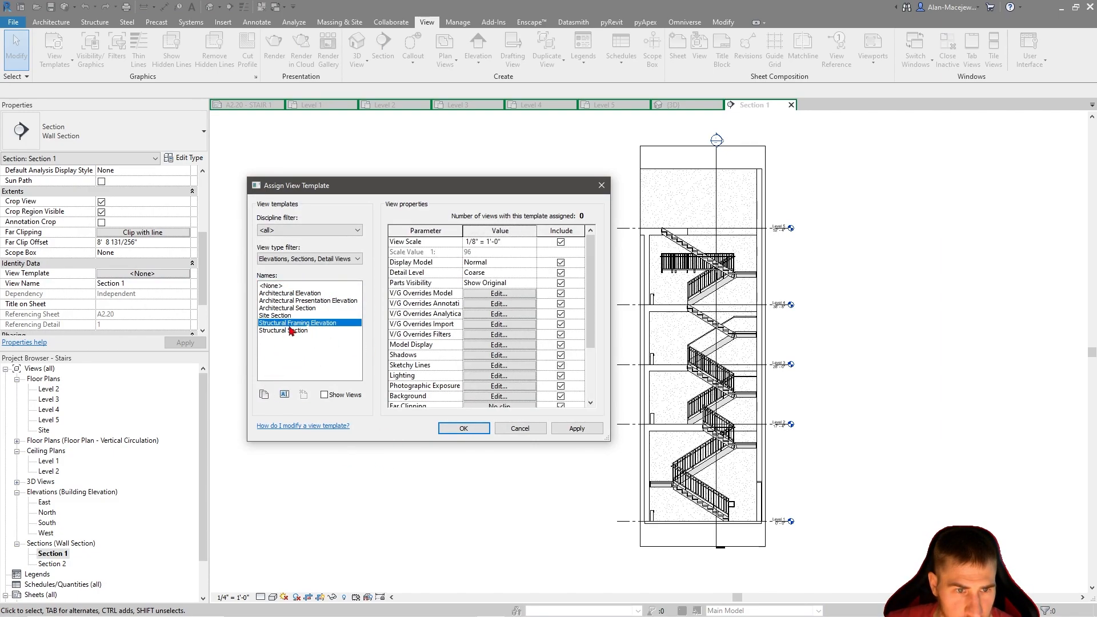
{"action": "left_click", "coordinate": [283, 307]}
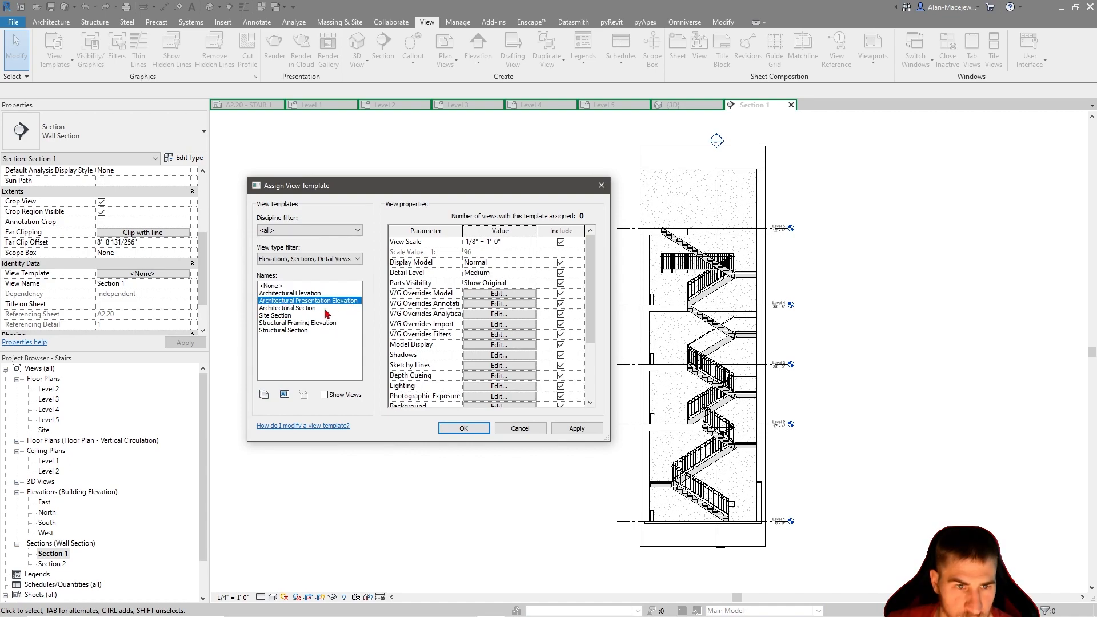
{"action": "left_click", "coordinate": [264, 394]}
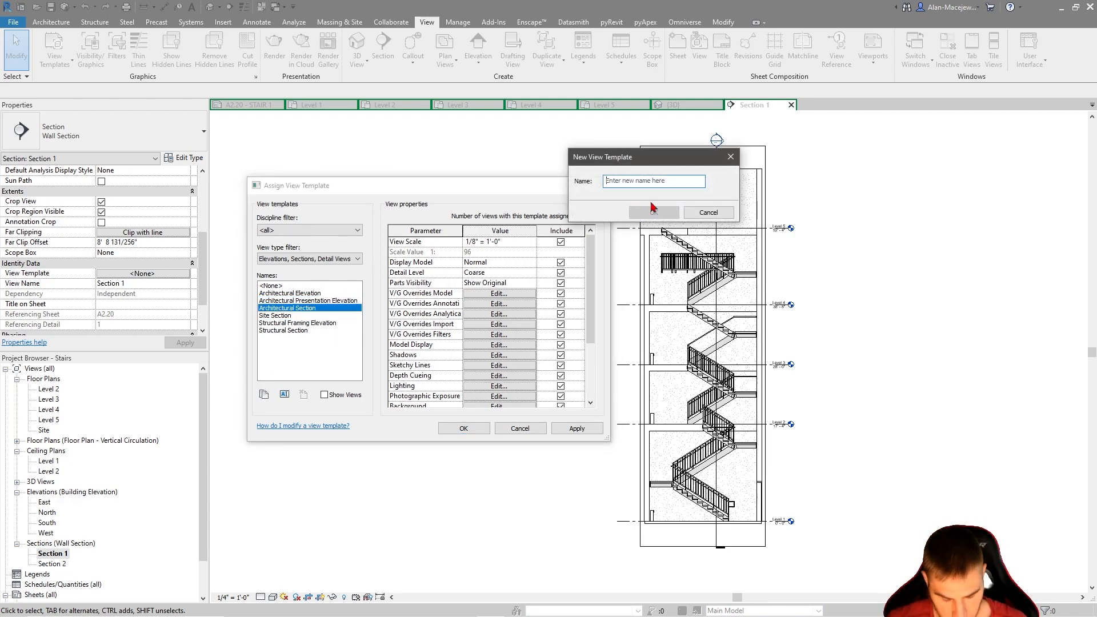
{"action": "type", "text": "Section - Vertical Circulat"}
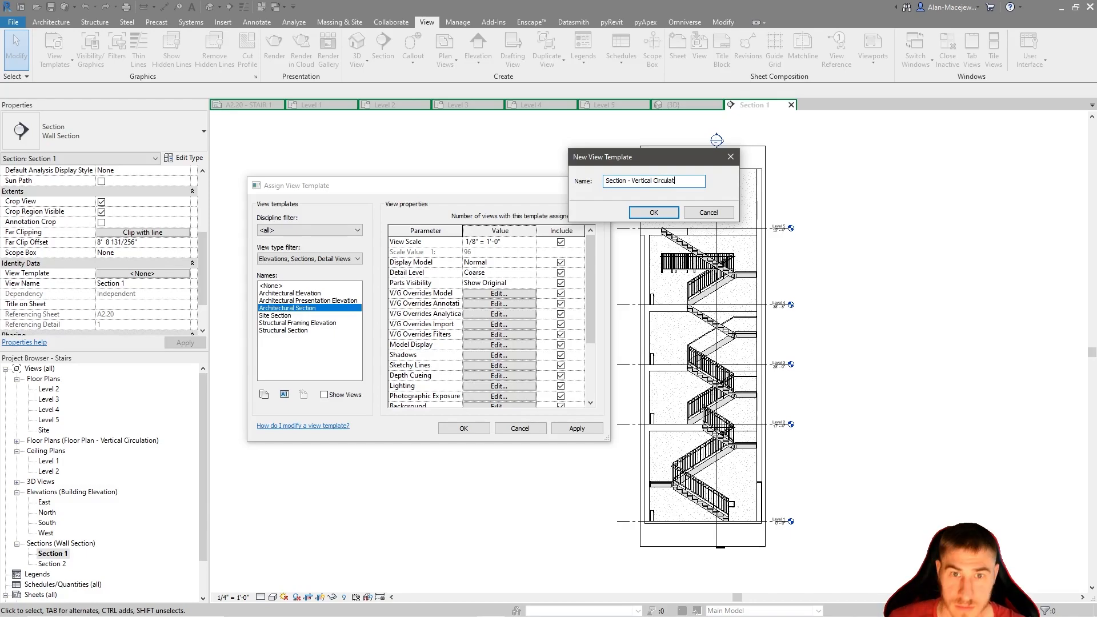
{"action": "left_click", "coordinate": [653, 210]}
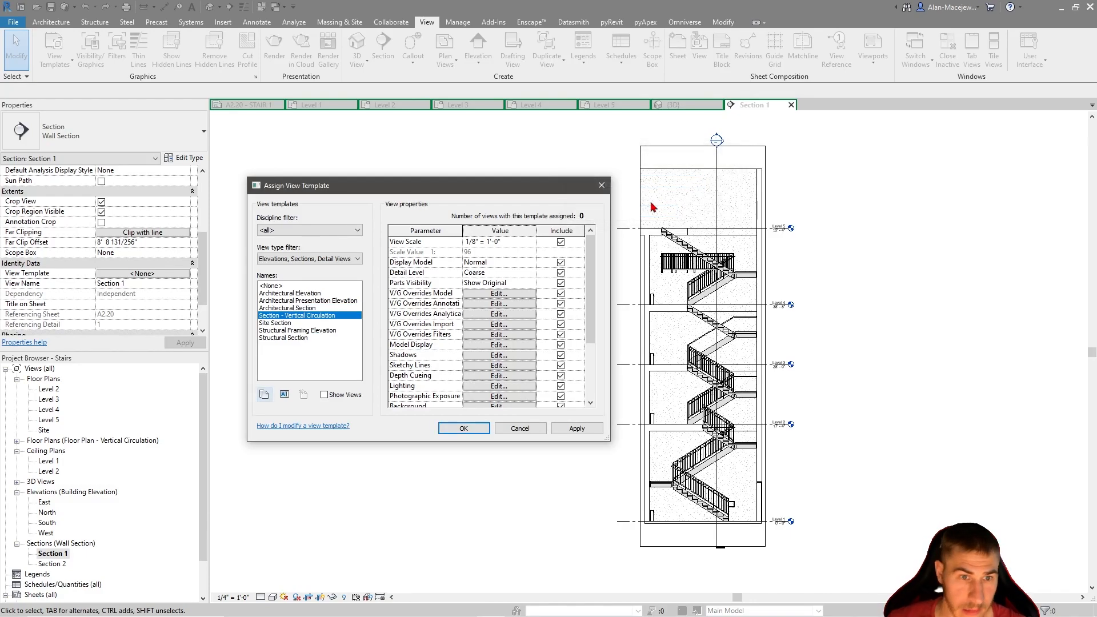
Set the detail level of the Section - Vertical Circulation template to Medium
{"action": "left_click", "coordinate": [532, 244]}
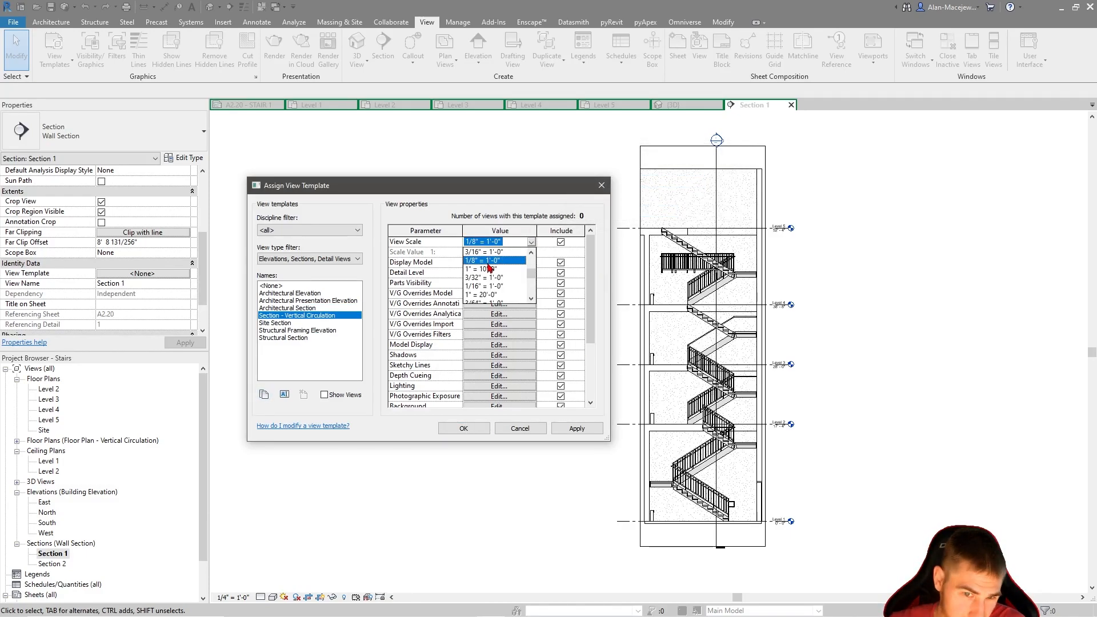
{"action": "left_click", "coordinate": [419, 201]}
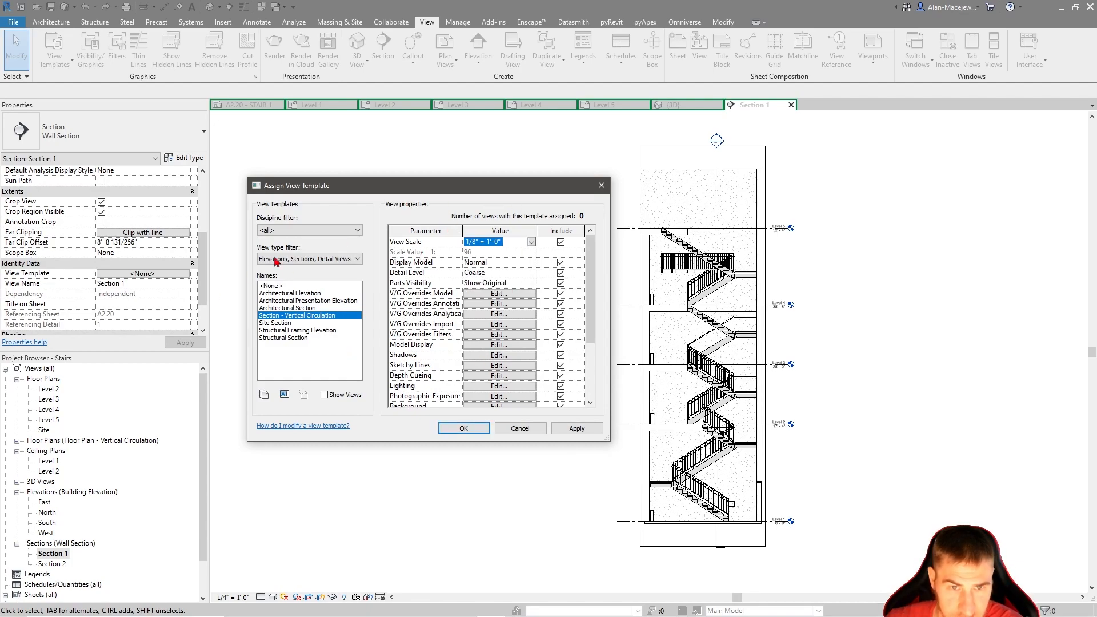
{"action": "left_click", "coordinate": [533, 263]}
{"action": "left_click", "coordinate": [533, 263]}
{"action": "left_click", "coordinate": [531, 272]}
{"action": "left_click", "coordinate": [512, 291]}
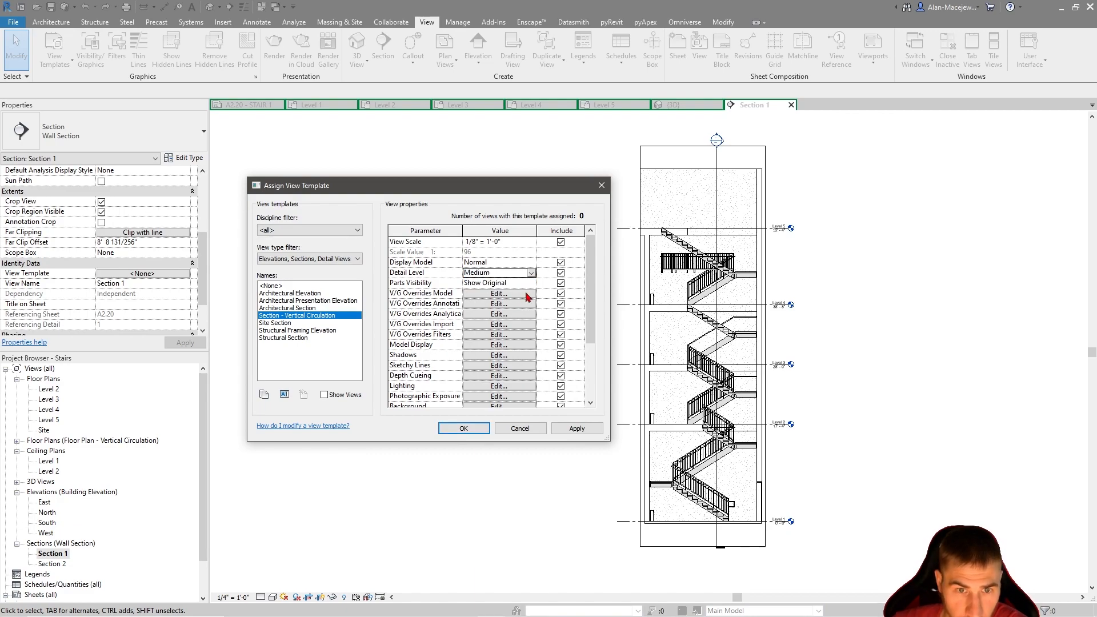
Turn off all the <Above> subcategories of Stairs in the section template's model visibility overrides
{"action": "left_click", "coordinate": [514, 294]}
{"action": "left_click", "coordinate": [223, 313]}
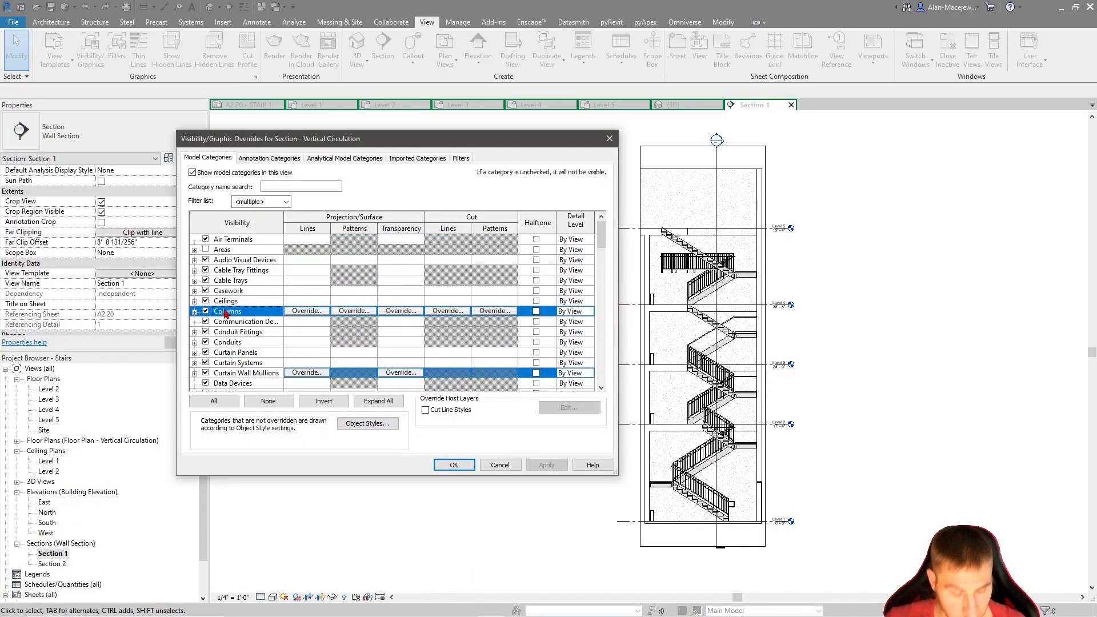
{"action": "key", "text": "s"}
{"action": "scroll", "coordinate": [246, 300], "scroll_direction": "down", "scroll_amount": 4}
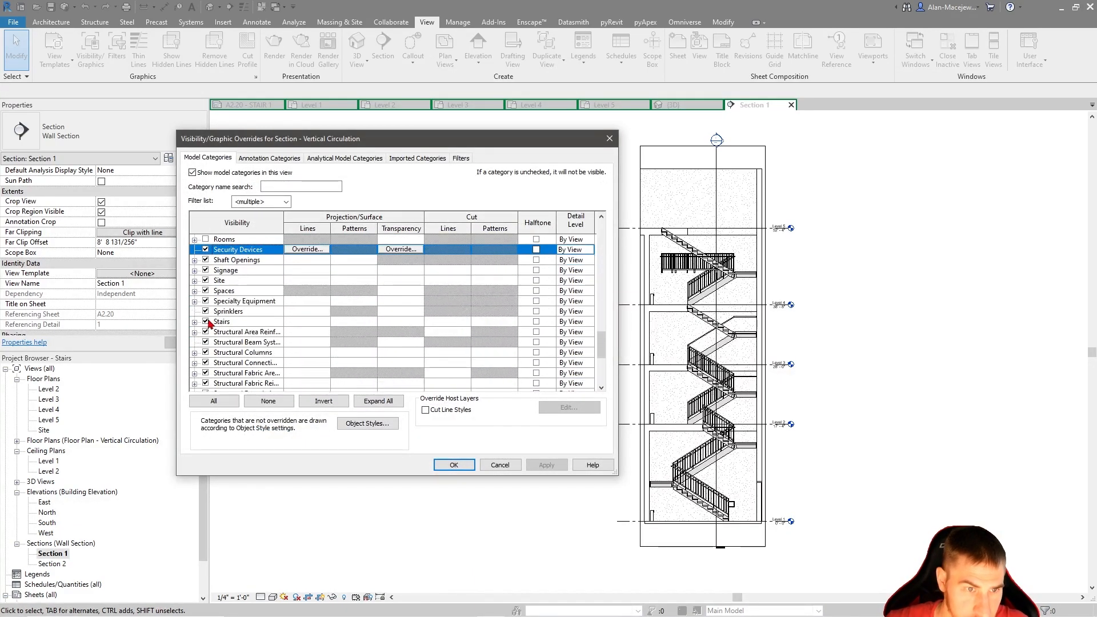
{"action": "left_click", "coordinate": [195, 322]}
{"action": "left_click", "coordinate": [241, 271]}
{"action": "left_click", "coordinate": [255, 313], "text": "shift"}
{"action": "left_click", "coordinate": [217, 312]}
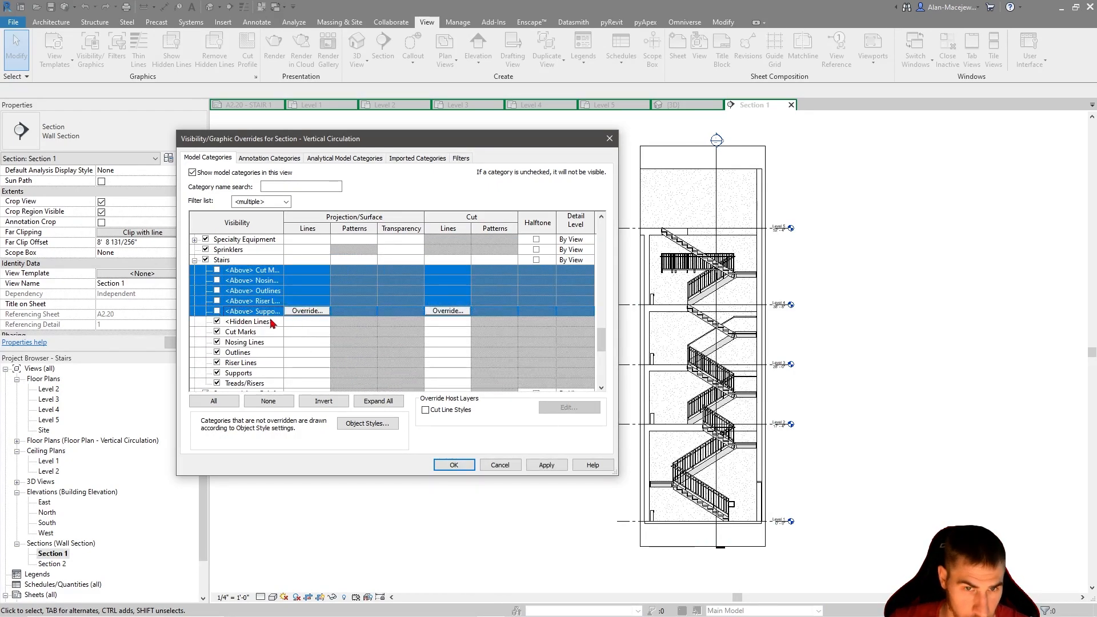
Turn off the Riser Lines subcategory of Stairs in the template's visibility overrides
{"action": "left_click", "coordinate": [253, 362]}
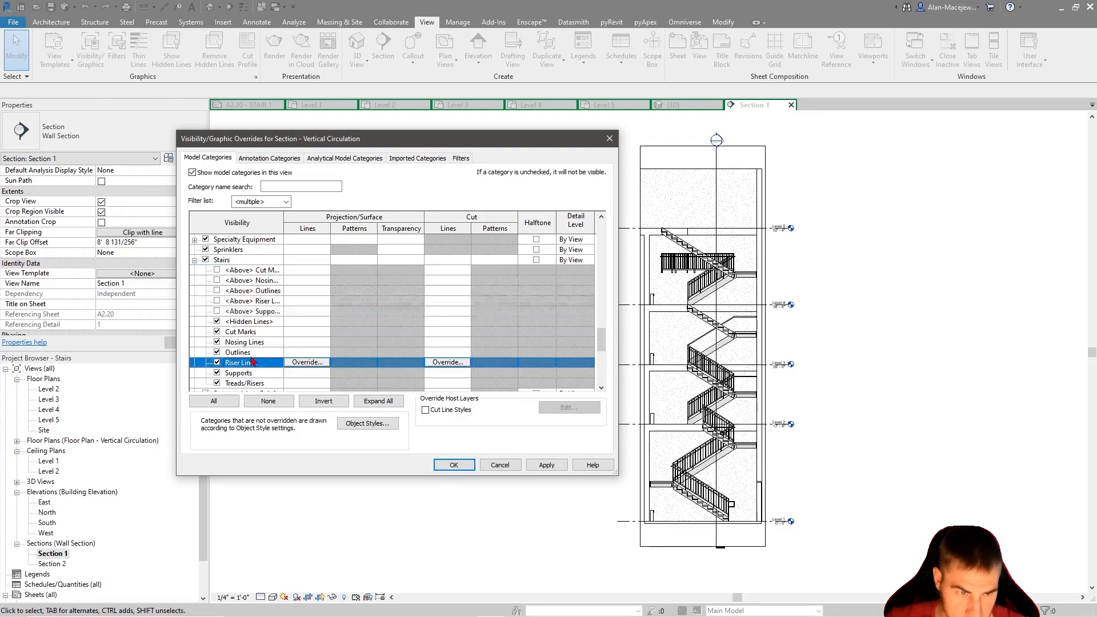
{"action": "left_click", "coordinate": [219, 343]}
{"action": "left_click", "coordinate": [217, 363]}
Turn off the <Above> subcategories of Railings in the template and accept the visibility overrides
{"action": "scroll", "coordinate": [245, 339], "scroll_direction": "down", "scroll_amount": 3}
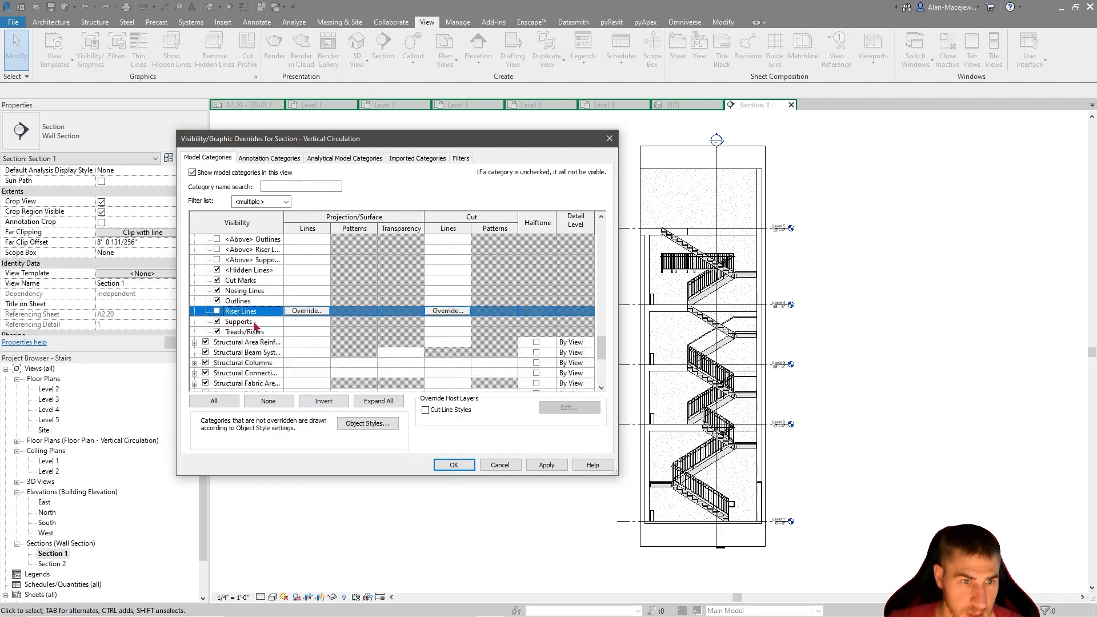
{"action": "left_click", "coordinate": [261, 362]}
{"action": "key", "text": "r"}
{"action": "scroll", "coordinate": [307, 331], "scroll_direction": "down", "scroll_amount": 1}
{"action": "scroll", "coordinate": [253, 290], "scroll_direction": "up", "scroll_amount": 2}
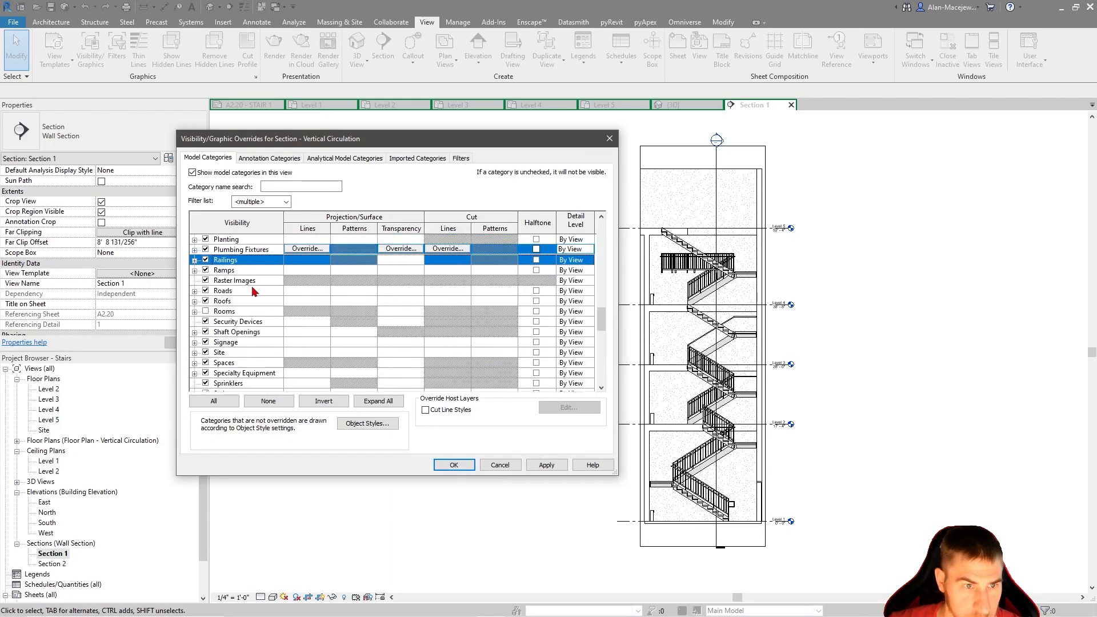
{"action": "left_click", "coordinate": [194, 259]}
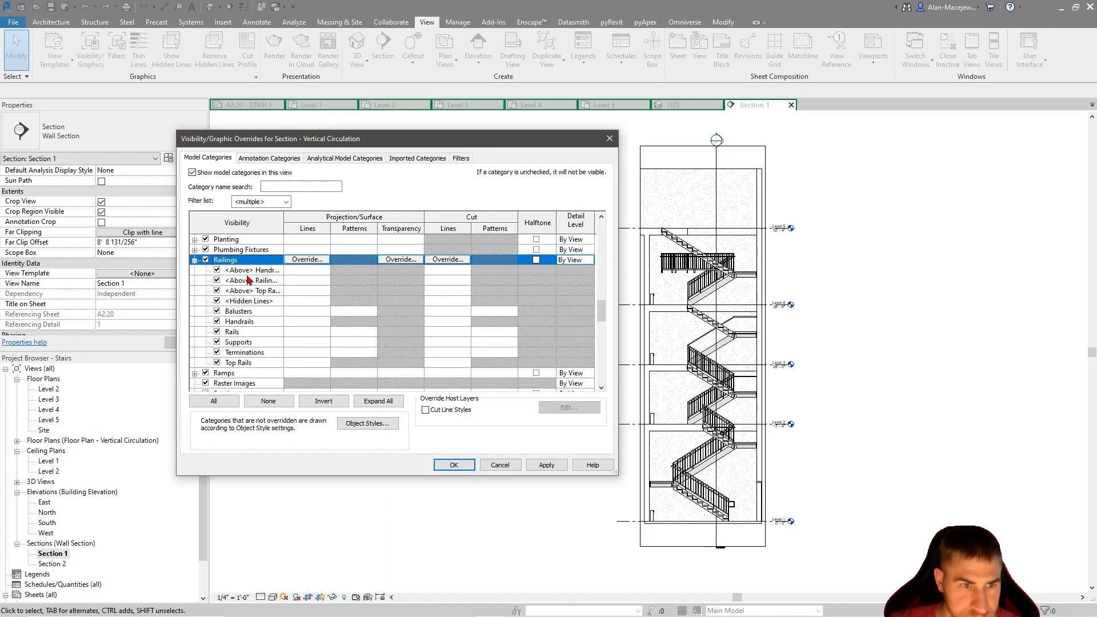
{"action": "left_click", "coordinate": [249, 271]}
{"action": "left_click", "coordinate": [239, 291], "text": "shift"}
{"action": "left_click", "coordinate": [442, 465]}
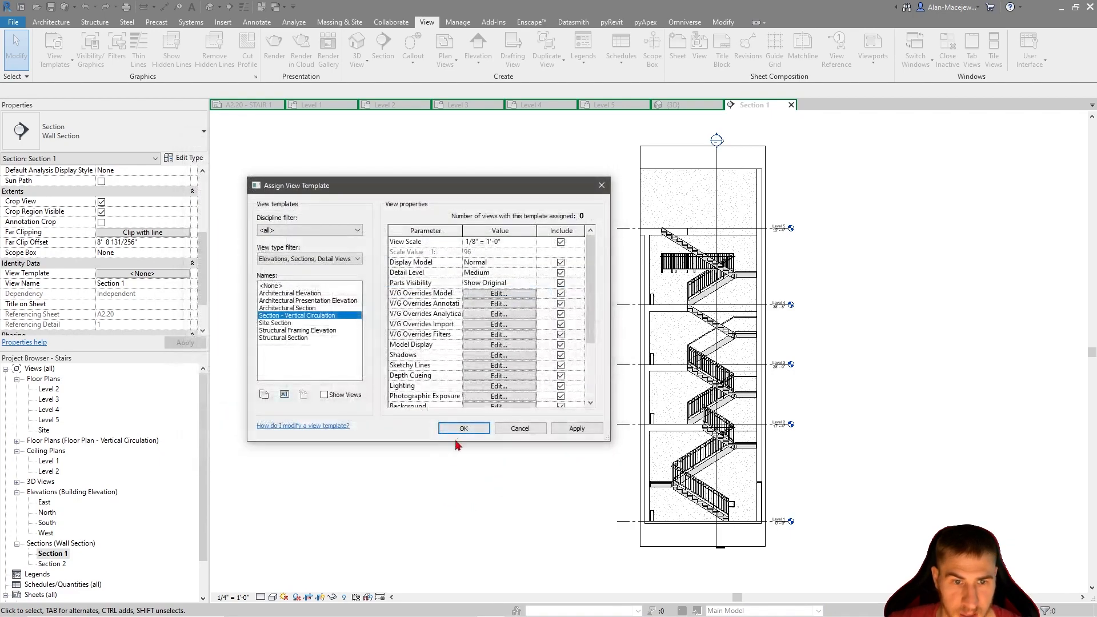
Assign the Section - Vertical Circulation view template to both Section 1 and Section 2
{"action": "left_click", "coordinate": [462, 430]}
{"action": "left_click", "coordinate": [52, 563], "text": "ctrl"}
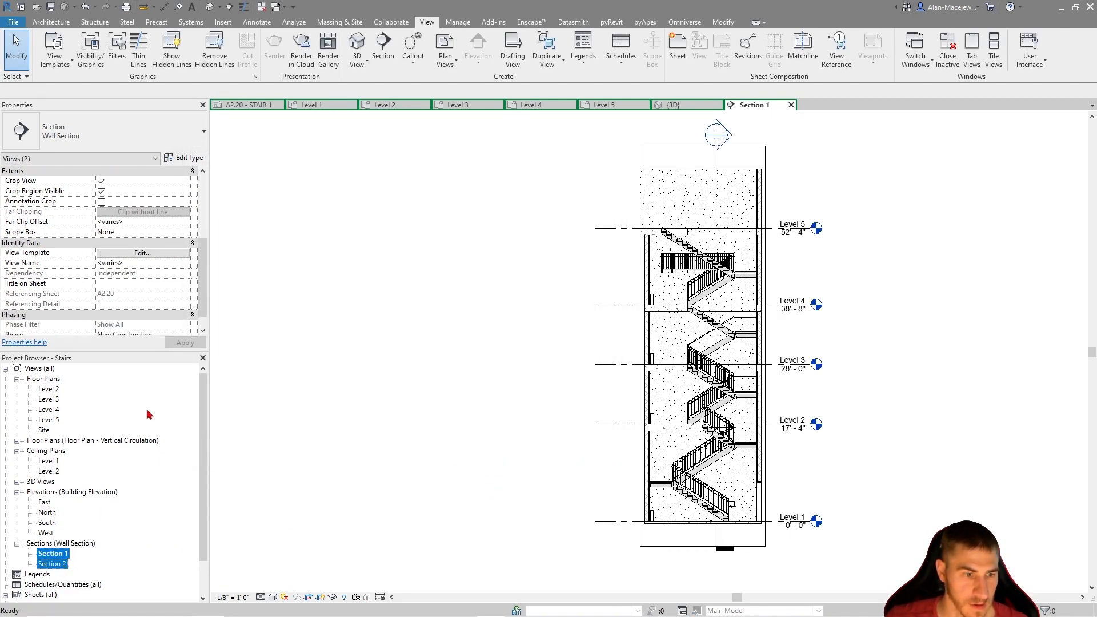
{"action": "left_click", "coordinate": [185, 253]}
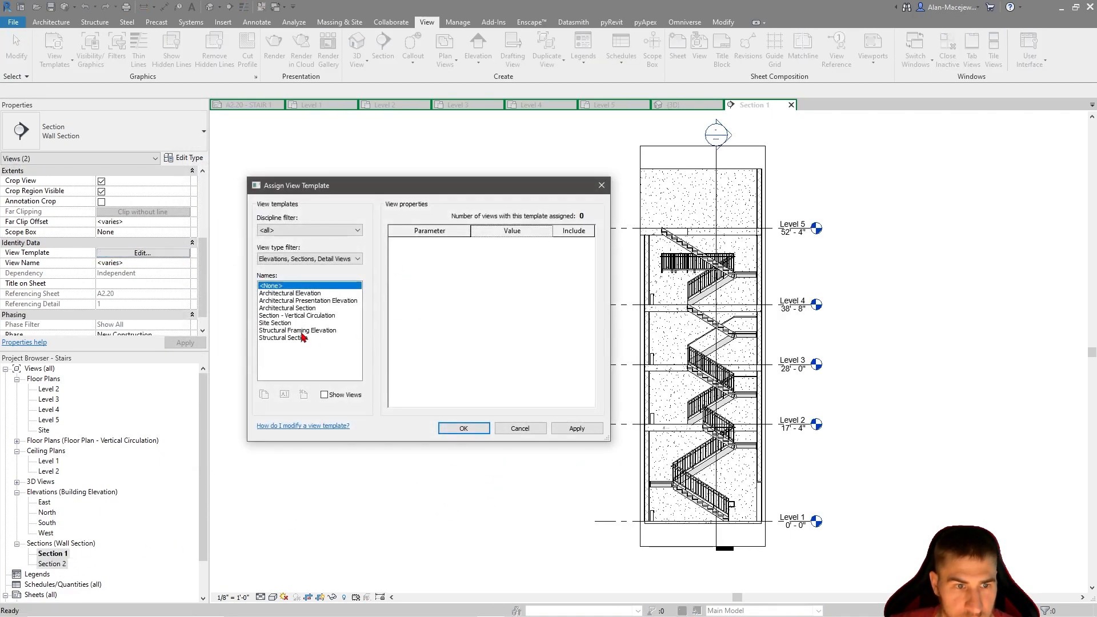
{"action": "left_click", "coordinate": [297, 316]}
{"action": "left_click", "coordinate": [465, 429]}
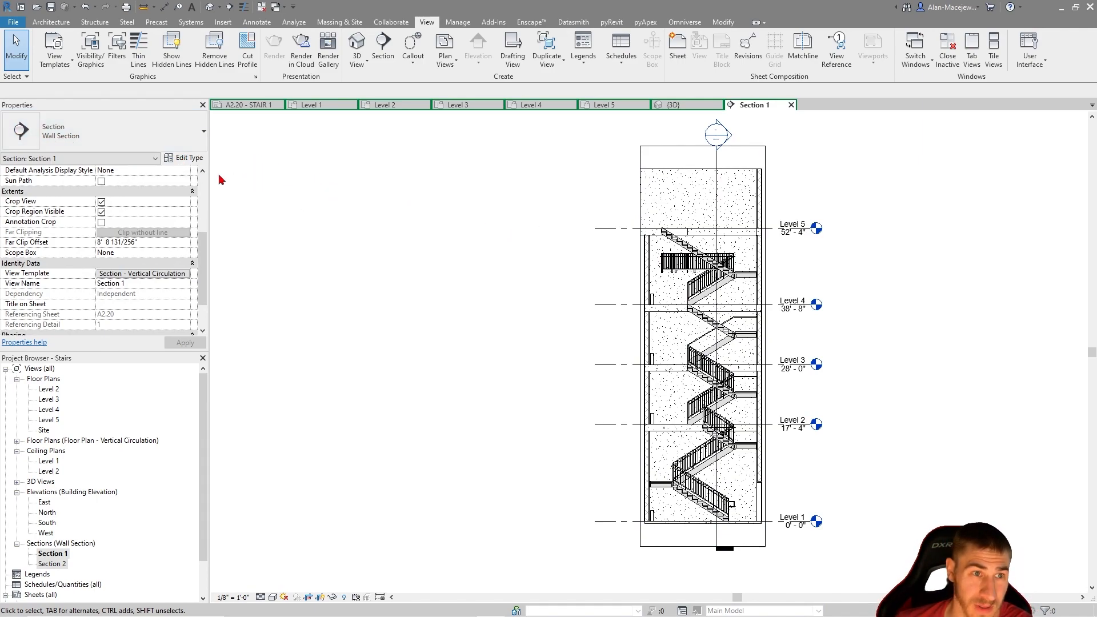
Duplicate Section 1's type as Wall Section - Vertical Circulation and assign the new type to Section 1
{"action": "left_click", "coordinate": [169, 159]}
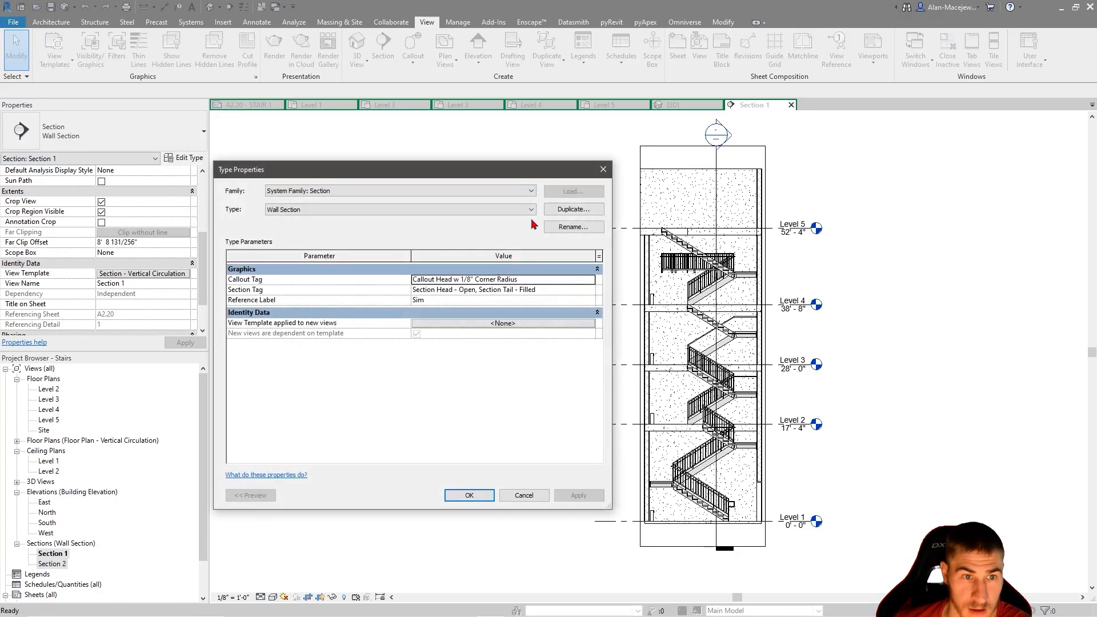
{"action": "left_click", "coordinate": [582, 214]}
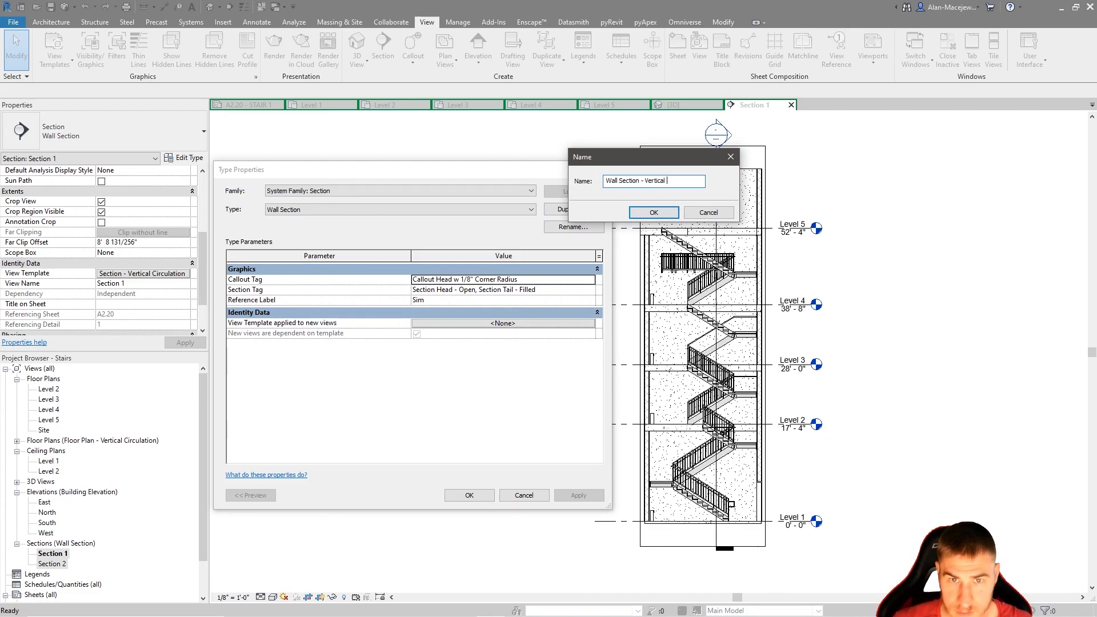
{"action": "type", "text": "Wall Section - Vertical Circulation"}
{"action": "key", "text": "Return"}
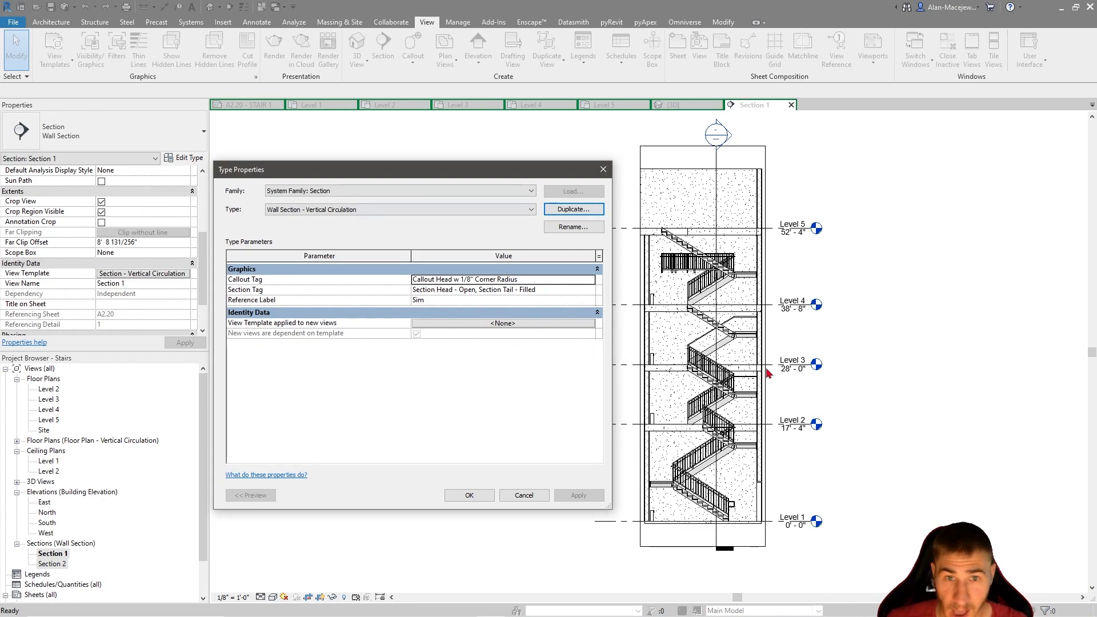
{"action": "left_click", "coordinate": [469, 494]}
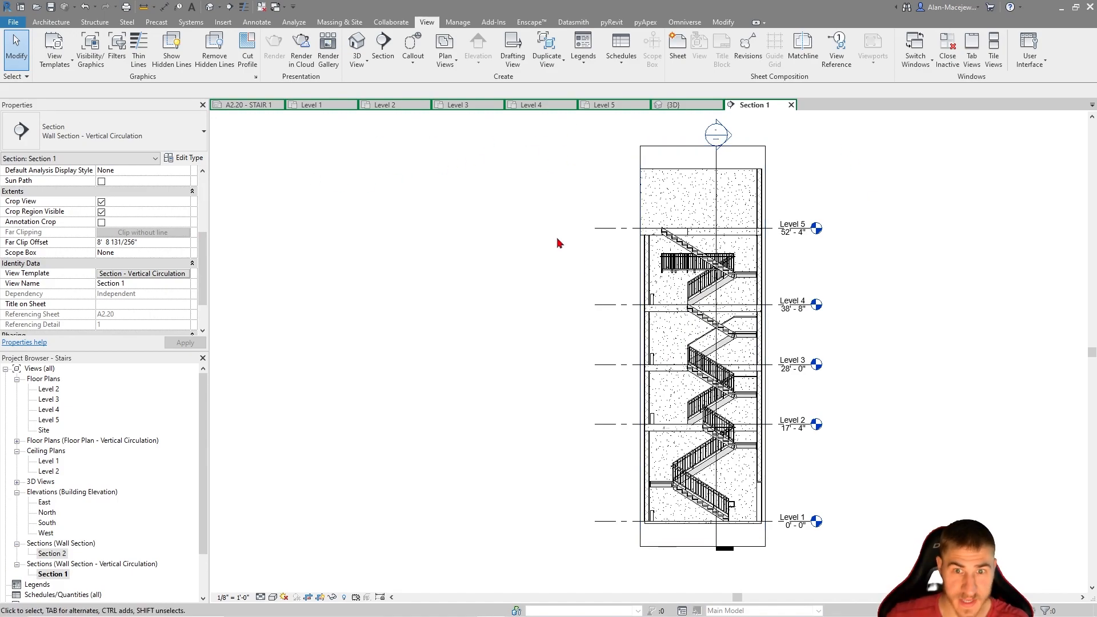
Open sheet A2.20 and examine the section markers on the stair plans and the free space on the sheet
{"action": "left_click", "coordinate": [252, 106]}
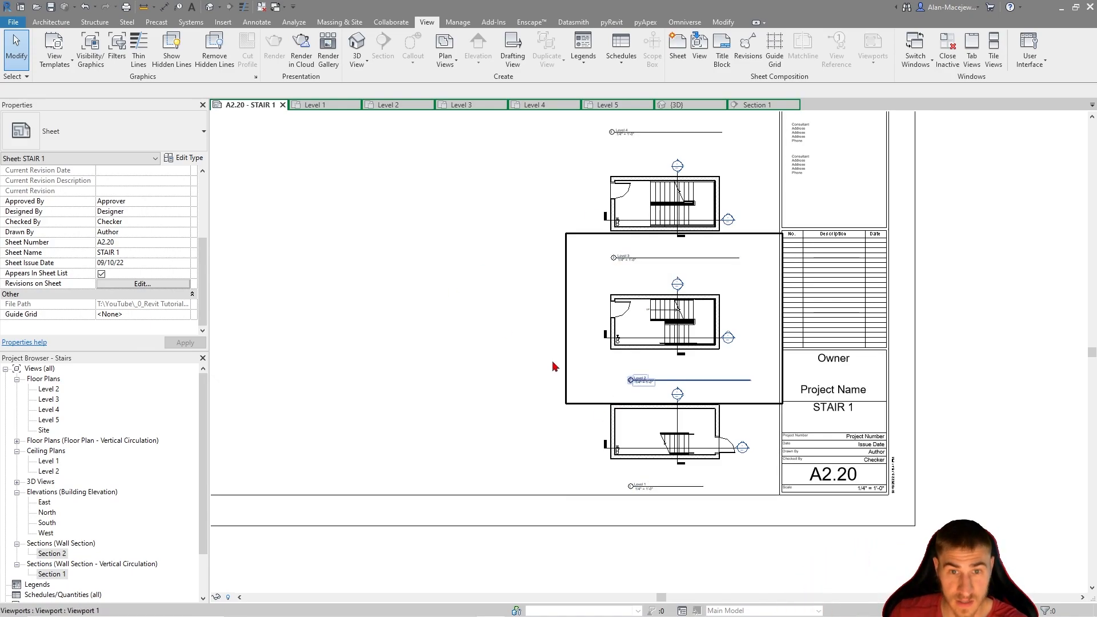
{"action": "scroll", "coordinate": [749, 474], "scroll_direction": "up", "scroll_amount": 2}
{"action": "scroll", "coordinate": [661, 408], "scroll_direction": "down", "scroll_amount": 1}
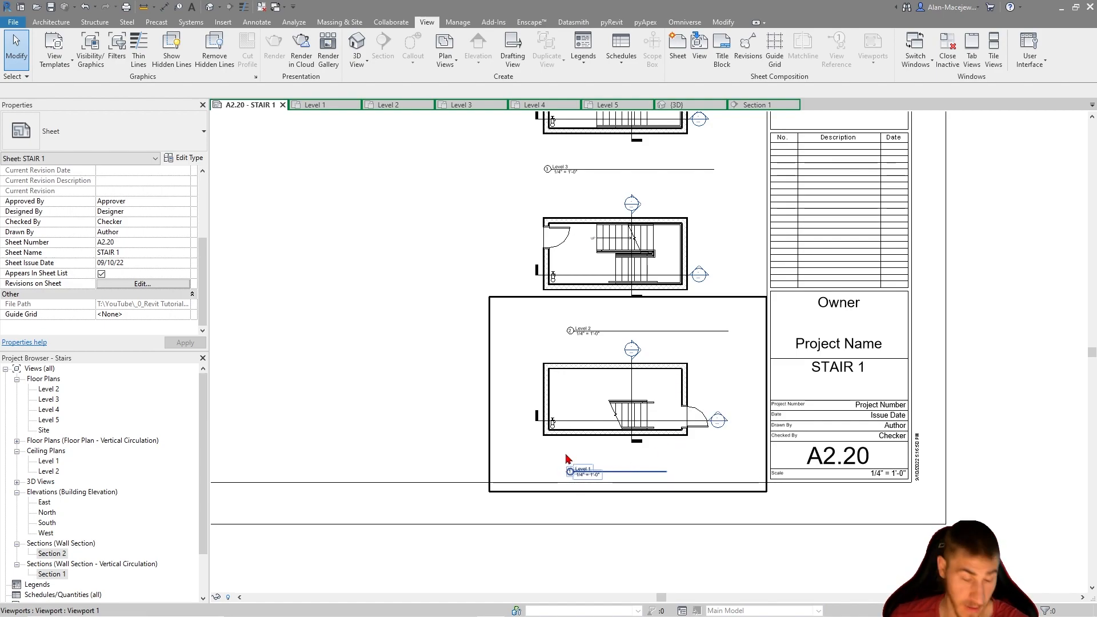
{"action": "scroll", "coordinate": [714, 481], "scroll_direction": "down", "scroll_amount": 1}
{"action": "middle_click_drag", "start_coordinate": [434, 355], "coordinate": [463, 404]}
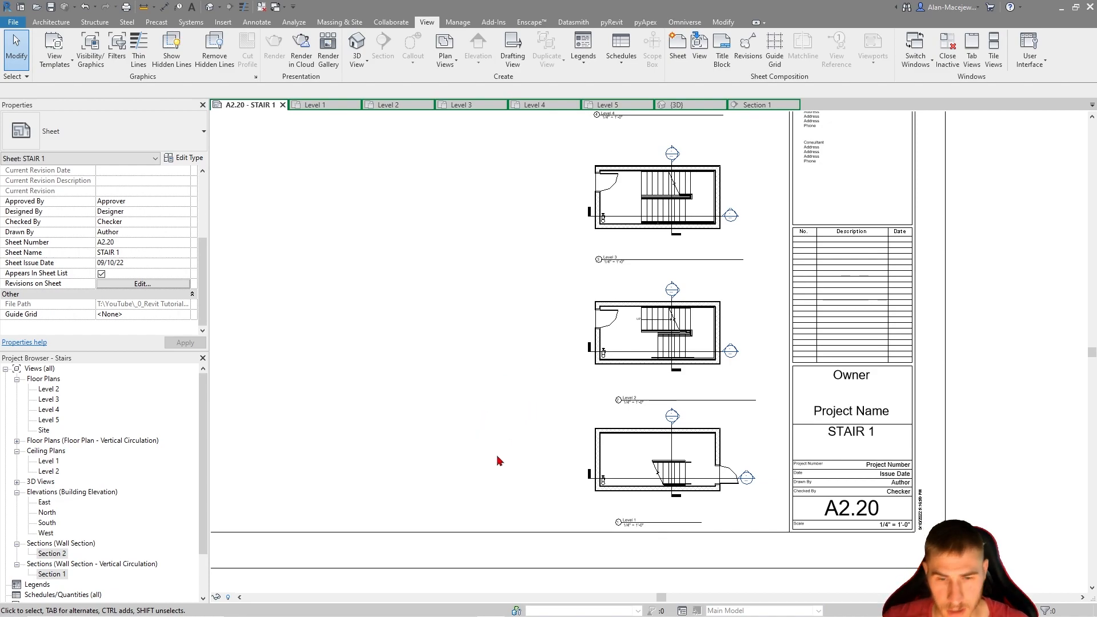
{"action": "middle_click_drag", "start_coordinate": [419, 448], "coordinate": [405, 432]}
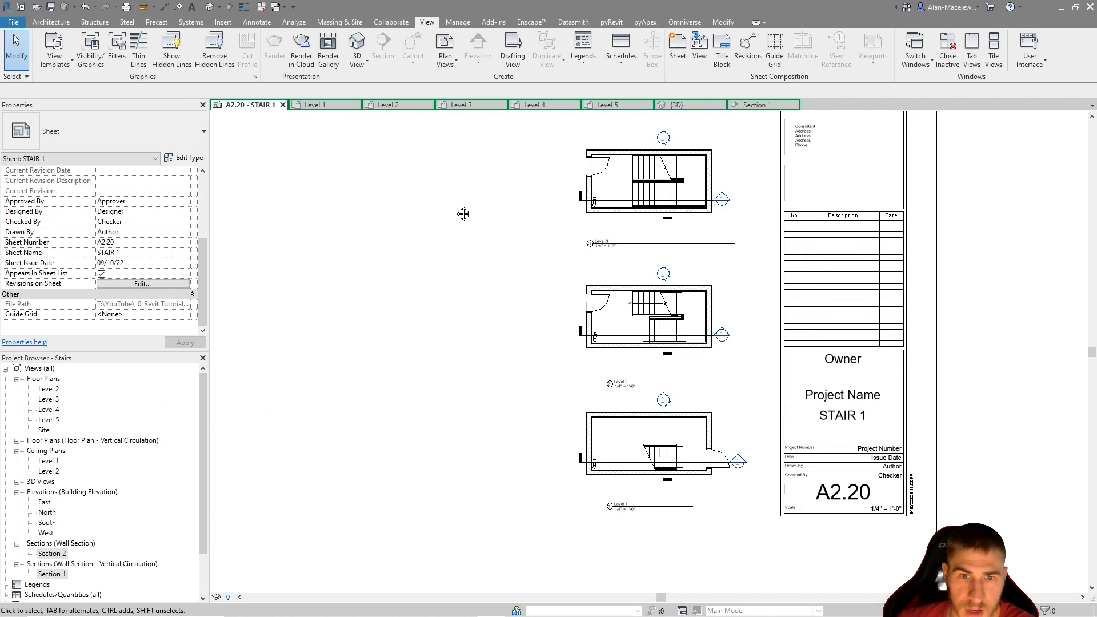
{"action": "middle_click_drag", "start_coordinate": [459, 199], "coordinate": [395, 256]}
{"action": "scroll", "coordinate": [715, 406], "scroll_direction": "down", "scroll_amount": 2}
{"action": "middle_click_drag", "start_coordinate": [243, 374], "coordinate": [450, 368]}
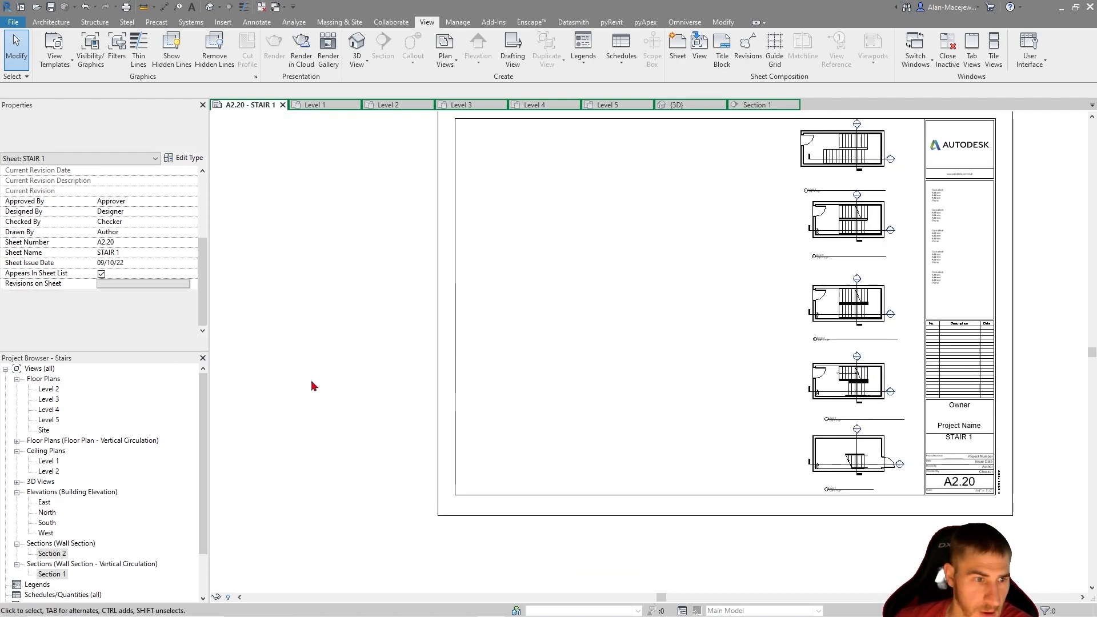
Change Section 2's type to Wall Section - Vertical Circulation
{"action": "left_click", "coordinate": [51, 563]}
{"action": "left_click", "coordinate": [51, 553]}
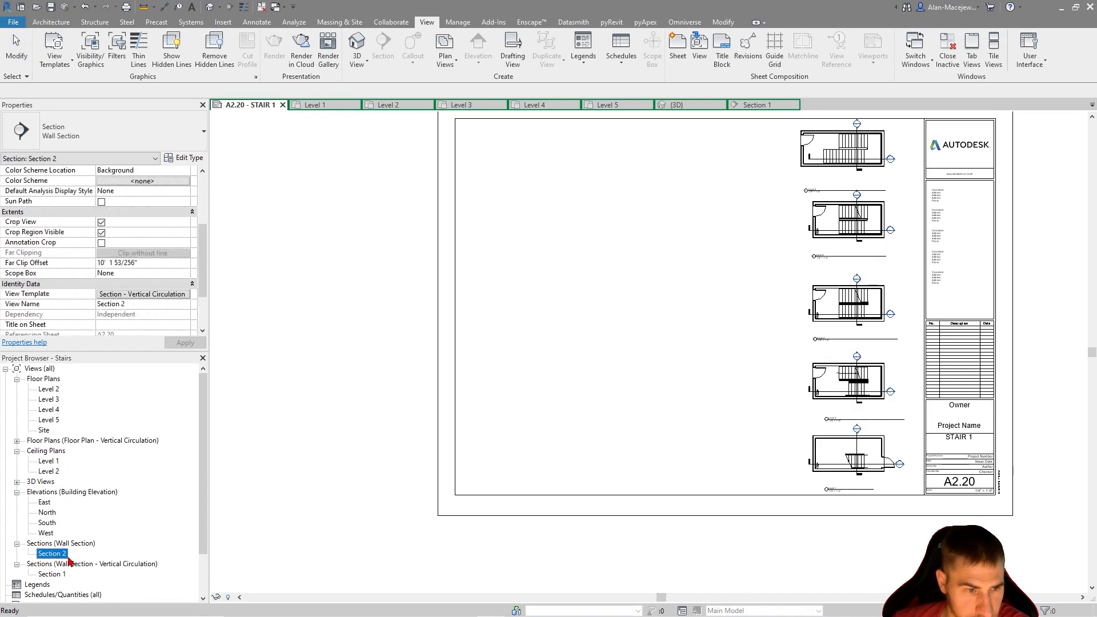
{"action": "left_click", "coordinate": [85, 133]}
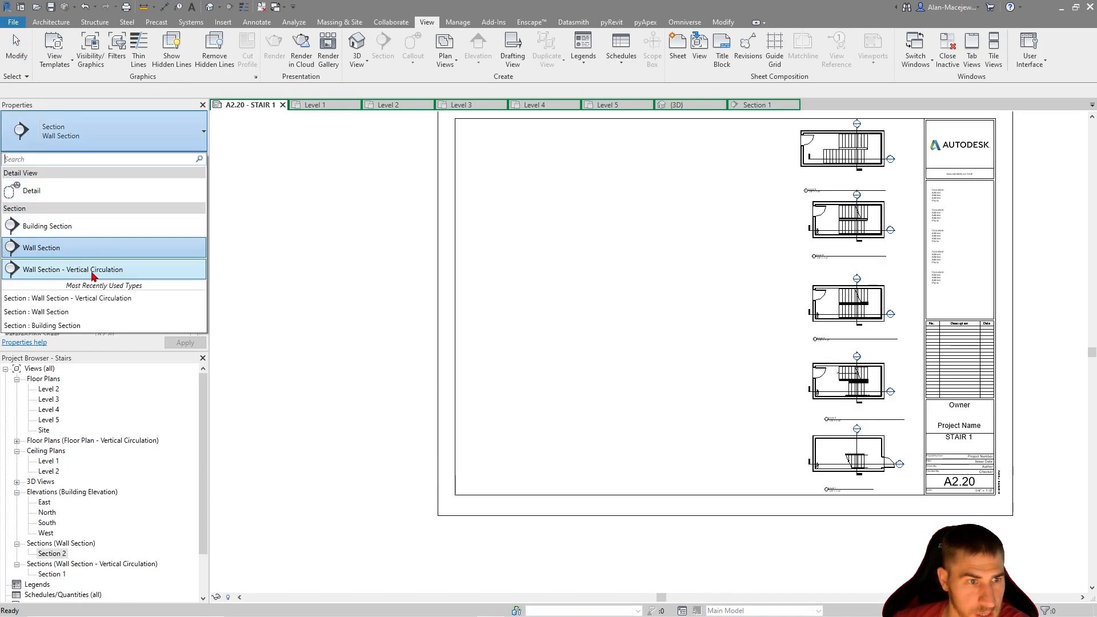
{"action": "left_click", "coordinate": [91, 269]}
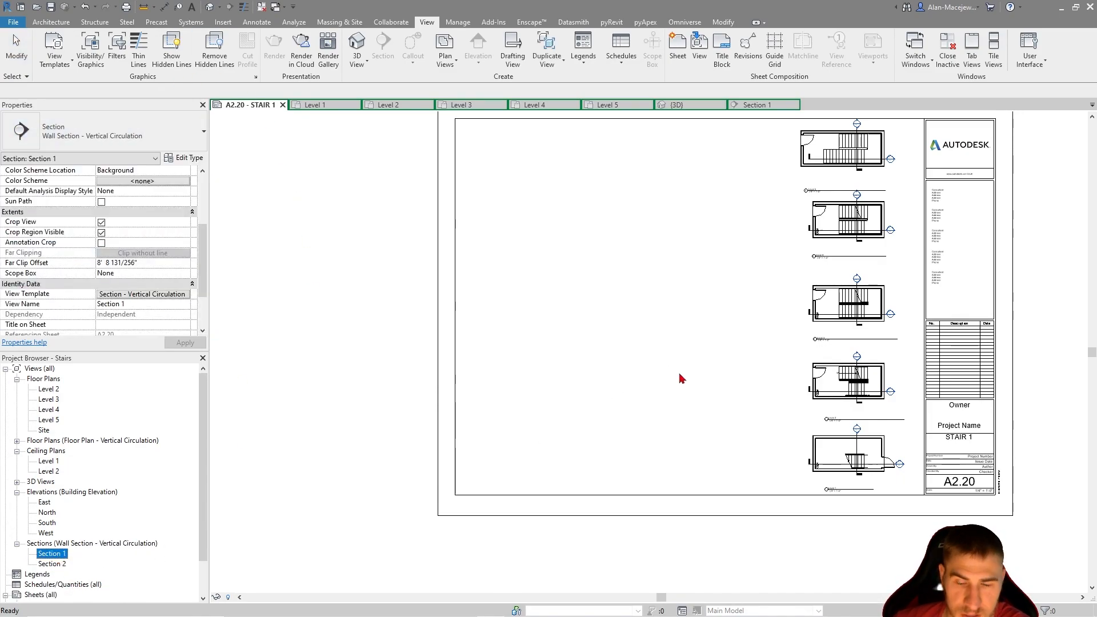
Place Section 1 on sheet A2.20 beside the stair plans, and place Section 2 on the other side of Section 1
{"action": "left_click_drag", "start_coordinate": [679, 376], "coordinate": [708, 386]}
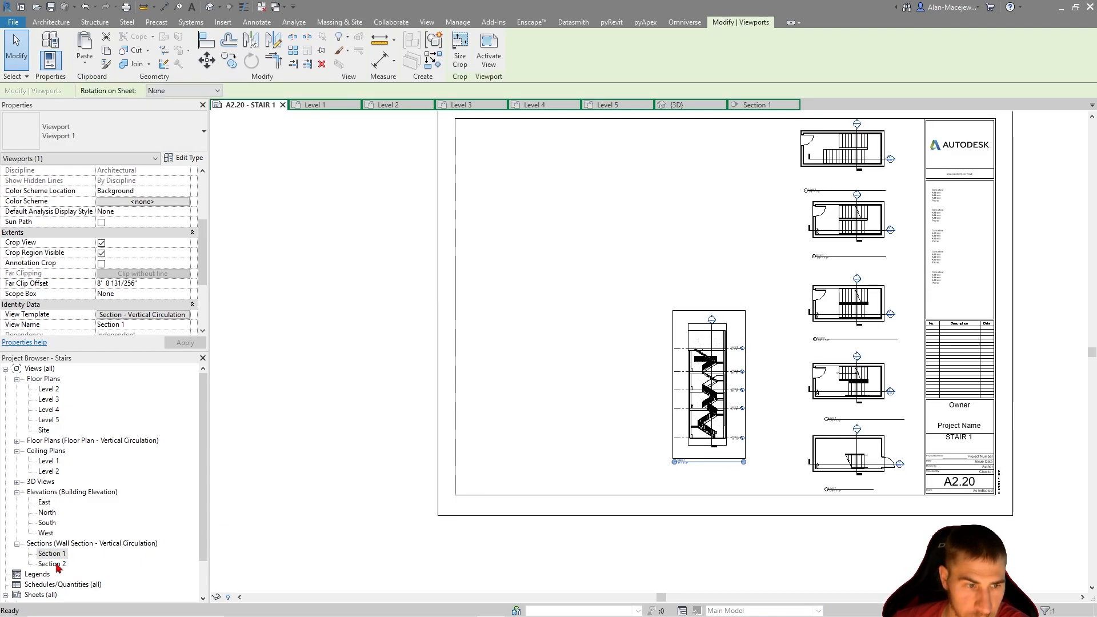
{"action": "left_click_drag", "start_coordinate": [58, 565], "coordinate": [540, 400]}
{"action": "left_click", "coordinate": [580, 394]}
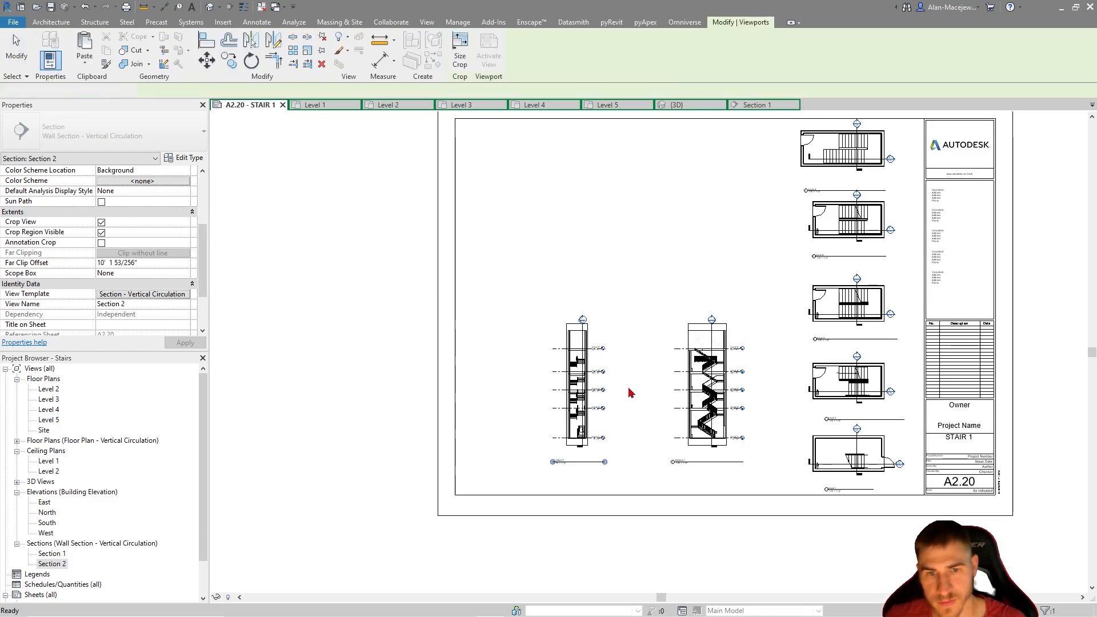
{"action": "left_click", "coordinate": [246, 355]}
Set the view scale of the Section - Vertical Circulation view template to 1/4" = 1'-0"
{"action": "left_click", "coordinate": [566, 374]}
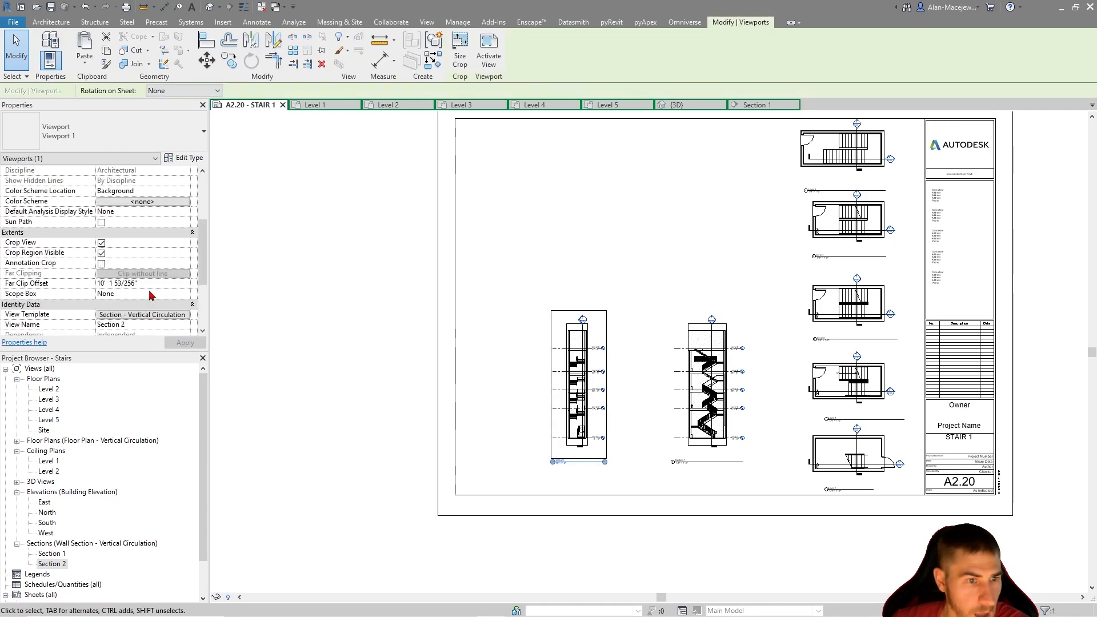
{"action": "left_click", "coordinate": [143, 315]}
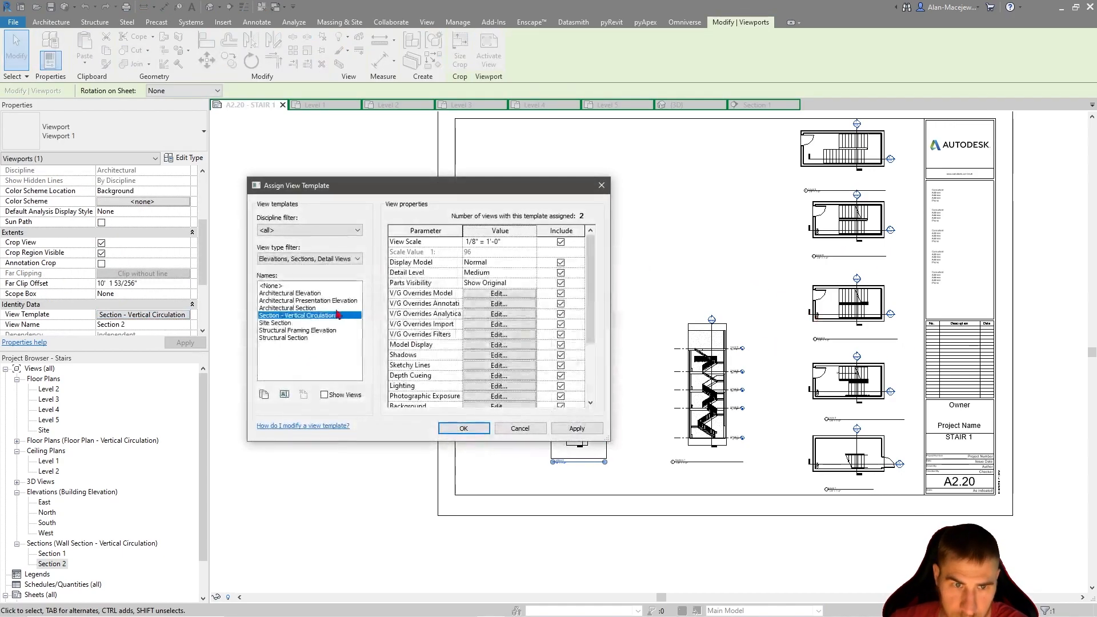
{"action": "left_click", "coordinate": [514, 242]}
{"action": "scroll", "coordinate": [484, 280], "scroll_direction": "up", "scroll_amount": 4}
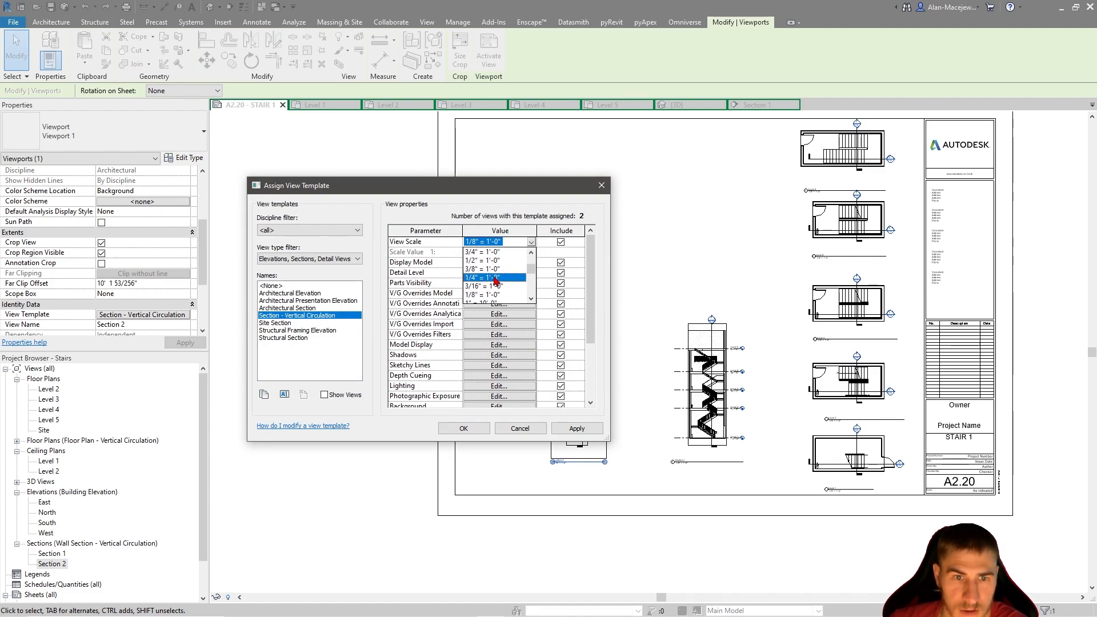
{"action": "left_click", "coordinate": [495, 278]}
{"action": "left_click", "coordinate": [463, 428]}
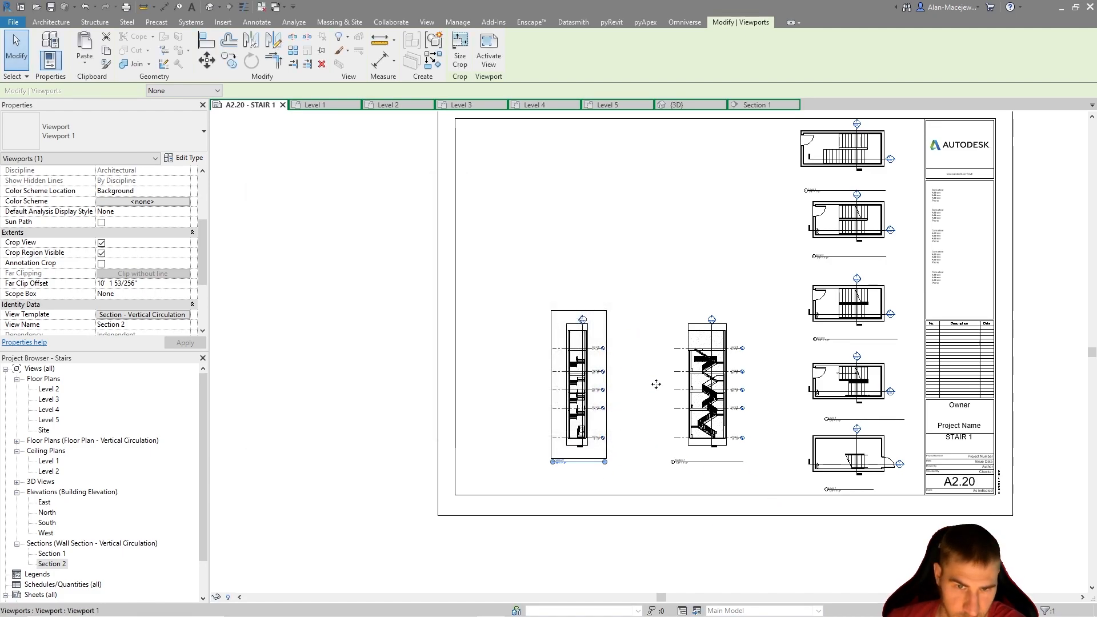
Move the view titles of Section 2 and Section 1 directly beneath their enlarged section views
{"action": "left_click", "coordinate": [509, 502]}
{"action": "left_click_drag", "start_coordinate": [571, 461], "coordinate": [604, 440]}
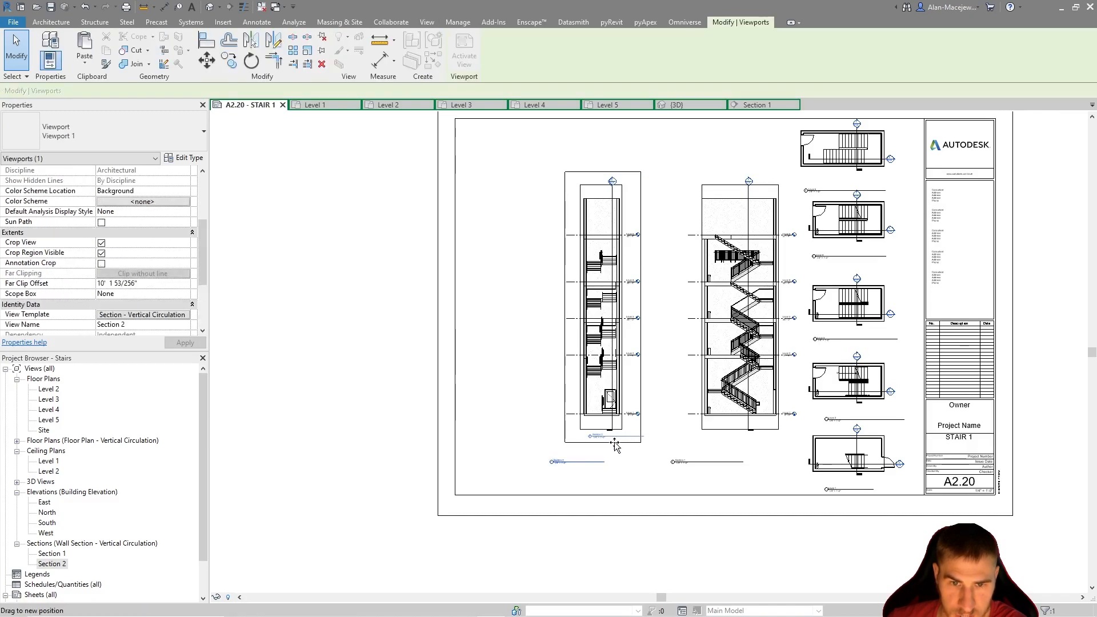
{"action": "left_click_drag", "start_coordinate": [701, 466], "coordinate": [738, 446]}
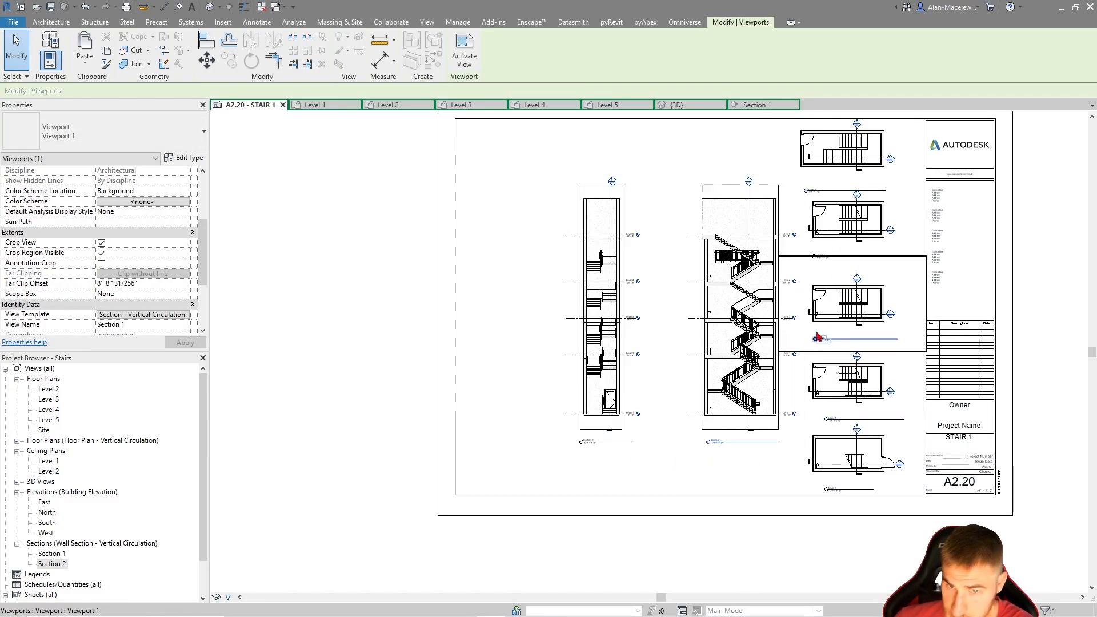
Move the Section 1 viewport down on the sheet so its title lines up with the Level 1 plan title
{"action": "left_click", "coordinate": [705, 349]}
{"action": "left_click_drag", "start_coordinate": [705, 349], "coordinate": [683, 397]}
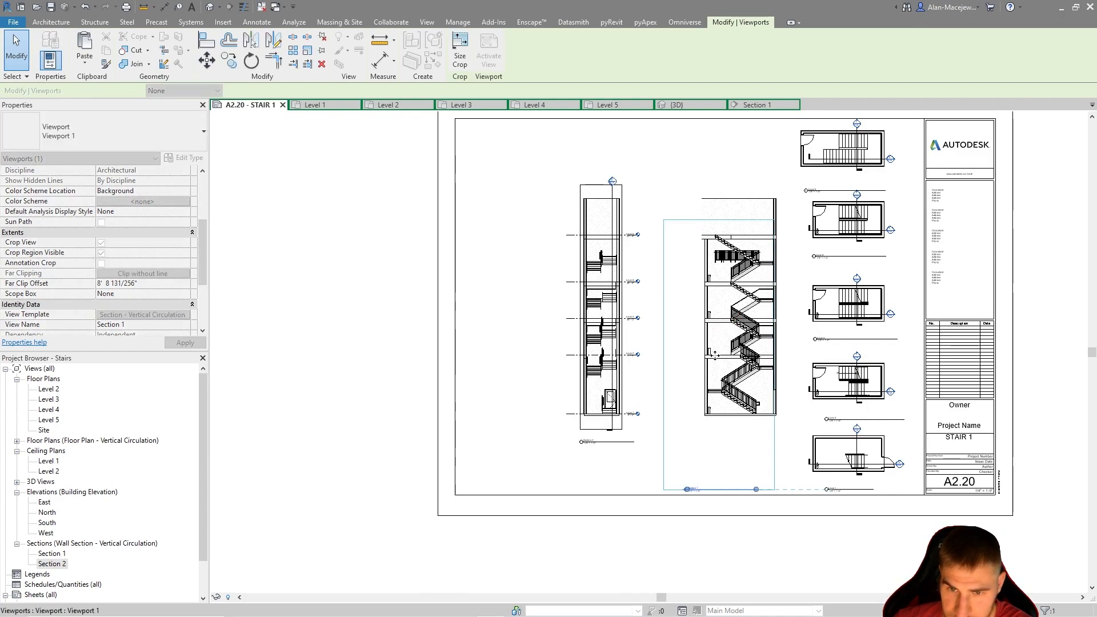
{"action": "left_click", "coordinate": [557, 550]}
Align the Section 2 viewport's levels with Section 1 and line up its title with the Section 1 title
{"action": "left_click_drag", "start_coordinate": [613, 348], "coordinate": [621, 398]}
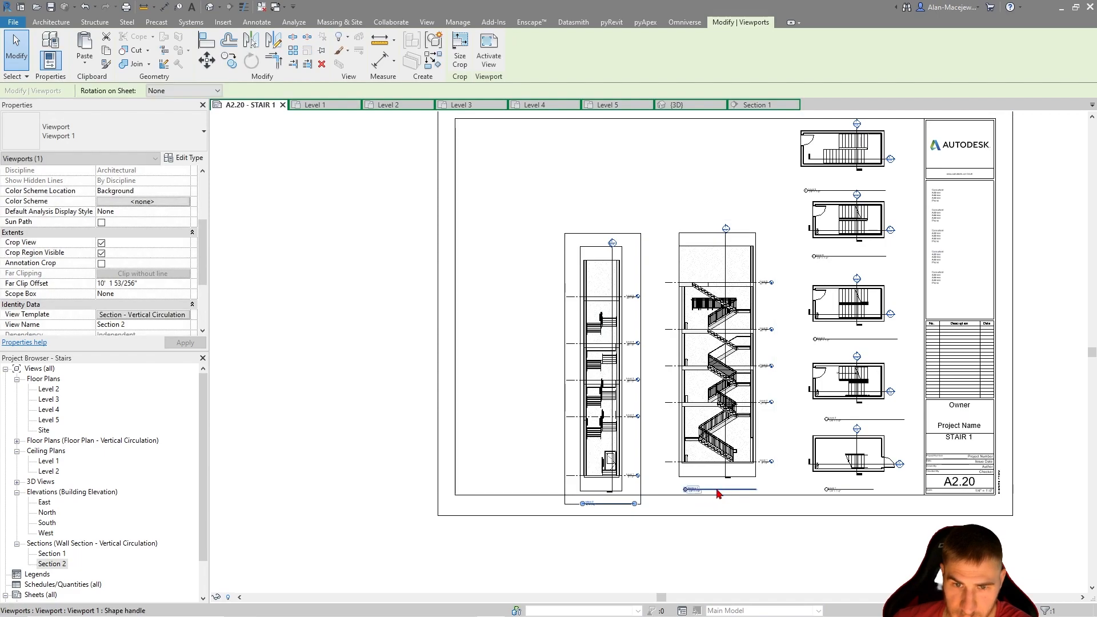
{"action": "left_click", "coordinate": [619, 514]}
{"action": "left_click_drag", "start_coordinate": [614, 504], "coordinate": [615, 526]}
{"action": "left_click", "coordinate": [704, 548]}
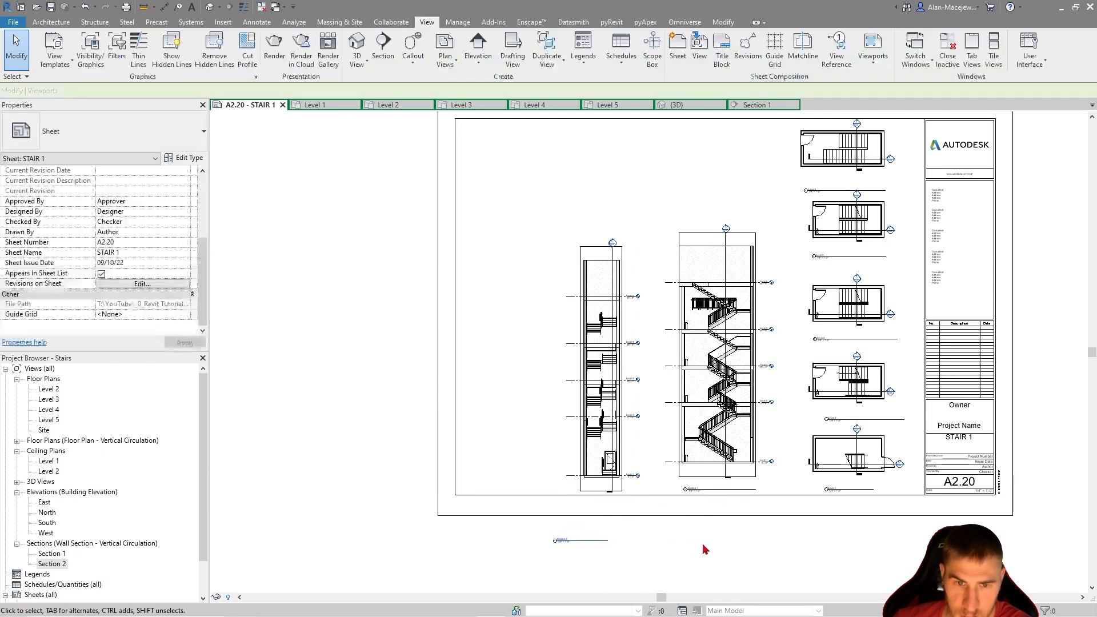
{"action": "left_click_drag", "start_coordinate": [605, 444], "coordinate": [625, 435]}
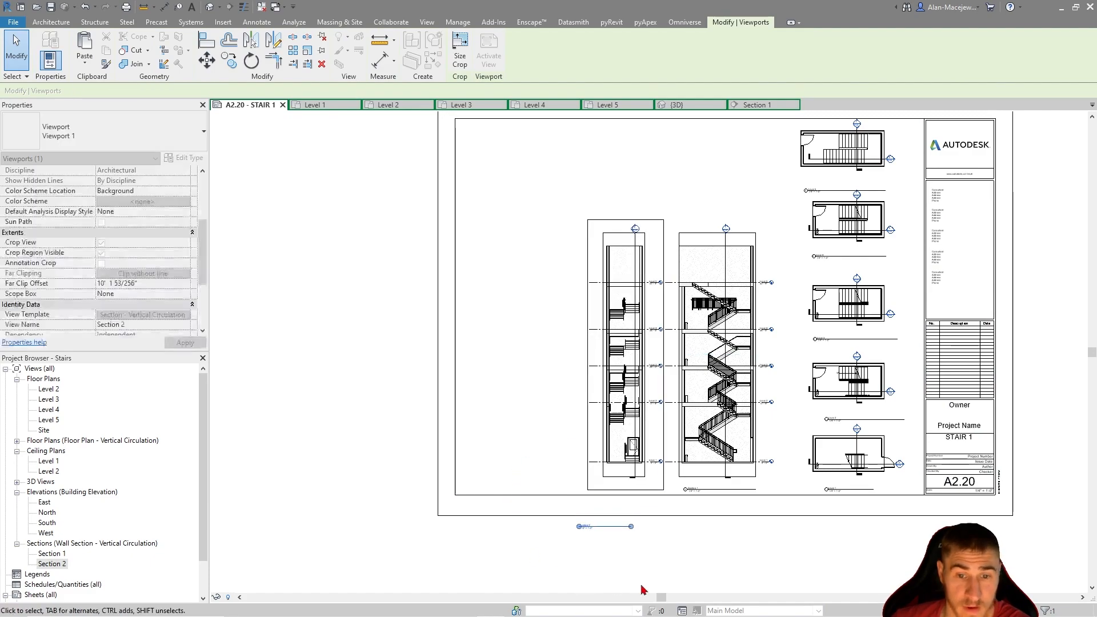
{"action": "left_click", "coordinate": [613, 584]}
{"action": "left_click_drag", "start_coordinate": [604, 526], "coordinate": [623, 491]}
{"action": "left_click_drag", "start_coordinate": [638, 435], "coordinate": [619, 433]}
{"action": "left_click", "coordinate": [551, 421]}
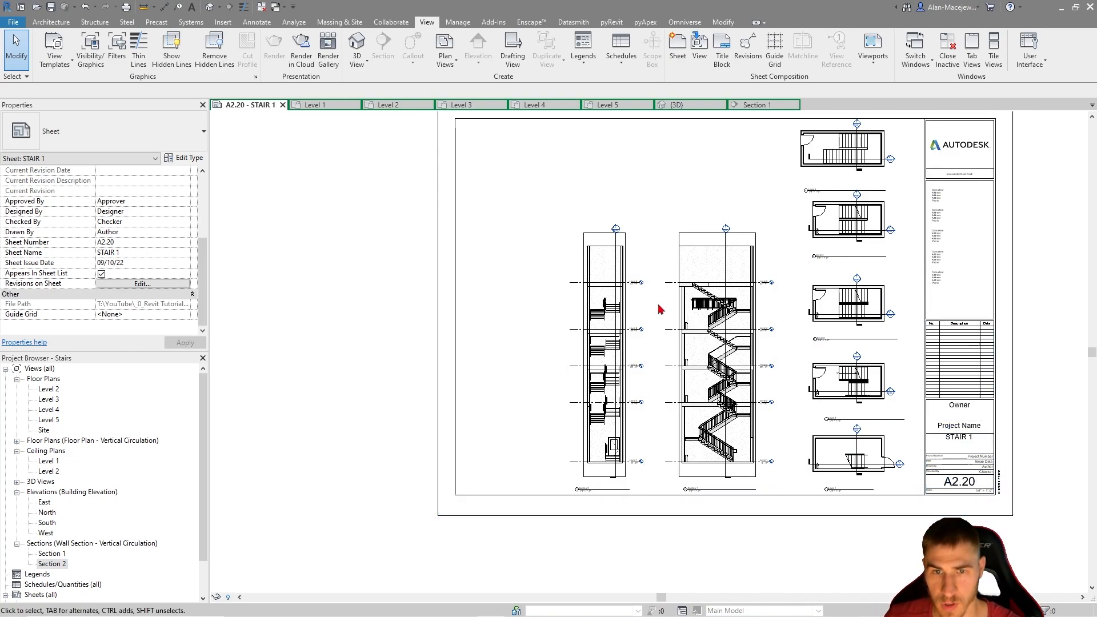
Turn off crop region visibility for both the Section 1 and Section 2 viewports
{"action": "left_click", "coordinate": [699, 345]}
{"action": "left_click", "coordinate": [606, 343], "text": "ctrl"}
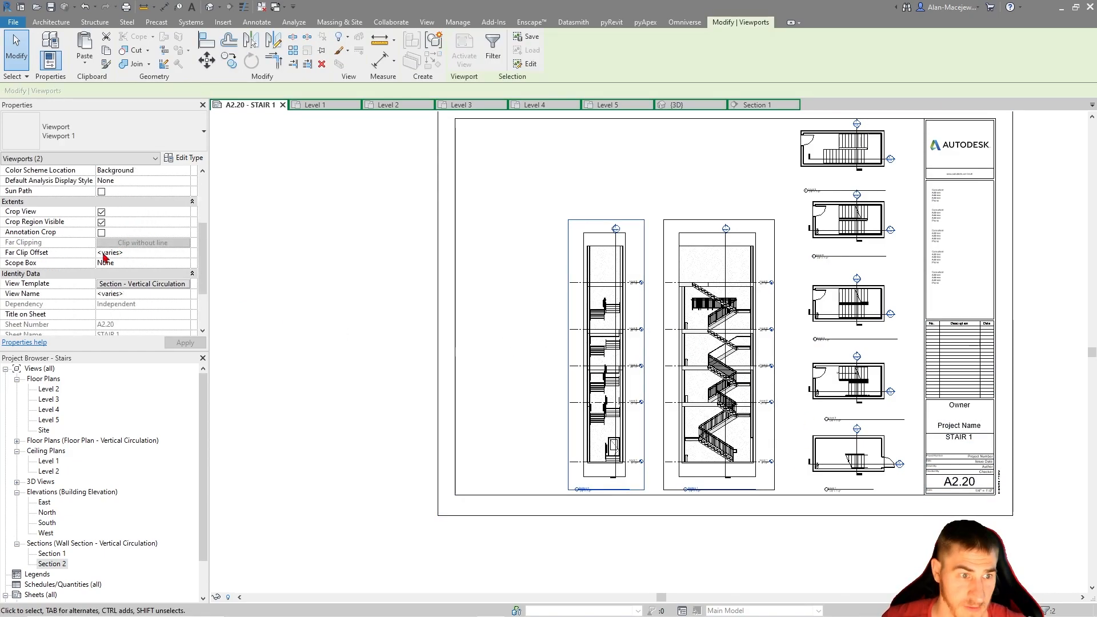
{"action": "left_click", "coordinate": [318, 335]}
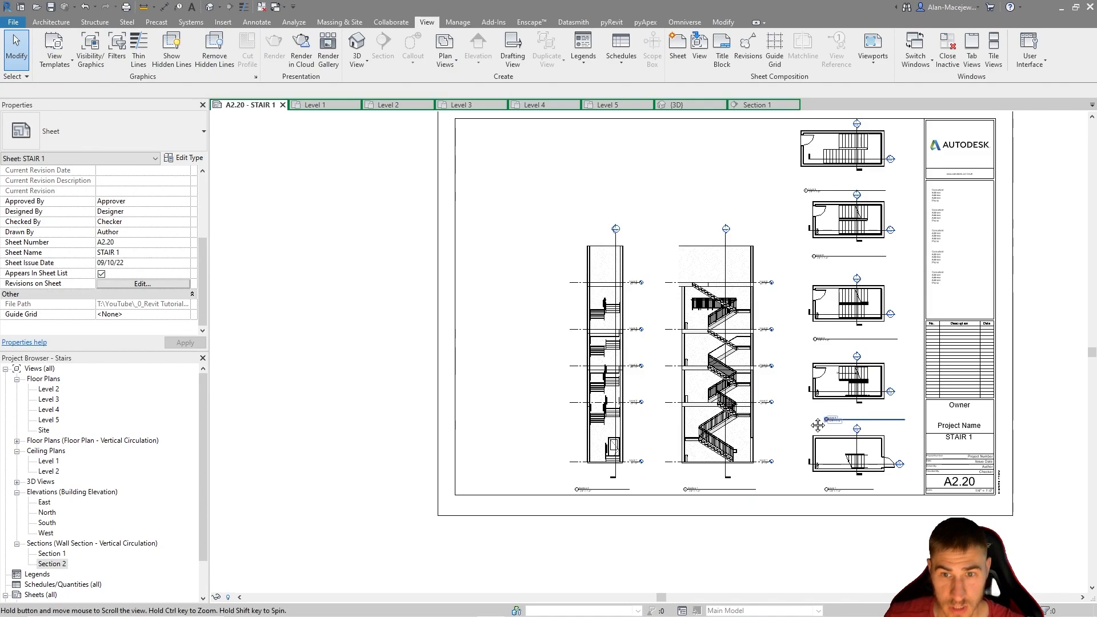
{"action": "middle_click_drag", "start_coordinate": [819, 384], "coordinate": [748, 399]}
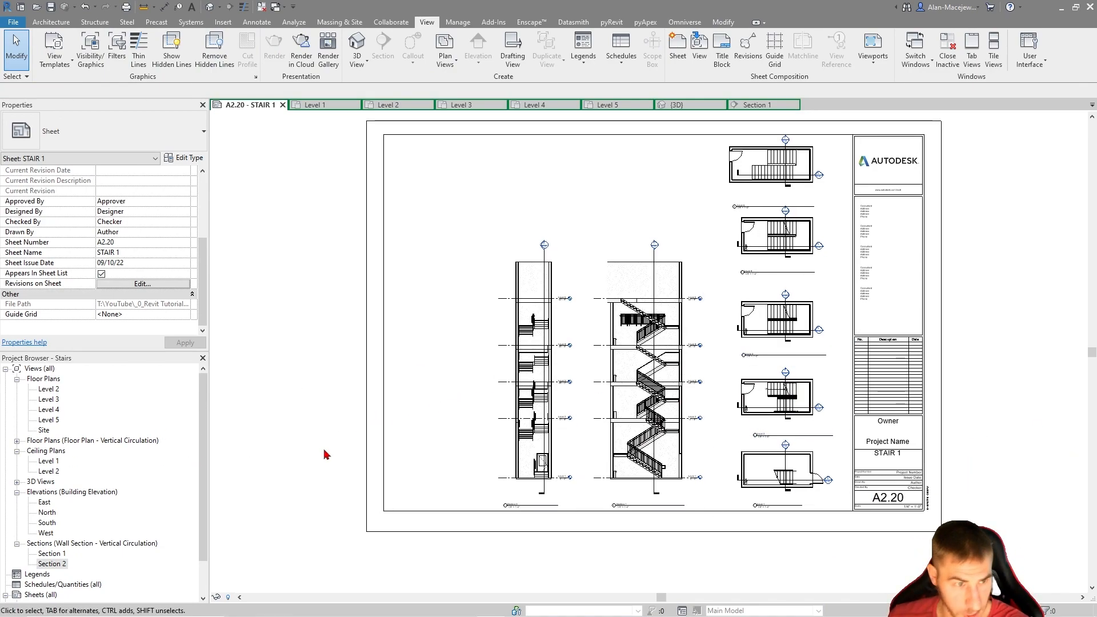
Open the Level 3 floor plan to annotate the stair
{"action": "double_click", "coordinate": [49, 398]}
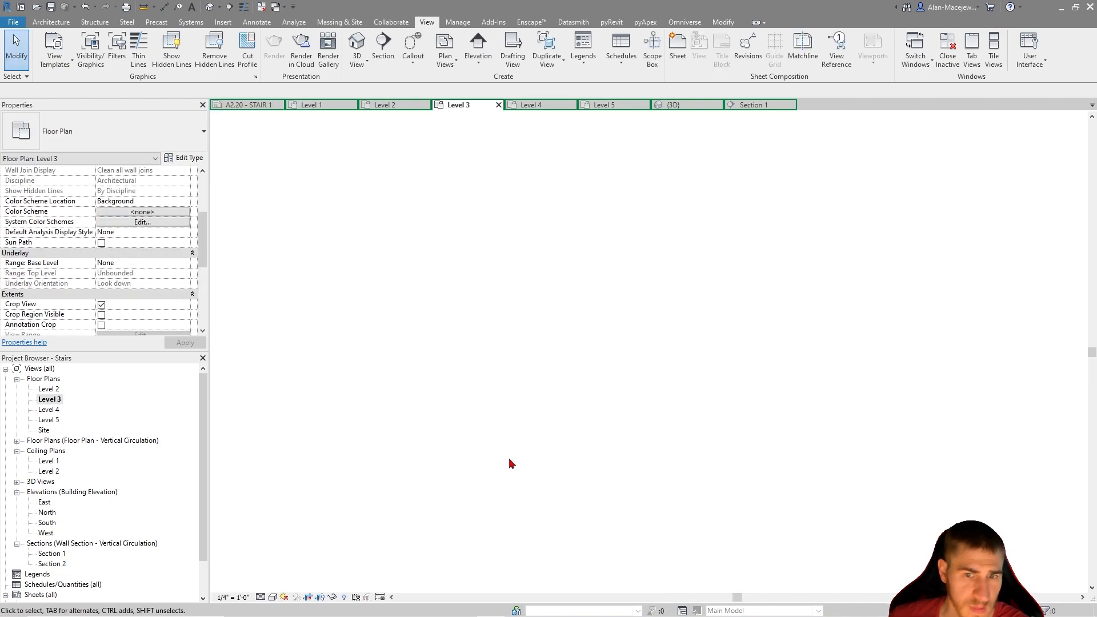
{"action": "middle_click_drag", "start_coordinate": [713, 368], "coordinate": [503, 375]}
{"action": "middle_click", "coordinate": [503, 367]}
{"action": "middle_click", "coordinate": [504, 367]}
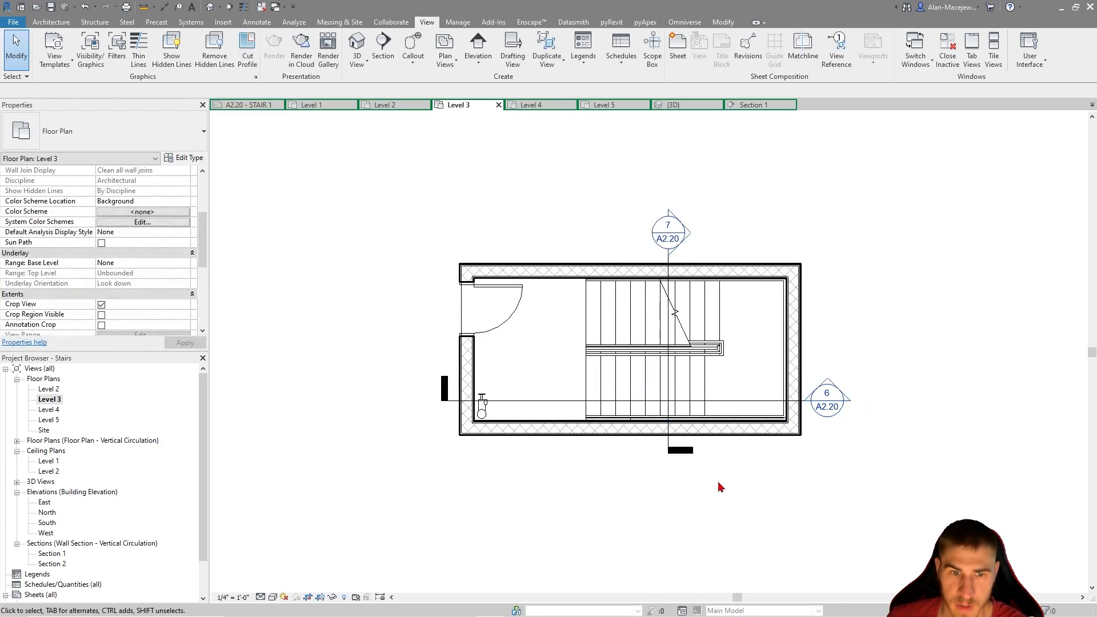
{"action": "scroll", "coordinate": [716, 349], "scroll_direction": "up", "scroll_amount": 3}
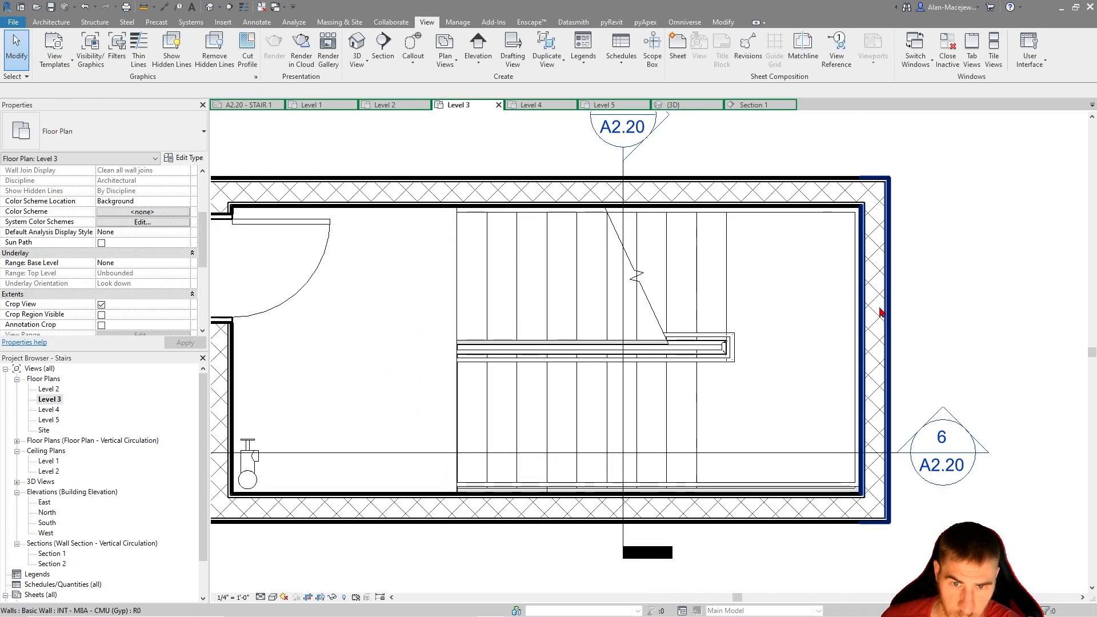
{"action": "scroll", "coordinate": [776, 329], "scroll_direction": "down", "scroll_amount": 2}
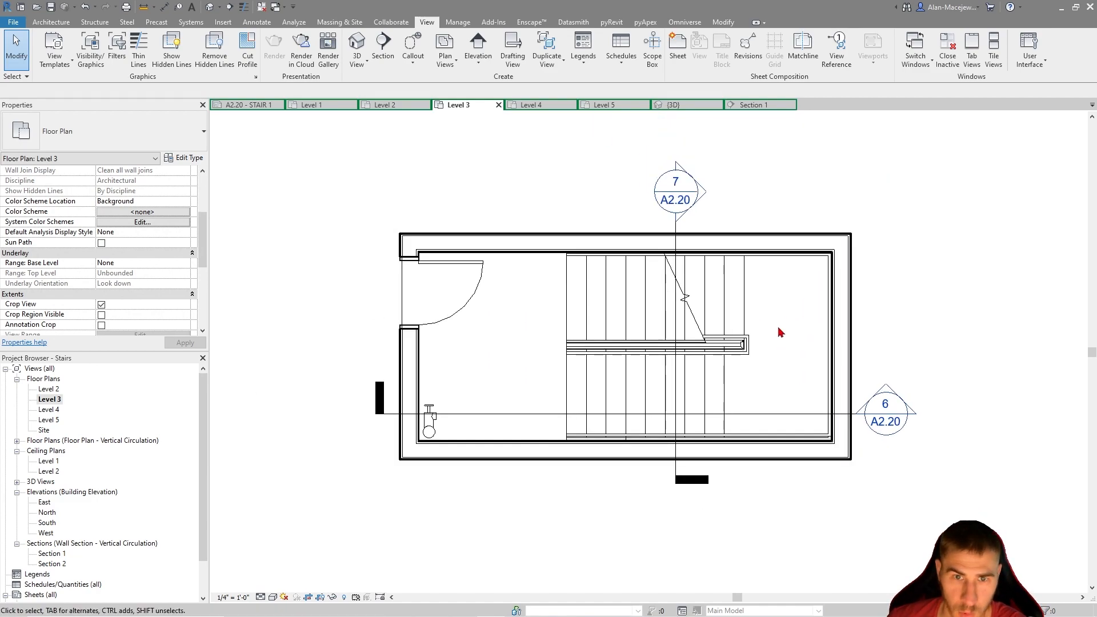
{"action": "middle_click_drag", "start_coordinate": [864, 275], "coordinate": [835, 297]}
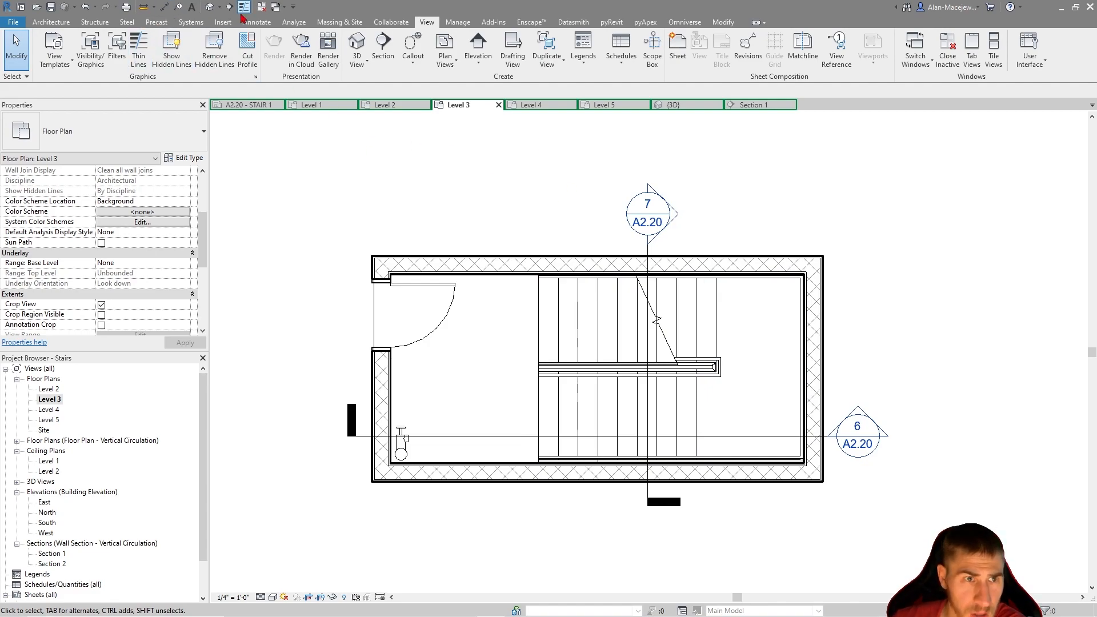
Start the Spot Elevation command in the Level 3 plan, keeping the Actual (Selected) Elevation display option
{"action": "left_click", "coordinate": [257, 22]}
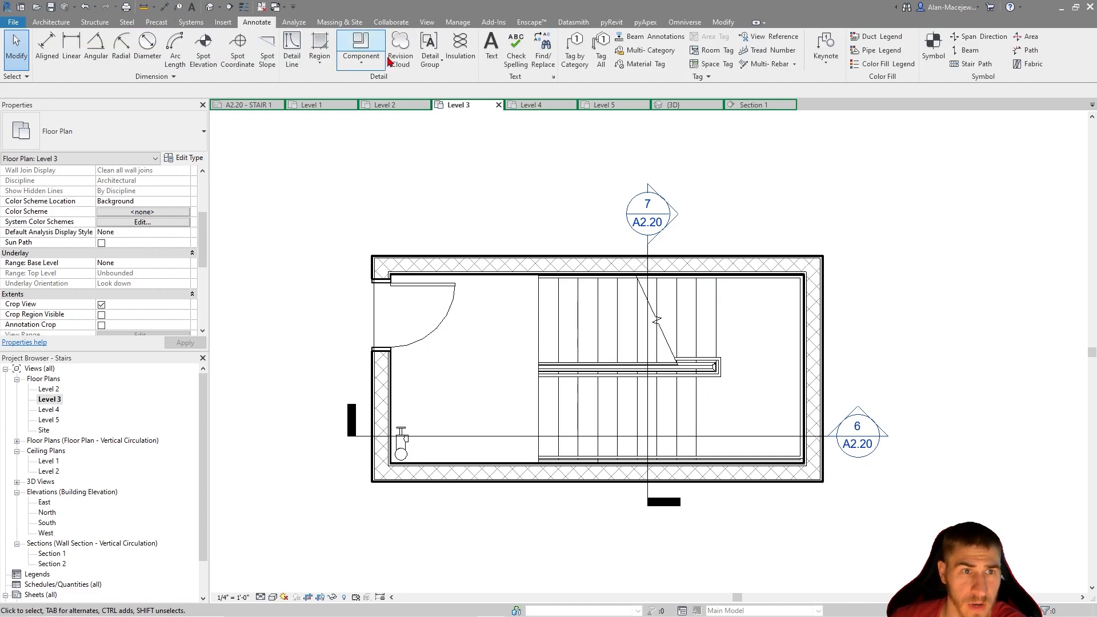
{"action": "left_click", "coordinate": [204, 49]}
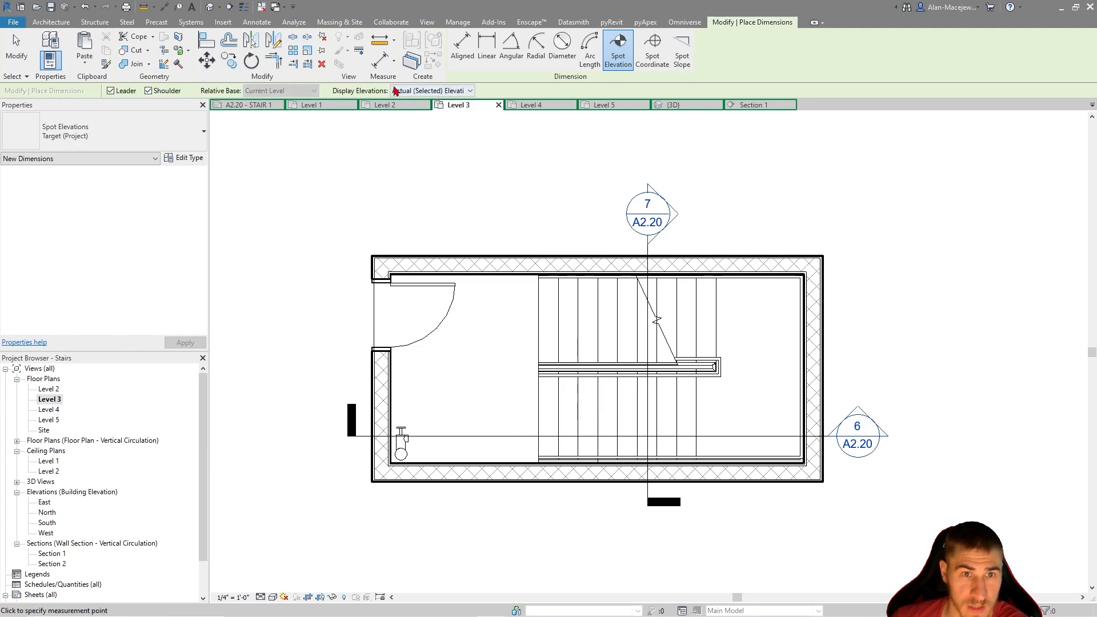
{"action": "left_click", "coordinate": [431, 92]}
{"action": "left_click", "coordinate": [432, 91]}
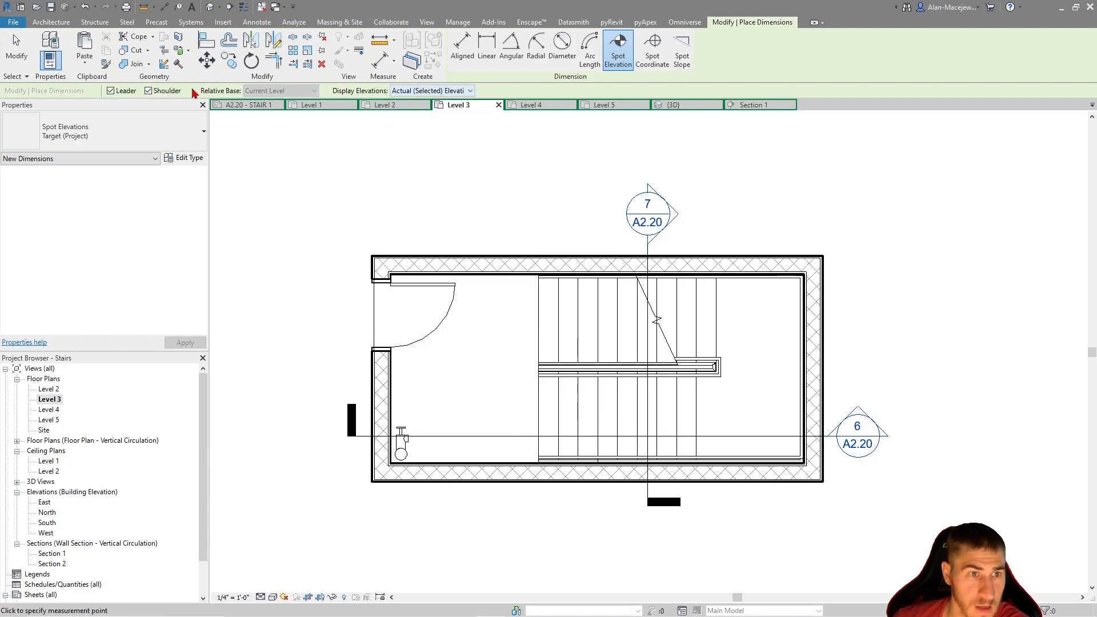
Try the Target (Relative), Beam Elevation (Relative) and Beam Elevation (Project) types for the spot elevation
{"action": "left_click", "coordinate": [166, 140]}
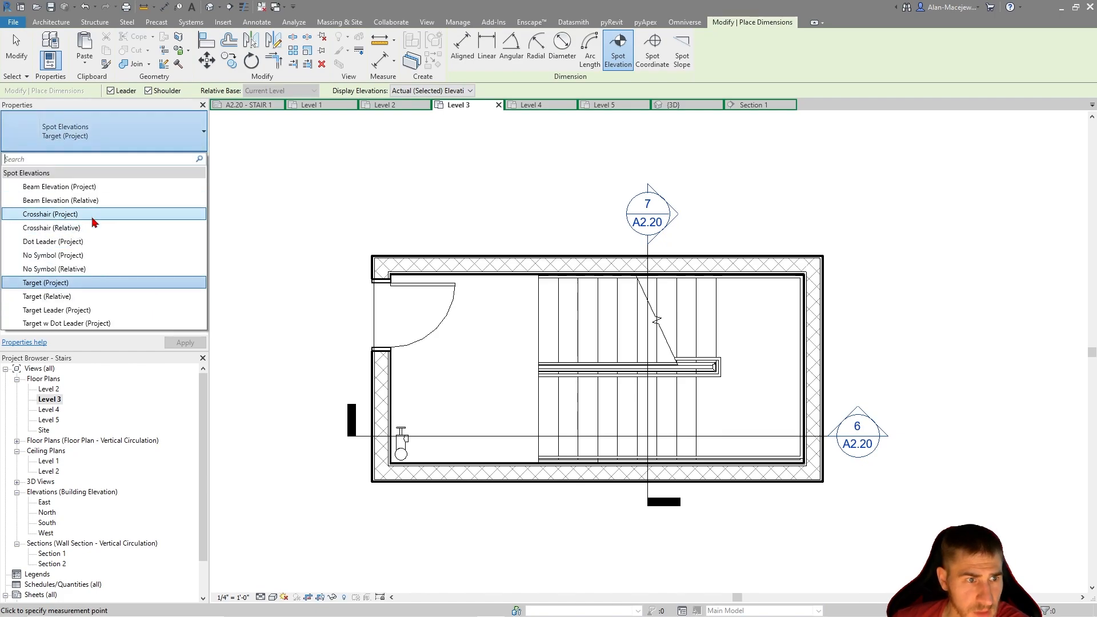
{"action": "left_click", "coordinate": [71, 298]}
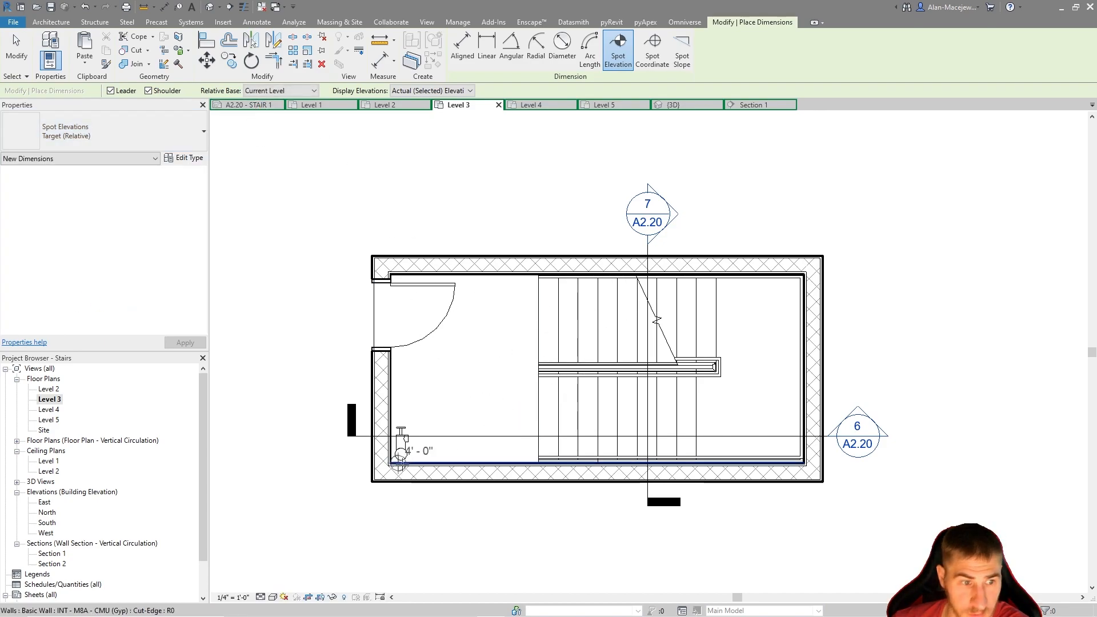
{"action": "left_click", "coordinate": [139, 132]}
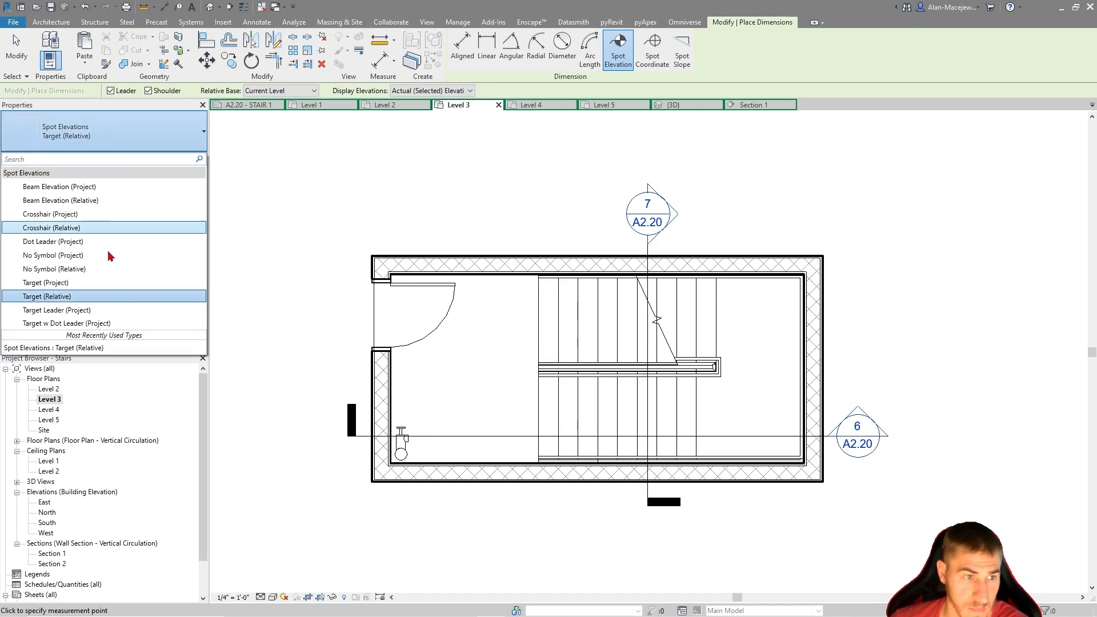
{"action": "left_click", "coordinate": [79, 200]}
{"action": "left_click", "coordinate": [74, 134]}
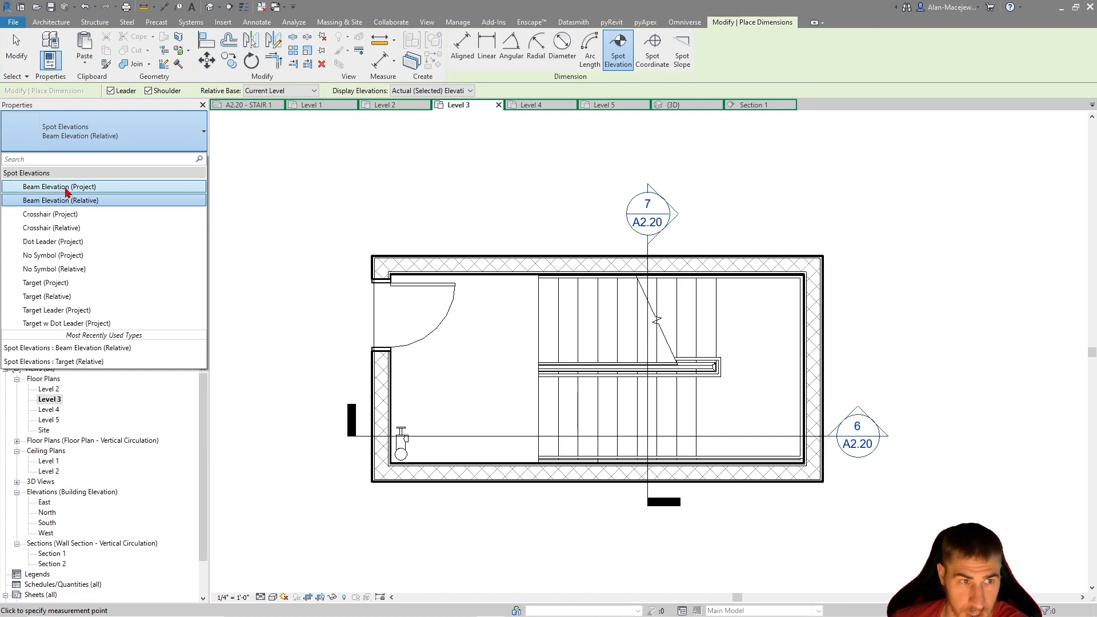
{"action": "left_click", "coordinate": [68, 187]}
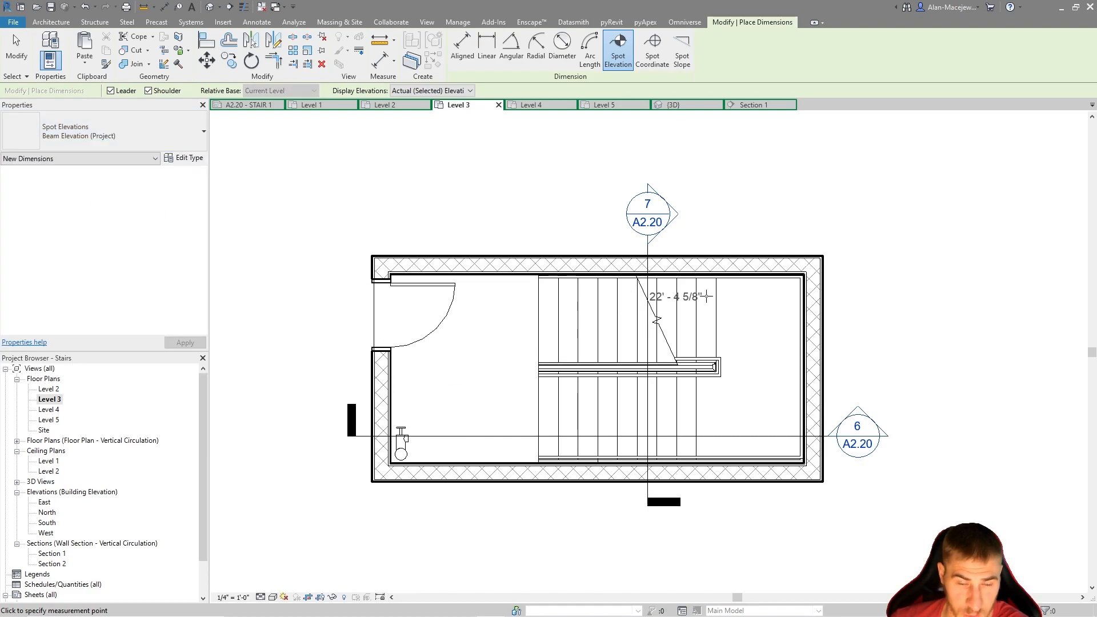
Place a Target w Dot Leader (Project) spot elevation on the floor landing just above the standpipe
{"action": "left_click", "coordinate": [153, 142]}
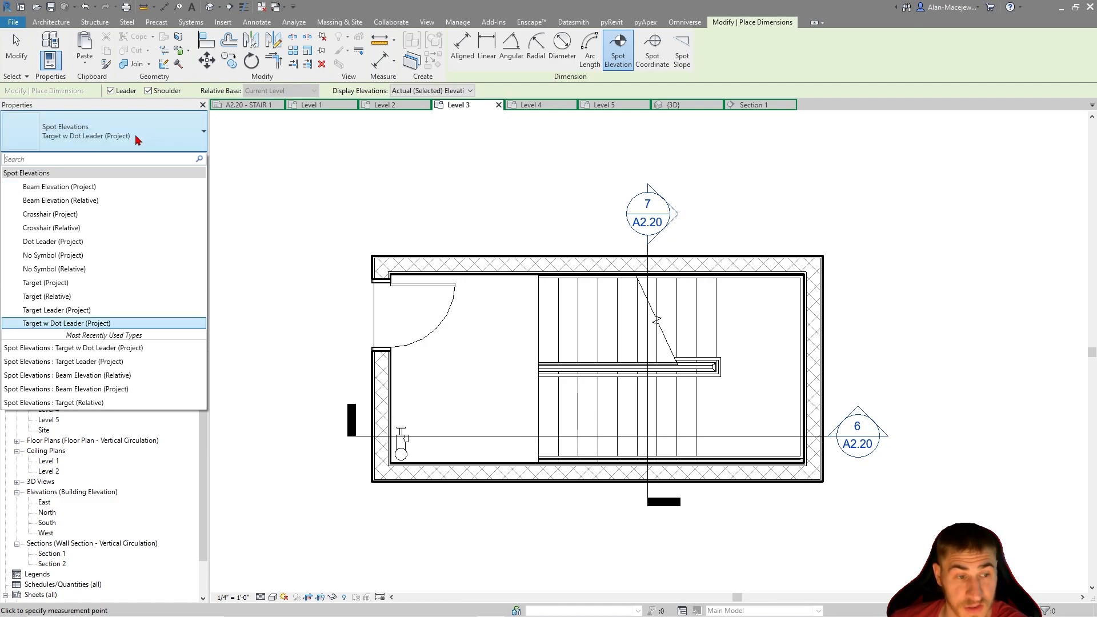
{"action": "left_click", "coordinate": [103, 323]}
{"action": "scroll", "coordinate": [417, 394], "scroll_direction": "up", "scroll_amount": 2}
{"action": "scroll", "coordinate": [417, 395], "scroll_direction": "up", "scroll_amount": 1}
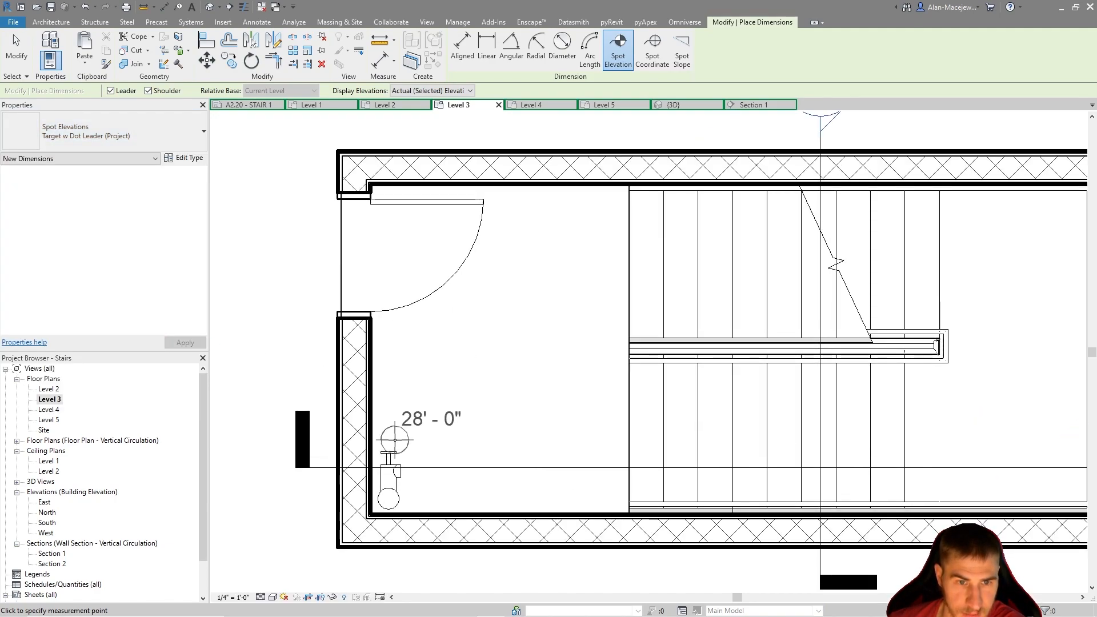
{"action": "left_click", "coordinate": [398, 420]}
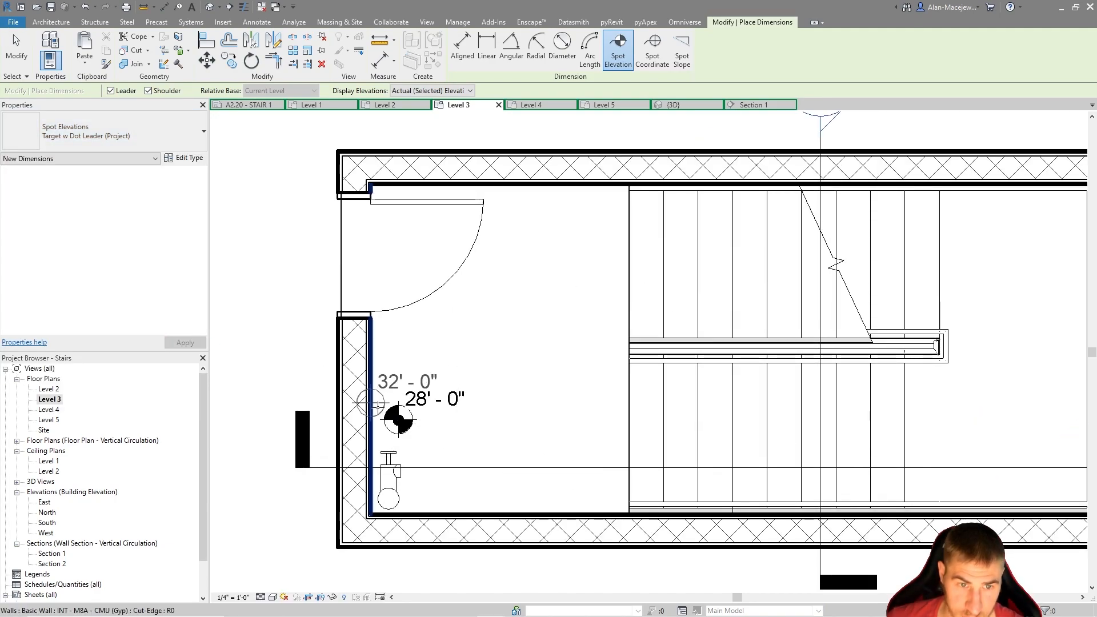
{"action": "key", "text": "Escape"}
{"action": "key", "text": "Escape"}
Turn off the leader of the spot elevation beside the standpipe
{"action": "left_click", "coordinate": [409, 420]}
{"action": "left_click_drag", "start_coordinate": [409, 420], "coordinate": [445, 420]}
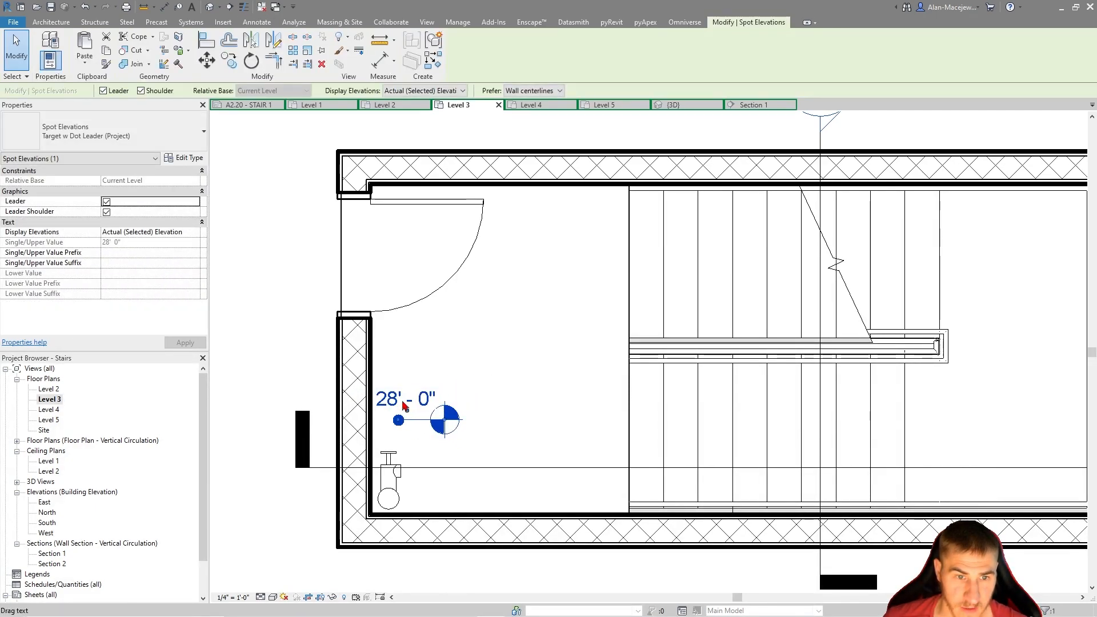
{"action": "left_click", "coordinate": [504, 381]}
{"action": "left_click", "coordinate": [433, 427]}
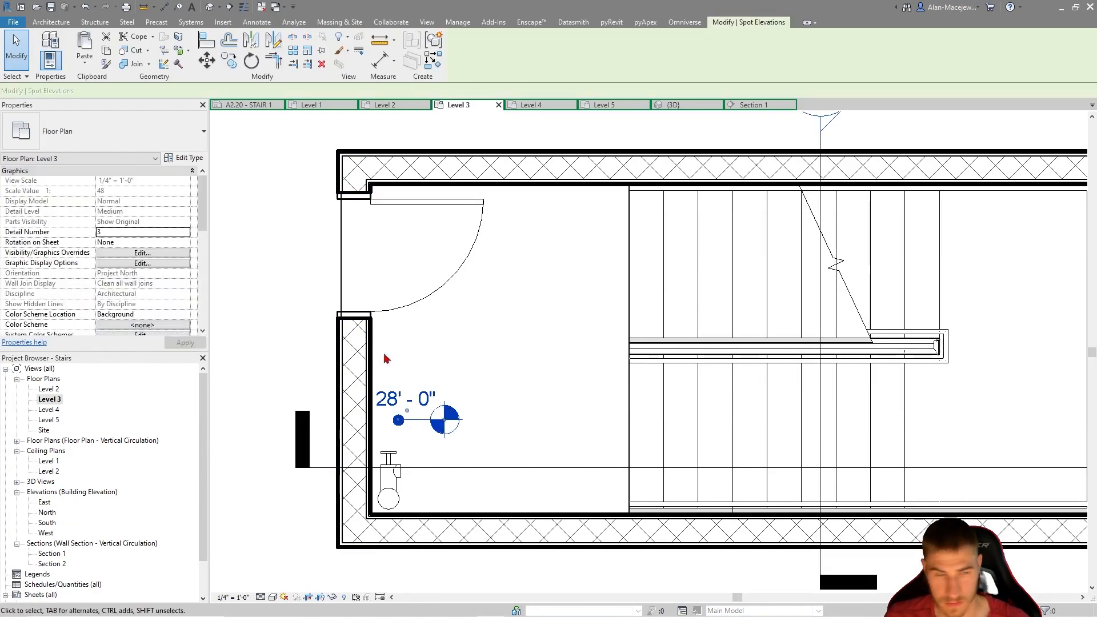
{"action": "left_click", "coordinate": [106, 201]}
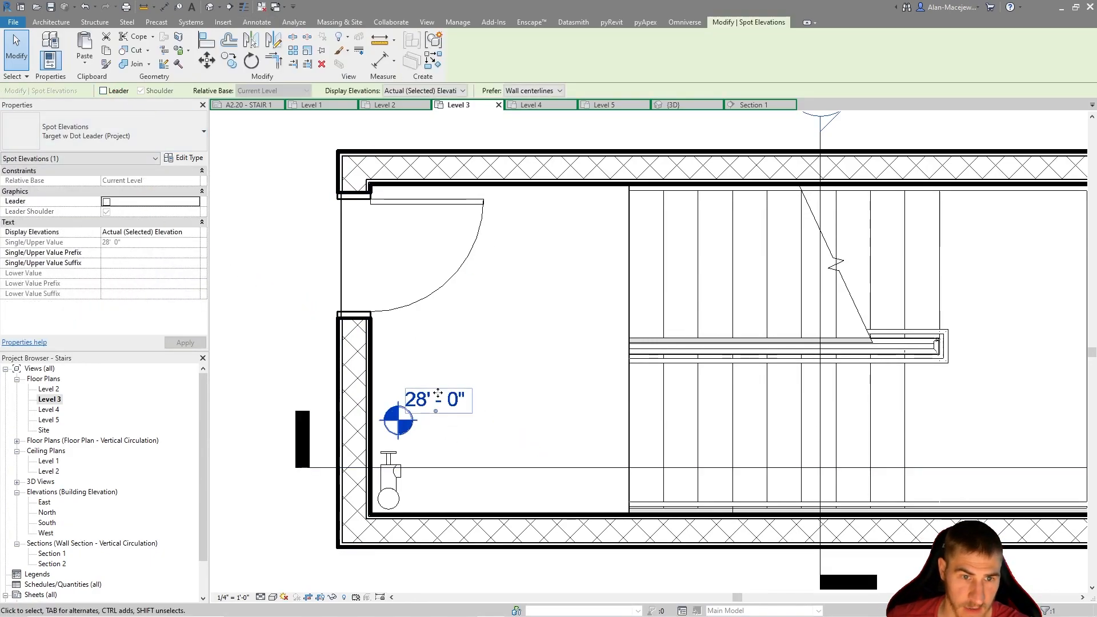
{"action": "left_click", "coordinate": [450, 419]}
{"action": "scroll", "coordinate": [332, 419], "scroll_direction": "down", "scroll_amount": 2}
{"action": "left_click", "coordinate": [378, 417]}
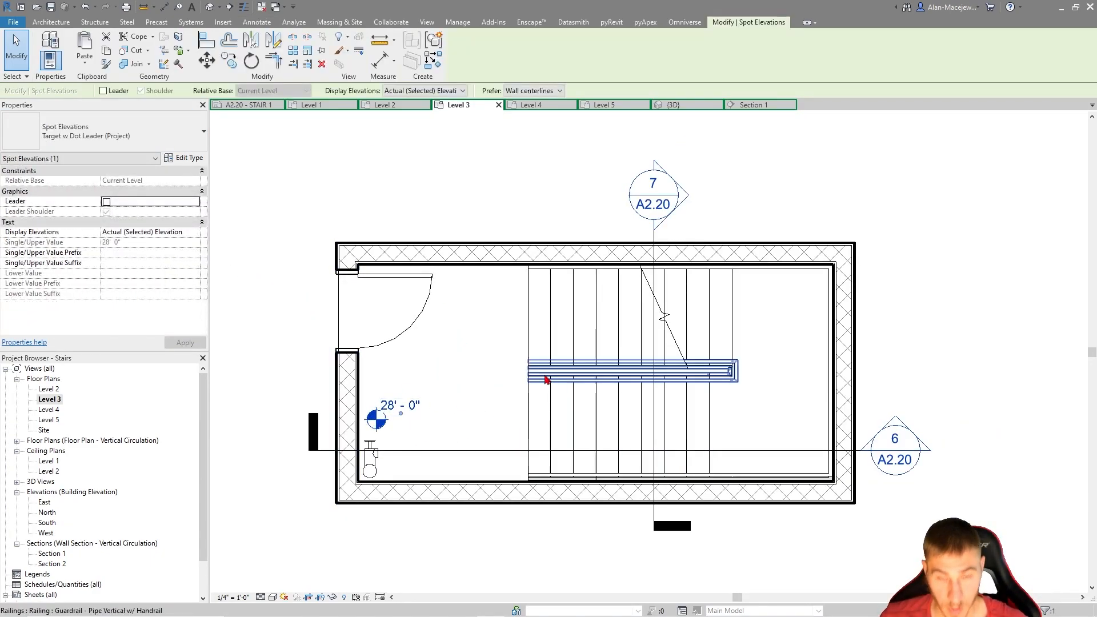
Place a second spot elevation without a leader on the intermediate landing at the far end of the stair
{"action": "key", "text": "e"}
{"action": "key", "text": "l"}
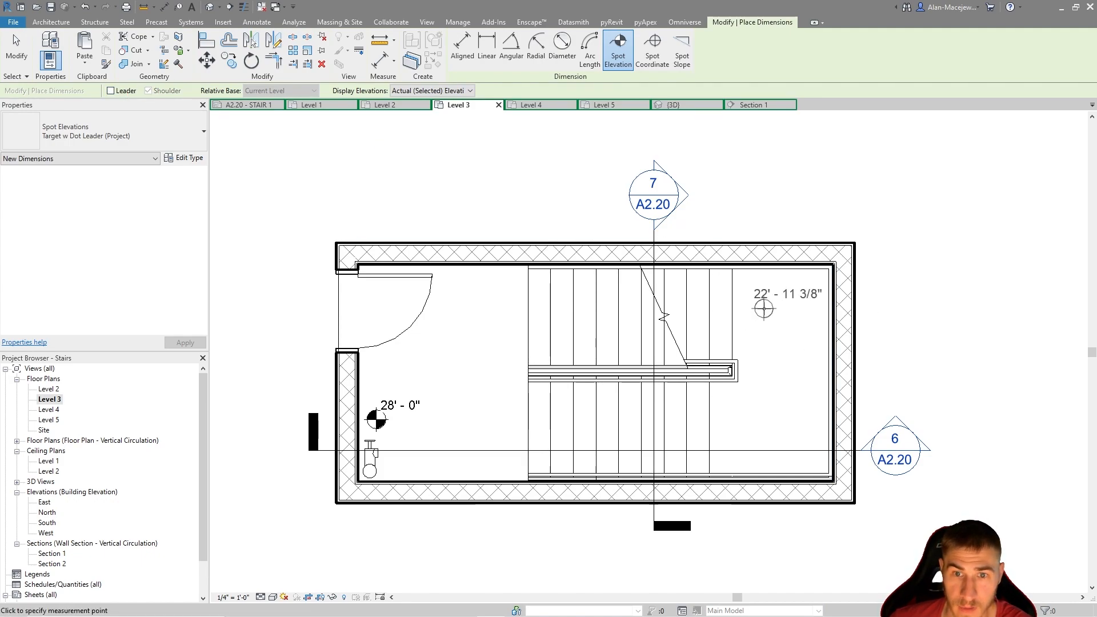
{"action": "left_click", "coordinate": [754, 320]}
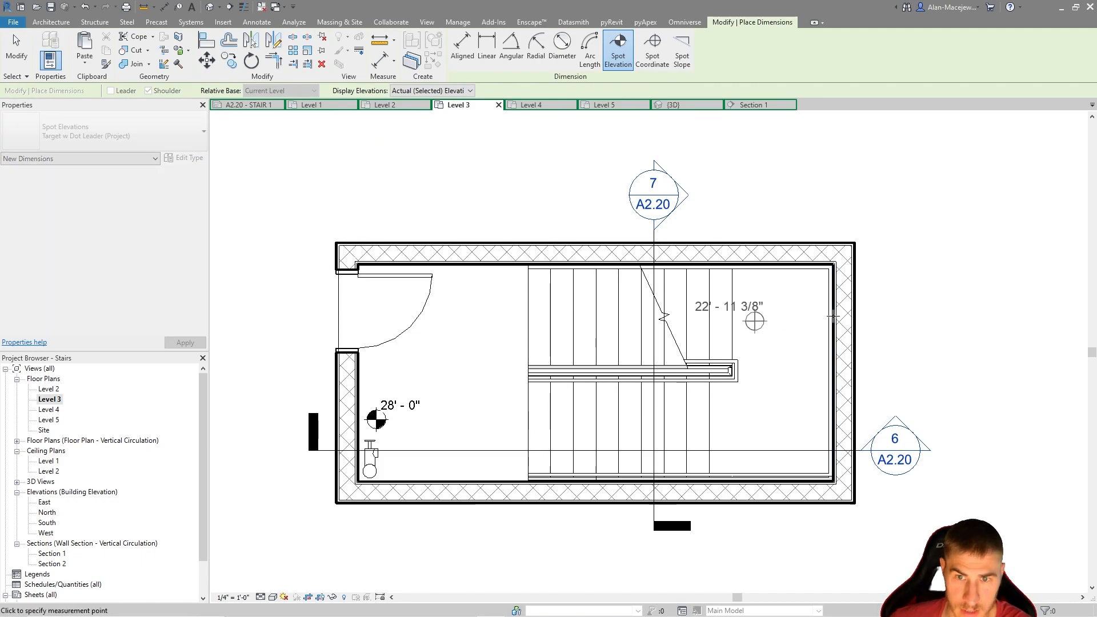
{"action": "key", "text": "Escape"}
{"action": "key", "text": "Escape"}
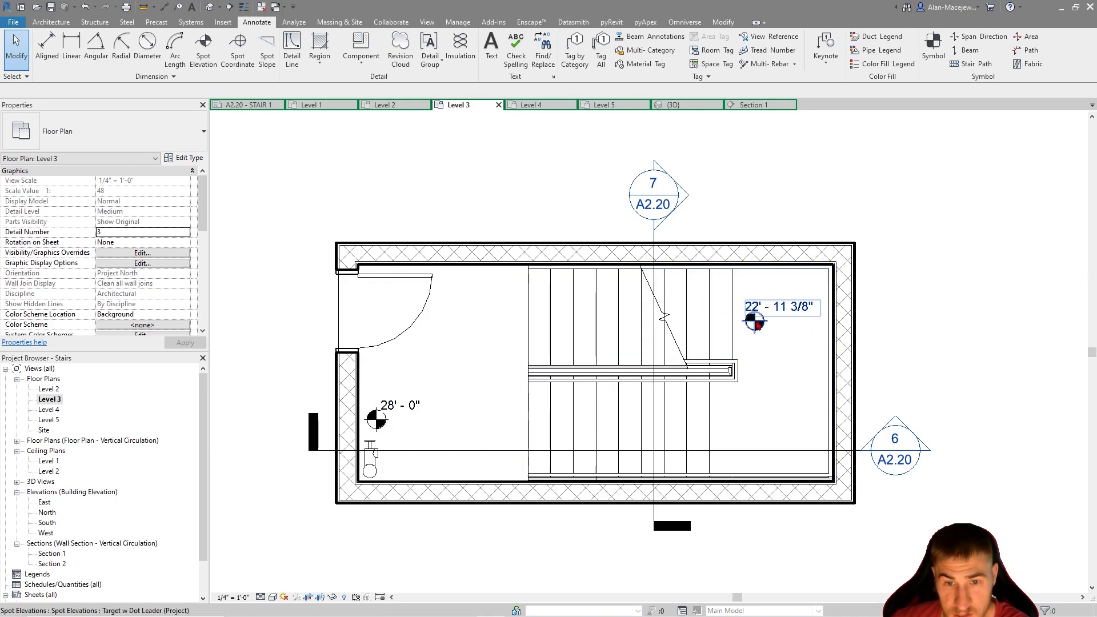
Turn on thin lines in the Level 3 plan and inspect the wall layers at the stair's upper corner
{"action": "middle_click_drag", "start_coordinate": [942, 372], "coordinate": [894, 364]}
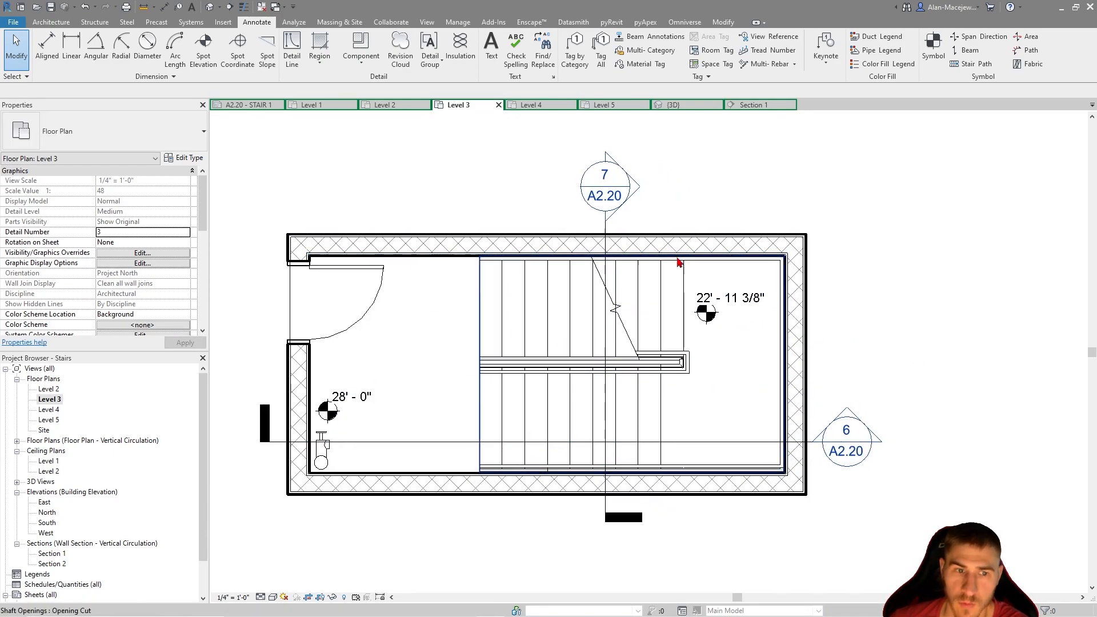
{"action": "scroll", "coordinate": [675, 255], "scroll_direction": "down", "scroll_amount": 1}
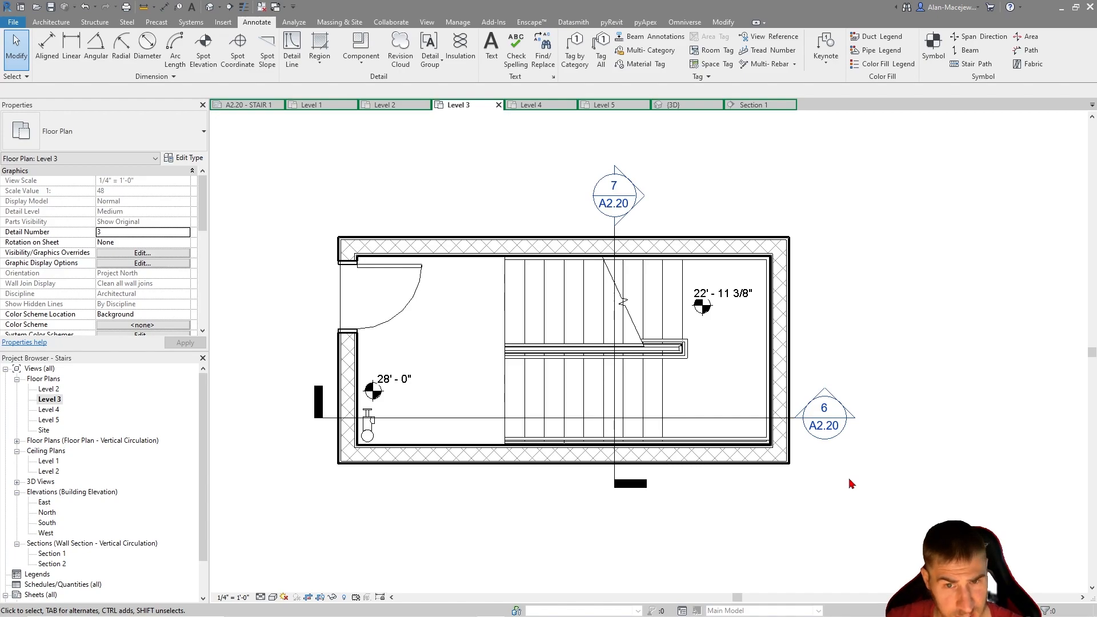
{"action": "middle_click_drag", "start_coordinate": [848, 477], "coordinate": [847, 444]}
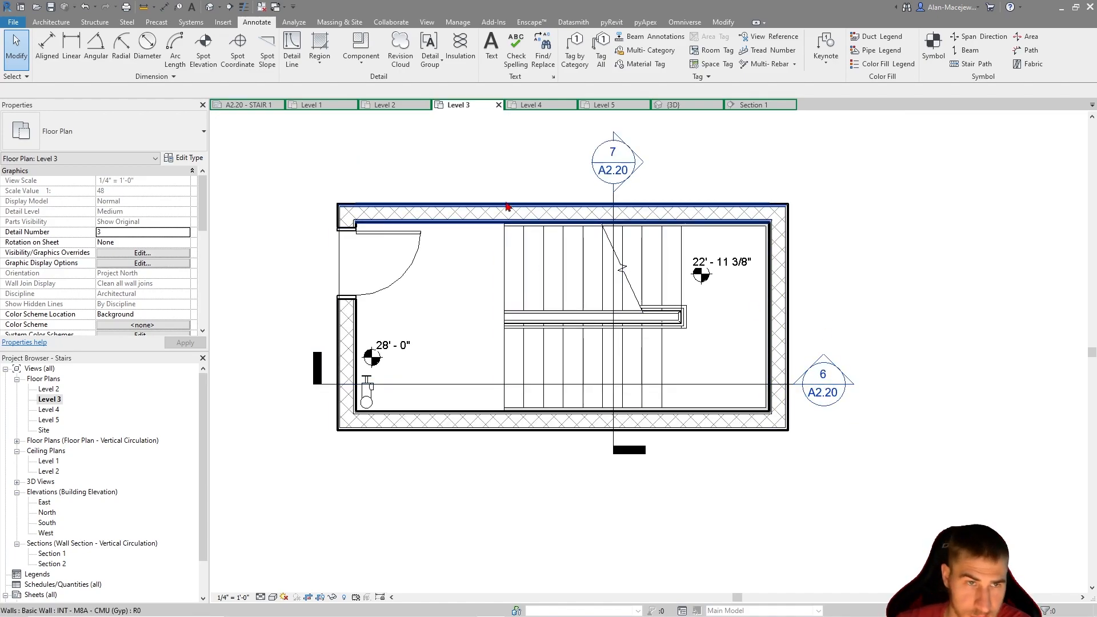
{"action": "middle_click_drag", "start_coordinate": [417, 148], "coordinate": [437, 152]}
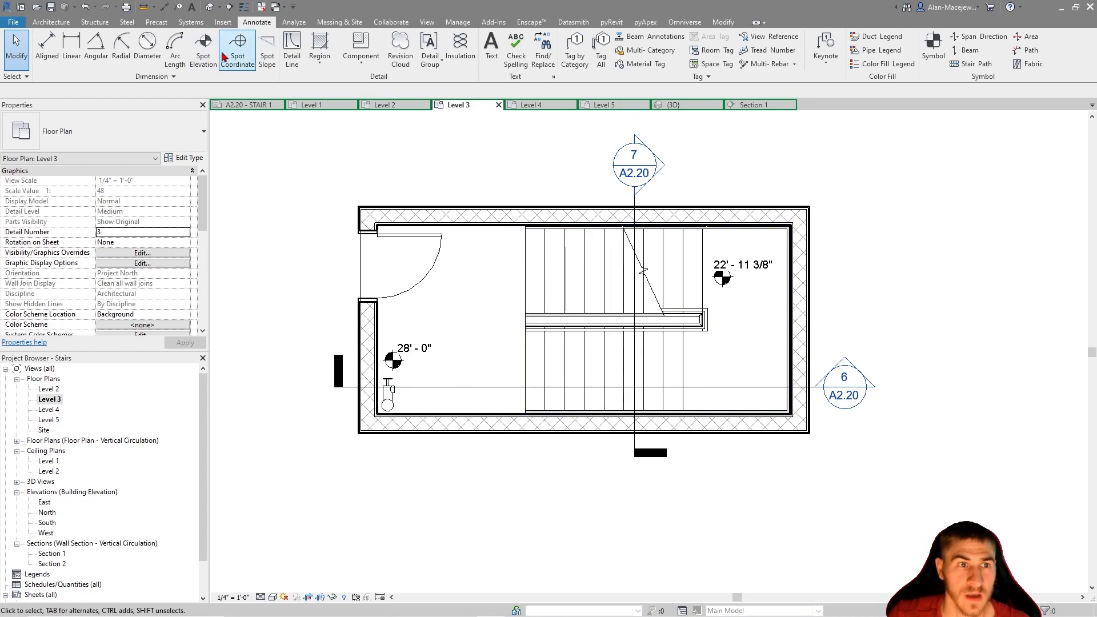
{"action": "left_click", "coordinate": [244, 6]}
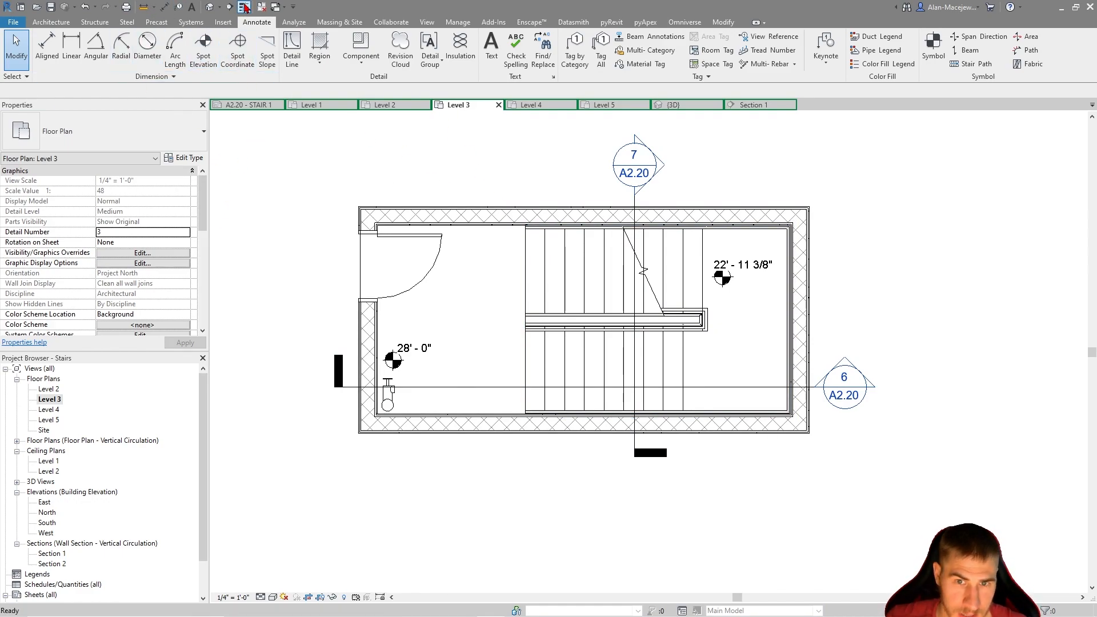
{"action": "scroll", "coordinate": [891, 257], "scroll_direction": "up", "scroll_amount": 5}
{"action": "scroll", "coordinate": [857, 271], "scroll_direction": "up", "scroll_amount": 5}
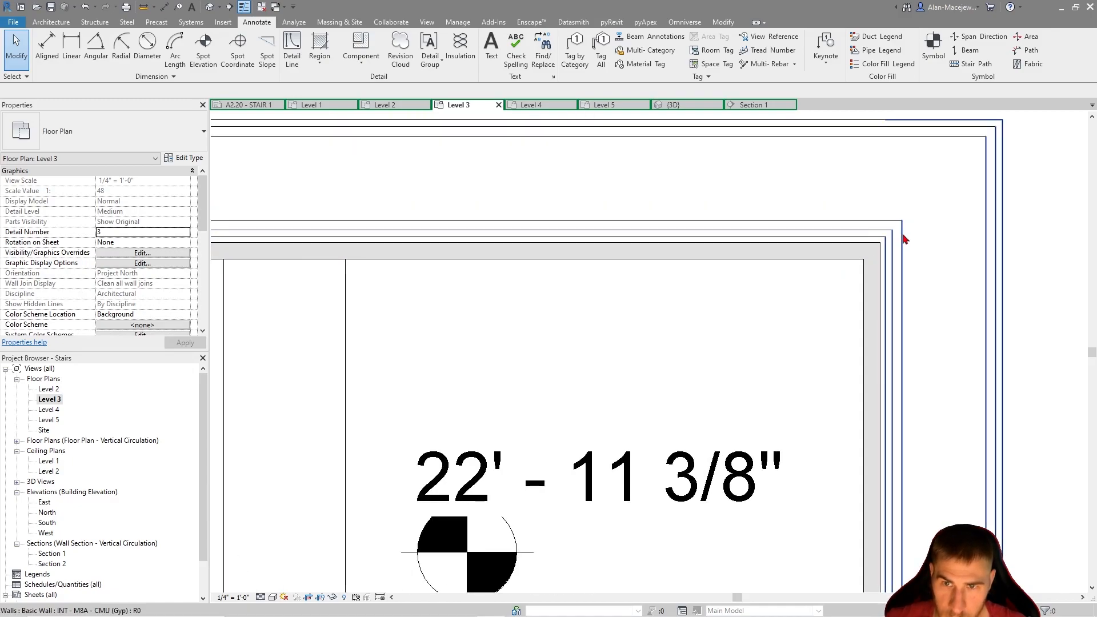
{"action": "scroll", "coordinate": [892, 236], "scroll_direction": "down", "scroll_amount": 4}
{"action": "scroll", "coordinate": [589, 245], "scroll_direction": "down", "scroll_amount": 5}
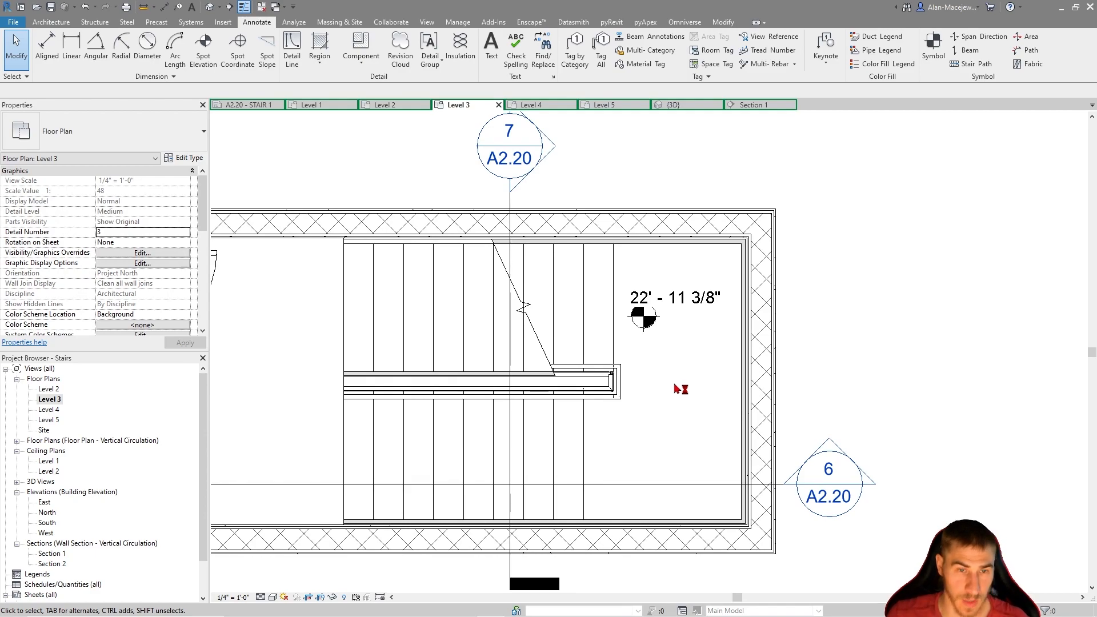
{"action": "scroll", "coordinate": [678, 388], "scroll_direction": "down", "scroll_amount": 1}
Place an aligned dimension string below the stair plan, spanning the lower flight's run and the intermediate landing up to the end wall's inner face
{"action": "left_click", "coordinate": [164, 8]}
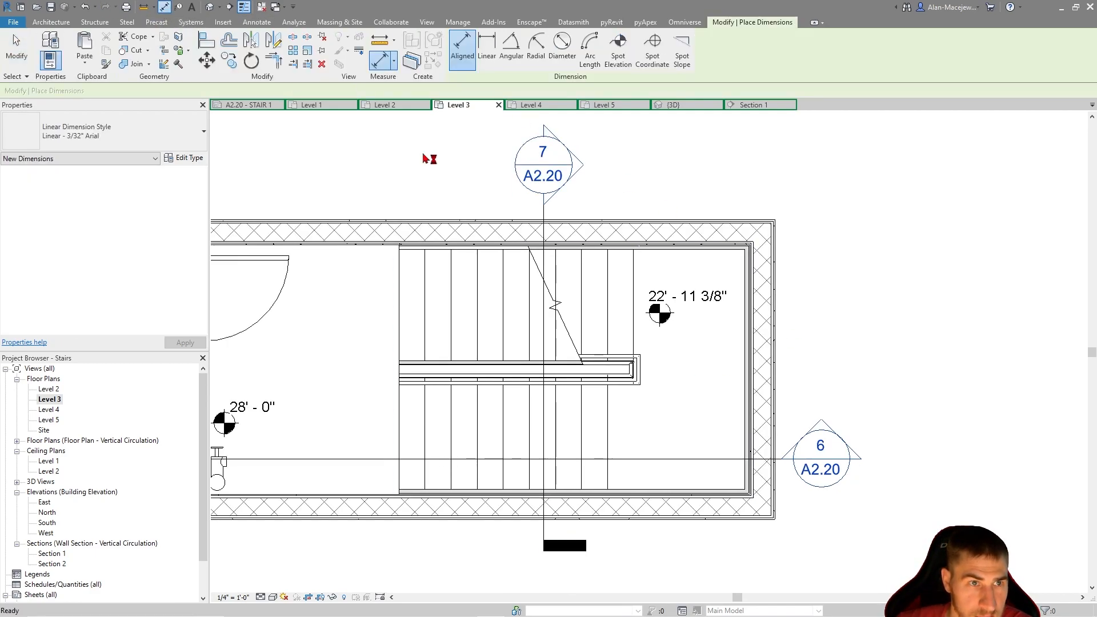
{"action": "middle_click_drag", "start_coordinate": [844, 297], "coordinate": [878, 261]}
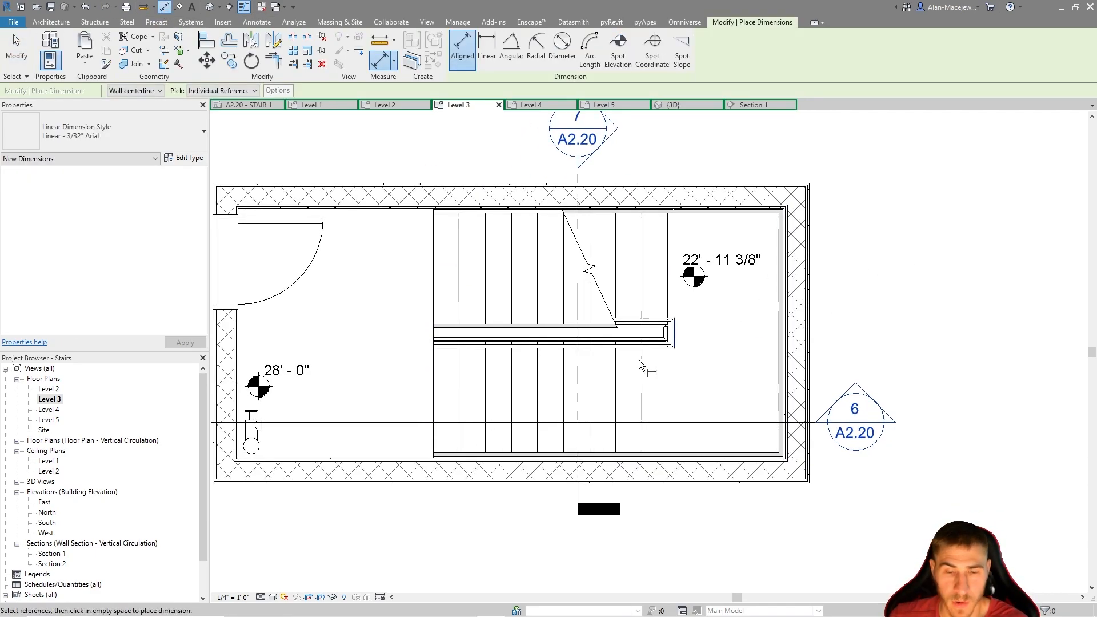
{"action": "scroll", "coordinate": [431, 434], "scroll_direction": "down", "scroll_amount": 2}
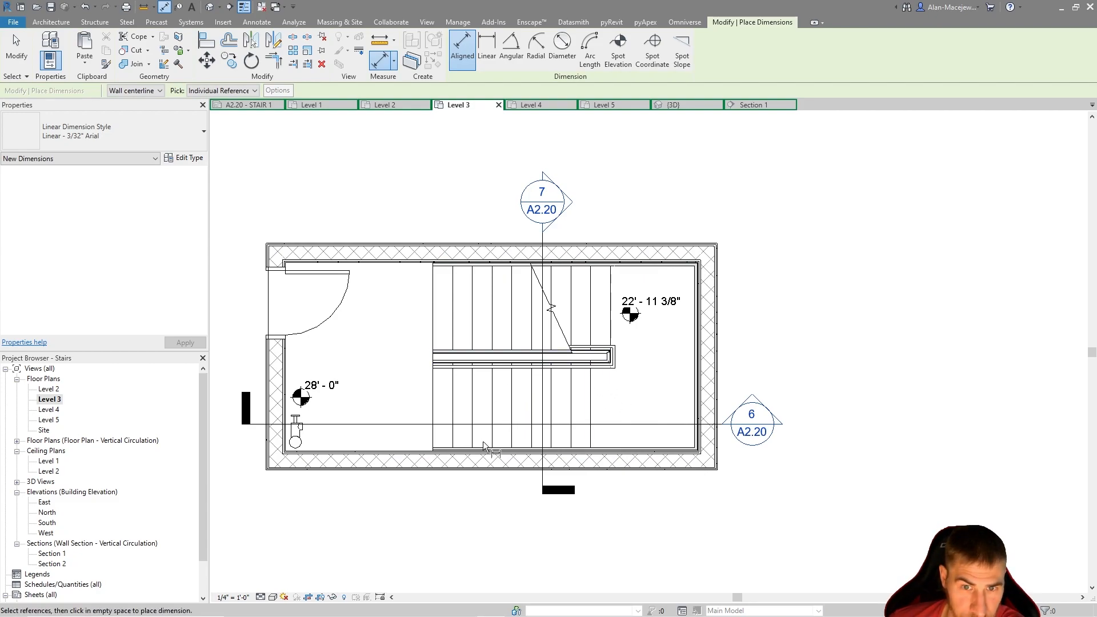
{"action": "middle_click_drag", "start_coordinate": [592, 561], "coordinate": [662, 522]}
{"action": "scroll", "coordinate": [570, 456], "scroll_direction": "up", "scroll_amount": 2}
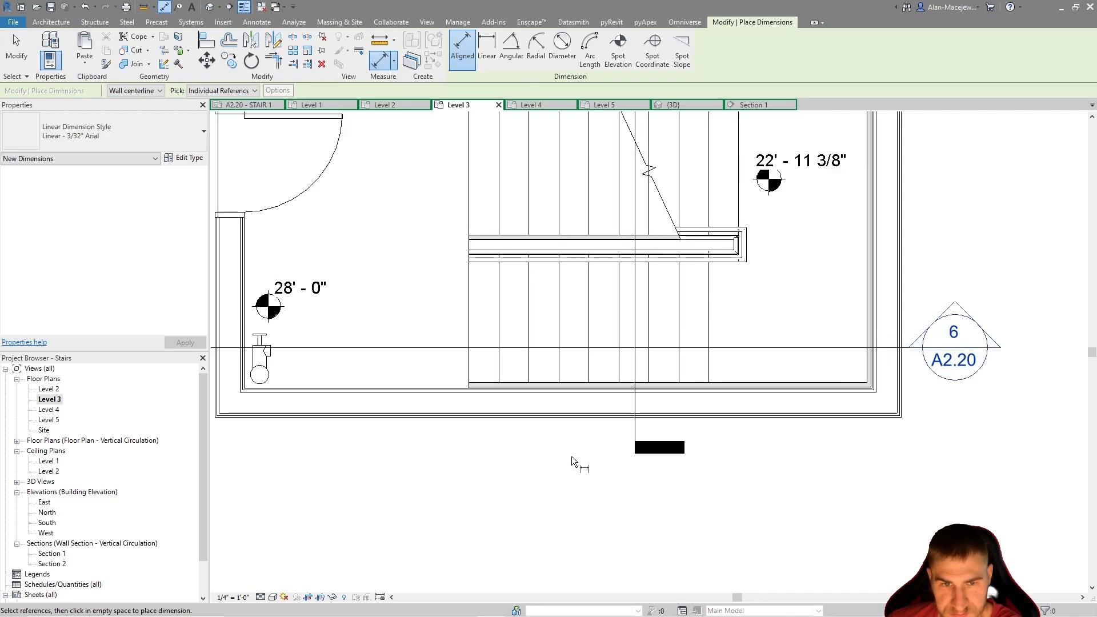
{"action": "left_click", "coordinate": [468, 312]}
{"action": "left_click", "coordinate": [709, 320]}
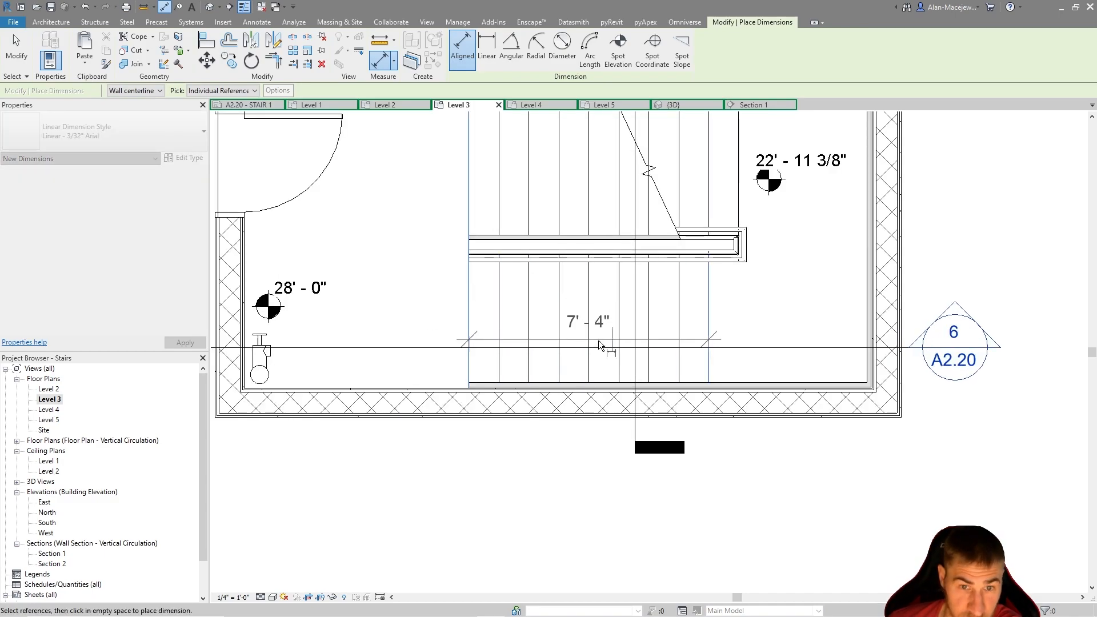
{"action": "scroll", "coordinate": [704, 334], "scroll_direction": "up", "scroll_amount": 1}
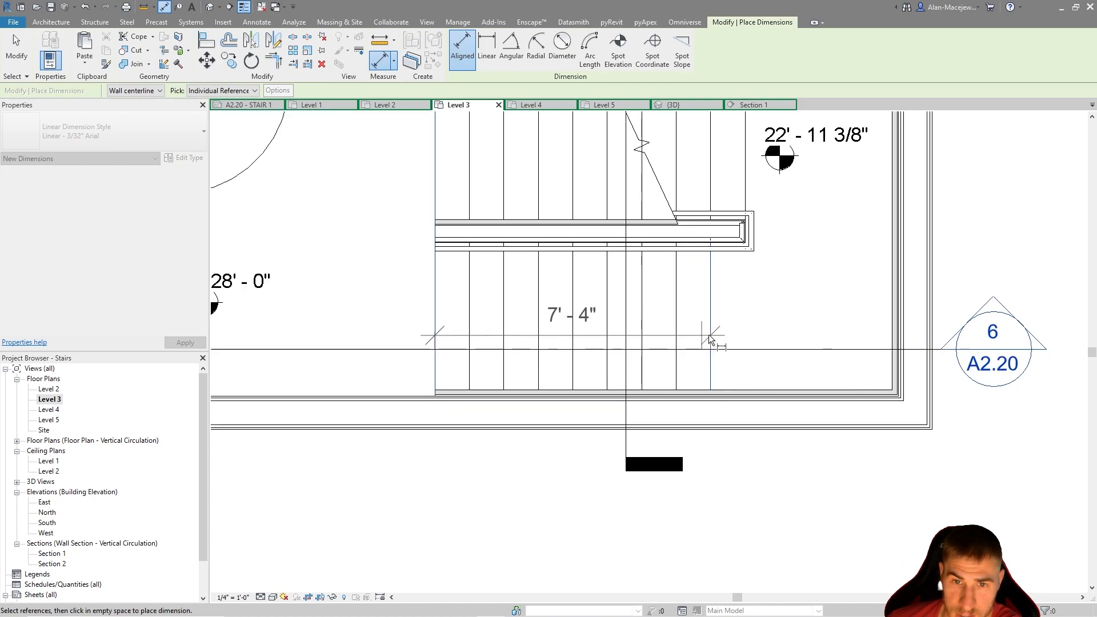
{"action": "scroll", "coordinate": [895, 354], "scroll_direction": "up", "scroll_amount": 4}
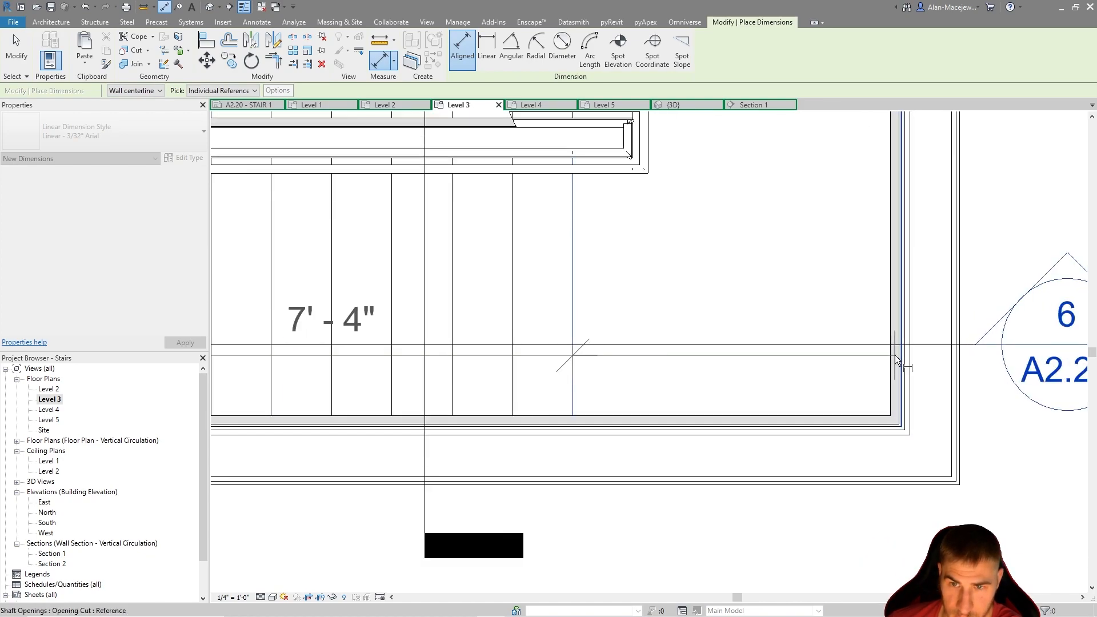
{"action": "scroll", "coordinate": [897, 295], "scroll_direction": "up", "scroll_amount": 6}
{"action": "left_click", "coordinate": [896, 308]}
{"action": "scroll", "coordinate": [839, 364], "scroll_direction": "down", "scroll_amount": 8}
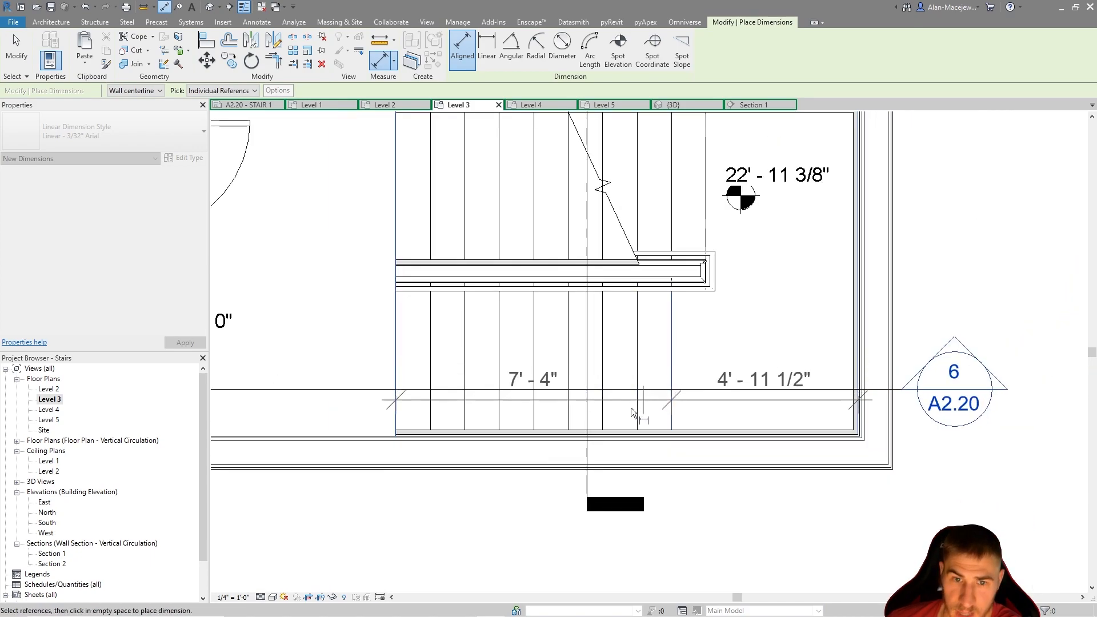
{"action": "left_click", "coordinate": [585, 543]}
{"action": "scroll", "coordinate": [657, 525], "scroll_direction": "down", "scroll_amount": 3}
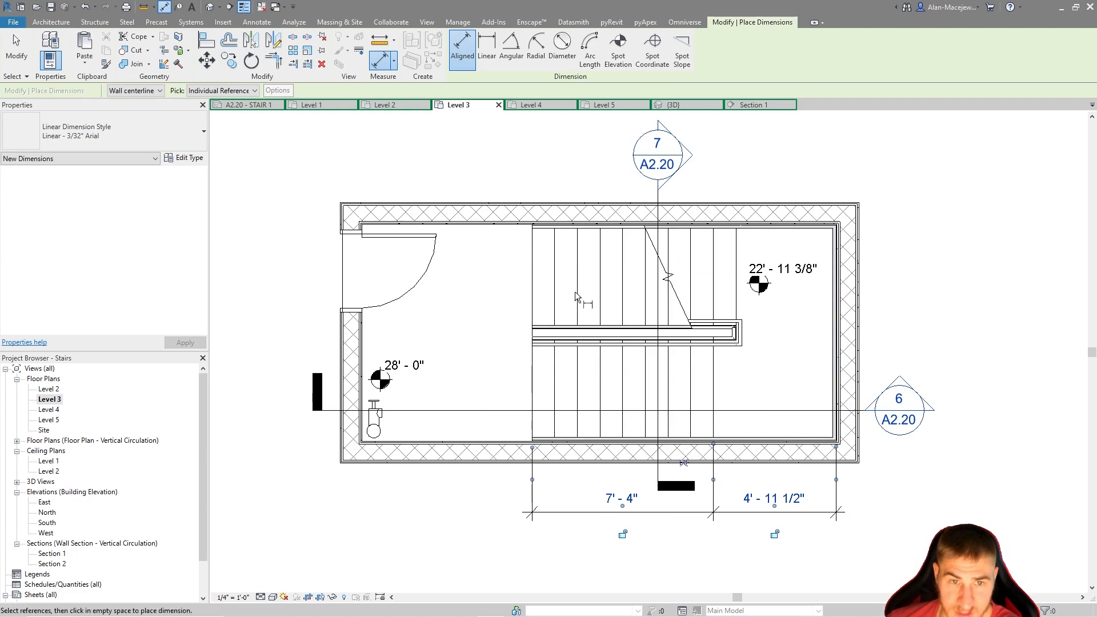
Place a matching aligned dimension string above the plan, spanning the upper flight's run and the landing depth to the end wall
{"action": "left_click", "coordinate": [535, 269]}
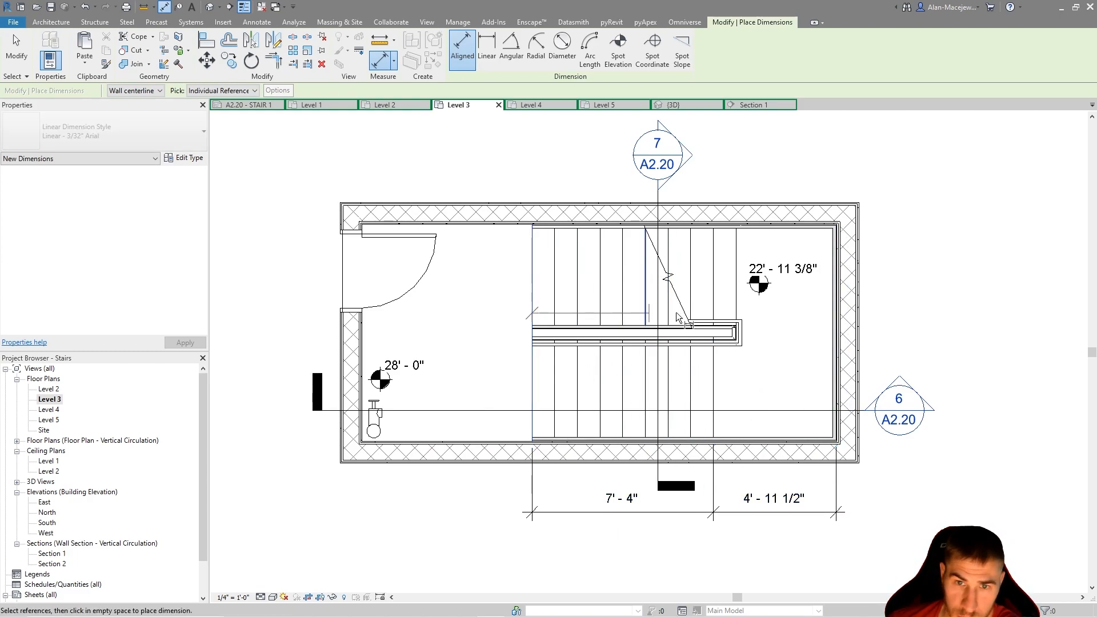
{"action": "left_click", "coordinate": [738, 289]}
{"action": "left_click", "coordinate": [836, 284]}
{"action": "scroll", "coordinate": [794, 283], "scroll_direction": "up", "scroll_amount": 1}
{"action": "middle_click_drag", "start_coordinate": [794, 283], "coordinate": [815, 431]}
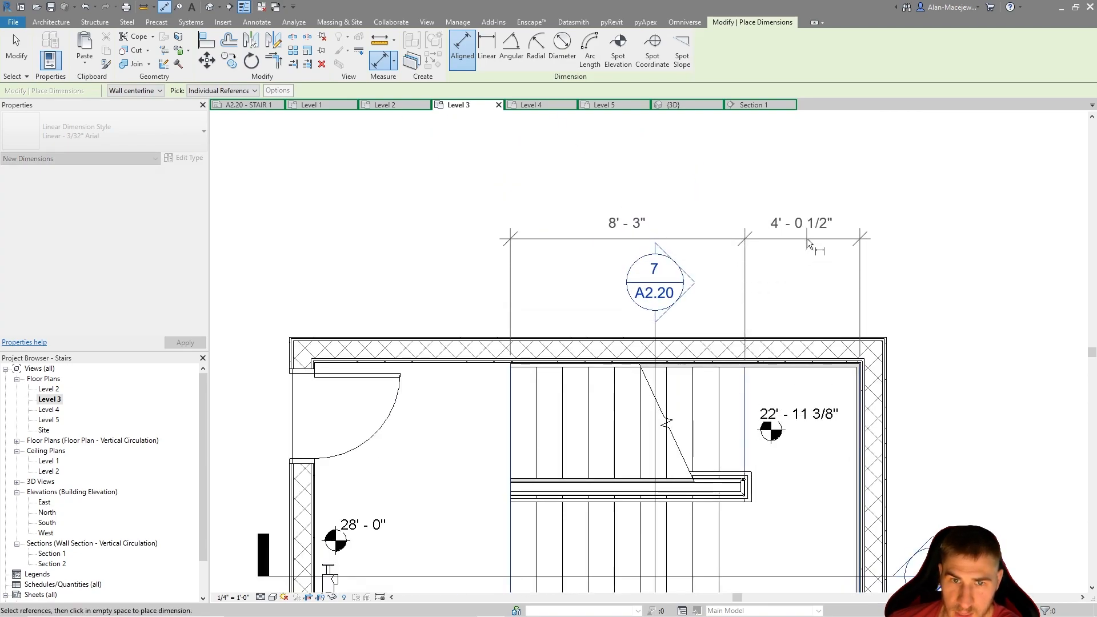
{"action": "left_click", "coordinate": [806, 238]}
{"action": "scroll", "coordinate": [838, 359], "scroll_direction": "down", "scroll_amount": 1}
{"action": "middle_click_drag", "start_coordinate": [838, 359], "coordinate": [837, 349]}
{"action": "scroll", "coordinate": [837, 350], "scroll_direction": "down", "scroll_amount": 1}
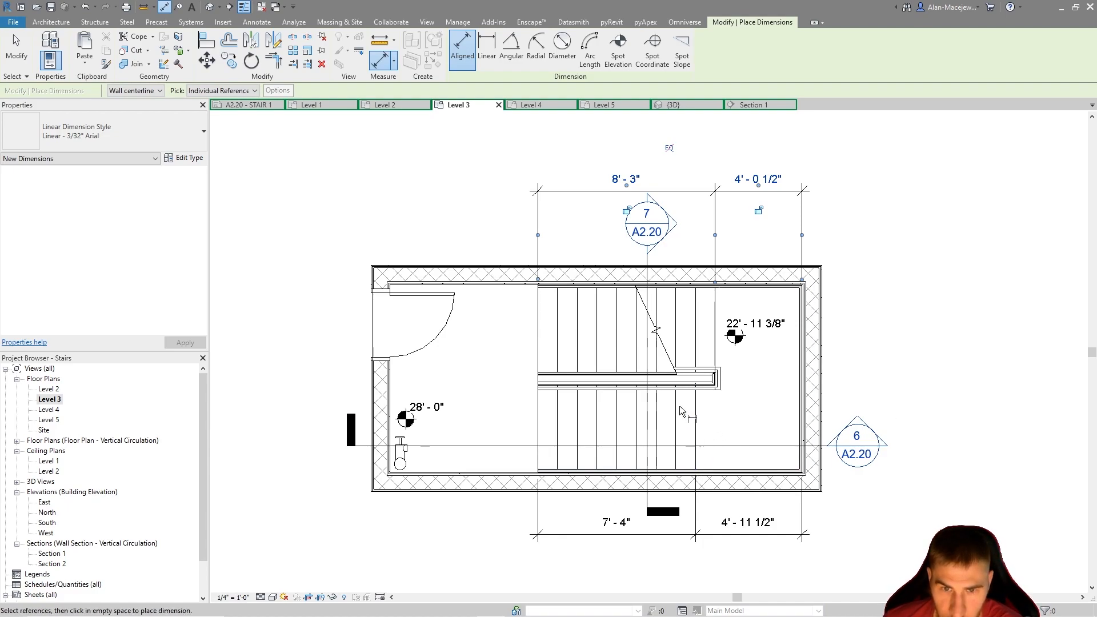
{"action": "scroll", "coordinate": [749, 462], "scroll_direction": "up", "scroll_amount": 8}
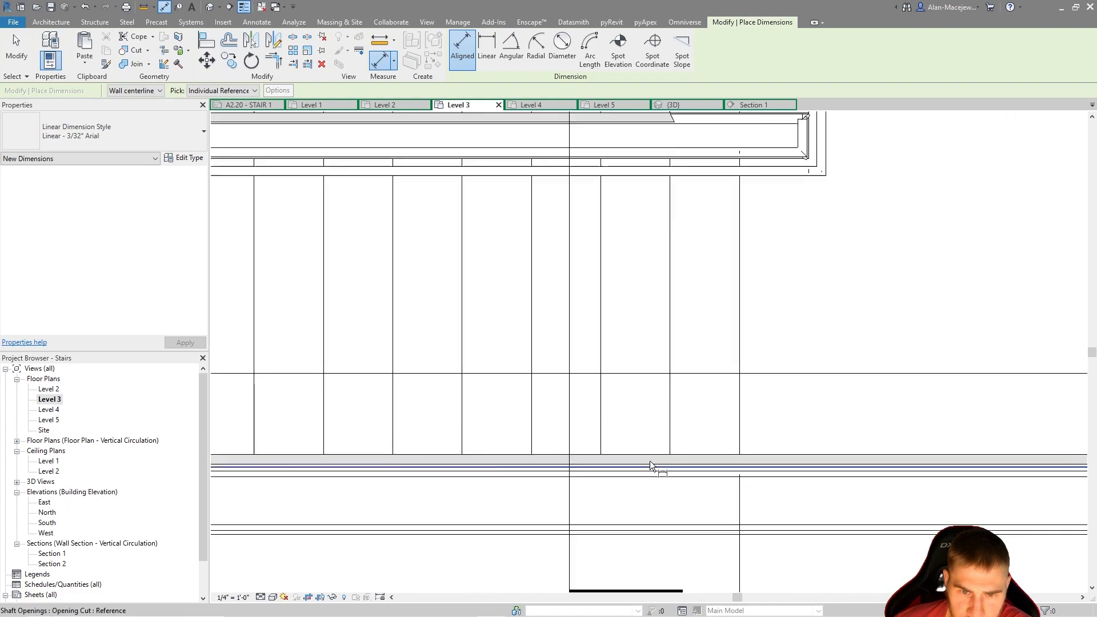
{"action": "scroll", "coordinate": [651, 487], "scroll_direction": "down", "scroll_amount": 5}
{"action": "key", "text": "Escape"}
{"action": "key", "text": "Escape"}
Override the graphics of the center guardrail by element in this view, with surface transparency at 100
{"action": "scroll", "coordinate": [706, 223], "scroll_direction": "up", "scroll_amount": 4}
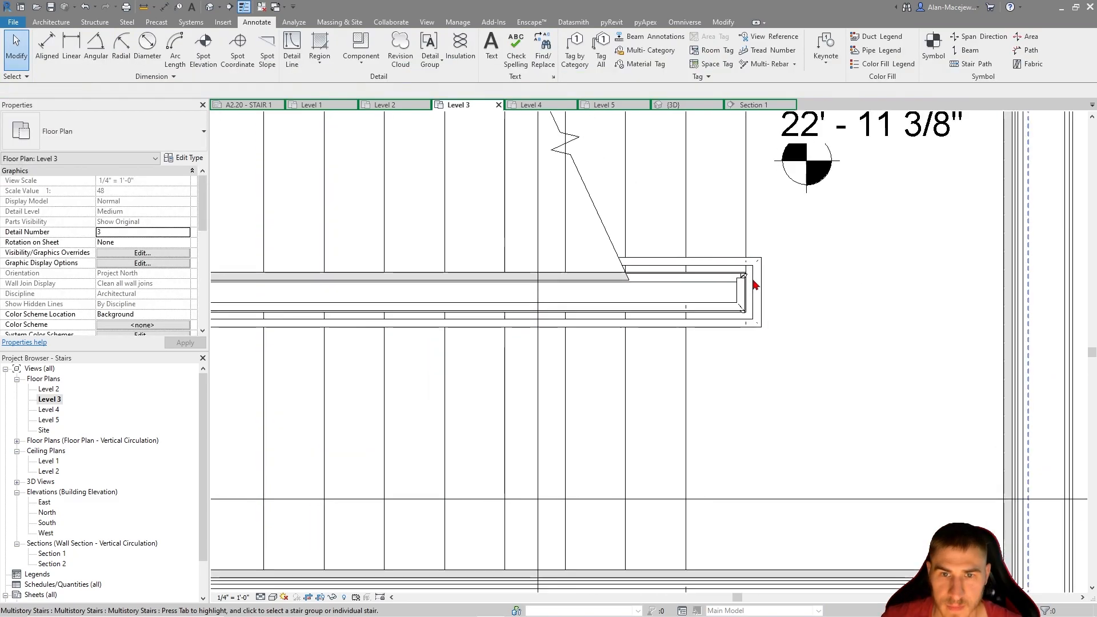
{"action": "scroll", "coordinate": [685, 299], "scroll_direction": "up", "scroll_amount": 1}
{"action": "left_click", "coordinate": [805, 317]}
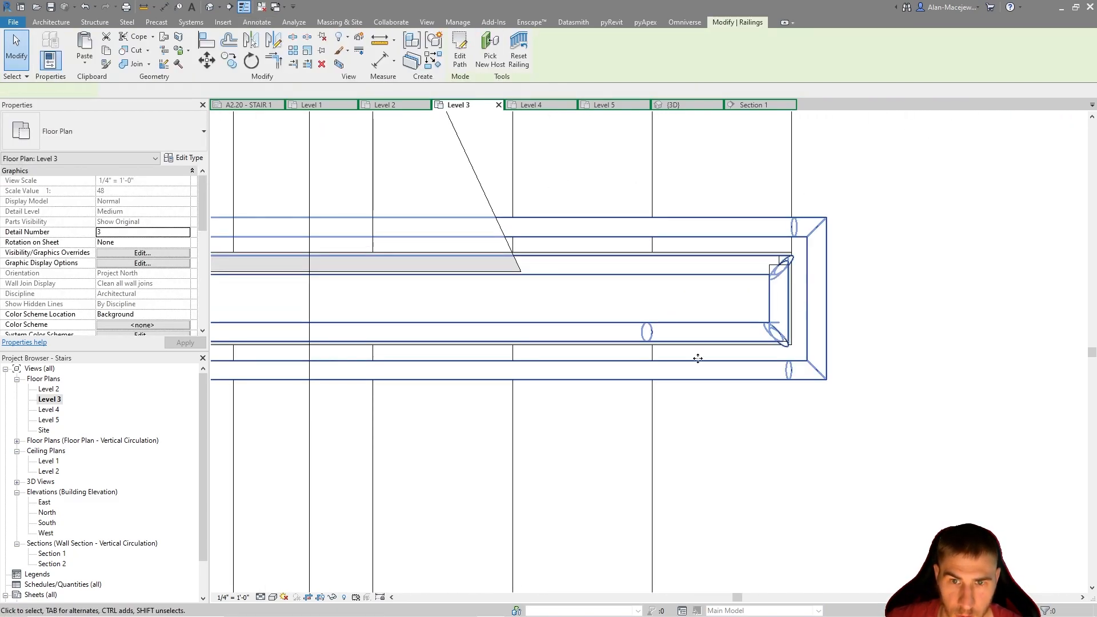
{"action": "scroll", "coordinate": [771, 309], "scroll_direction": "down", "scroll_amount": 2}
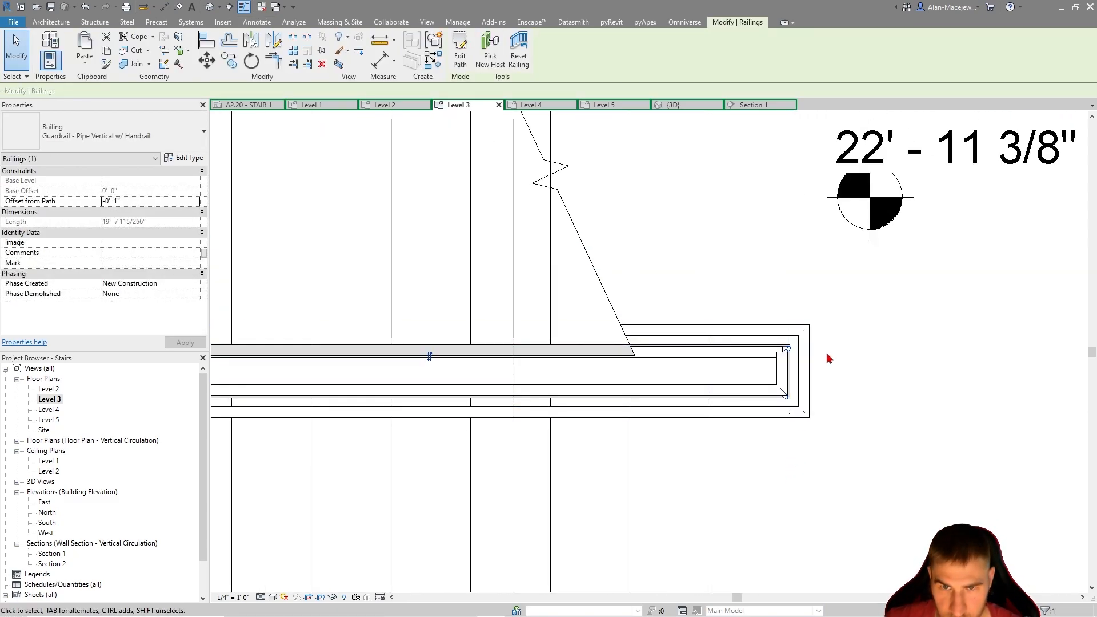
{"action": "left_click", "coordinate": [343, 51]}
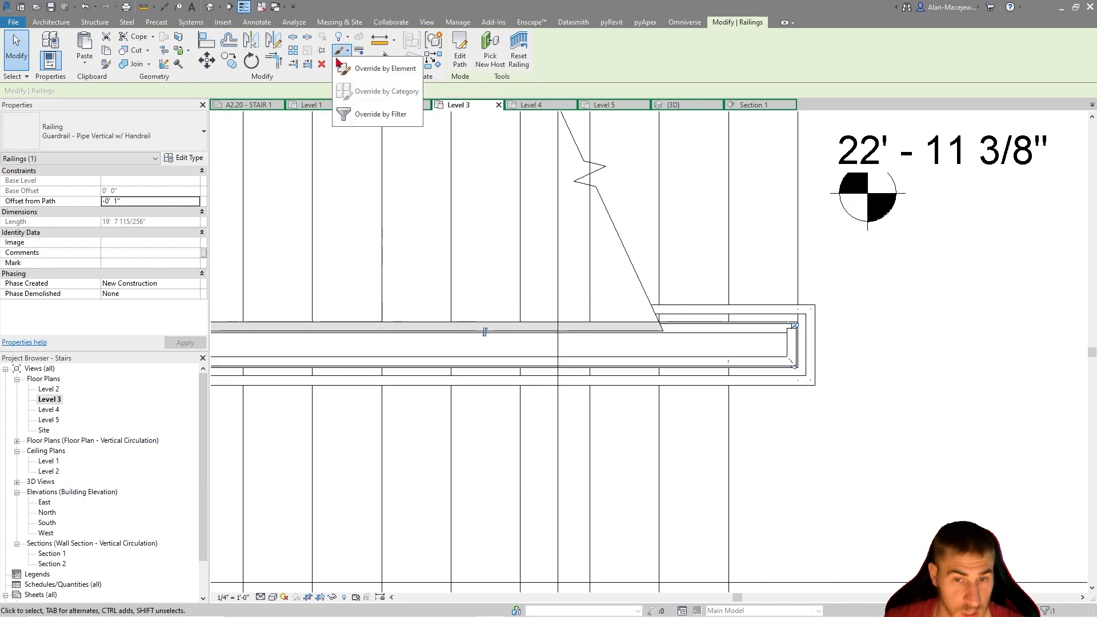
{"action": "left_click", "coordinate": [366, 69]}
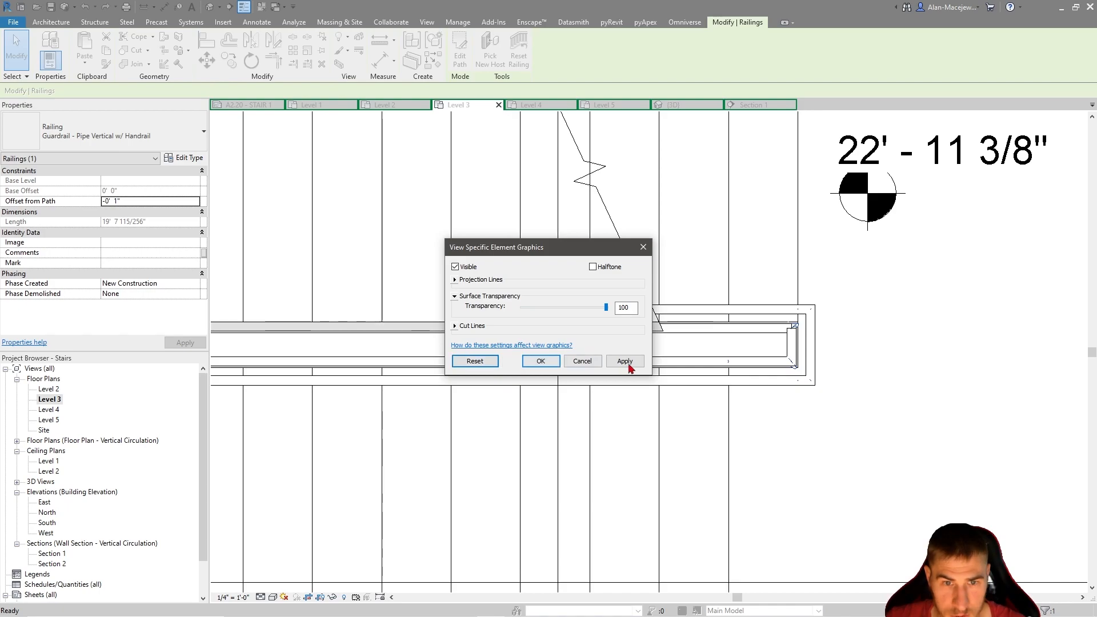
{"action": "left_click", "coordinate": [625, 361]}
{"action": "key", "text": "Return"}
{"action": "scroll", "coordinate": [722, 360], "scroll_direction": "up", "scroll_amount": 3}
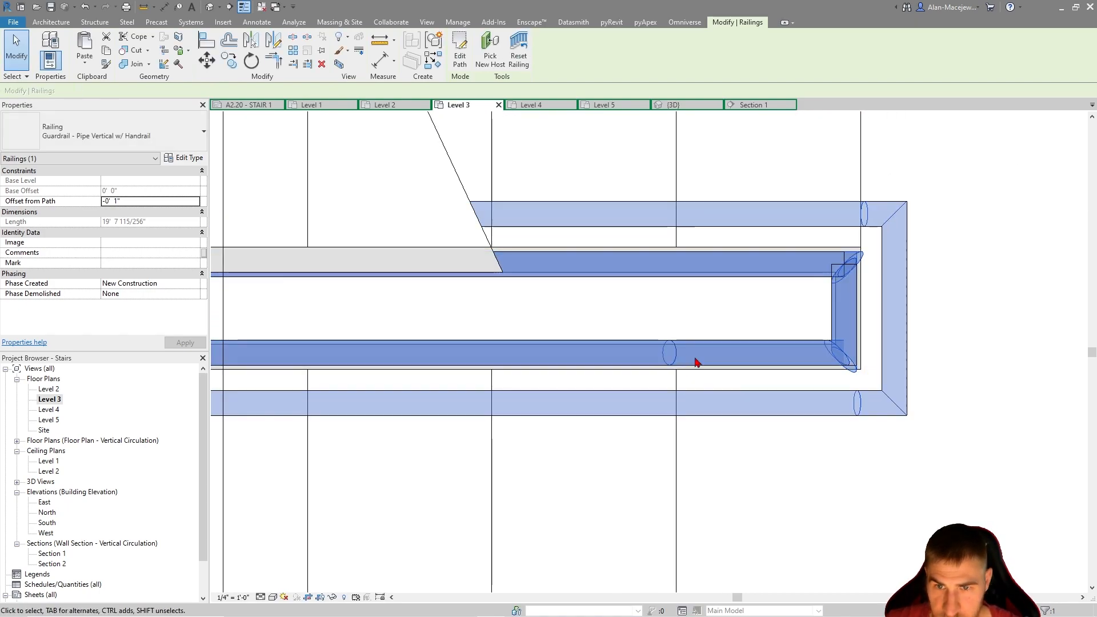
{"action": "scroll", "coordinate": [696, 362], "scroll_direction": "down", "scroll_amount": 1}
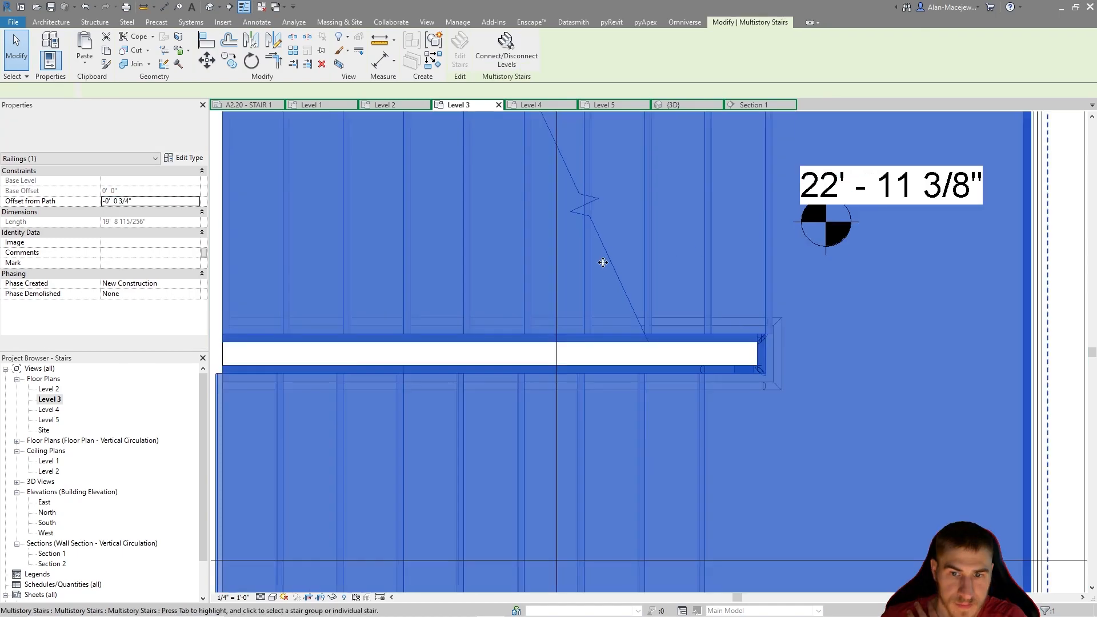
{"action": "scroll", "coordinate": [604, 261], "scroll_direction": "down", "scroll_amount": 2}
{"action": "left_click", "coordinate": [759, 335]}
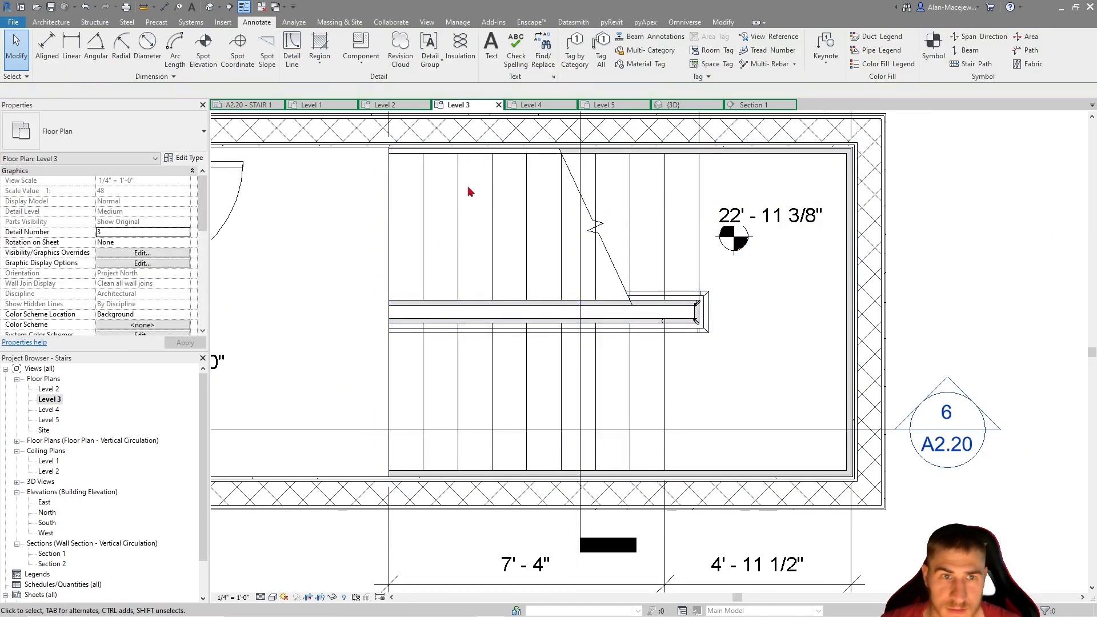
Add an aligned dimension for the lower flight's width, from the lower wall to the stair's inner edge, placed outside the landing's end wall
{"action": "left_click", "coordinate": [179, 6]}
{"action": "scroll", "coordinate": [735, 477], "scroll_direction": "up", "scroll_amount": 2}
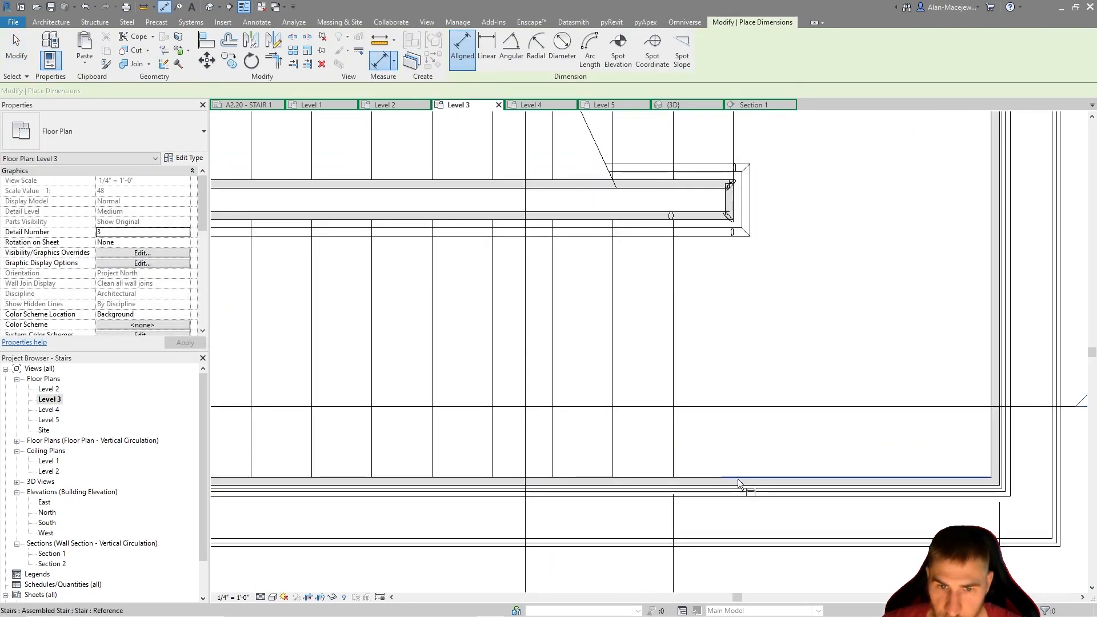
{"action": "left_click", "coordinate": [736, 486]}
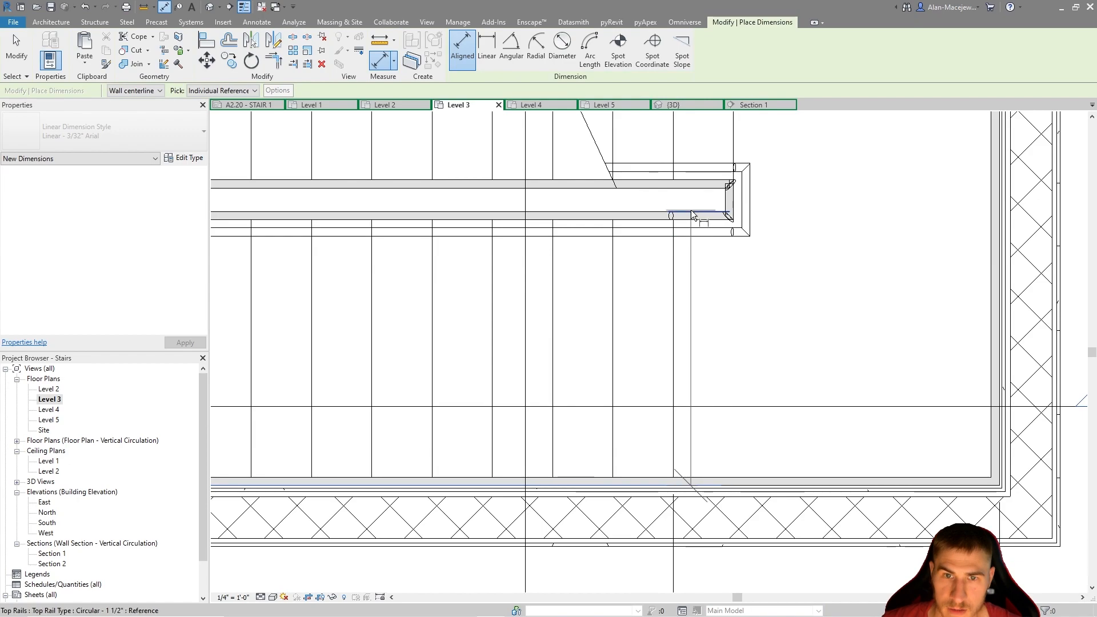
{"action": "middle_click_drag", "start_coordinate": [691, 211], "coordinate": [693, 392]}
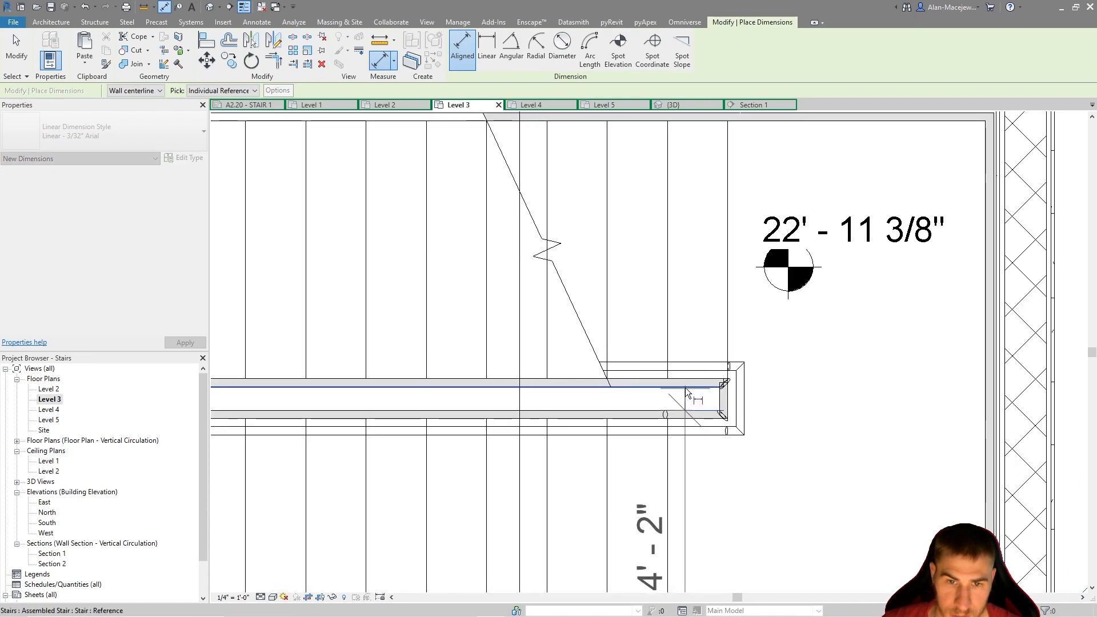
{"action": "left_click", "coordinate": [685, 387]}
{"action": "scroll", "coordinate": [732, 283], "scroll_direction": "down", "scroll_amount": 3}
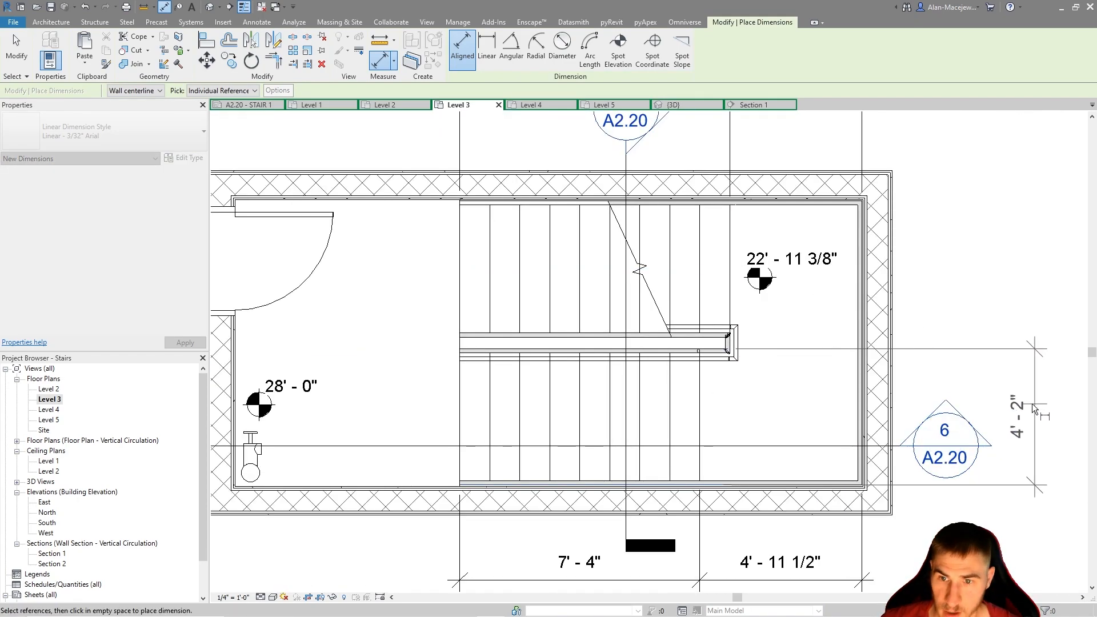
Dimension the upper flight's width from its inner edge to the upper wall, aligned with the lower flight's width dimension
{"action": "scroll", "coordinate": [760, 267], "scroll_direction": "up", "scroll_amount": 3}
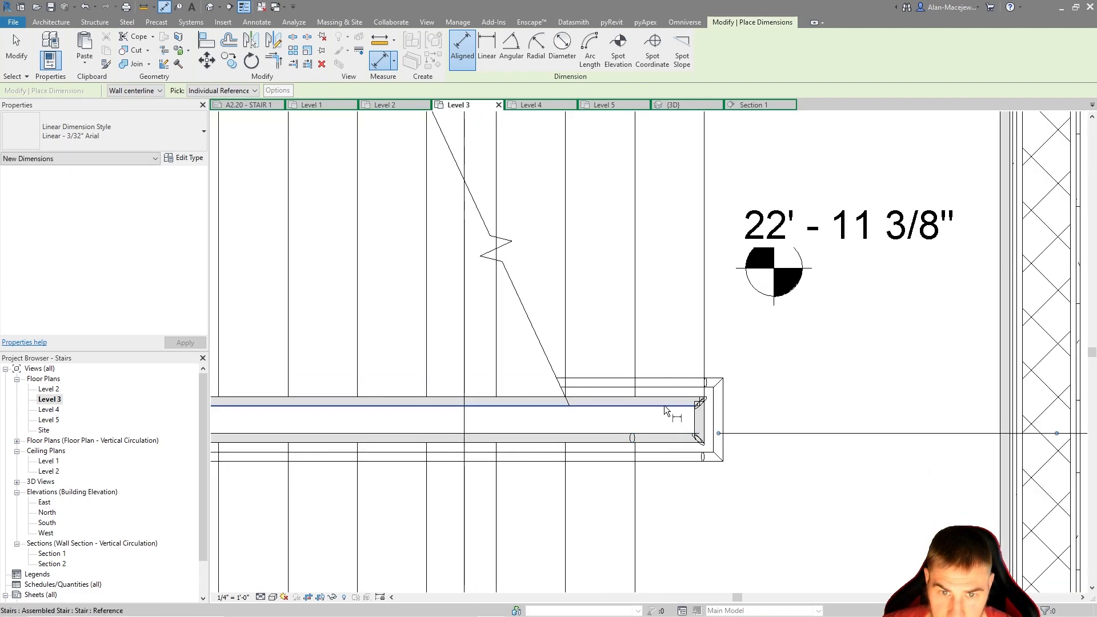
{"action": "left_click", "coordinate": [666, 403]}
{"action": "scroll", "coordinate": [666, 404], "scroll_direction": "down", "scroll_amount": 2}
{"action": "left_click", "coordinate": [664, 230]}
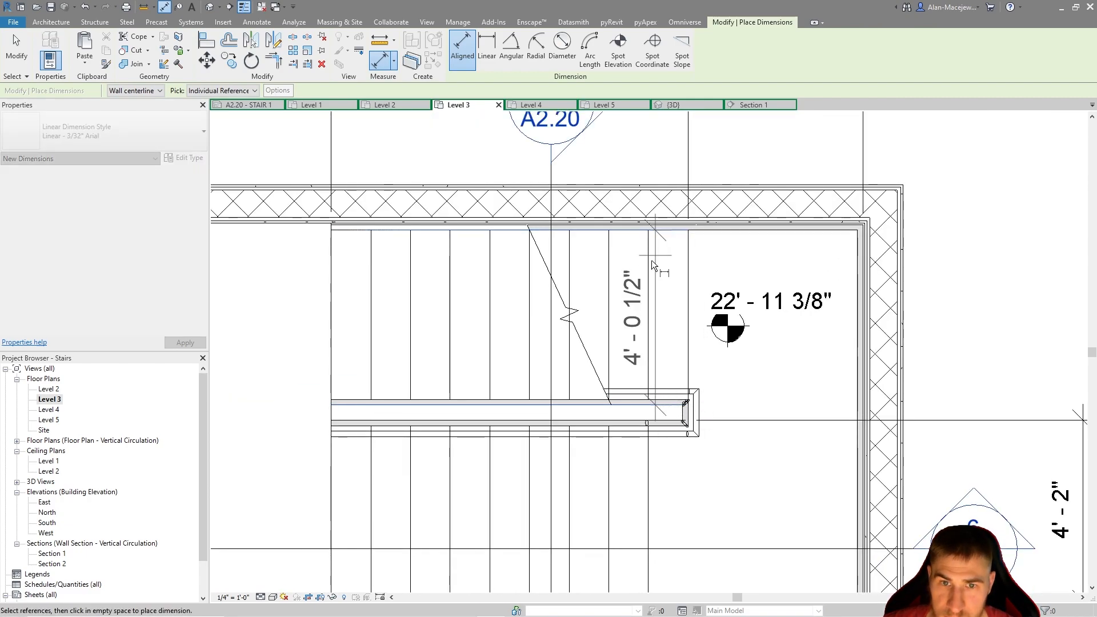
{"action": "scroll", "coordinate": [662, 226], "scroll_direction": "up", "scroll_amount": 3}
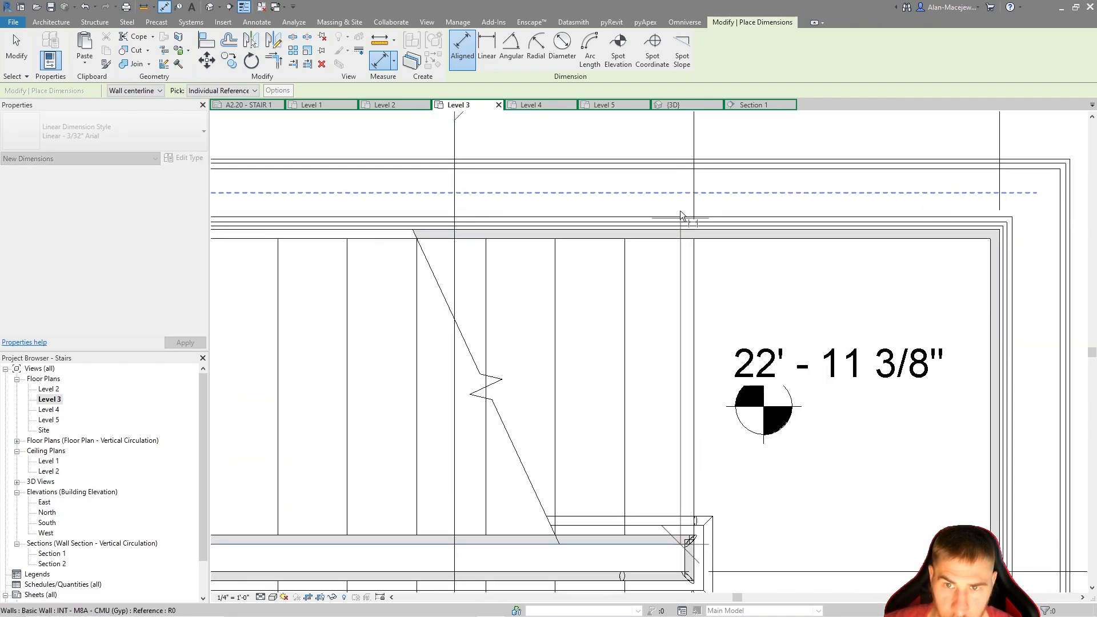
{"action": "left_click", "coordinate": [660, 235]}
{"action": "scroll", "coordinate": [666, 191], "scroll_direction": "down", "scroll_amount": 6}
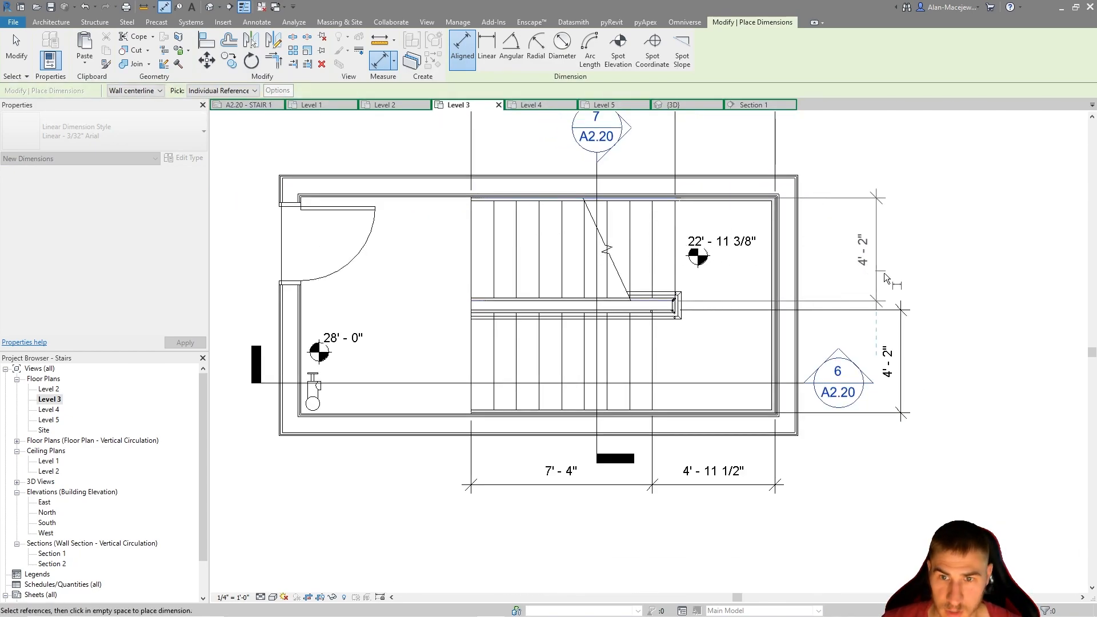
{"action": "left_click", "coordinate": [900, 277]}
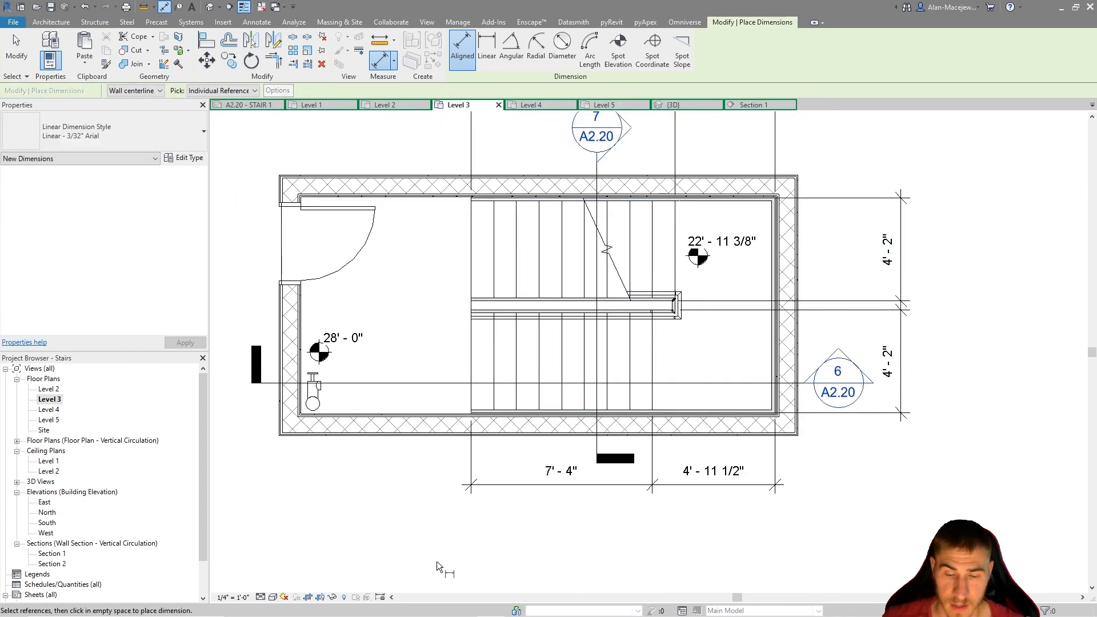
{"action": "middle_click_drag", "start_coordinate": [632, 539], "coordinate": [642, 541]}
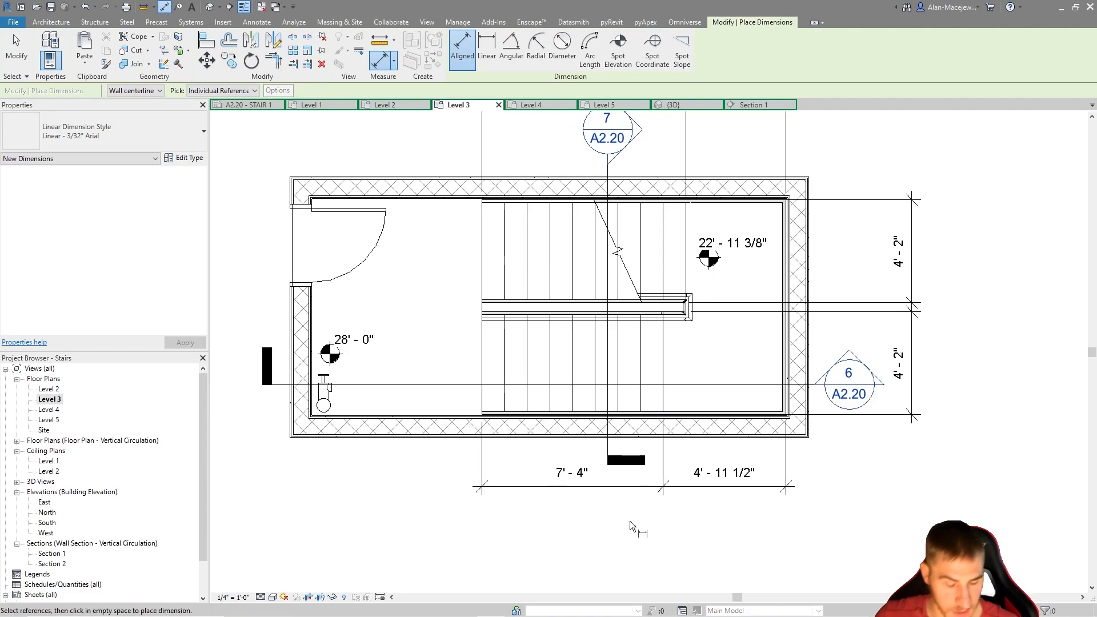
{"action": "key", "text": "Escape"}
{"action": "key", "text": "Escape"}
{"action": "middle_click_drag", "start_coordinate": [602, 501], "coordinate": [648, 544]}
{"action": "middle_click_drag", "start_coordinate": [726, 525], "coordinate": [758, 512]}
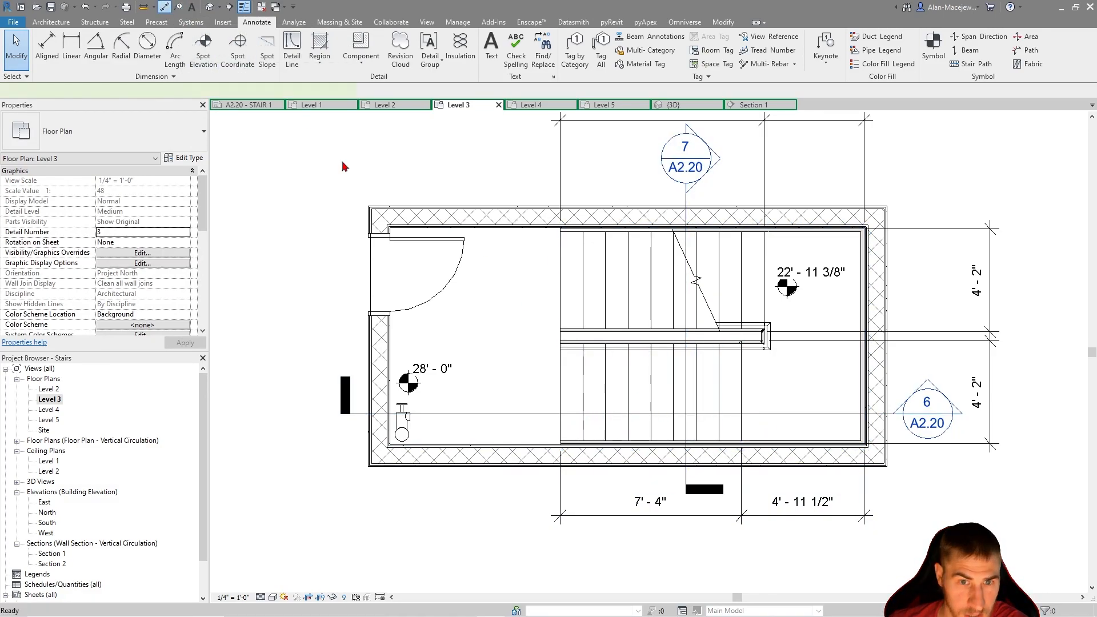
{"action": "left_click", "coordinate": [163, 7]}
{"action": "scroll", "coordinate": [509, 382], "scroll_direction": "up", "scroll_amount": 2}
{"action": "left_click", "coordinate": [523, 376]}
{"action": "left_click", "coordinate": [536, 375]}
{"action": "left_click", "coordinate": [577, 370]}
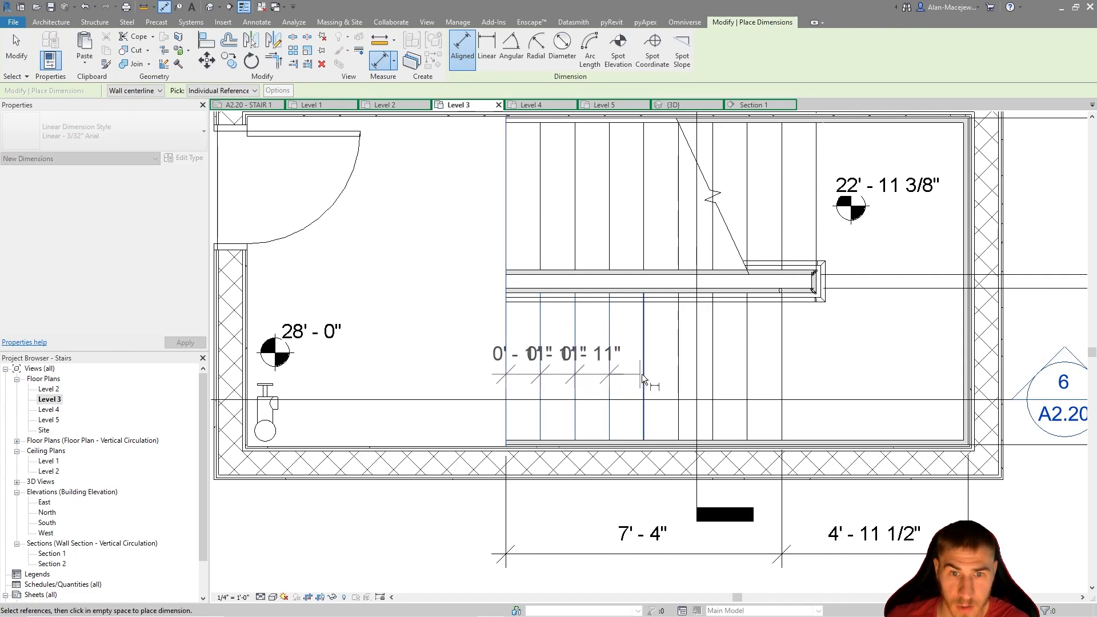
{"action": "key", "text": "Escape"}
{"action": "key", "text": "Escape"}
{"action": "scroll", "coordinate": [580, 409], "scroll_direction": "down", "scroll_amount": 2}
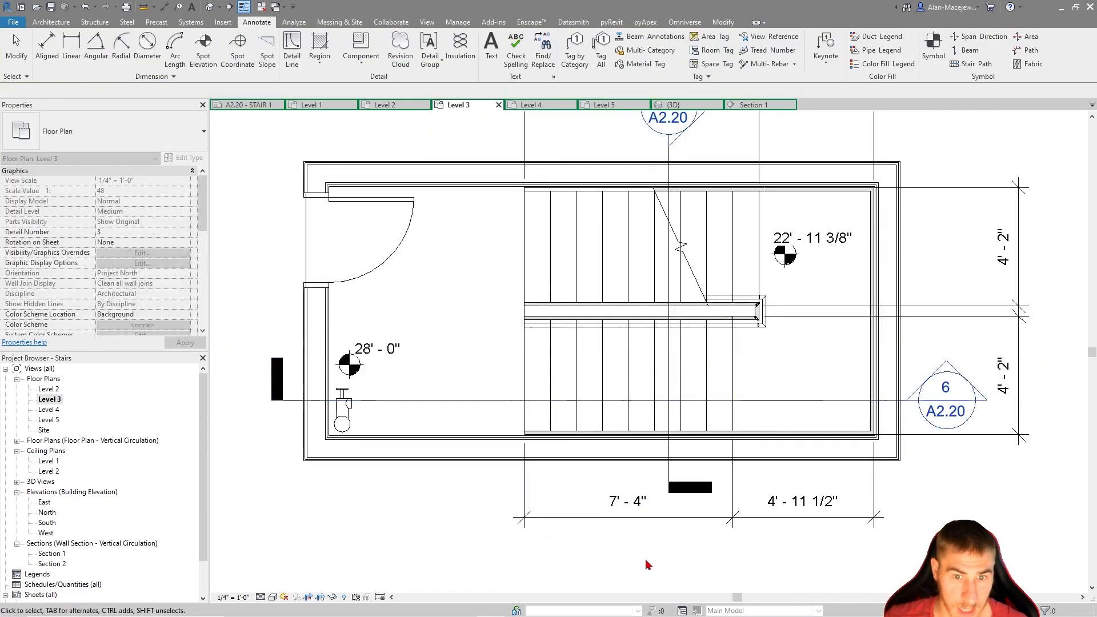
{"action": "middle_click_drag", "start_coordinate": [594, 518], "coordinate": [516, 512]}
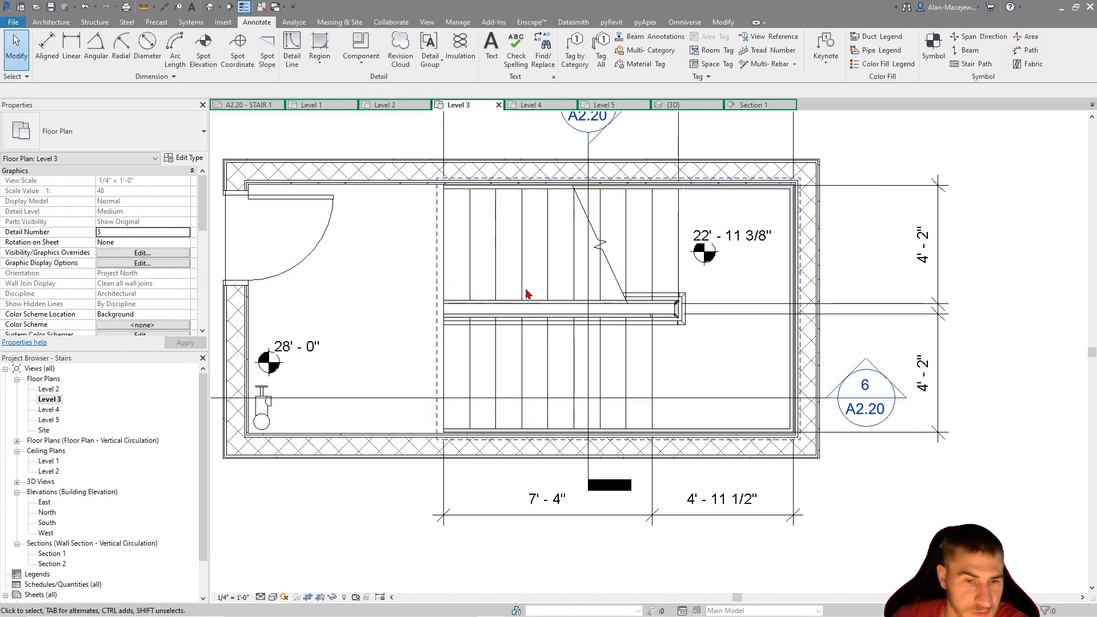
{"action": "scroll", "coordinate": [834, 259], "scroll_direction": "down", "scroll_amount": 2}
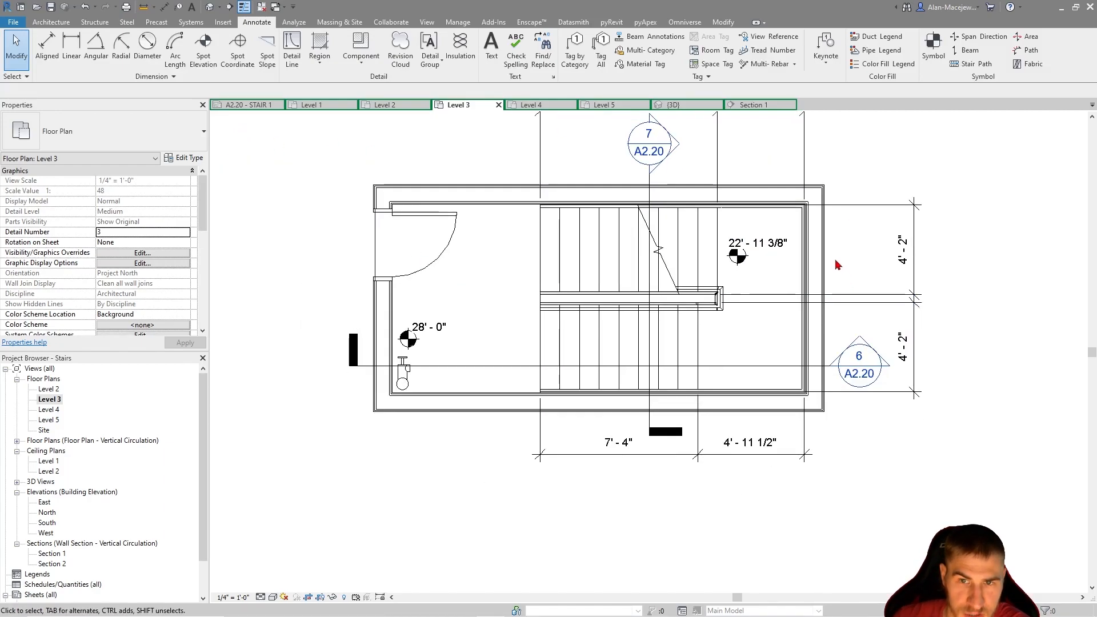
{"action": "middle_click_drag", "start_coordinate": [865, 238], "coordinate": [845, 255]}
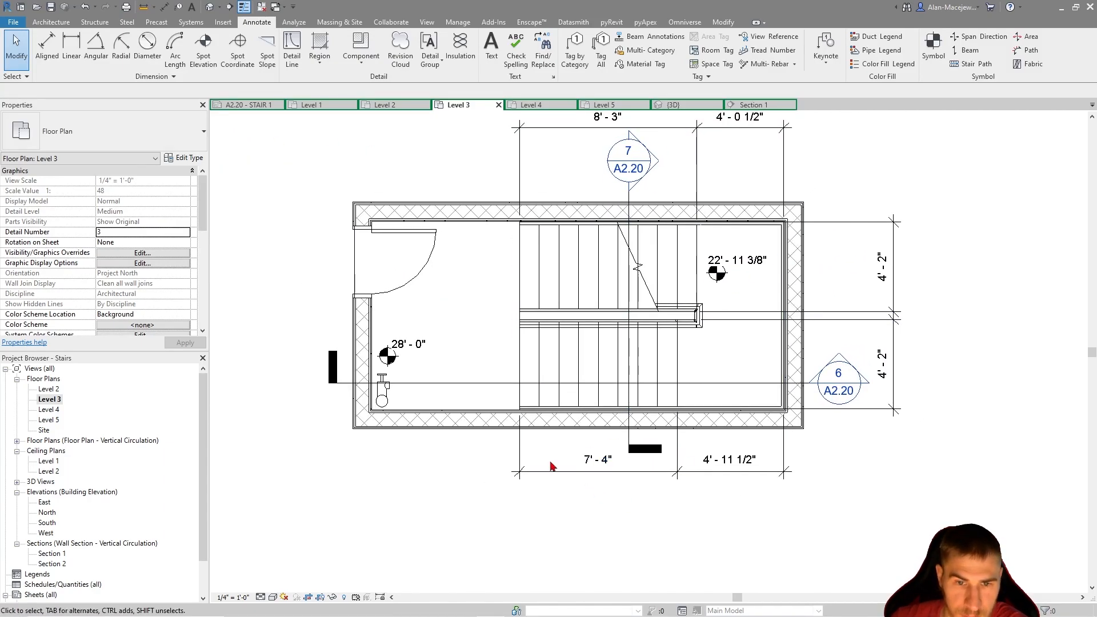
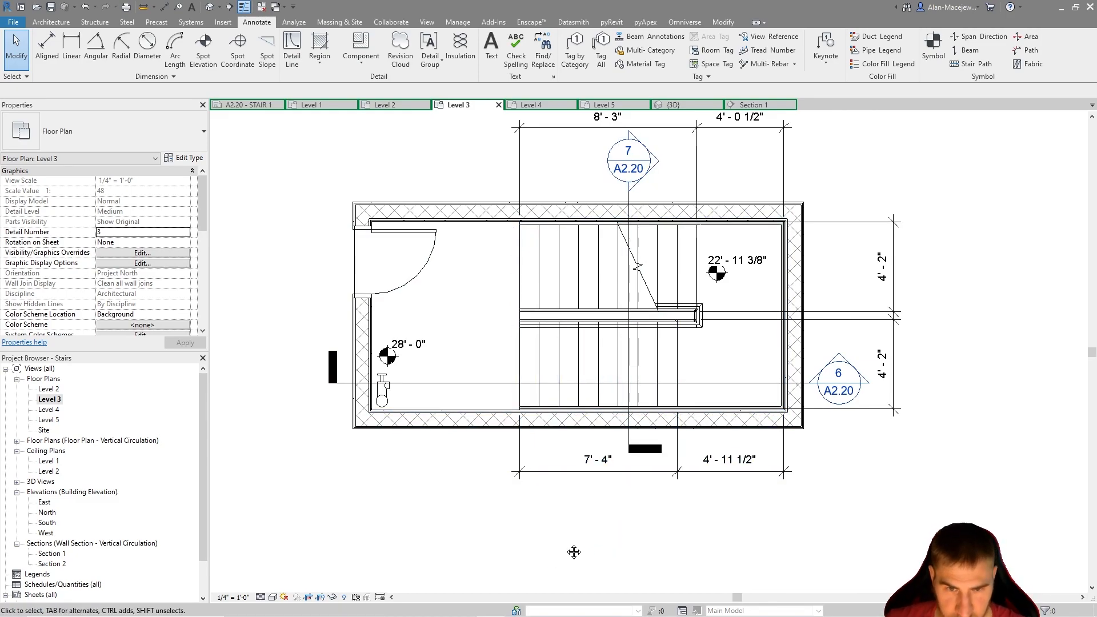
{"action": "scroll", "coordinate": [626, 455], "scroll_direction": "up", "scroll_amount": 3}
{"action": "left_click", "coordinate": [588, 474]}
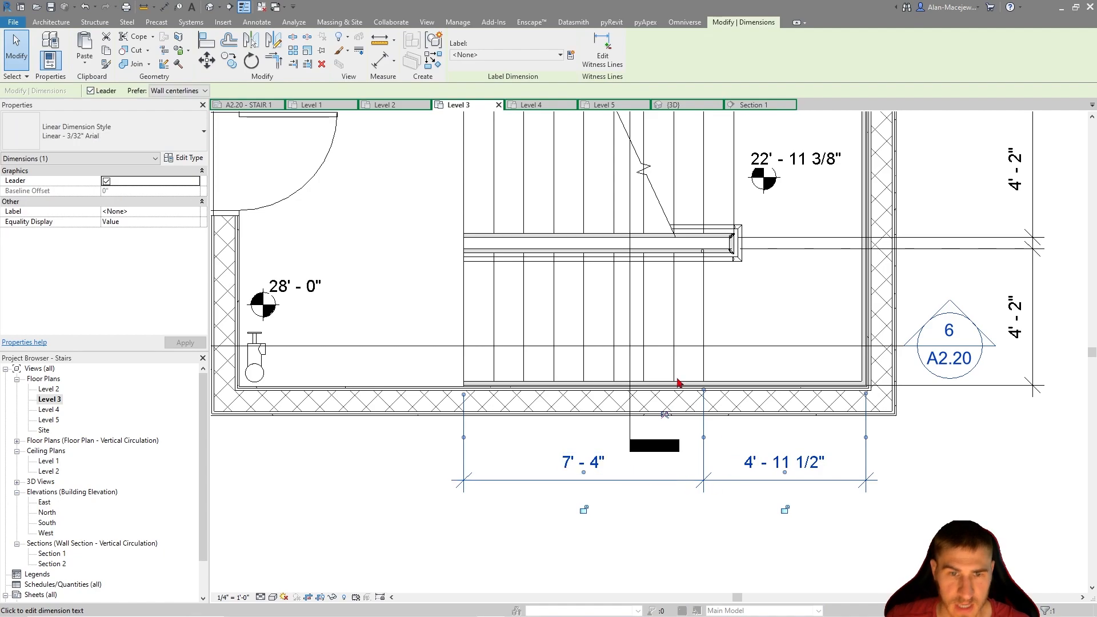
{"action": "left_click", "coordinate": [582, 462]}
{"action": "left_click_drag", "start_coordinate": [578, 166], "coordinate": [577, 165]}
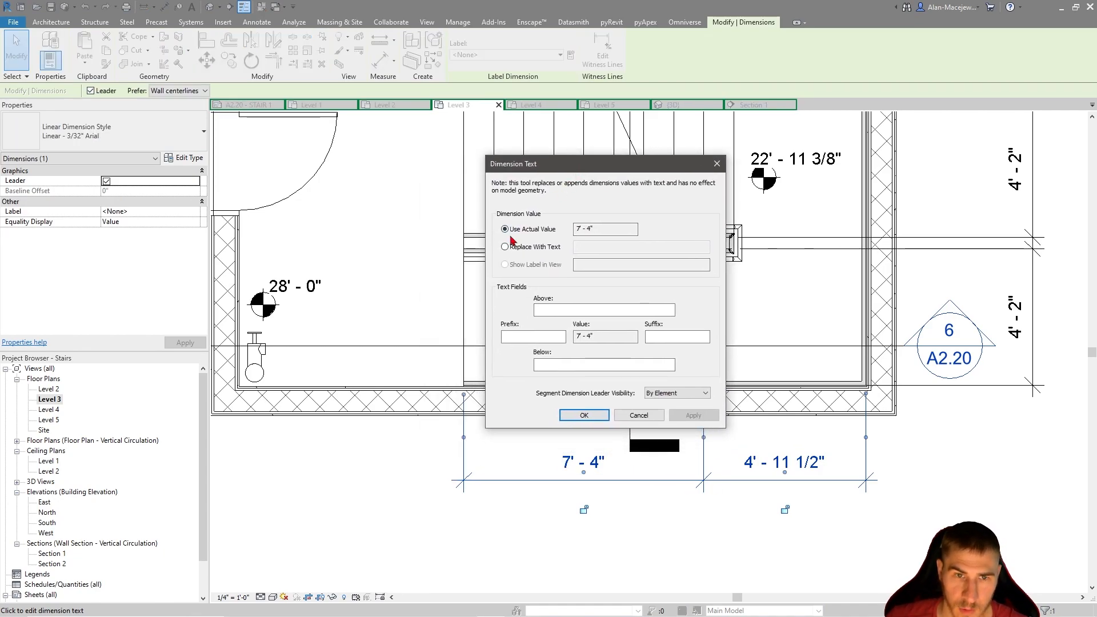
{"action": "left_click", "coordinate": [524, 250]}
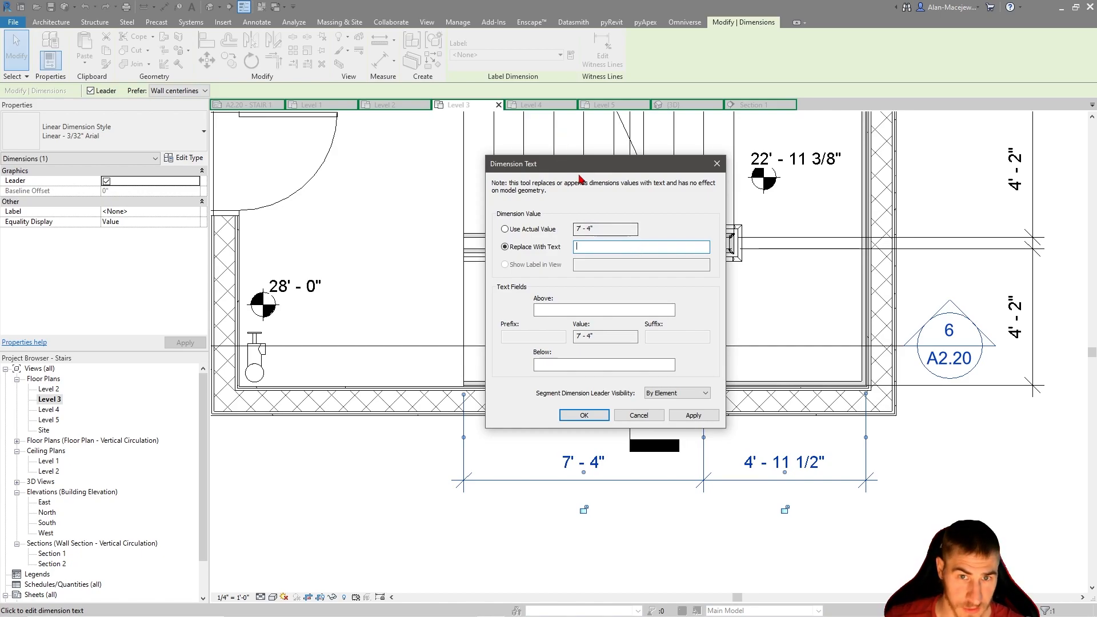
{"action": "key", "text": "Escape"}
{"action": "key", "text": "Escape"}
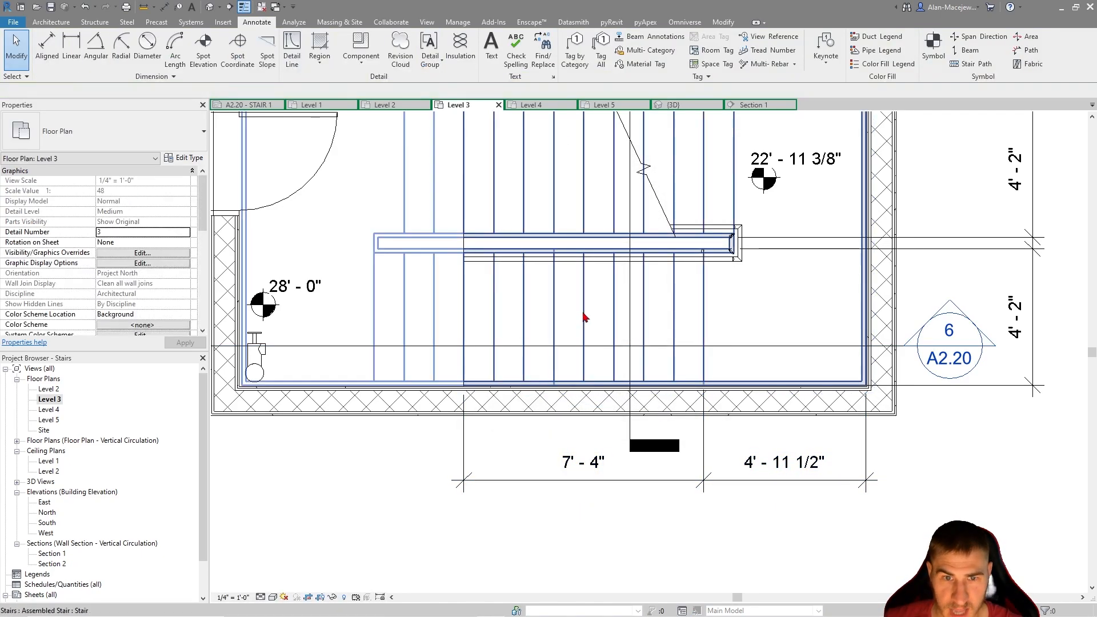
Check the lower run's tread count and depth, and replace its run dimension text below the plan with 8T @ 11" = 7'-4"
{"action": "left_click", "coordinate": [583, 318]}
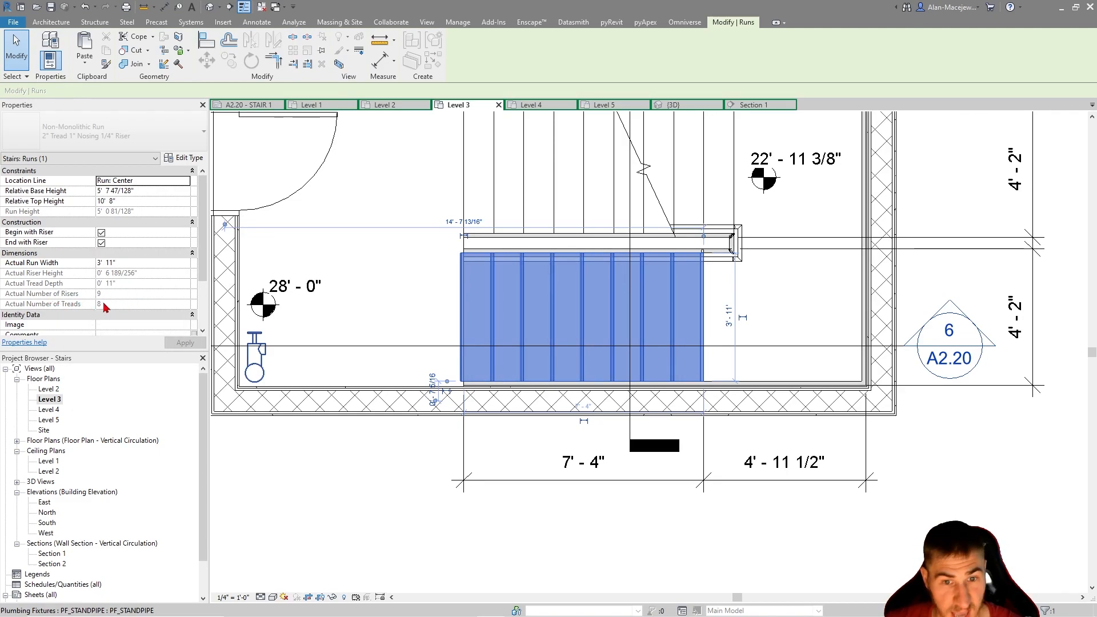
{"action": "left_click", "coordinate": [675, 509]}
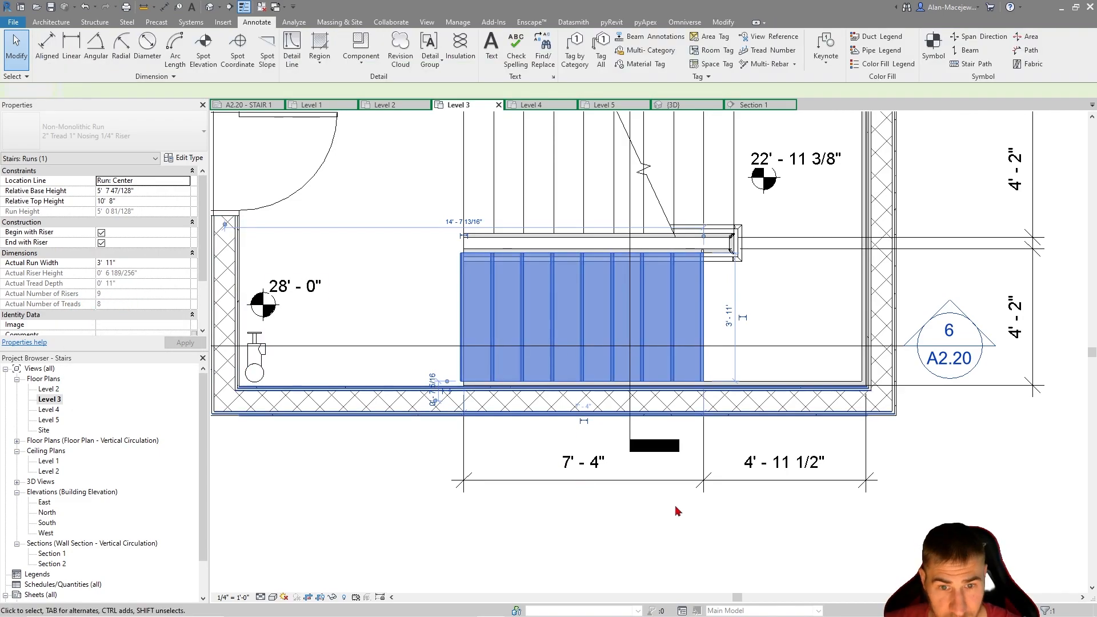
{"action": "left_click", "coordinate": [584, 322]}
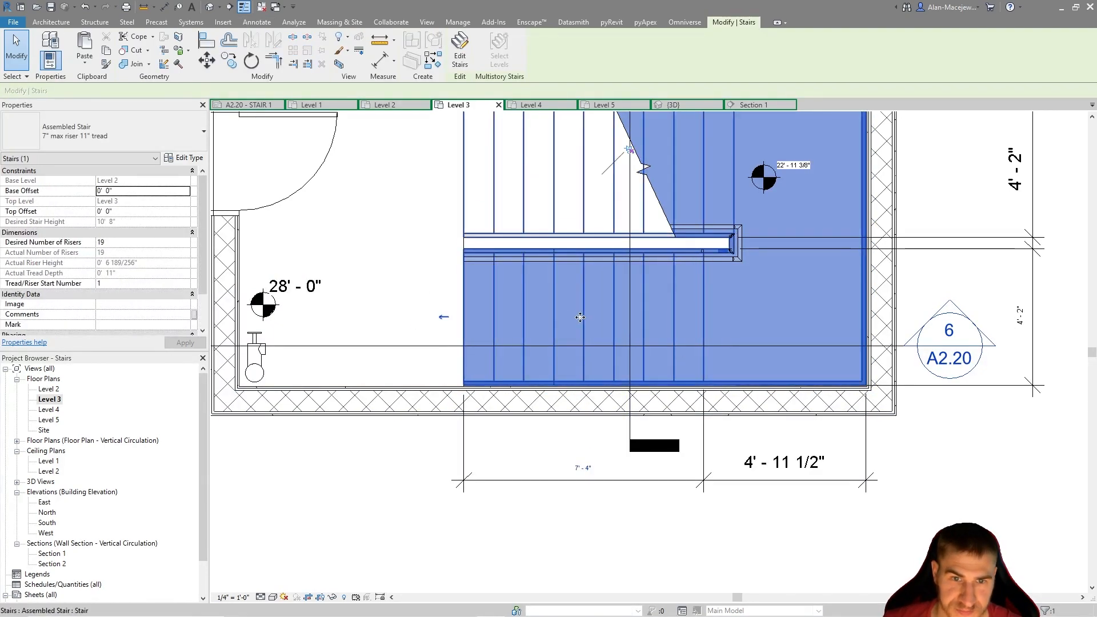
{"action": "key", "text": "Escape"}
{"action": "left_click", "coordinate": [598, 462]}
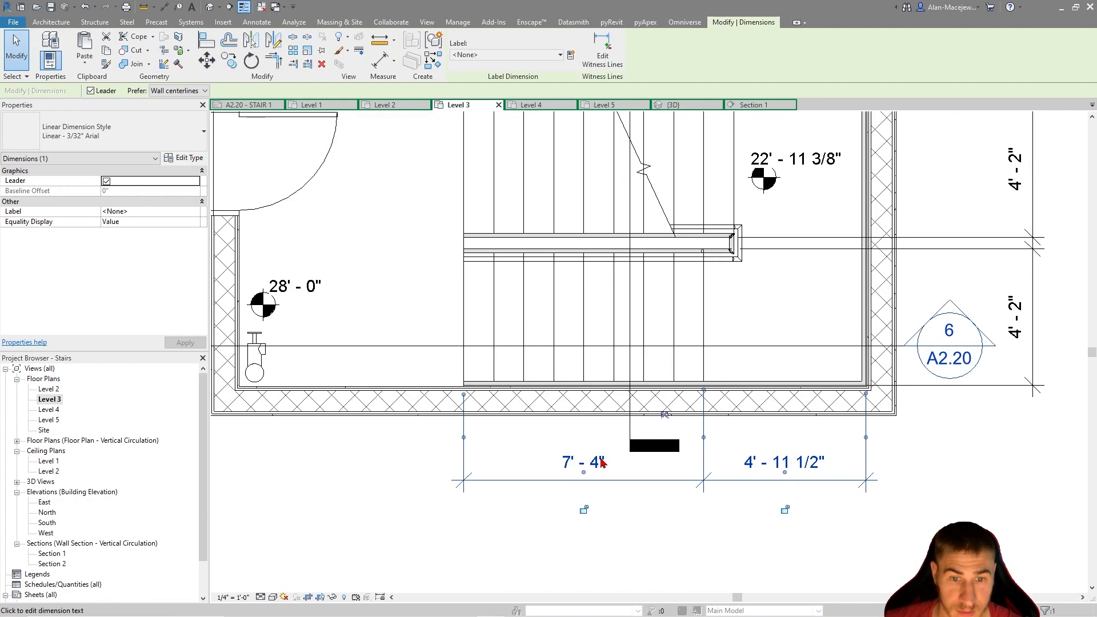
{"action": "left_click", "coordinate": [601, 462]}
{"action": "left_click", "coordinate": [505, 247]}
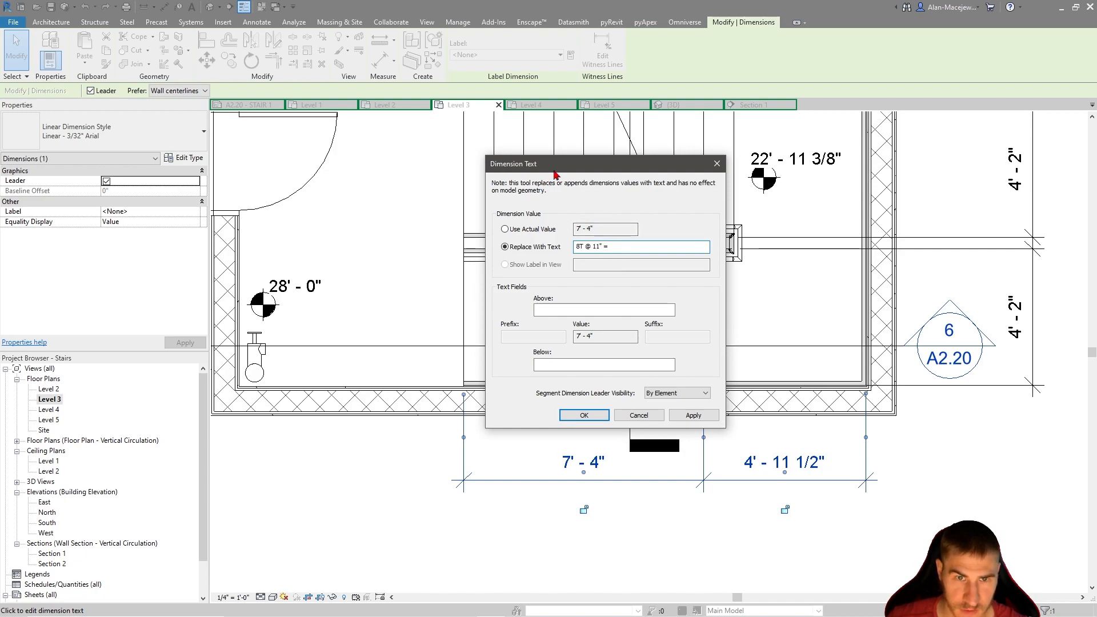
{"action": "left_click_drag", "start_coordinate": [551, 175], "coordinate": [726, 166]}
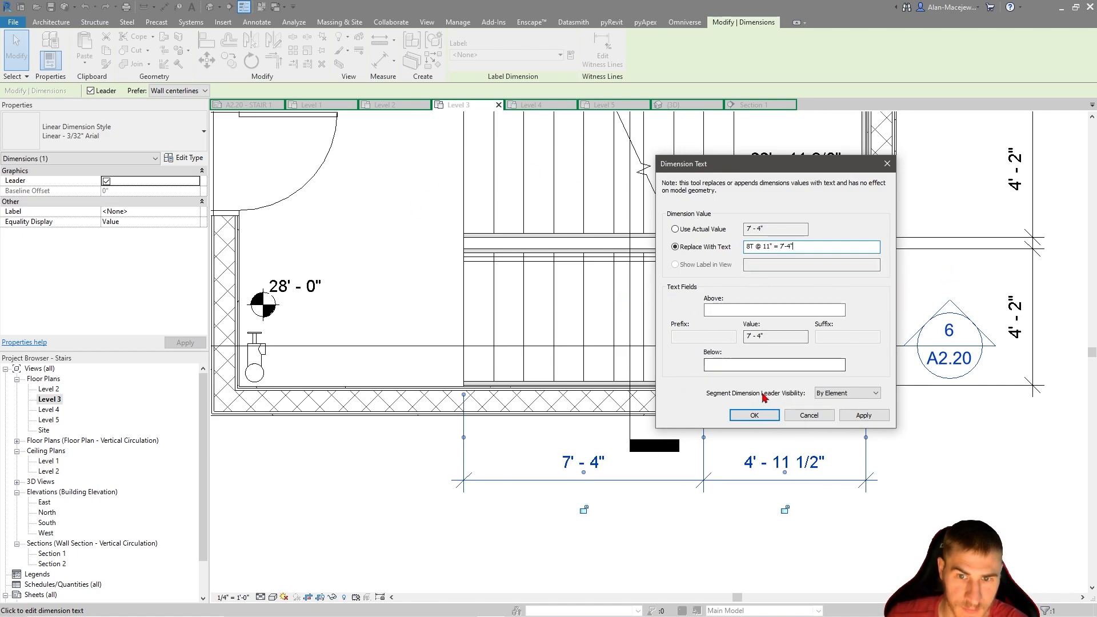
{"action": "left_click", "coordinate": [754, 416]}
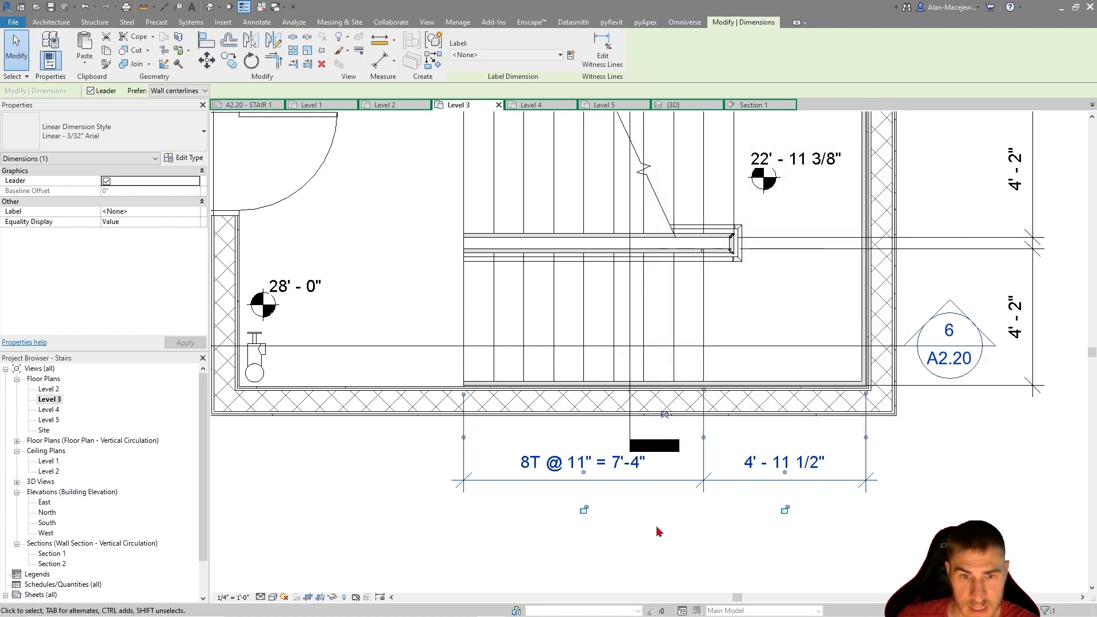
Shorten the tail end of the section 7 line slightly, away from the dimension text below the plan
{"action": "left_click", "coordinate": [656, 530]}
{"action": "left_click", "coordinate": [632, 437]}
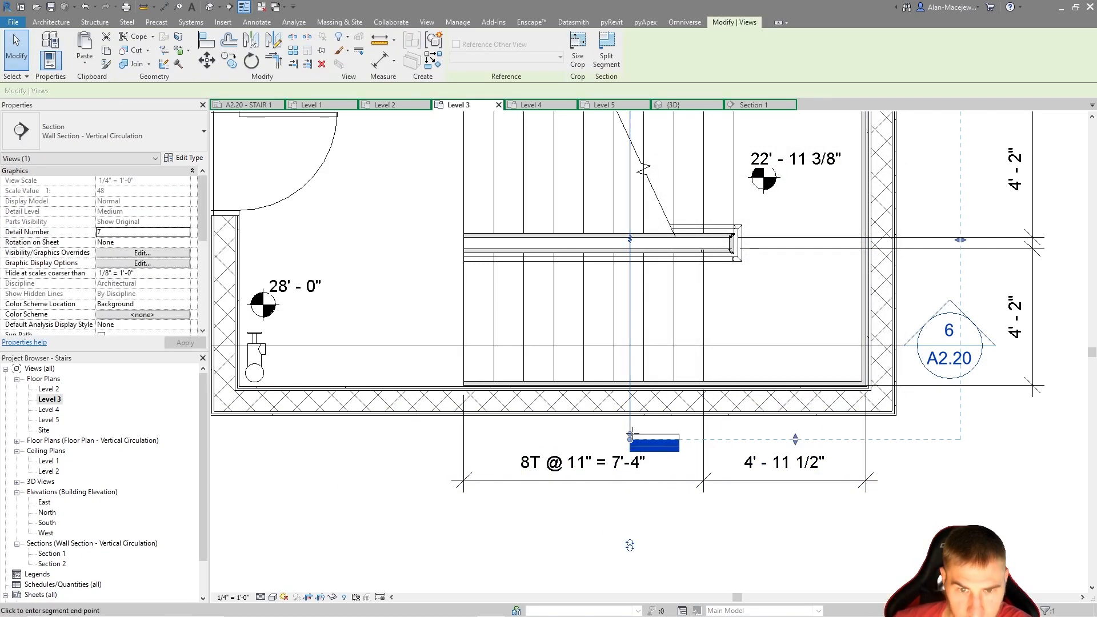
{"action": "left_click", "coordinate": [687, 562]}
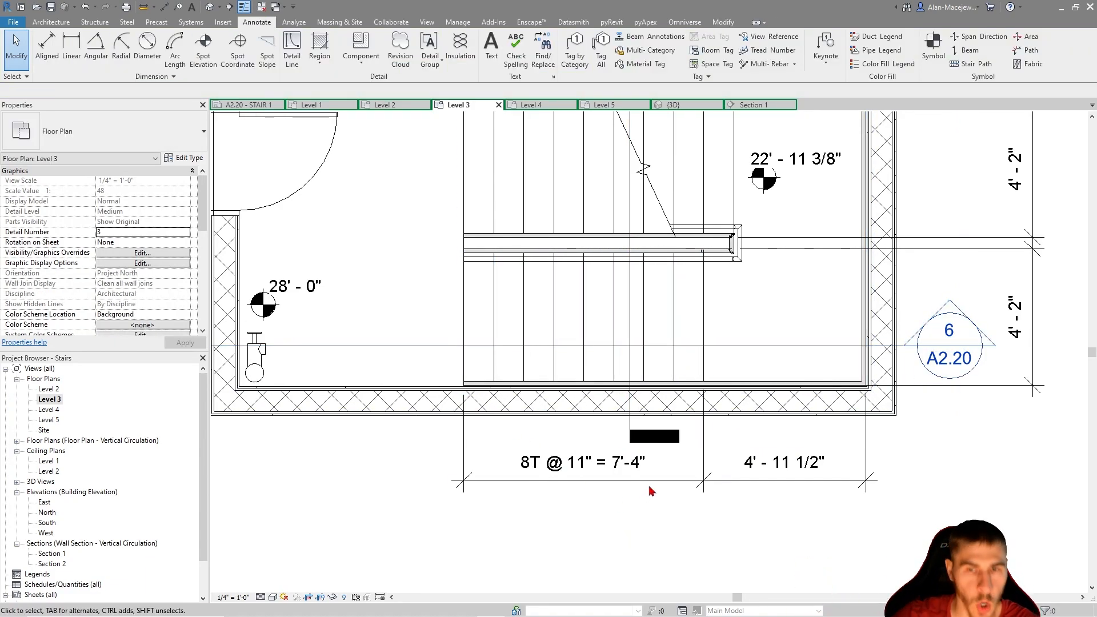
Check the upper run's tread count and depth, and replace its run dimension text above the plan with 9T @ 11" = 8'-3"
{"action": "middle_click_drag", "start_coordinate": [633, 395], "coordinate": [622, 545]}
{"action": "mouse_move", "coordinate": [671, 350]}
{"action": "middle_mouse_down"}
{"action": "mouse_move", "coordinate": [663, 390]}
{"action": "mouse_move", "coordinate": [663, 343]}
{"action": "middle_mouse_up"}
{"action": "scroll", "coordinate": [663, 390], "scroll_direction": "down", "scroll_amount": 1}
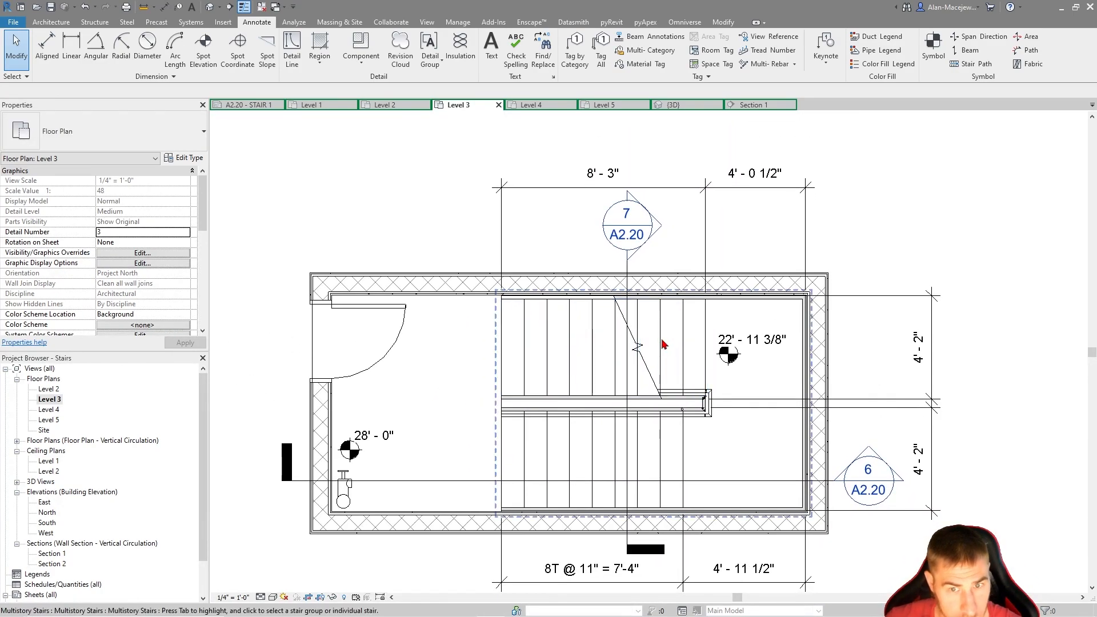
{"action": "key", "text": "Tab"}
{"action": "left_click", "coordinate": [662, 343]}
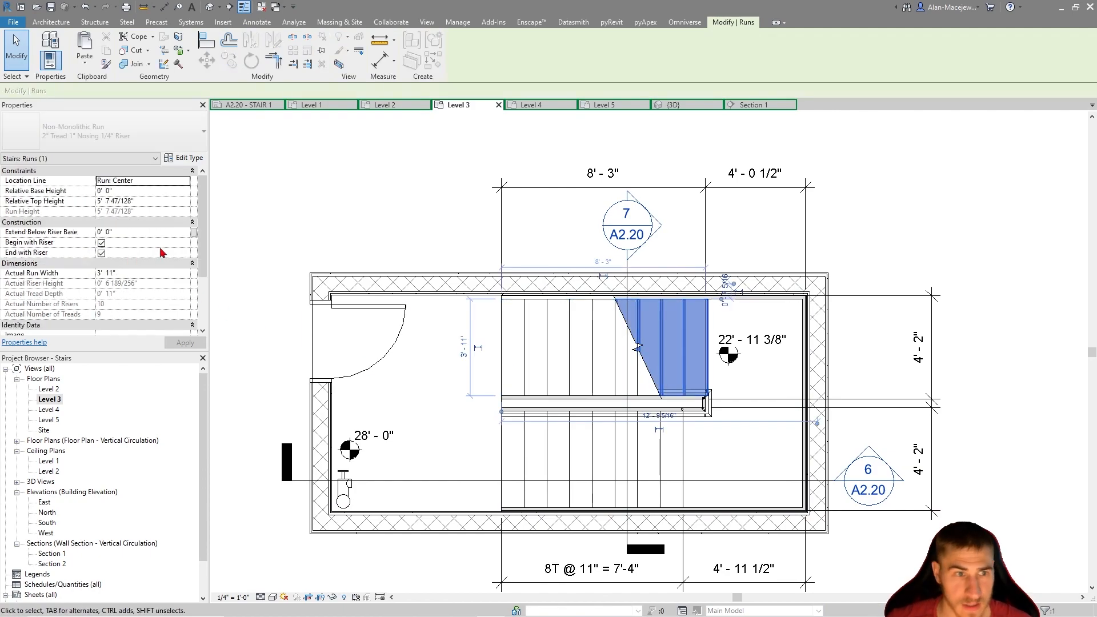
{"action": "left_click", "coordinate": [478, 212]}
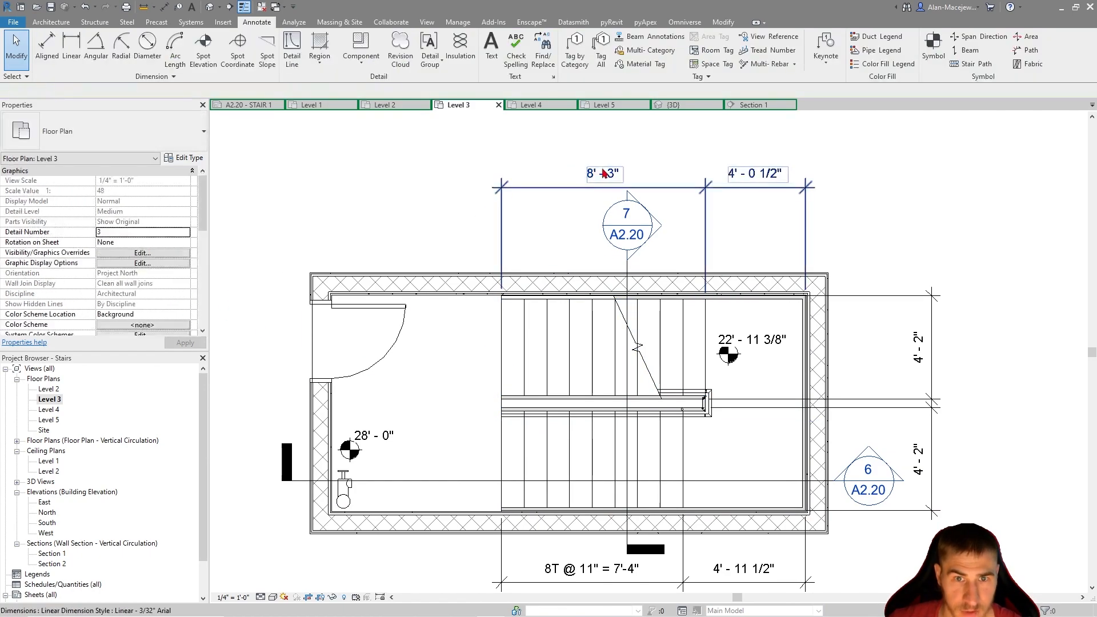
{"action": "left_click", "coordinate": [607, 173]}
{"action": "left_click", "coordinate": [610, 175]}
{"action": "left_click", "coordinate": [729, 249]}
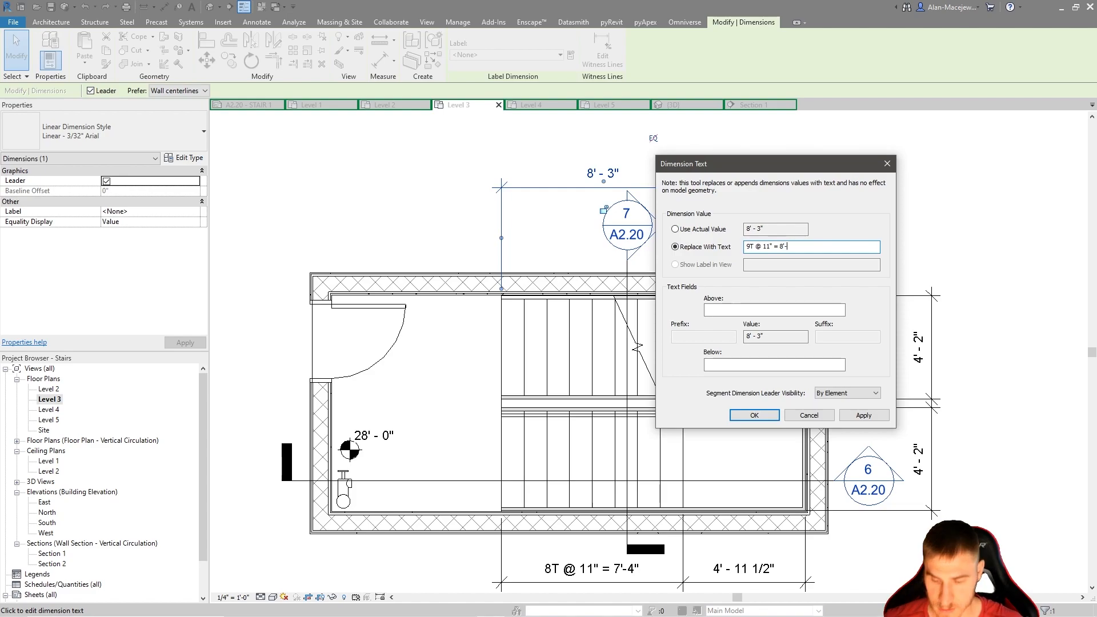
{"action": "key", "text": "Return"}
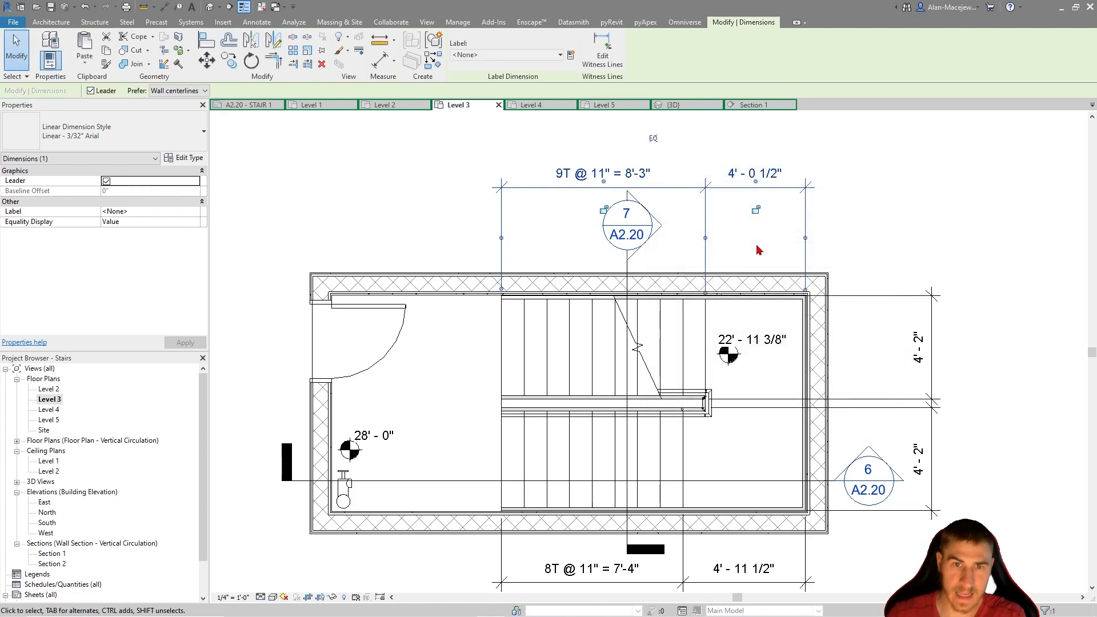
{"action": "left_click", "coordinate": [833, 172]}
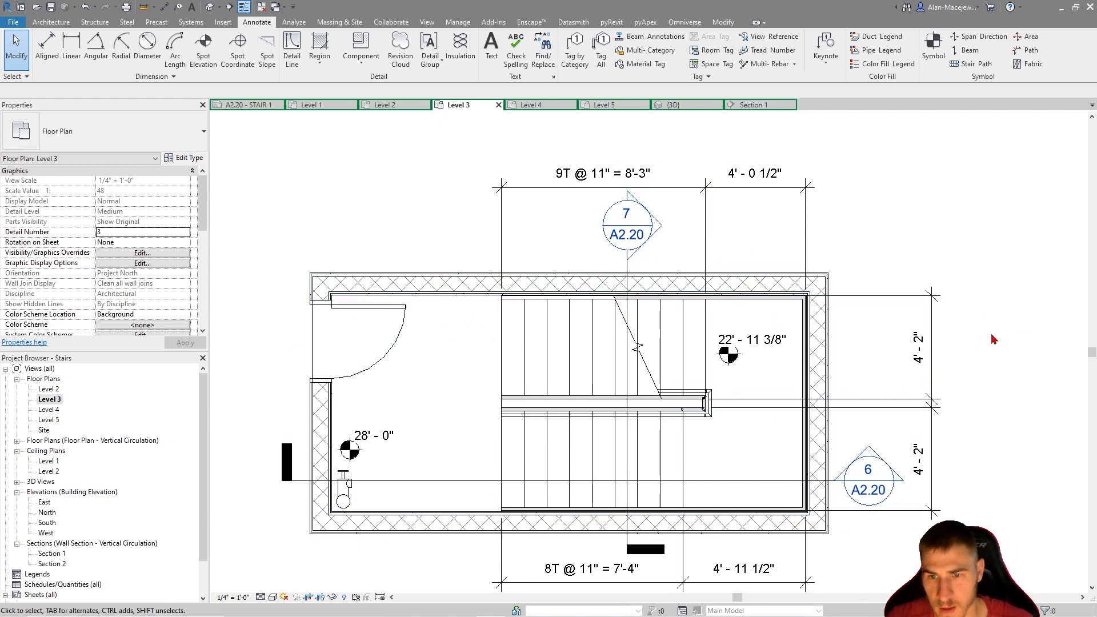
Delete the two separate flight width dimensions outside the landing's end wall
{"action": "scroll", "coordinate": [995, 339], "scroll_direction": "down", "scroll_amount": 1}
{"action": "middle_click_drag", "start_coordinate": [969, 406], "coordinate": [997, 402]}
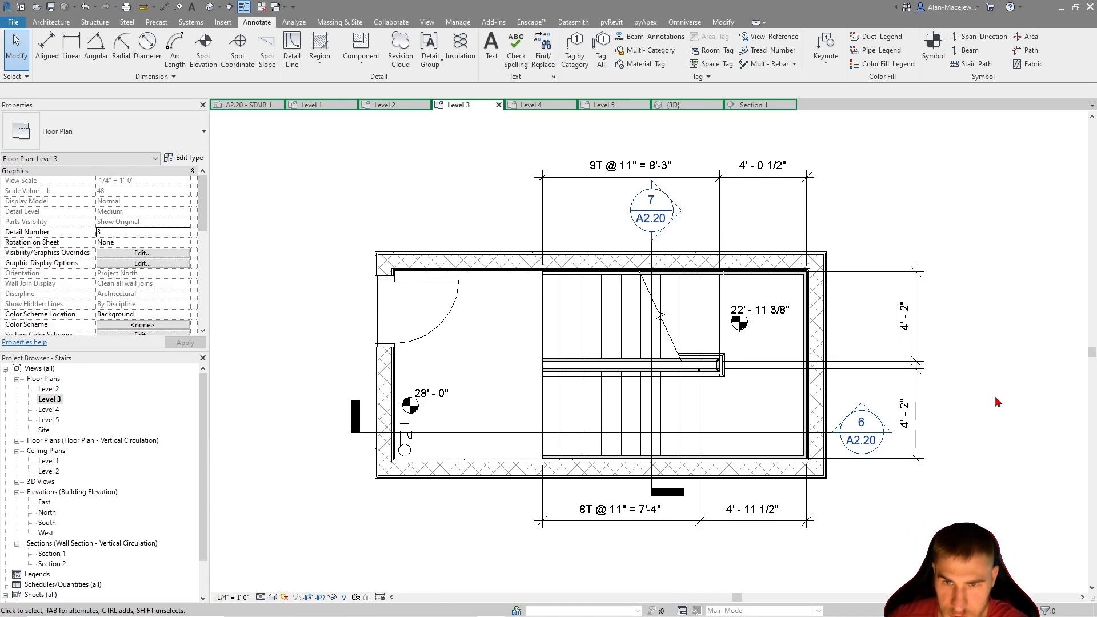
{"action": "left_click", "coordinate": [916, 336]}
{"action": "key", "text": "Delete"}
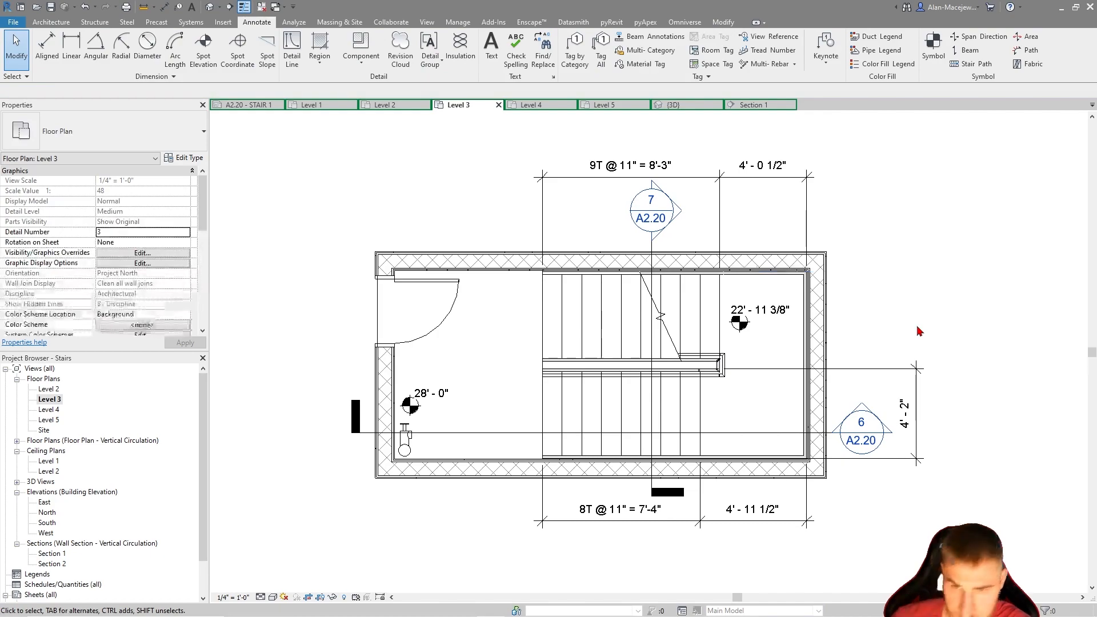
{"action": "left_click", "coordinate": [918, 401]}
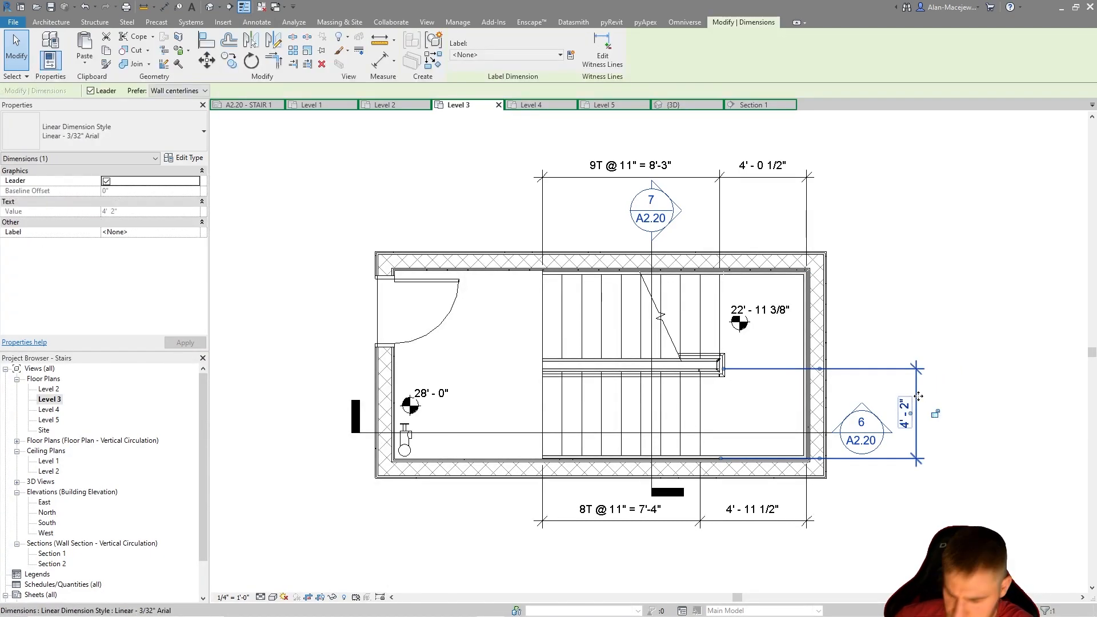
{"action": "key", "text": "Delete"}
Place one Linear - 1/8" Arial aligned dimension string outside the landing's end wall, spanning the lower flight's width, the center gap and the upper flight's width
{"action": "left_click", "coordinate": [164, 7]}
{"action": "scroll", "coordinate": [743, 443], "scroll_direction": "up", "scroll_amount": 5}
{"action": "left_click", "coordinate": [649, 488]}
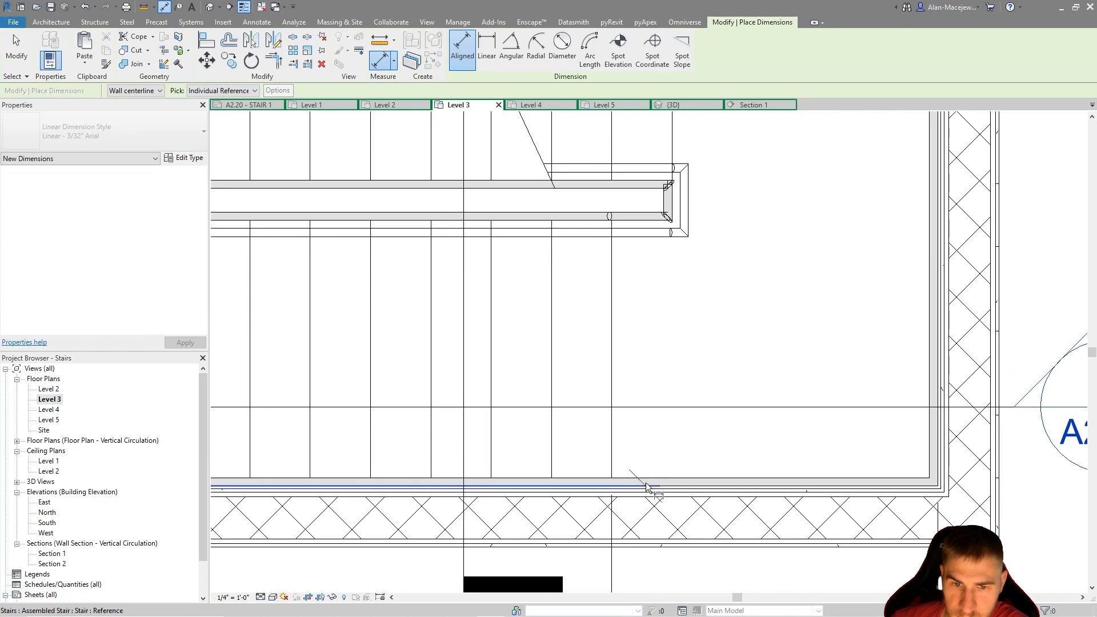
{"action": "left_click", "coordinate": [633, 189]}
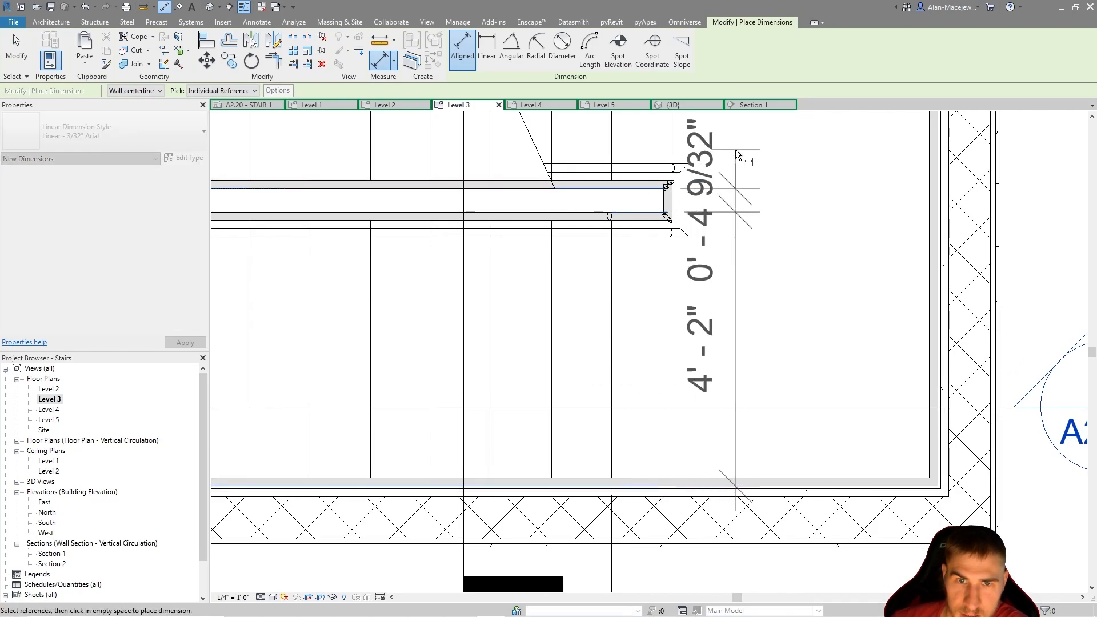
{"action": "middle_click_drag", "start_coordinate": [632, 189], "coordinate": [624, 295]}
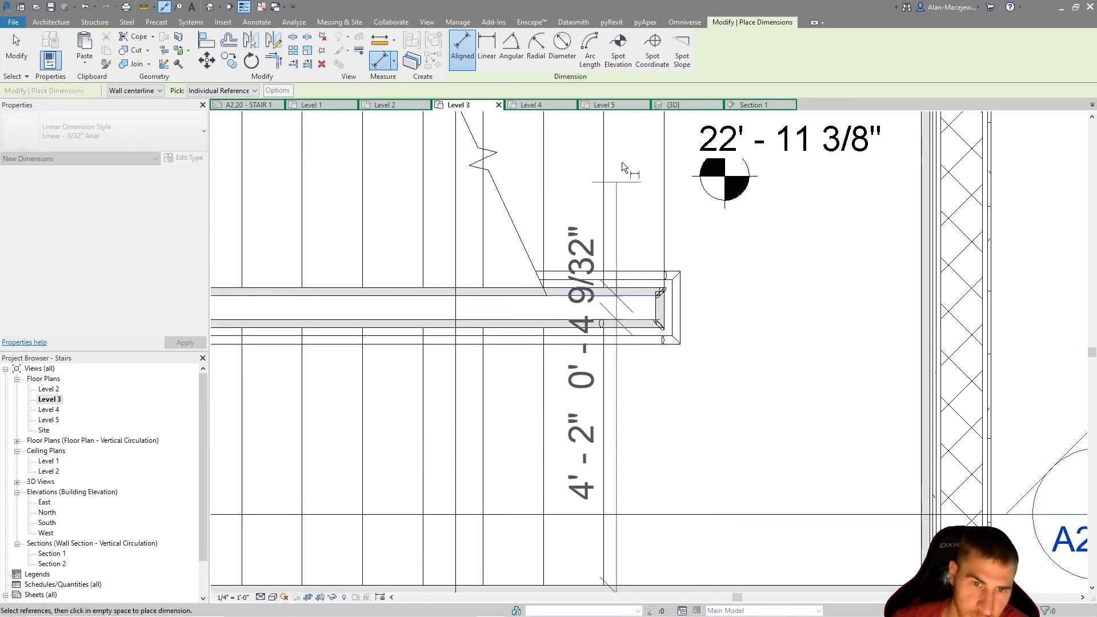
{"action": "middle_click_drag", "start_coordinate": [622, 170], "coordinate": [663, 308]}
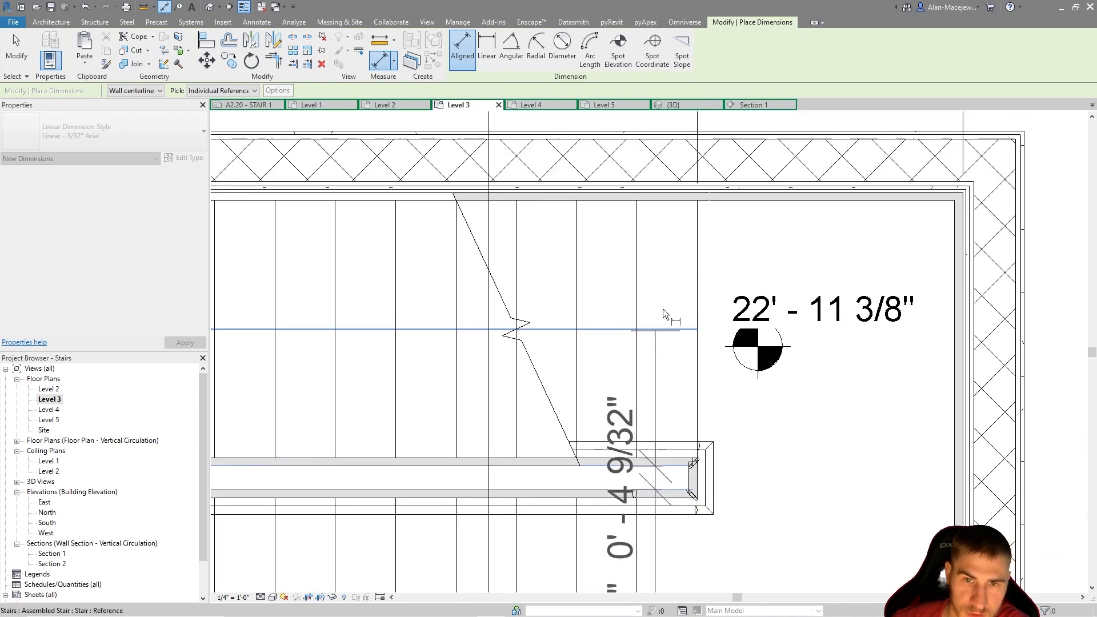
{"action": "scroll", "coordinate": [652, 192], "scroll_direction": "up", "scroll_amount": 2}
{"action": "left_click", "coordinate": [646, 193]}
{"action": "scroll", "coordinate": [646, 193], "scroll_direction": "down", "scroll_amount": 4}
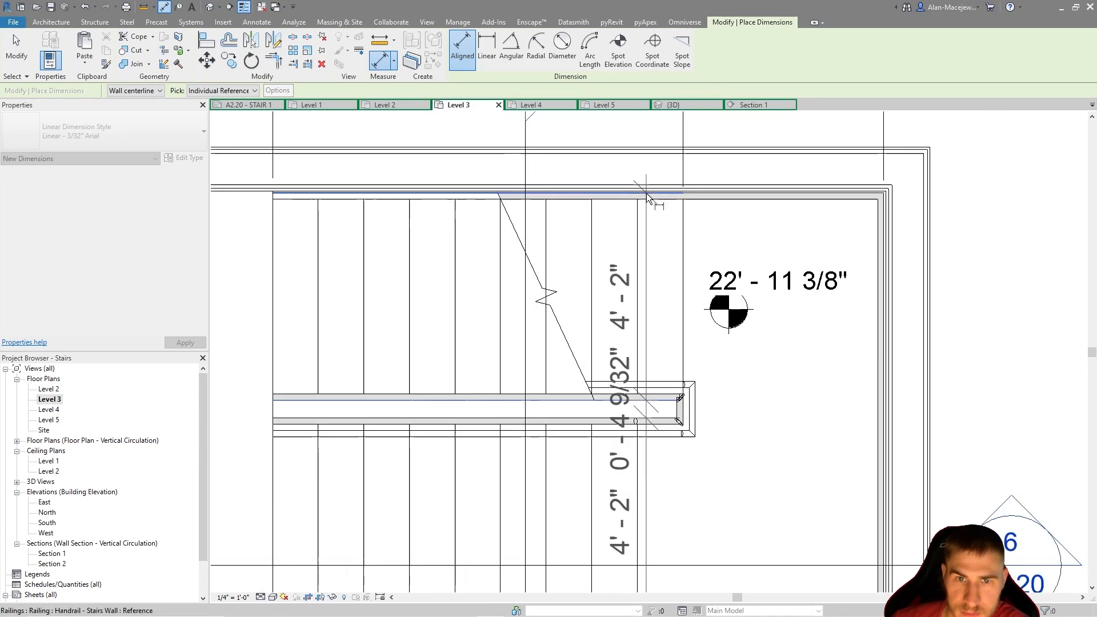
{"action": "left_click", "coordinate": [927, 303]}
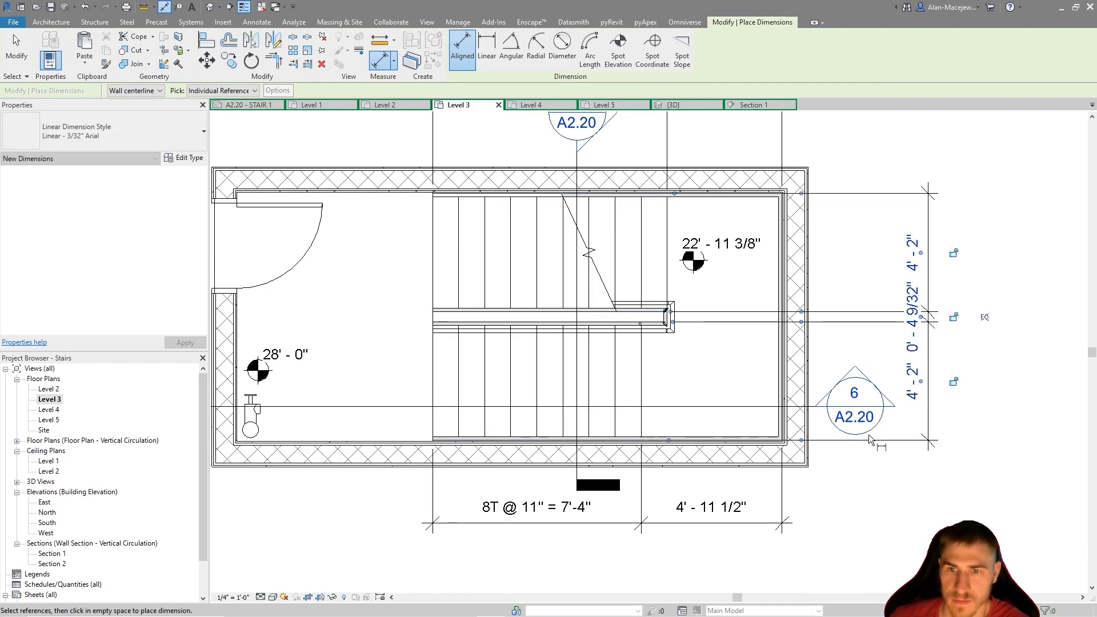
{"action": "key", "text": "Escape"}
{"action": "key", "text": "Escape"}
{"action": "scroll", "coordinate": [940, 302], "scroll_direction": "up", "scroll_amount": 2}
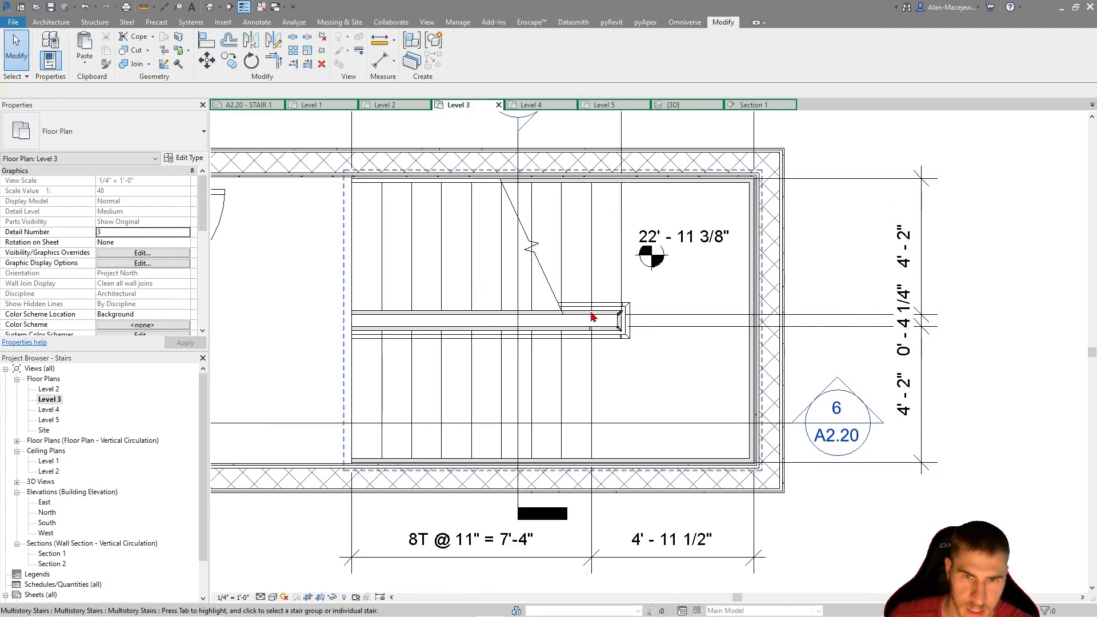
{"action": "scroll", "coordinate": [807, 445], "scroll_direction": "down", "scroll_amount": 2}
{"action": "middle_click_drag", "start_coordinate": [1003, 304], "coordinate": [1005, 324]}
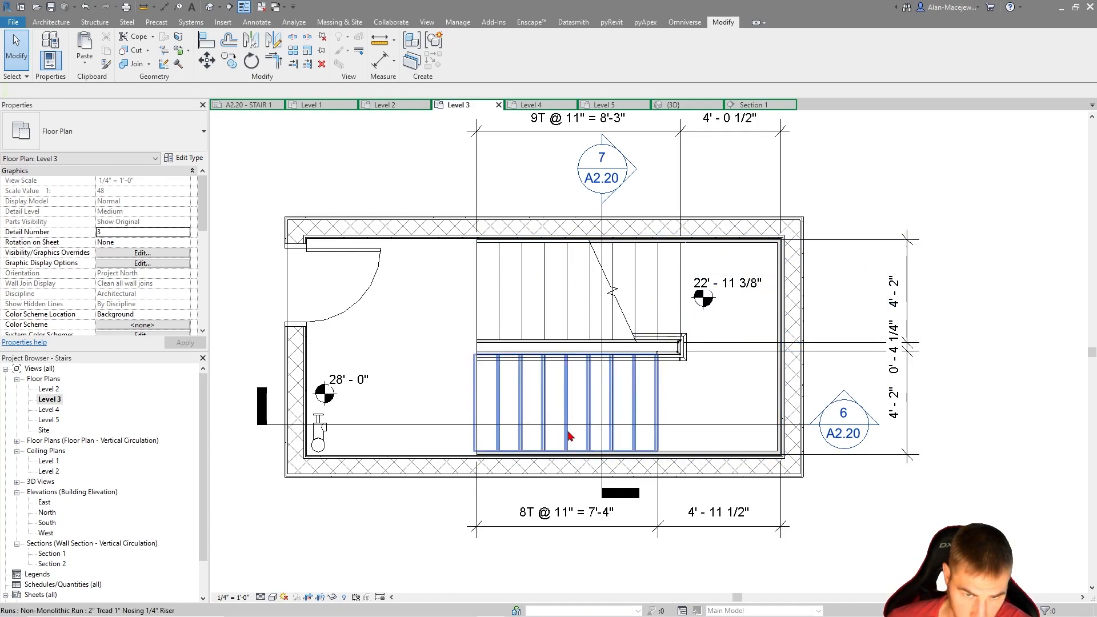
{"action": "scroll", "coordinate": [874, 362], "scroll_direction": "up", "scroll_amount": 2}
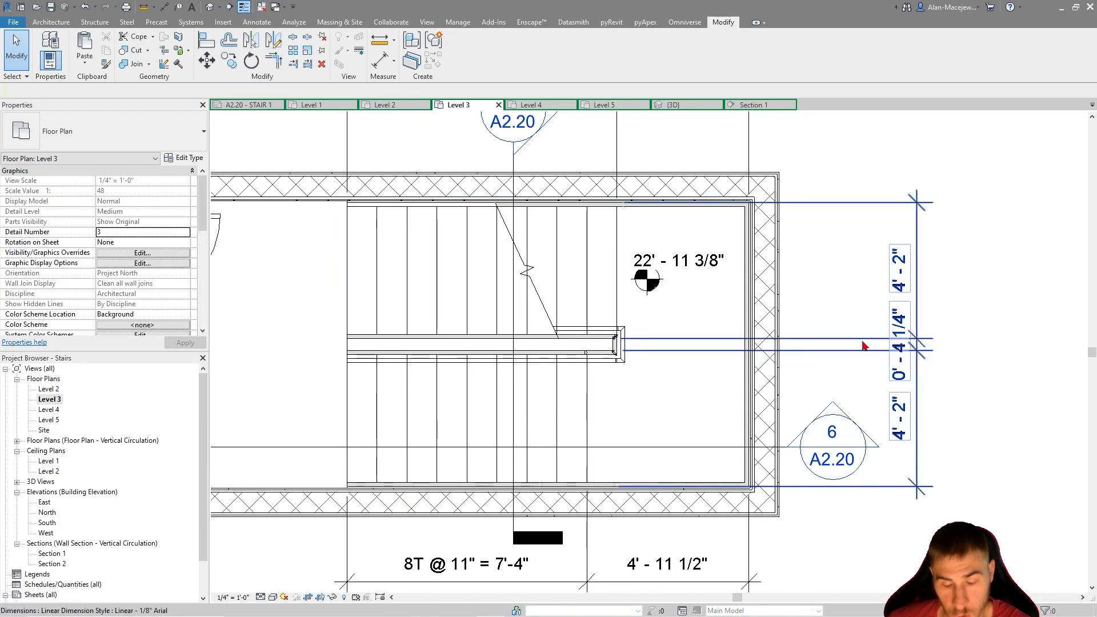
{"action": "scroll", "coordinate": [793, 379], "scroll_direction": "down", "scroll_amount": 1}
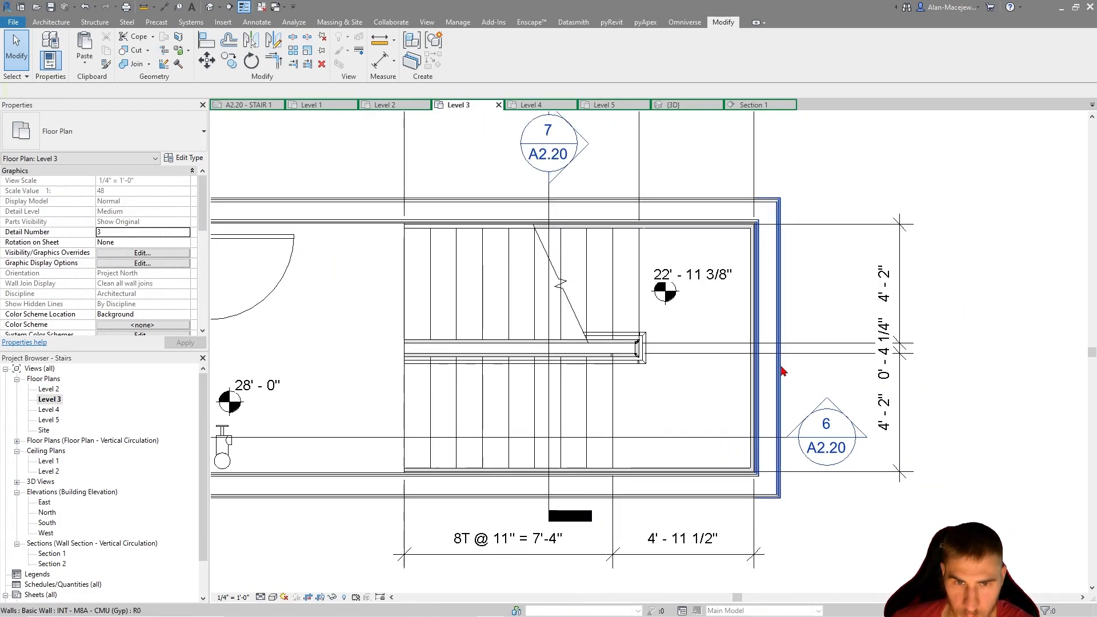
{"action": "left_click", "coordinate": [895, 351]}
{"action": "left_click", "coordinate": [910, 265]}
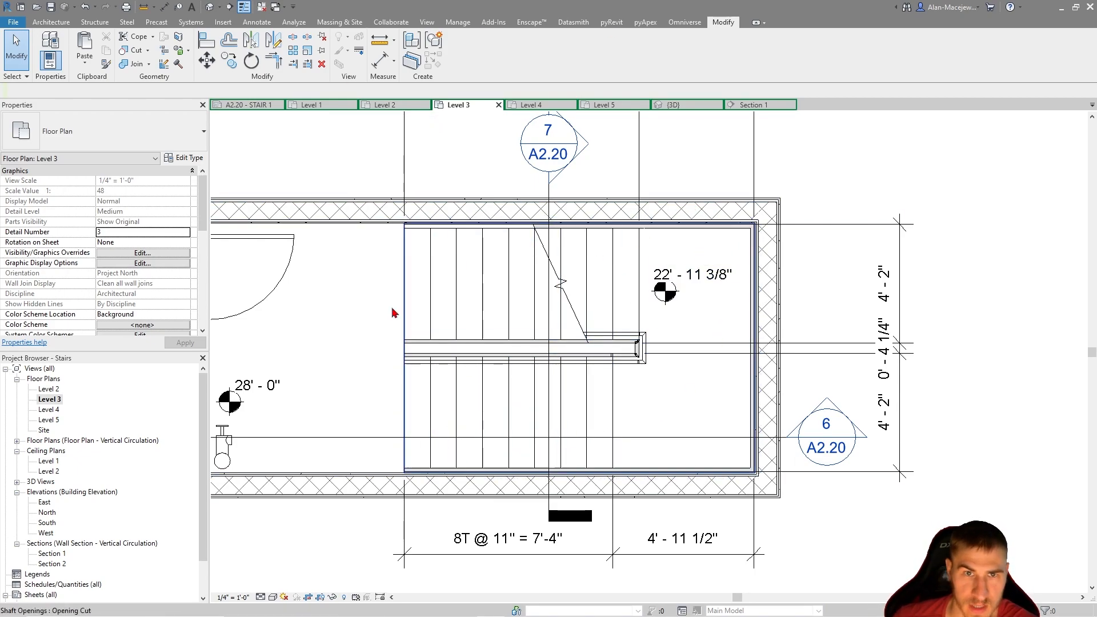
Place a second aligned dimension string outside the landing's end wall, covering the stair's full width and the small wall gaps at both sides
{"action": "left_click", "coordinate": [376, 64]}
{"action": "scroll", "coordinate": [677, 232], "scroll_direction": "up", "scroll_amount": 5}
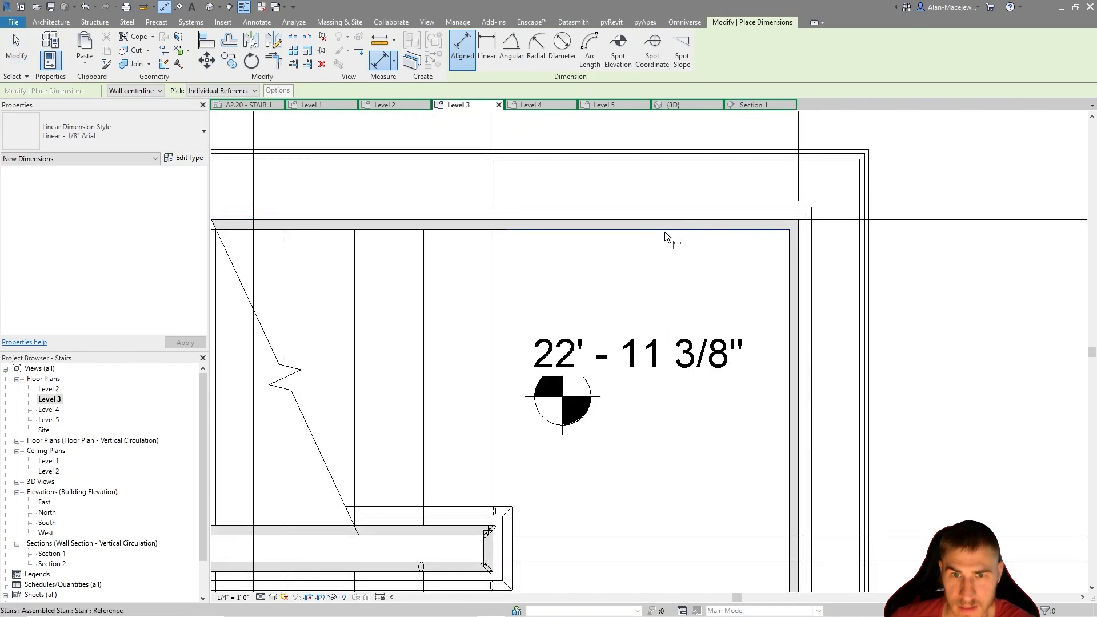
{"action": "scroll", "coordinate": [677, 150], "scroll_direction": "down", "scroll_amount": 4}
{"action": "scroll", "coordinate": [742, 490], "scroll_direction": "up", "scroll_amount": 5}
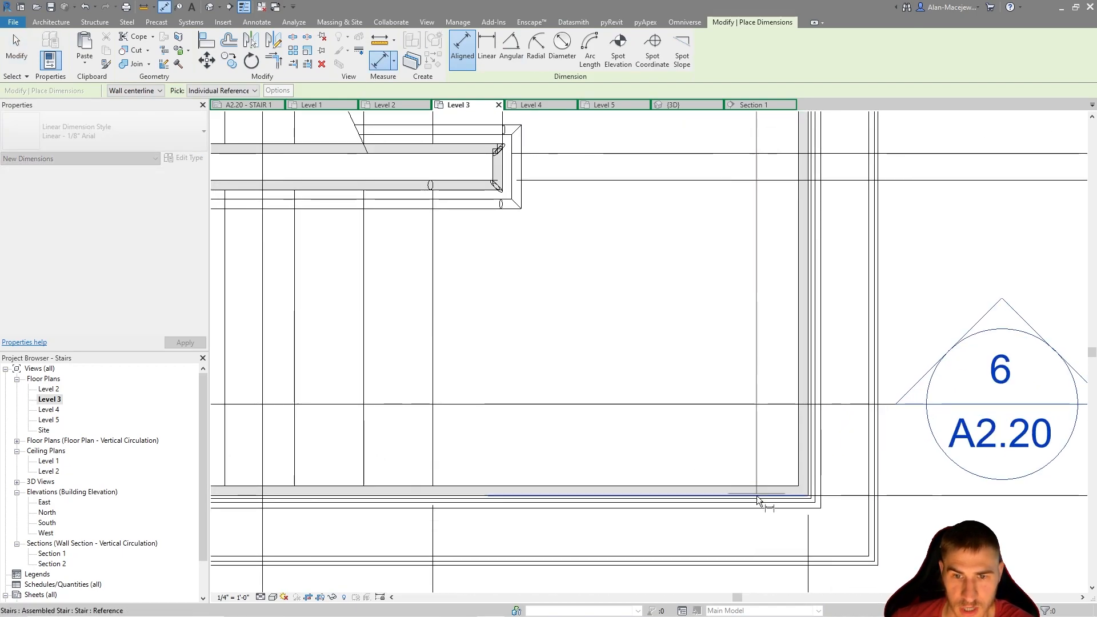
{"action": "left_click", "coordinate": [741, 487]}
{"action": "scroll", "coordinate": [741, 487], "scroll_direction": "down", "scroll_amount": 4}
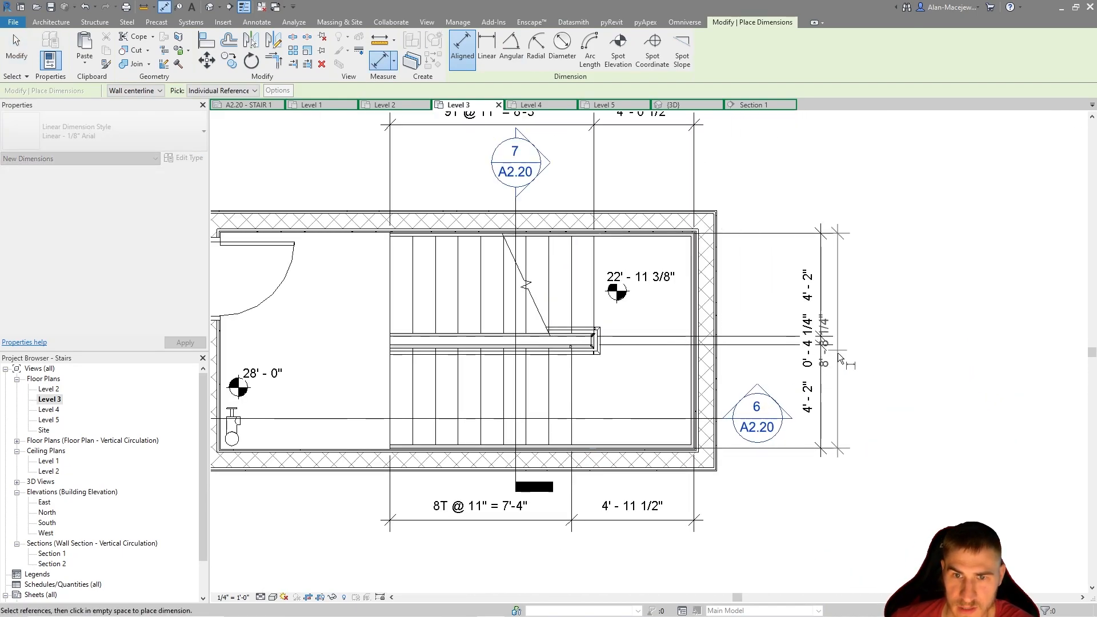
{"action": "scroll", "coordinate": [864, 371], "scroll_direction": "up", "scroll_amount": 2}
{"action": "scroll", "coordinate": [597, 188], "scroll_direction": "up", "scroll_amount": 5}
{"action": "left_click", "coordinate": [697, 217]}
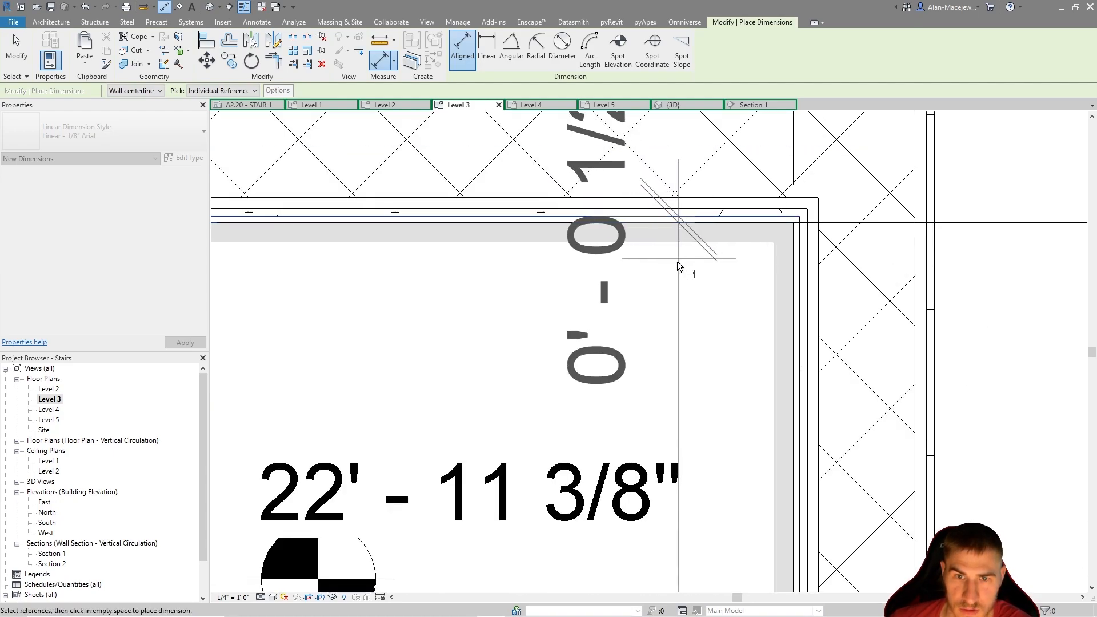
{"action": "scroll", "coordinate": [676, 262], "scroll_direction": "down", "scroll_amount": 6}
{"action": "middle_click_drag", "start_coordinate": [695, 412], "coordinate": [697, 305]}
{"action": "scroll", "coordinate": [697, 306], "scroll_direction": "up", "scroll_amount": 6}
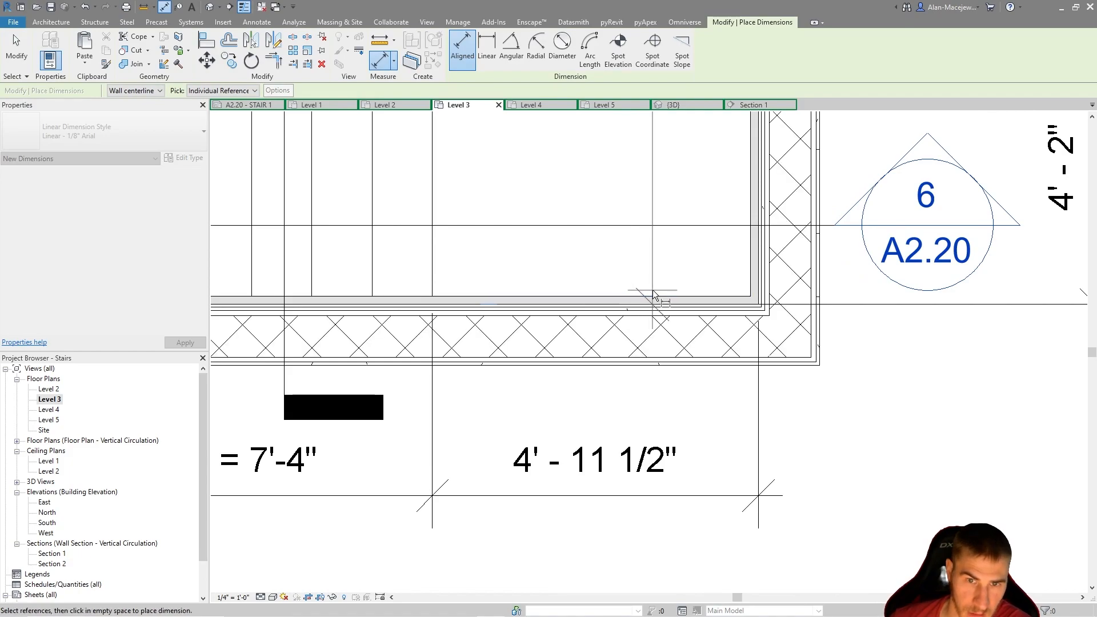
{"action": "left_click", "coordinate": [638, 330]}
{"action": "scroll", "coordinate": [638, 330], "scroll_direction": "down", "scroll_amount": 6}
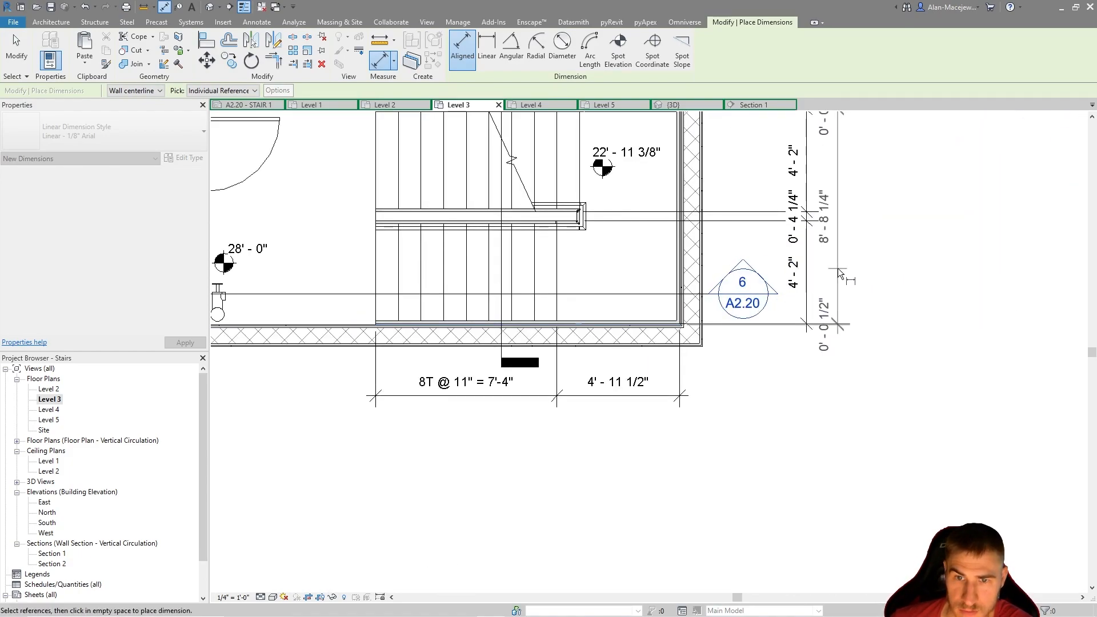
{"action": "left_click", "coordinate": [835, 268]}
Move the two small wall-gap dimension texts outward beyond the ends of the second width string so they read clearly
{"action": "left_click_drag", "start_coordinate": [838, 350], "coordinate": [838, 386]}
{"action": "middle_click_drag", "start_coordinate": [862, 174], "coordinate": [853, 333]}
{"action": "left_click_drag", "start_coordinate": [830, 293], "coordinate": [830, 258]}
{"action": "middle_click_drag", "start_coordinate": [878, 350], "coordinate": [901, 322]}
{"action": "scroll", "coordinate": [902, 323], "scroll_direction": "down", "scroll_amount": 2}
{"action": "key", "text": "Escape"}
{"action": "key", "text": "Escape"}
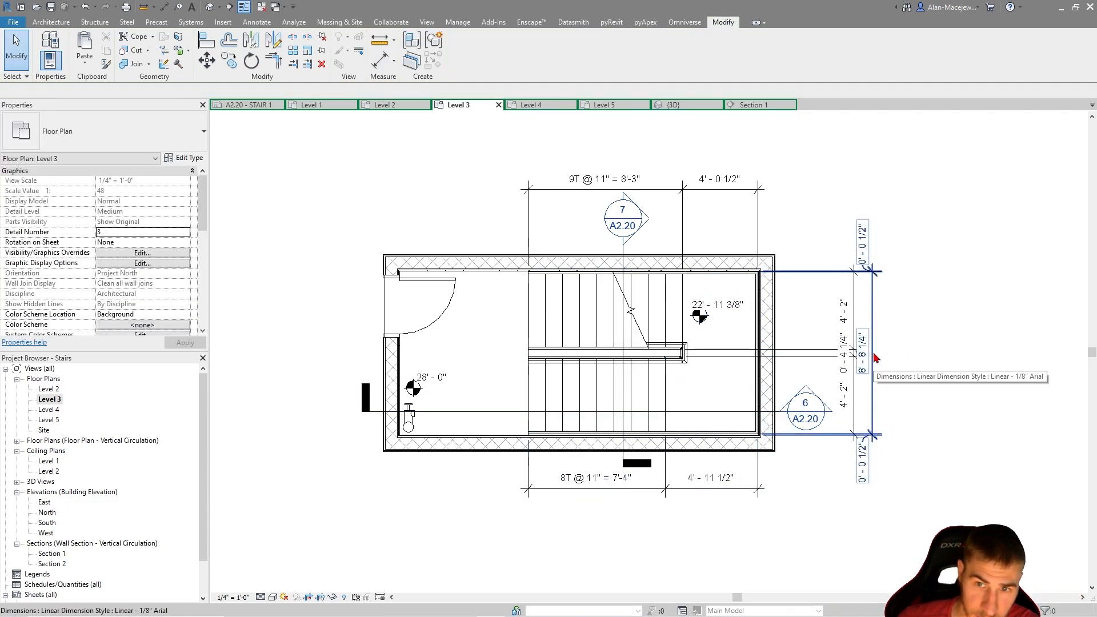
Place an overall aligned width dimension between the stairwell's inner side wall faces, outside the other two width strings
{"action": "scroll", "coordinate": [892, 330], "scroll_direction": "up", "scroll_amount": 1}
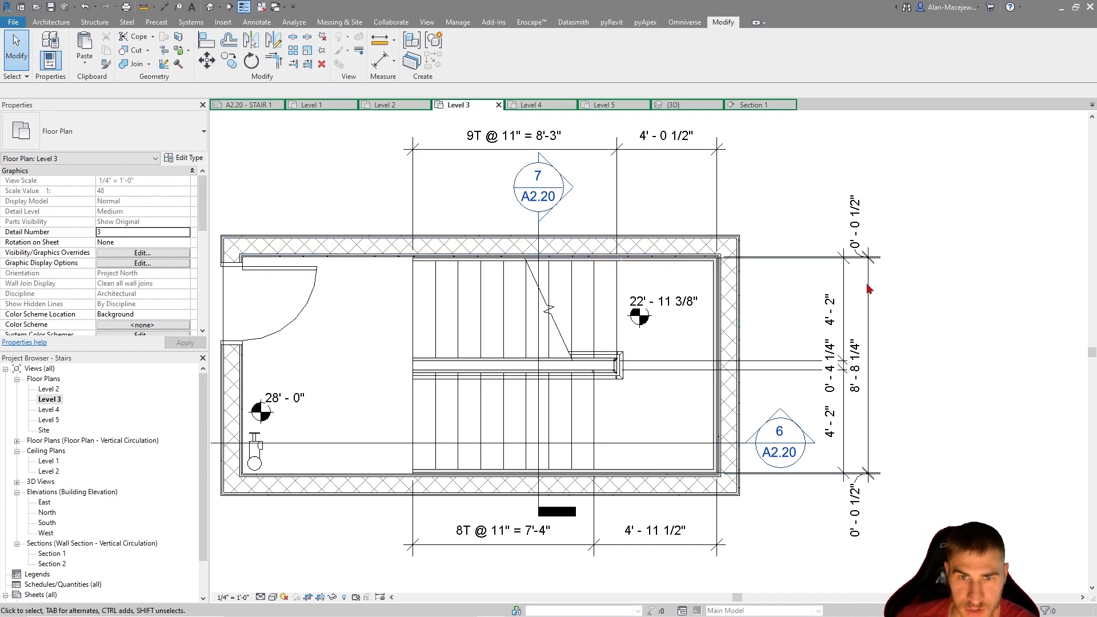
{"action": "left_click", "coordinate": [378, 60]}
{"action": "scroll", "coordinate": [685, 258], "scroll_direction": "up", "scroll_amount": 5}
{"action": "left_click", "coordinate": [708, 259]}
{"action": "scroll", "coordinate": [696, 389], "scroll_direction": "down", "scroll_amount": 6}
{"action": "scroll", "coordinate": [674, 444], "scroll_direction": "up", "scroll_amount": 5}
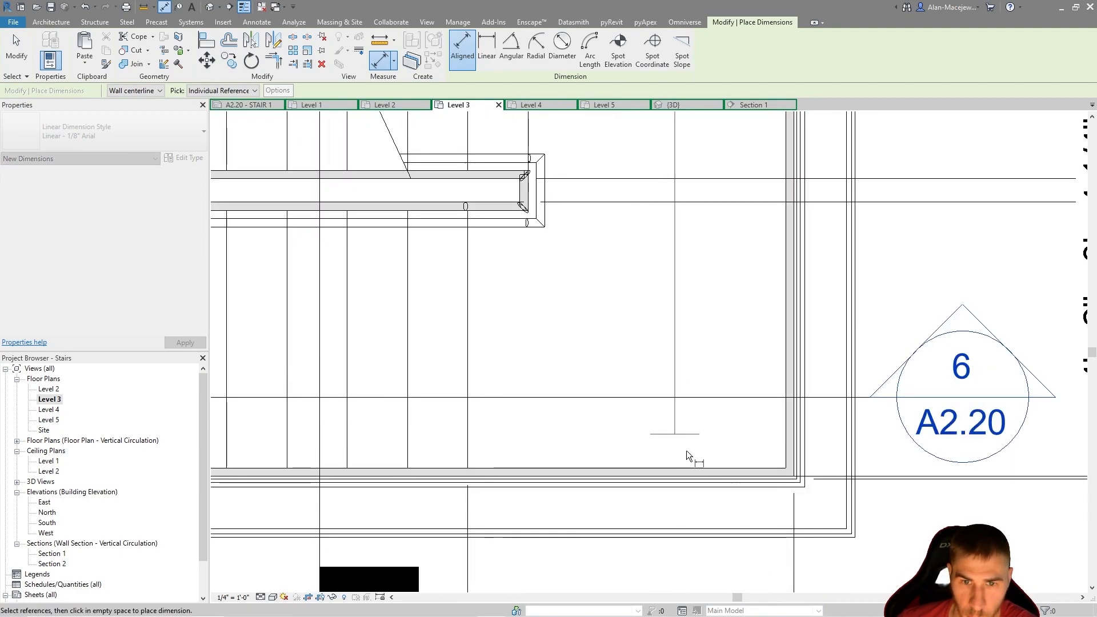
{"action": "scroll", "coordinate": [743, 485], "scroll_direction": "up", "scroll_amount": 1}
{"action": "left_click", "coordinate": [740, 483]}
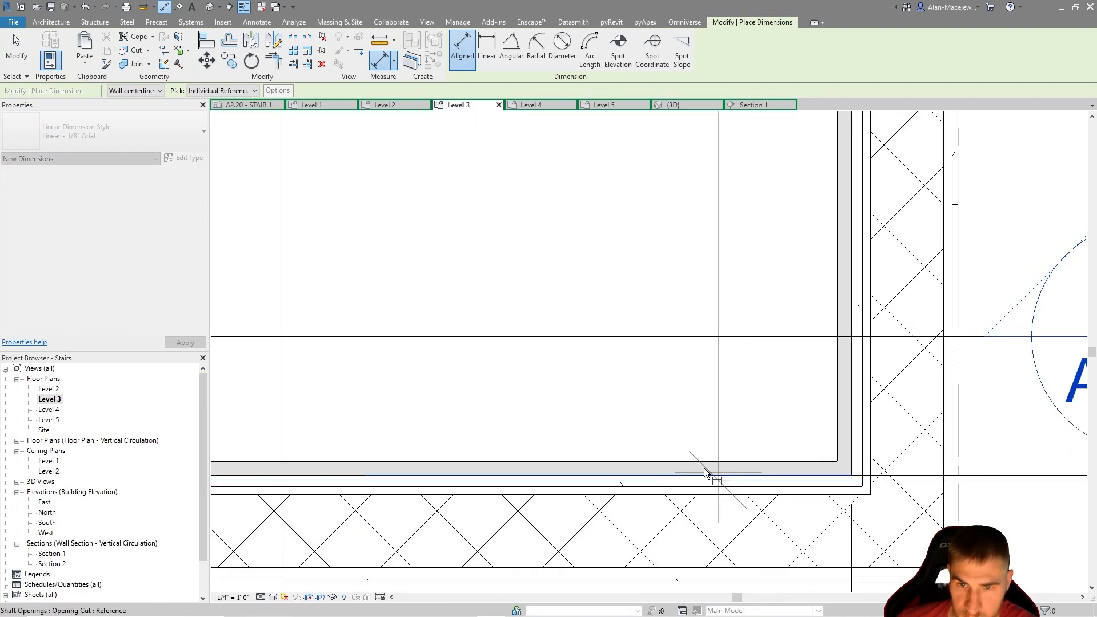
{"action": "scroll", "coordinate": [560, 449], "scroll_direction": "down", "scroll_amount": 5}
{"action": "scroll", "coordinate": [546, 445], "scroll_direction": "down", "scroll_amount": 2}
{"action": "left_click", "coordinate": [718, 403]}
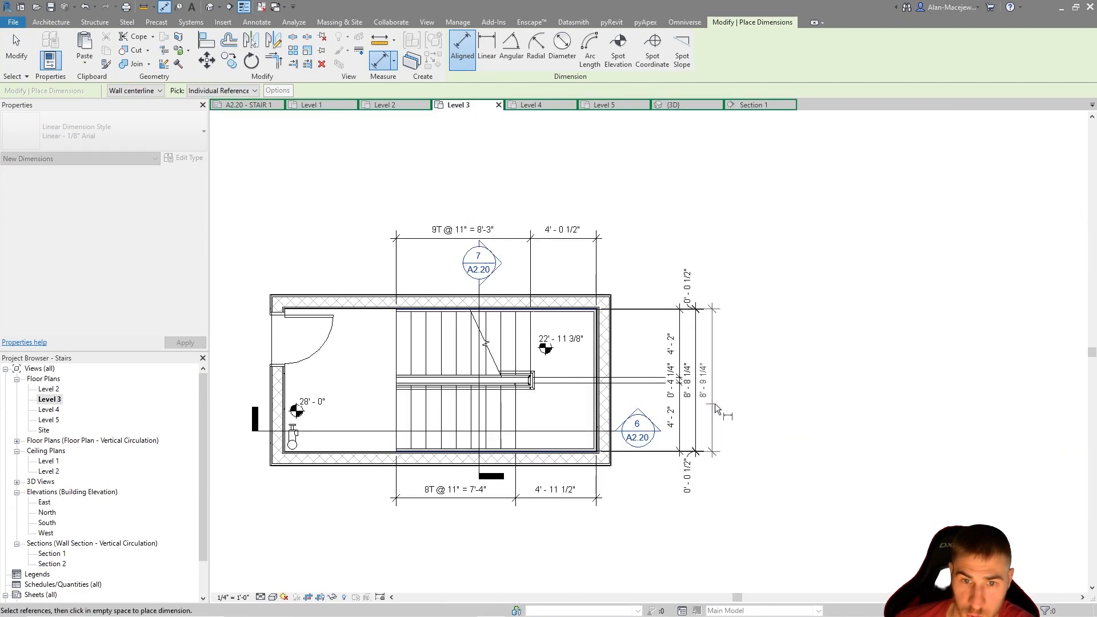
{"action": "scroll", "coordinate": [722, 396], "scroll_direction": "up", "scroll_amount": 2}
{"action": "key", "text": "Escape"}
{"action": "key", "text": "Escape"}
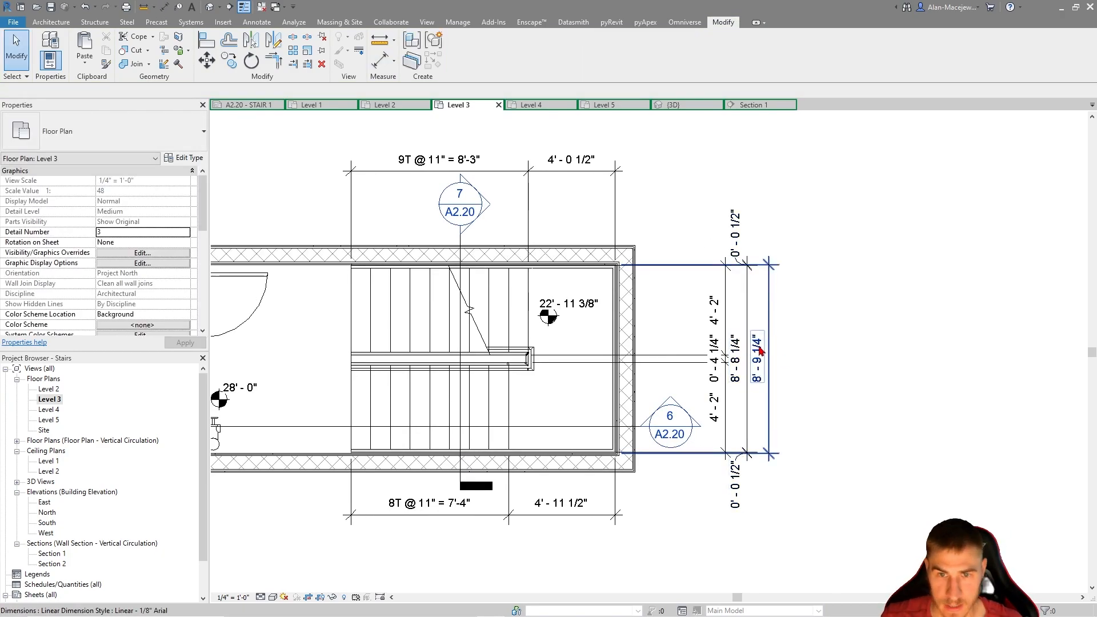
Add CLEAR as the text below the overall stairwell width dimension
{"action": "left_click", "coordinate": [757, 360]}
{"action": "left_click", "coordinate": [757, 360]}
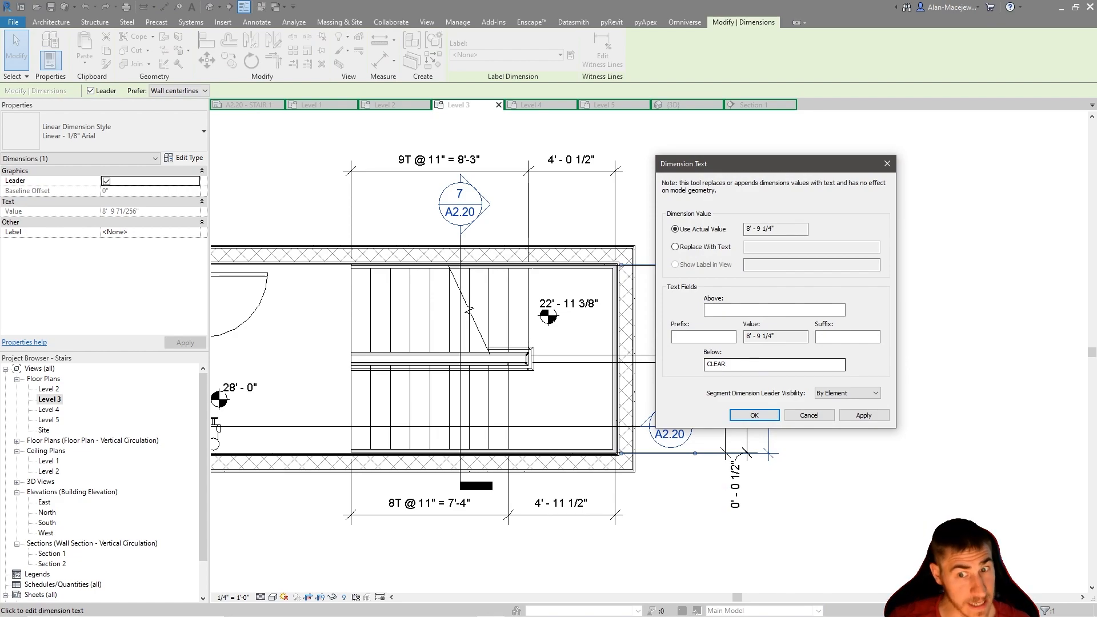
{"action": "left_click", "coordinate": [754, 415]}
{"action": "left_click", "coordinate": [832, 314]}
{"action": "scroll", "coordinate": [754, 355], "scroll_direction": "up", "scroll_amount": 3}
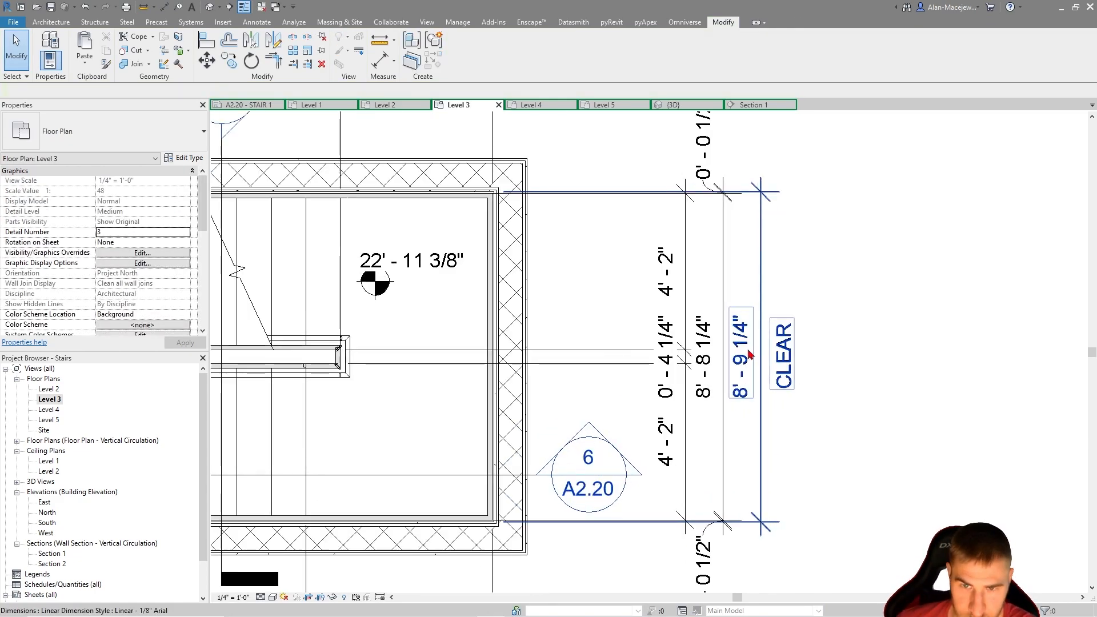
{"action": "middle_click_drag", "start_coordinate": [800, 335], "coordinate": [874, 335]}
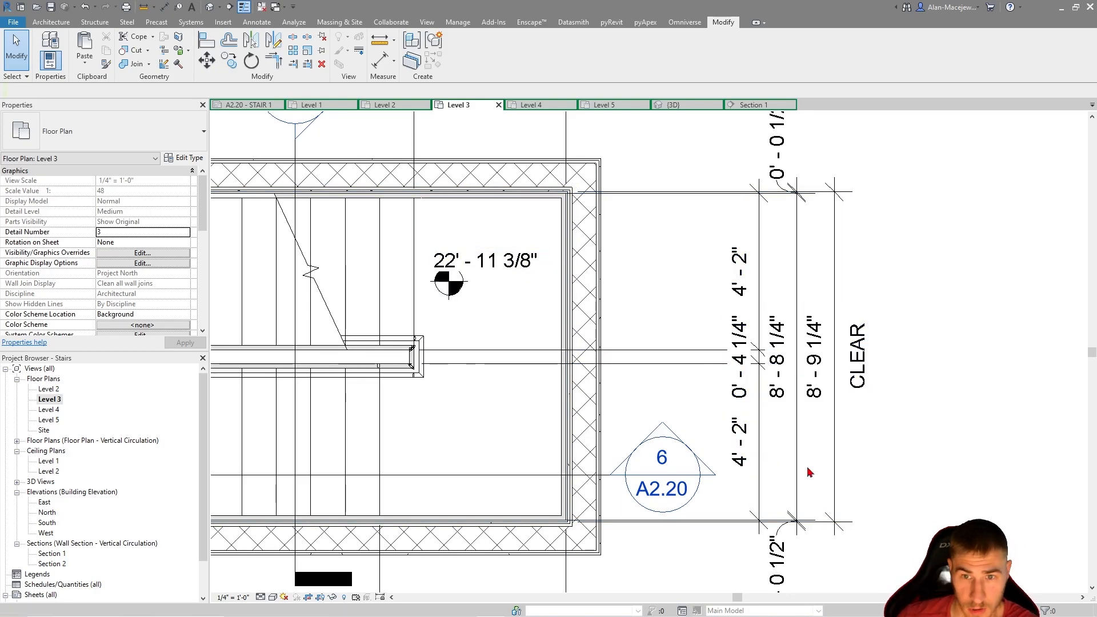
{"action": "scroll", "coordinate": [914, 394], "scroll_direction": "down", "scroll_amount": 4}
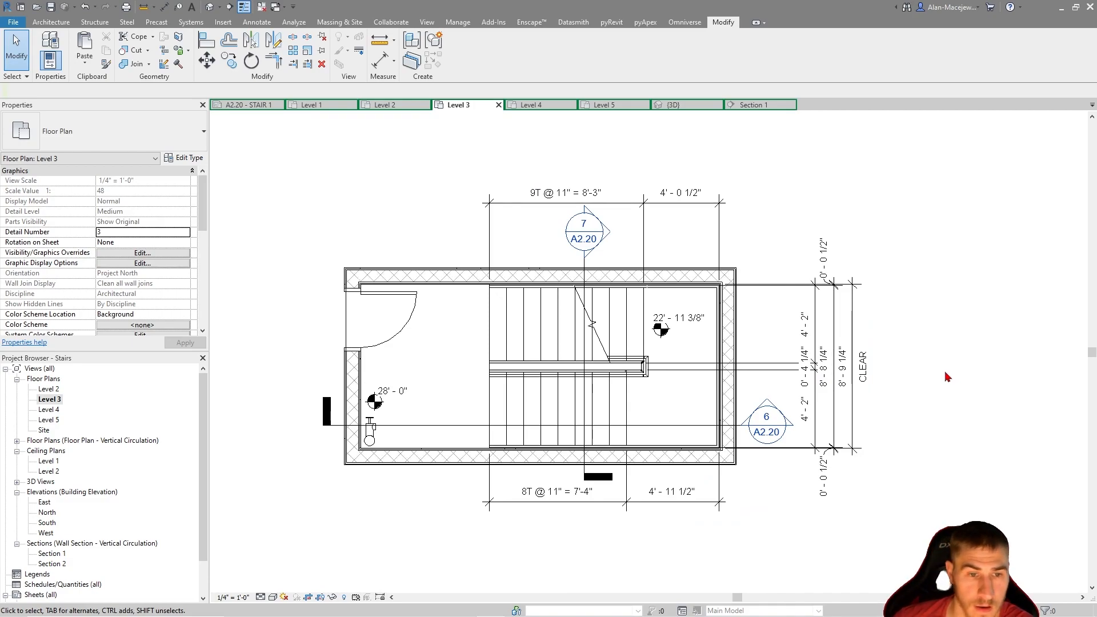
{"action": "left_click", "coordinate": [821, 405]}
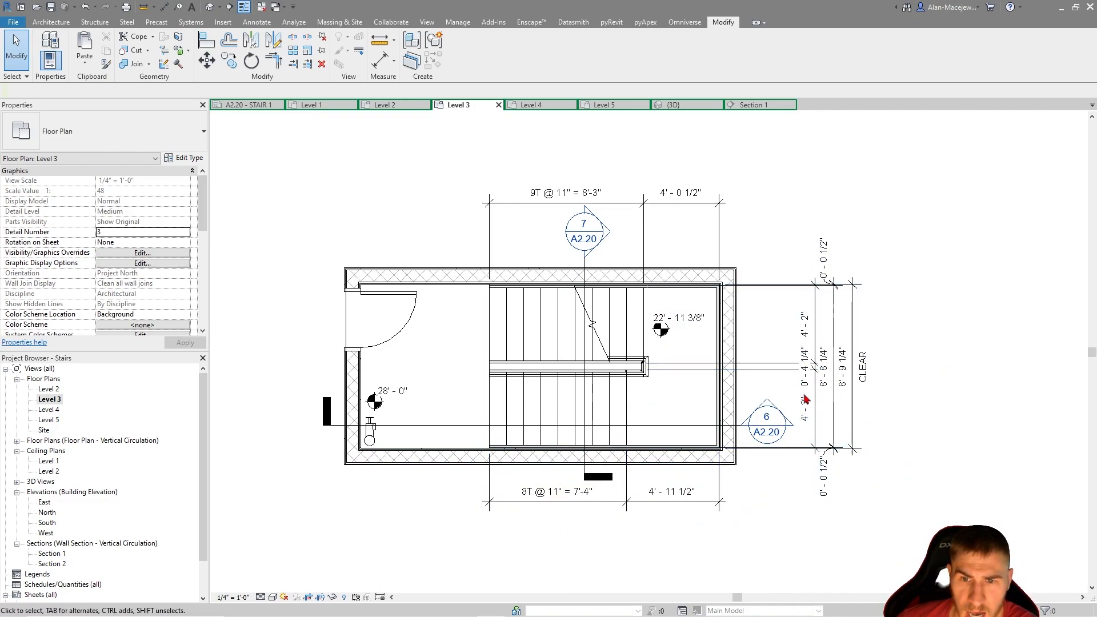
{"action": "left_click", "coordinate": [663, 365]}
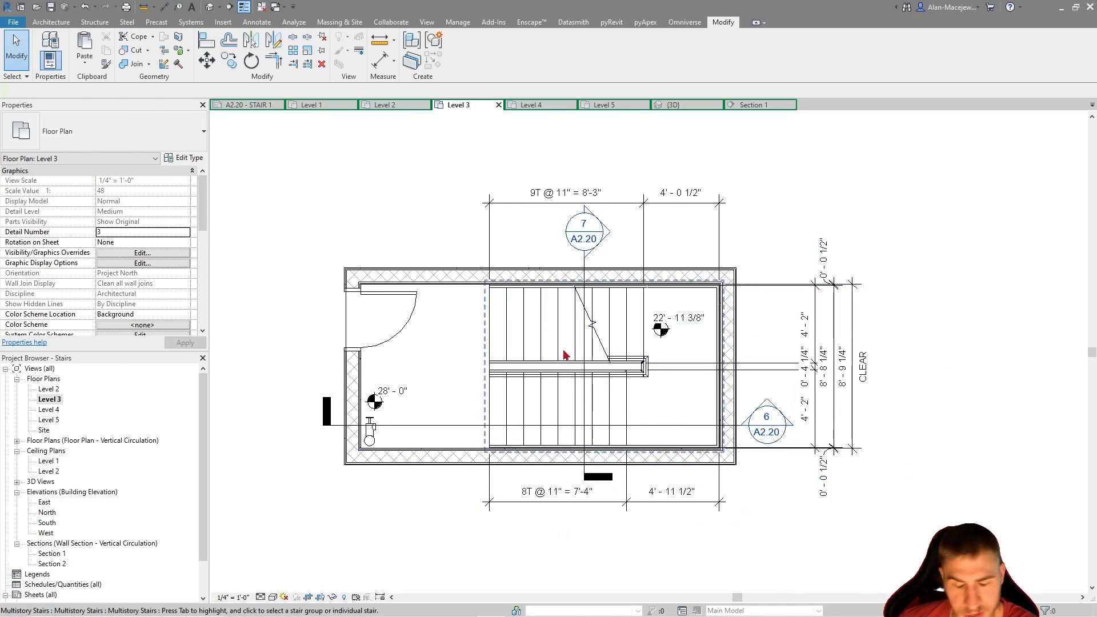
{"action": "mouse_move", "coordinate": [658, 475]}
{"action": "middle_mouse_down"}
{"action": "mouse_move", "coordinate": [673, 450]}
{"action": "mouse_move", "coordinate": [658, 450]}
{"action": "middle_mouse_up"}
Try to extend the run dimension string below the plan with a segment to the inner face of the door-side wall
{"action": "left_click", "coordinate": [556, 466]}
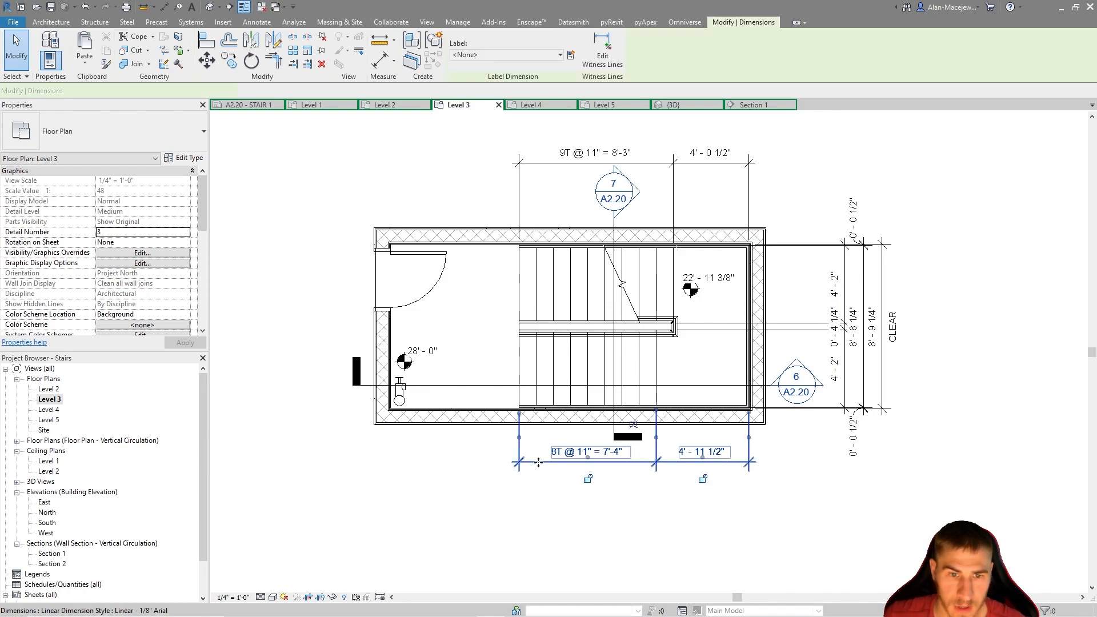
{"action": "key", "text": "Escape"}
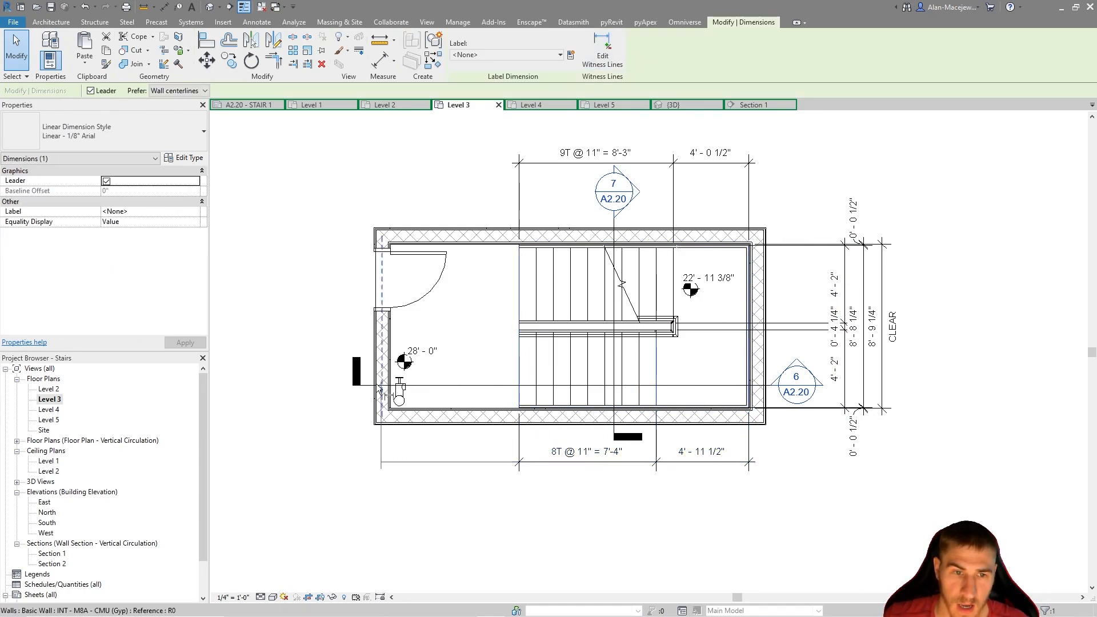
{"action": "scroll", "coordinate": [379, 381], "scroll_direction": "up", "scroll_amount": 4}
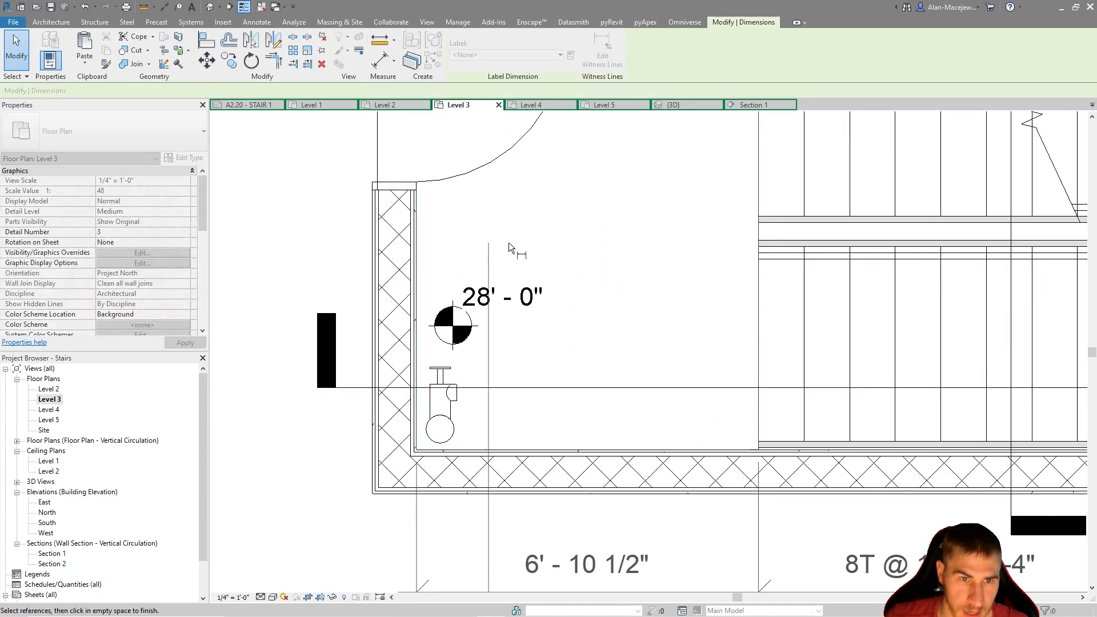
{"action": "scroll", "coordinate": [494, 242], "scroll_direction": "down", "scroll_amount": 3}
{"action": "left_click", "coordinate": [540, 508]}
{"action": "scroll", "coordinate": [604, 488], "scroll_direction": "down", "scroll_amount": 2}
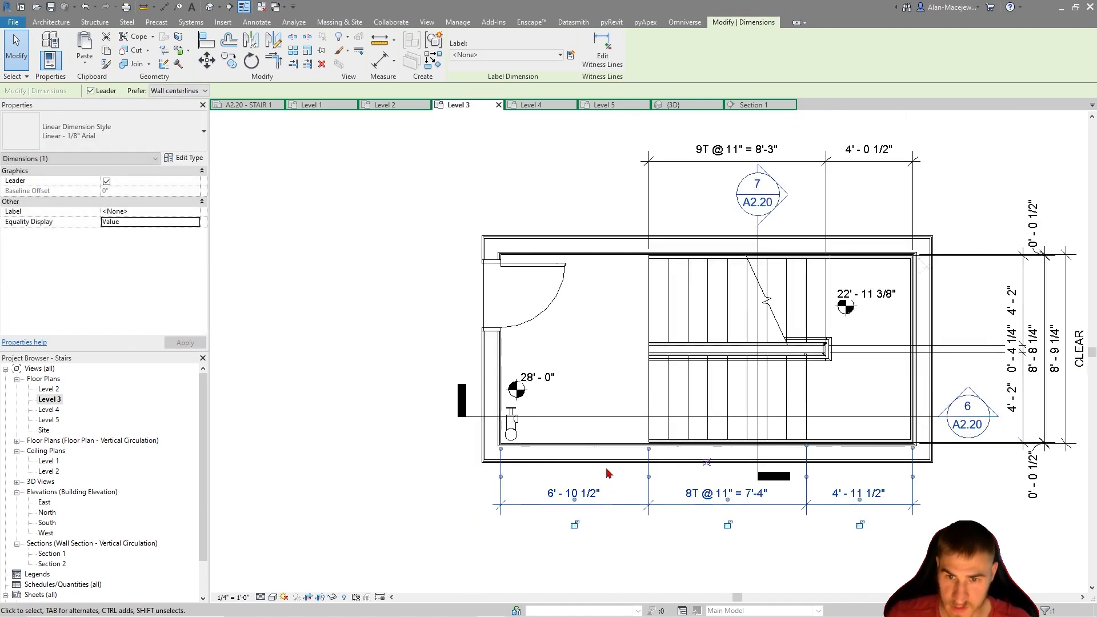
{"action": "scroll", "coordinate": [807, 425], "scroll_direction": "down", "scroll_amount": 2}
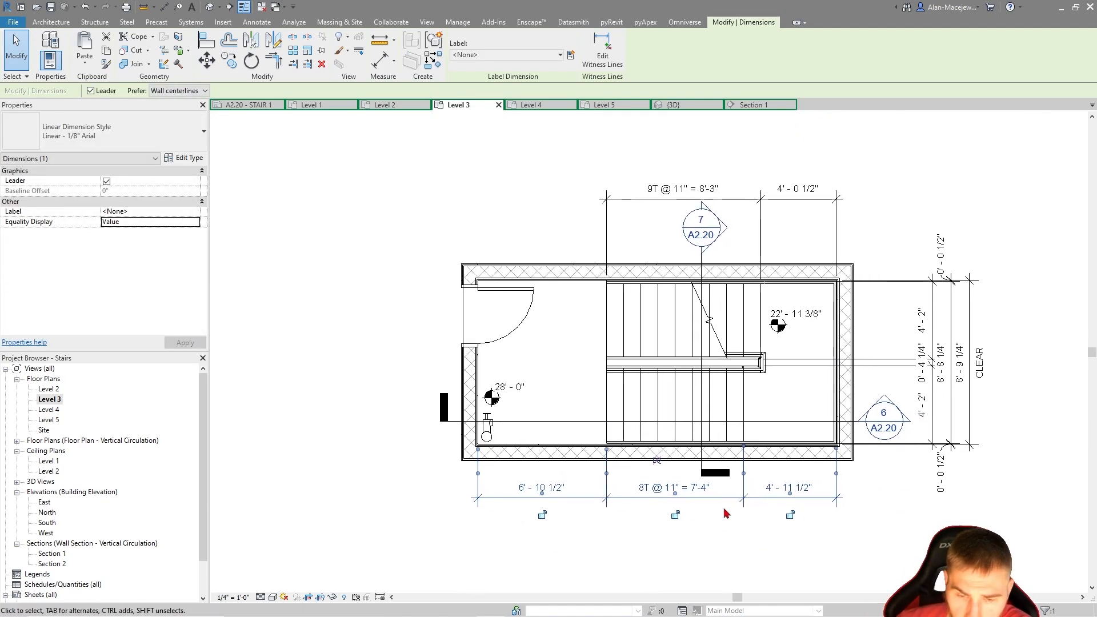
Undo the segment added to the run dimension string below the plan
{"action": "left_click", "coordinate": [374, 65]}
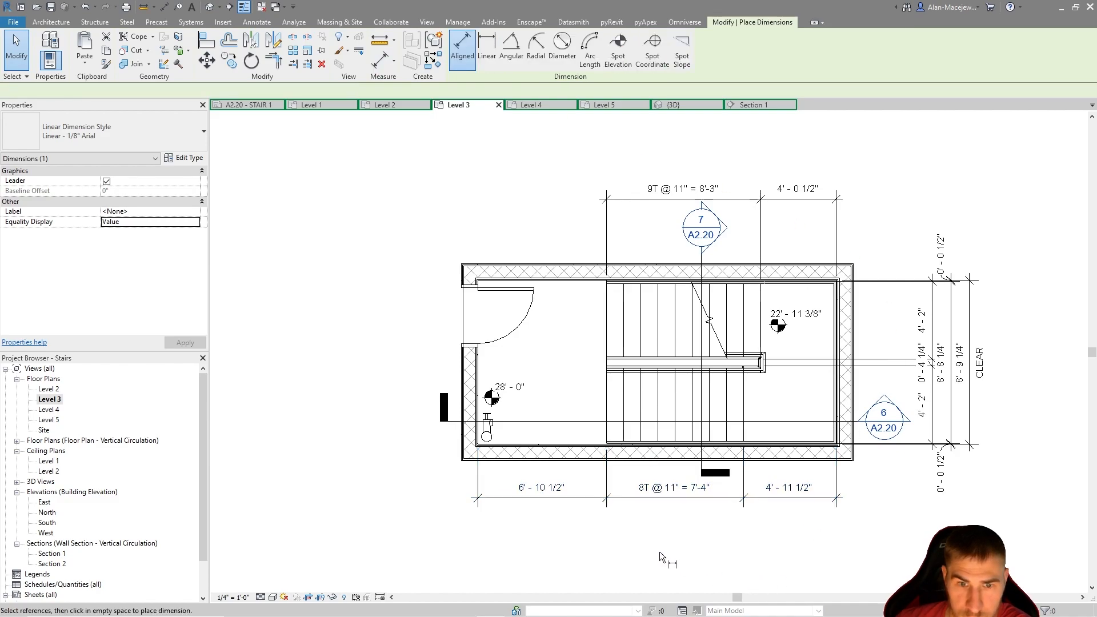
{"action": "scroll", "coordinate": [527, 501], "scroll_direction": "up", "scroll_amount": 3}
{"action": "key", "text": "Escape"}
{"action": "key", "text": "Escape"}
{"action": "scroll", "coordinate": [529, 487], "scroll_direction": "up", "scroll_amount": 3}
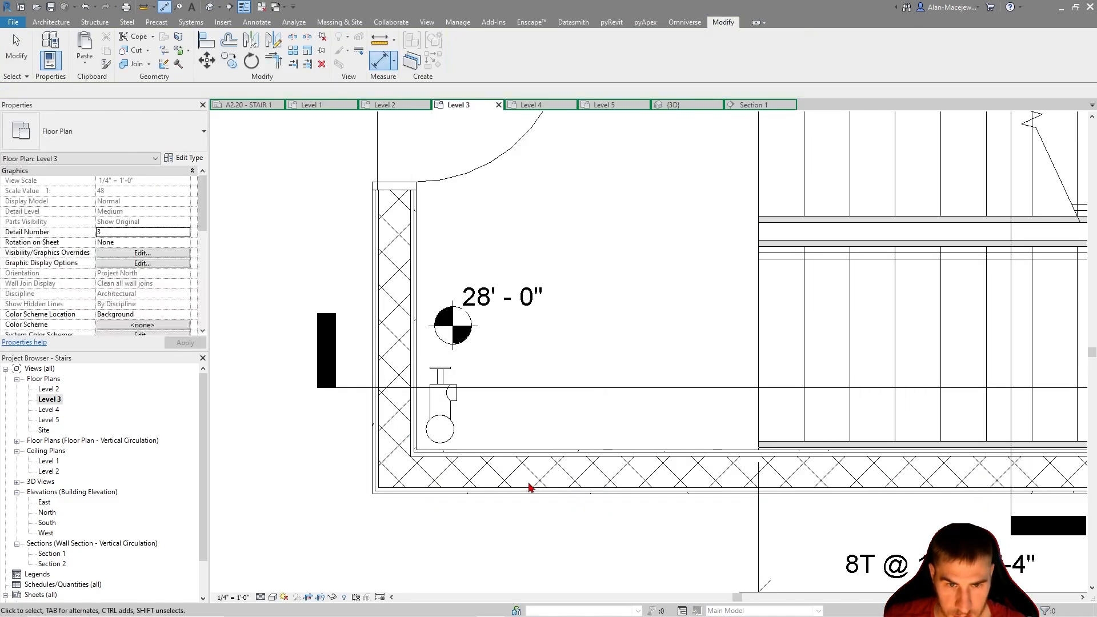
{"action": "scroll", "coordinate": [530, 487], "scroll_direction": "down", "scroll_amount": 5}
Place a second aligned dimension string below the plan, covering the end-wall gap, the stair's full length and the floor landing to the door-side wall
{"action": "key", "text": "d"}
{"action": "key", "text": "i"}
{"action": "scroll", "coordinate": [806, 351], "scroll_direction": "up", "scroll_amount": 3}
{"action": "scroll", "coordinate": [806, 351], "scroll_direction": "up", "scroll_amount": 3}
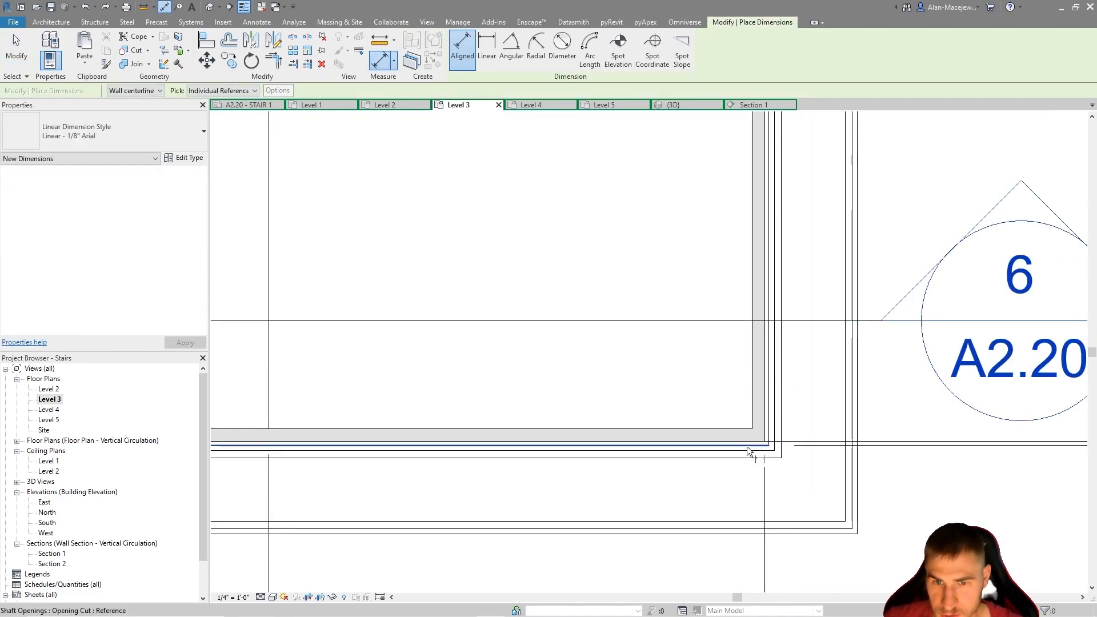
{"action": "left_click", "coordinate": [767, 394]}
{"action": "scroll", "coordinate": [714, 400], "scroll_direction": "down", "scroll_amount": 2}
{"action": "scroll", "coordinate": [657, 394], "scroll_direction": "down", "scroll_amount": 2}
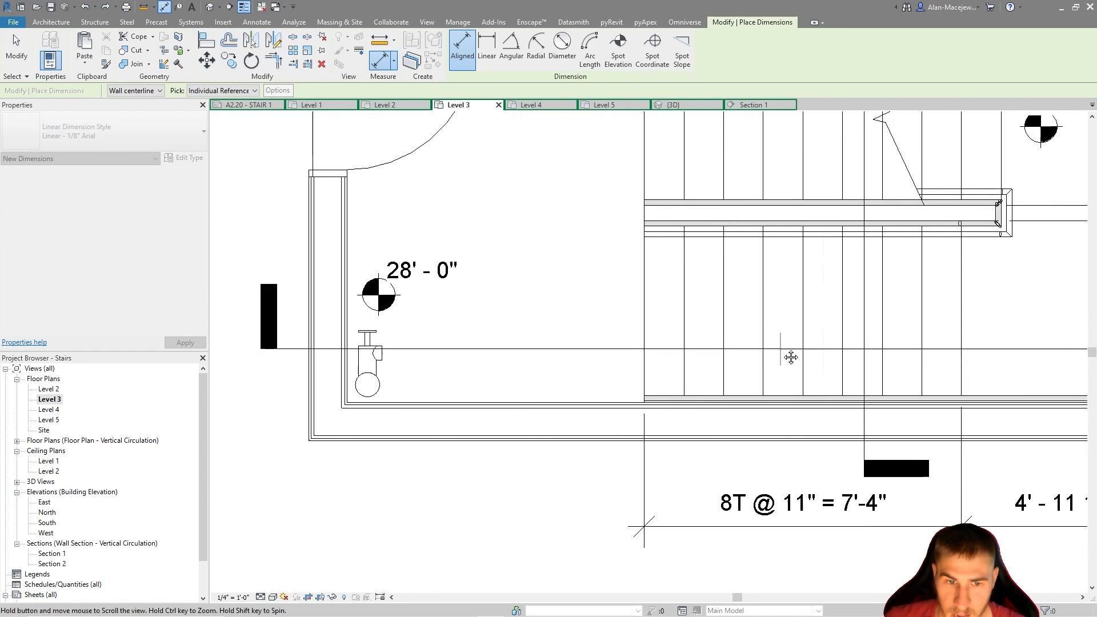
{"action": "left_click", "coordinate": [649, 327]}
{"action": "scroll", "coordinate": [605, 354], "scroll_direction": "down", "scroll_amount": 1}
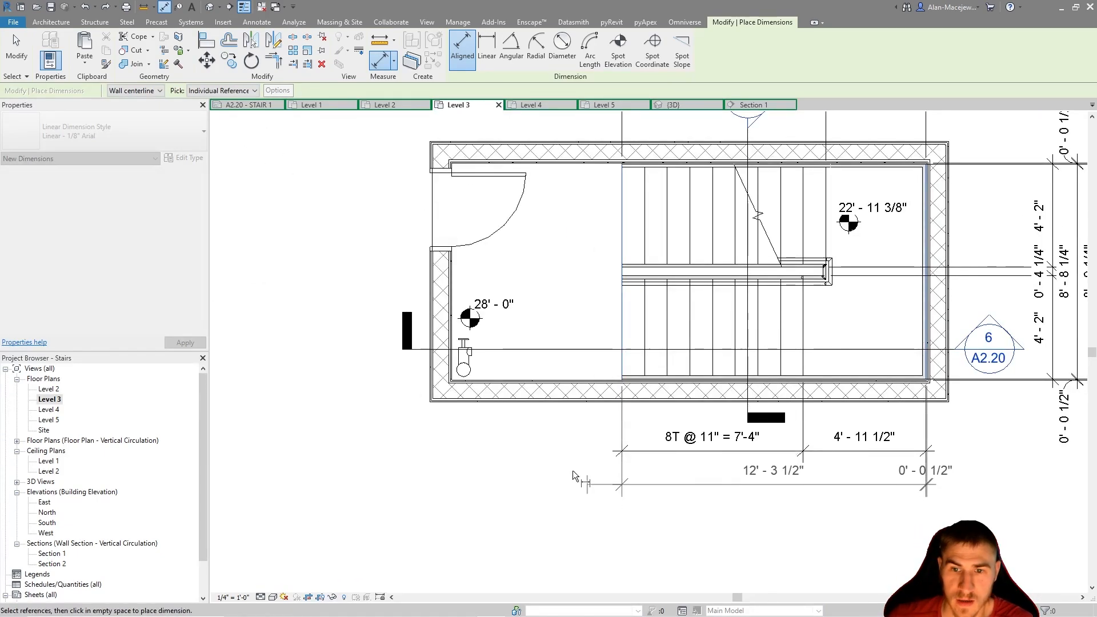
{"action": "scroll", "coordinate": [464, 344], "scroll_direction": "up", "scroll_amount": 4}
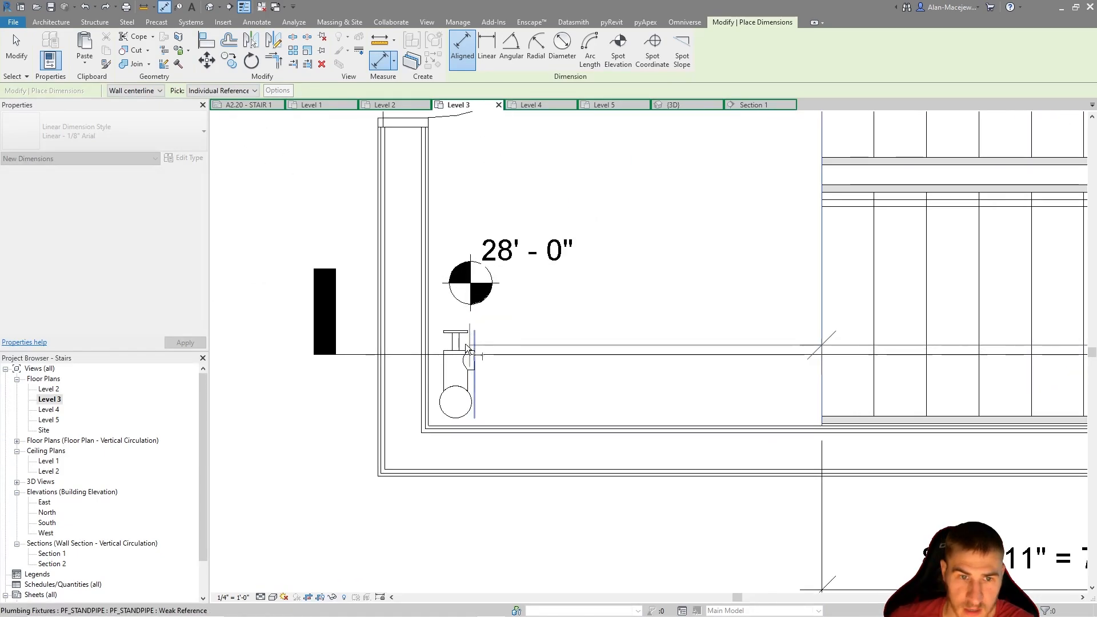
{"action": "left_click", "coordinate": [429, 330]}
{"action": "scroll", "coordinate": [428, 330], "scroll_direction": "down", "scroll_amount": 4}
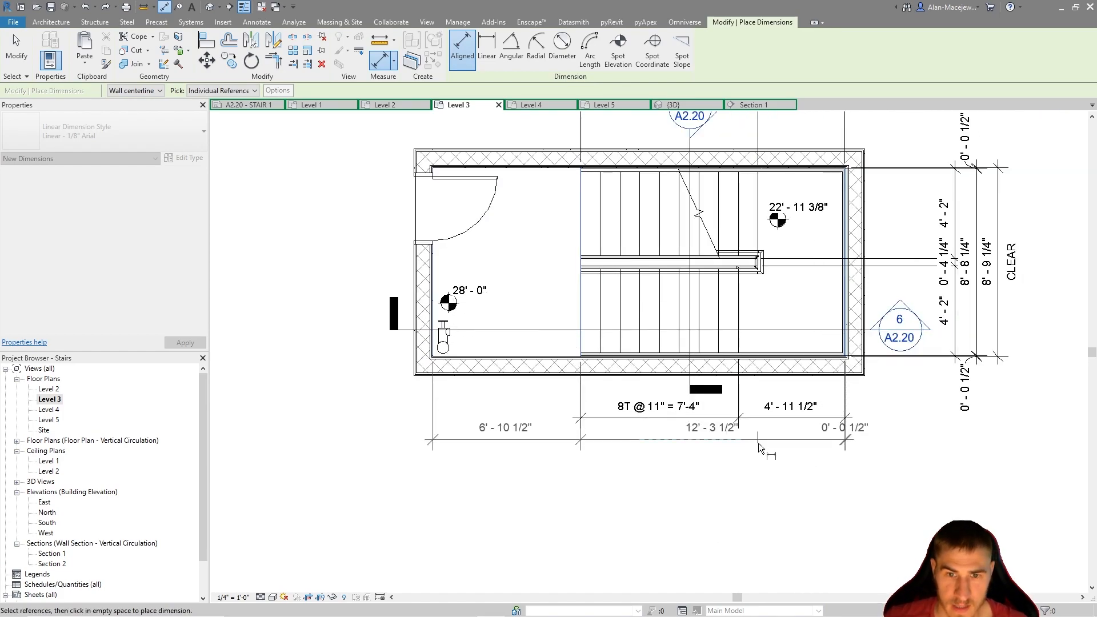
{"action": "left_click", "coordinate": [773, 443]}
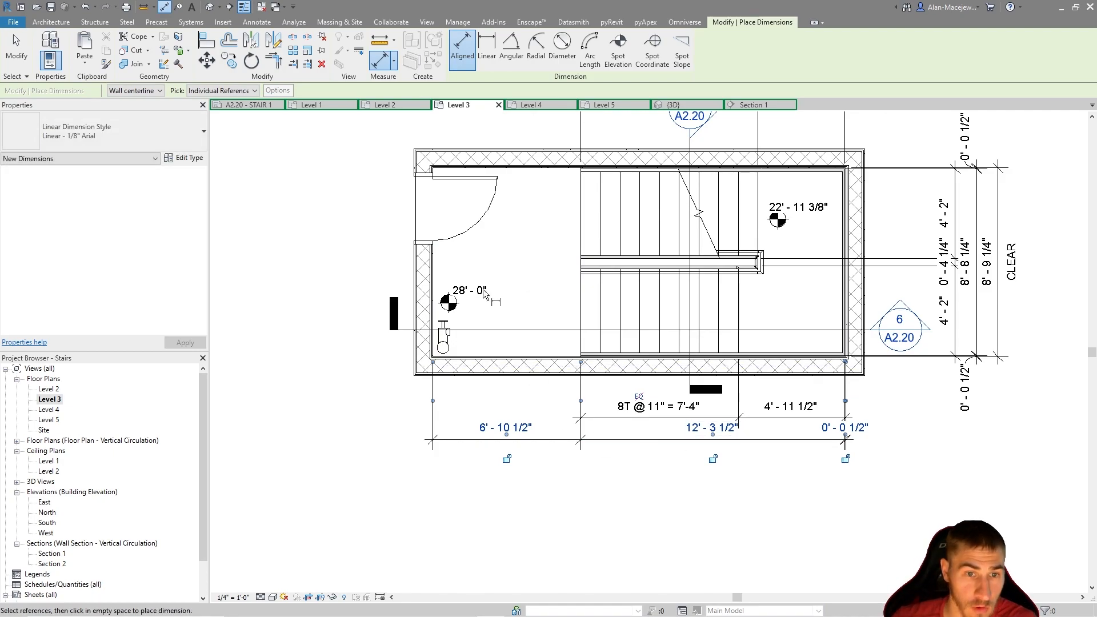
Place an overall aligned length dimension below the plan between the stairwell's inner end wall faces, and select it
{"action": "scroll", "coordinate": [474, 294], "scroll_direction": "up", "scroll_amount": 5}
{"action": "key", "text": "Tab"}
{"action": "key", "text": "Tab"}
{"action": "left_click", "coordinate": [309, 286]}
{"action": "scroll", "coordinate": [432, 304], "scroll_direction": "down", "scroll_amount": 3}
{"action": "middle_click_drag", "start_coordinate": [938, 323], "coordinate": [505, 328]}
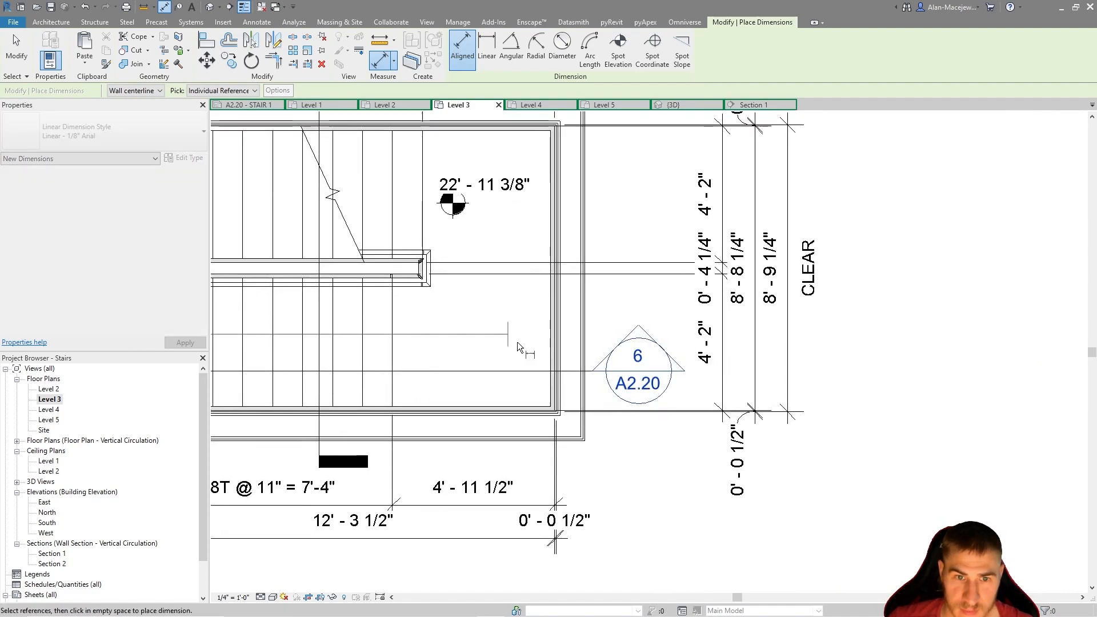
{"action": "scroll", "coordinate": [556, 377], "scroll_direction": "up", "scroll_amount": 5}
{"action": "left_click", "coordinate": [522, 400]}
{"action": "scroll", "coordinate": [525, 400], "scroll_direction": "down", "scroll_amount": 5}
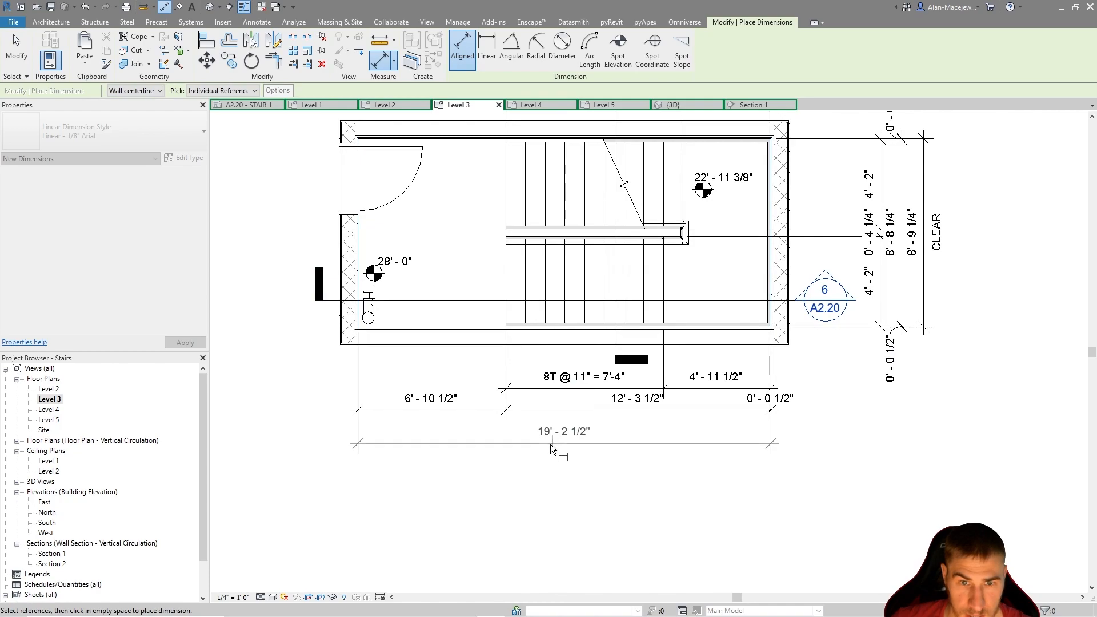
{"action": "left_click", "coordinate": [558, 433]}
{"action": "key", "text": "Escape"}
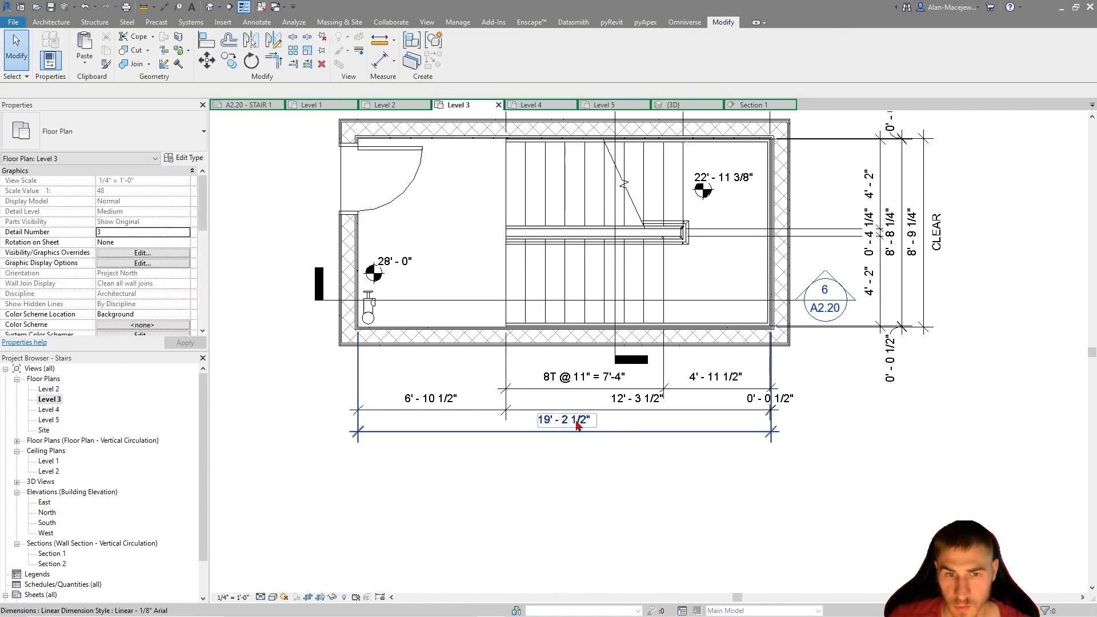
{"action": "left_click", "coordinate": [606, 439]}
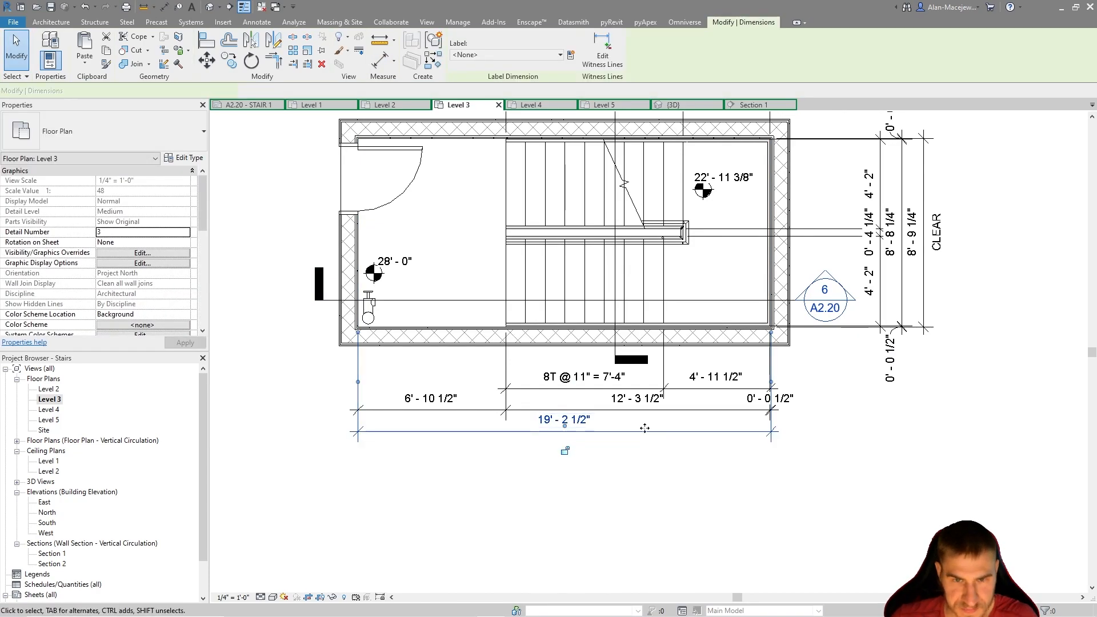
Add the text CLEAR below the value of the overall length dimension under the plan
{"action": "left_click", "coordinate": [564, 419]}
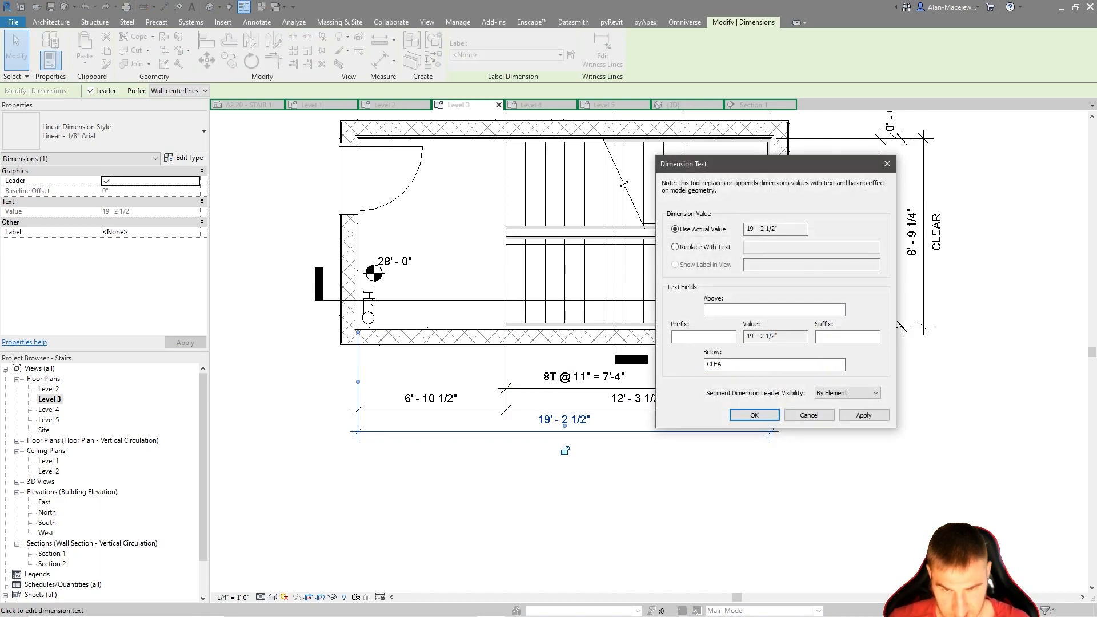
{"action": "type", "text": "CLEAR"}
{"action": "key", "text": "Return"}
{"action": "key", "text": "Escape"}
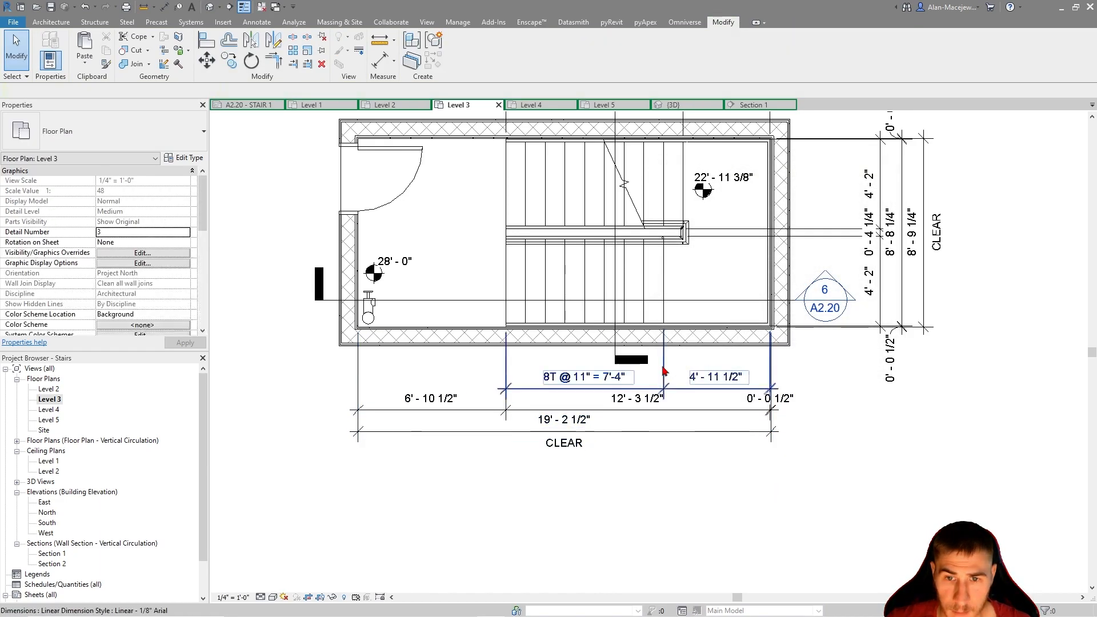
Measure the distance from the floor landing edge to the stair's far end beside the end wall
{"action": "scroll", "coordinate": [489, 273], "scroll_direction": "up", "scroll_amount": 2}
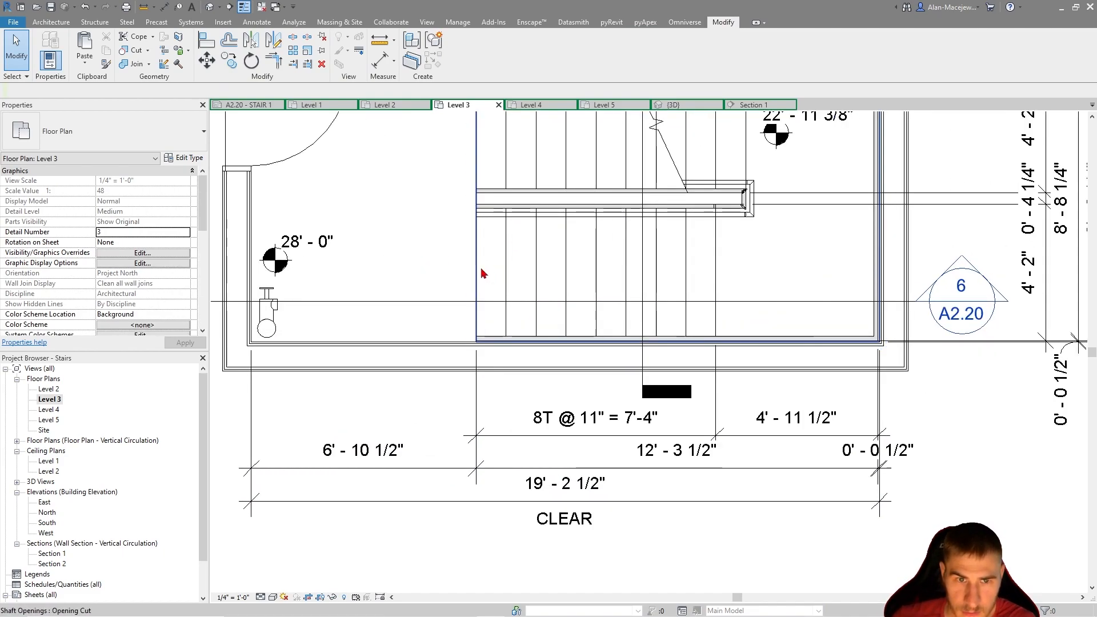
{"action": "left_click", "coordinate": [377, 44]}
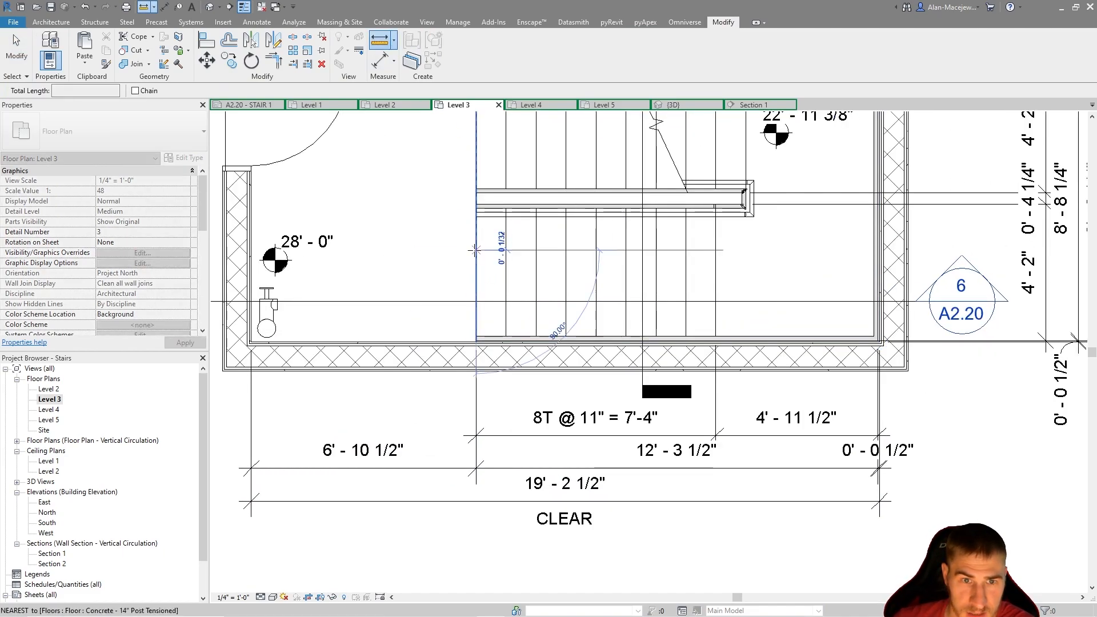
{"action": "left_click", "coordinate": [476, 249]}
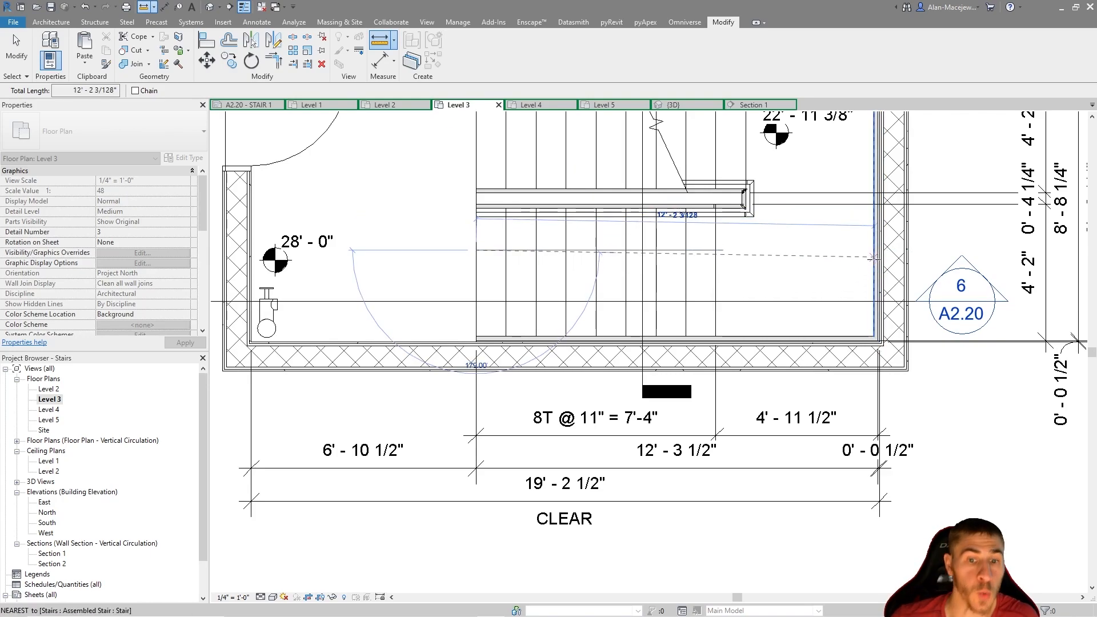
{"action": "key", "text": "Escape"}
{"action": "key", "text": "Escape"}
{"action": "scroll", "coordinate": [624, 491], "scroll_direction": "down", "scroll_amount": 2}
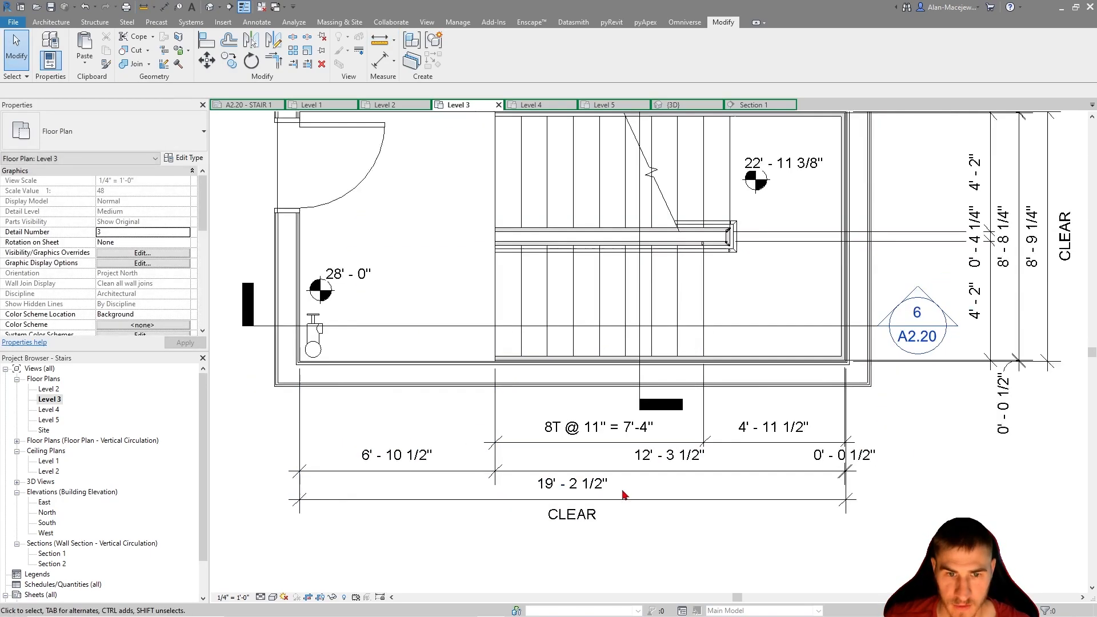
Move the overall clear length dimension farther below the second dimension string
{"action": "left_click_drag", "start_coordinate": [595, 498], "coordinate": [588, 541]}
{"action": "left_click", "coordinate": [689, 463]}
{"action": "left_click", "coordinate": [689, 461]}
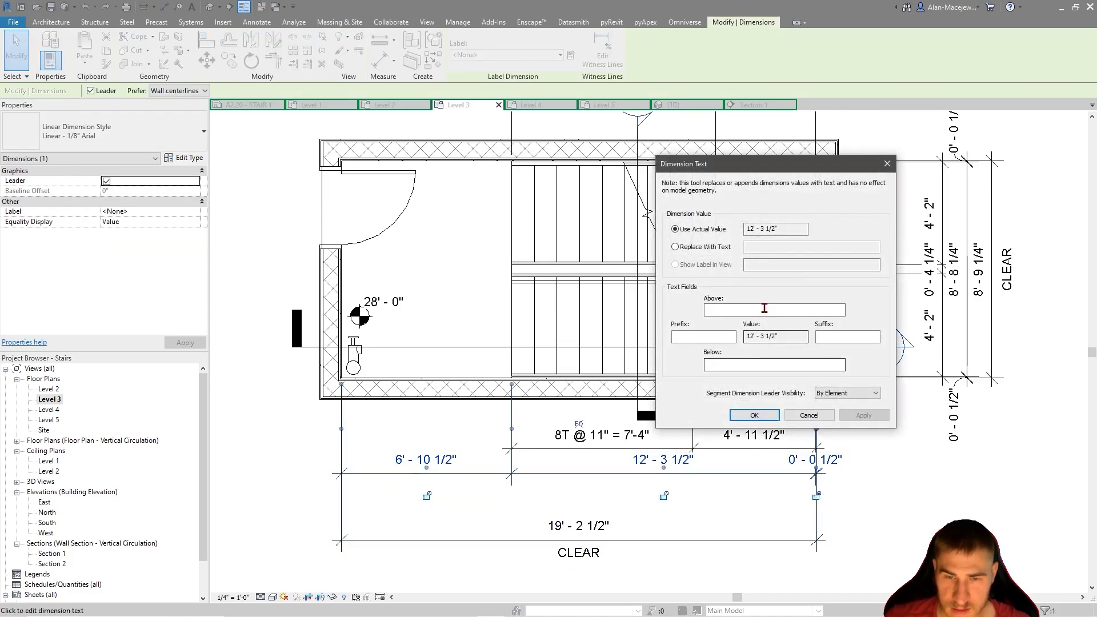
{"action": "left_click", "coordinate": [823, 416]}
{"action": "left_click", "coordinate": [898, 505]}
Remove the small end-wall gap segment from the second dimension string below the plan
{"action": "scroll", "coordinate": [833, 494], "scroll_direction": "up", "scroll_amount": 2}
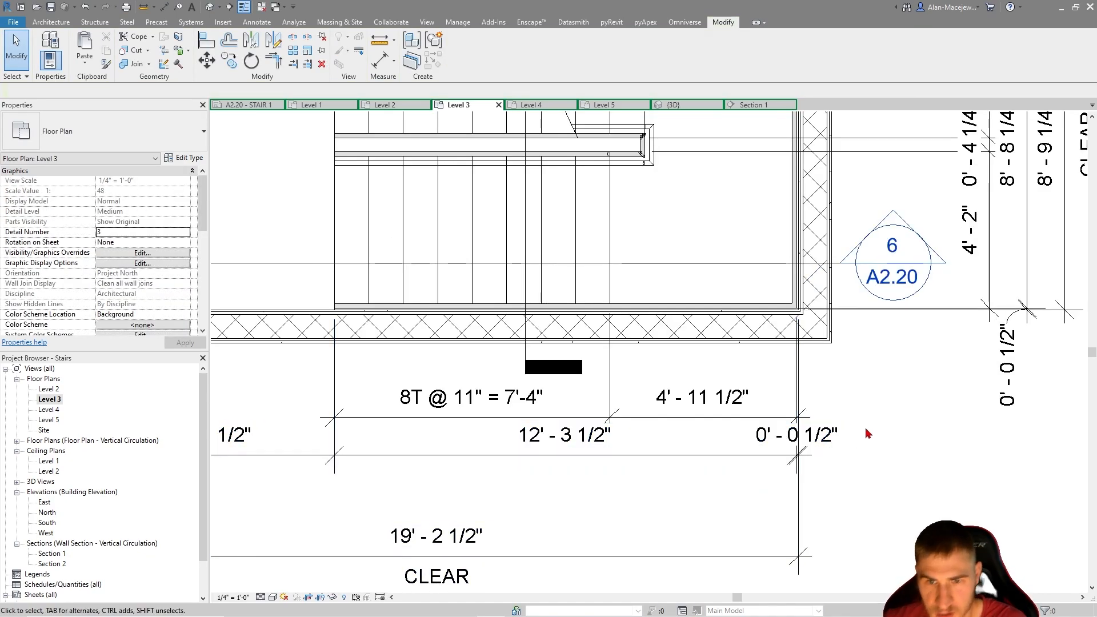
{"action": "left_click", "coordinate": [786, 442]}
{"action": "left_click_drag", "start_coordinate": [799, 454], "coordinate": [897, 453]}
{"action": "scroll", "coordinate": [778, 416], "scroll_direction": "up", "scroll_amount": 2}
{"action": "middle_click_drag", "start_coordinate": [837, 379], "coordinate": [828, 391]}
{"action": "left_click_drag", "start_coordinate": [809, 372], "coordinate": [803, 175]}
{"action": "scroll", "coordinate": [695, 411], "scroll_direction": "down", "scroll_amount": 3}
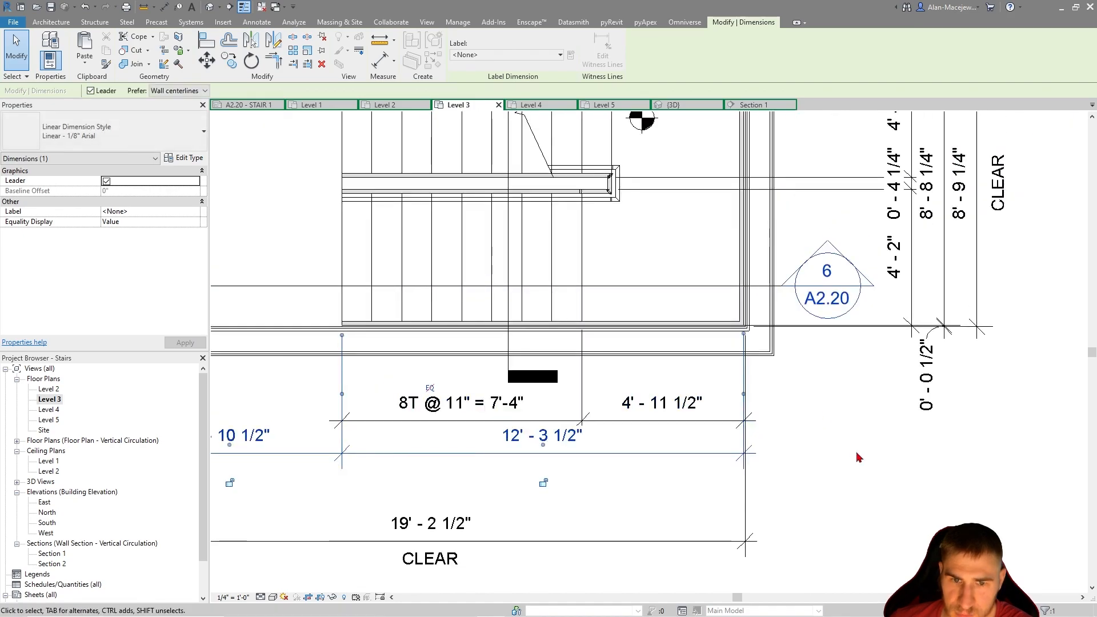
{"action": "left_click", "coordinate": [856, 452]}
Extend the run dimension string below the plan with an end-wall gap segment, and place its text outside the string with a leader
{"action": "left_click", "coordinate": [681, 408]}
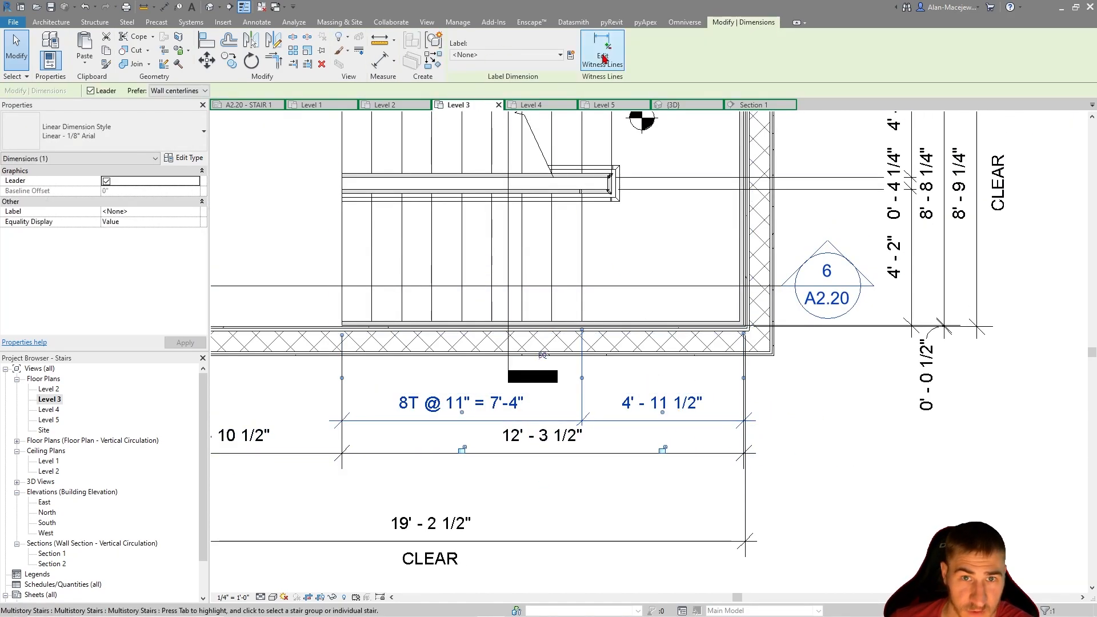
{"action": "left_click", "coordinate": [602, 50]}
{"action": "scroll", "coordinate": [759, 233], "scroll_direction": "up", "scroll_amount": 3}
{"action": "scroll", "coordinate": [750, 377], "scroll_direction": "up", "scroll_amount": 3}
{"action": "left_click", "coordinate": [701, 426]}
{"action": "scroll", "coordinate": [742, 242], "scroll_direction": "down", "scroll_amount": 6}
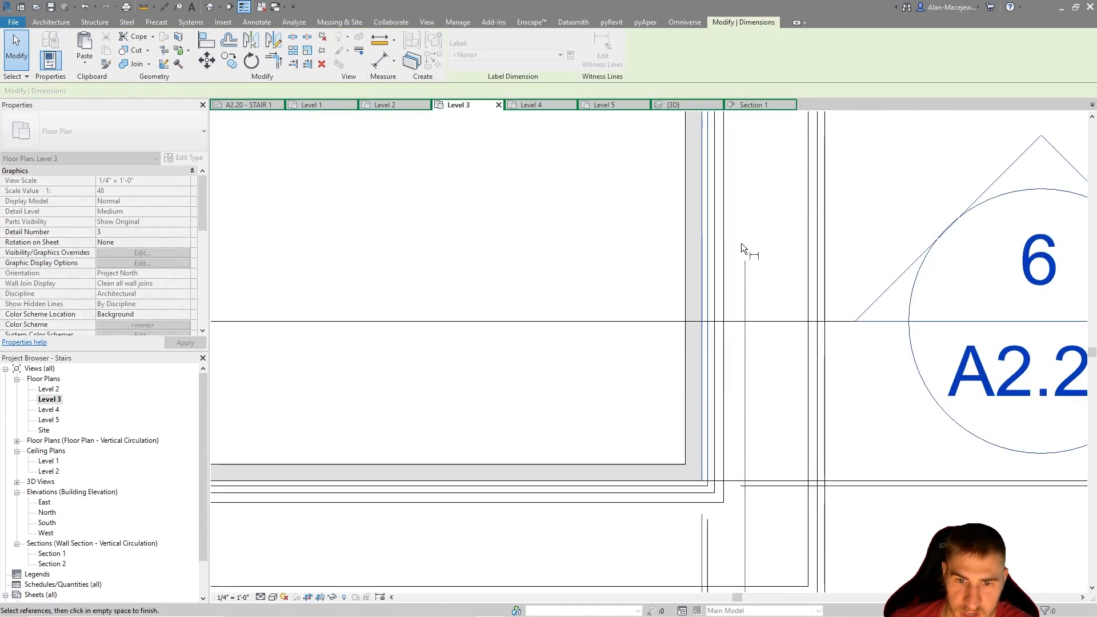
{"action": "left_click", "coordinate": [801, 385]}
{"action": "scroll", "coordinate": [701, 361], "scroll_direction": "up", "scroll_amount": 2}
{"action": "left_click_drag", "start_coordinate": [760, 343], "coordinate": [822, 342]}
{"action": "left_click", "coordinate": [835, 404]}
Shift the second string's end witness line from the stair end to the shaft opening's edge at the end wall
{"action": "left_click", "coordinate": [535, 388]}
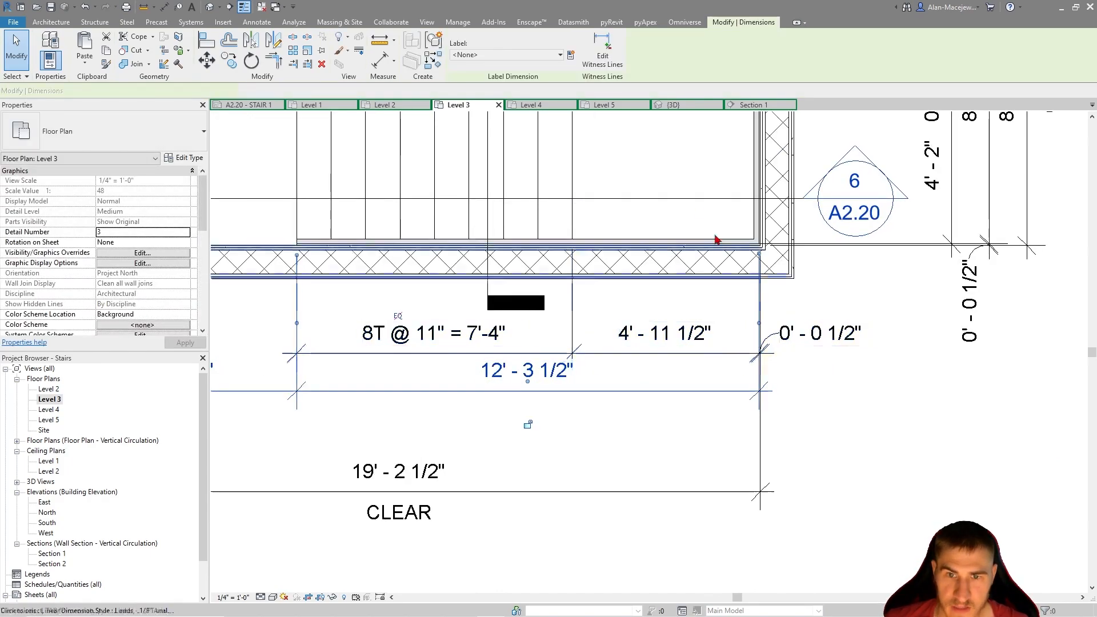
{"action": "scroll", "coordinate": [759, 228], "scroll_direction": "up", "scroll_amount": 3}
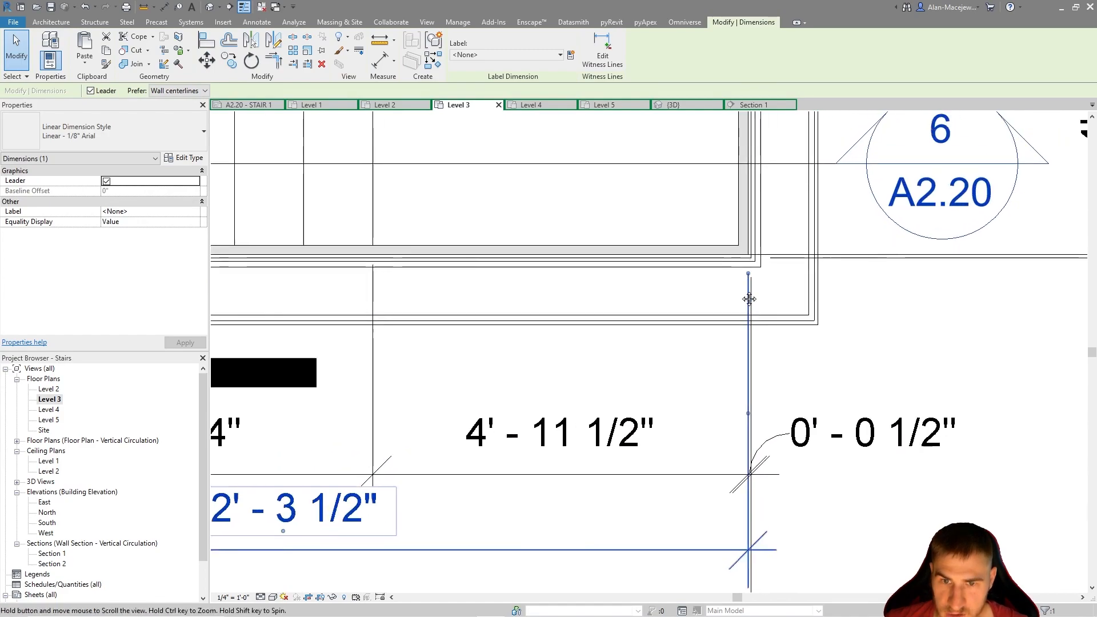
{"action": "left_click_drag", "start_coordinate": [743, 425], "coordinate": [748, 424]}
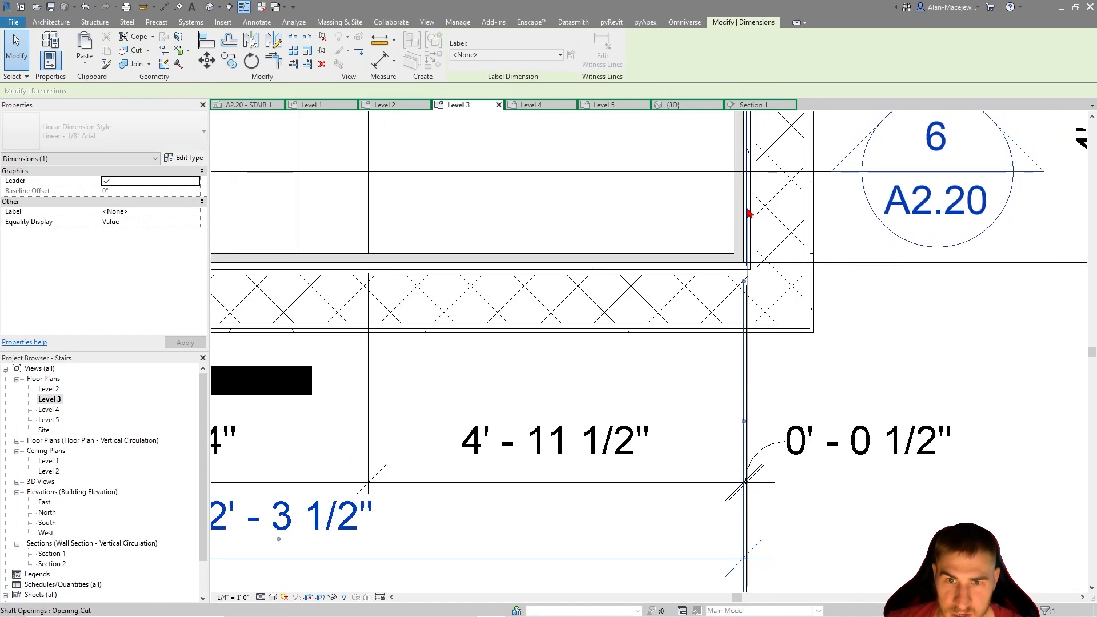
{"action": "scroll", "coordinate": [866, 266], "scroll_direction": "down", "scroll_amount": 5}
{"action": "scroll", "coordinate": [668, 374], "scroll_direction": "up", "scroll_amount": 3}
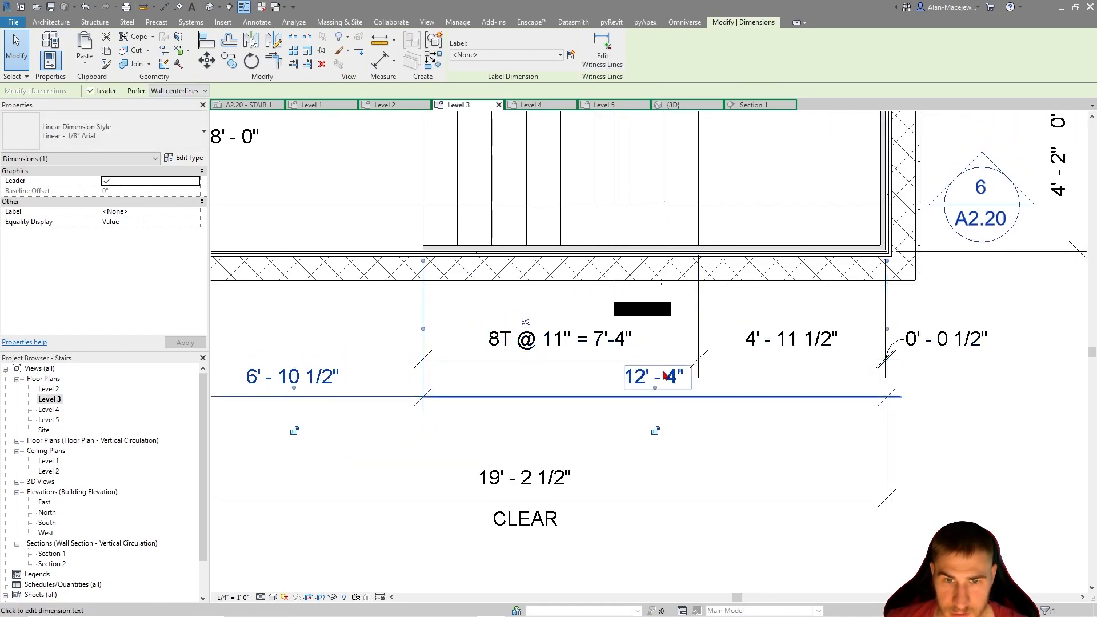
Add the text OPENING below the floor opening's length dimension in the second string
{"action": "left_click", "coordinate": [667, 378]}
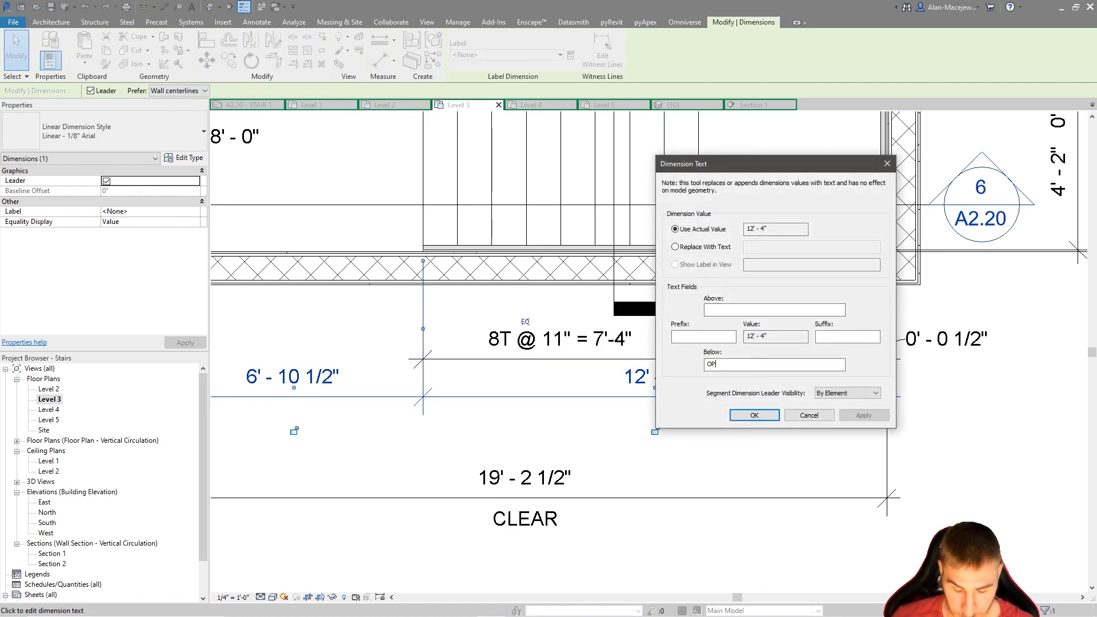
{"action": "key", "text": "Return"}
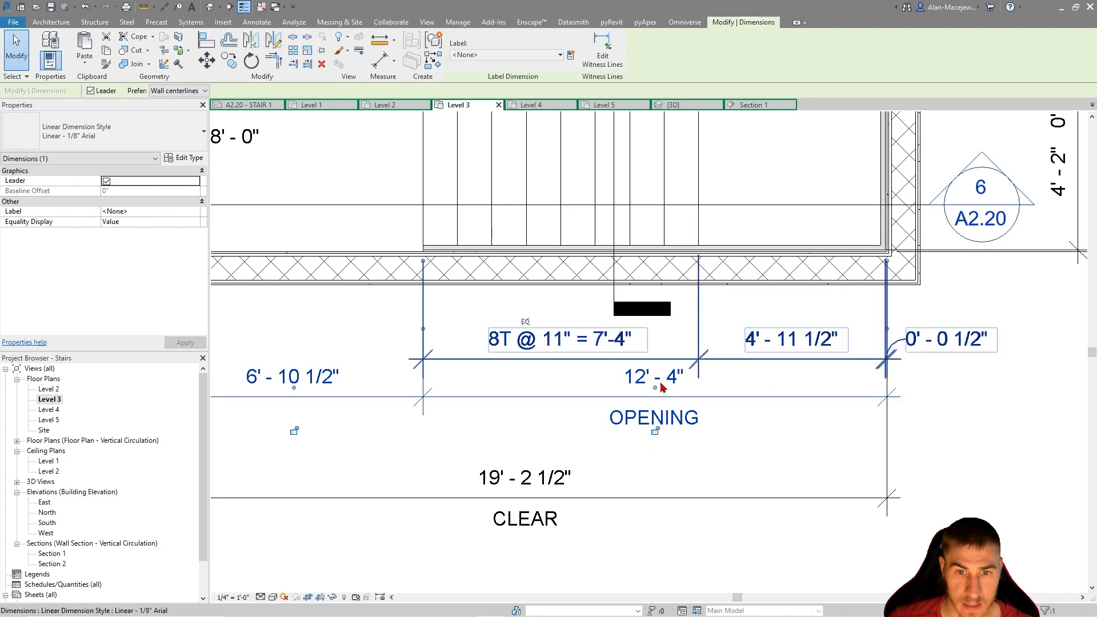
{"action": "scroll", "coordinate": [641, 372], "scroll_direction": "down", "scroll_amount": 2}
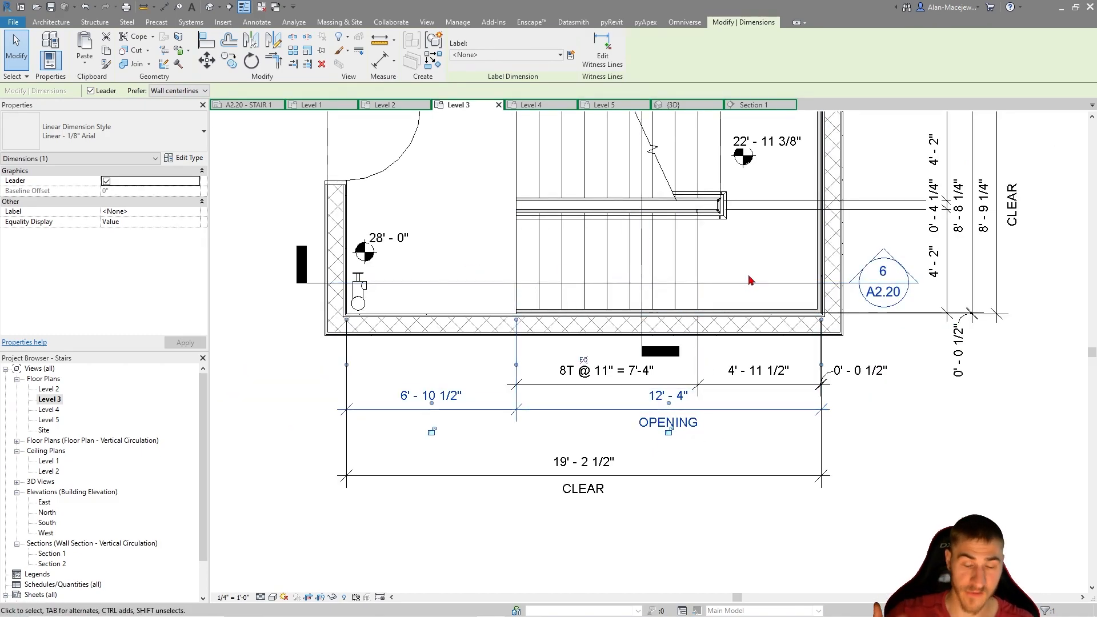
{"action": "middle_click_drag", "start_coordinate": [903, 444], "coordinate": [877, 477]}
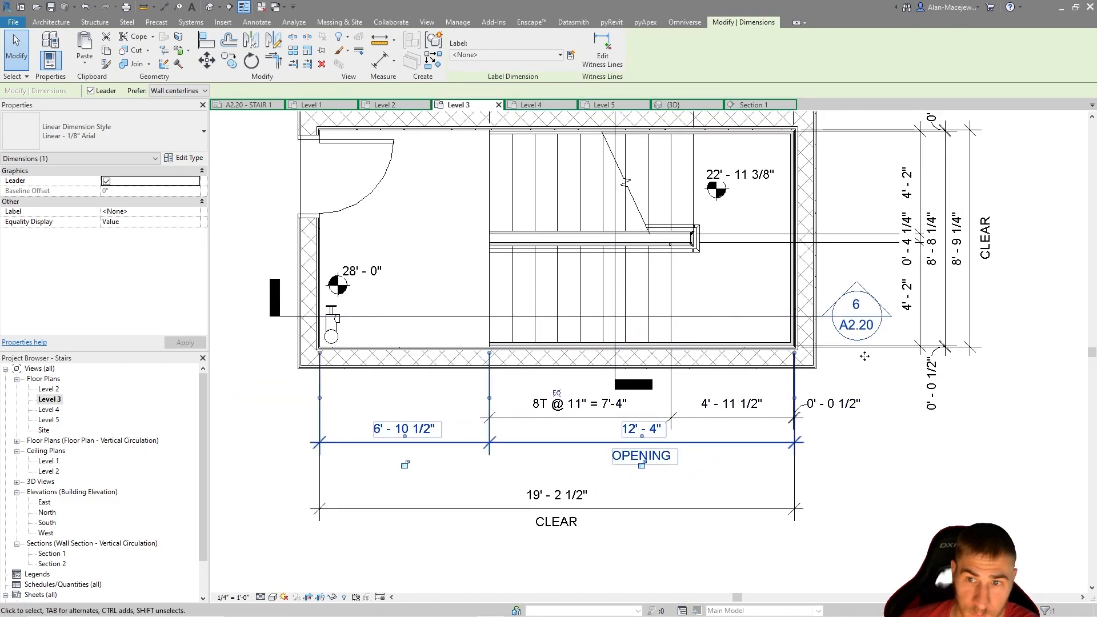
Change the text below the overall width dimension beside the plan to CLEAR/OPENING
{"action": "middle_click_drag", "start_coordinate": [988, 226], "coordinate": [971, 297]}
{"action": "left_click", "coordinate": [970, 426]}
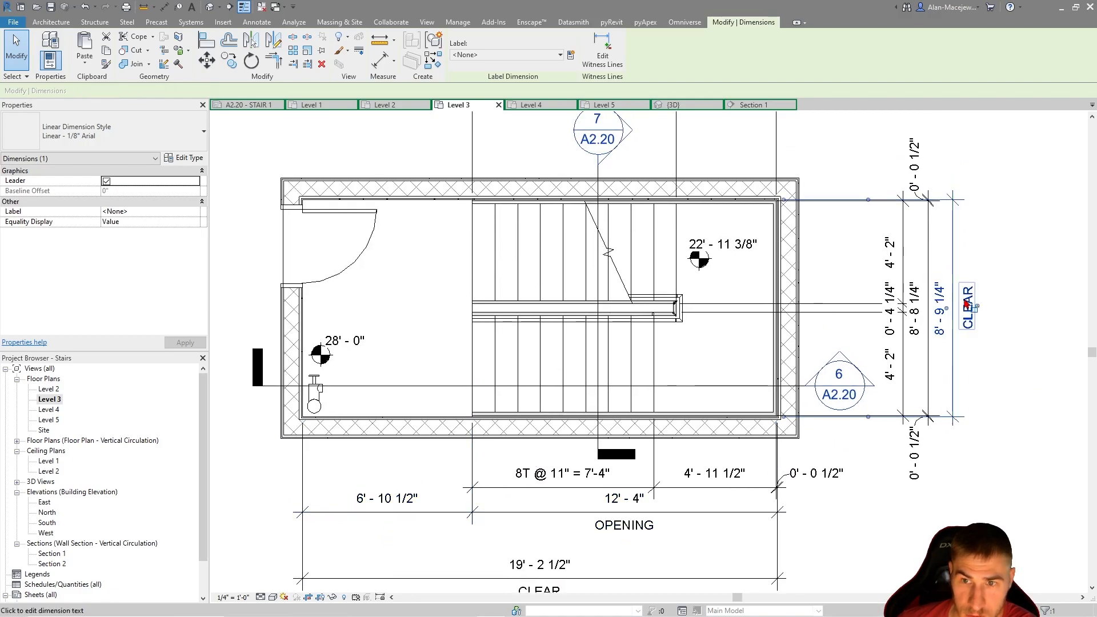
{"action": "left_click", "coordinate": [968, 300]}
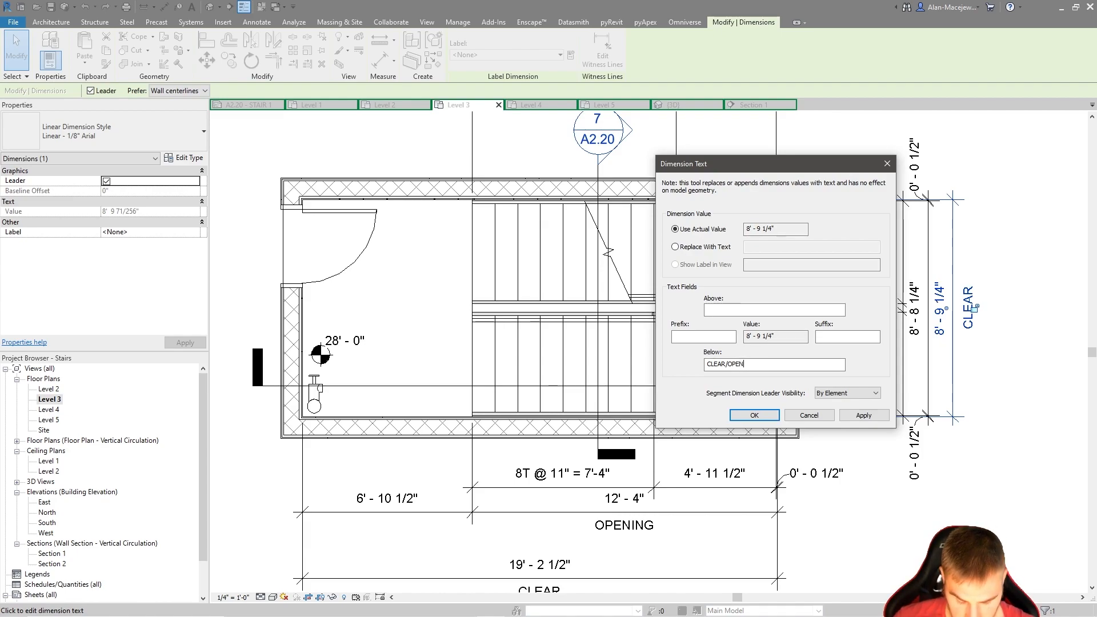
{"action": "key", "text": "Return"}
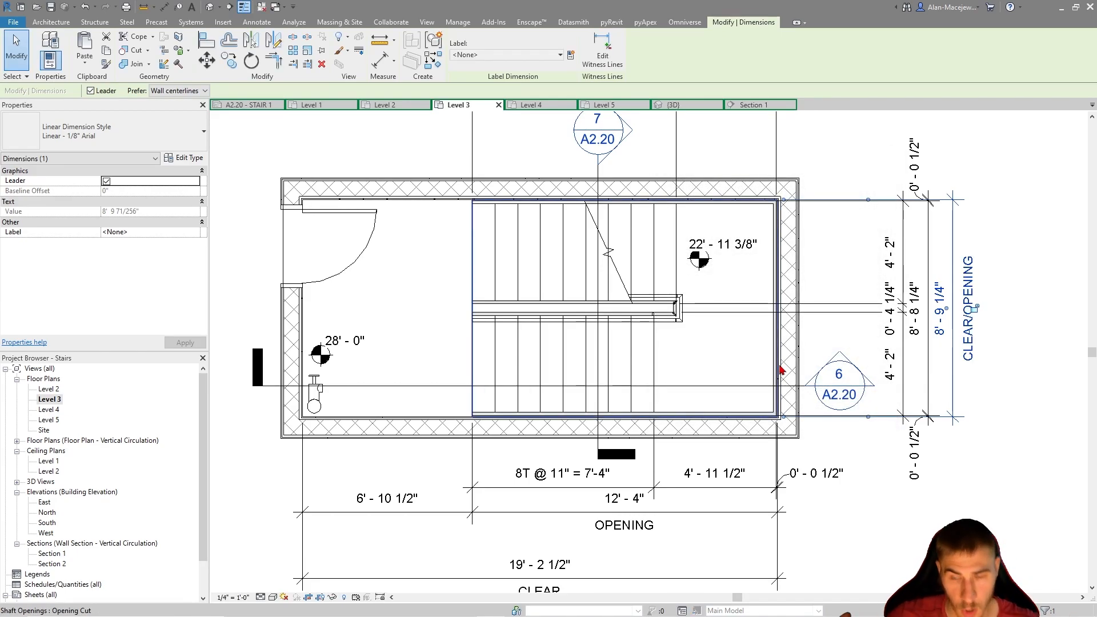
{"action": "middle_click_drag", "start_coordinate": [925, 519], "coordinate": [923, 488]}
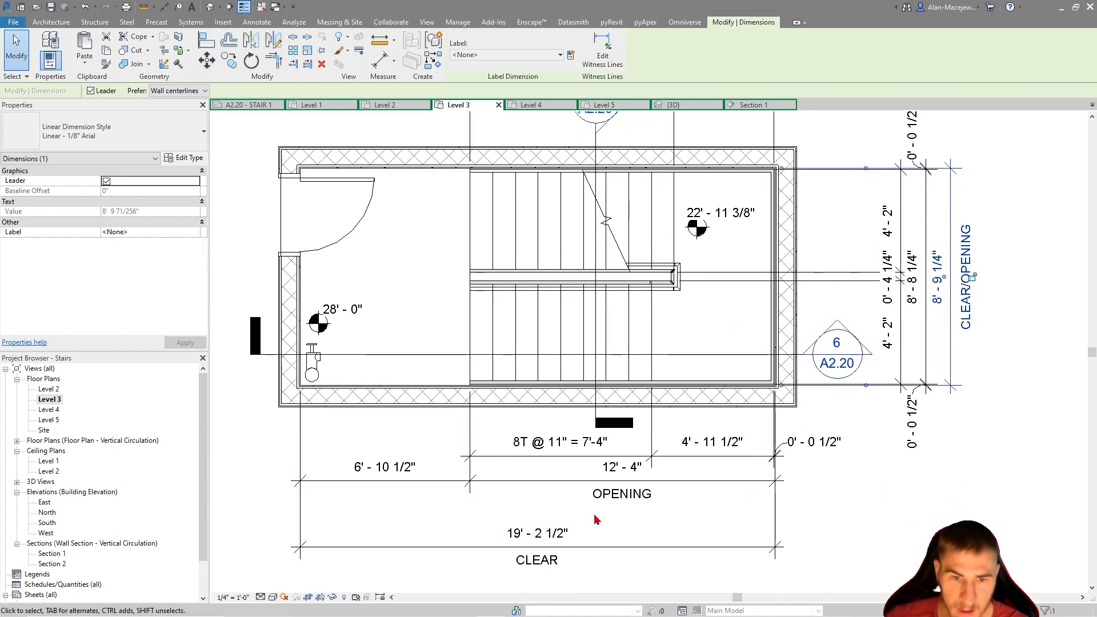
Move the overall clear length dimension back up, just below the string with the OPENING dimension
{"action": "left_click", "coordinate": [582, 547]}
{"action": "left_click_drag", "start_coordinate": [581, 547], "coordinate": [580, 522]}
{"action": "left_click", "coordinate": [657, 490]}
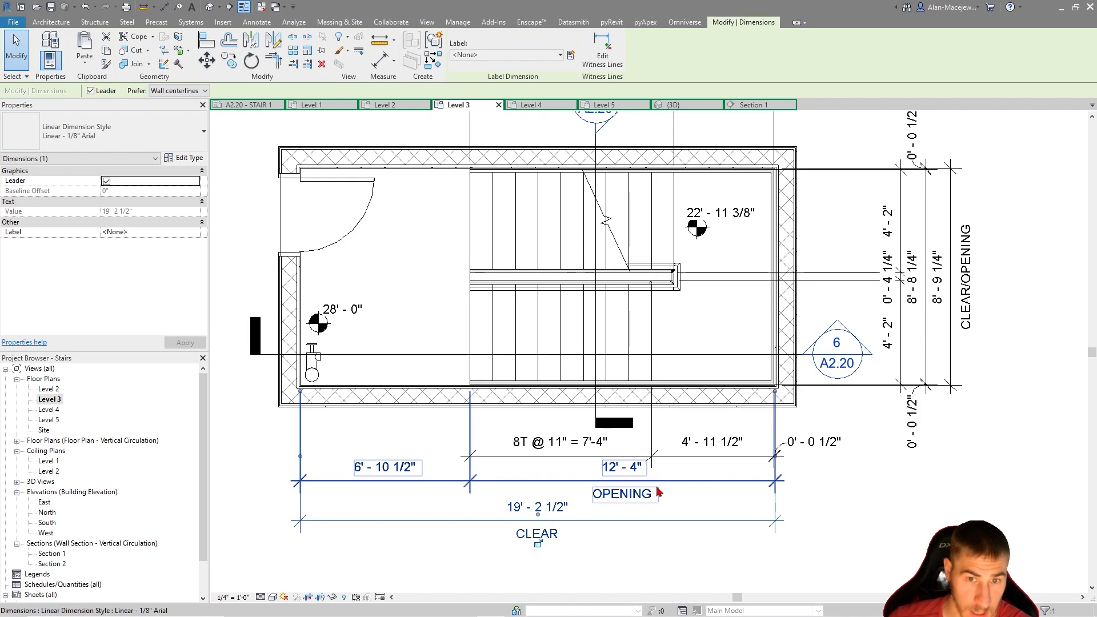
{"action": "scroll", "coordinate": [514, 503], "scroll_direction": "down", "scroll_amount": 1}
{"action": "left_click", "coordinate": [864, 539]}
{"action": "middle_click_drag", "start_coordinate": [837, 536], "coordinate": [895, 516]}
{"action": "scroll", "coordinate": [803, 468], "scroll_direction": "up", "scroll_amount": 1}
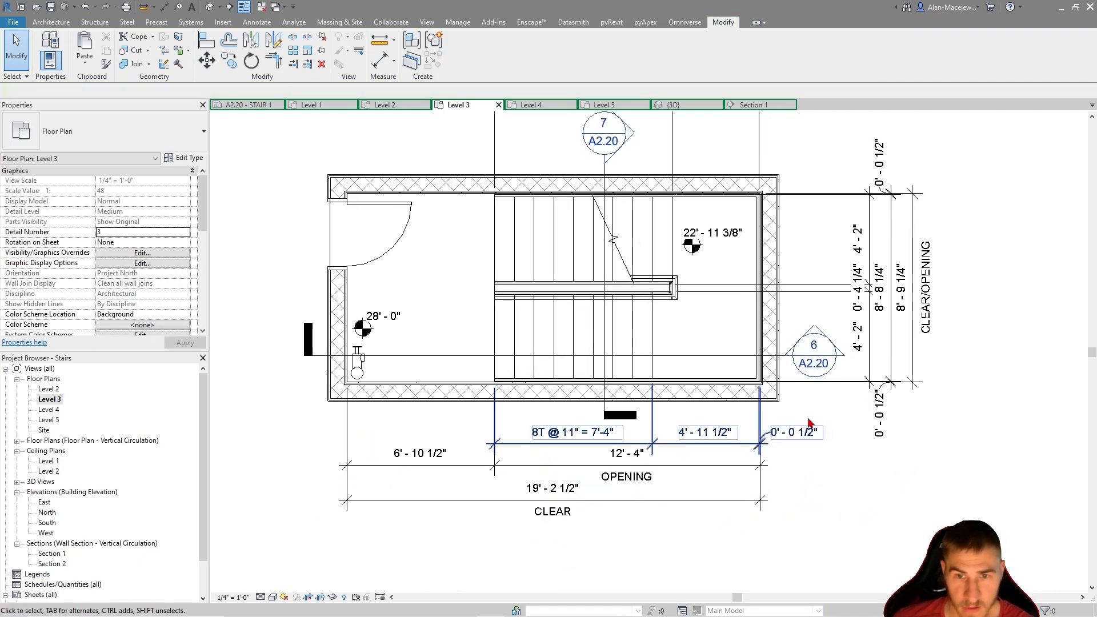
{"action": "scroll", "coordinate": [657, 246], "scroll_direction": "down", "scroll_amount": 2}
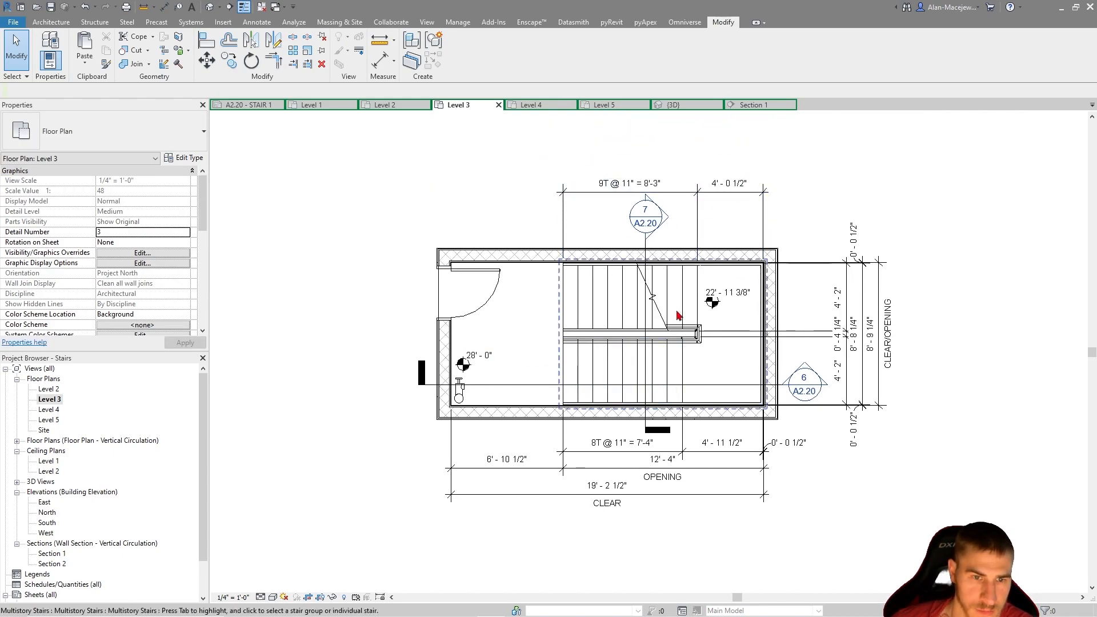
Draw a short vertical grid line above the plan, just outside the stairwell's end wall
{"action": "left_click", "coordinate": [255, 22]}
{"action": "left_click", "coordinate": [50, 23]}
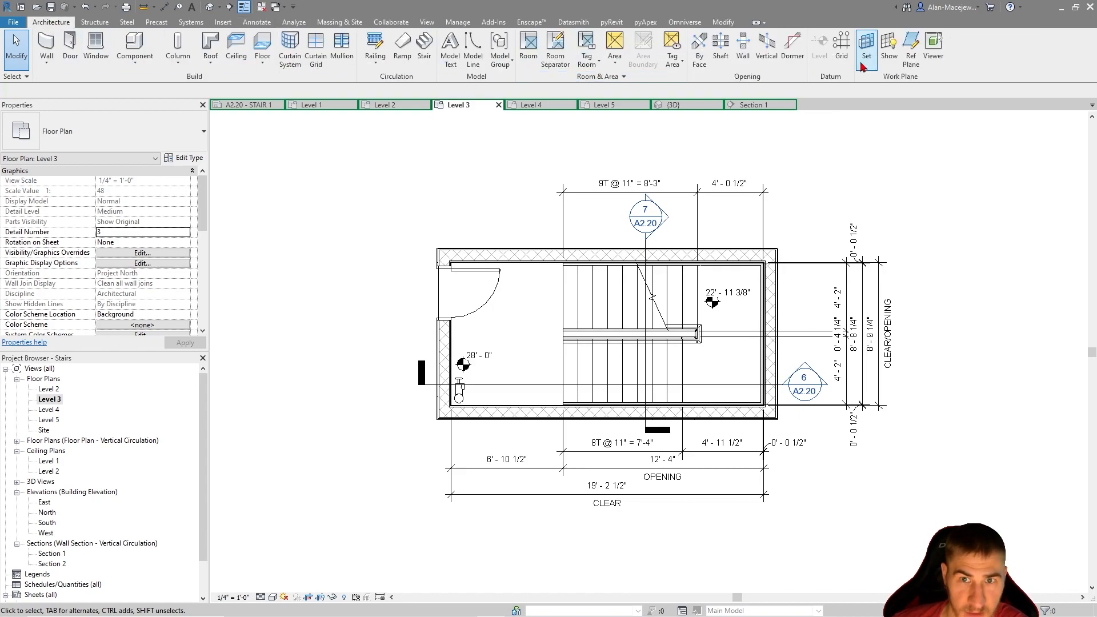
{"action": "key", "text": "g"}
{"action": "key", "text": "r"}
{"action": "left_click", "coordinate": [787, 220]}
{"action": "left_click", "coordinate": [789, 182]}
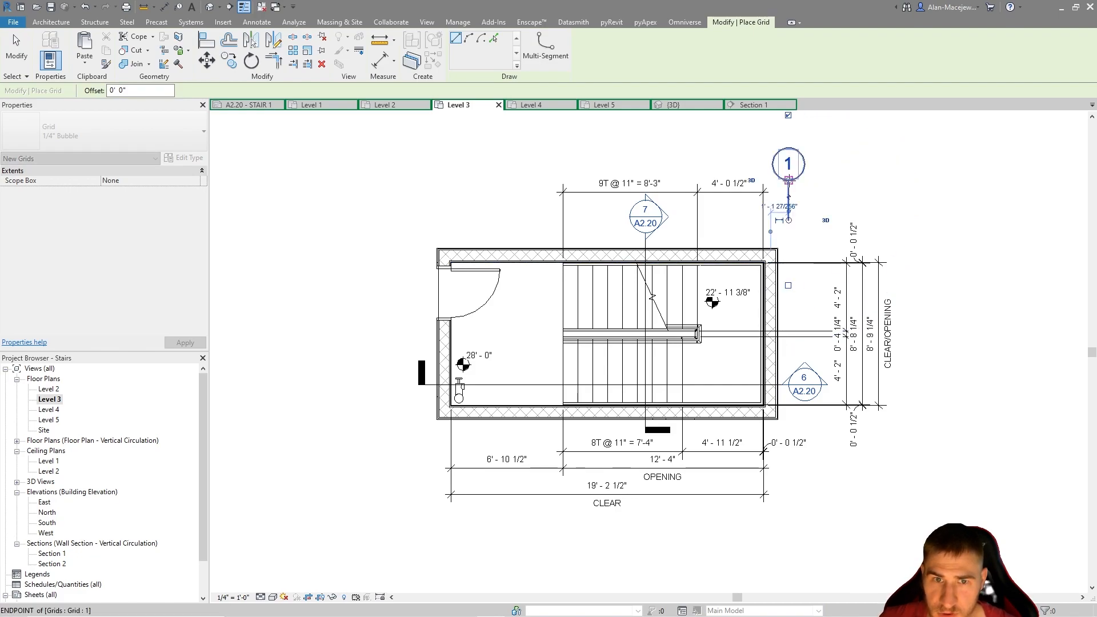
Draw a short horizontal grid line outside the stairwell's door-side lower corner and name it A
{"action": "left_click", "coordinate": [403, 417]}
{"action": "left_click", "coordinate": [333, 416]}
{"action": "key", "text": "Escape"}
{"action": "key", "text": "Escape"}
{"action": "double_click", "coordinate": [318, 418]}
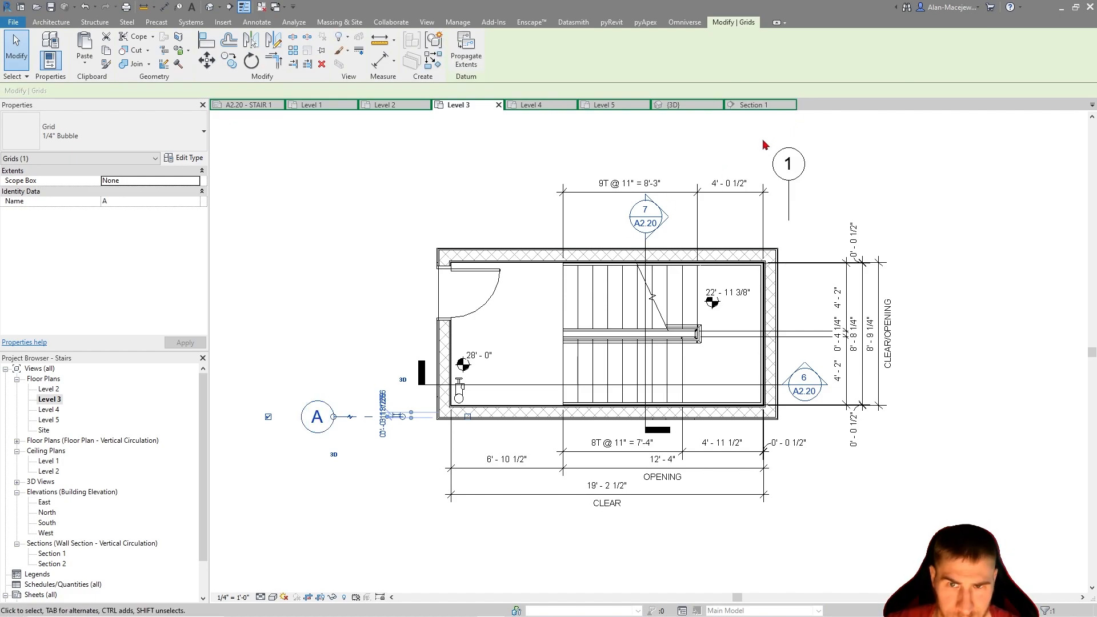
Extend grid 1 down past the plan to just below the overall clear length dimension
{"action": "left_click", "coordinate": [818, 204]}
{"action": "left_click", "coordinate": [789, 201]}
{"action": "left_click", "coordinate": [780, 221]}
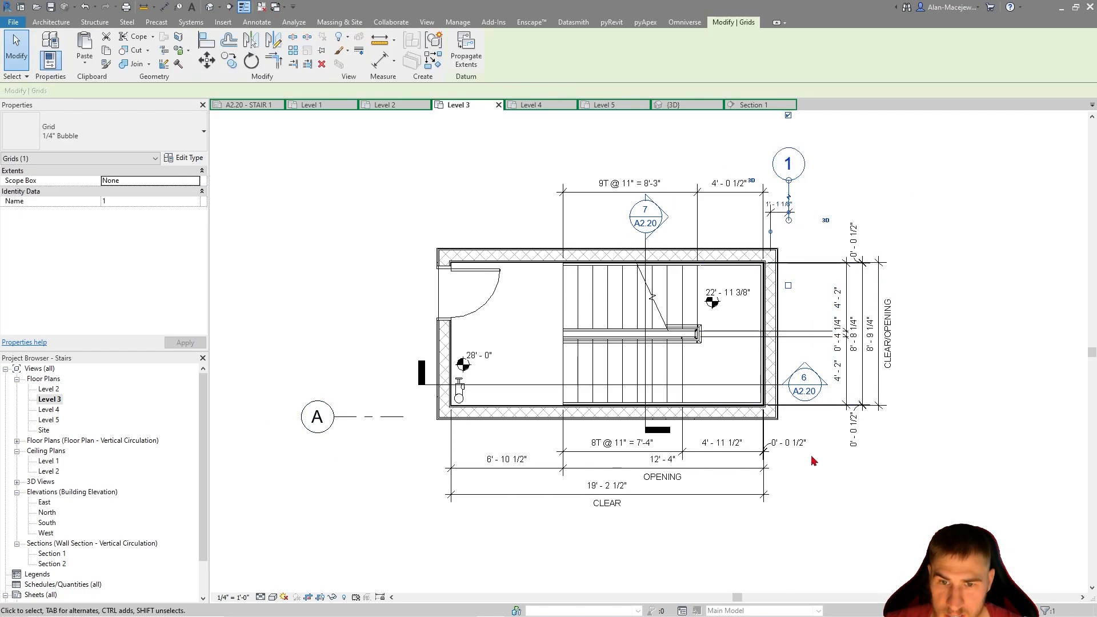
{"action": "left_click_drag", "start_coordinate": [790, 229], "coordinate": [810, 331]}
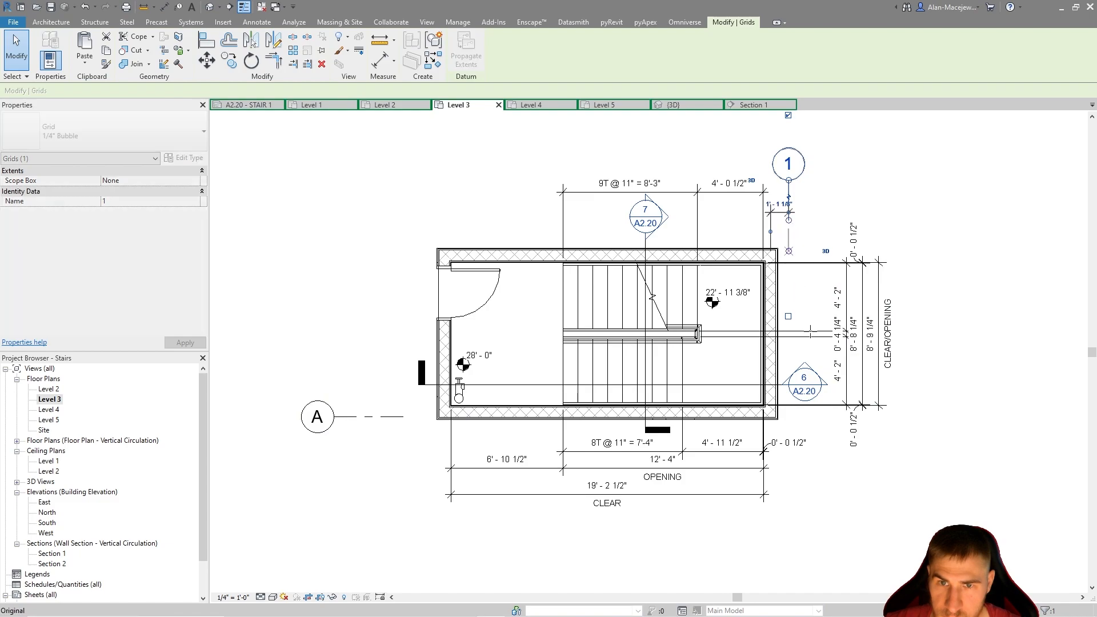
{"action": "left_click", "coordinate": [807, 497]}
Extend grid A across the plan past the end wall, and pull its bubble closer to the door-side wall
{"action": "left_click", "coordinate": [370, 416]}
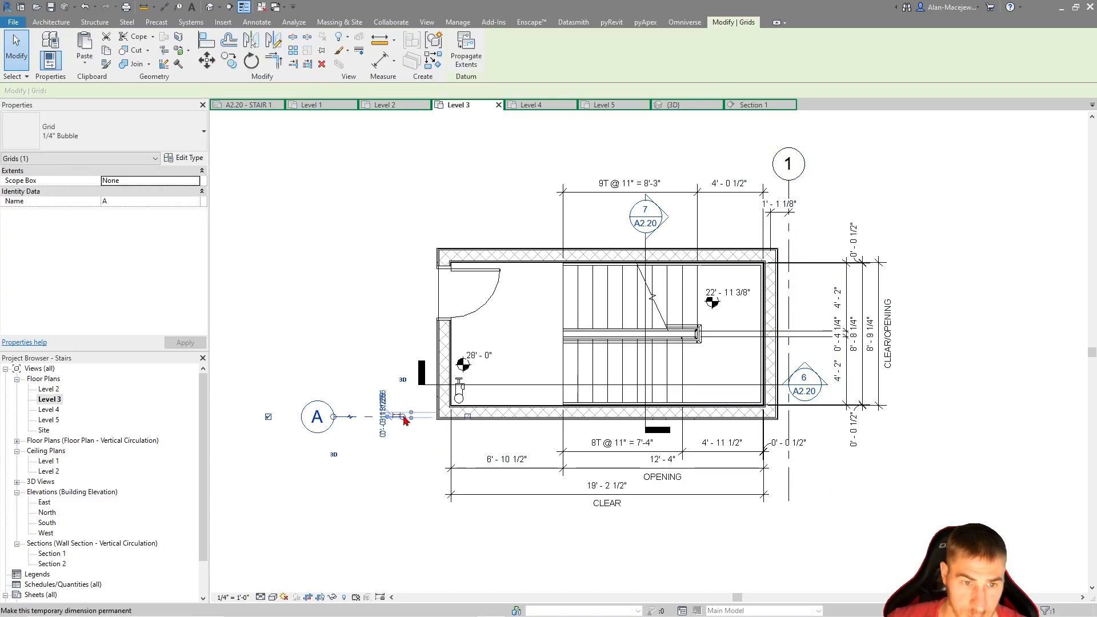
{"action": "left_click_drag", "start_coordinate": [403, 417], "coordinate": [825, 418]}
{"action": "left_click", "coordinate": [365, 478]}
{"action": "left_click", "coordinate": [363, 420]}
{"action": "left_click_drag", "start_coordinate": [333, 417], "coordinate": [411, 403]}
Align grid A with the centerline of the stairwell's lower long wall
{"action": "key", "text": "a"}
{"action": "key", "text": "l"}
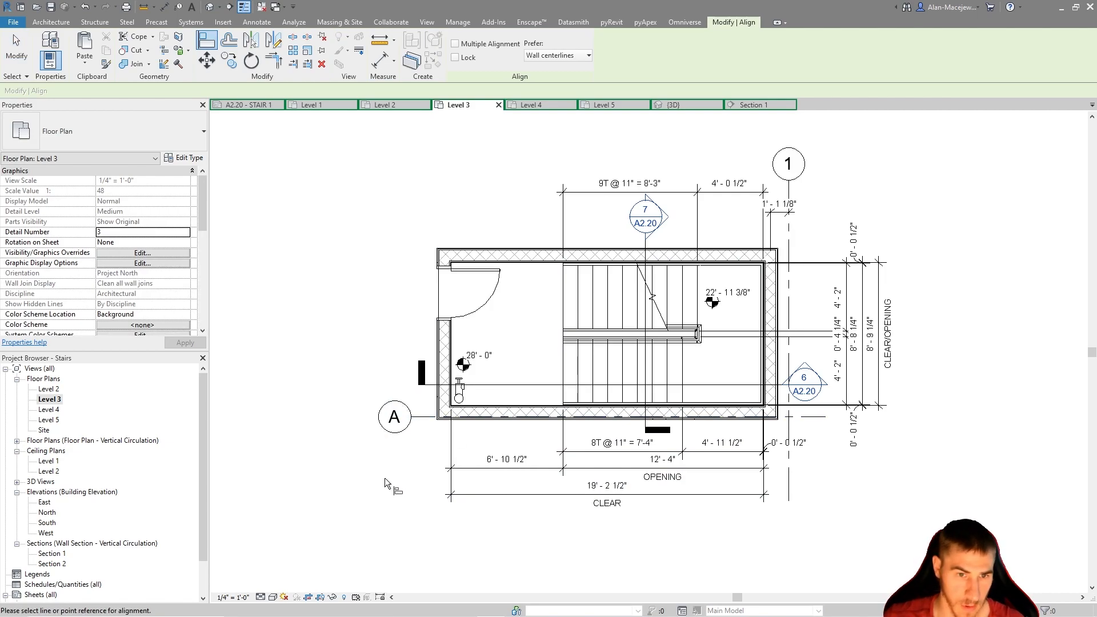
{"action": "scroll", "coordinate": [429, 431], "scroll_direction": "up", "scroll_amount": 3}
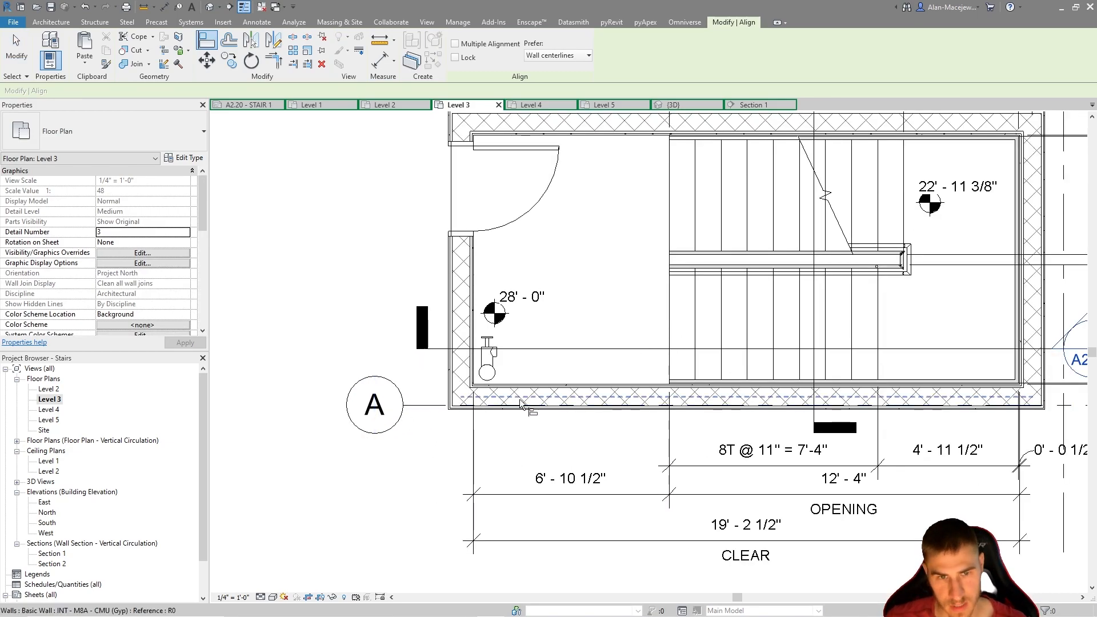
{"action": "left_click", "coordinate": [424, 404]}
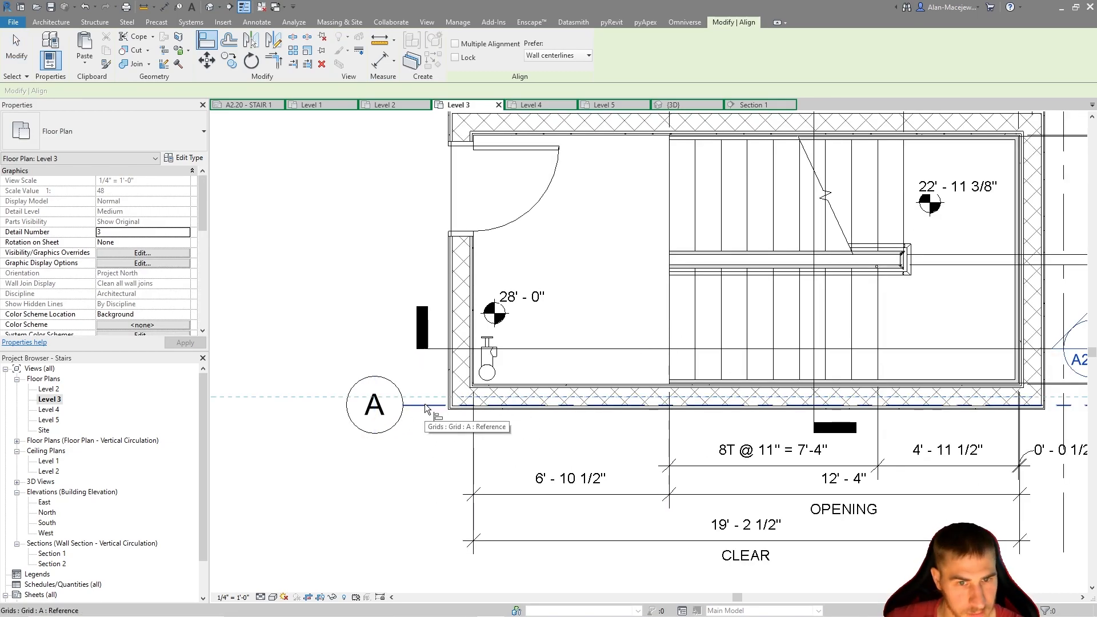
{"action": "scroll", "coordinate": [379, 476], "scroll_direction": "down", "scroll_amount": 2}
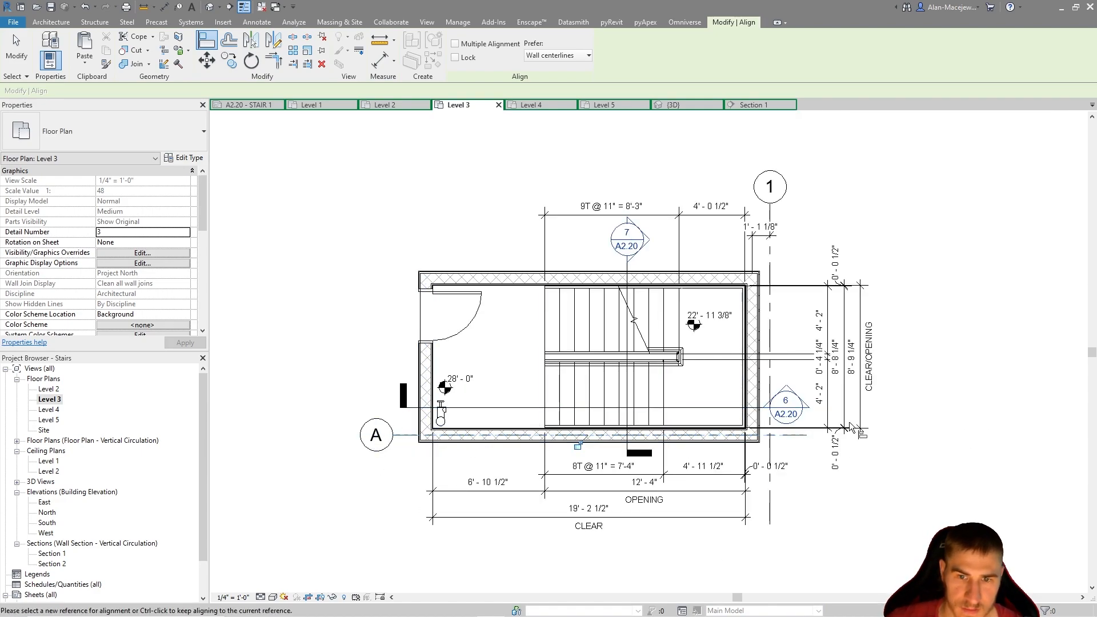
Try to align grid 1 with the end wall's centerline while its offset dimension is still in place
{"action": "scroll", "coordinate": [800, 316], "scroll_direction": "up", "scroll_amount": 2}
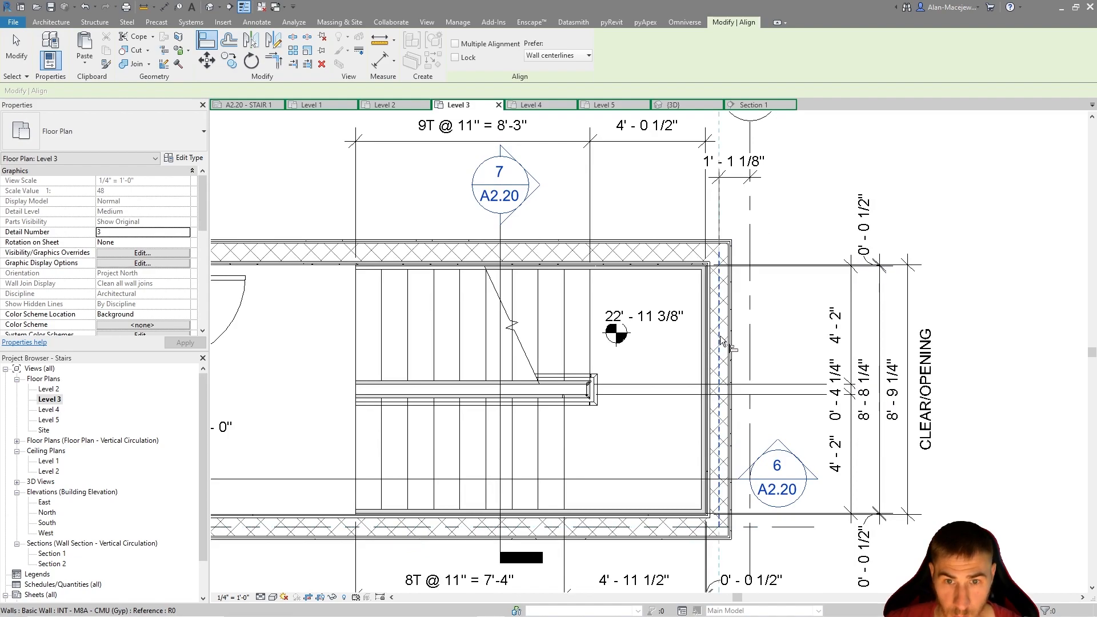
{"action": "left_click", "coordinate": [751, 336]}
{"action": "scroll", "coordinate": [758, 354], "scroll_direction": "down", "scroll_amount": 3}
{"action": "key", "text": "Escape"}
{"action": "key", "text": "Escape"}
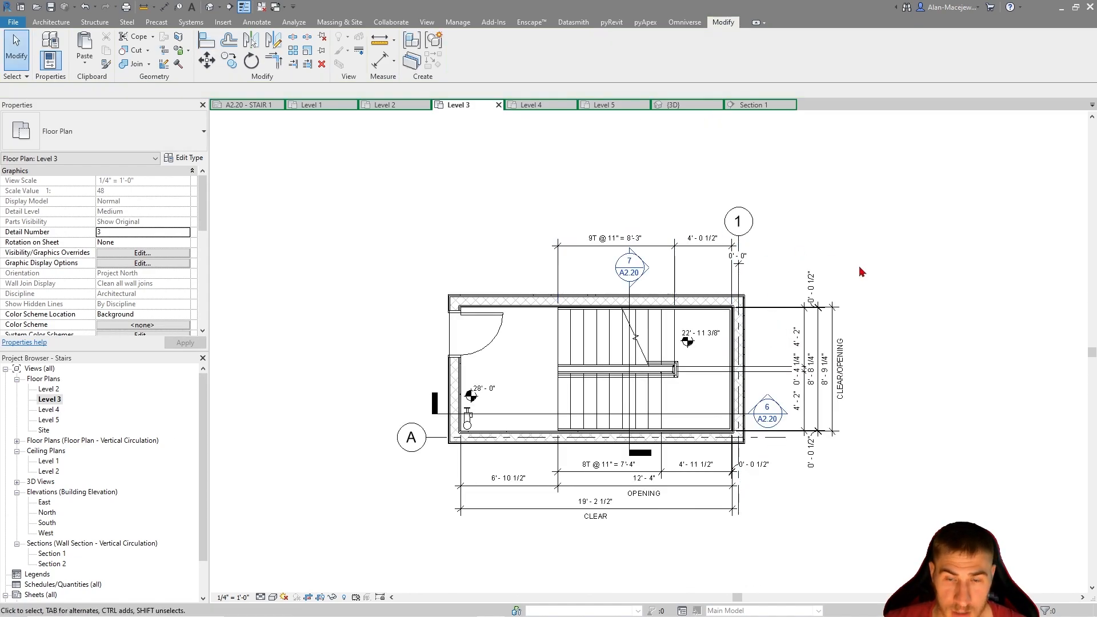
Remove the offset dimension between the end wall and grid 1, and align grid 1 with the end wall's centerline
{"action": "left_click", "coordinate": [773, 345]}
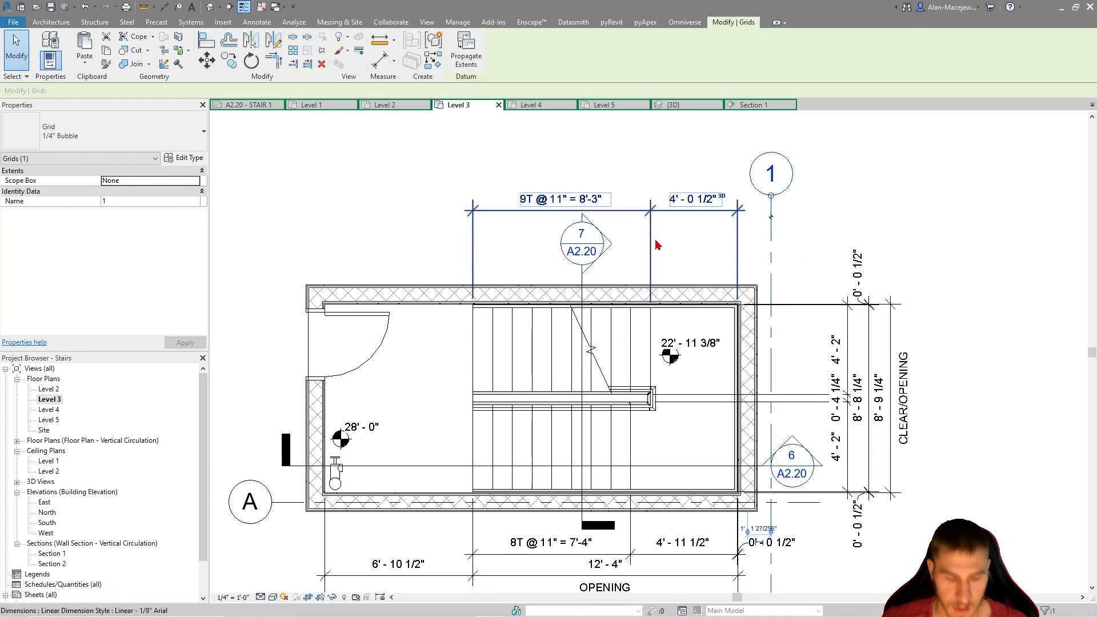
{"action": "key", "text": "a"}
{"action": "key", "text": "l"}
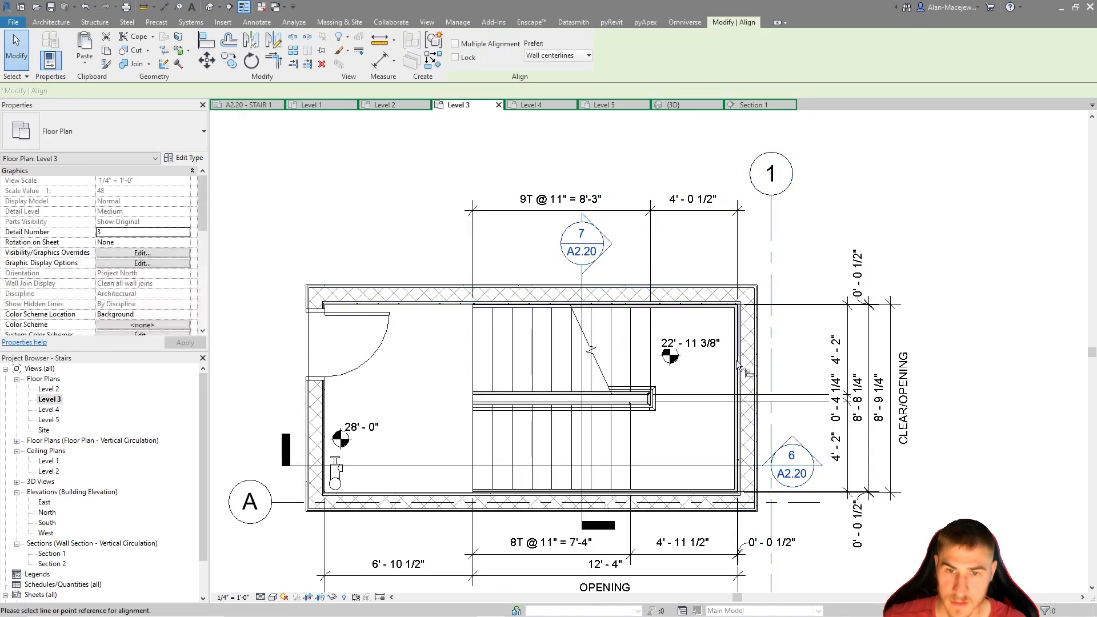
{"action": "left_click", "coordinate": [767, 268]}
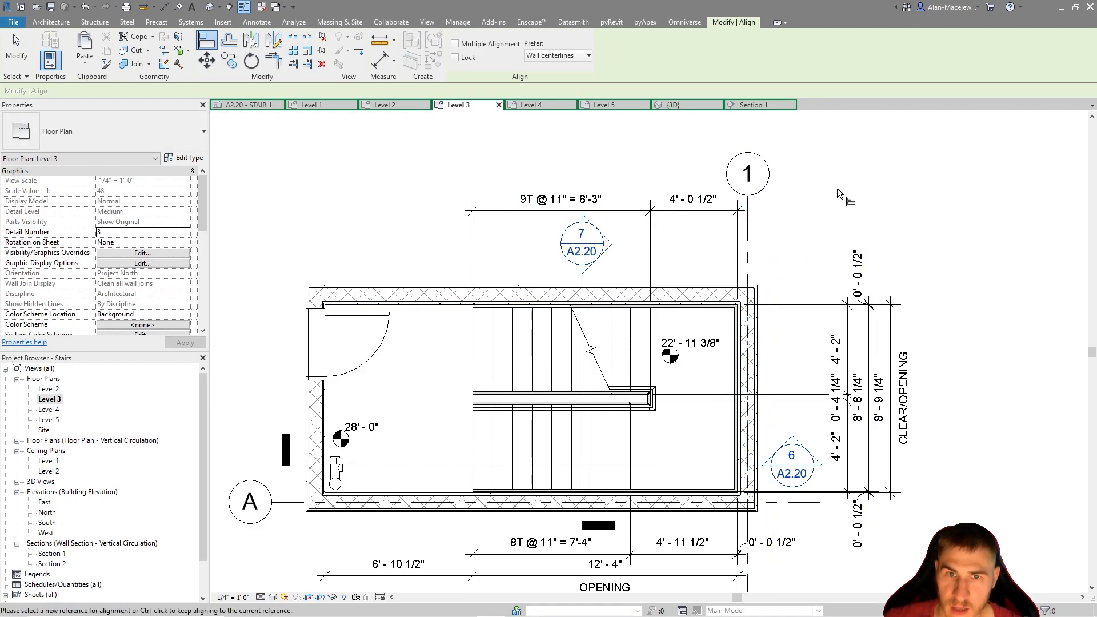
{"action": "key", "text": "Escape"}
{"action": "key", "text": "Escape"}
{"action": "middle_click_drag", "start_coordinate": [799, 257], "coordinate": [794, 184]}
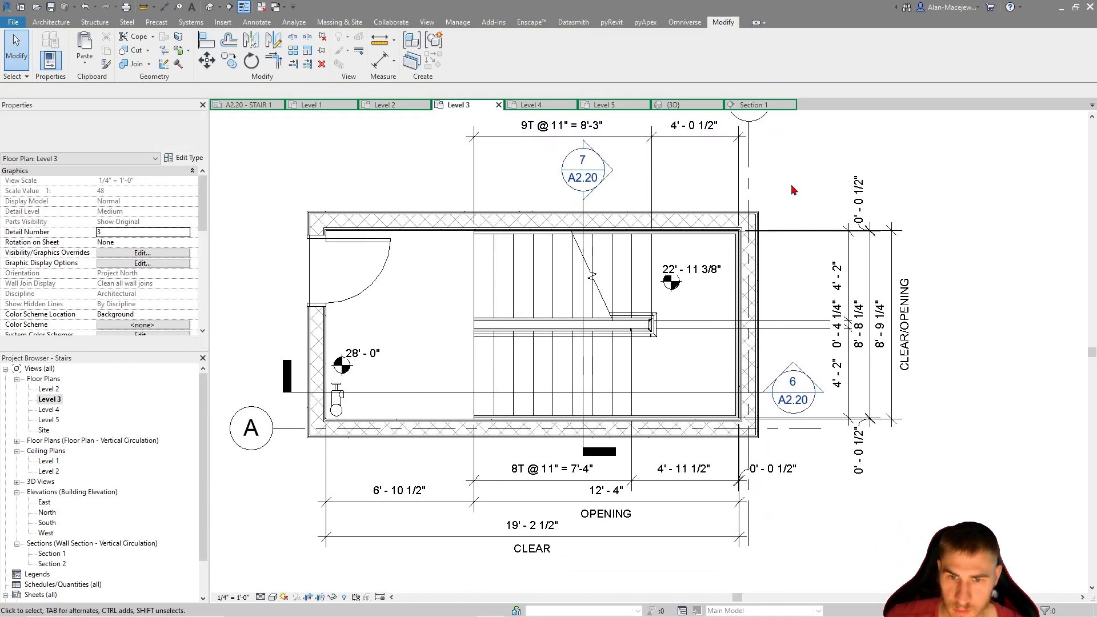
{"action": "scroll", "coordinate": [790, 184], "scroll_direction": "down", "scroll_amount": 1}
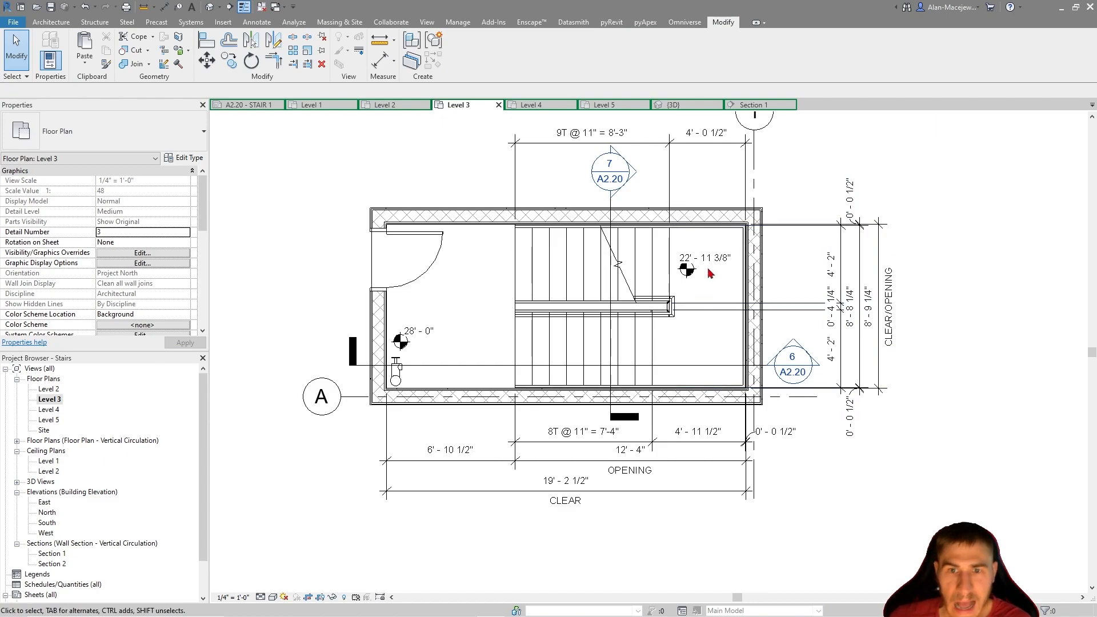
{"action": "scroll", "coordinate": [731, 227], "scroll_direction": "up", "scroll_amount": 2}
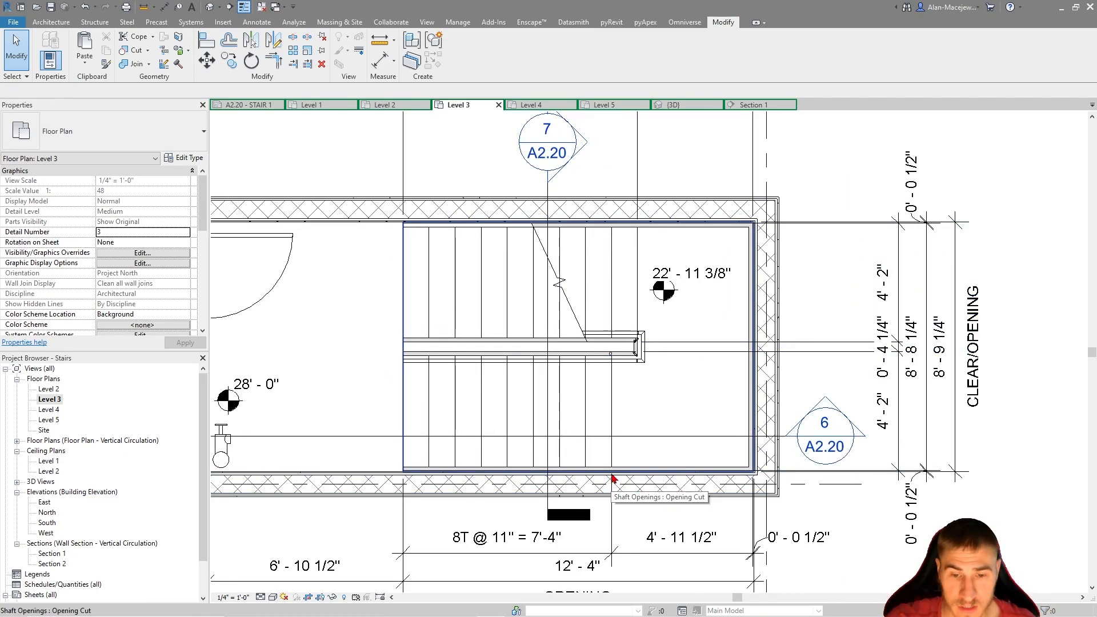
{"action": "scroll", "coordinate": [612, 479], "scroll_direction": "down", "scroll_amount": 2}
{"action": "middle_click_drag", "start_coordinate": [664, 404], "coordinate": [669, 364]}
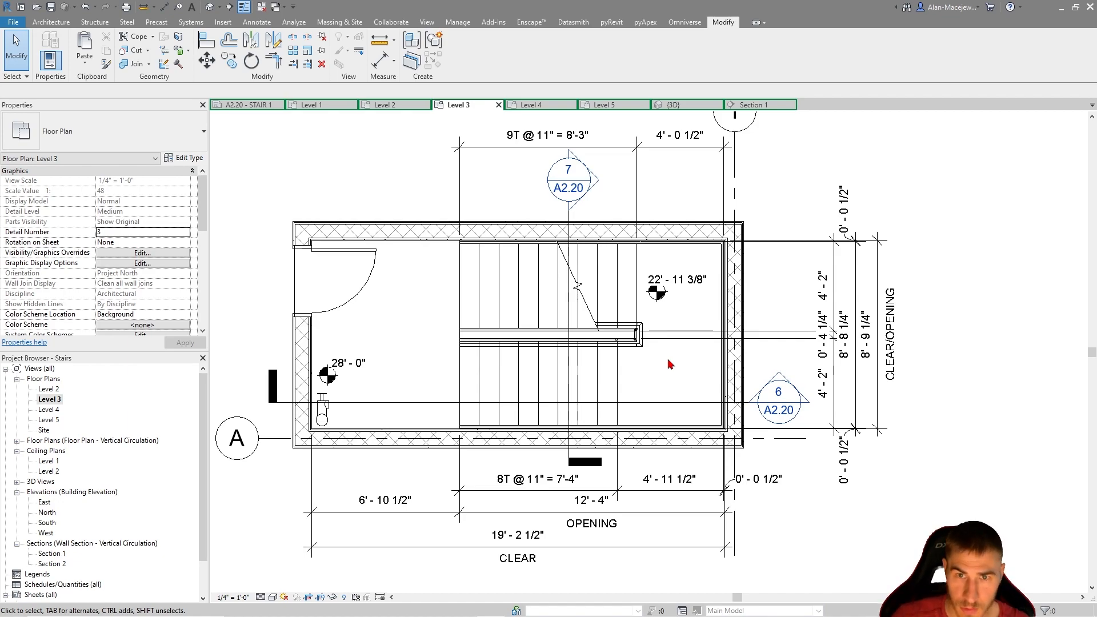
{"action": "middle_click_drag", "start_coordinate": [674, 358], "coordinate": [757, 307]}
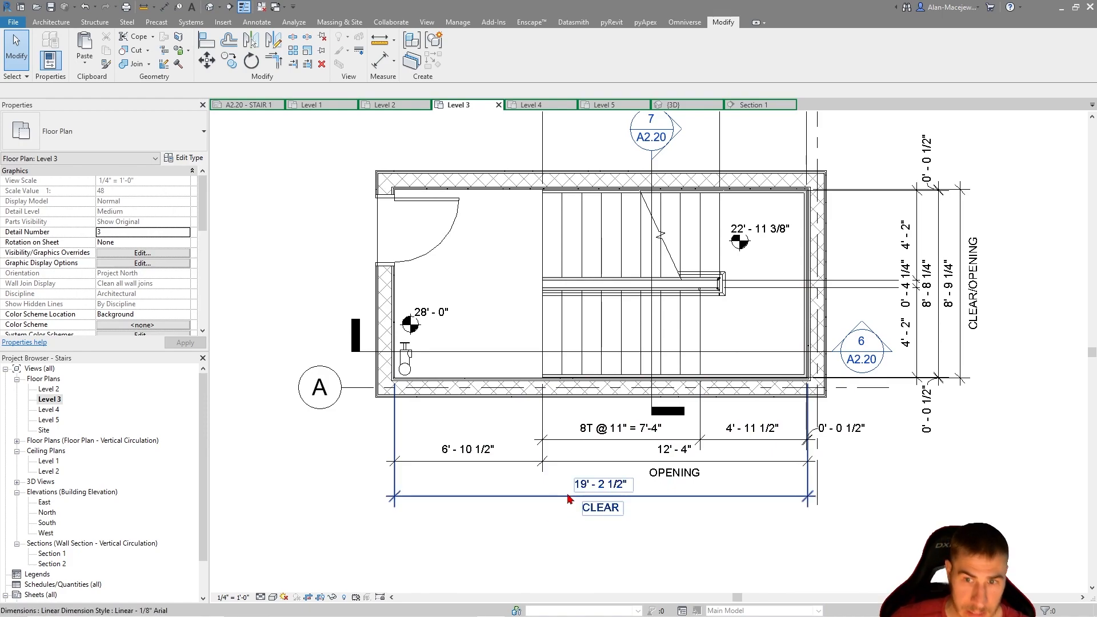
{"action": "middle_click_drag", "start_coordinate": [978, 306], "coordinate": [964, 369]}
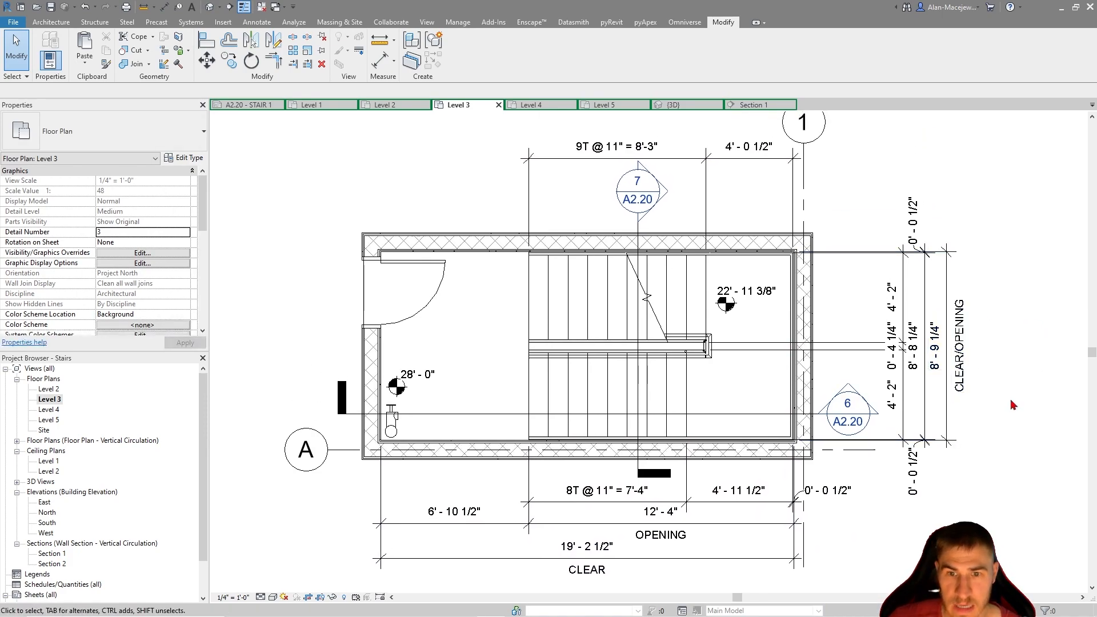
Add a witness line at grid A to the CLEAR/OPENING width dimension and move the new segment's text clear of the string
{"action": "scroll", "coordinate": [914, 362], "scroll_direction": "up", "scroll_amount": 3}
{"action": "left_click", "coordinate": [935, 426]}
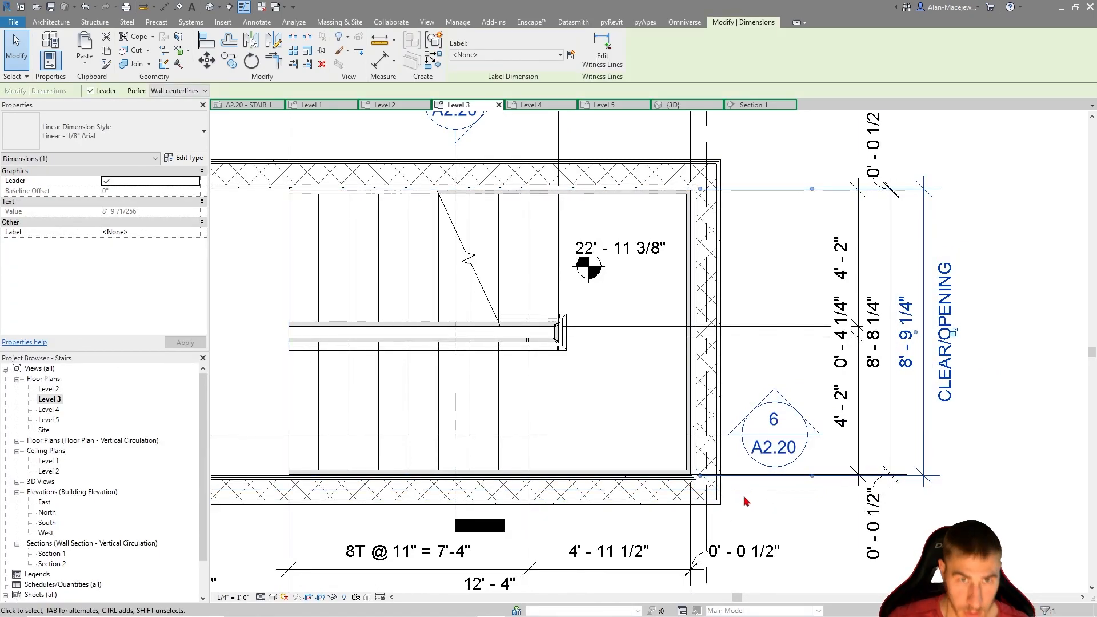
{"action": "left_click", "coordinate": [607, 50]}
{"action": "left_click", "coordinate": [756, 489]}
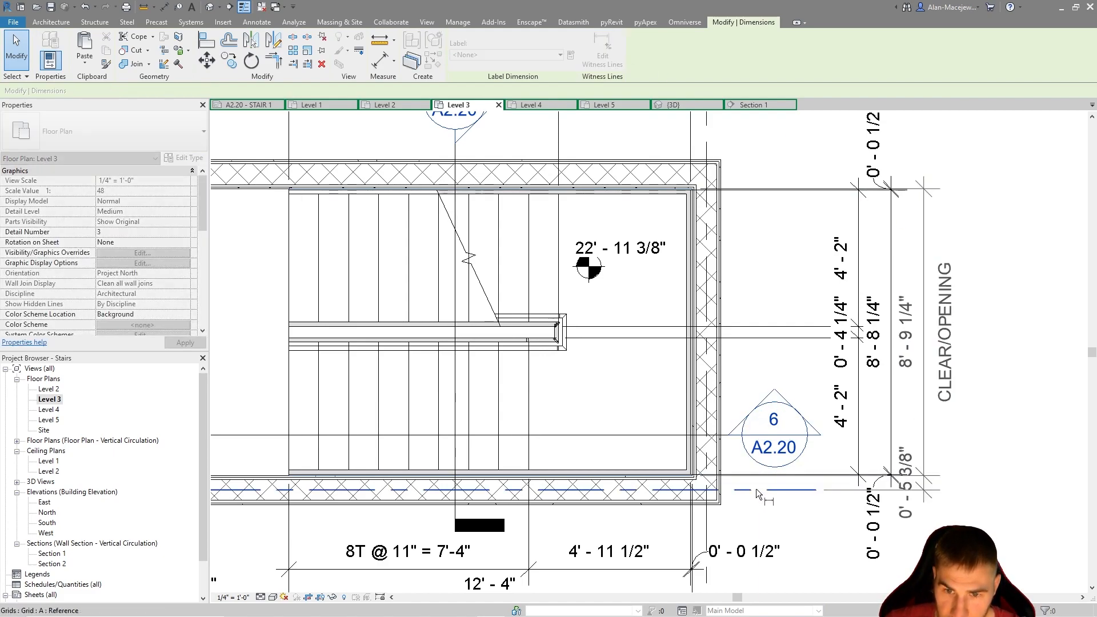
{"action": "left_click", "coordinate": [950, 495]}
{"action": "left_click_drag", "start_coordinate": [915, 483], "coordinate": [925, 524]}
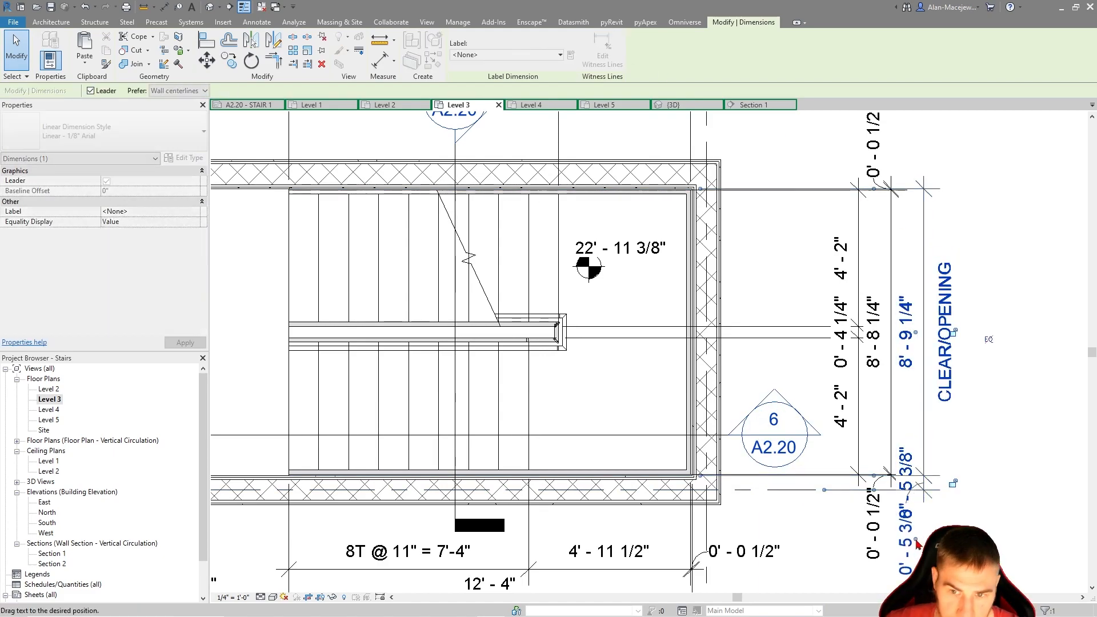
{"action": "scroll", "coordinate": [942, 492], "scroll_direction": "down", "scroll_amount": 1}
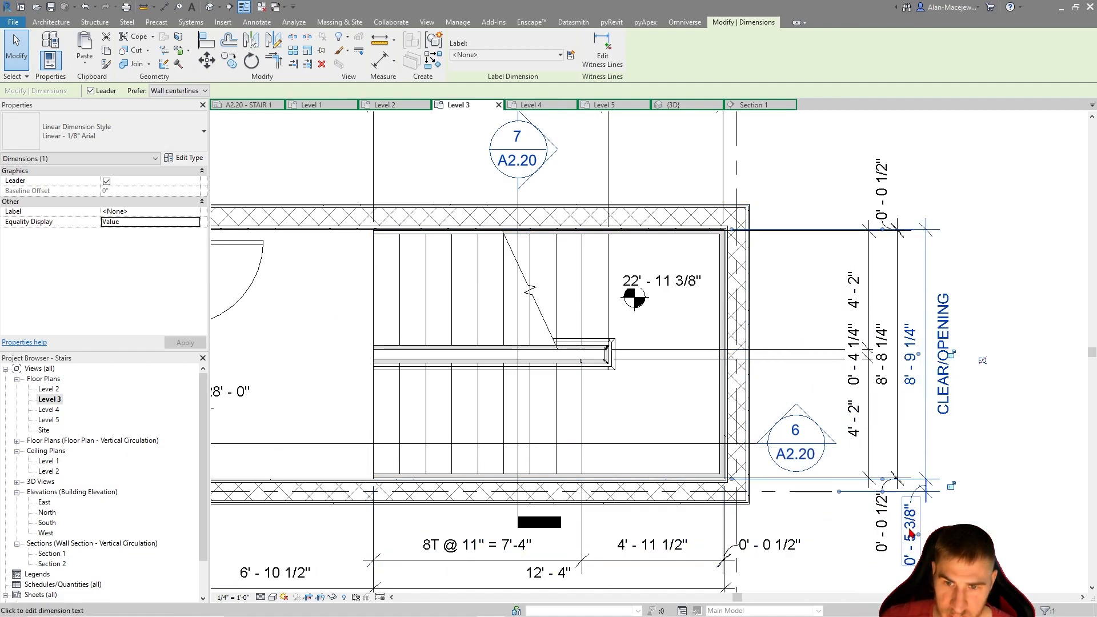
{"action": "scroll", "coordinate": [910, 503], "scroll_direction": "down", "scroll_amount": 2}
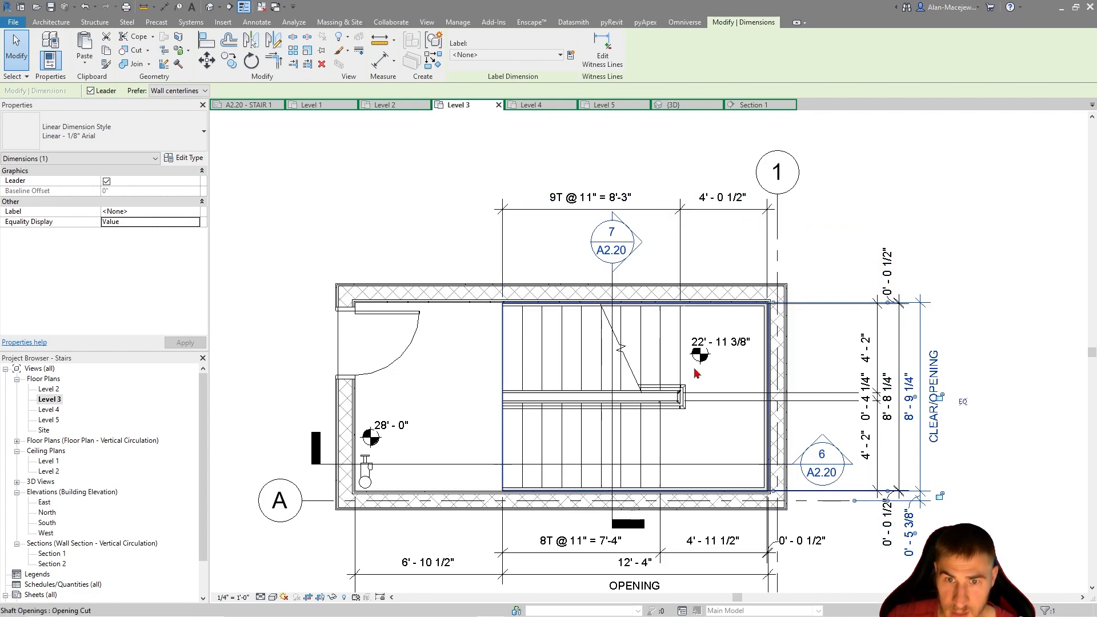
Add a witness line at grid 1 to the overall CLEAR length dimension and move the new segment's text beyond the grid line
{"action": "middle_click_drag", "start_coordinate": [803, 524], "coordinate": [787, 356]}
{"action": "left_click", "coordinate": [708, 440]}
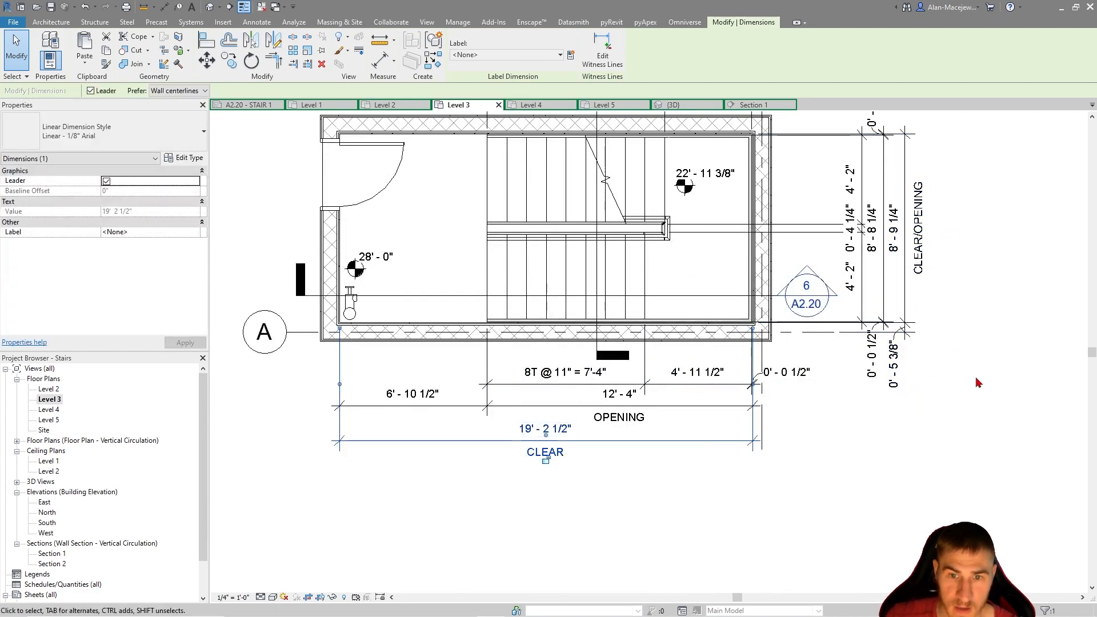
{"action": "left_click", "coordinate": [602, 59]}
{"action": "middle_click_drag", "start_coordinate": [771, 150], "coordinate": [757, 239]}
{"action": "left_click", "coordinate": [761, 158]}
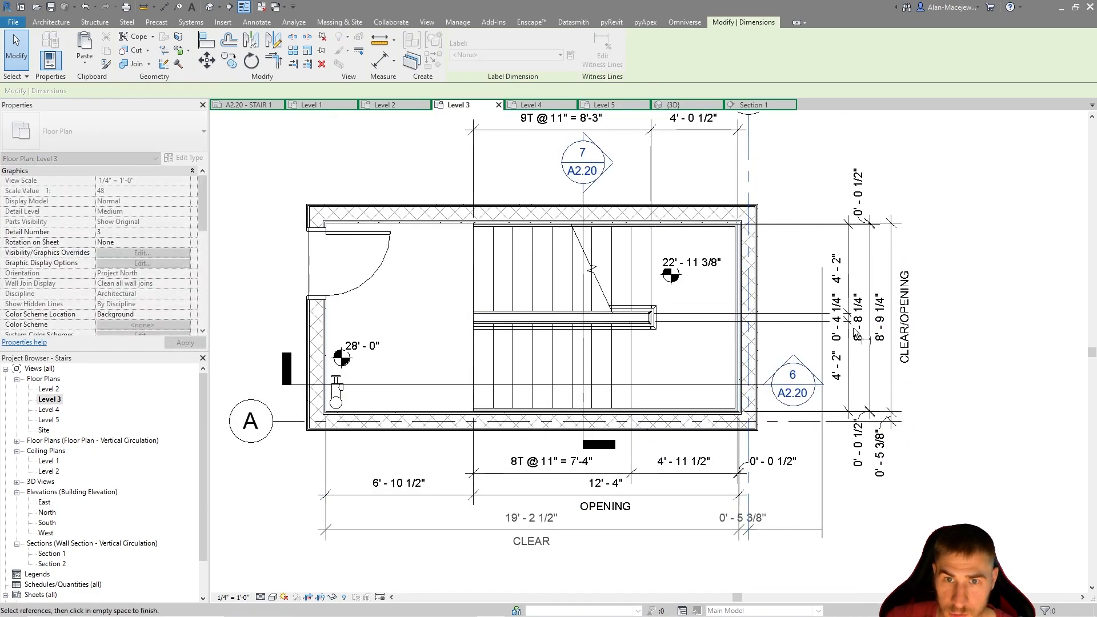
{"action": "left_click", "coordinate": [849, 543]}
{"action": "left_click_drag", "start_coordinate": [755, 529], "coordinate": [788, 530]}
{"action": "left_click", "coordinate": [783, 547]}
{"action": "scroll", "coordinate": [769, 524], "scroll_direction": "up", "scroll_amount": 2}
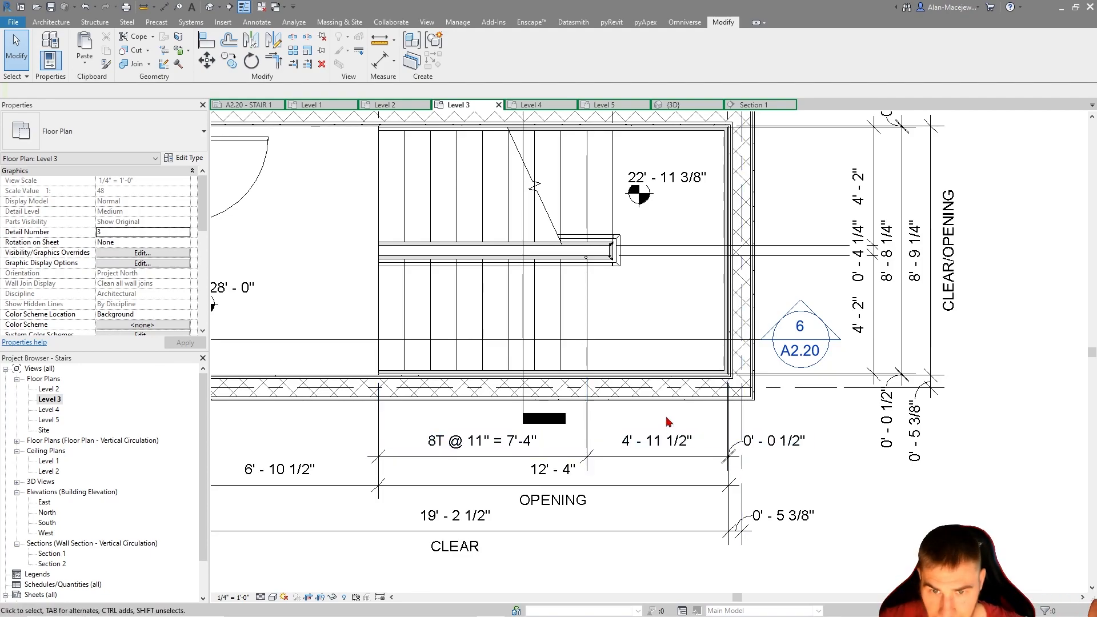
{"action": "scroll", "coordinate": [798, 470], "scroll_direction": "down", "scroll_amount": 2}
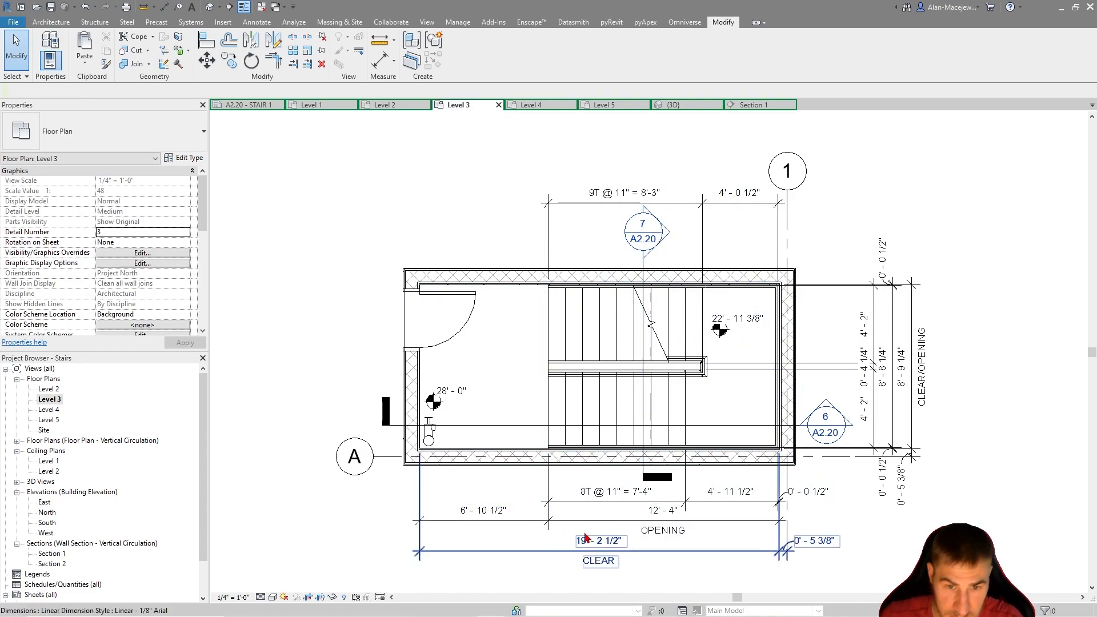
{"action": "key", "text": "d"}
{"action": "key", "text": "i"}
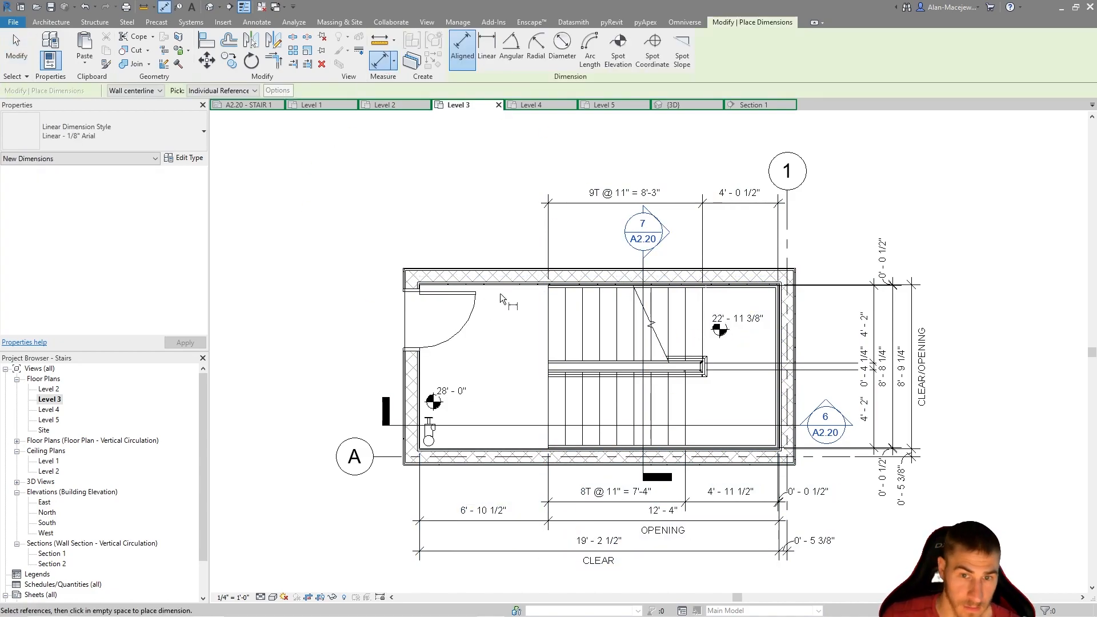
{"action": "left_click", "coordinate": [553, 347]}
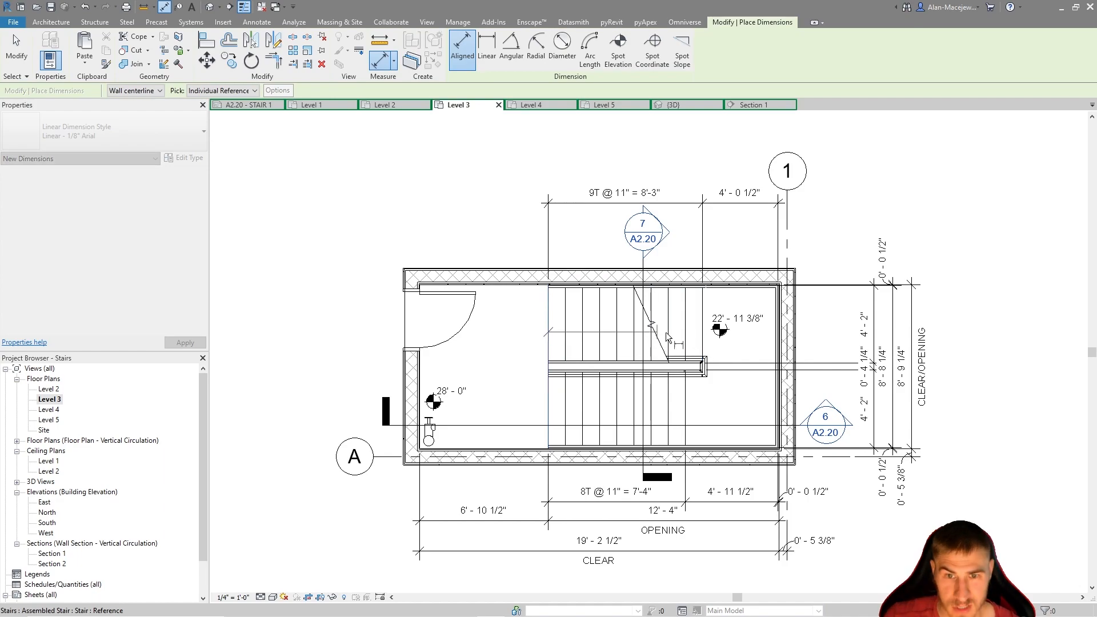
{"action": "scroll", "coordinate": [663, 337], "scroll_direction": "up", "scroll_amount": 2}
{"action": "scroll", "coordinate": [742, 342], "scroll_direction": "down", "scroll_amount": 2}
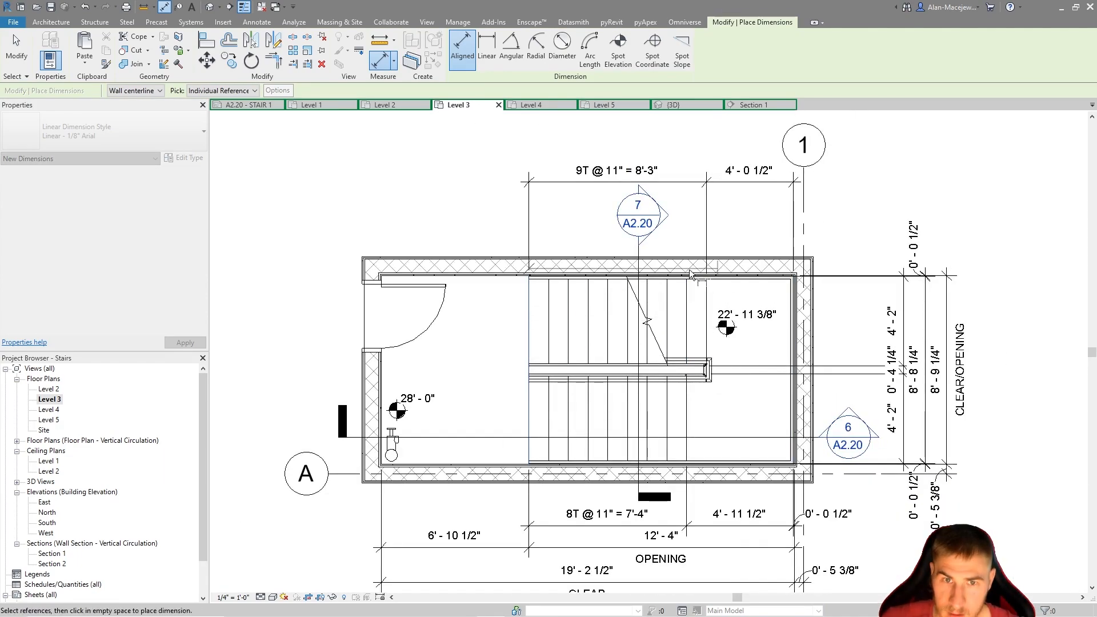
{"action": "scroll", "coordinate": [702, 320], "scroll_direction": "down", "scroll_amount": 1}
{"action": "scroll", "coordinate": [788, 343], "scroll_direction": "up", "scroll_amount": 5}
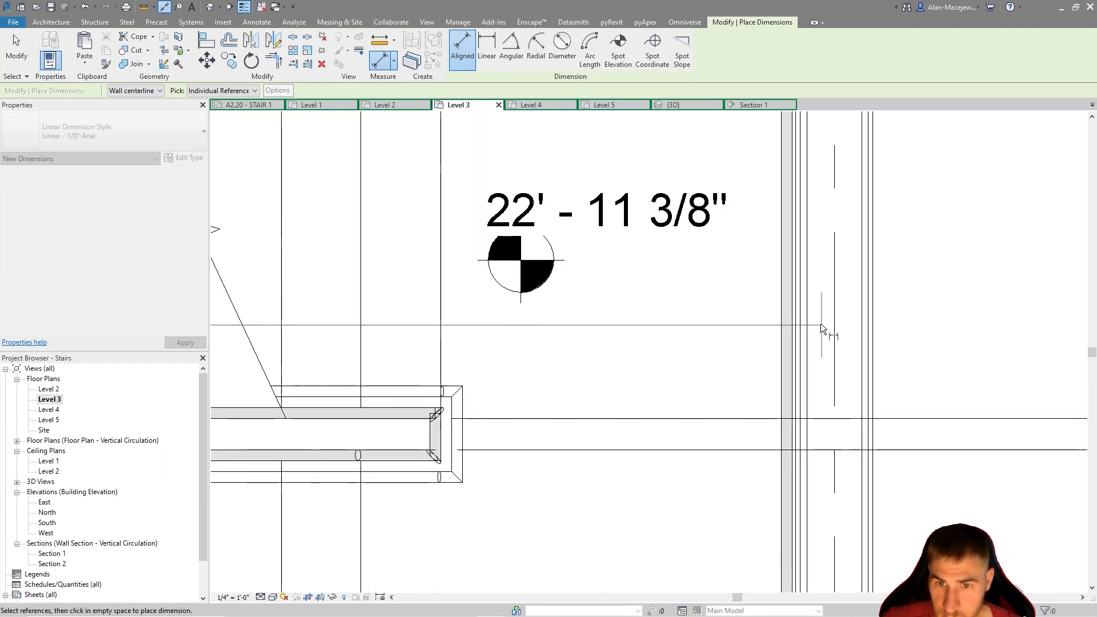
{"action": "scroll", "coordinate": [811, 342], "scroll_direction": "down", "scroll_amount": 1}
{"action": "scroll", "coordinate": [743, 365], "scroll_direction": "down", "scroll_amount": 4}
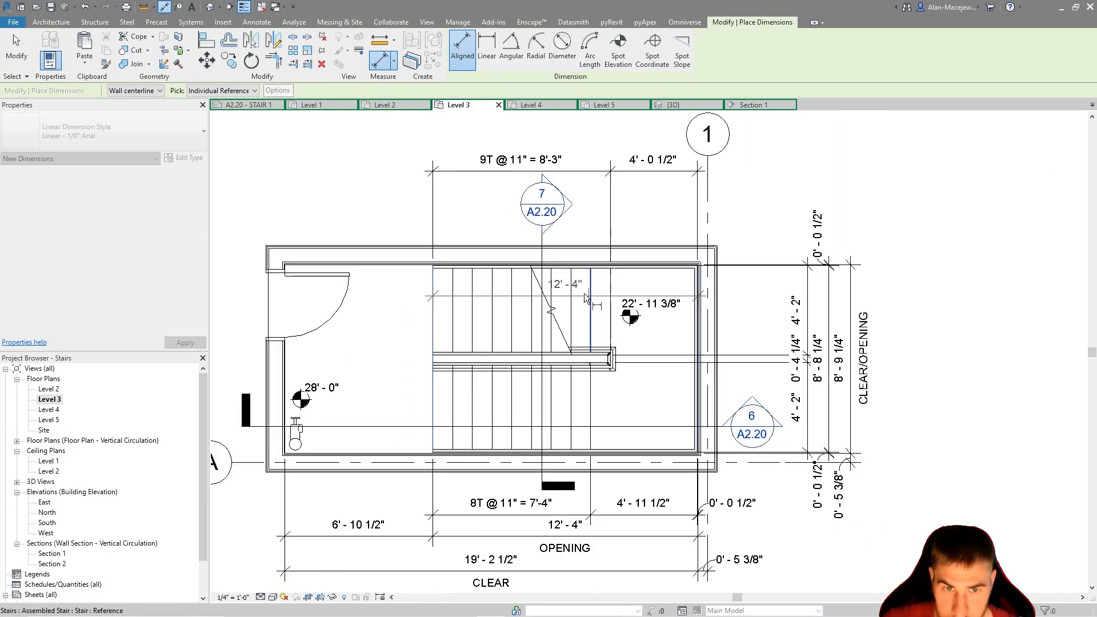
{"action": "scroll", "coordinate": [587, 296], "scroll_direction": "down", "scroll_amount": 2}
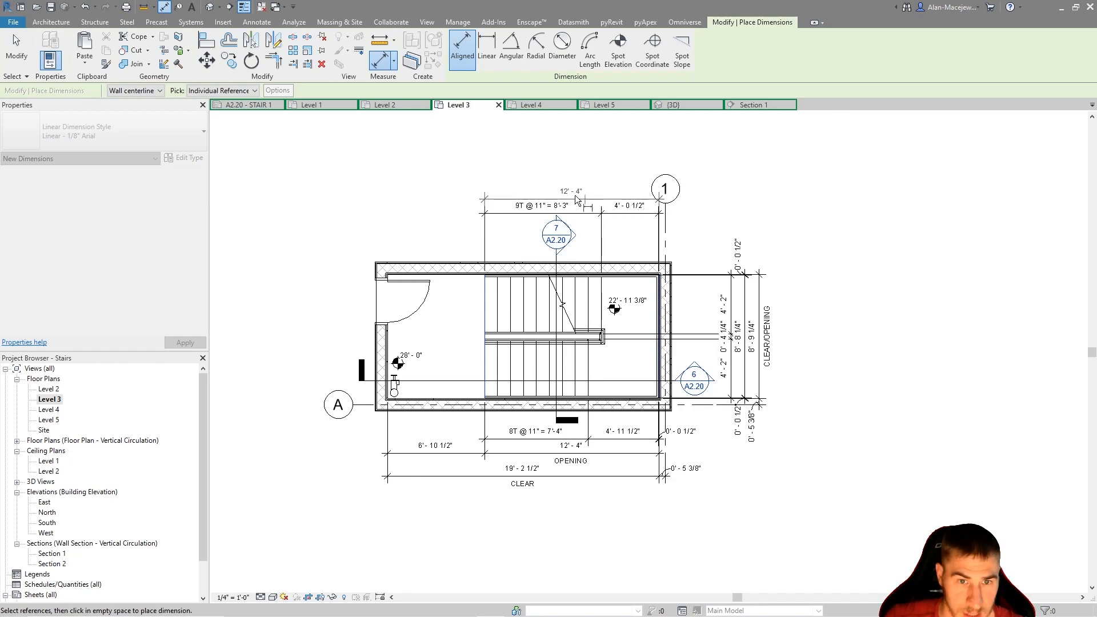
{"action": "scroll", "coordinate": [539, 206], "scroll_direction": "up", "scroll_amount": 2}
{"action": "key", "text": "Escape"}
{"action": "key", "text": "Escape"}
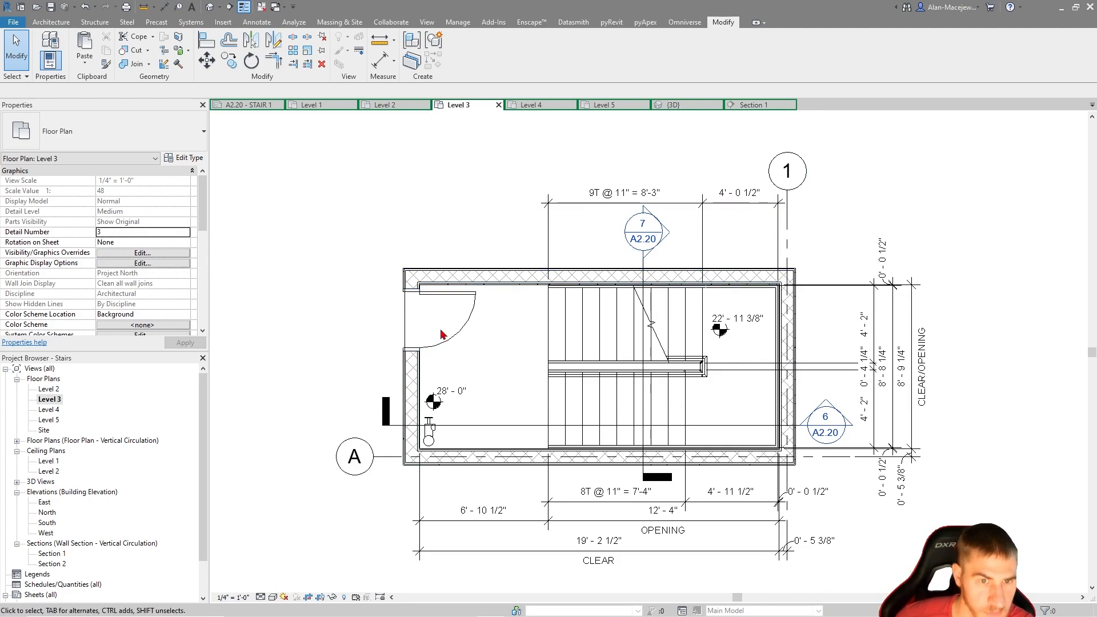
{"action": "left_click", "coordinate": [469, 325]}
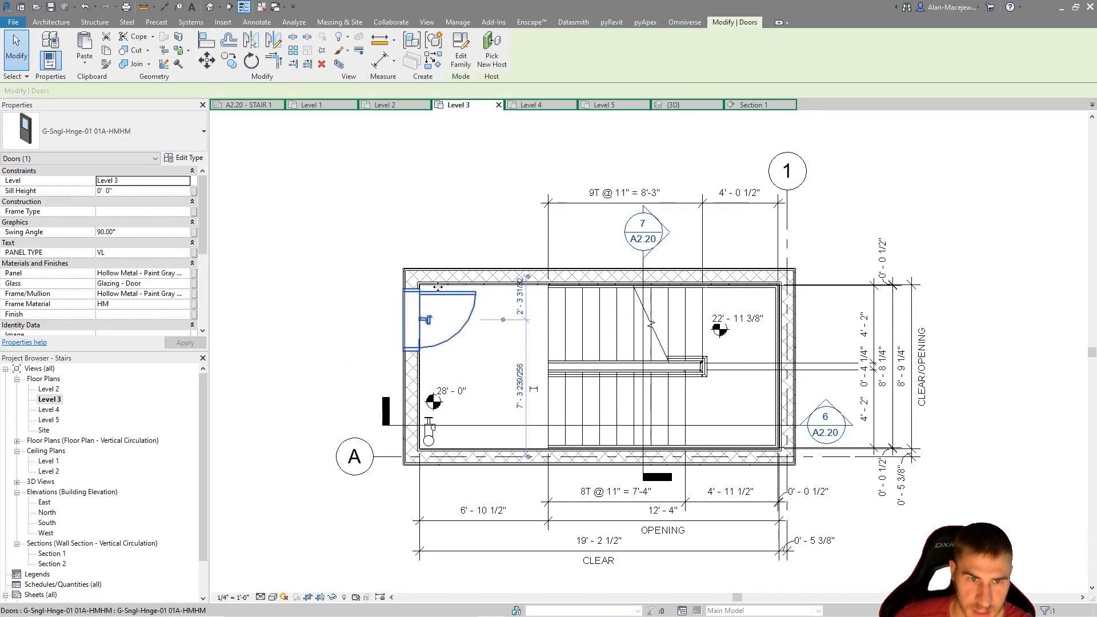
{"action": "scroll", "coordinate": [449, 303], "scroll_direction": "up", "scroll_amount": 2}
{"action": "left_click", "coordinate": [345, 323]}
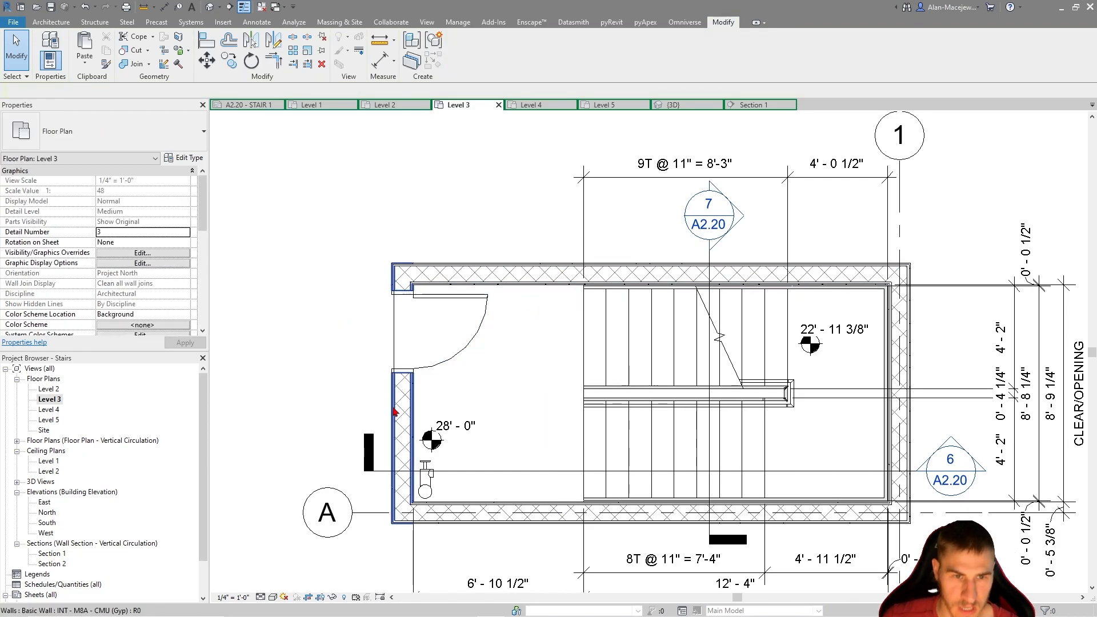
{"action": "scroll", "coordinate": [316, 378], "scroll_direction": "down", "scroll_amount": 2}
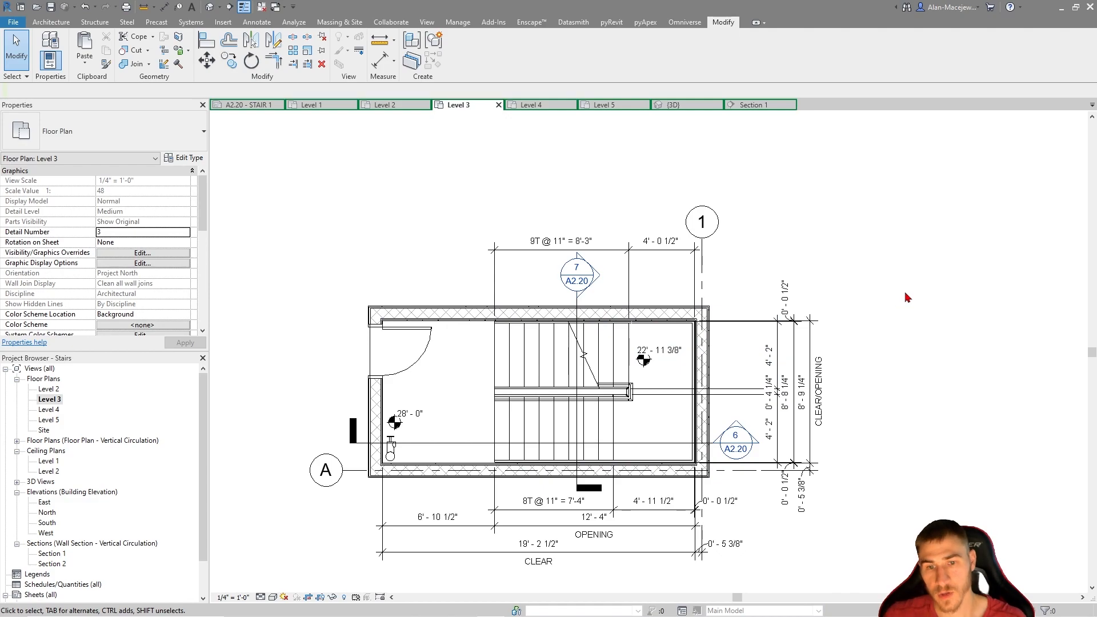
{"action": "scroll", "coordinate": [794, 270], "scroll_direction": "down", "scroll_amount": 1}
{"action": "middle_click_drag", "start_coordinate": [801, 328], "coordinate": [825, 310]}
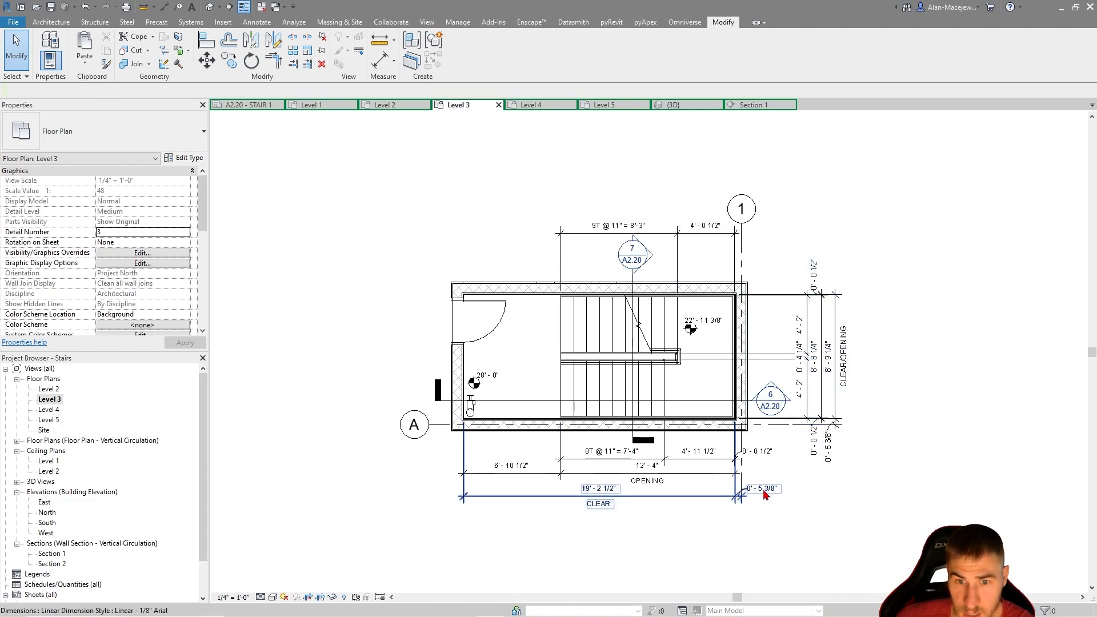
{"action": "scroll", "coordinate": [769, 551], "scroll_direction": "up", "scroll_amount": 1}
{"action": "middle_click_drag", "start_coordinate": [486, 248], "coordinate": [524, 276]}
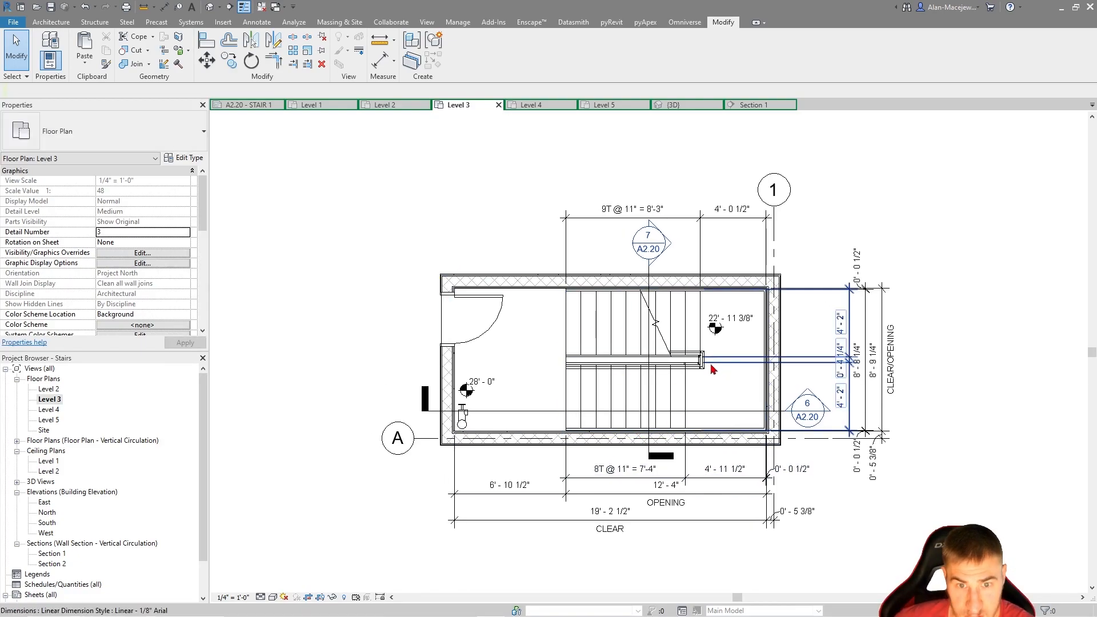
Add a stair path annotation with UP text, Fixed Up Direction Standard type and horizontal orientation, to the stair in the Level 3 plan
{"action": "middle_click_drag", "start_coordinate": [658, 316], "coordinate": [653, 332]}
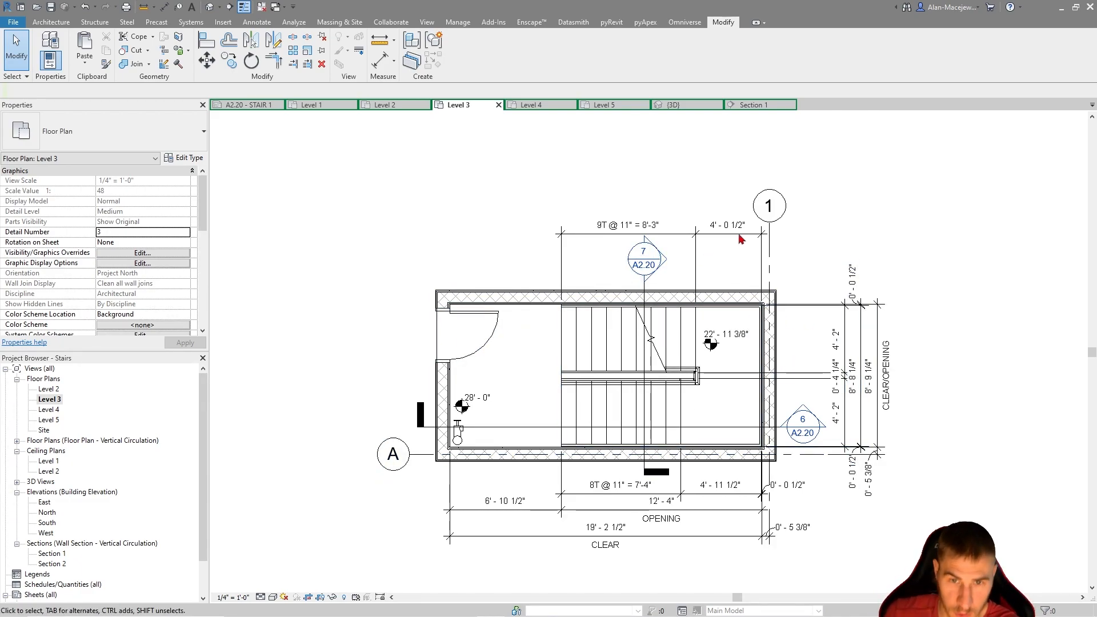
{"action": "scroll", "coordinate": [902, 286], "scroll_direction": "up", "scroll_amount": 1}
{"action": "scroll", "coordinate": [452, 242], "scroll_direction": "up", "scroll_amount": 1}
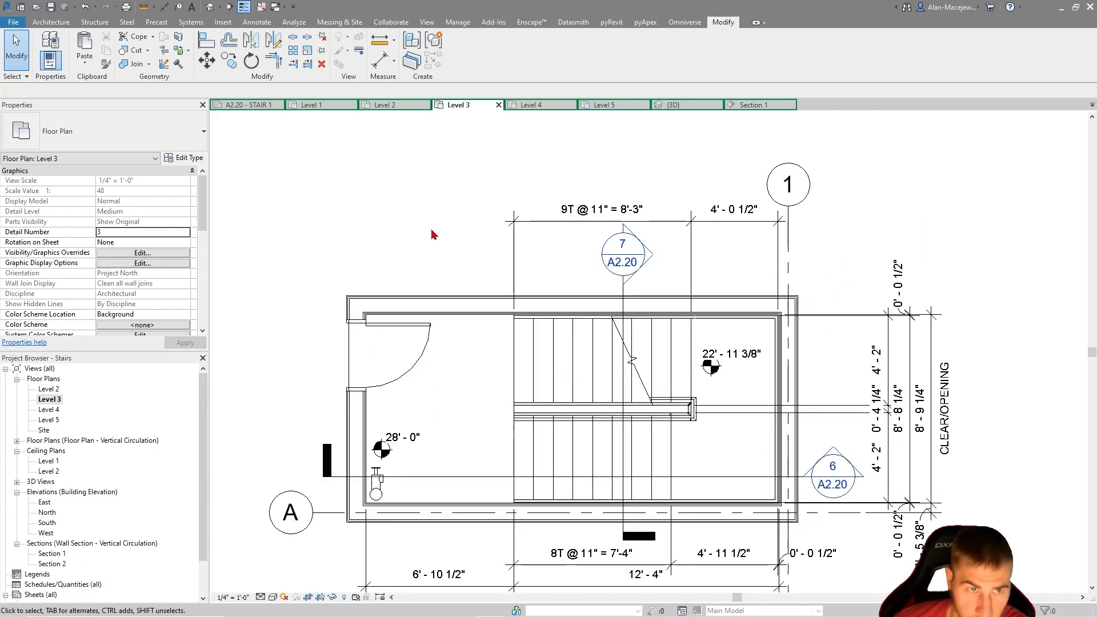
{"action": "left_click", "coordinate": [55, 22]}
{"action": "left_click", "coordinate": [256, 22]}
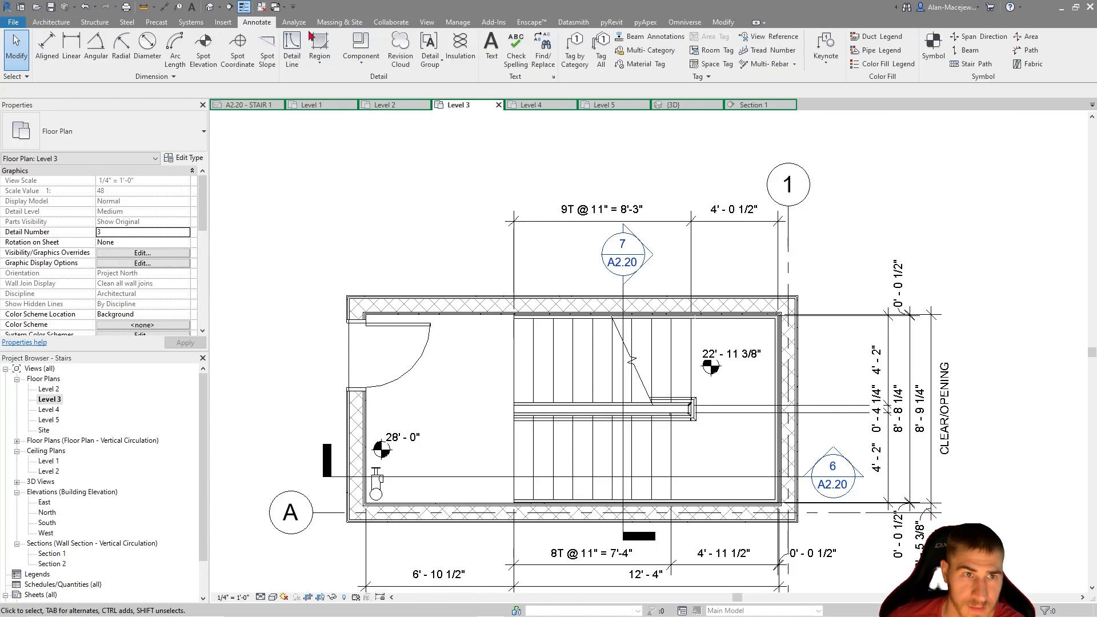
{"action": "left_click", "coordinate": [584, 211]}
{"action": "left_click", "coordinate": [707, 125]}
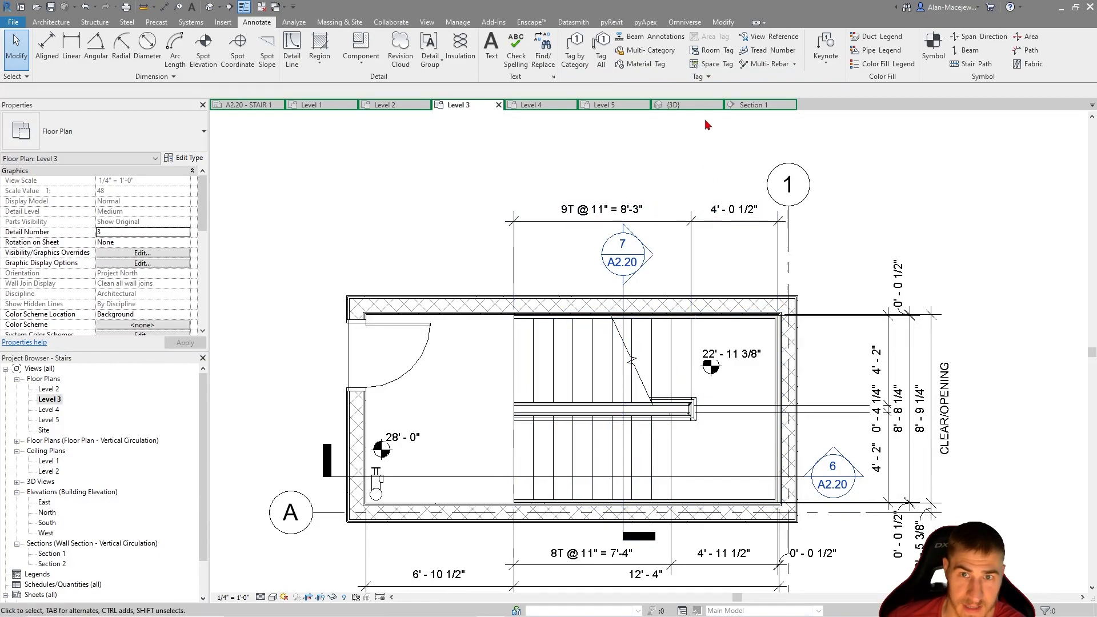
{"action": "left_click", "coordinate": [971, 64]}
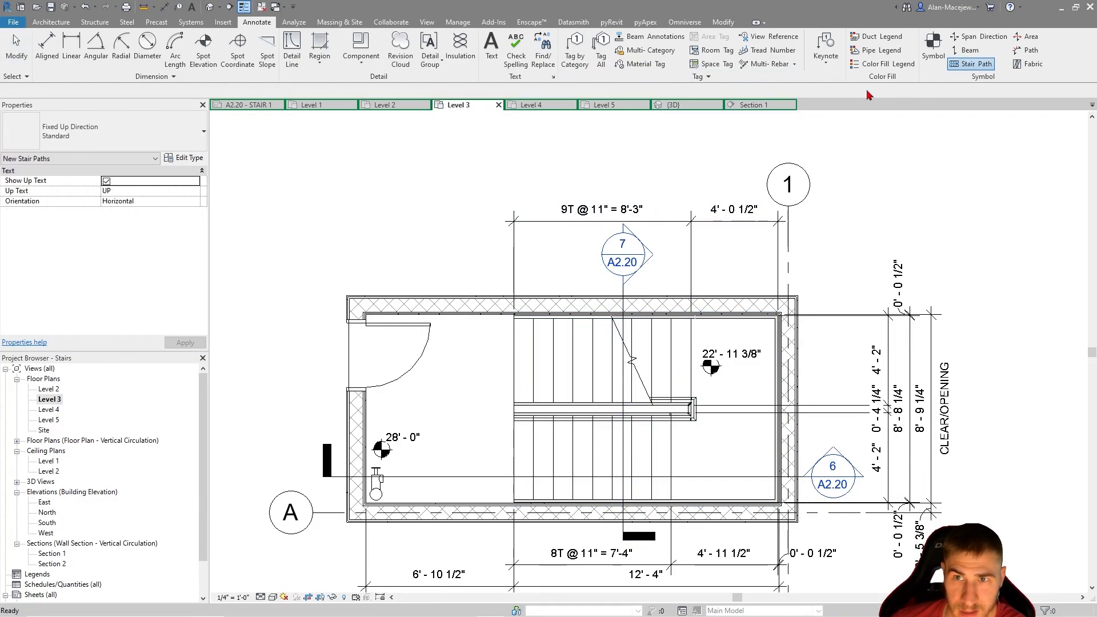
{"action": "left_click", "coordinate": [571, 451]}
{"action": "key", "text": "Escape"}
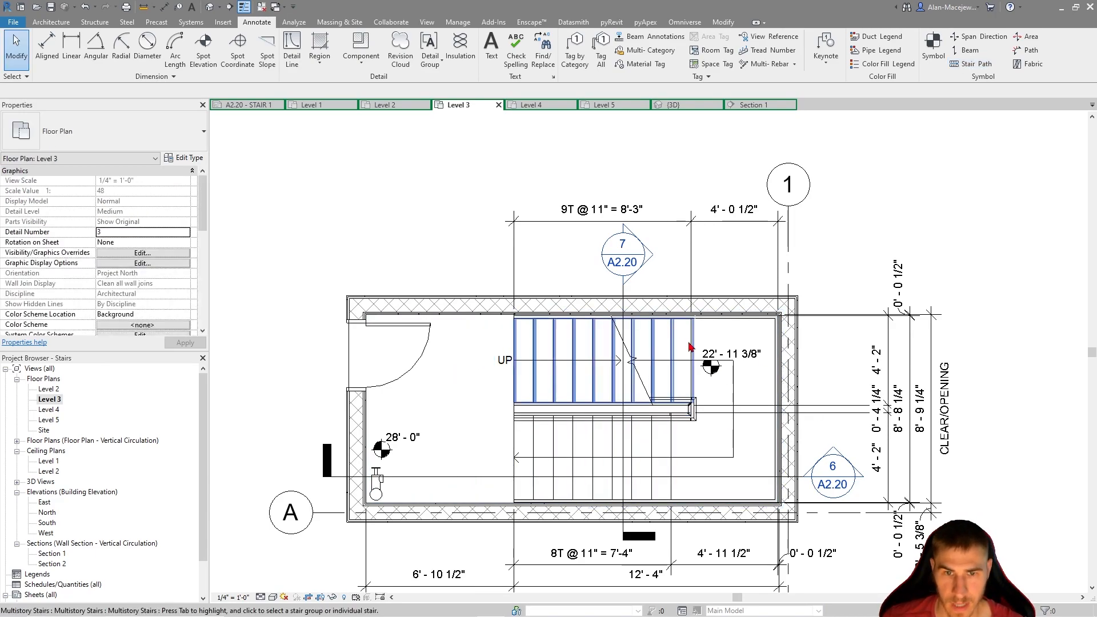
Examine the stair path, surrounding dimensions and the standpipe near grid A in the Level 3 plan
{"action": "scroll", "coordinate": [736, 352], "scroll_direction": "up", "scroll_amount": 2}
{"action": "left_click_drag", "start_coordinate": [723, 354], "coordinate": [717, 321]}
{"action": "key", "text": "Escape"}
{"action": "scroll", "coordinate": [517, 439], "scroll_direction": "down", "scroll_amount": 1}
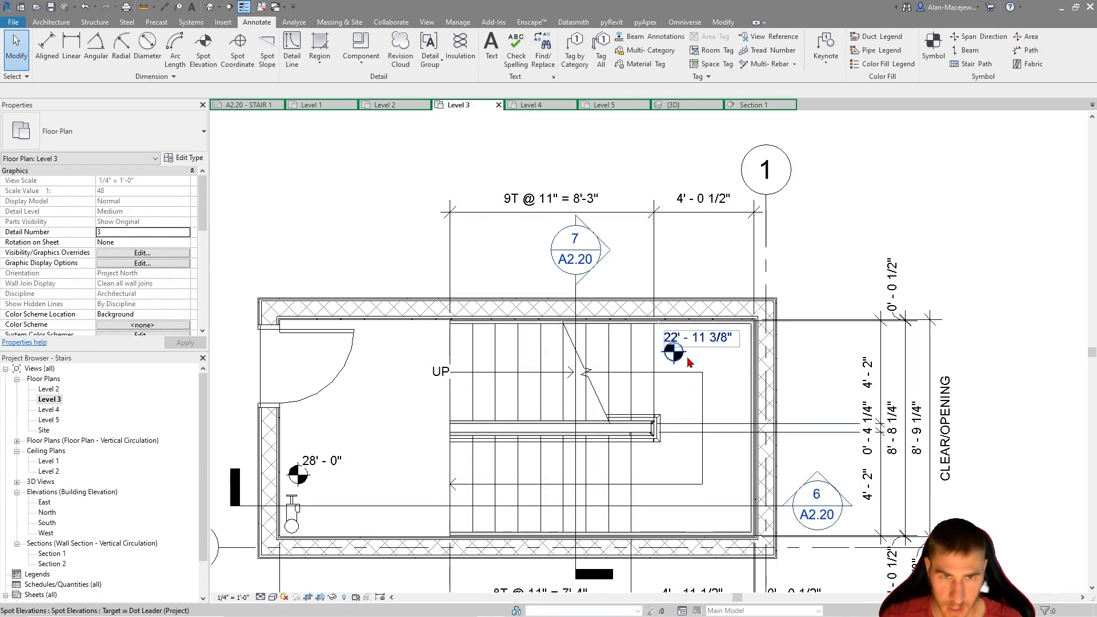
{"action": "scroll", "coordinate": [800, 398], "scroll_direction": "down", "scroll_amount": 1}
{"action": "scroll", "coordinate": [783, 326], "scroll_direction": "down", "scroll_amount": 1}
{"action": "scroll", "coordinate": [808, 317], "scroll_direction": "up", "scroll_amount": 1}
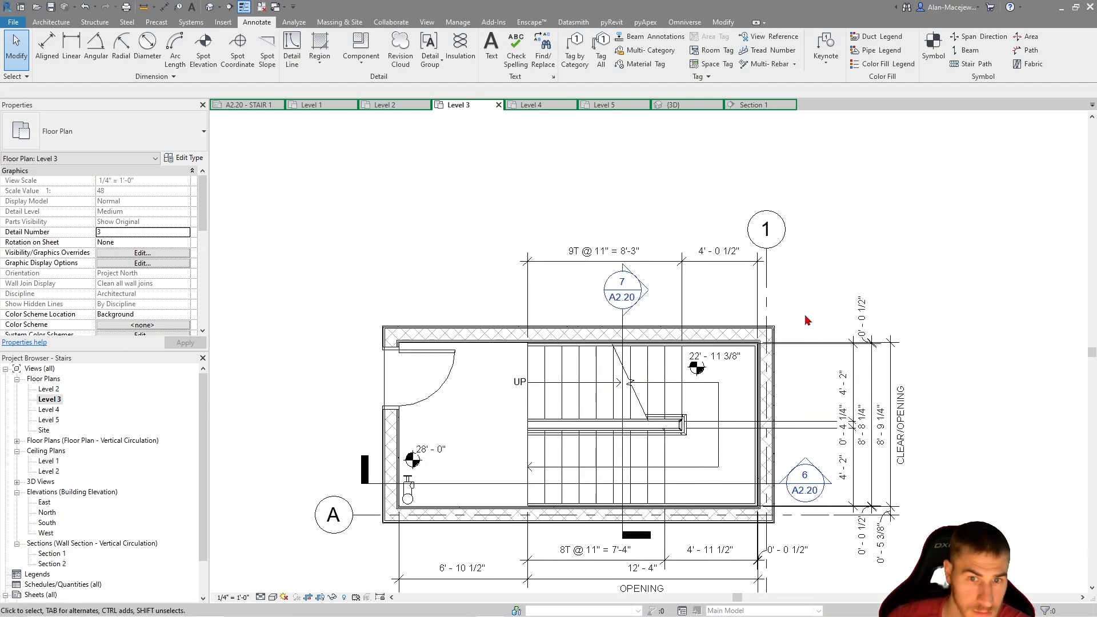
{"action": "scroll", "coordinate": [729, 360], "scroll_direction": "up", "scroll_amount": 1}
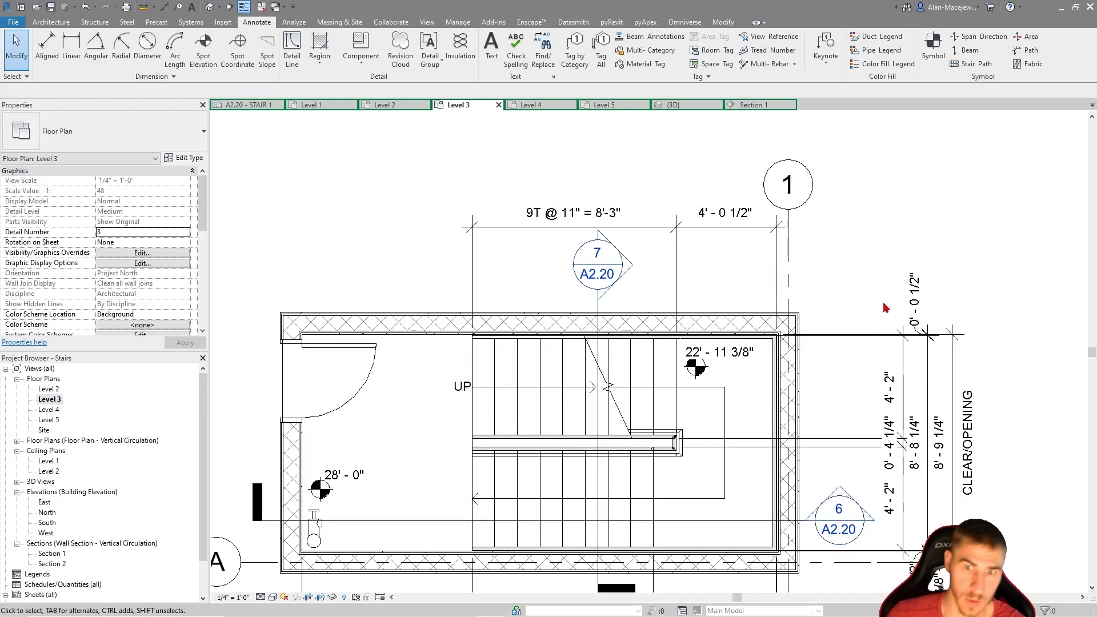
{"action": "middle_click_drag", "start_coordinate": [834, 241], "coordinate": [824, 257]}
{"action": "middle_click_drag", "start_coordinate": [891, 275], "coordinate": [891, 233]}
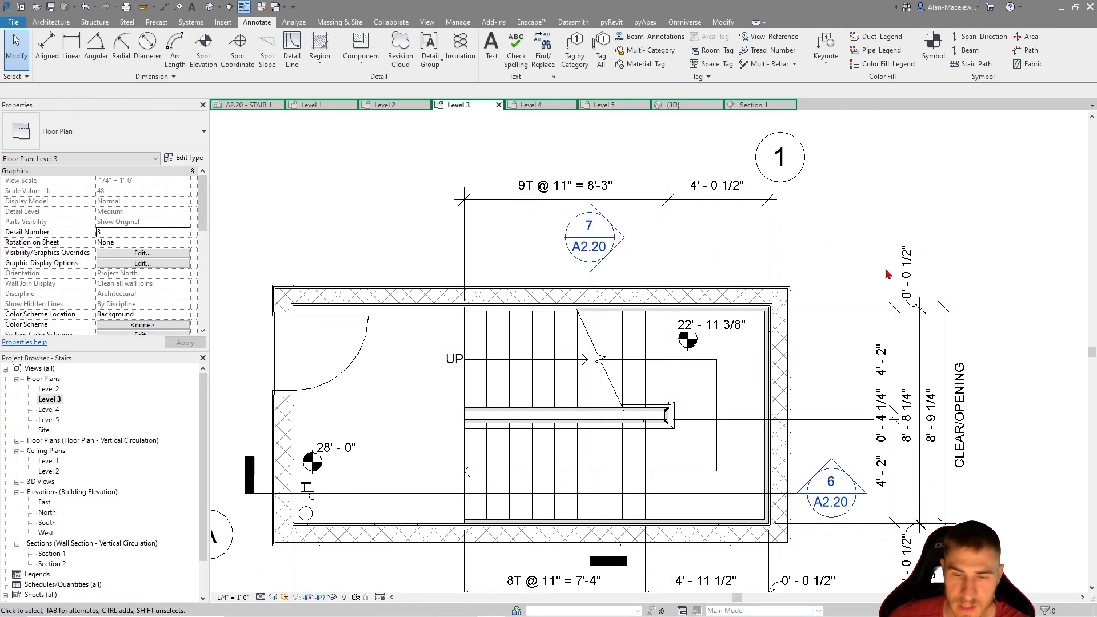
{"action": "middle_click_drag", "start_coordinate": [335, 512], "coordinate": [388, 482]}
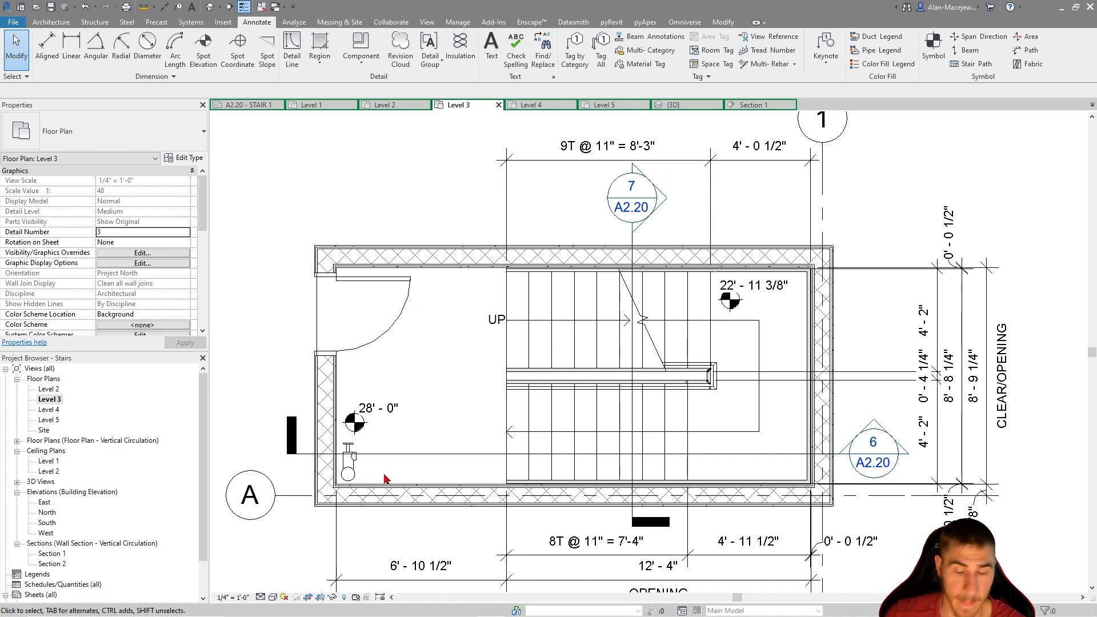
{"action": "mouse_move", "coordinate": [354, 478]}
{"action": "left_mouse_down"}
{"action": "mouse_move", "coordinate": [384, 477]}
{"action": "mouse_move", "coordinate": [355, 477]}
{"action": "left_mouse_up"}
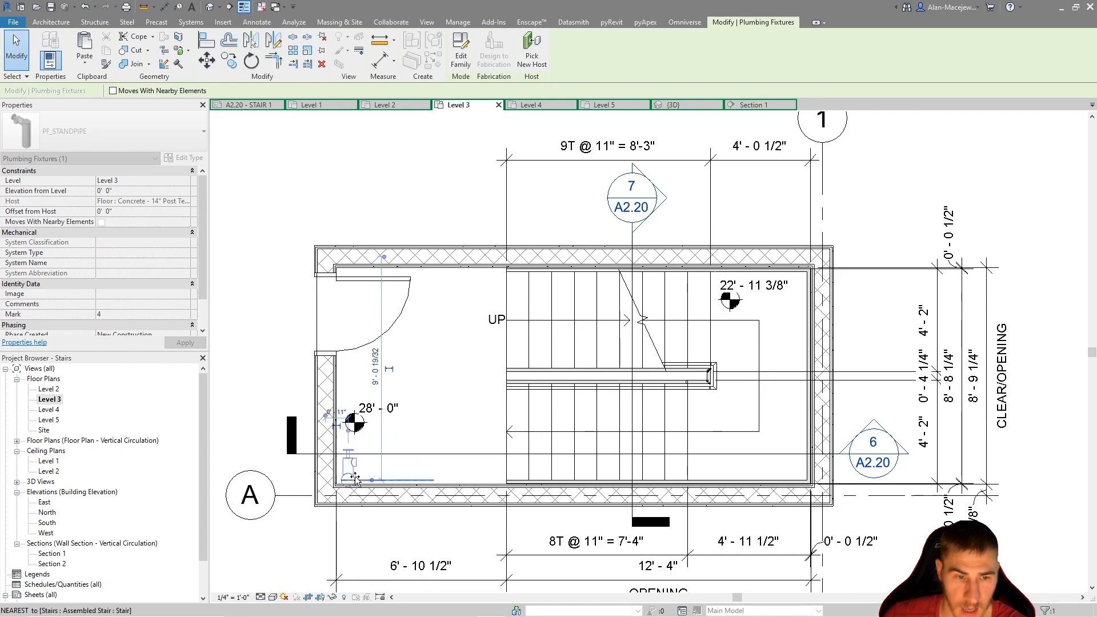
{"action": "key", "text": "Escape"}
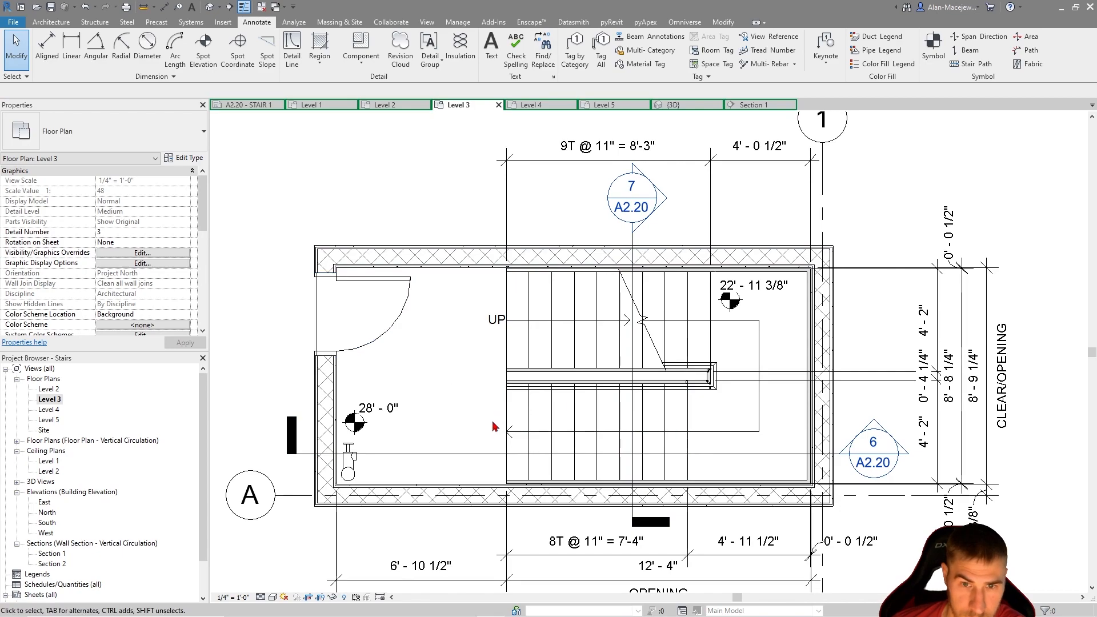
Move the section 6 line toward grid A so that it cuts through the round pipe of the standpipe
{"action": "left_click", "coordinate": [718, 455]}
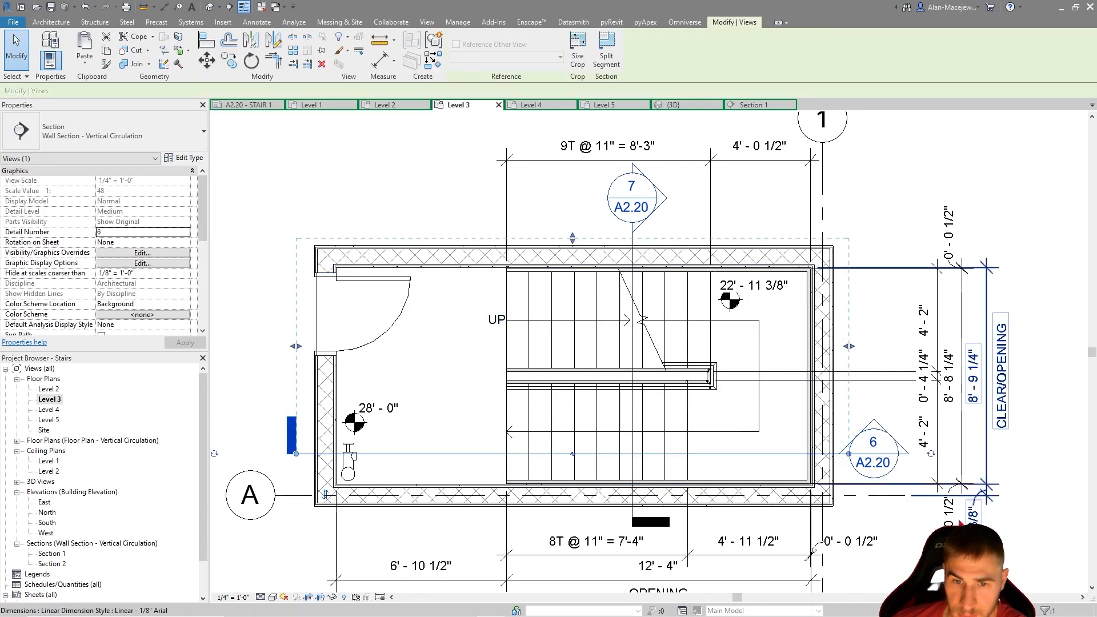
{"action": "scroll", "coordinate": [320, 455], "scroll_direction": "down", "scroll_amount": 2}
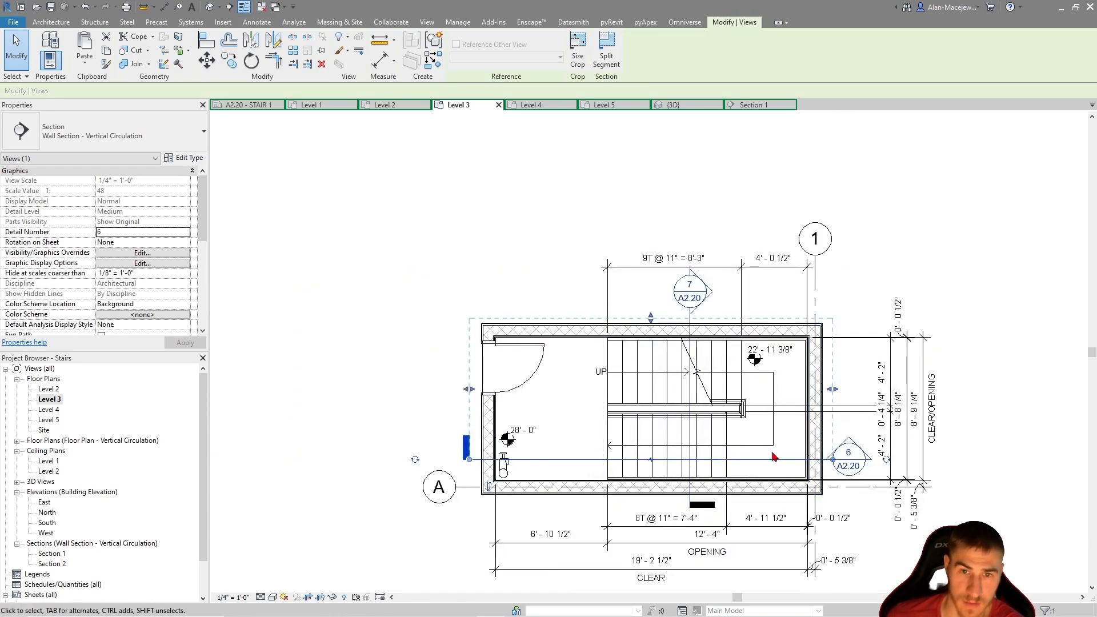
{"action": "scroll", "coordinate": [709, 451], "scroll_direction": "up", "scroll_amount": 1}
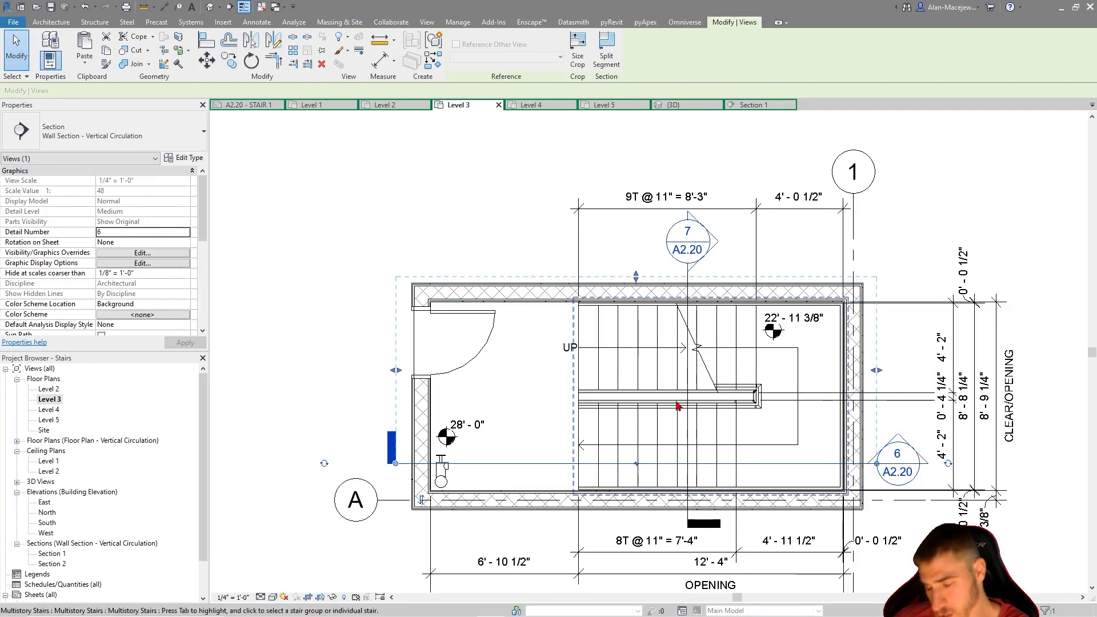
{"action": "middle_click_drag", "start_coordinate": [484, 493], "coordinate": [485, 479]}
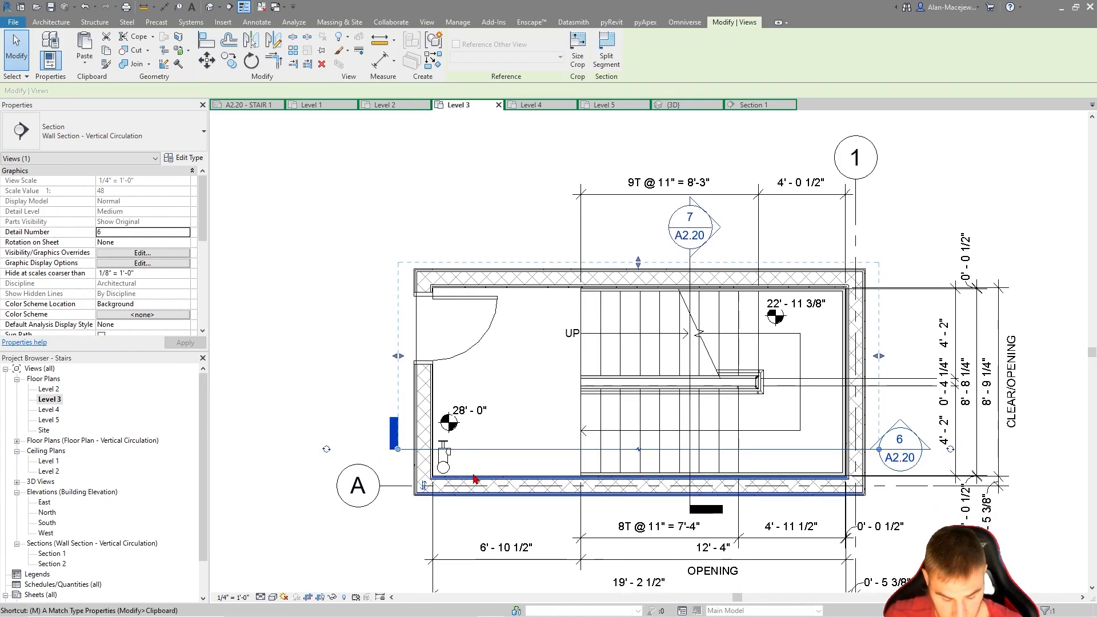
{"action": "key", "text": "m"}
{"action": "key", "text": "v"}
{"action": "scroll", "coordinate": [457, 480], "scroll_direction": "up", "scroll_amount": 3}
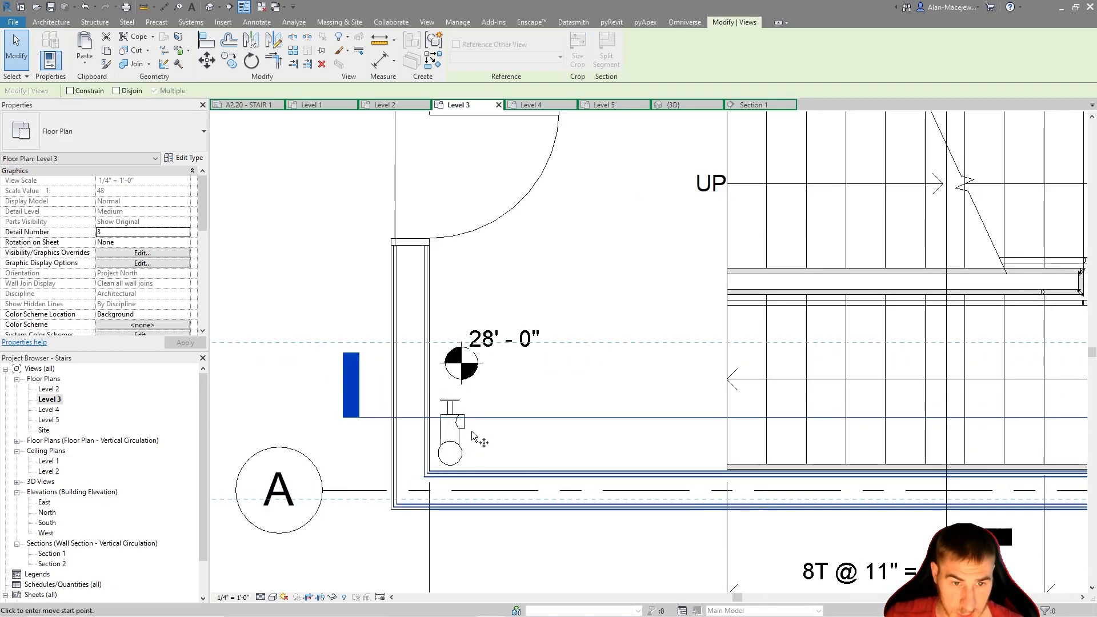
{"action": "left_click", "coordinate": [440, 414]}
{"action": "scroll", "coordinate": [440, 419], "scroll_direction": "up", "scroll_amount": 2}
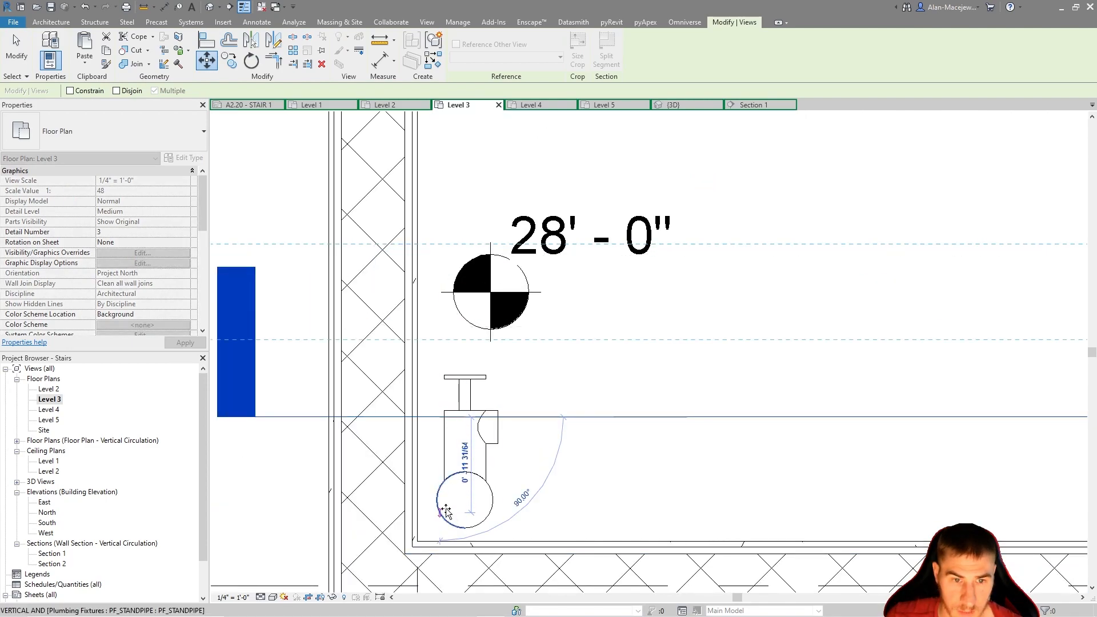
{"action": "left_click", "coordinate": [442, 499]}
{"action": "scroll", "coordinate": [454, 500], "scroll_direction": "down", "scroll_amount": 2}
{"action": "left_click", "coordinate": [545, 489]}
{"action": "scroll", "coordinate": [545, 488], "scroll_direction": "down", "scroll_amount": 2}
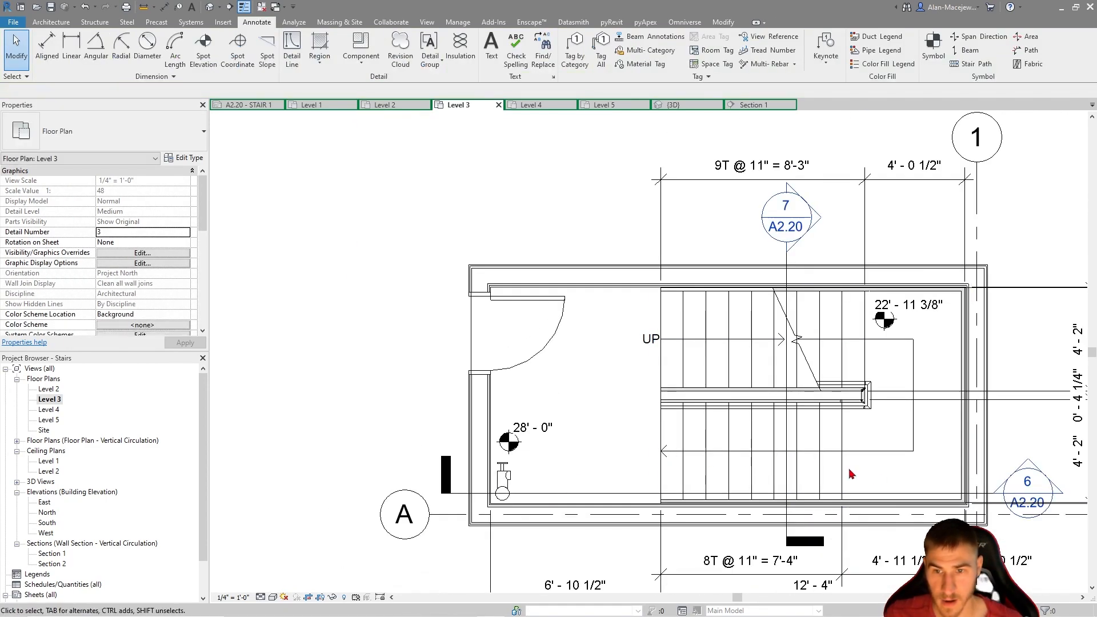
Switch to sheet A2.20 - STAIR 1 and examine the standpipe at Level 1 in the Section 1 viewport
{"action": "middle_click_drag", "start_coordinate": [878, 469], "coordinate": [765, 450]}
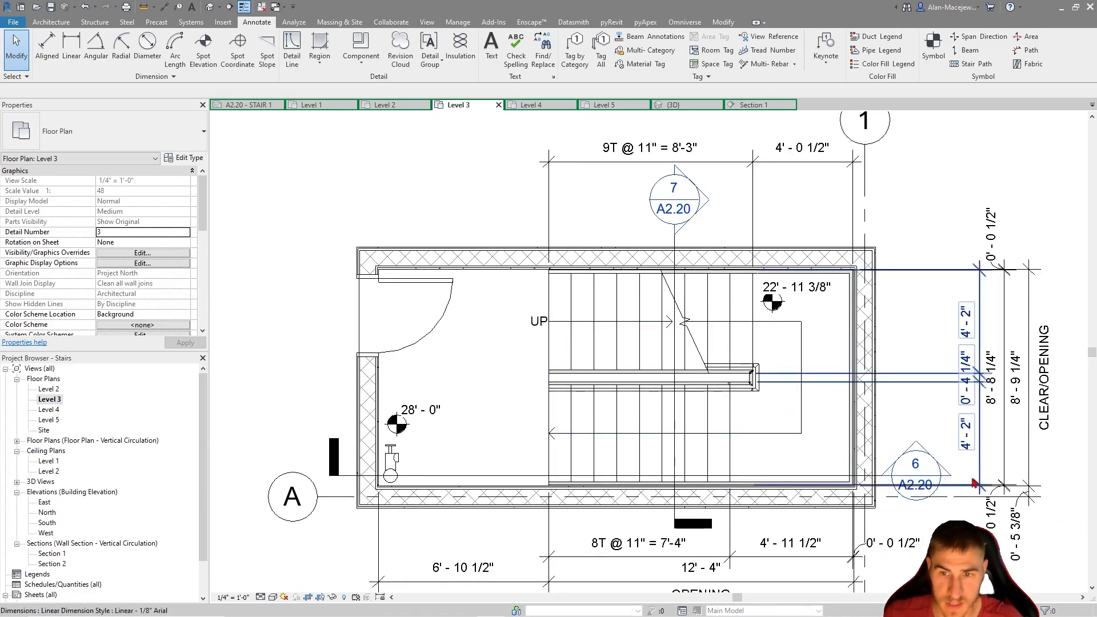
{"action": "left_click", "coordinate": [943, 490]}
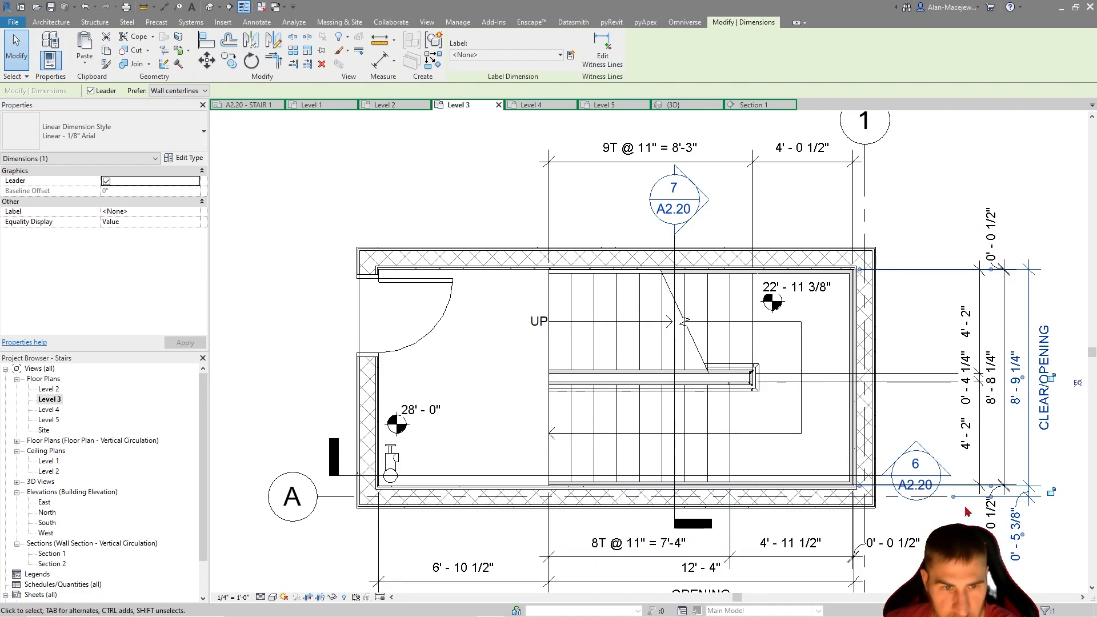
{"action": "scroll", "coordinate": [490, 574], "scroll_direction": "down", "scroll_amount": 5}
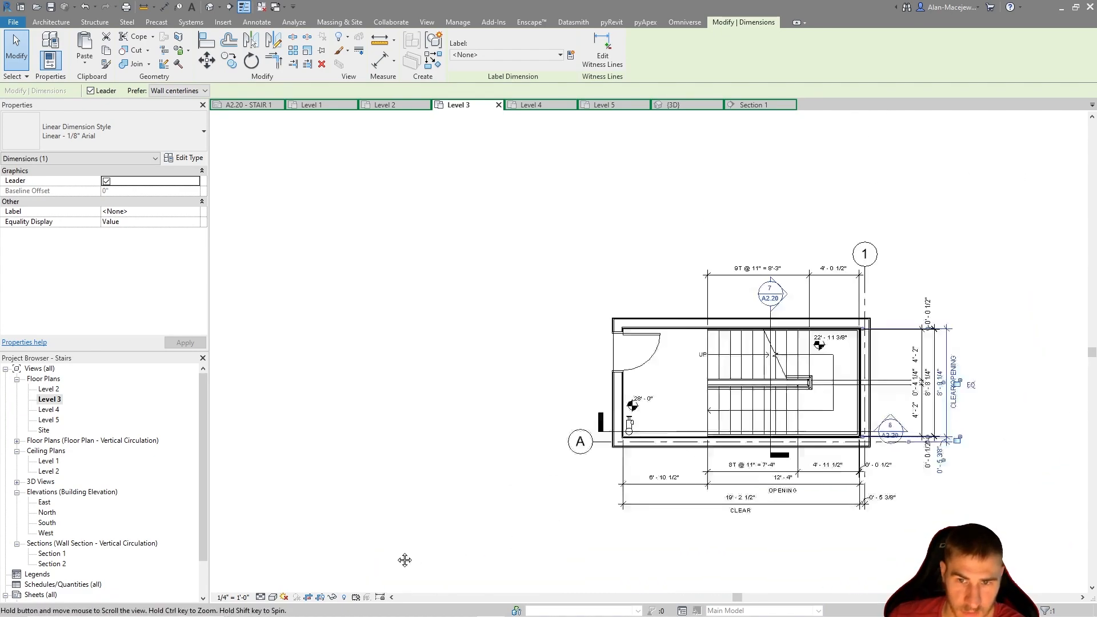
{"action": "key", "text": "ctrl+Tab"}
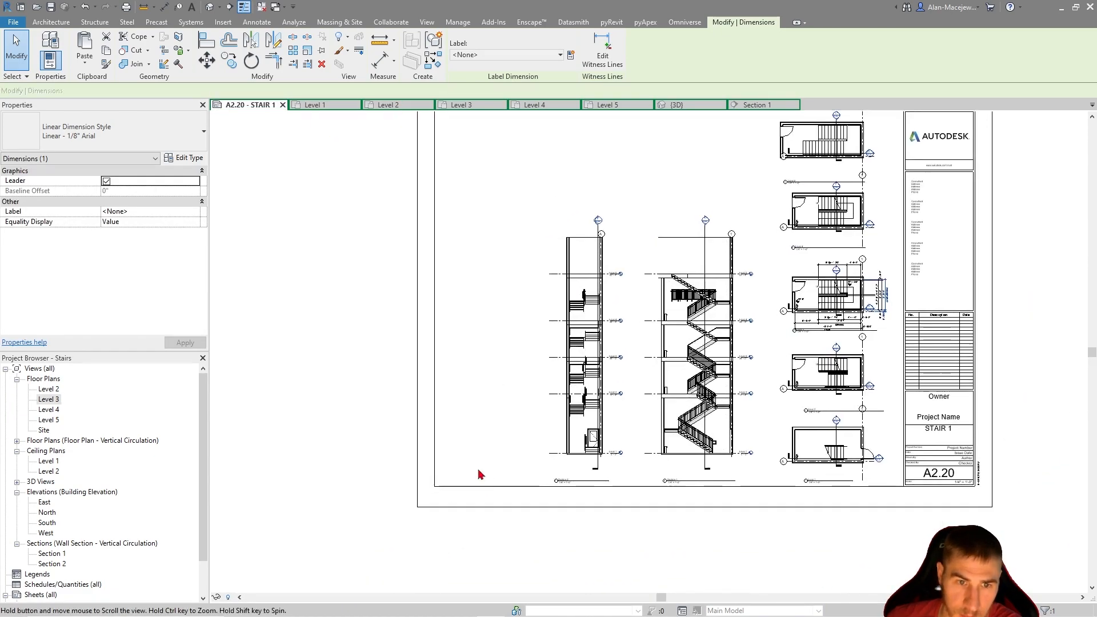
{"action": "scroll", "coordinate": [712, 392], "scroll_direction": "up", "scroll_amount": 4}
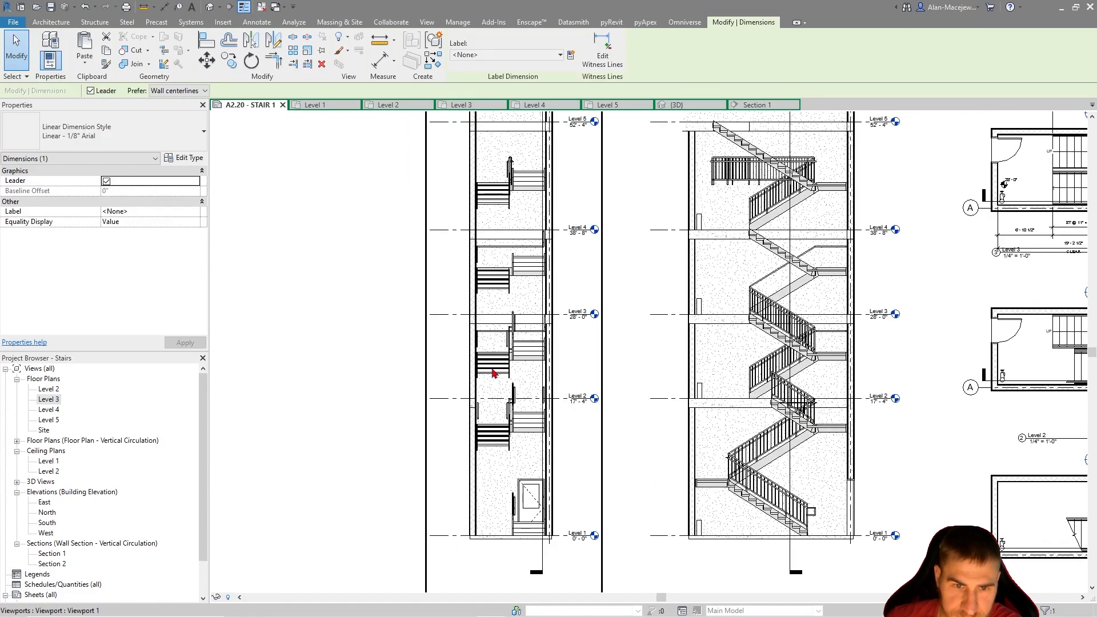
{"action": "scroll", "coordinate": [493, 372], "scroll_direction": "up", "scroll_amount": 2}
{"action": "scroll", "coordinate": [631, 387], "scroll_direction": "down", "scroll_amount": 2}
{"action": "middle_click_drag", "start_coordinate": [769, 339], "coordinate": [574, 343]}
{"action": "scroll", "coordinate": [558, 336], "scroll_direction": "up", "scroll_amount": 3}
{"action": "middle_click_drag", "start_coordinate": [584, 453], "coordinate": [597, 310]}
{"action": "middle_click_drag", "start_coordinate": [612, 539], "coordinate": [621, 382]}
{"action": "scroll", "coordinate": [610, 482], "scroll_direction": "down", "scroll_amount": 1}
{"action": "scroll", "coordinate": [610, 482], "scroll_direction": "up", "scroll_amount": 2}
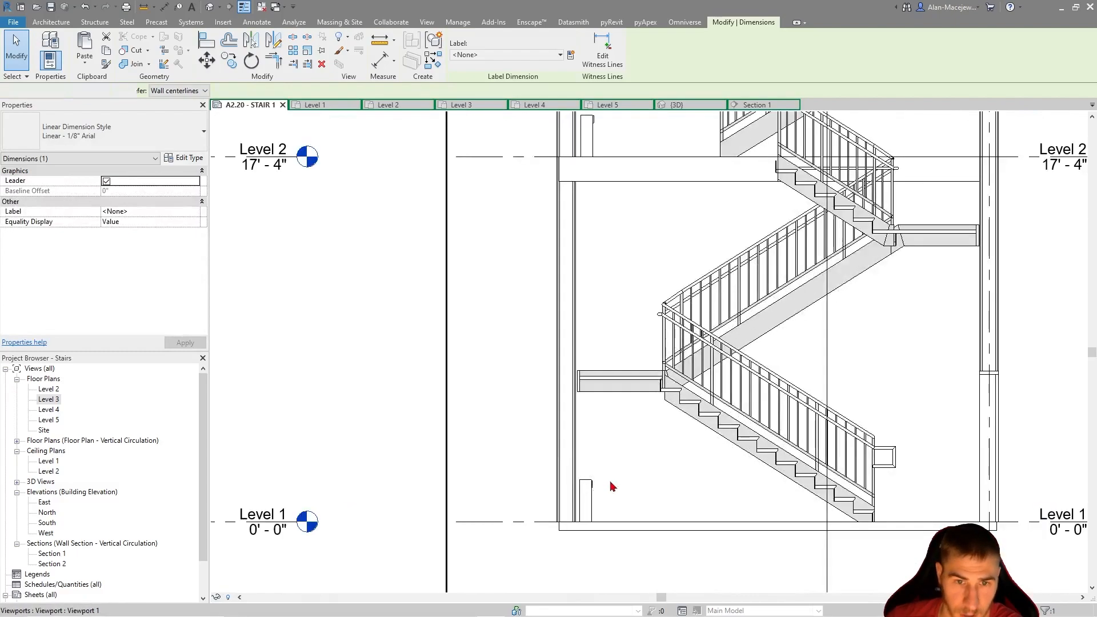
Activate the Section 1 viewport on the sheet and inspect the Level 1 standpipe
{"action": "double_click", "coordinate": [610, 482]}
{"action": "left_click", "coordinate": [589, 497]}
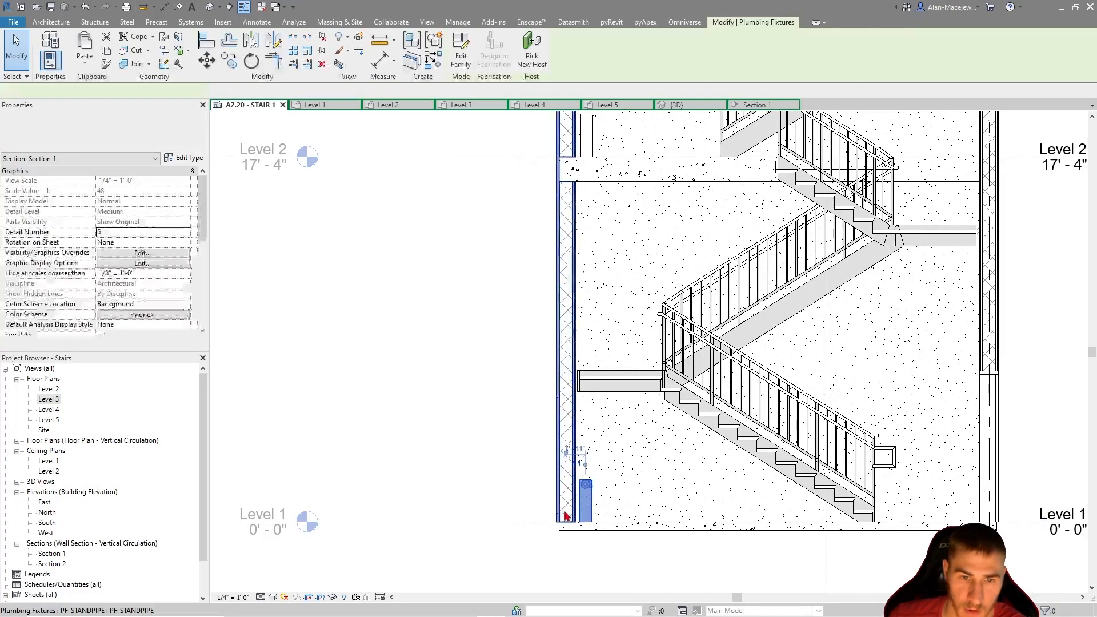
{"action": "scroll", "coordinate": [658, 427], "scroll_direction": "down", "scroll_amount": 1}
{"action": "middle_click_drag", "start_coordinate": [657, 421], "coordinate": [646, 453]}
{"action": "mouse_move", "coordinate": [661, 225]}
{"action": "middle_mouse_down"}
{"action": "mouse_move", "coordinate": [651, 256]}
{"action": "mouse_move", "coordinate": [586, 168]}
{"action": "middle_mouse_up"}
{"action": "left_click", "coordinate": [487, 323]}
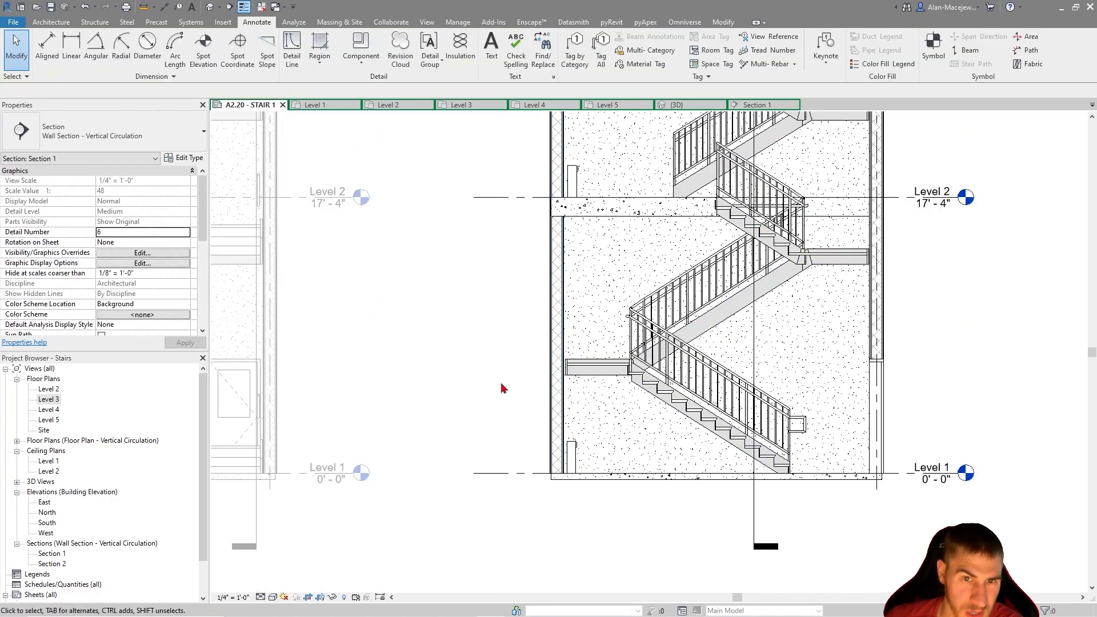
Sketch a rectangular Diagonal Crosshatch filled region from the Level 1 standpipe's top up into the landing, about 8 in wide and 4 ft 9 in tall
{"action": "left_click", "coordinate": [331, 65]}
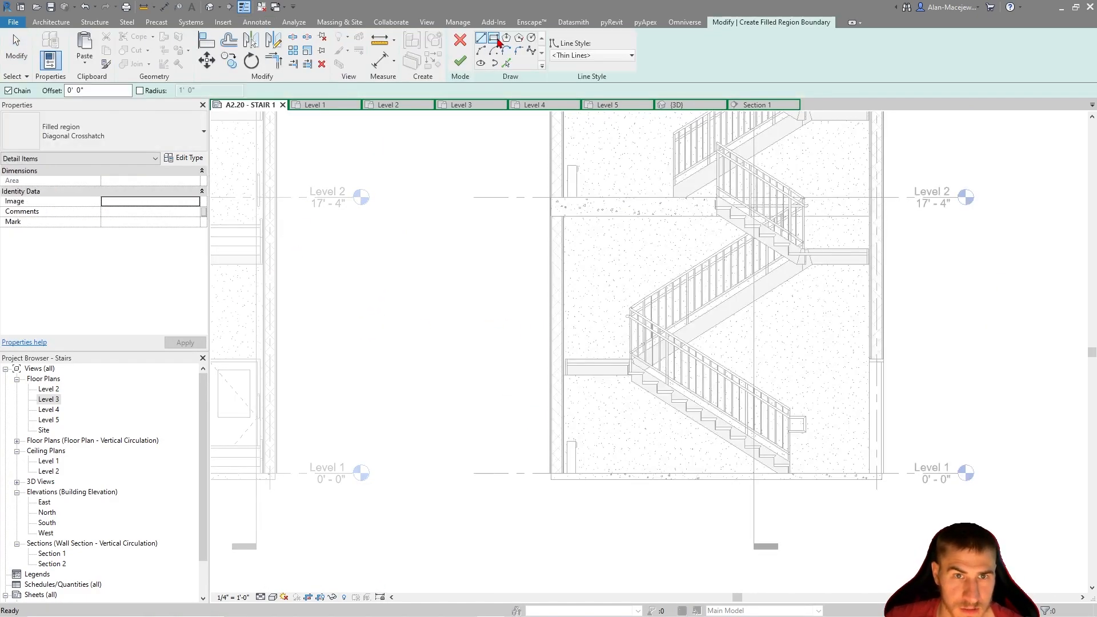
{"action": "left_click", "coordinate": [493, 38]}
{"action": "scroll", "coordinate": [622, 417], "scroll_direction": "up", "scroll_amount": 2}
{"action": "left_click", "coordinate": [512, 475]}
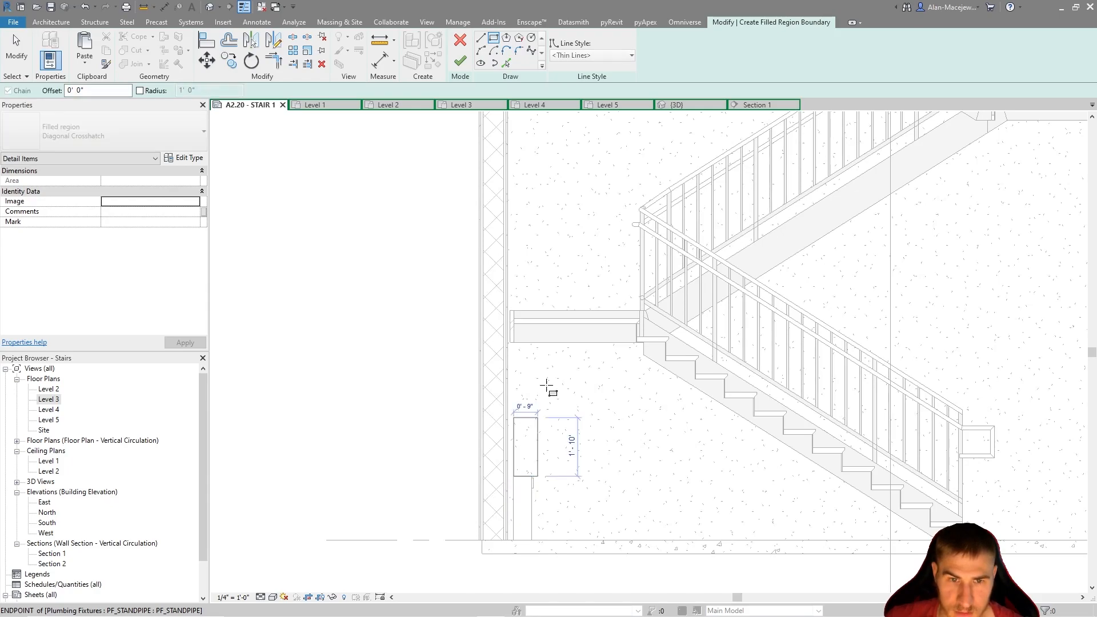
{"action": "left_click", "coordinate": [534, 324]}
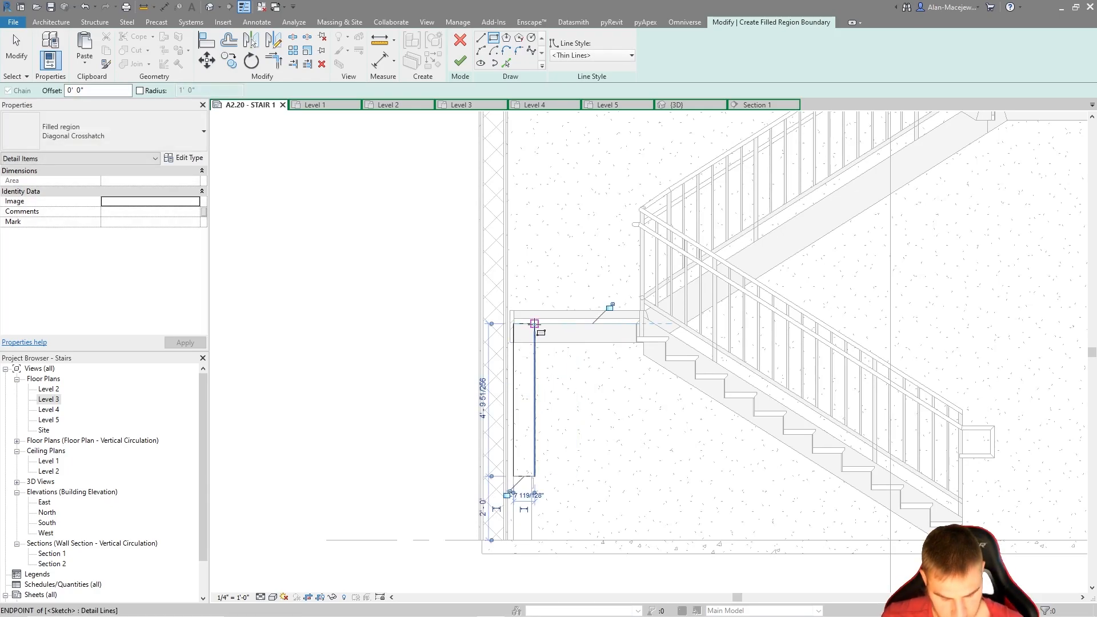
{"action": "key", "text": "a"}
{"action": "key", "text": "l"}
{"action": "scroll", "coordinate": [550, 517], "scroll_direction": "up", "scroll_amount": 3}
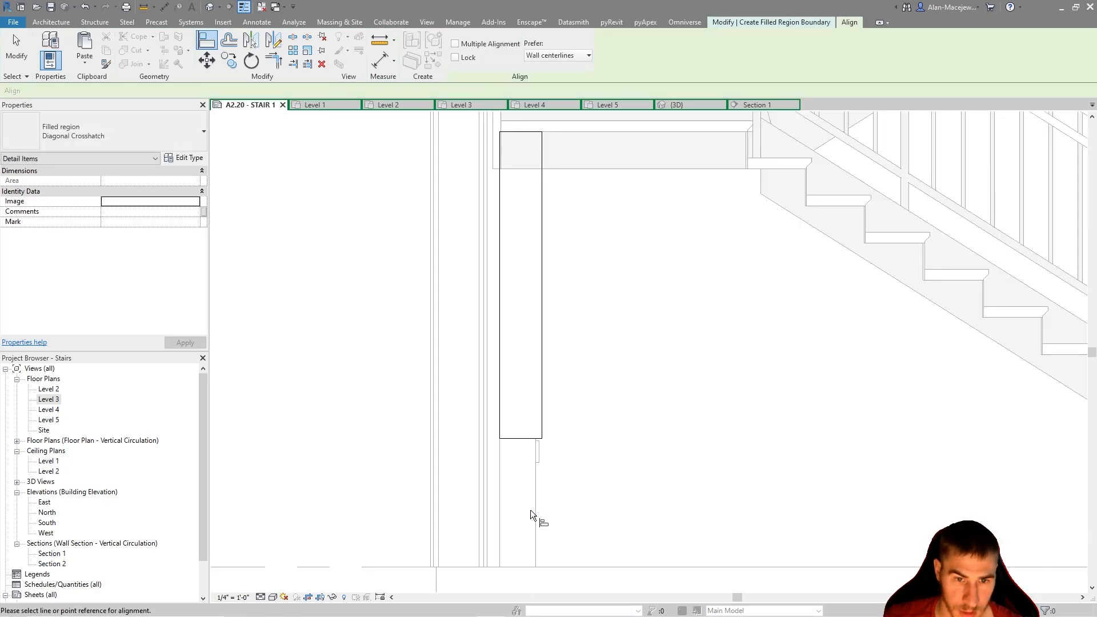
{"action": "left_click", "coordinate": [534, 568]}
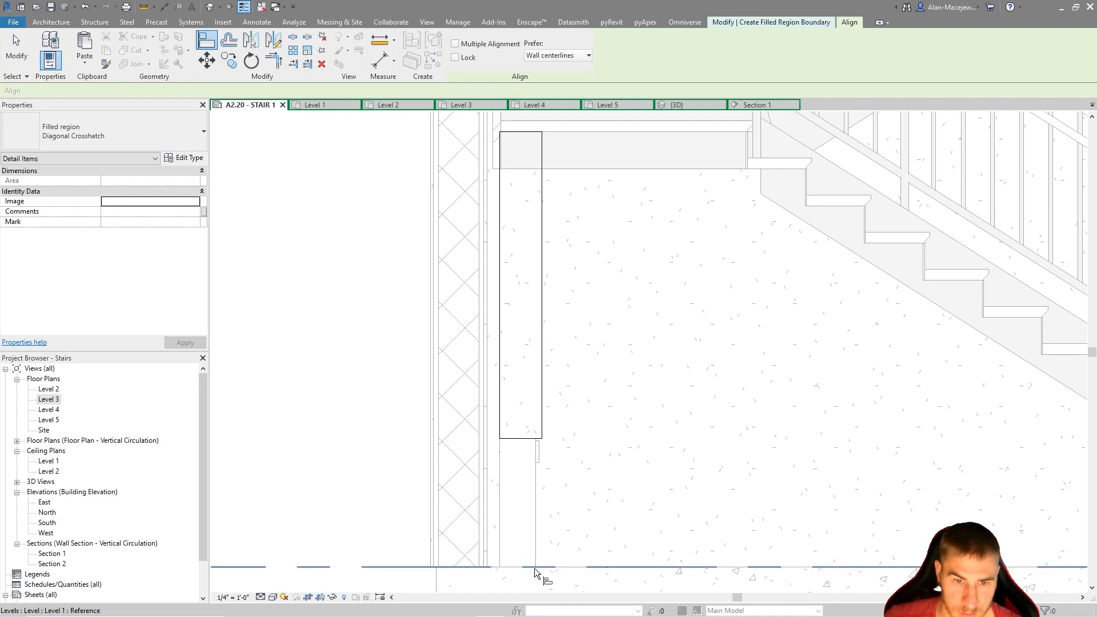
{"action": "key", "text": "Escape"}
{"action": "key", "text": "Escape"}
Move the filled region's outer vertical edge in line with the standpipe's side, making it 6 3/4 in wide, and finish the boundary sketch
{"action": "left_click", "coordinate": [541, 399]}
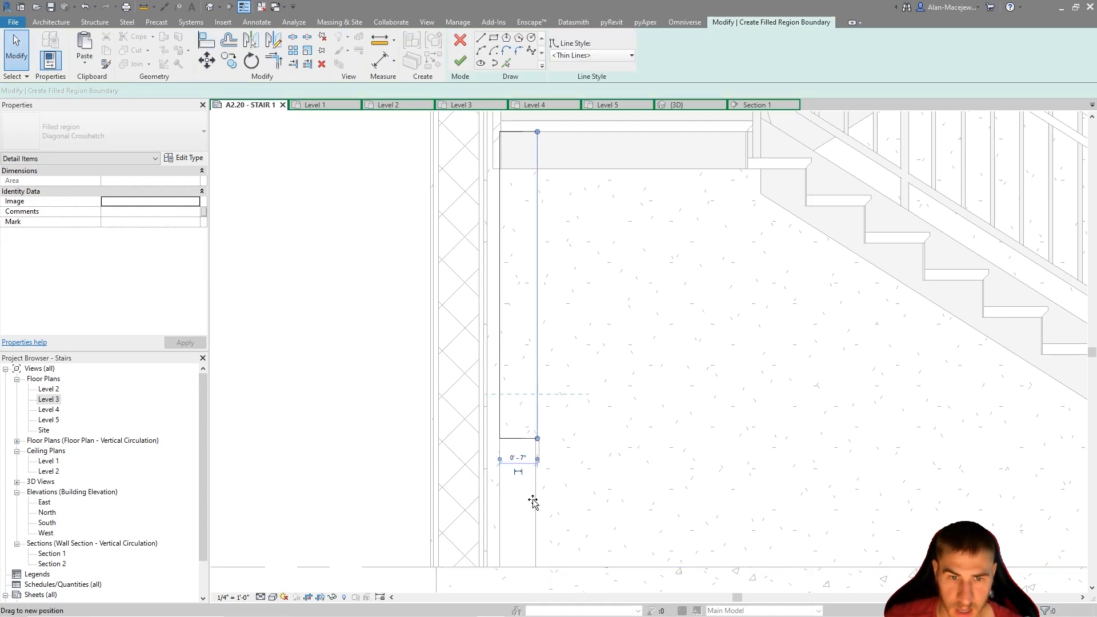
{"action": "scroll", "coordinate": [532, 427], "scroll_direction": "up", "scroll_amount": 1}
{"action": "scroll", "coordinate": [532, 427], "scroll_direction": "up", "scroll_amount": 3}
{"action": "left_click_drag", "start_coordinate": [546, 421], "coordinate": [545, 472]}
{"action": "scroll", "coordinate": [545, 472], "scroll_direction": "down", "scroll_amount": 5}
{"action": "left_click", "coordinate": [462, 62]}
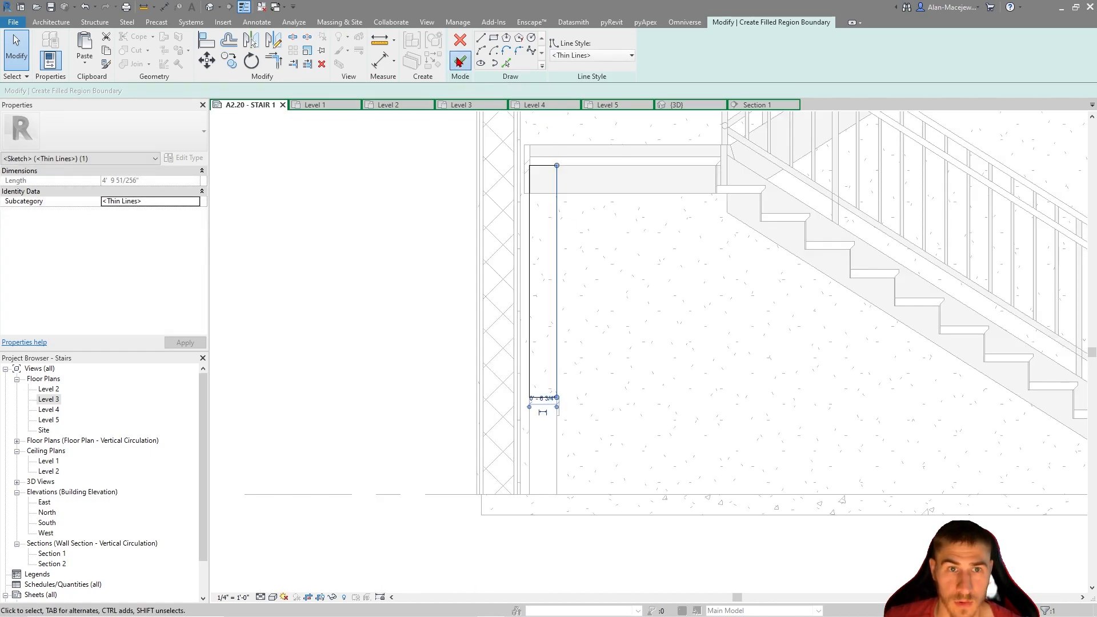
Search the types of the filled region above the Level 1 standpipe for a masking or white fill, and remove the region
{"action": "scroll", "coordinate": [625, 410], "scroll_direction": "down", "scroll_amount": 2}
{"action": "left_click", "coordinate": [507, 372]}
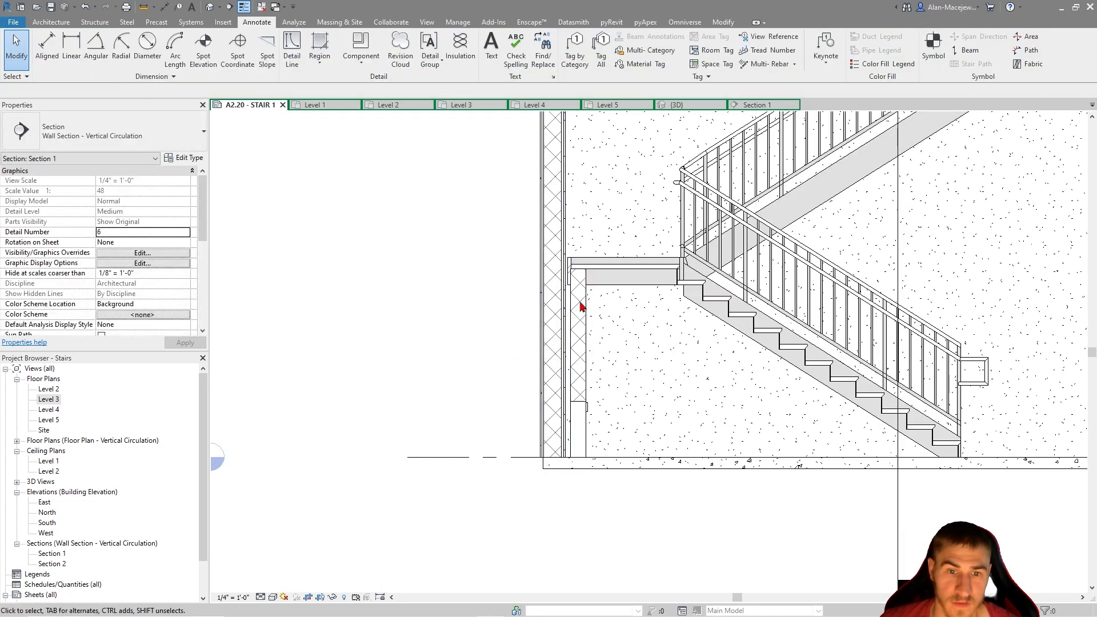
{"action": "left_click", "coordinate": [579, 306]}
{"action": "left_click", "coordinate": [114, 145]}
{"action": "type", "text": "ma"}
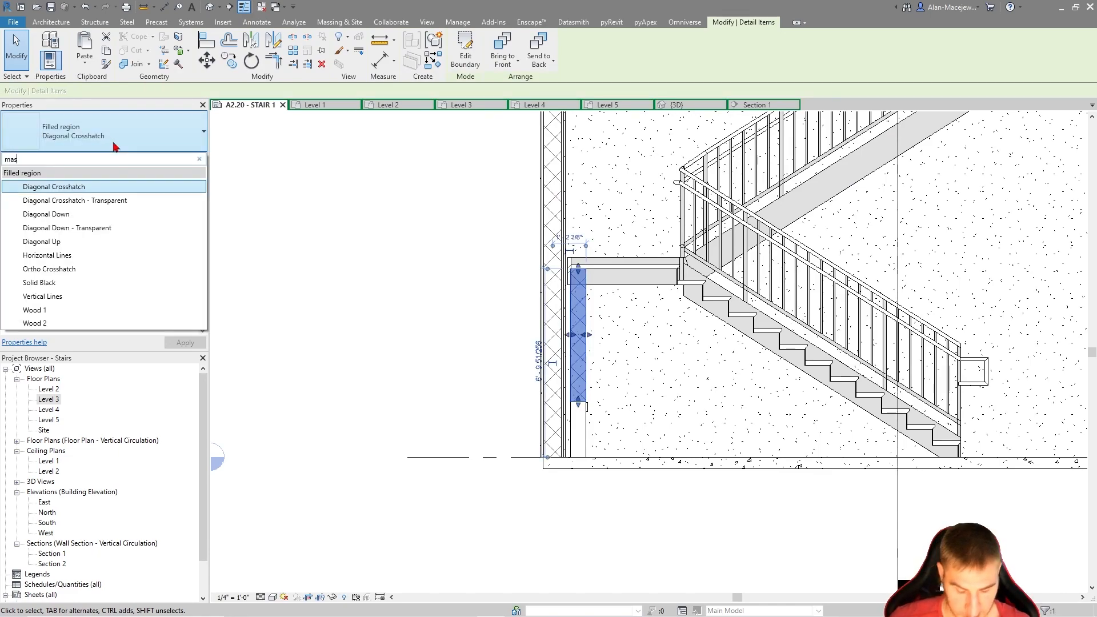
{"action": "type", "text": "s"}
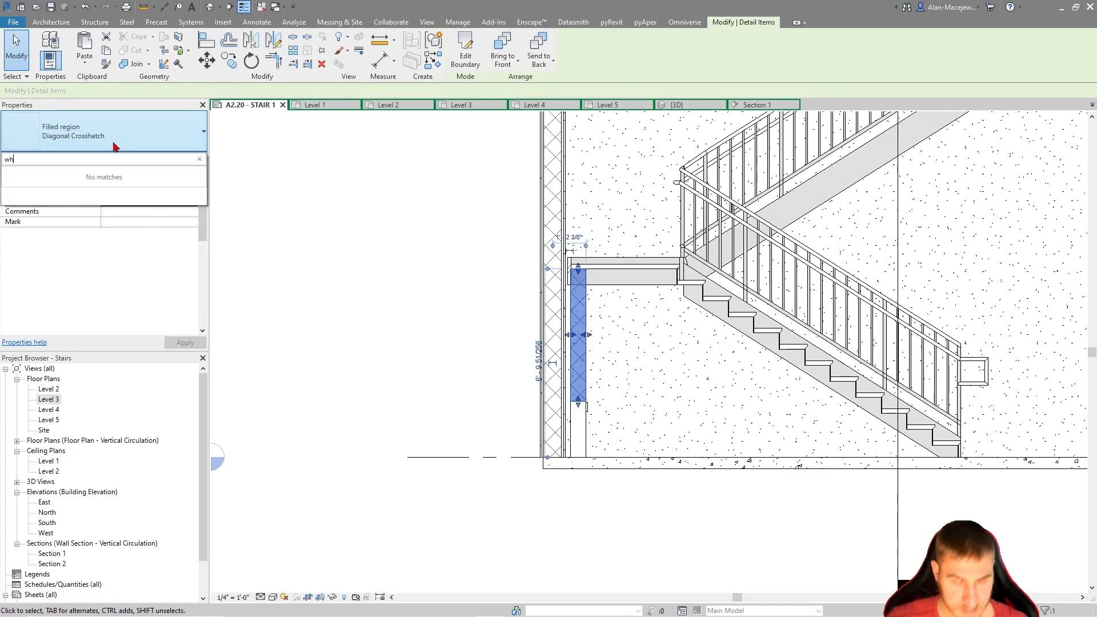
{"action": "left_click", "coordinate": [439, 226]}
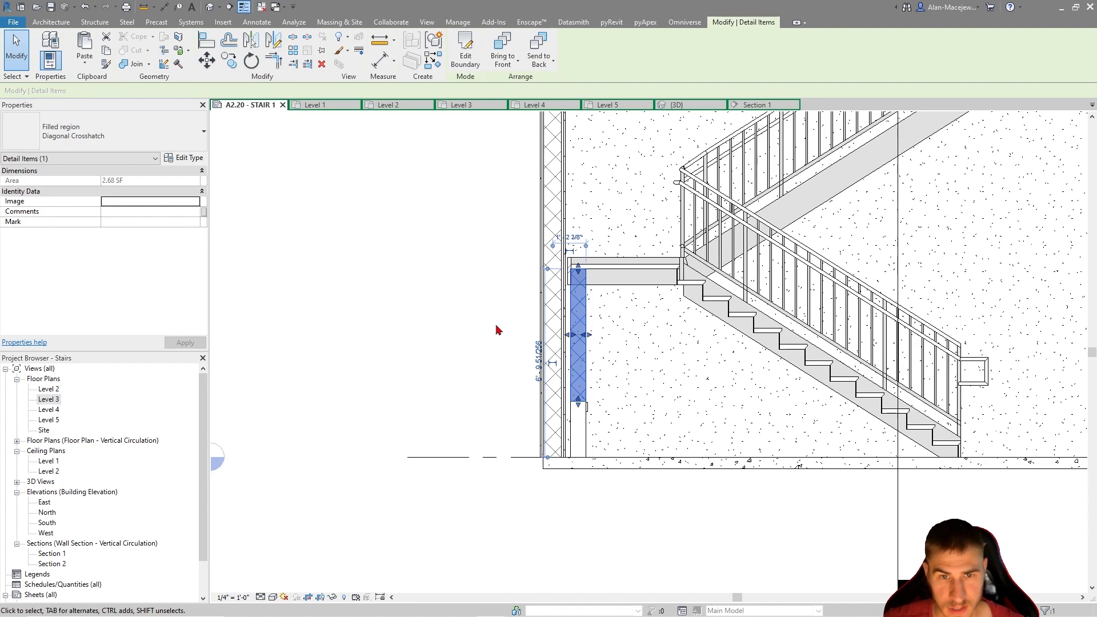
{"action": "left_click", "coordinate": [526, 305]}
{"action": "scroll", "coordinate": [525, 308], "scroll_direction": "down", "scroll_amount": 5}
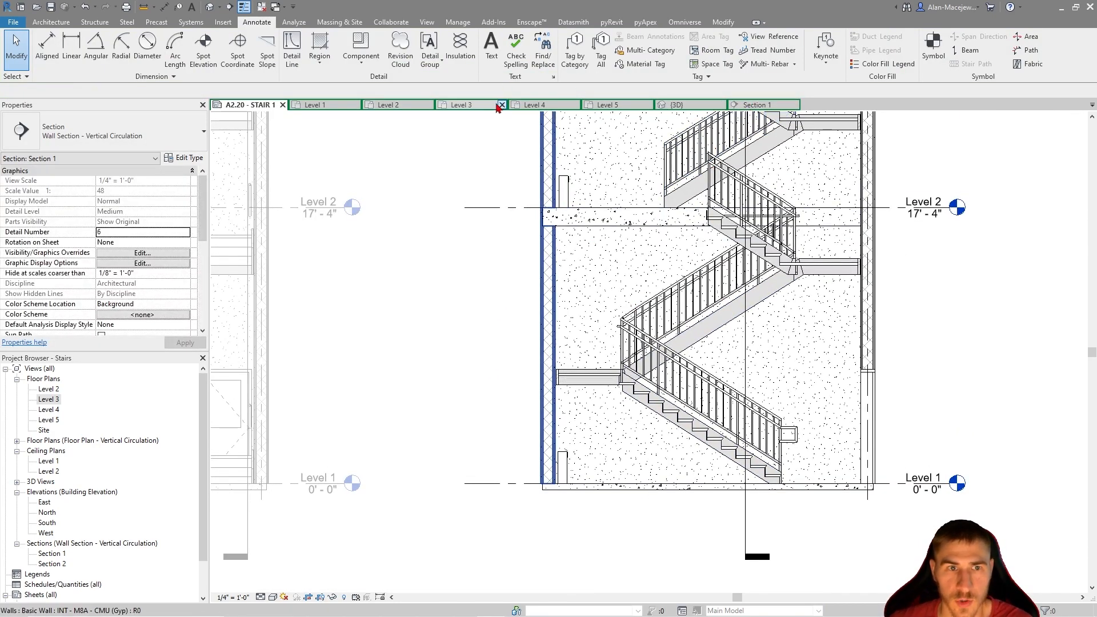
On the Level 3 plan, flip section 7/A2.20 to face the door and extend its far clip beyond the door-side wall
{"action": "left_click", "coordinate": [378, 105]}
{"action": "left_click", "coordinate": [460, 105]}
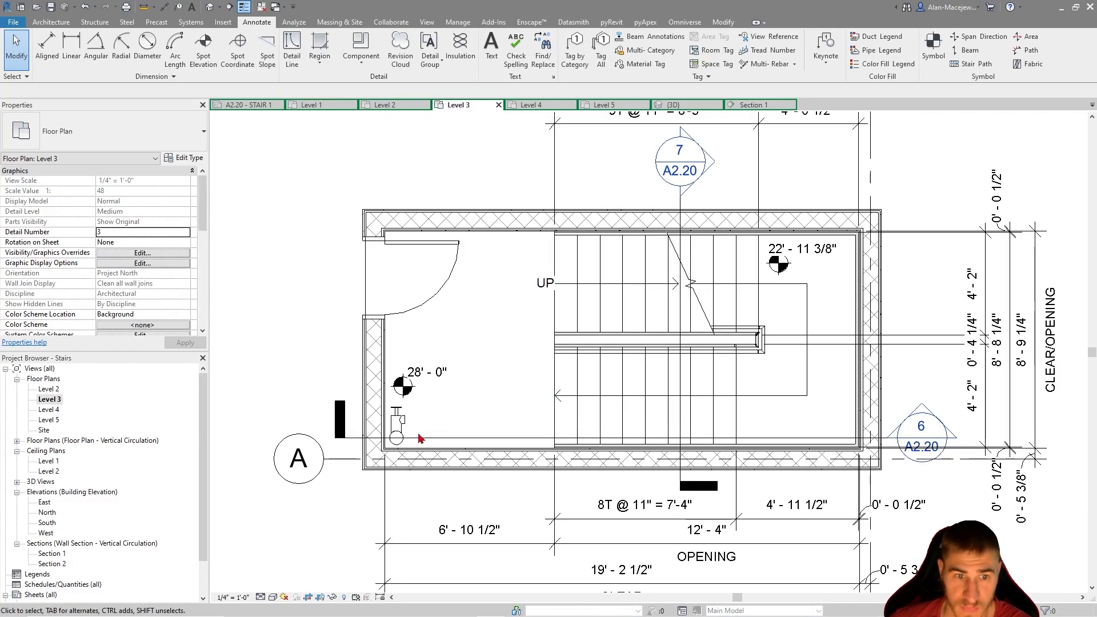
{"action": "scroll", "coordinate": [614, 365], "scroll_direction": "down", "scroll_amount": 2}
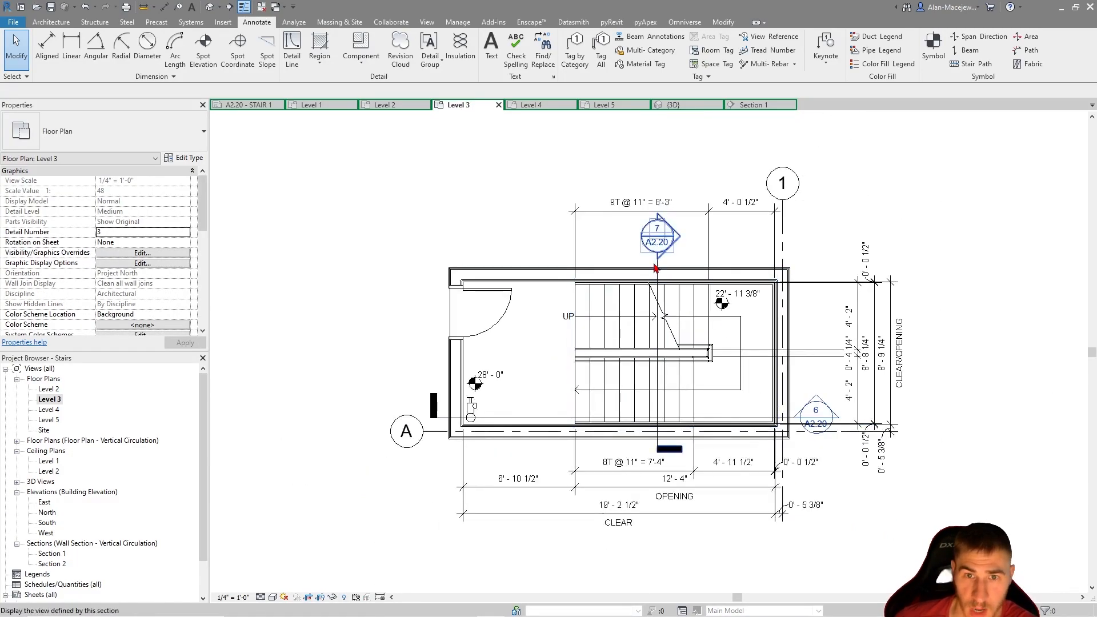
{"action": "left_click", "coordinate": [680, 342]}
{"action": "scroll", "coordinate": [653, 430], "scroll_direction": "up", "scroll_amount": 2}
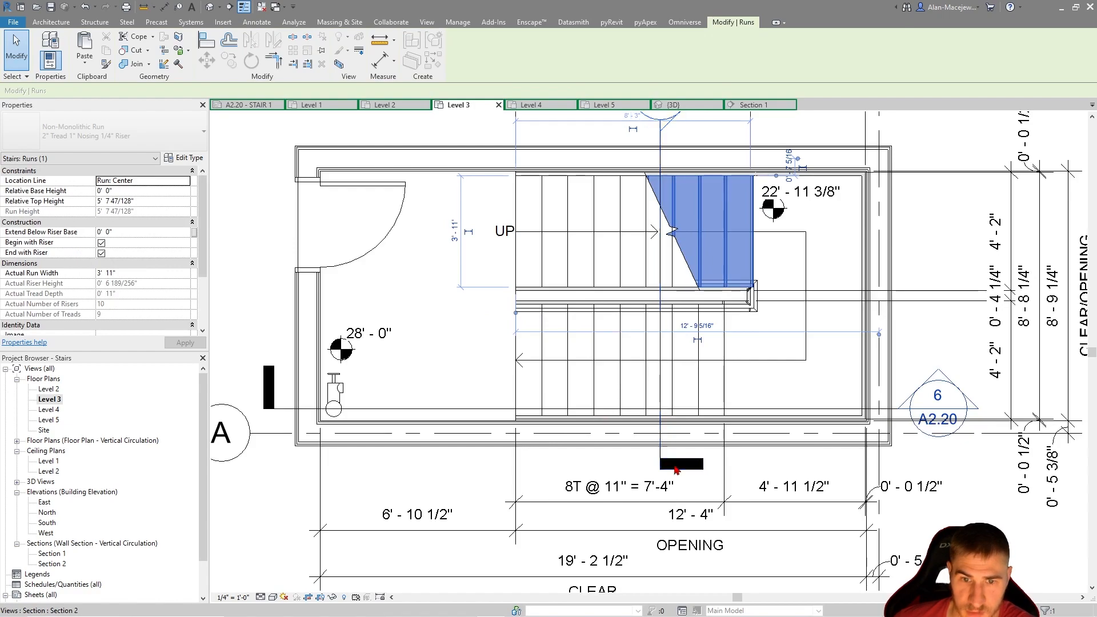
{"action": "left_click", "coordinate": [658, 371]}
{"action": "scroll", "coordinate": [651, 371], "scroll_direction": "down", "scroll_amount": 2}
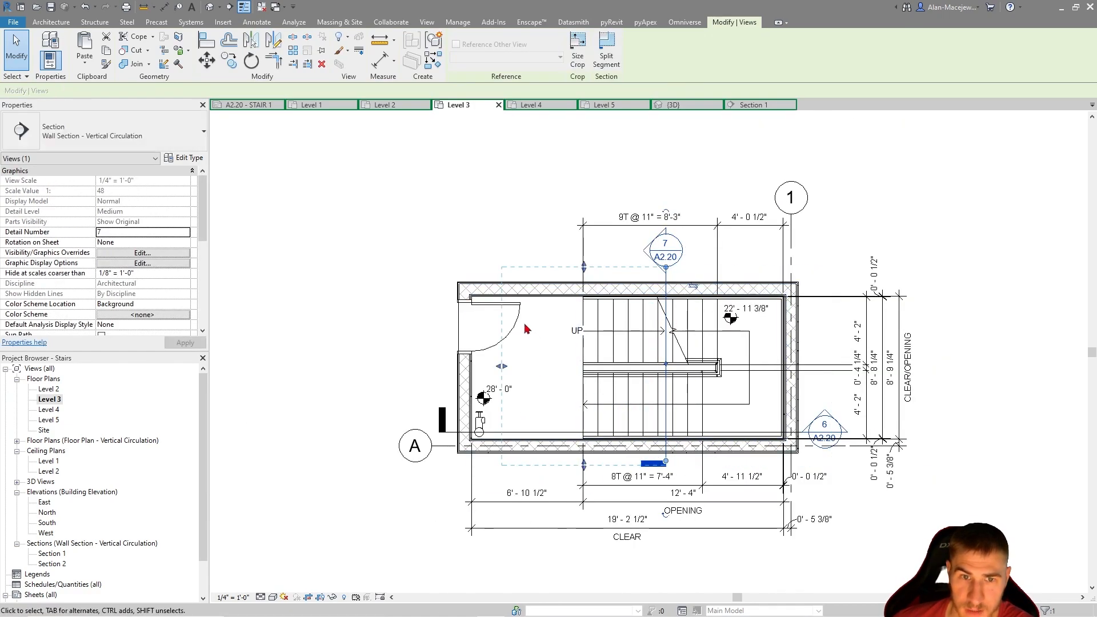
{"action": "left_click_drag", "start_coordinate": [506, 369], "coordinate": [452, 367]}
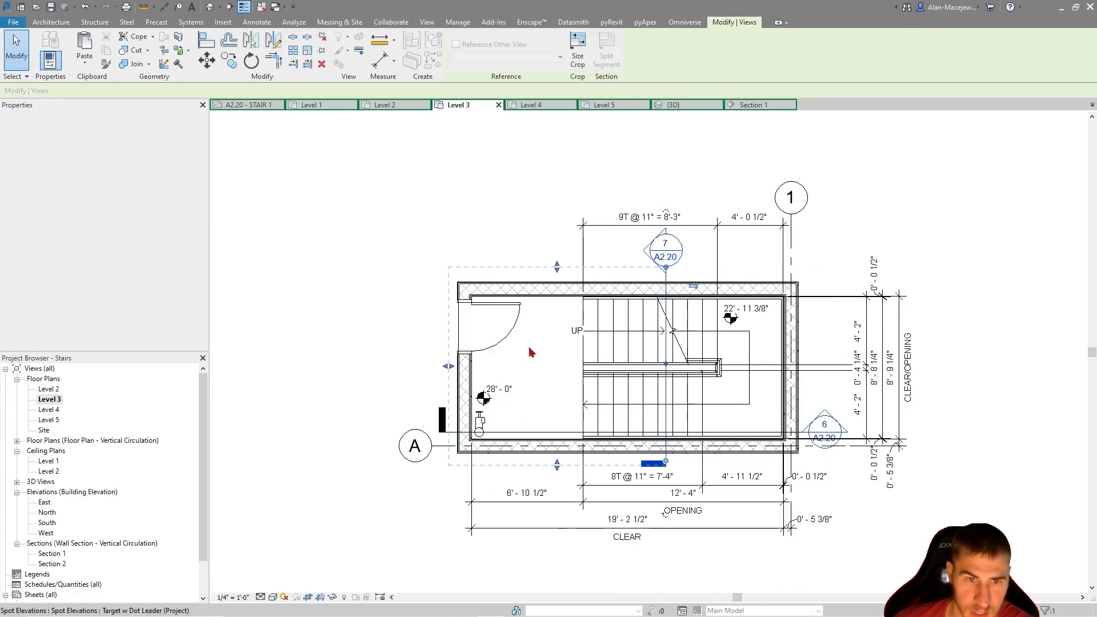
Return to sheet A2.20 - STAIR 1 and examine the adjusted section alongside Section 1
{"action": "left_click", "coordinate": [249, 106]}
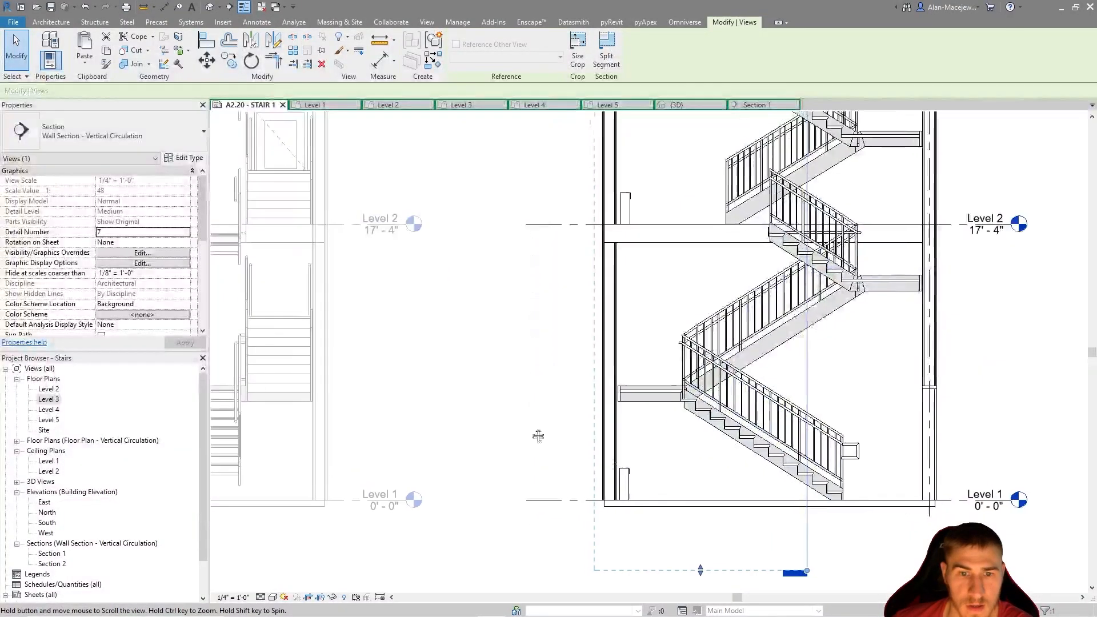
{"action": "scroll", "coordinate": [573, 415], "scroll_direction": "down", "scroll_amount": 1}
{"action": "middle_click_drag", "start_coordinate": [571, 315], "coordinate": [564, 408]}
{"action": "scroll", "coordinate": [421, 367], "scroll_direction": "down", "scroll_amount": 2}
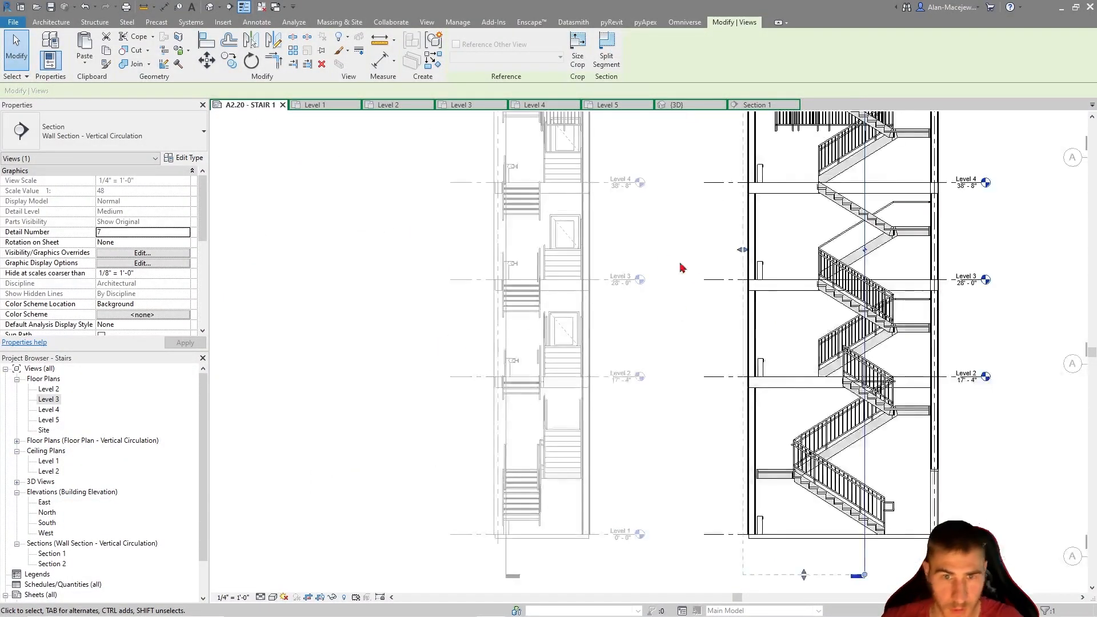
{"action": "left_click", "coordinate": [672, 270]}
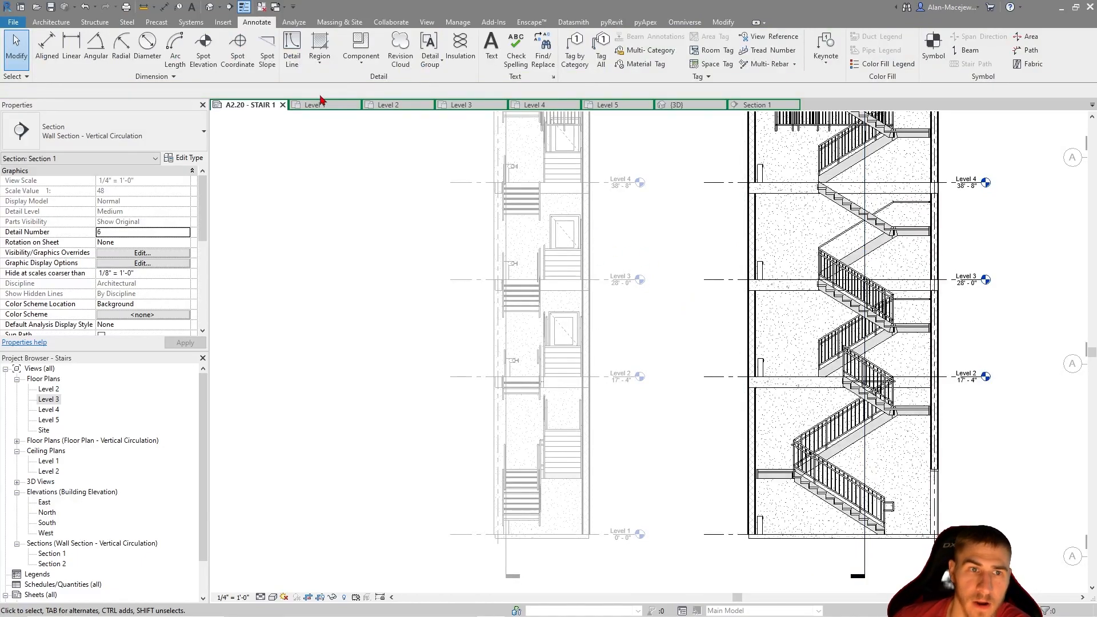
Check the Level 2 plan, return to the Level 3 plan, and examine the landing at the stair's turn
{"action": "left_click", "coordinate": [399, 104]}
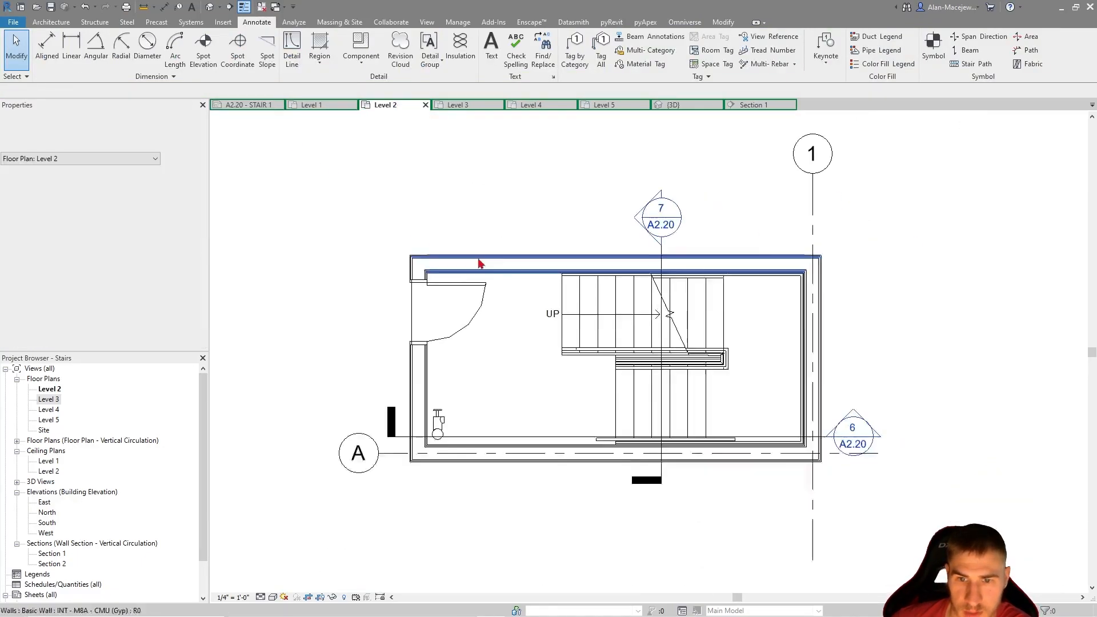
{"action": "left_click", "coordinate": [470, 108]}
{"action": "scroll", "coordinate": [687, 421], "scroll_direction": "up", "scroll_amount": 3}
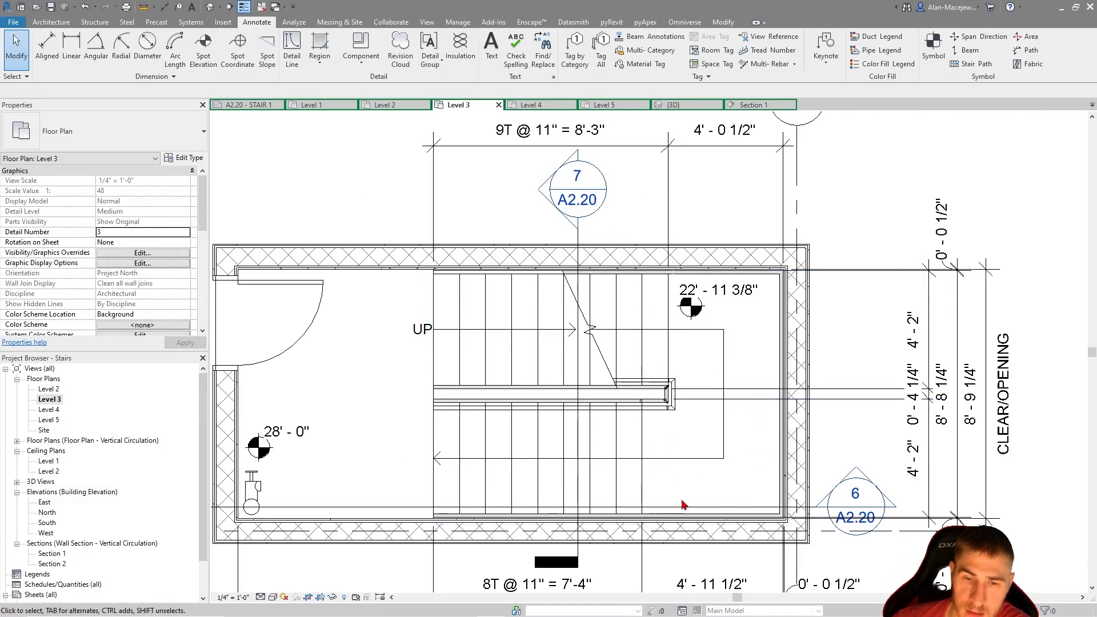
{"action": "middle_click_drag", "start_coordinate": [673, 457], "coordinate": [714, 354]}
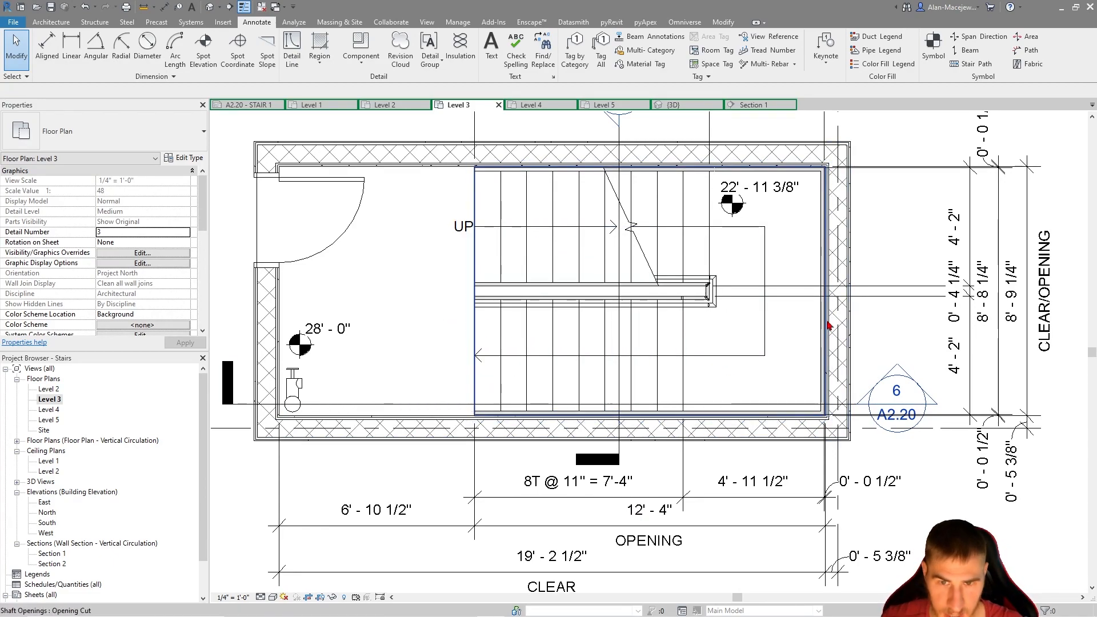
{"action": "middle_click_drag", "start_coordinate": [827, 322], "coordinate": [811, 329]}
{"action": "middle_click_drag", "start_coordinate": [809, 375], "coordinate": [815, 376]}
{"action": "middle_click_drag", "start_coordinate": [776, 329], "coordinate": [775, 339]}
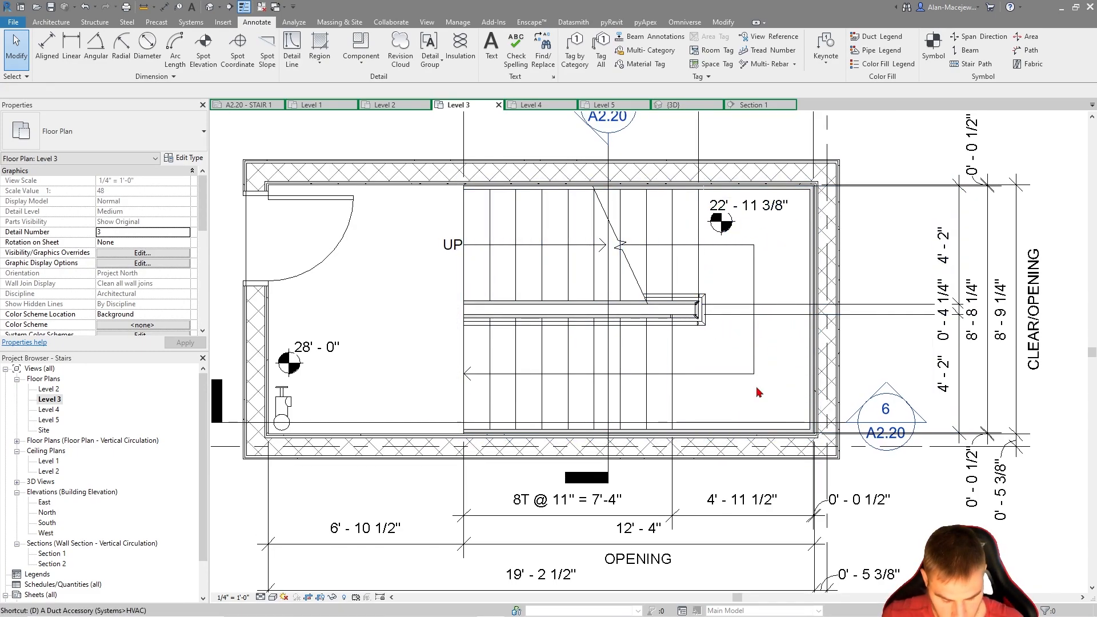
Draw a semicircular Hidden Lines detail arc across the Level 3 landing between the runs' outer edges, with a radius of about 4' 2 1/2"
{"action": "key", "text": "d"}
{"action": "key", "text": "l"}
{"action": "middle_click_drag", "start_coordinate": [582, 306], "coordinate": [574, 331]}
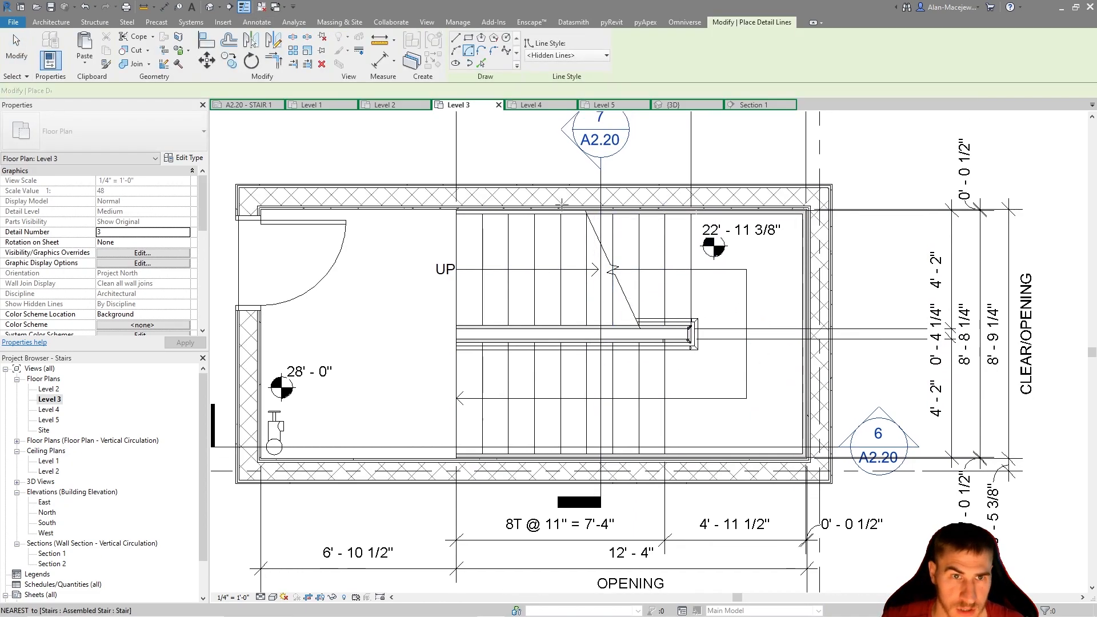
{"action": "left_click", "coordinate": [455, 50]}
{"action": "scroll", "coordinate": [719, 300], "scroll_direction": "up", "scroll_amount": 3}
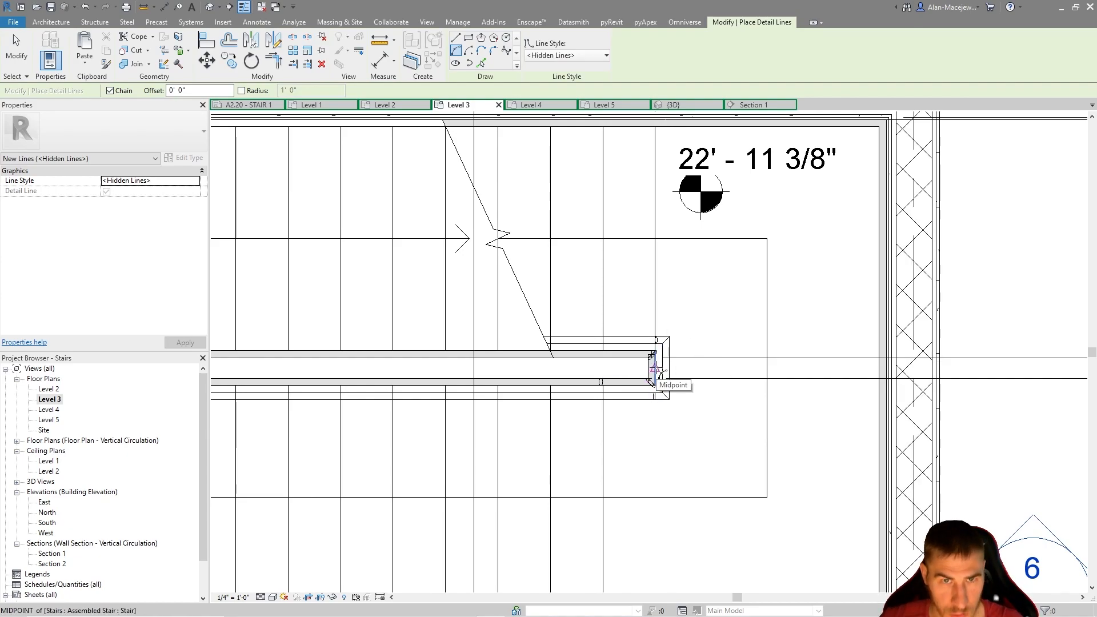
{"action": "scroll", "coordinate": [684, 261], "scroll_direction": "down", "scroll_amount": 1}
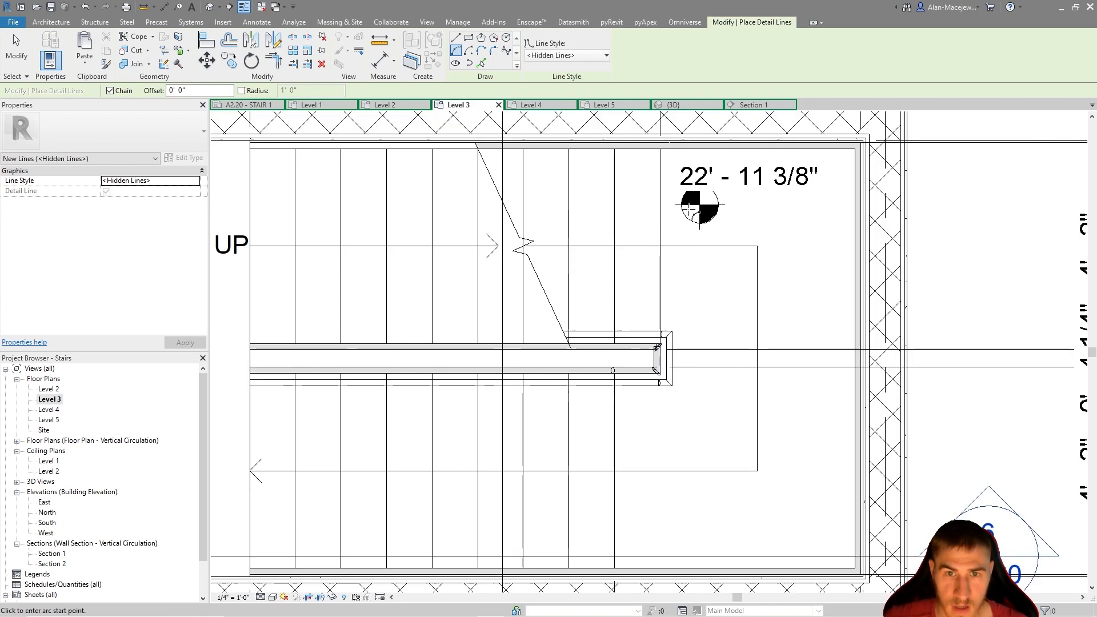
{"action": "left_click", "coordinate": [660, 150]}
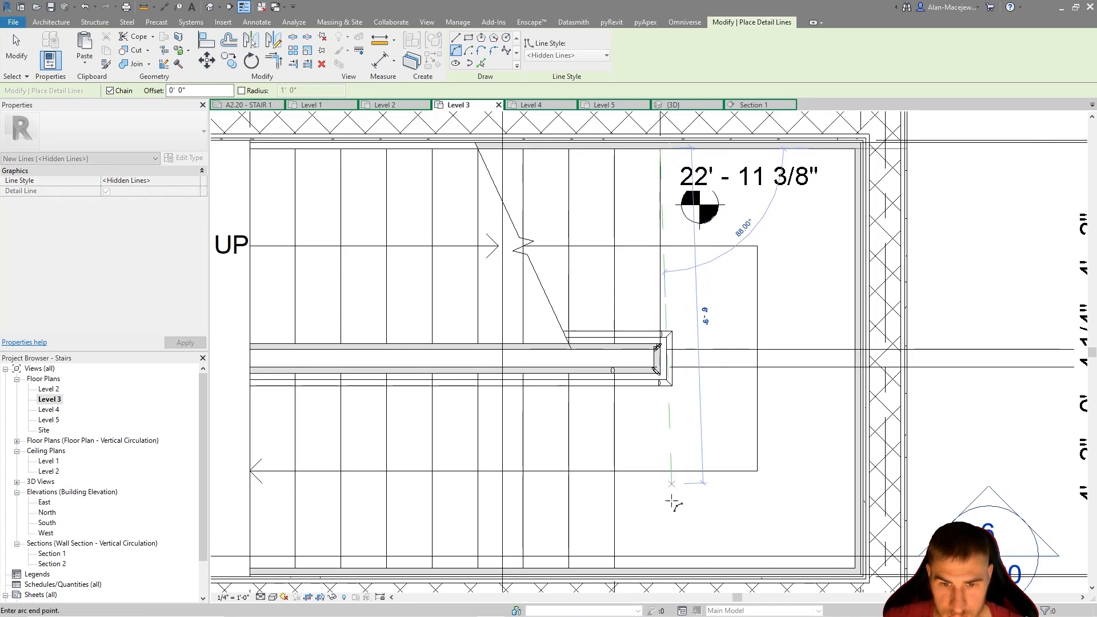
{"action": "left_click", "coordinate": [661, 568]}
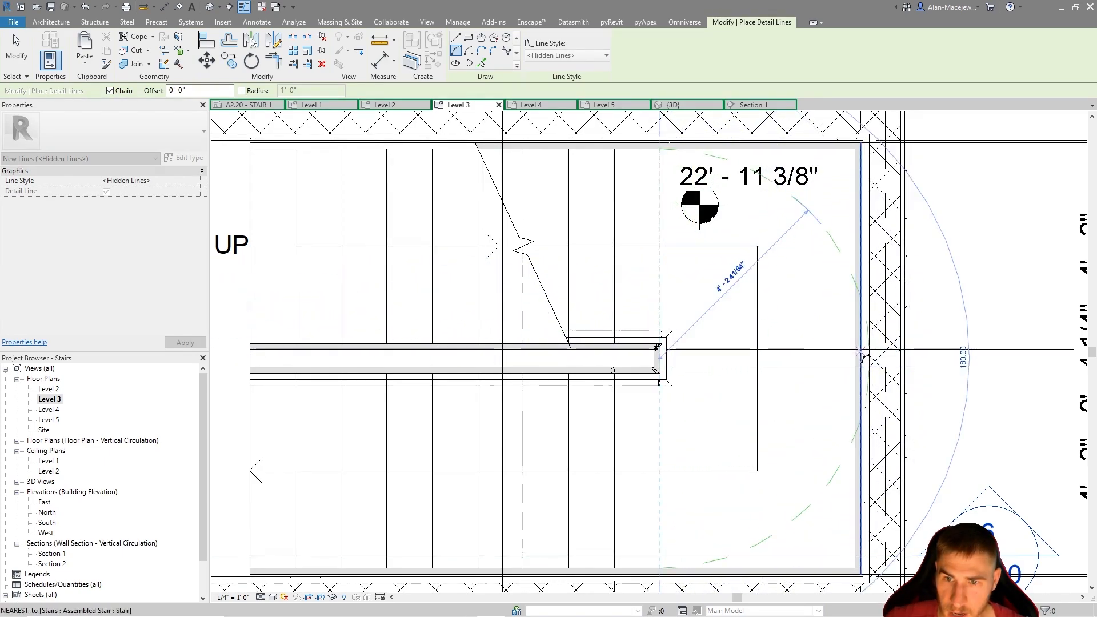
{"action": "left_click", "coordinate": [845, 268]}
{"action": "key", "text": "Escape"}
{"action": "key", "text": "Escape"}
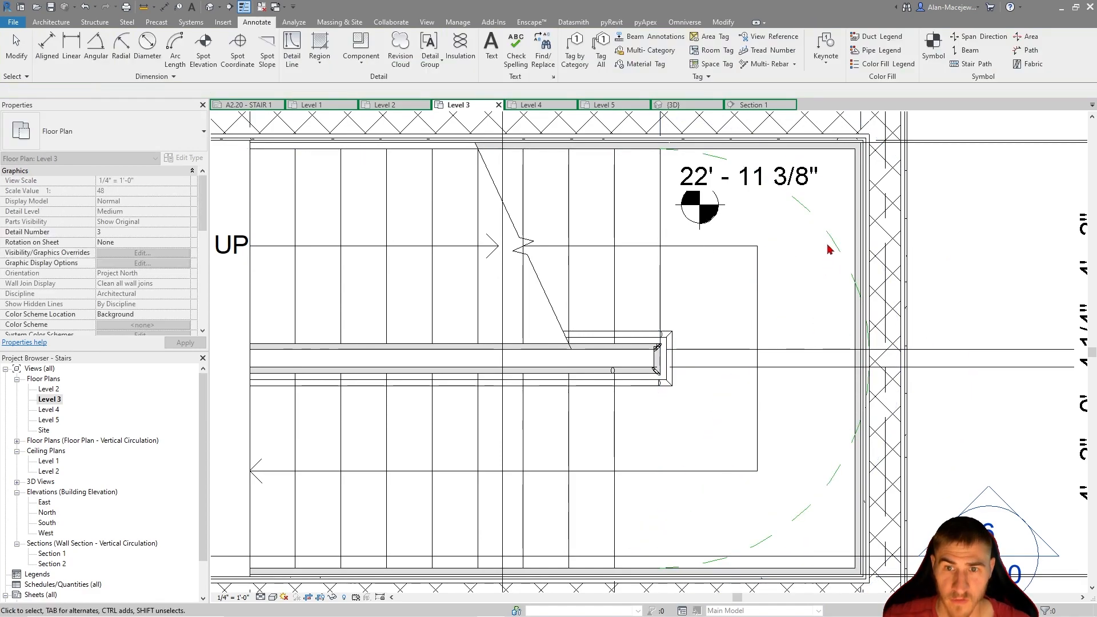
Check the upper run's width with a trial dimension and set the landing arc's radius to 3' 11"
{"action": "left_click", "coordinate": [834, 246]}
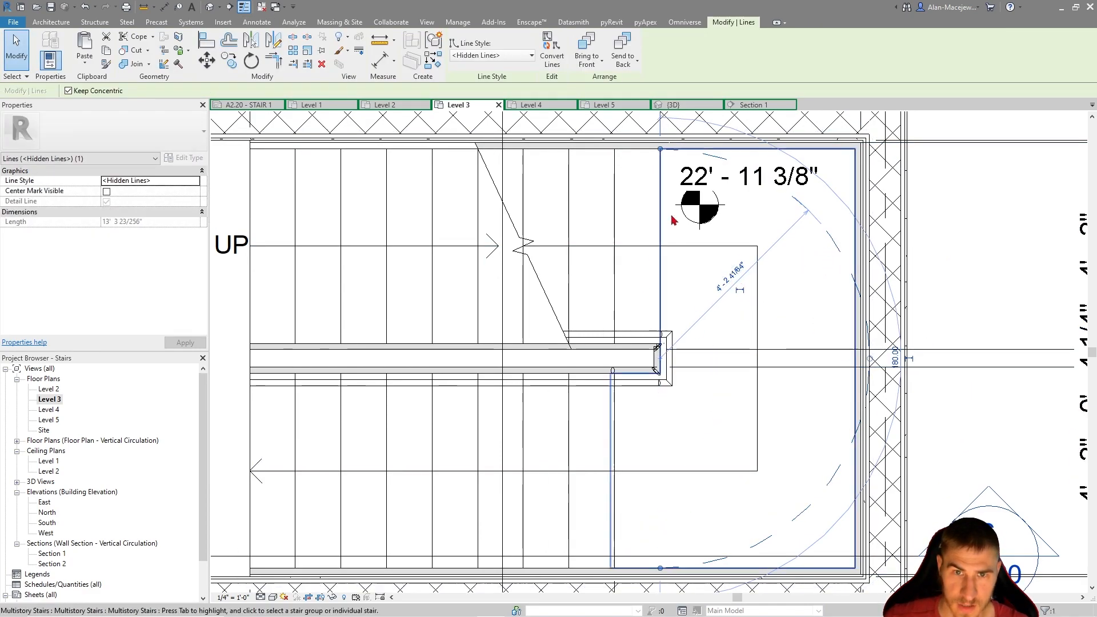
{"action": "middle_click_drag", "start_coordinate": [502, 157], "coordinate": [494, 181]}
{"action": "left_click", "coordinate": [377, 66]}
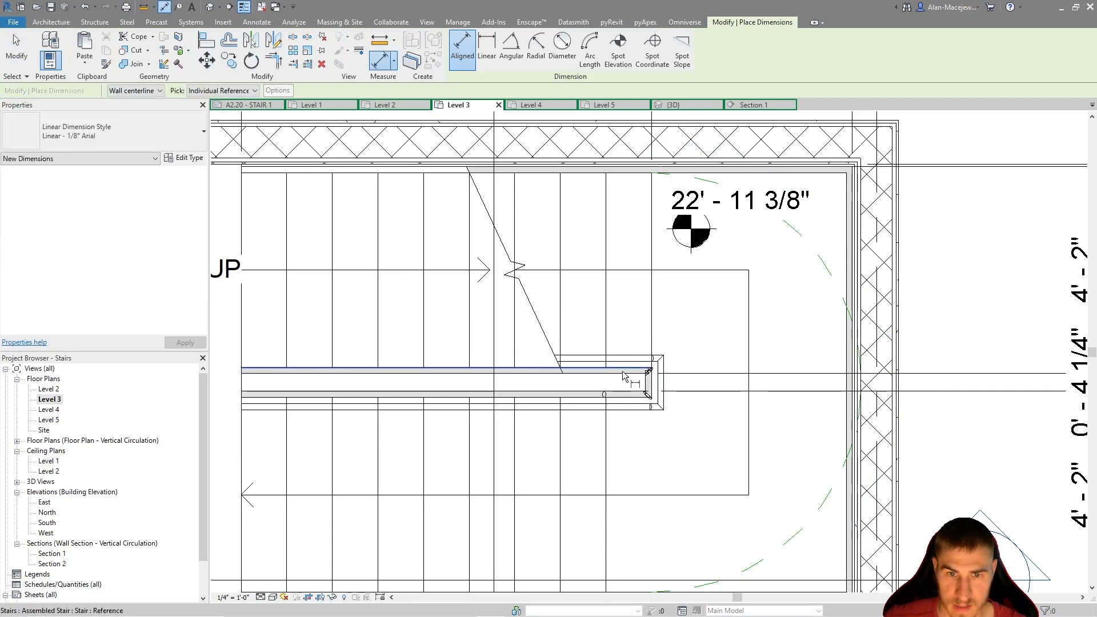
{"action": "left_click", "coordinate": [624, 173]}
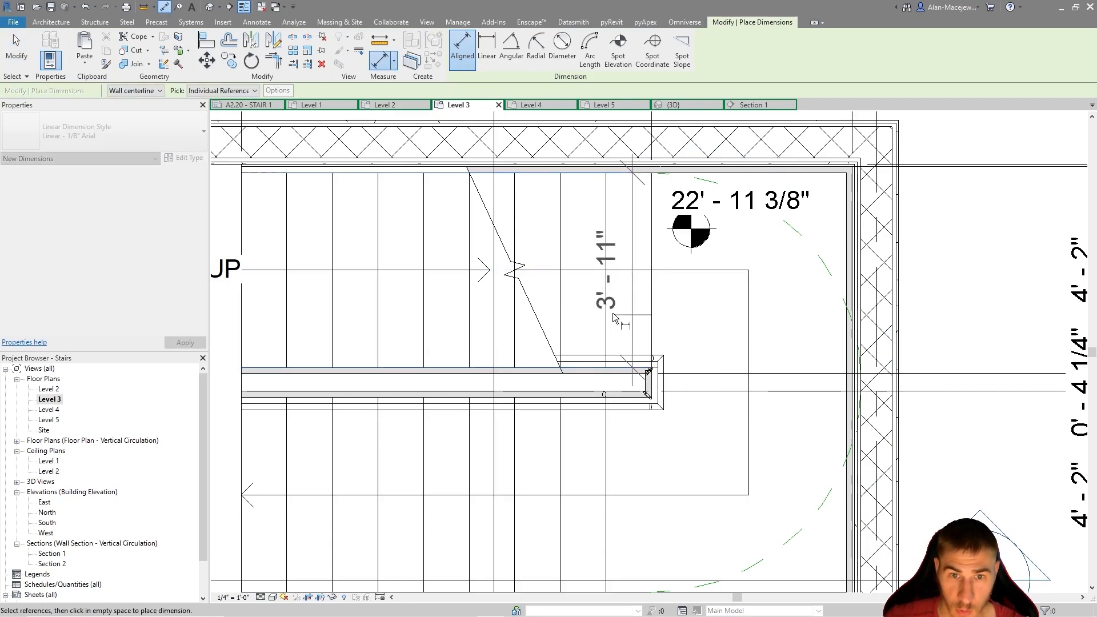
{"action": "key", "text": "Escape"}
{"action": "key", "text": "Escape"}
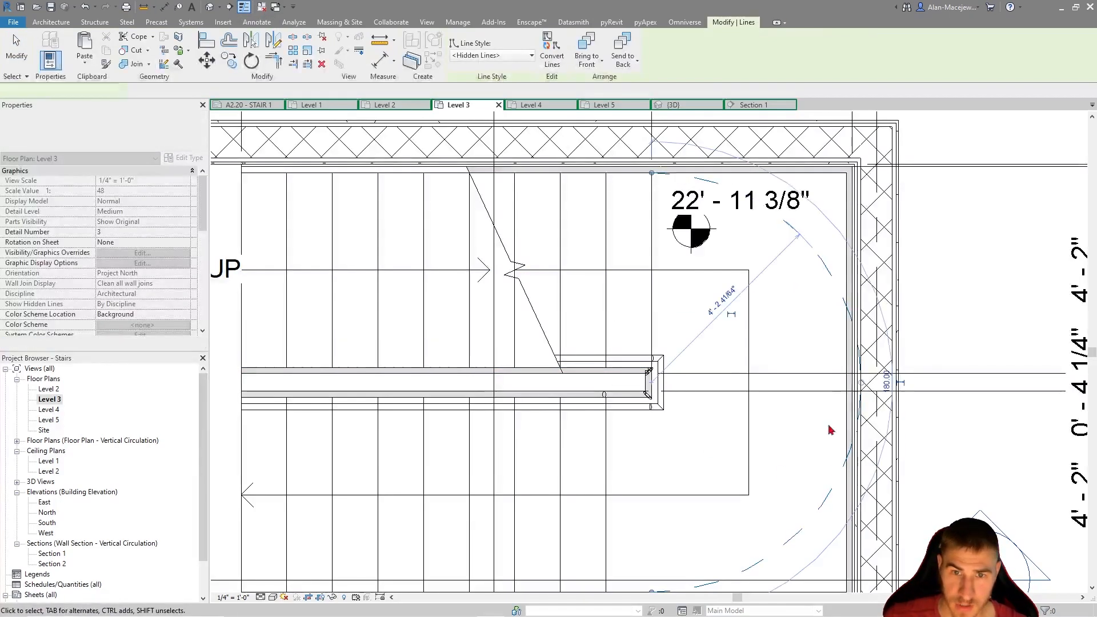
{"action": "left_click", "coordinate": [845, 337]}
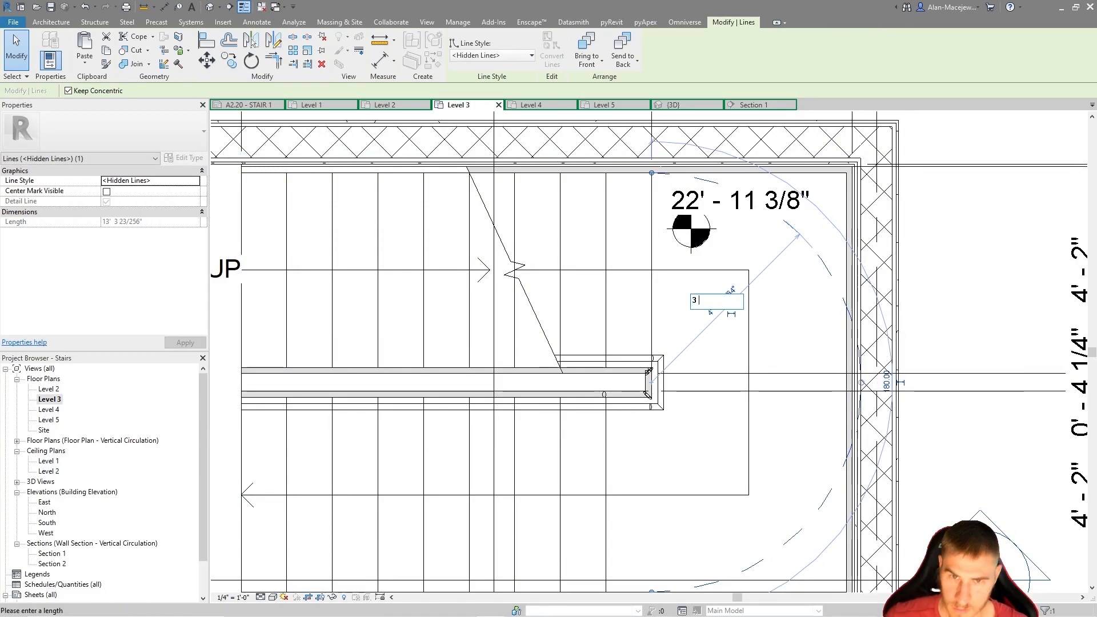
{"action": "key", "text": "Return"}
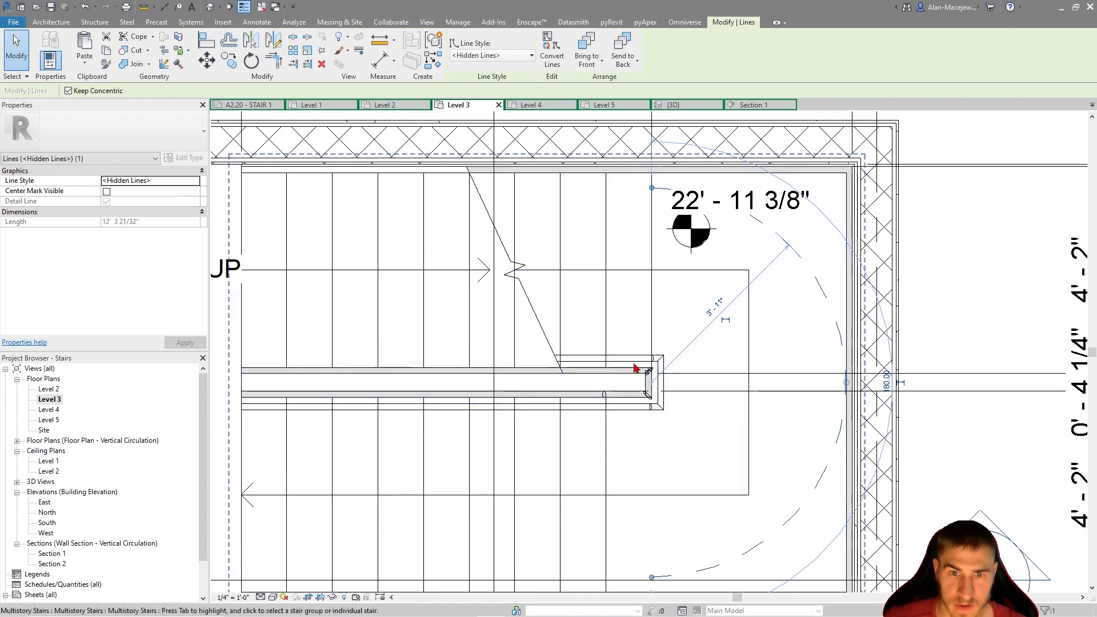
{"action": "left_click", "coordinate": [795, 316]}
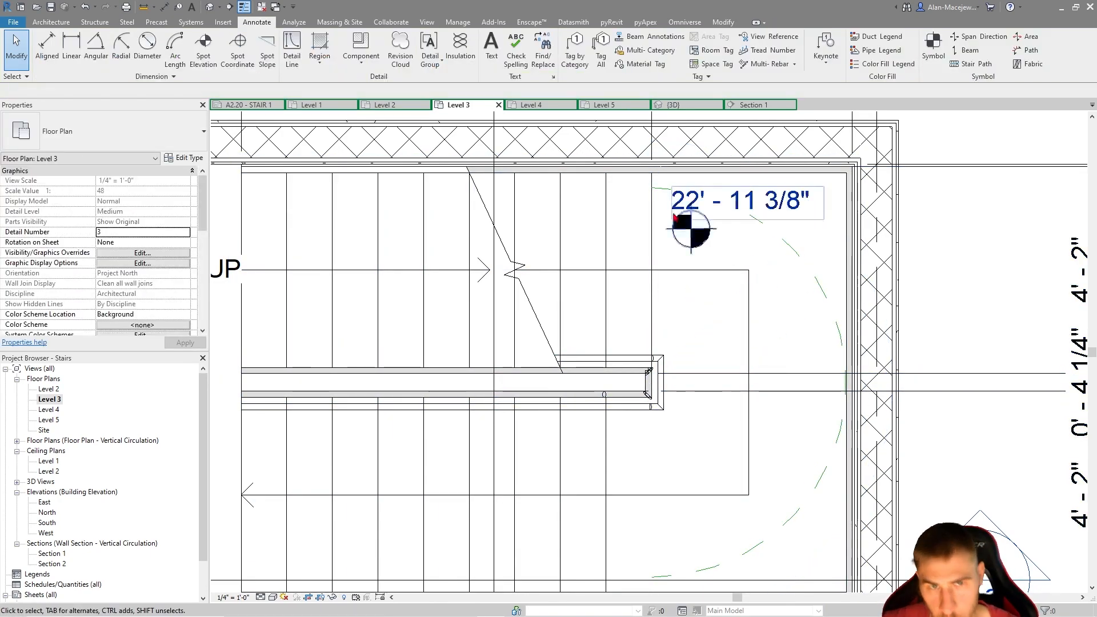
Measure from the stair's inner end to the landing arc's midpoint, and from the inner corner to the arc's upper end
{"action": "left_click", "coordinate": [143, 7]}
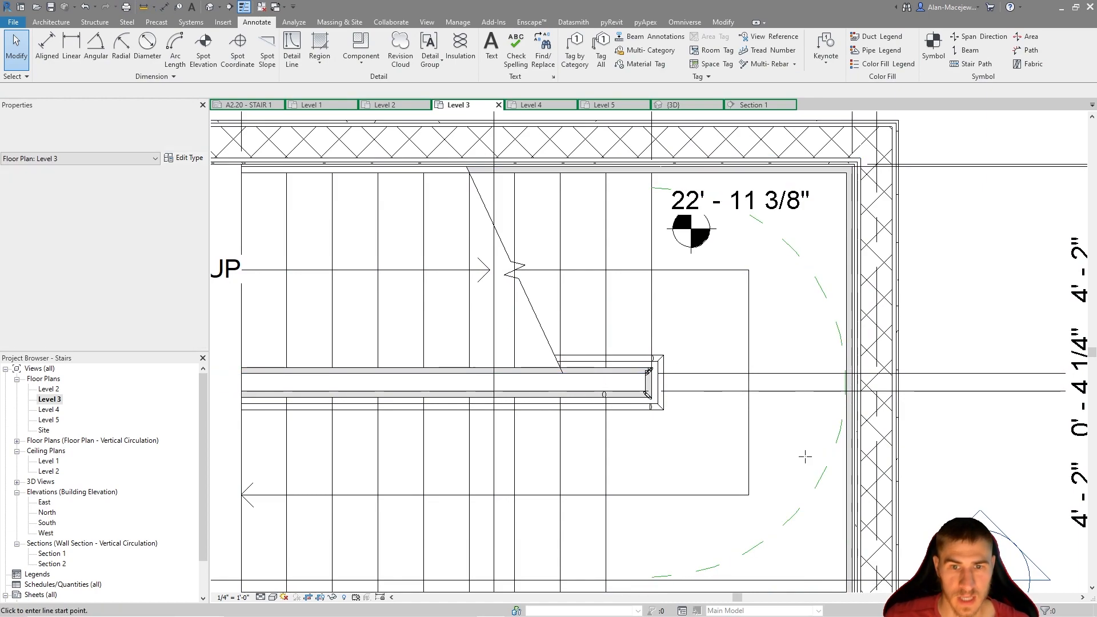
{"action": "left_click", "coordinate": [652, 381]}
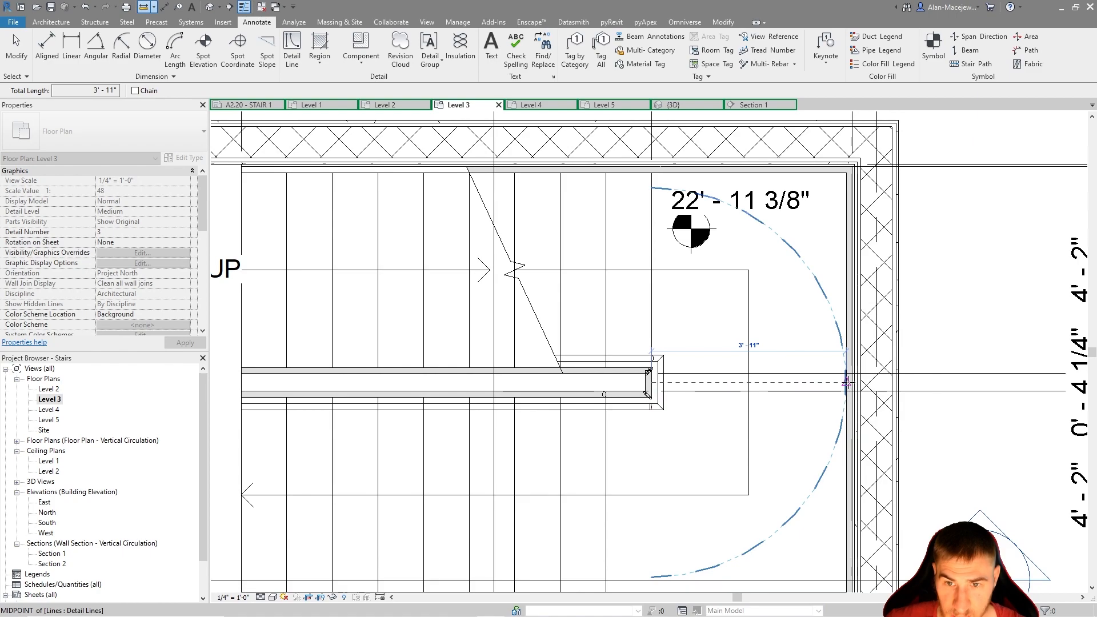
{"action": "key", "text": "Escape"}
{"action": "key", "text": "Escape"}
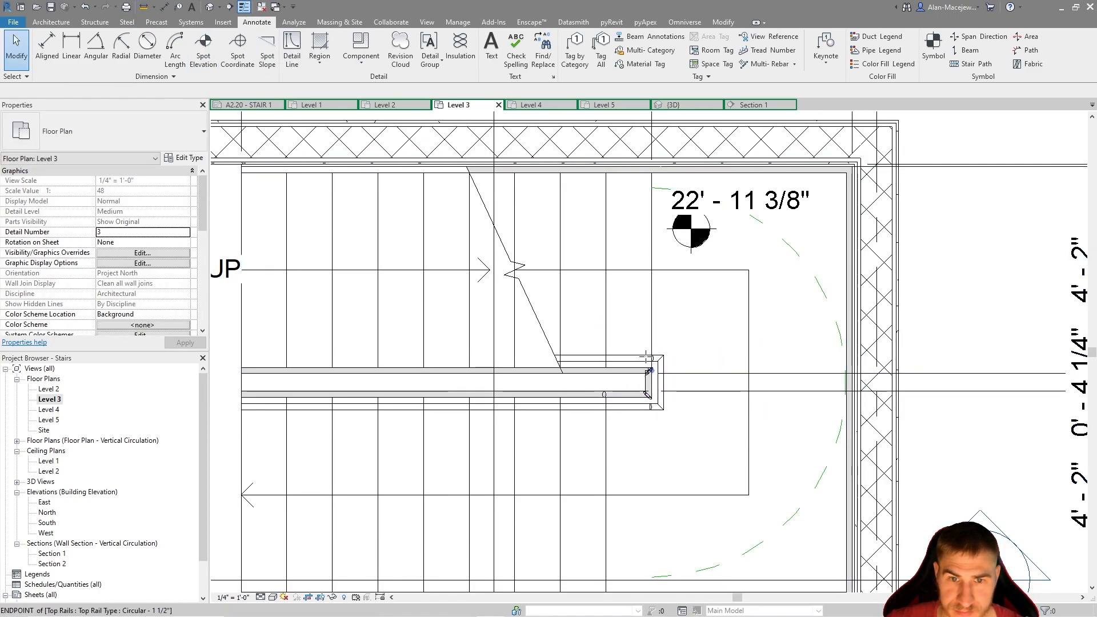
{"action": "scroll", "coordinate": [647, 359], "scroll_direction": "up", "scroll_amount": 3}
{"action": "left_click", "coordinate": [656, 383]}
{"action": "scroll", "coordinate": [664, 427], "scroll_direction": "down", "scroll_amount": 3}
{"action": "left_click", "coordinate": [660, 188]}
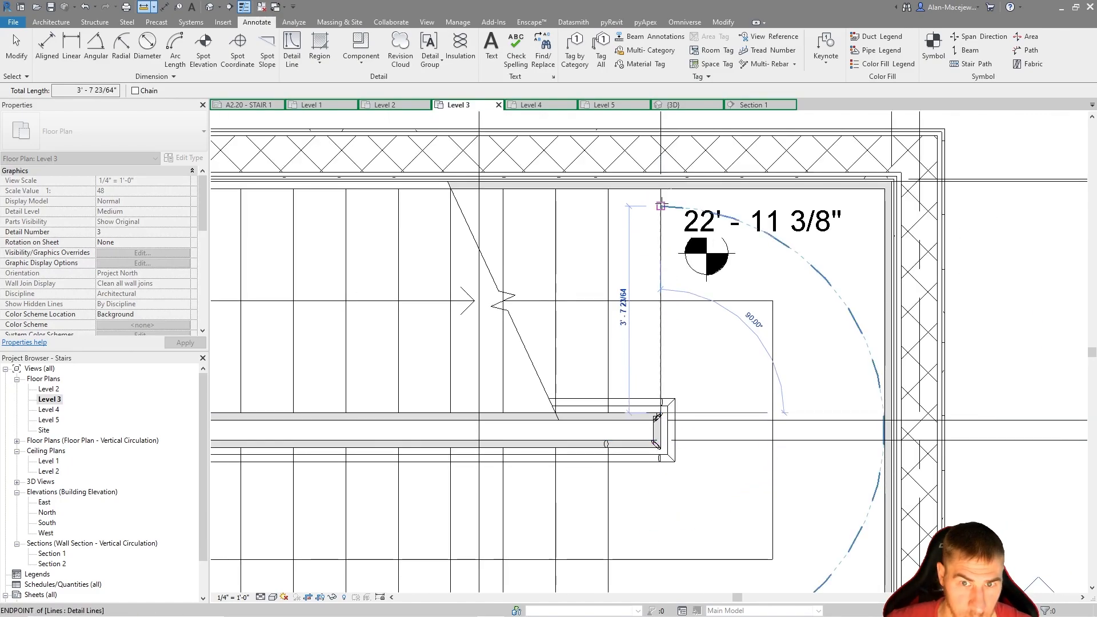
{"action": "key", "text": "Escape"}
{"action": "scroll", "coordinate": [660, 206], "scroll_direction": "down", "scroll_amount": 2}
{"action": "key", "text": "Escape"}
Delete the semicircular detail line from the Level 3 landing
{"action": "left_click", "coordinate": [784, 278]}
{"action": "key", "text": "Delete"}
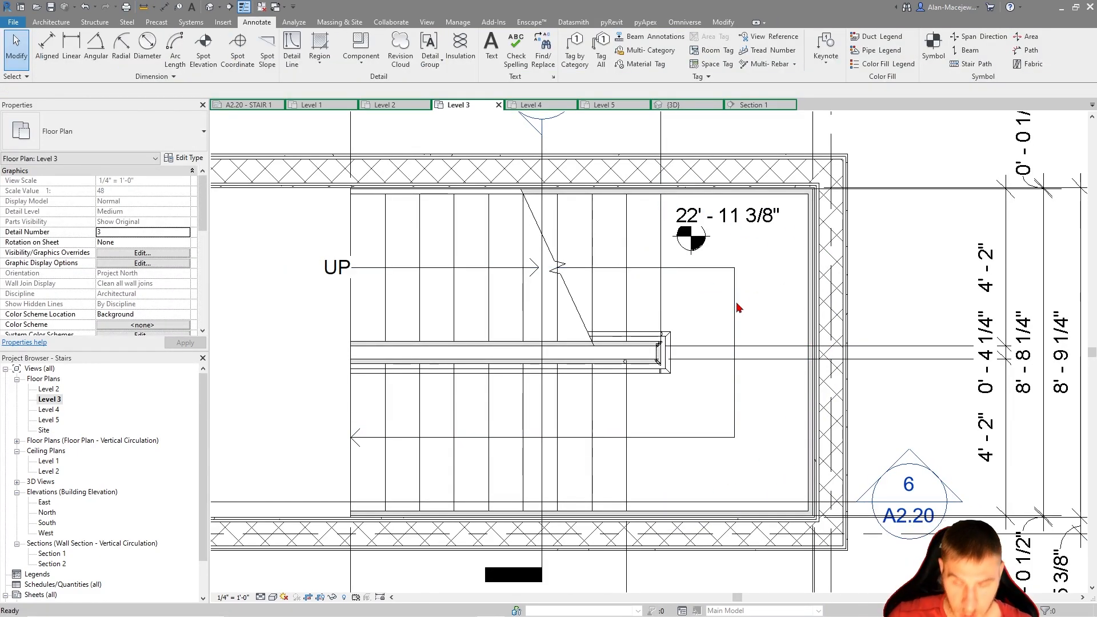
Draw a Hidden Lines quarter-circle detail arc with a 3' 11" radius on the Level 3 landing, centered on the upper run's inner corner
{"action": "key", "text": "d"}
{"action": "key", "text": "l"}
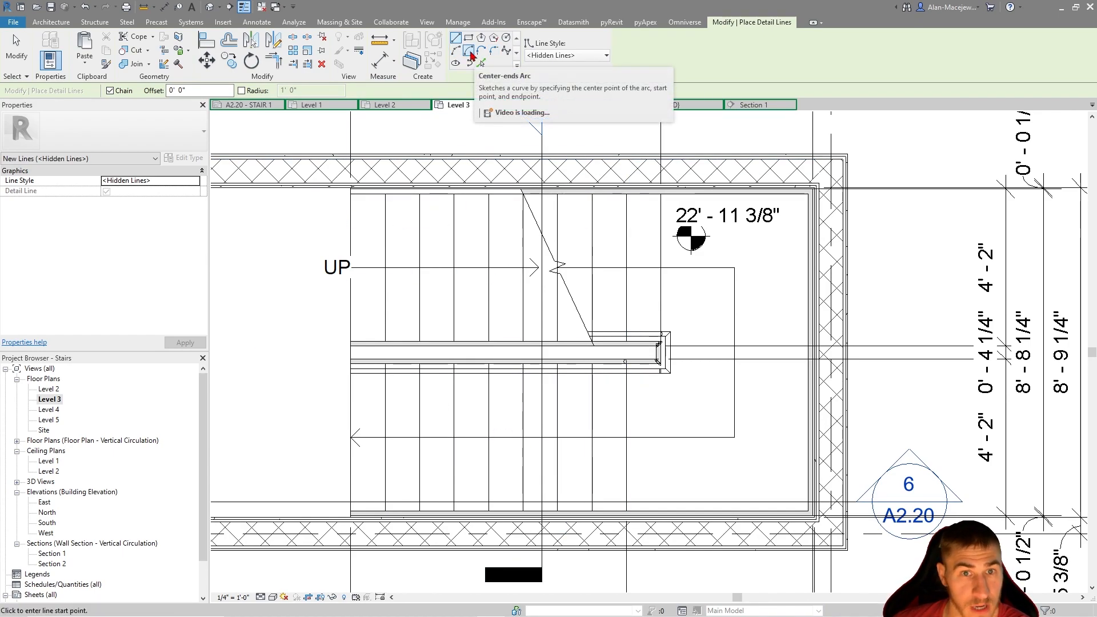
{"action": "left_click", "coordinate": [470, 52]}
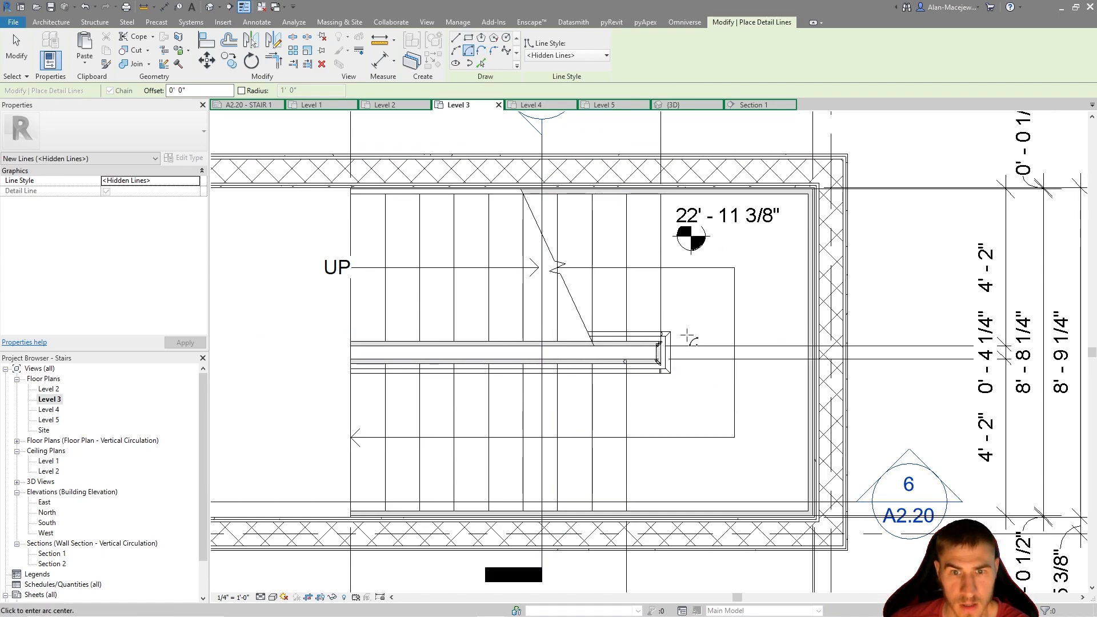
{"action": "scroll", "coordinate": [687, 338], "scroll_direction": "up", "scroll_amount": 5}
{"action": "scroll", "coordinate": [594, 360], "scroll_direction": "up", "scroll_amount": 4}
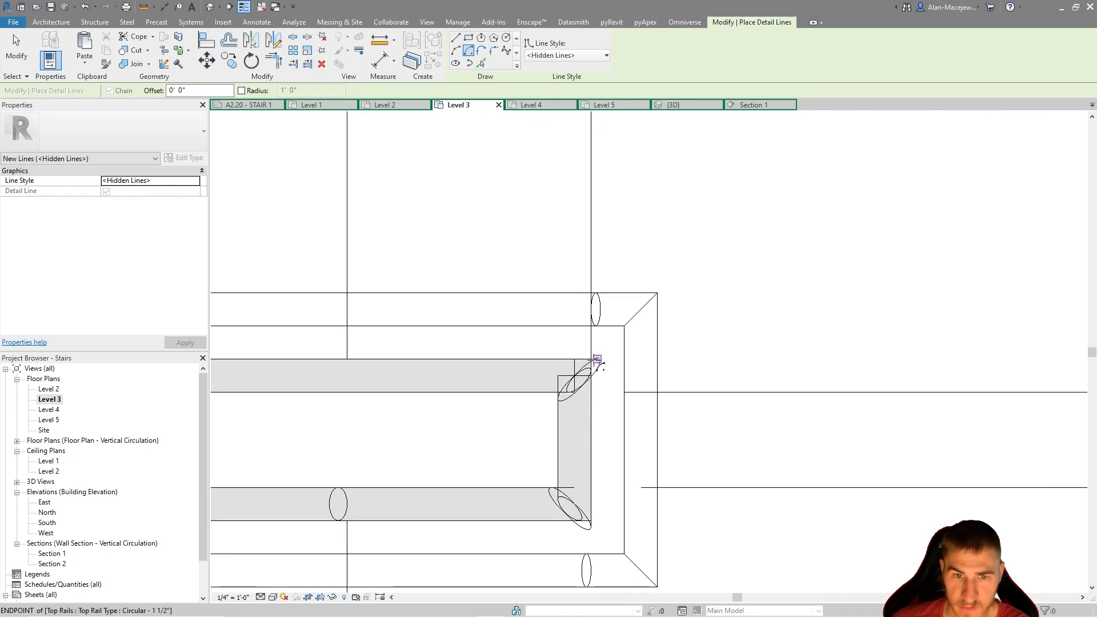
{"action": "left_click", "coordinate": [590, 358]}
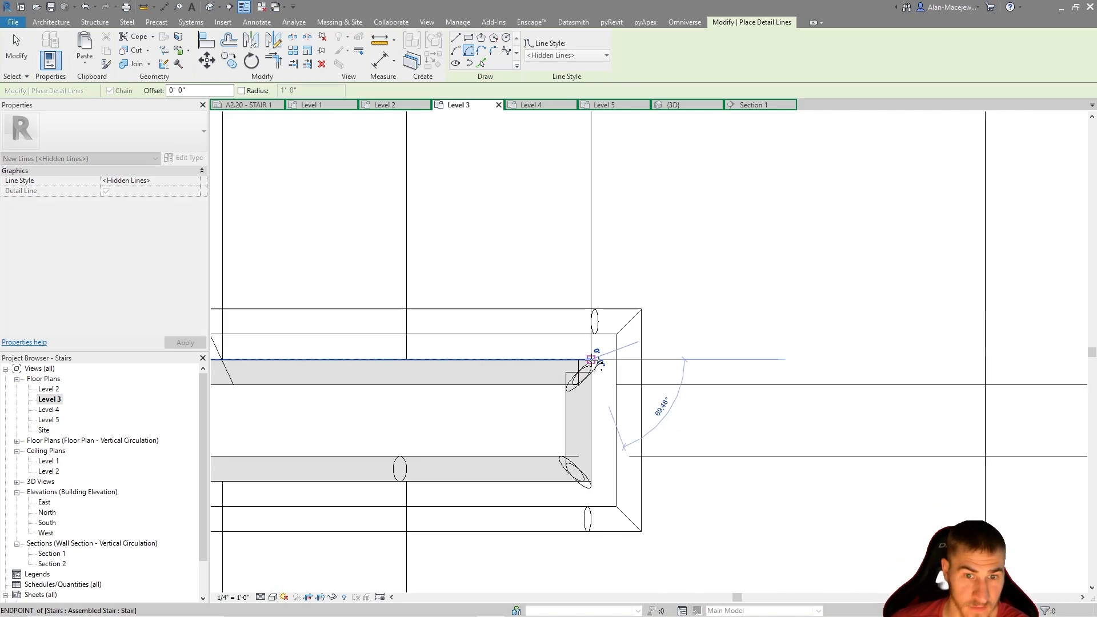
{"action": "scroll", "coordinate": [640, 371], "scroll_direction": "down", "scroll_amount": 5}
{"action": "scroll", "coordinate": [625, 456], "scroll_direction": "down", "scroll_amount": 1}
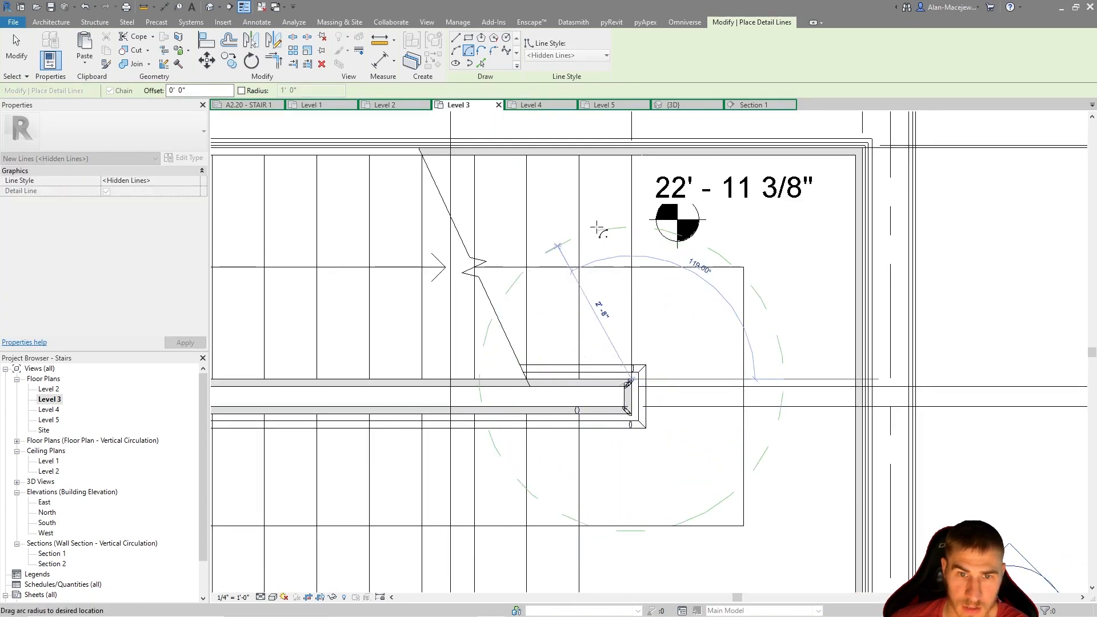
{"action": "left_click", "coordinate": [631, 154]}
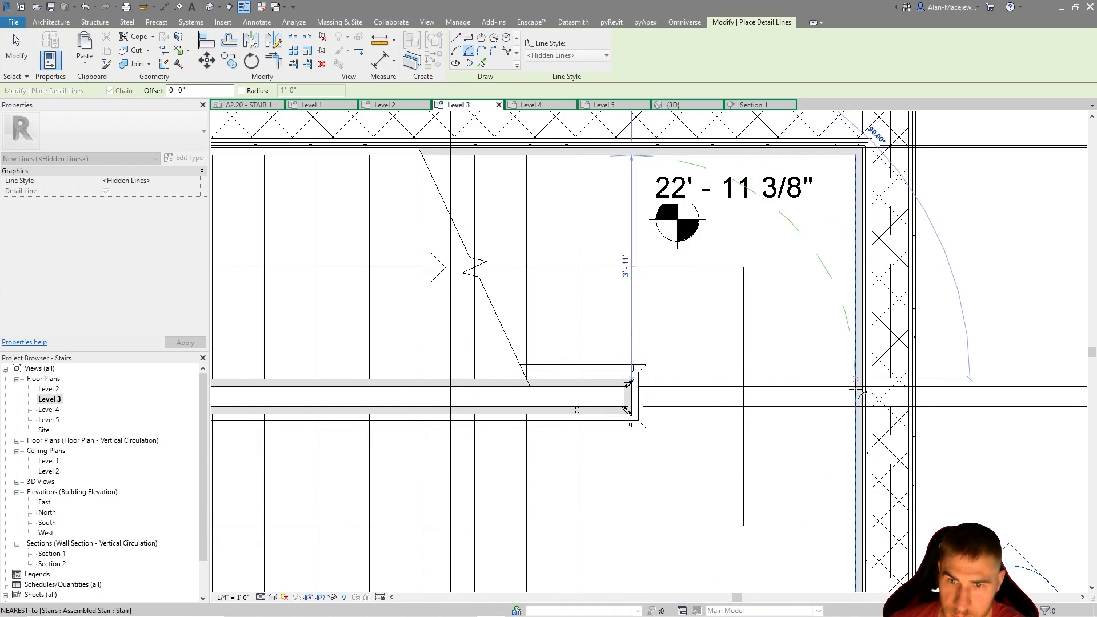
{"action": "left_click", "coordinate": [855, 383]}
Draw a matching quarter-circle detail arc with a 3' 11" radius on the landing, centered on the lower run's inner corner
{"action": "middle_click_drag", "start_coordinate": [761, 455], "coordinate": [754, 368]}
{"action": "scroll", "coordinate": [662, 329], "scroll_direction": "up", "scroll_amount": 4}
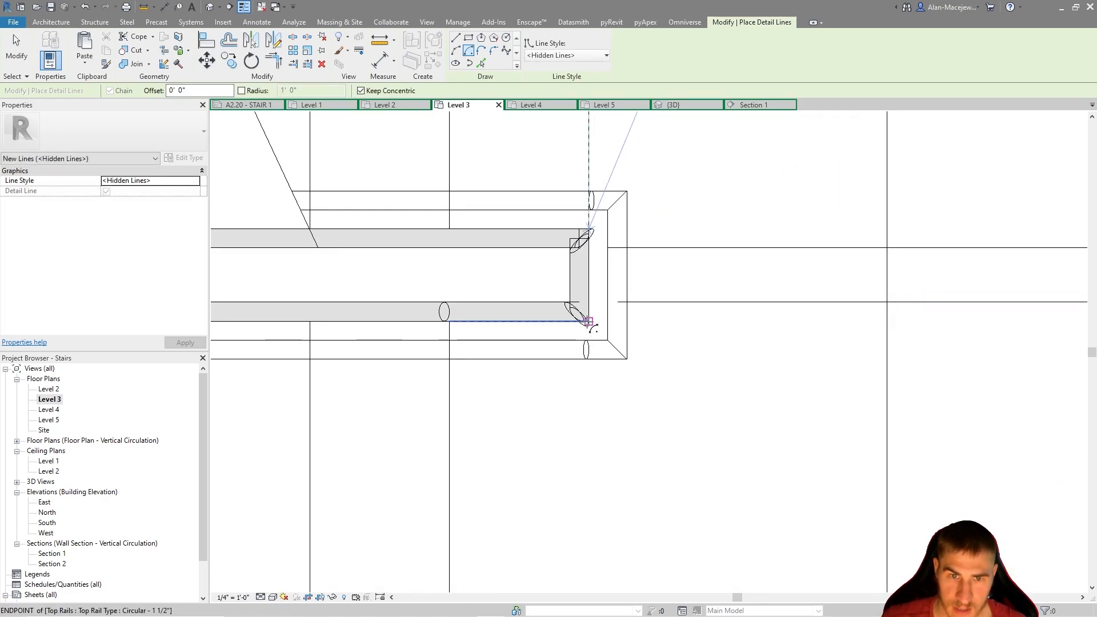
{"action": "left_click", "coordinate": [588, 321]}
{"action": "scroll", "coordinate": [587, 320], "scroll_direction": "down", "scroll_amount": 4}
{"action": "left_click", "coordinate": [588, 544]}
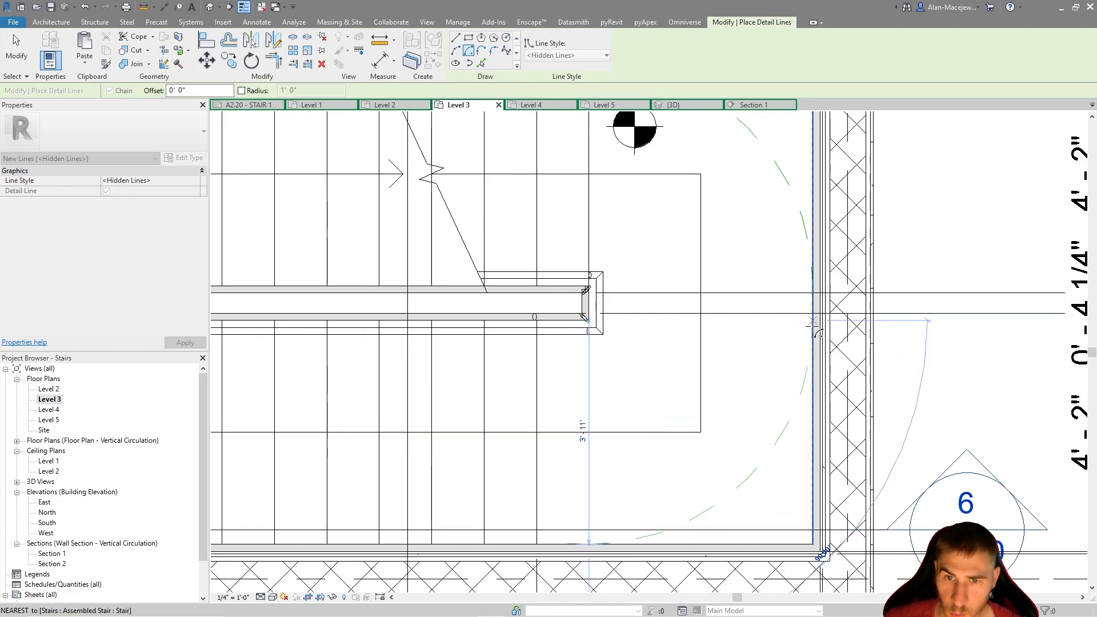
{"action": "key", "text": "Escape"}
{"action": "key", "text": "Escape"}
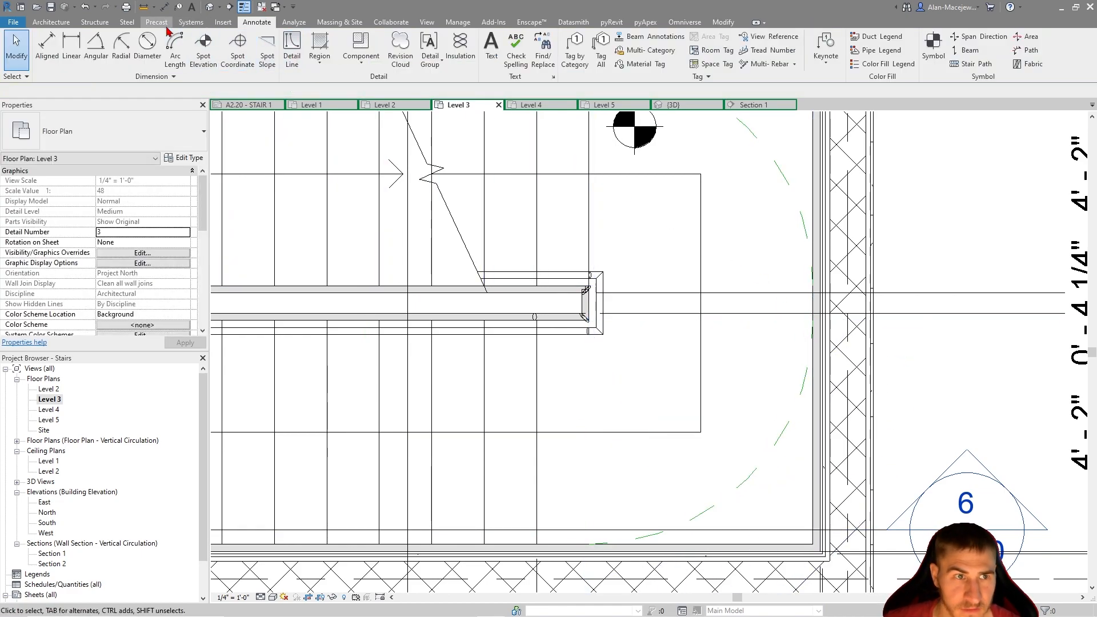
Check the gap between the two quarter arcs' ends along the landing edge with a trial aligned dimension
{"action": "left_click", "coordinate": [164, 8]}
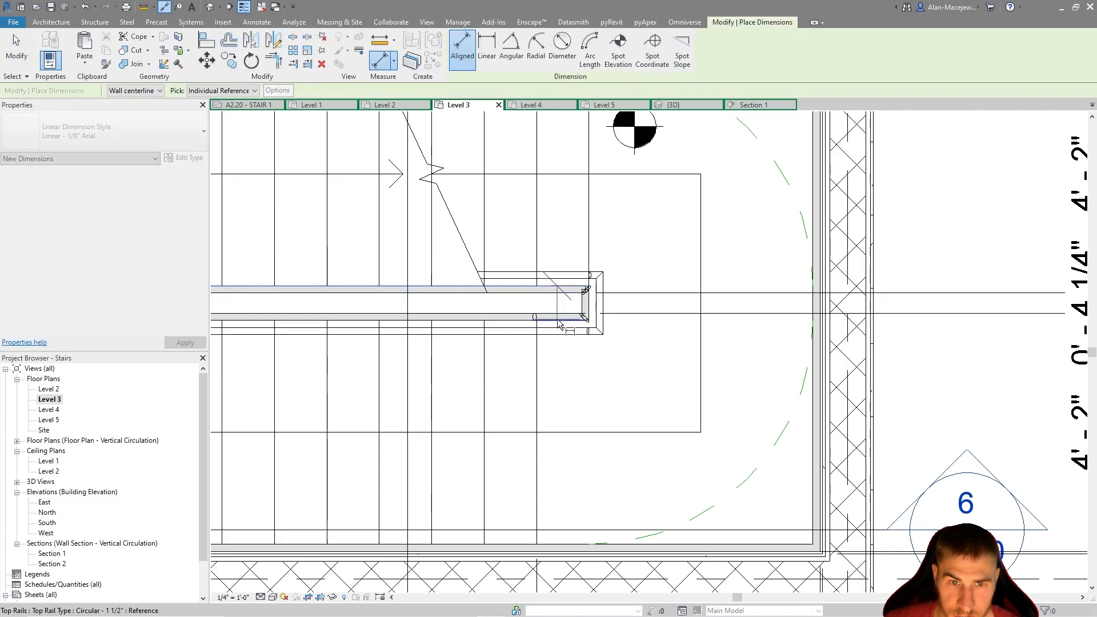
{"action": "key", "text": "Escape"}
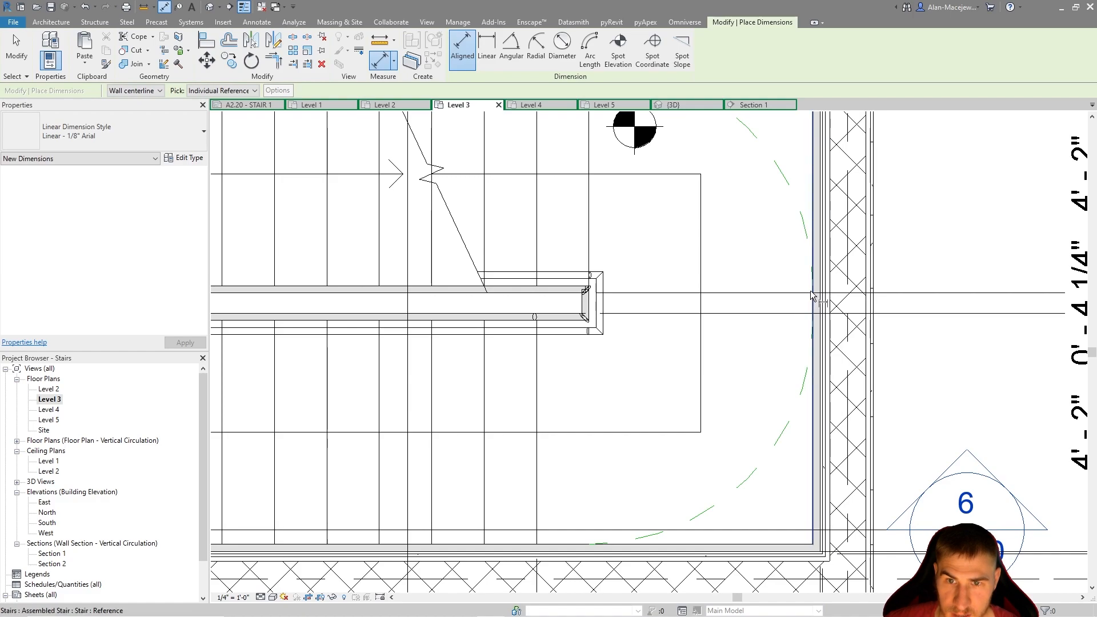
{"action": "left_click", "coordinate": [813, 286]}
{"action": "left_click", "coordinate": [812, 320]}
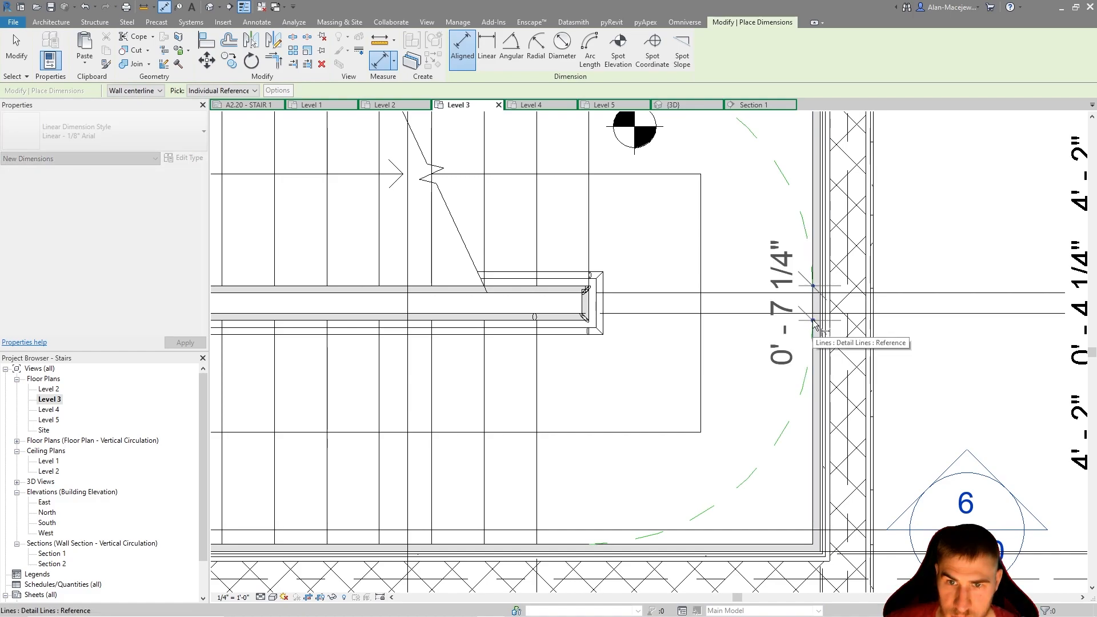
{"action": "key", "text": "Escape"}
{"action": "scroll", "coordinate": [809, 303], "scroll_direction": "up", "scroll_amount": 3}
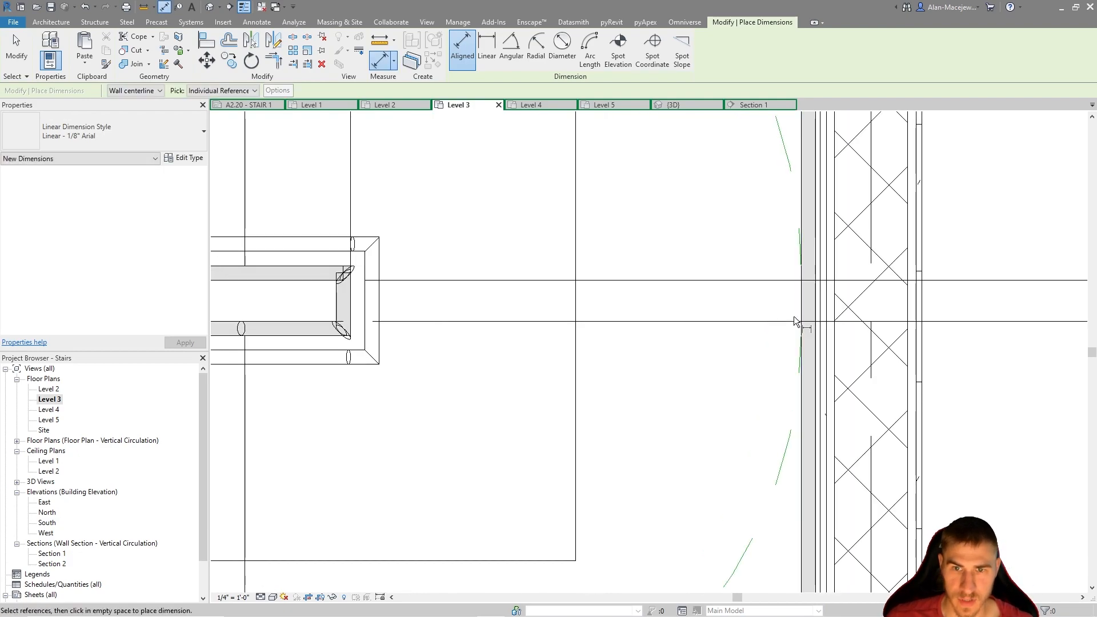
{"action": "key", "text": "Escape"}
Examine how the two quarter-circle arcs fit within the landing beside the spot elevation and stair dimensions
{"action": "scroll", "coordinate": [794, 320], "scroll_direction": "down", "scroll_amount": 4}
{"action": "middle_click_drag", "start_coordinate": [749, 248], "coordinate": [748, 315]}
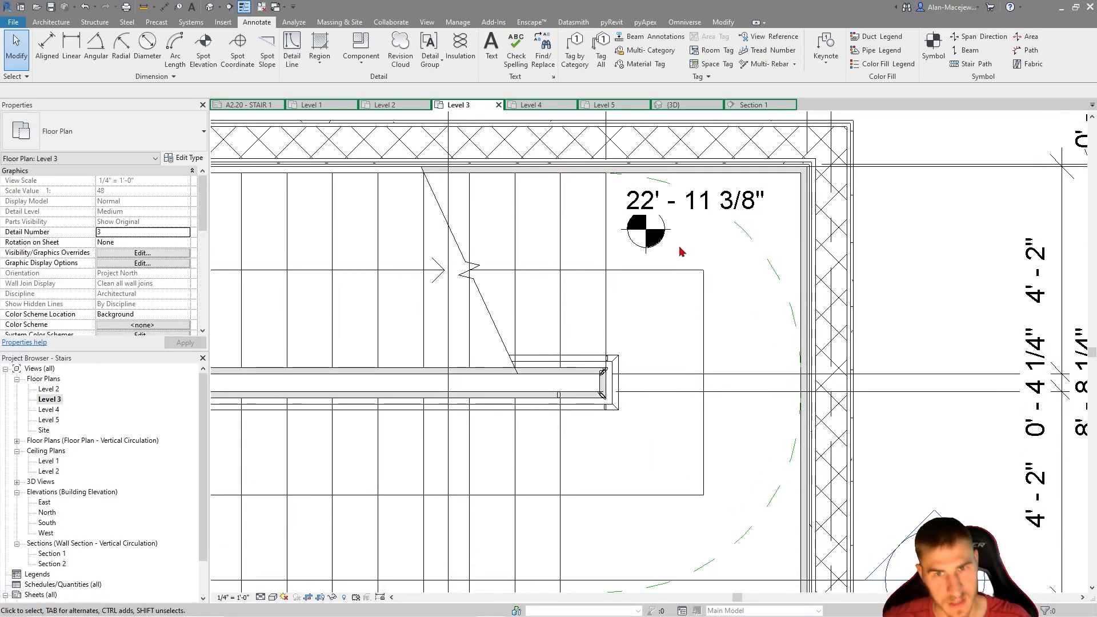
{"action": "scroll", "coordinate": [682, 248], "scroll_direction": "down", "scroll_amount": 2}
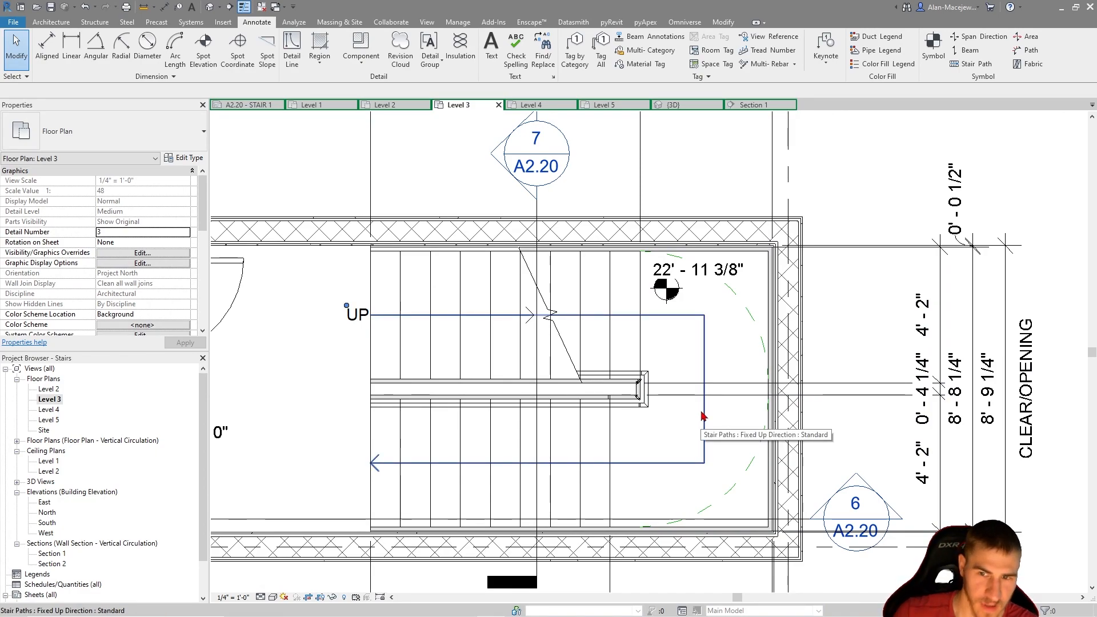
{"action": "scroll", "coordinate": [705, 403], "scroll_direction": "down", "scroll_amount": 2}
{"action": "scroll", "coordinate": [714, 388], "scroll_direction": "up", "scroll_amount": 2}
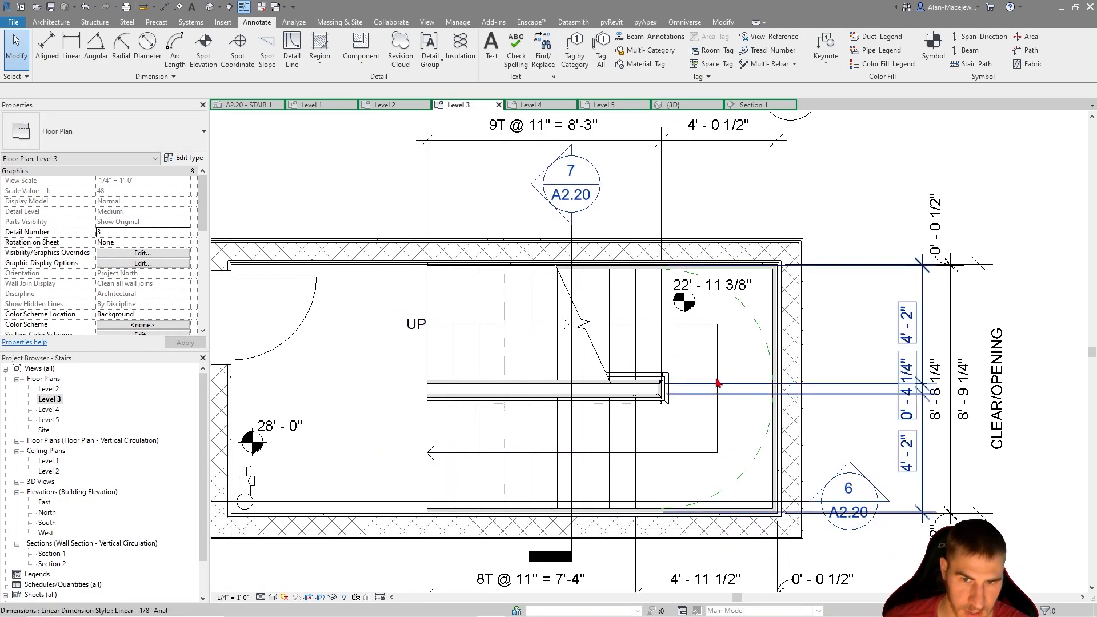
{"action": "left_click", "coordinate": [767, 339]}
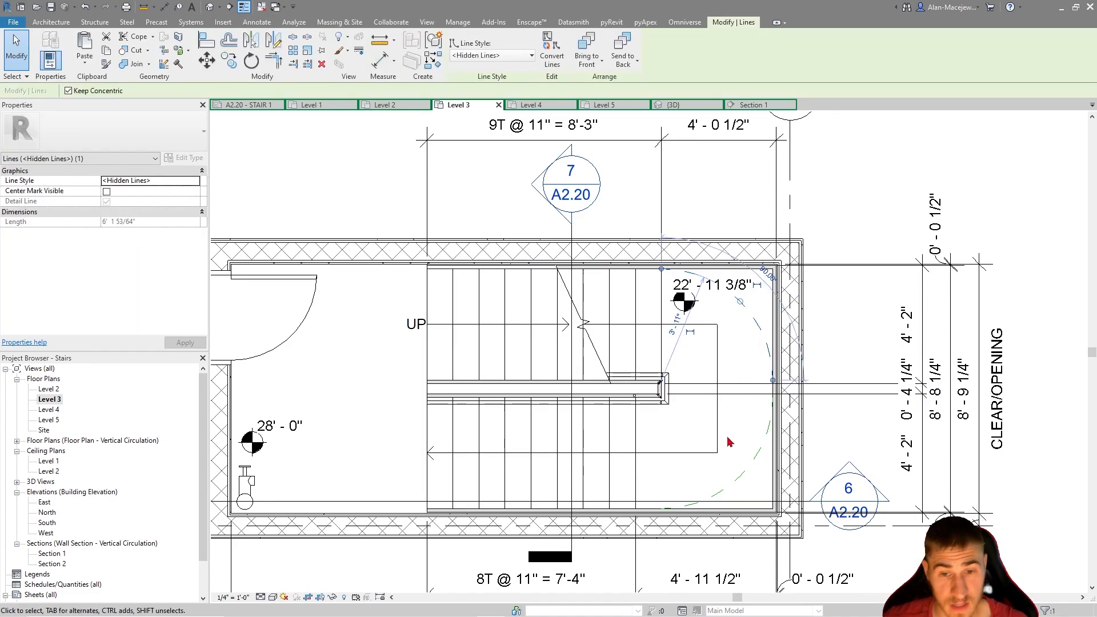
{"action": "left_click", "coordinate": [737, 479], "text": "ctrl"}
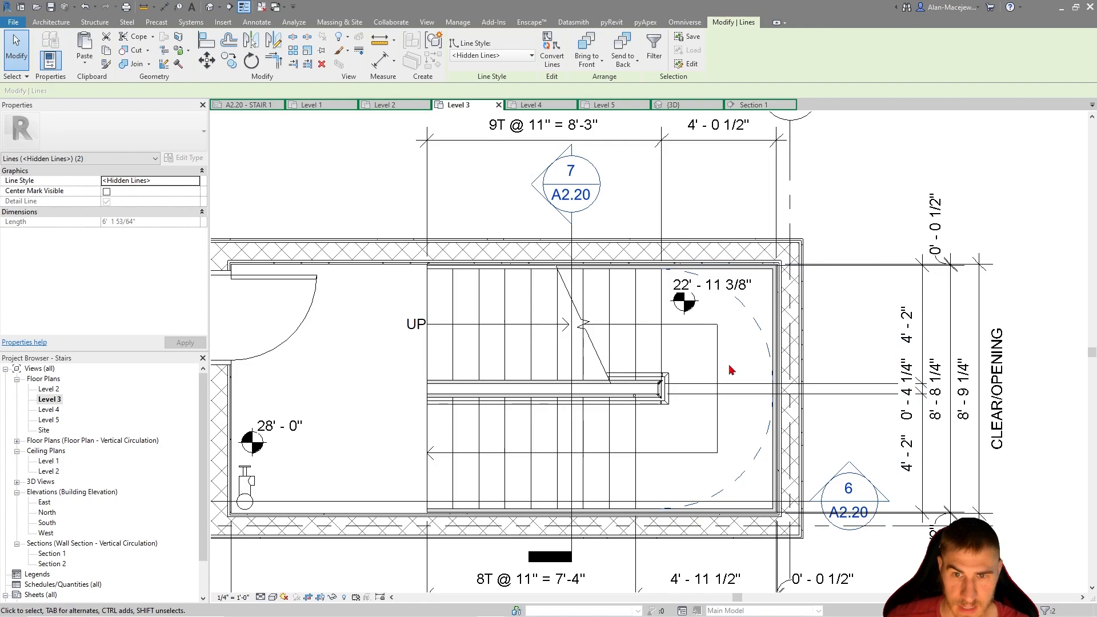
{"action": "key", "text": "Escape"}
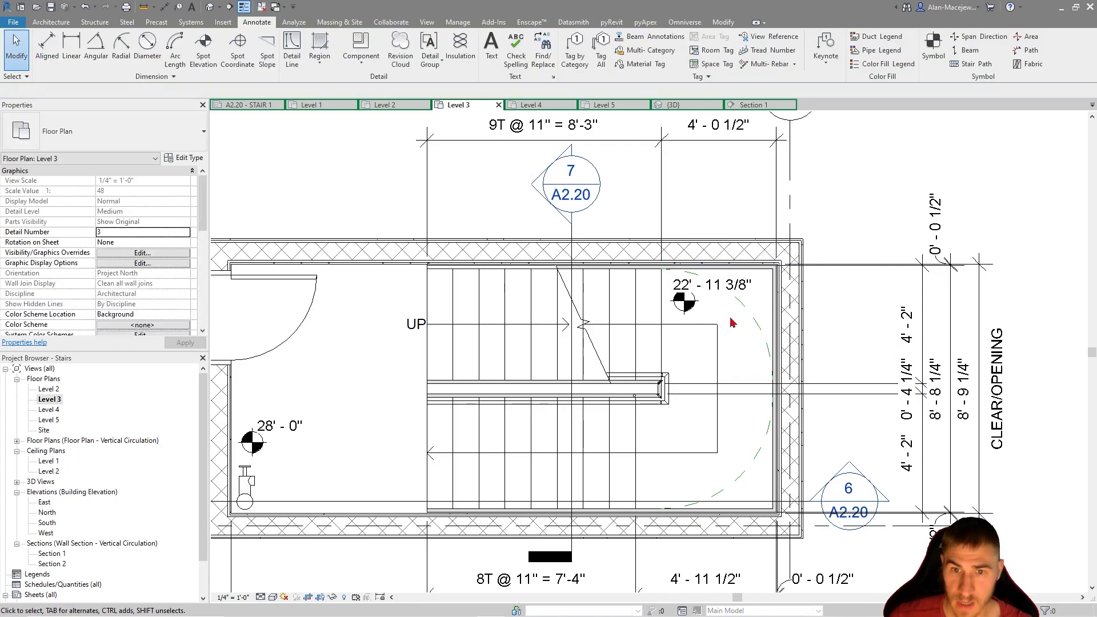
{"action": "left_click", "coordinate": [743, 473]}
{"action": "middle_click_drag", "start_coordinate": [671, 483], "coordinate": [707, 460]}
Draw a Hidden Lines quarter-circle detail arc on the door-side landing, from the upper run's outer edge around its inner end
{"action": "key", "text": "d"}
{"action": "key", "text": "l"}
{"action": "middle_click_drag", "start_coordinate": [320, 394], "coordinate": [434, 382]}
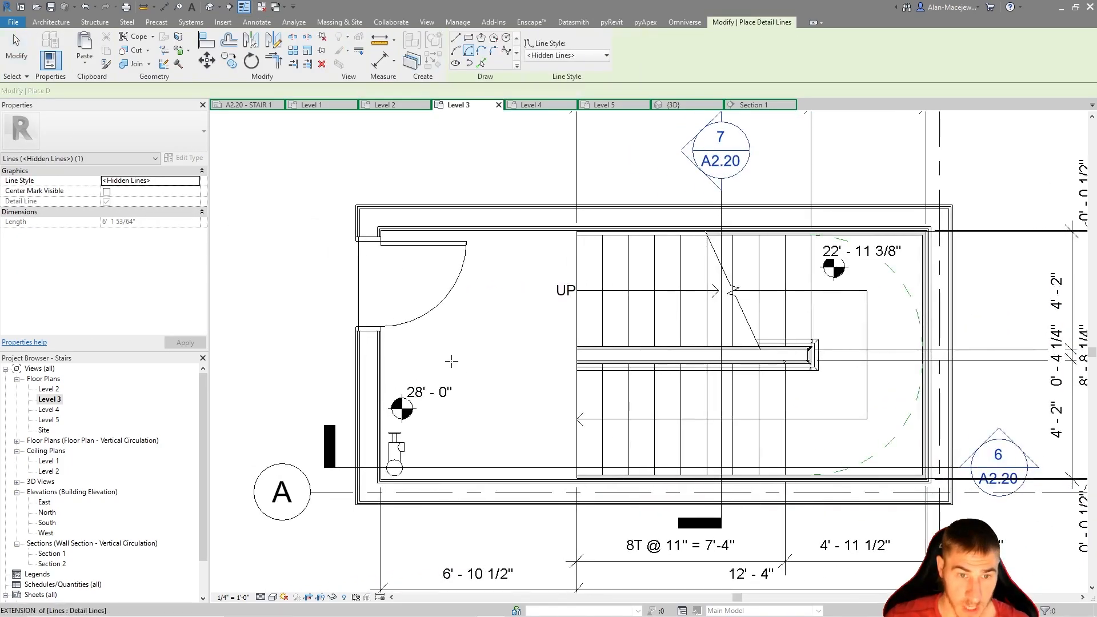
{"action": "left_click", "coordinate": [468, 51]}
{"action": "scroll", "coordinate": [576, 363], "scroll_direction": "up", "scroll_amount": 3}
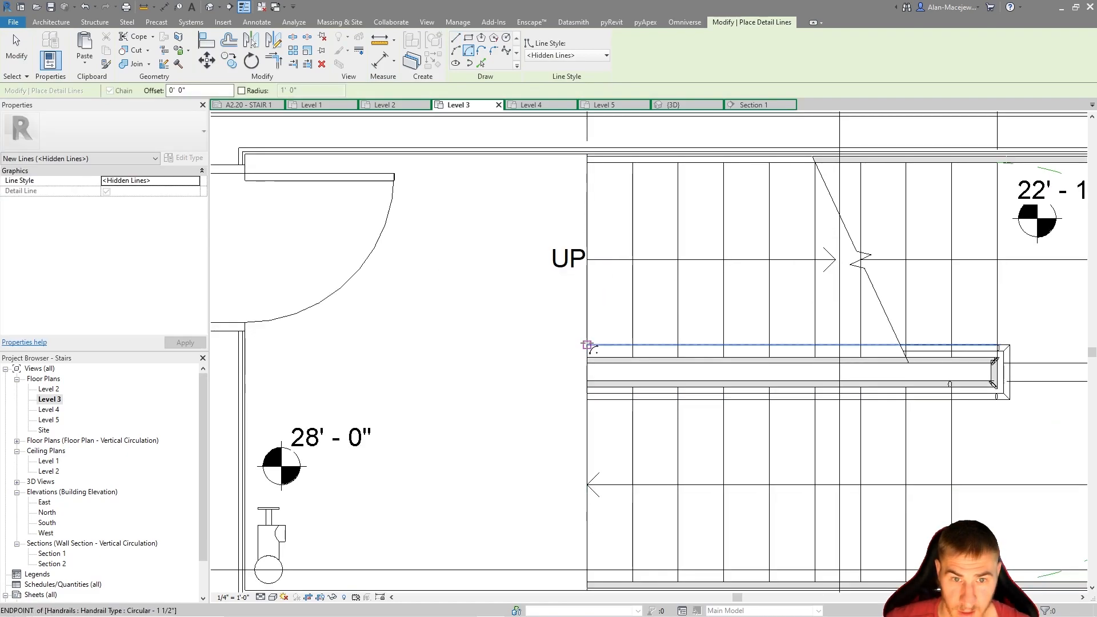
{"action": "left_click", "coordinate": [577, 347]}
{"action": "left_click", "coordinate": [586, 163]}
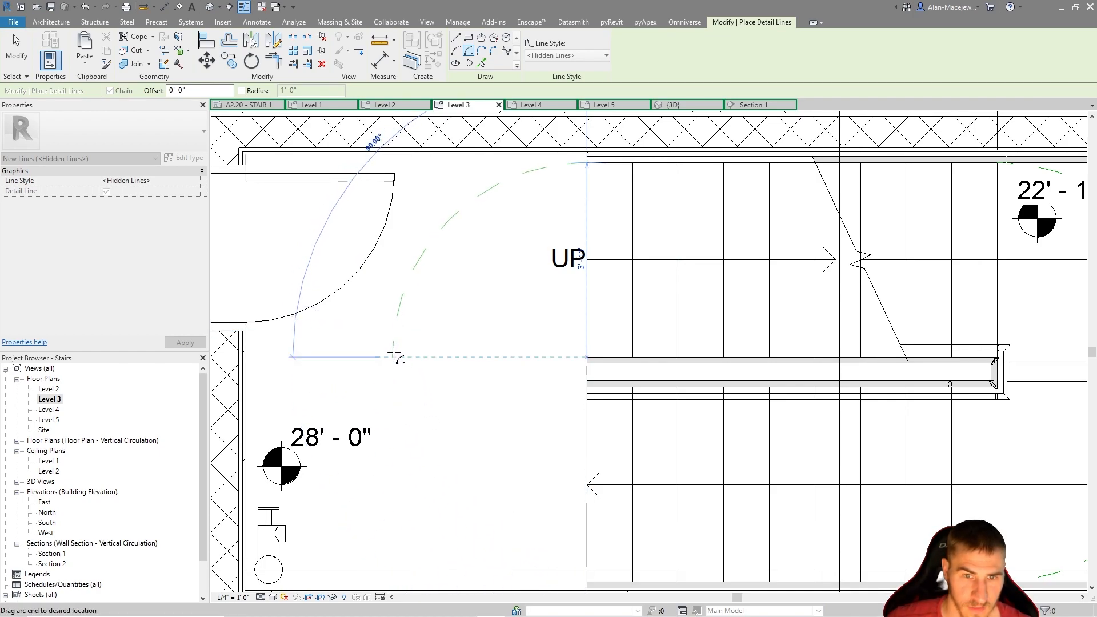
{"action": "left_click", "coordinate": [394, 356]}
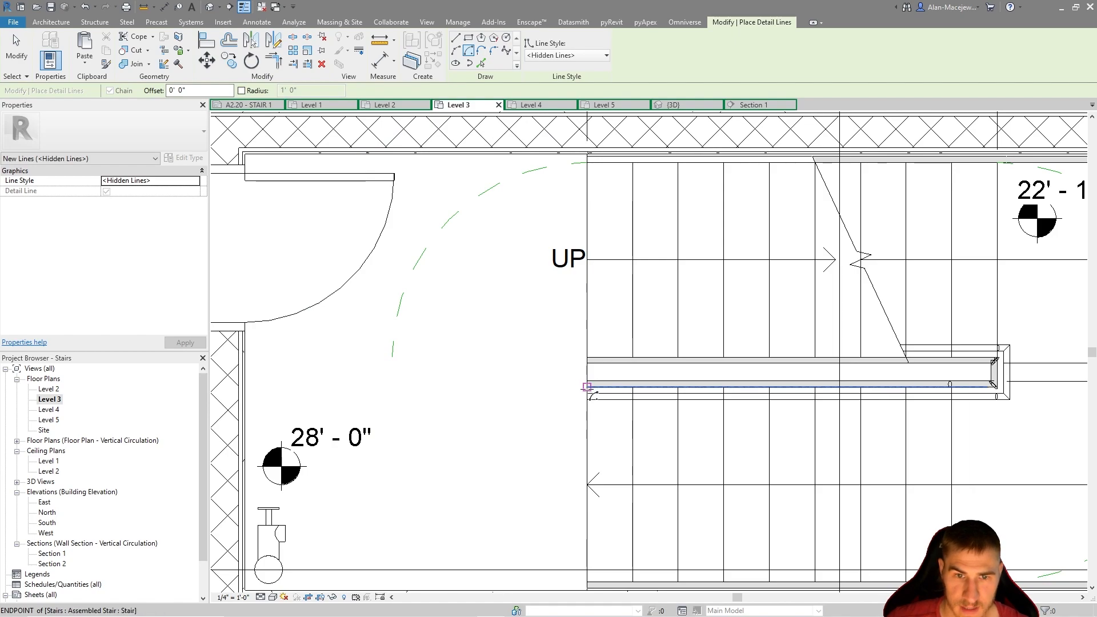
Draw the door-side landing's lower quarter-circle arc with a 3' 11" radius and join the two arcs' ends with a straight detail line
{"action": "left_click", "coordinate": [587, 387]}
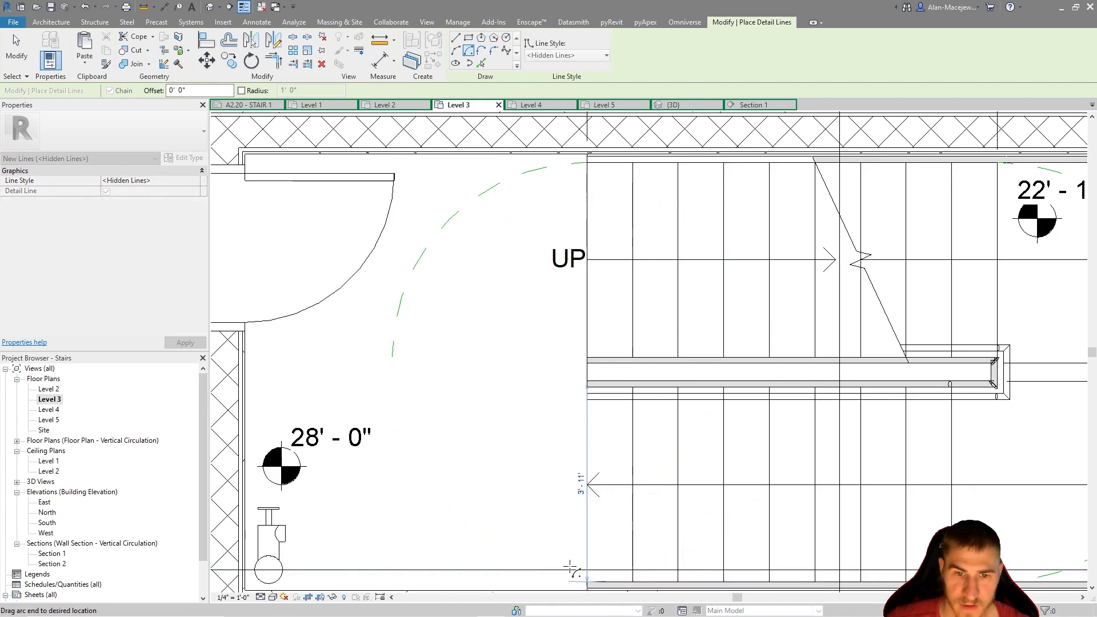
{"action": "key", "text": "Escape"}
{"action": "key", "text": "Escape"}
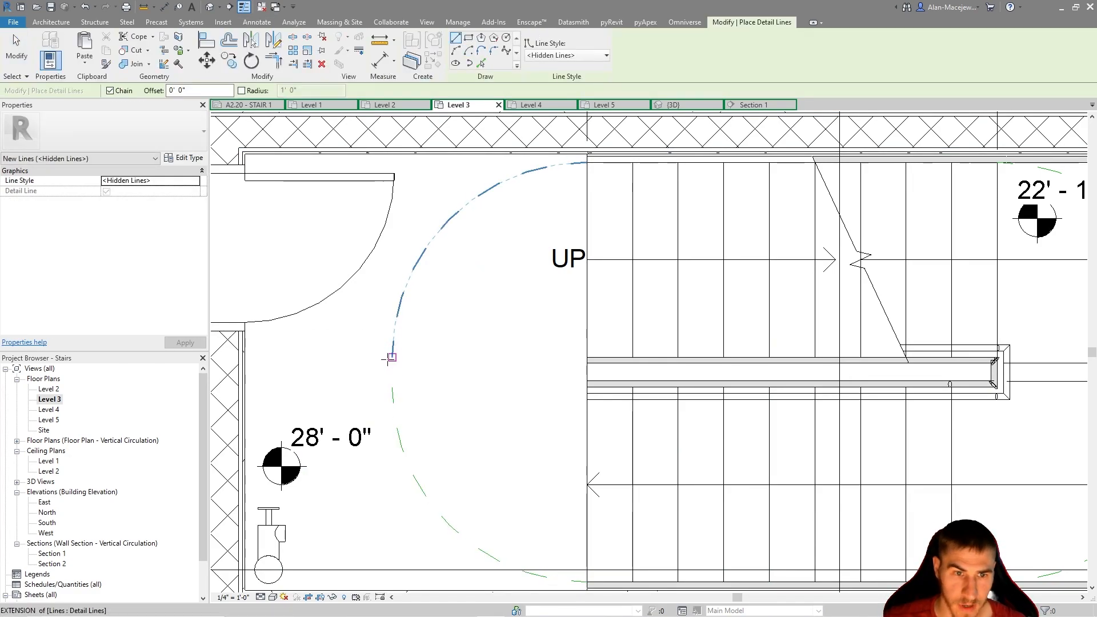
{"action": "key", "text": "Escape"}
{"action": "key", "text": "Escape"}
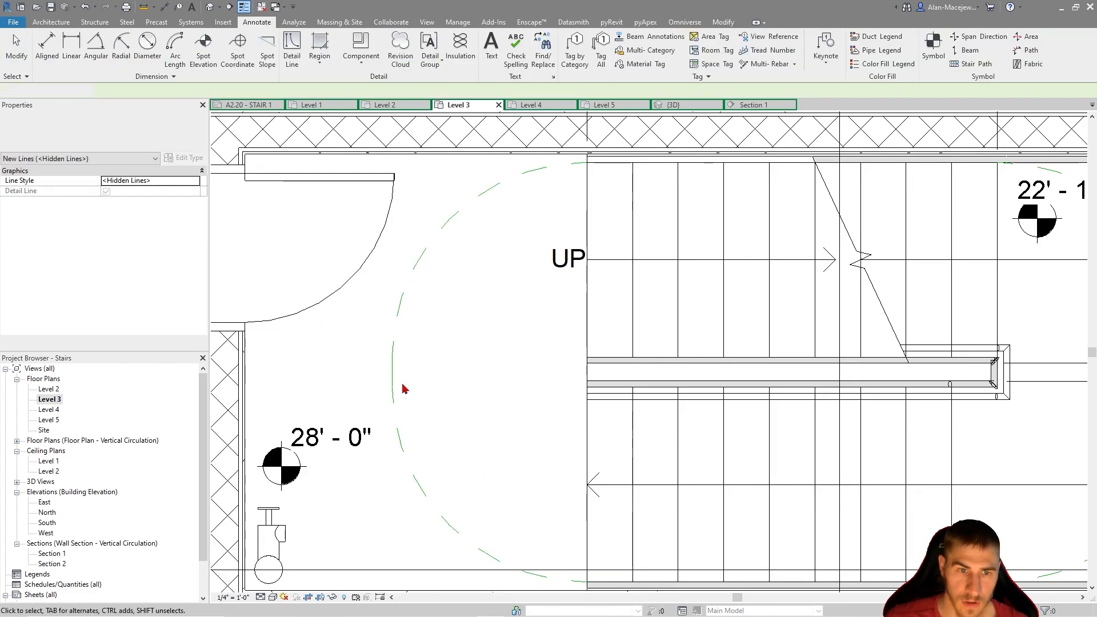
{"action": "scroll", "coordinate": [563, 206], "scroll_direction": "down", "scroll_amount": 2}
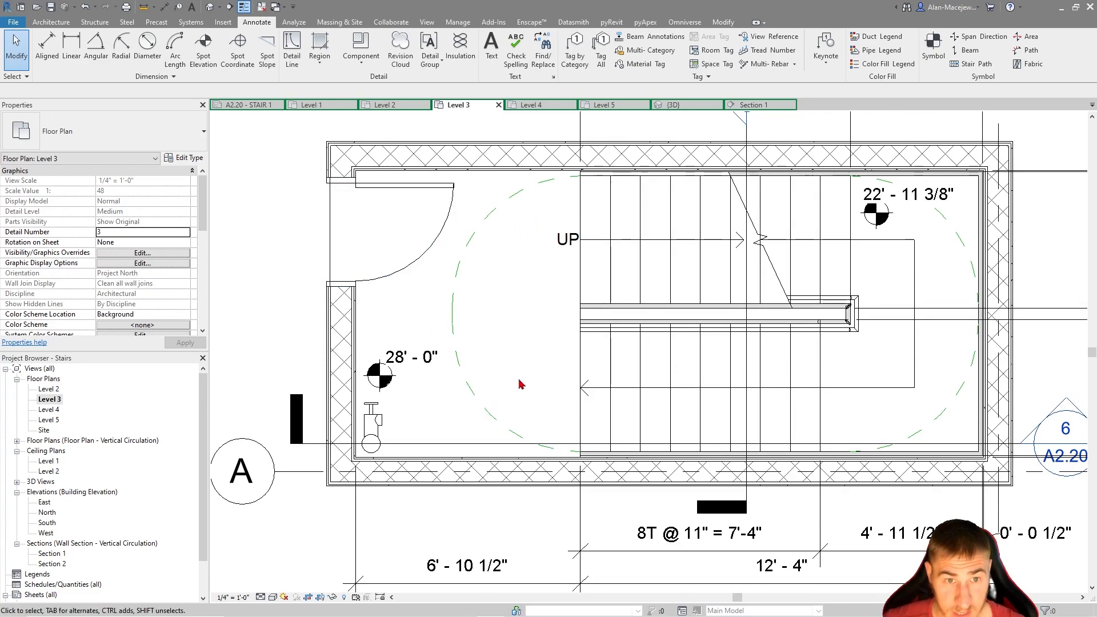
{"action": "left_click", "coordinate": [452, 320]}
{"action": "left_click", "coordinate": [510, 347]}
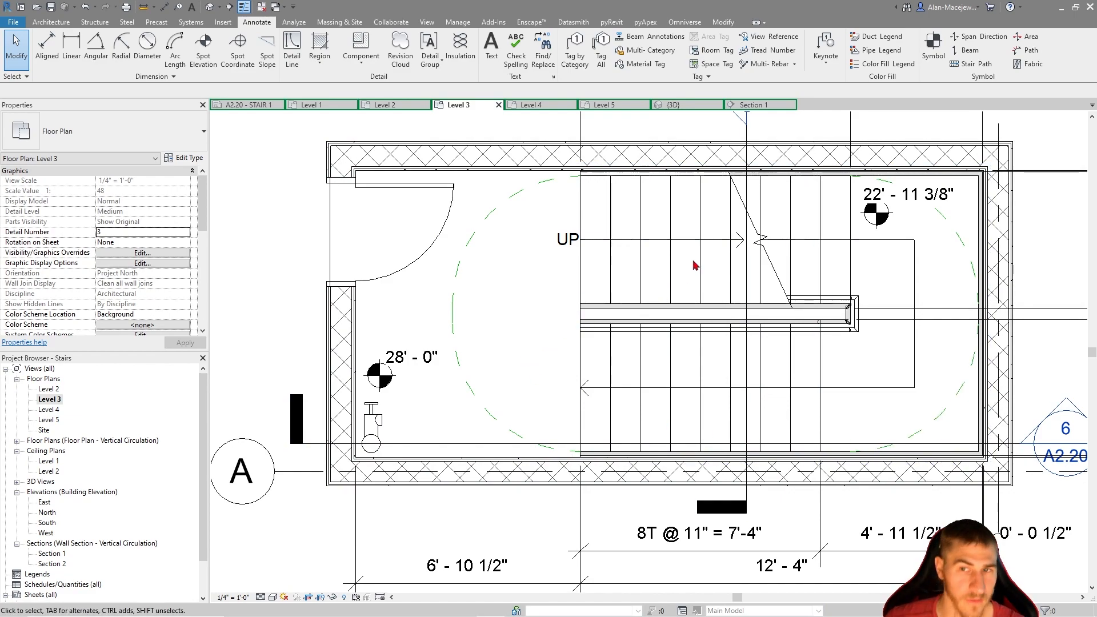
Move the 22' - 11 3/8" spot elevation slightly down and inward, clear of the landing's dashed arc
{"action": "middle_click_drag", "start_coordinate": [930, 225], "coordinate": [877, 225]}
{"action": "left_click", "coordinate": [828, 216]}
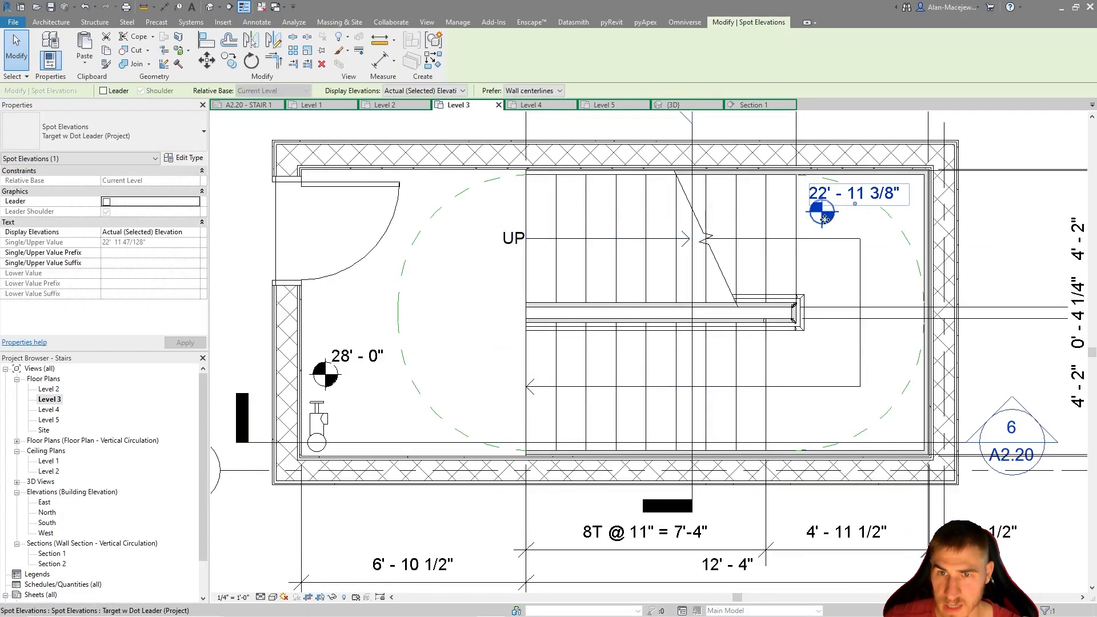
{"action": "left_click_drag", "start_coordinate": [823, 223], "coordinate": [821, 224]}
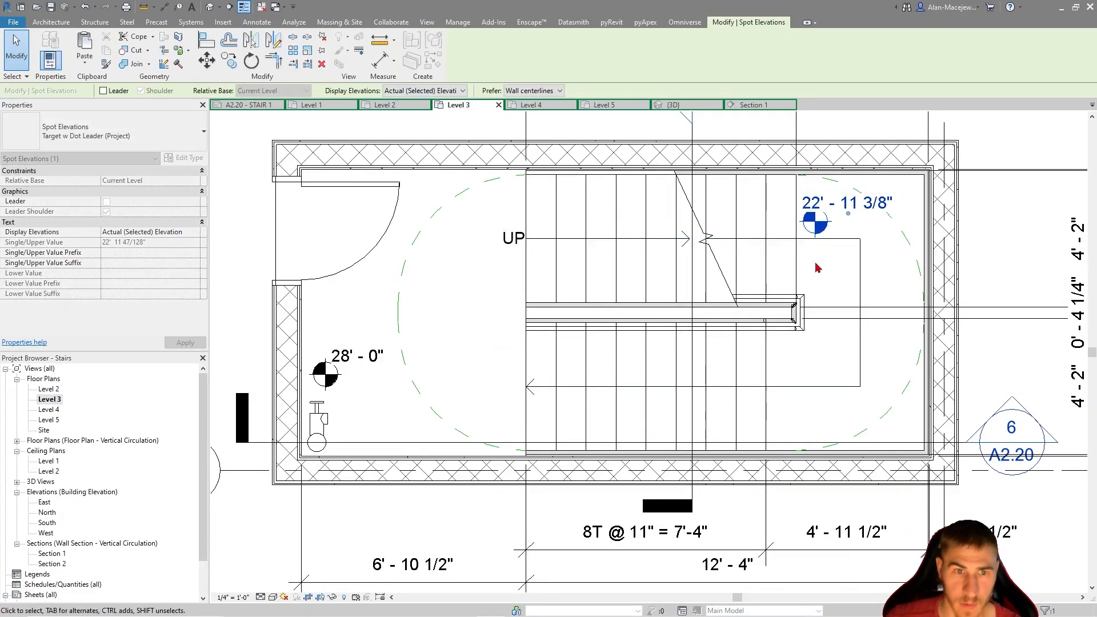
{"action": "scroll", "coordinate": [514, 377], "scroll_direction": "down", "scroll_amount": 2}
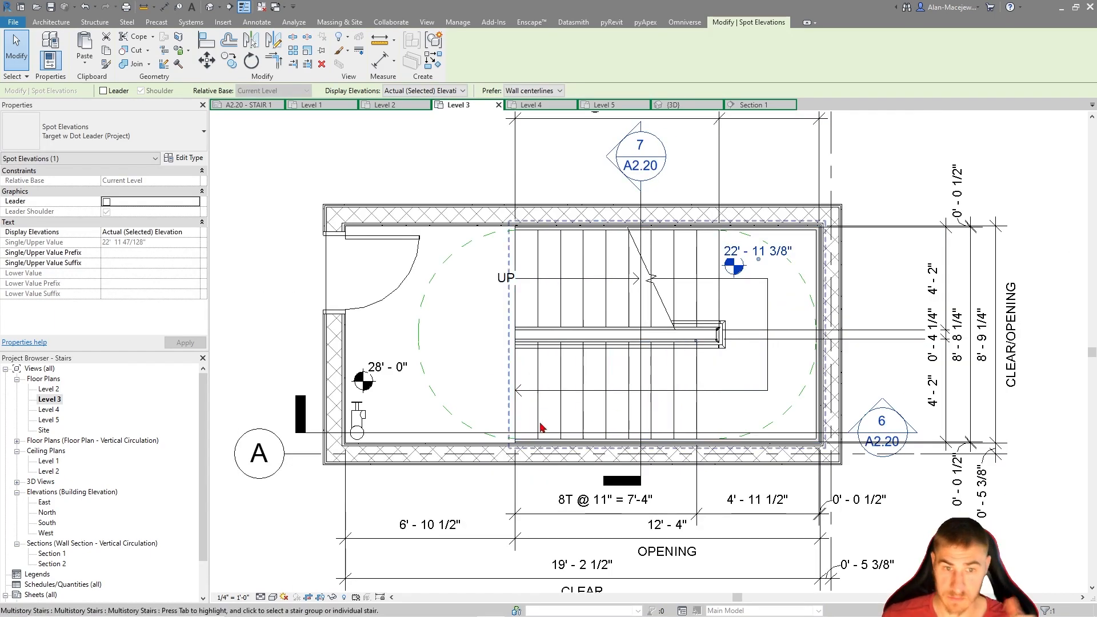
{"action": "scroll", "coordinate": [387, 332], "scroll_direction": "down", "scroll_amount": 3}
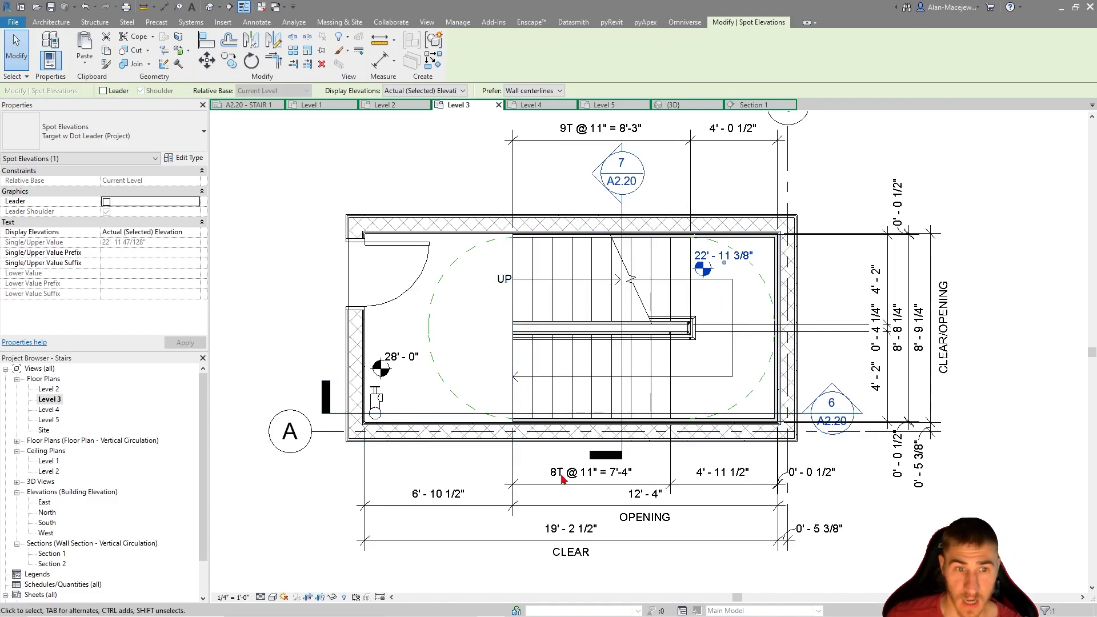
{"action": "scroll", "coordinate": [517, 338], "scroll_direction": "up", "scroll_amount": 1}
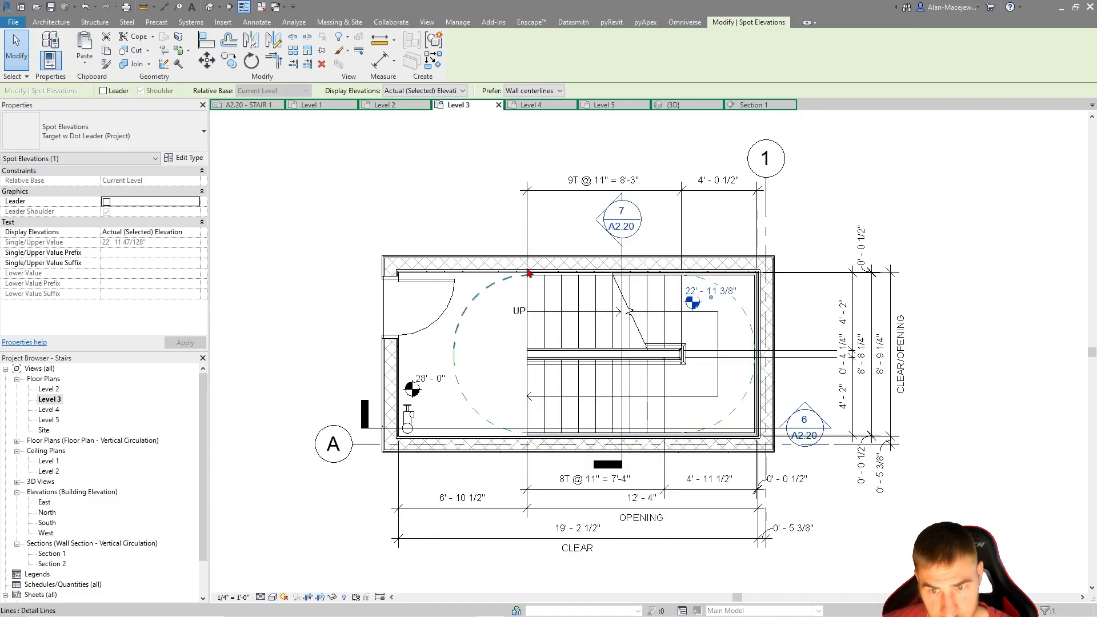
{"action": "scroll", "coordinate": [783, 436], "scroll_direction": "up", "scroll_amount": 2}
{"action": "scroll", "coordinate": [807, 431], "scroll_direction": "down", "scroll_amount": 1}
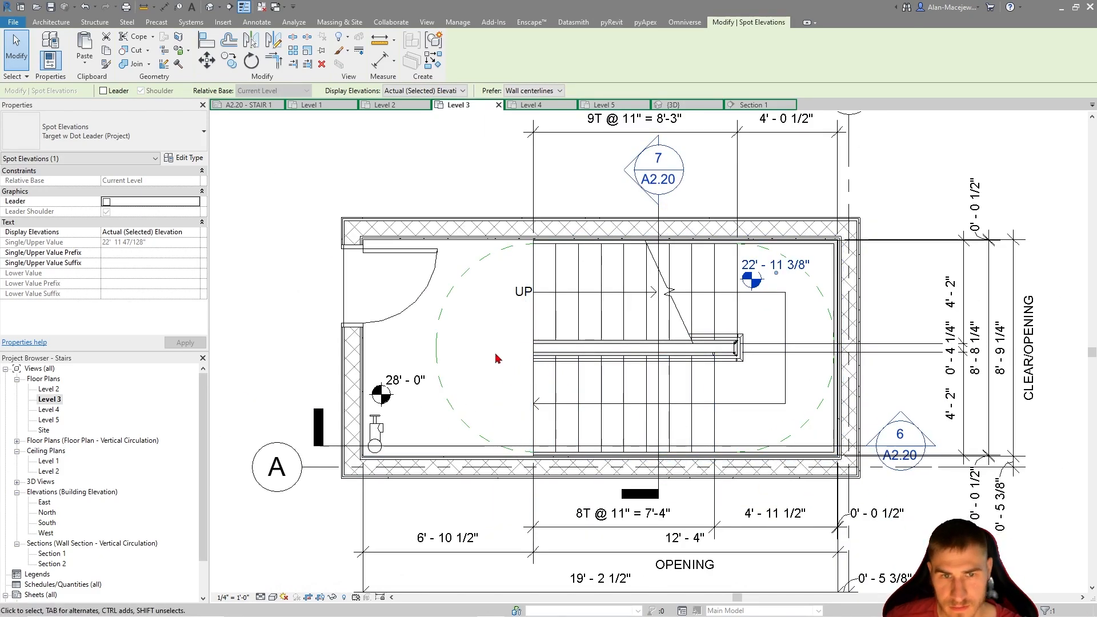
{"action": "middle_click_drag", "start_coordinate": [503, 367], "coordinate": [510, 323]}
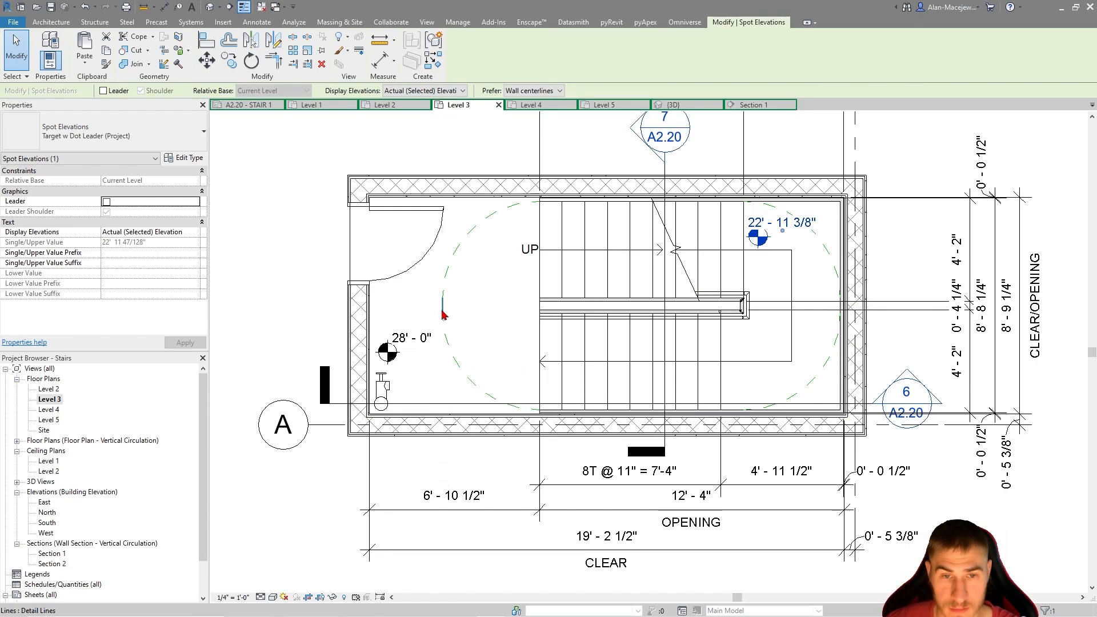
Copy the pipe guardrail between the two stair runs and paste it aligned to the current view
{"action": "left_click", "coordinate": [742, 319]}
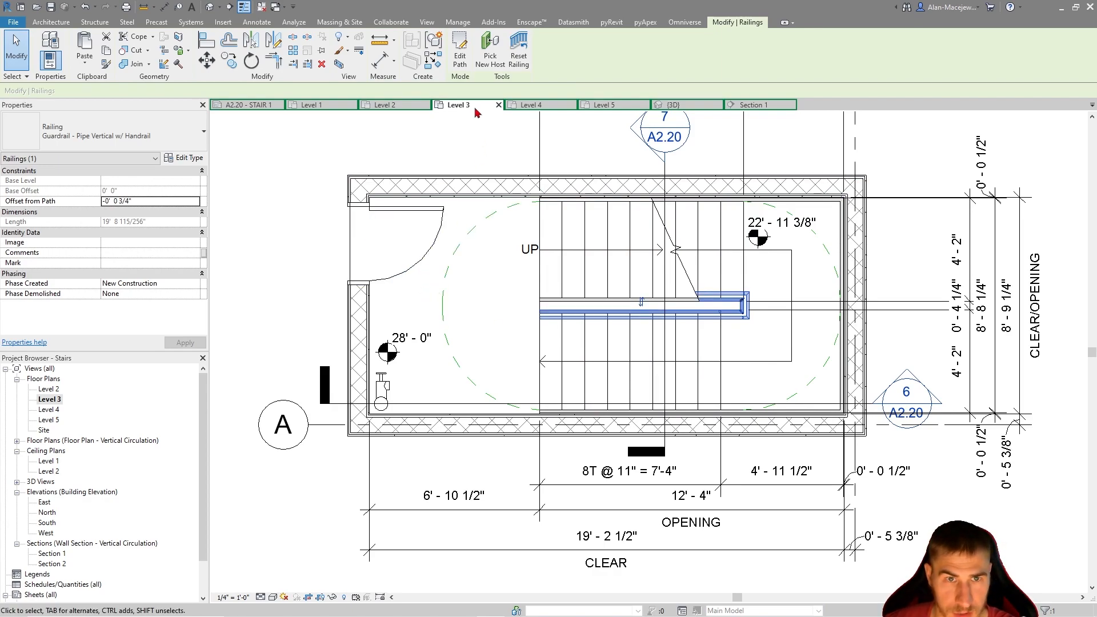
{"action": "scroll", "coordinate": [636, 306], "scroll_direction": "up", "scroll_amount": 2}
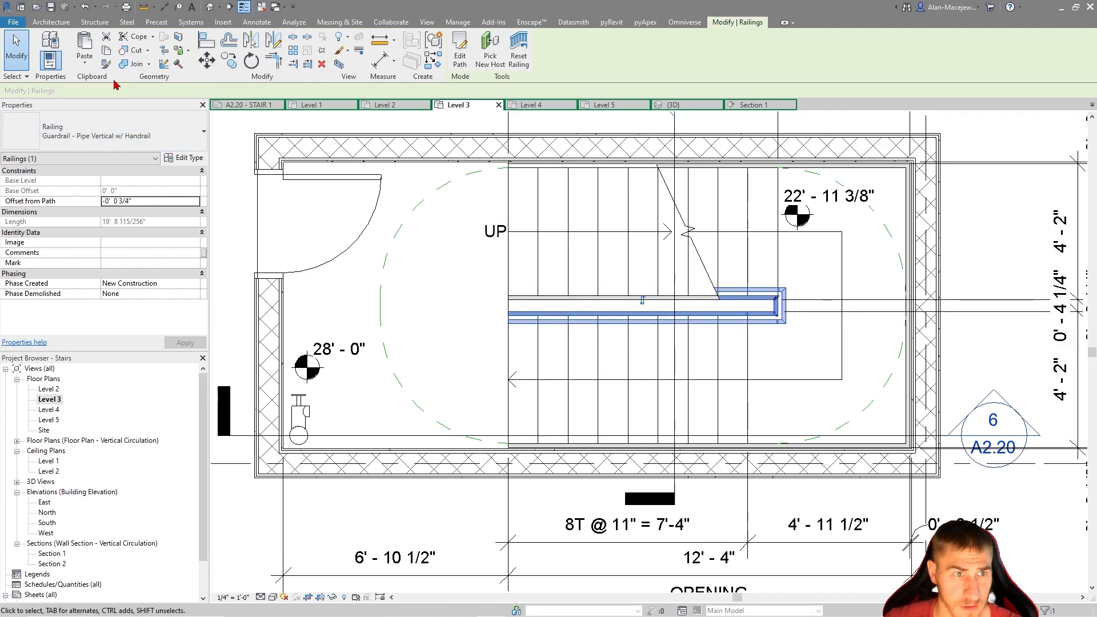
{"action": "left_click", "coordinate": [85, 60]}
{"action": "left_click", "coordinate": [119, 152]}
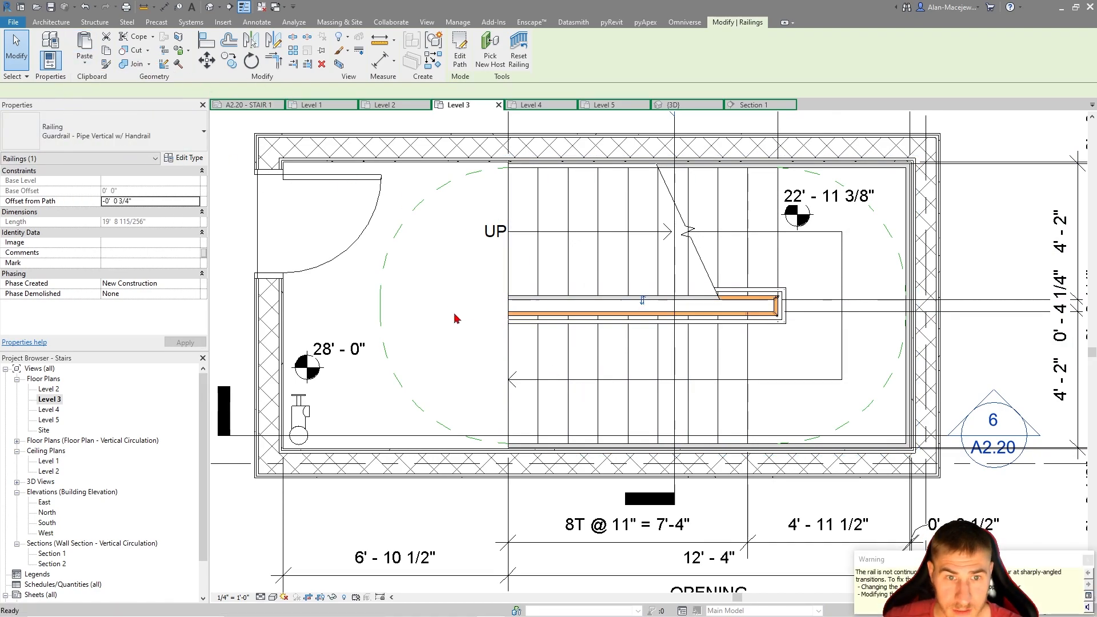
{"action": "left_click", "coordinate": [85, 59]}
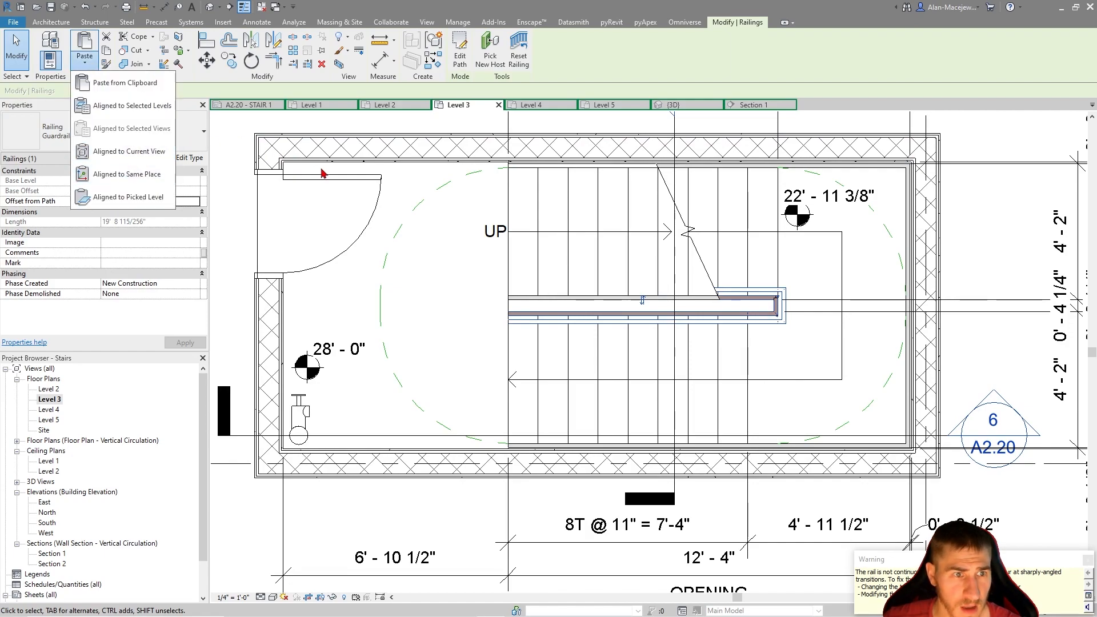
{"action": "left_click", "coordinate": [441, 250]}
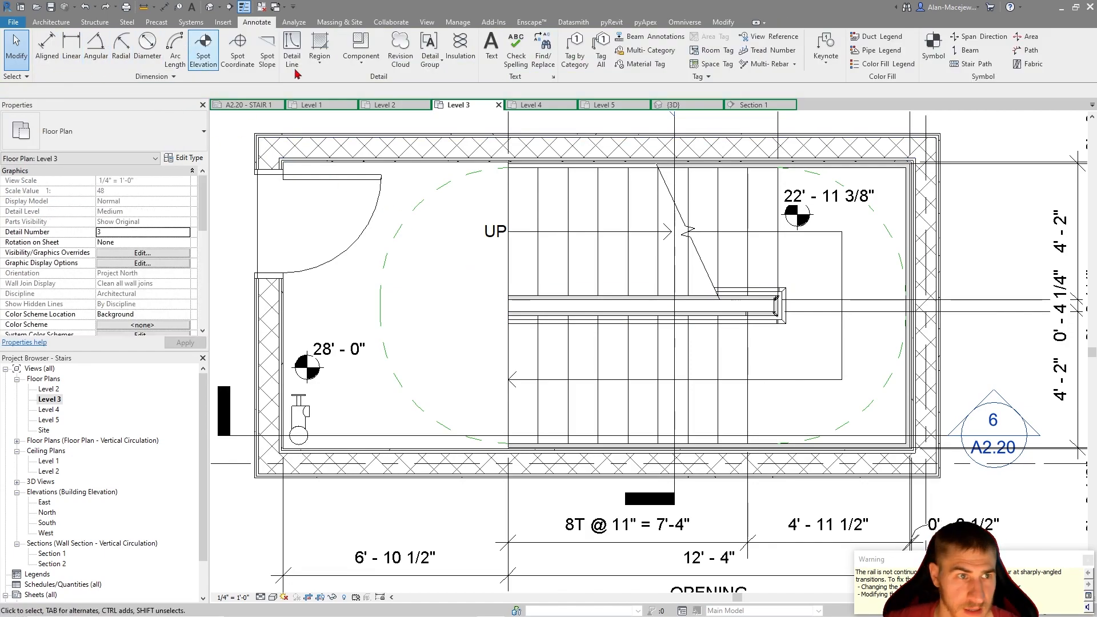
Paste the copied guardrail aligned to selected levels, choosing Level 3 as the target
{"action": "left_click", "coordinate": [723, 22]}
{"action": "left_click", "coordinate": [87, 64]}
{"action": "left_click", "coordinate": [118, 106]}
{"action": "left_click", "coordinate": [500, 252]}
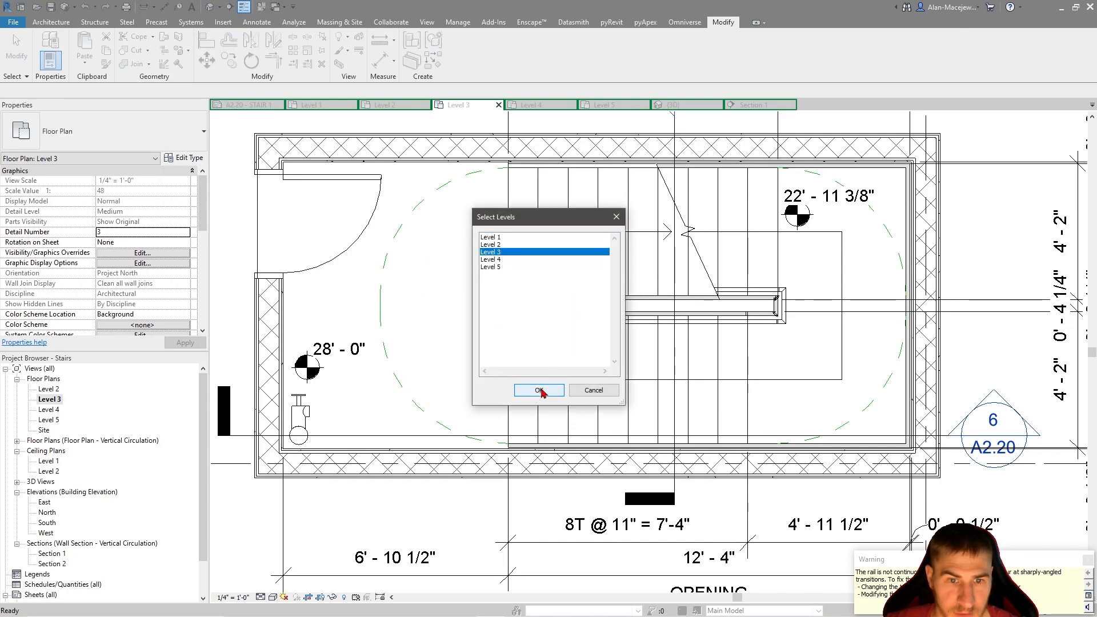
{"action": "left_click", "coordinate": [498, 260], "text": "shift"}
{"action": "left_click", "coordinate": [539, 390]}
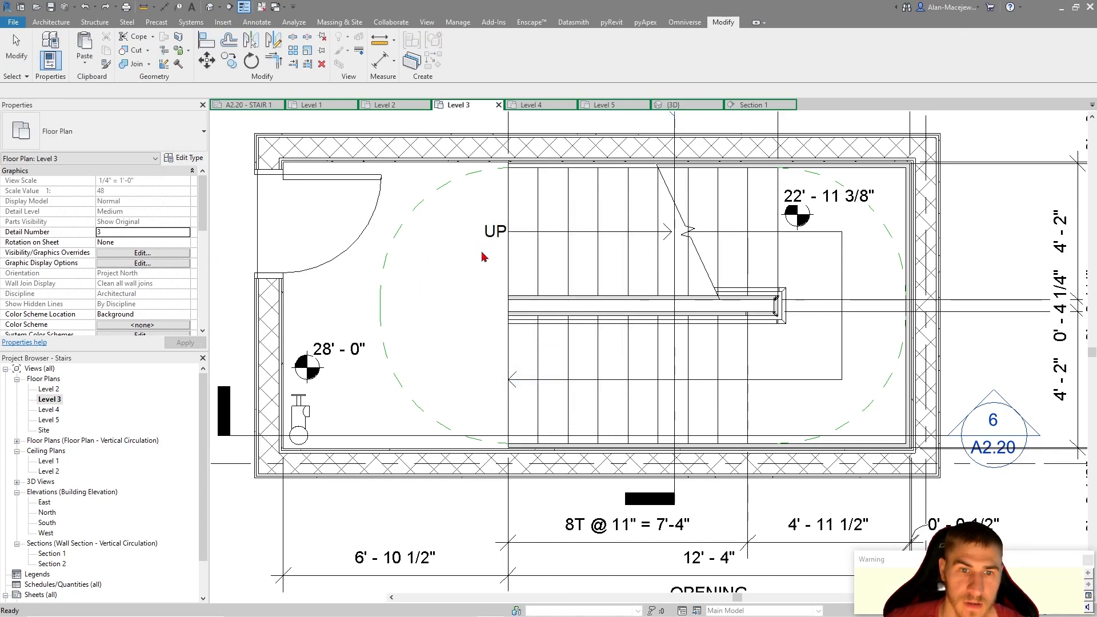
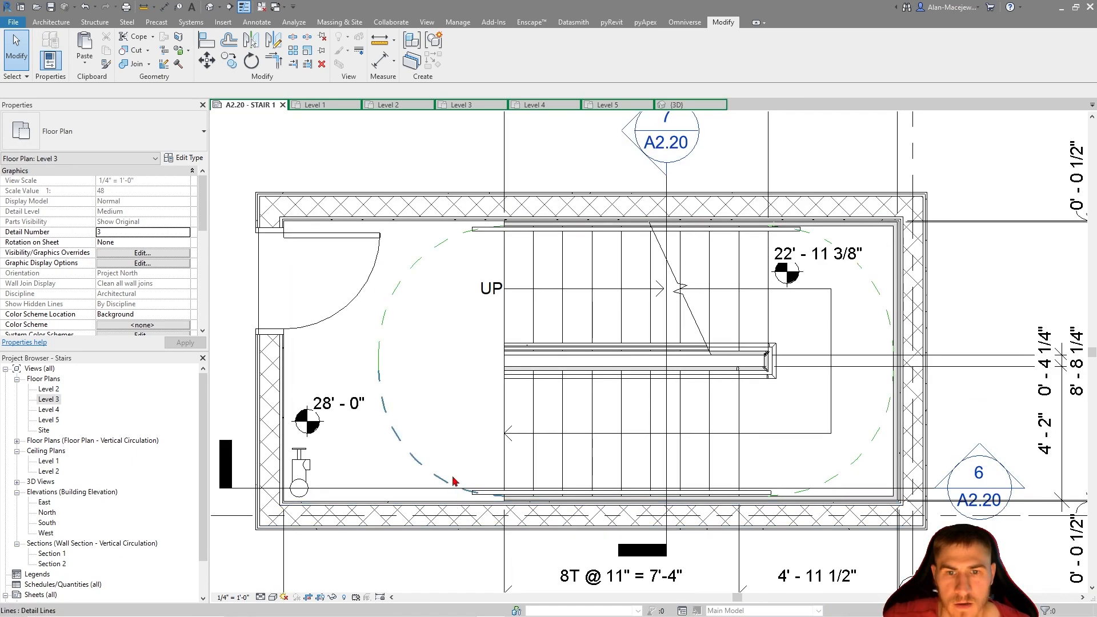
Try to dimension the lower handrail's extension past the door-side edge of the stair opening, and delete the resulting dimension
{"action": "scroll", "coordinate": [452, 432], "scroll_direction": "down", "scroll_amount": 3}
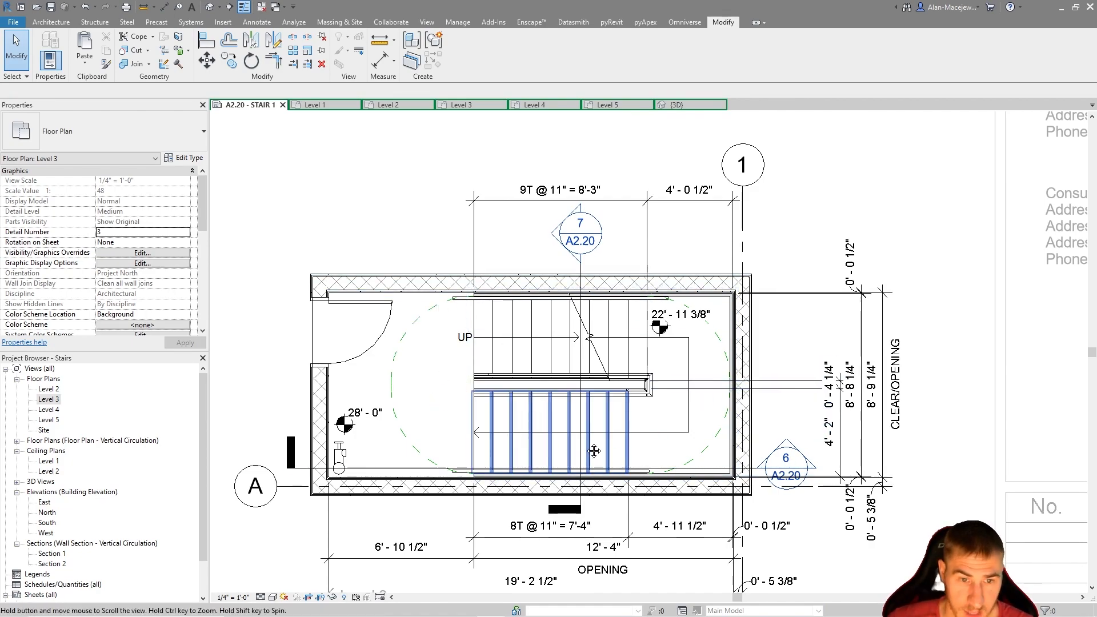
{"action": "middle_click_drag", "start_coordinate": [582, 441], "coordinate": [603, 395]}
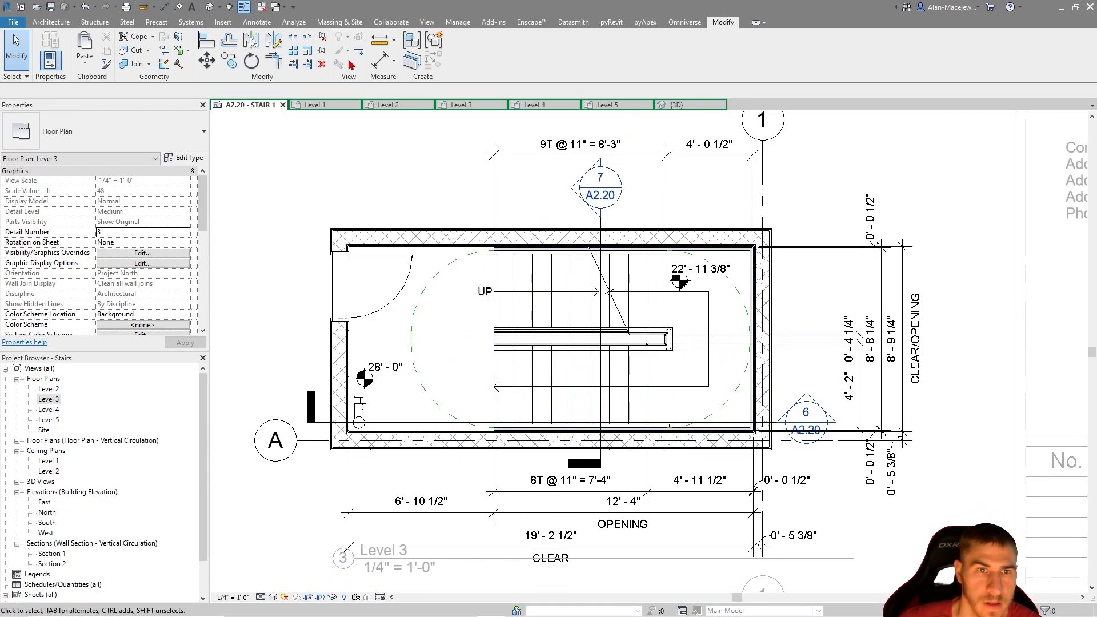
{"action": "left_click", "coordinate": [376, 60]}
{"action": "scroll", "coordinate": [494, 394], "scroll_direction": "up", "scroll_amount": 3}
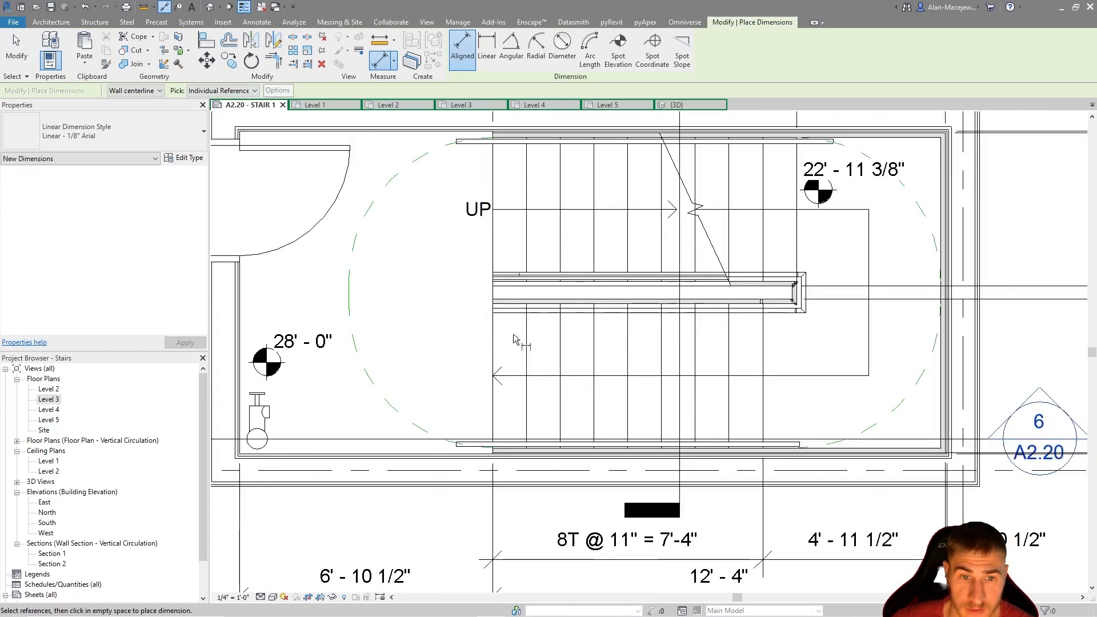
{"action": "left_click", "coordinate": [494, 354]}
{"action": "scroll", "coordinate": [455, 449], "scroll_direction": "up", "scroll_amount": 3}
{"action": "scroll", "coordinate": [453, 440], "scroll_direction": "down", "scroll_amount": 3}
{"action": "key", "text": "Escape"}
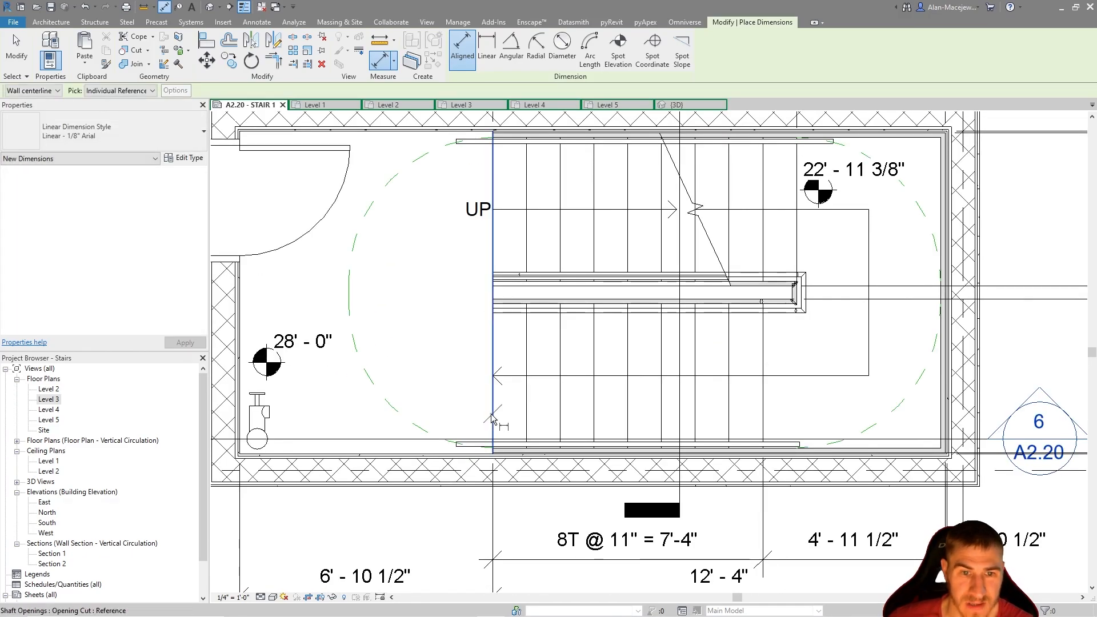
{"action": "left_click", "coordinate": [491, 419]}
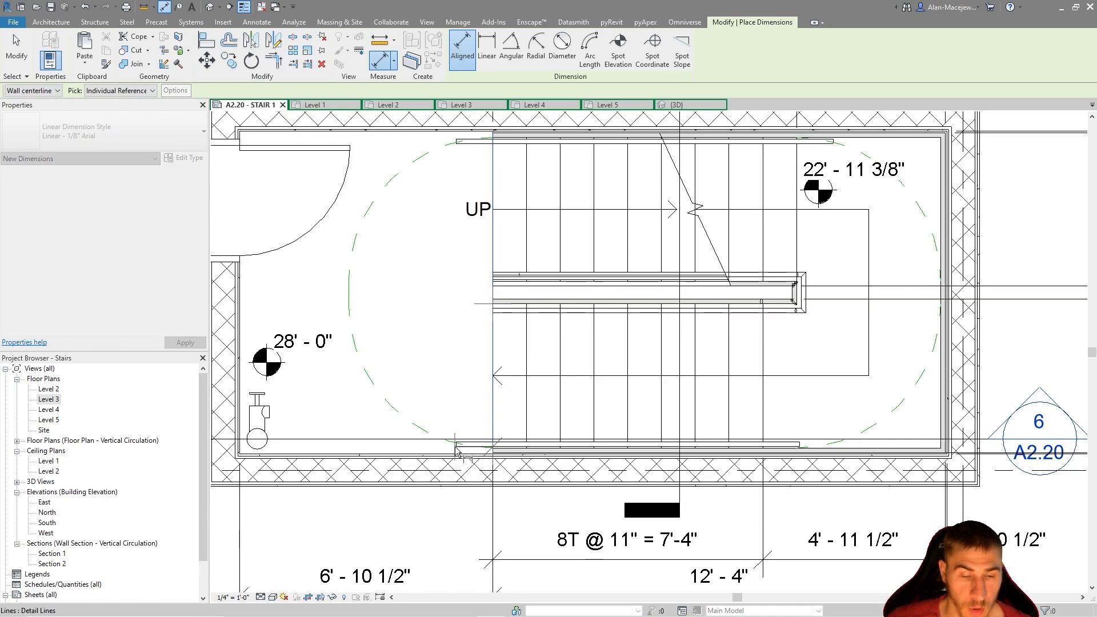
{"action": "scroll", "coordinate": [455, 448], "scroll_direction": "up", "scroll_amount": 3}
{"action": "left_click", "coordinate": [517, 437]}
{"action": "key", "text": "Escape"}
{"action": "scroll", "coordinate": [520, 436], "scroll_direction": "down", "scroll_amount": 2}
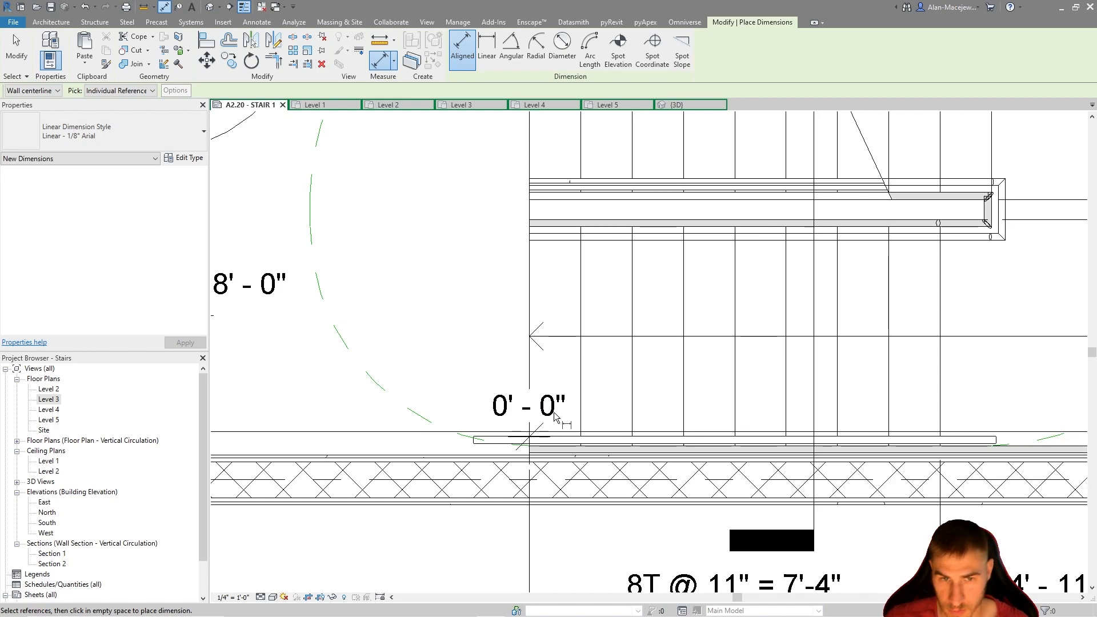
{"action": "scroll", "coordinate": [560, 416], "scroll_direction": "down", "scroll_amount": 3}
{"action": "key", "text": "Escape"}
{"action": "left_click", "coordinate": [551, 404]}
{"action": "key", "text": "Delete"}
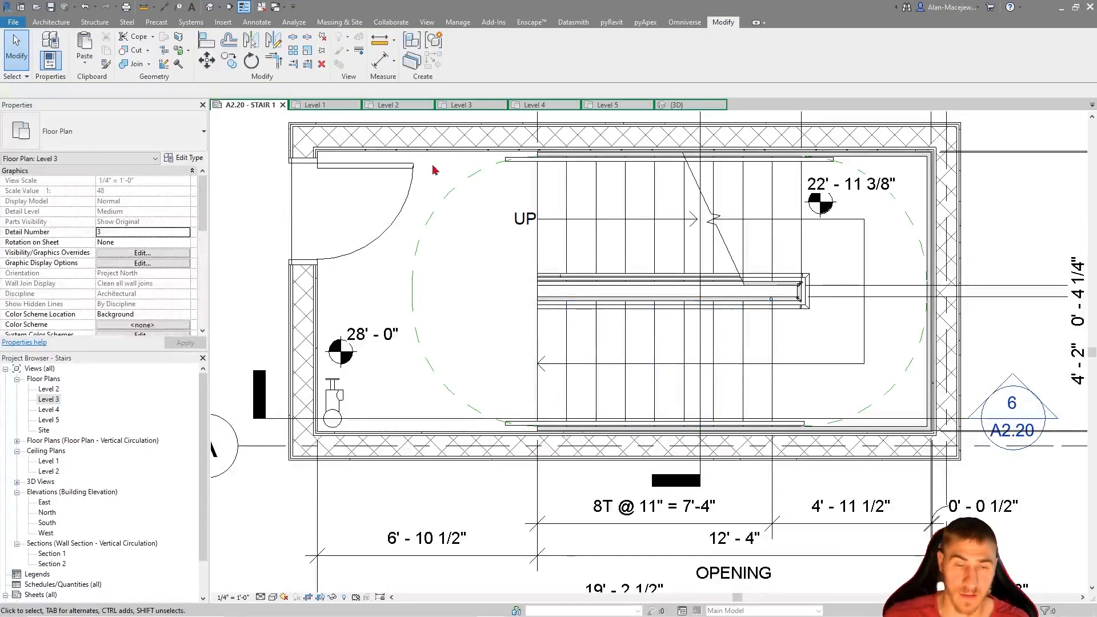
{"action": "key", "text": "d"}
{"action": "key", "text": "i"}
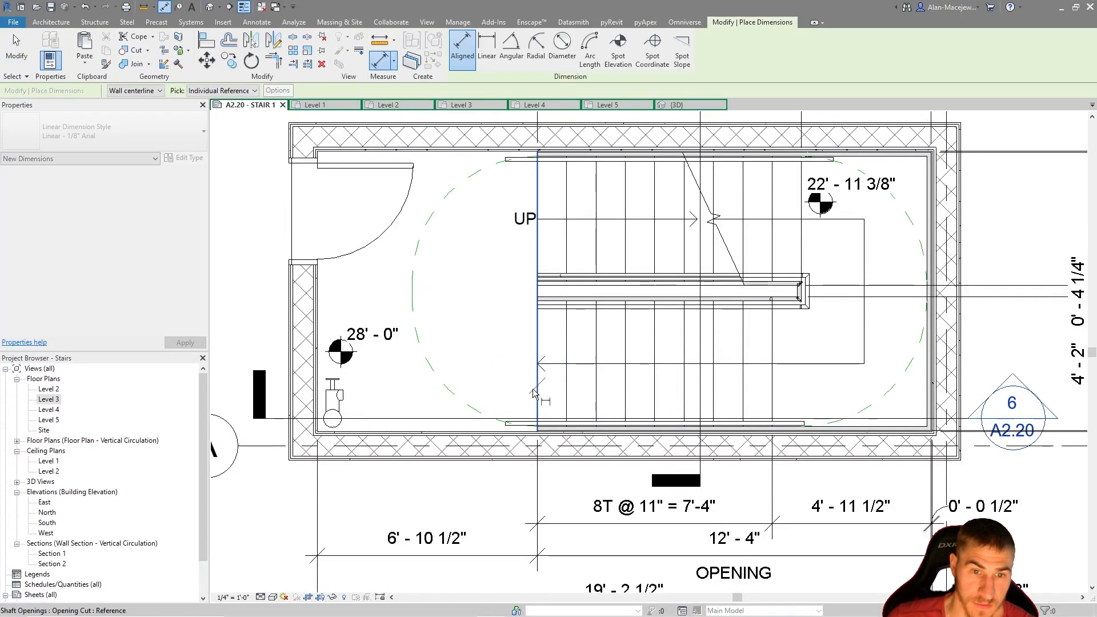
{"action": "scroll", "coordinate": [506, 428], "scroll_direction": "up", "scroll_amount": 3}
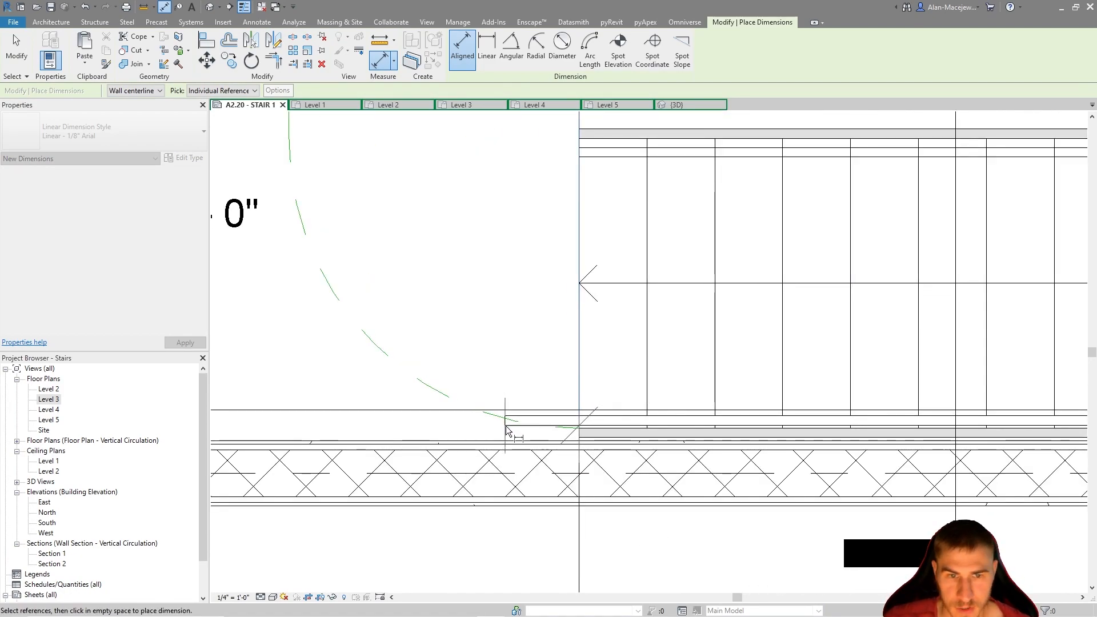
{"action": "scroll", "coordinate": [506, 429], "scroll_direction": "down", "scroll_amount": 1}
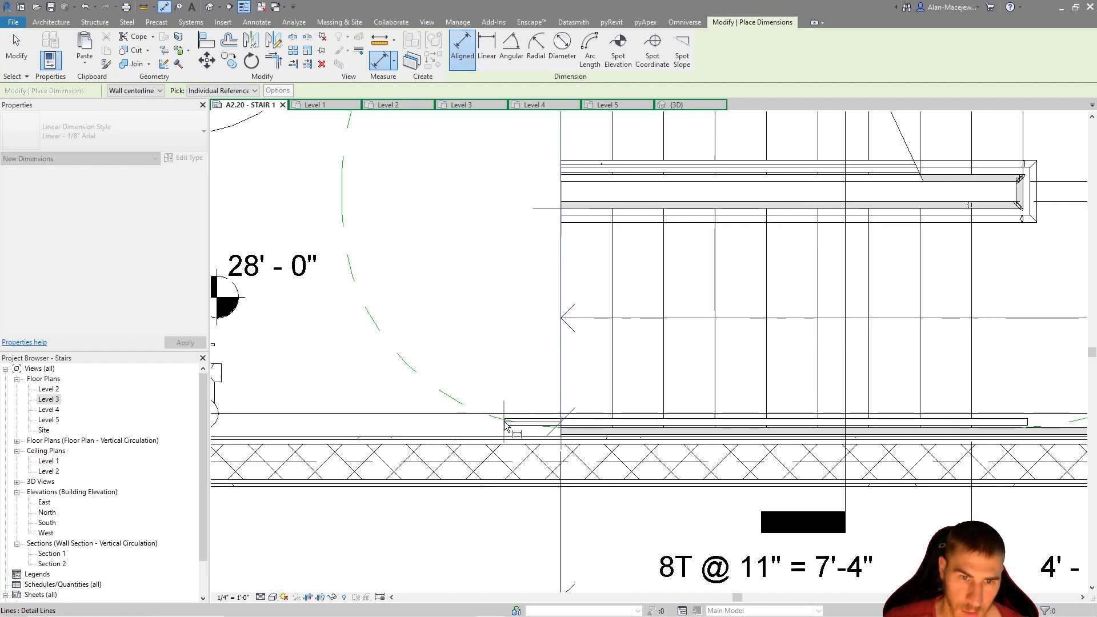
{"action": "scroll", "coordinate": [506, 425], "scroll_direction": "down", "scroll_amount": 3}
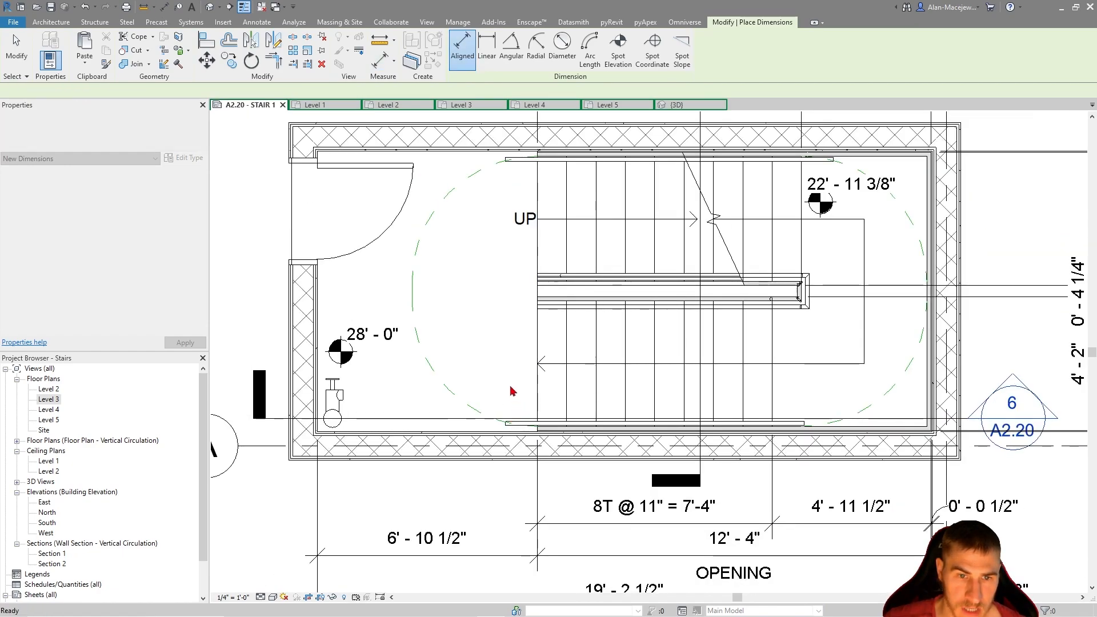
{"action": "key", "text": "Escape"}
Dimension the upper handrail's extension past the door-side edge of the stair opening, placing the dimension just above the UP label
{"action": "key", "text": "d"}
{"action": "key", "text": "i"}
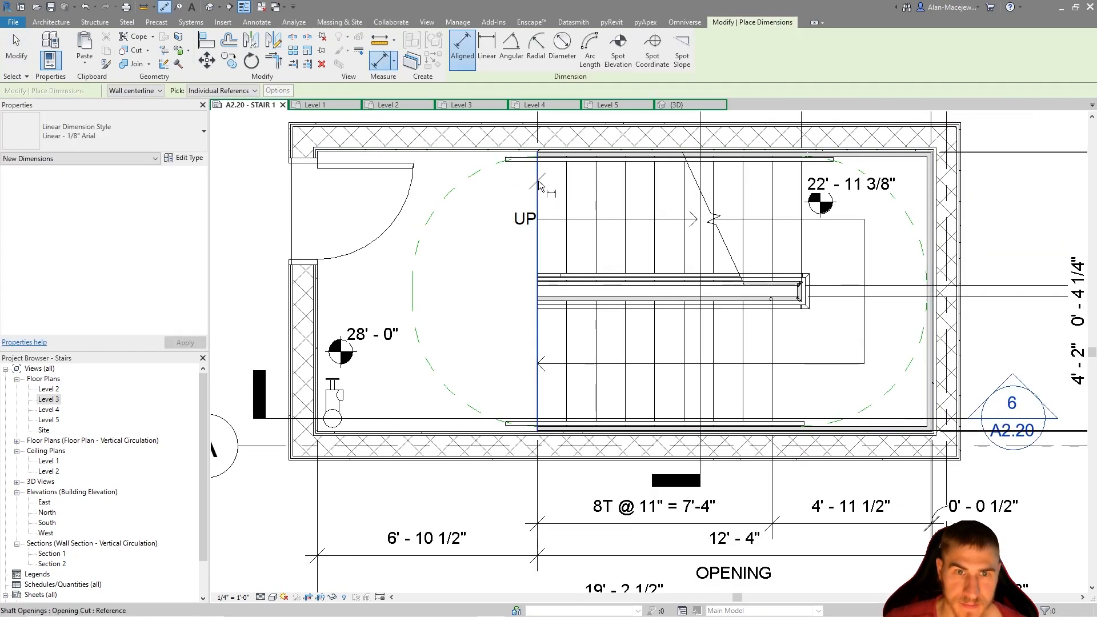
{"action": "scroll", "coordinate": [506, 164], "scroll_direction": "up", "scroll_amount": 3}
{"action": "left_click", "coordinate": [506, 165]}
{"action": "scroll", "coordinate": [506, 166], "scroll_direction": "down", "scroll_amount": 2}
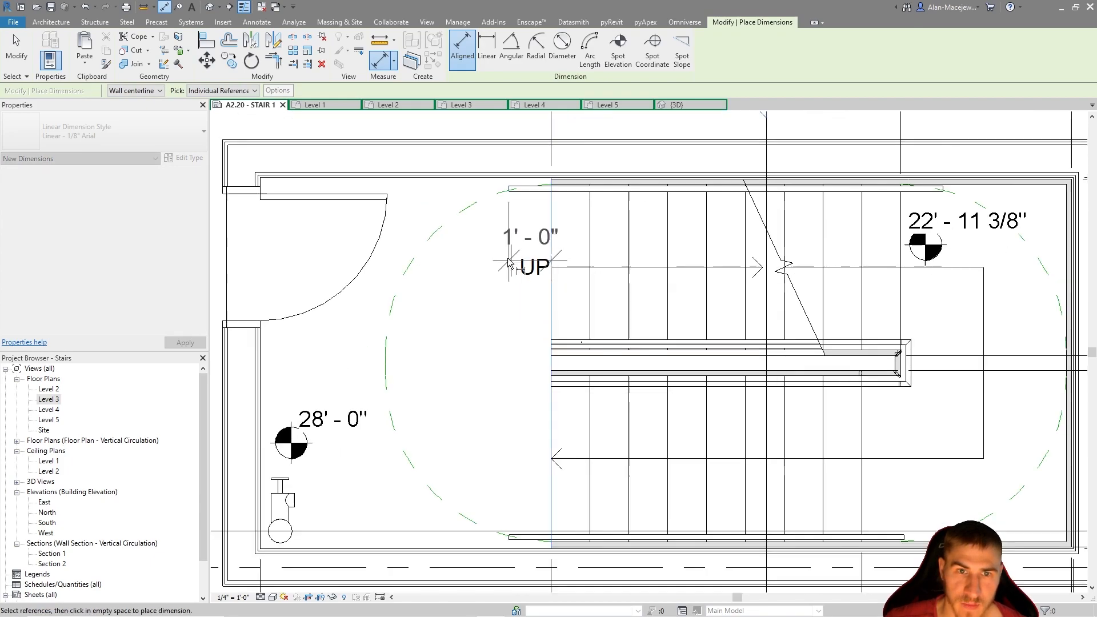
{"action": "left_click", "coordinate": [474, 237]}
{"action": "middle_click_drag", "start_coordinate": [817, 292], "coordinate": [540, 323]}
{"action": "key", "text": "Escape"}
{"action": "key", "text": "Escape"}
Move the 22' - 11 3/8" spot elevation down, just below the landing end of the central guardrail
{"action": "left_click_drag", "start_coordinate": [656, 273], "coordinate": [668, 538]}
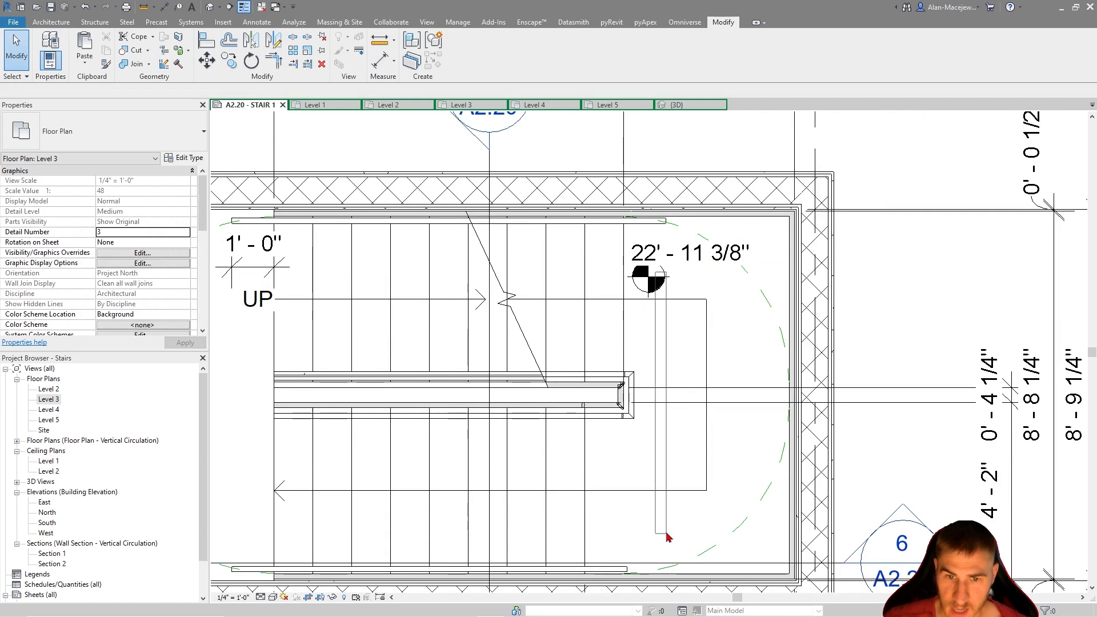
{"action": "left_click_drag", "start_coordinate": [655, 283], "coordinate": [622, 457]}
{"action": "left_click", "coordinate": [255, 244]}
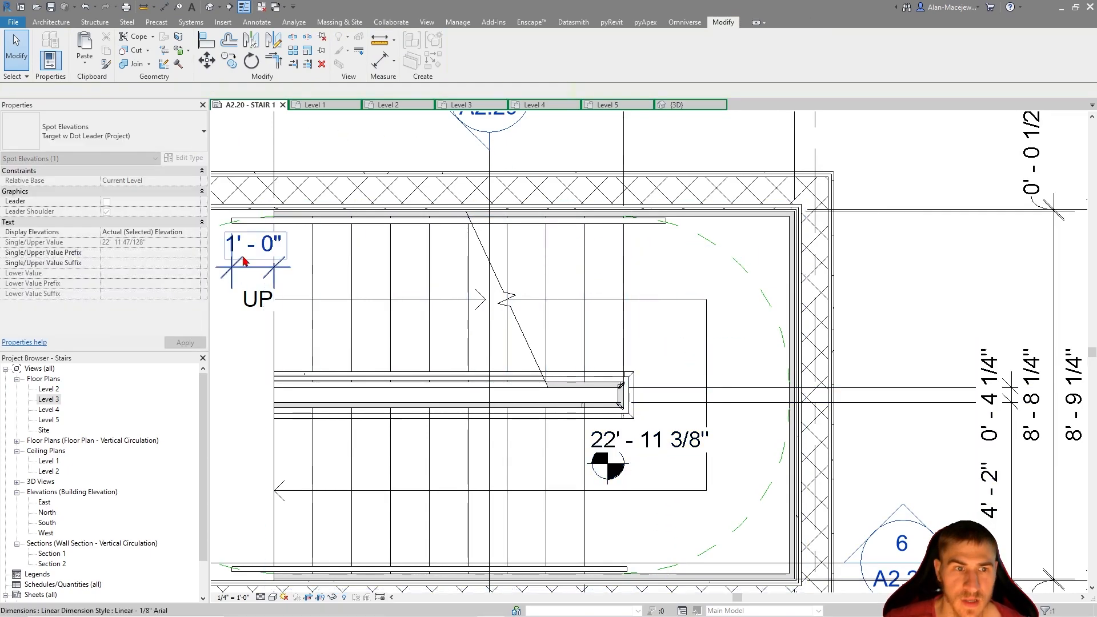
Dimension the upper handrail's extension past the last riser on the landing side, in line with the door-side extension dimension
{"action": "key", "text": "d"}
{"action": "key", "text": "i"}
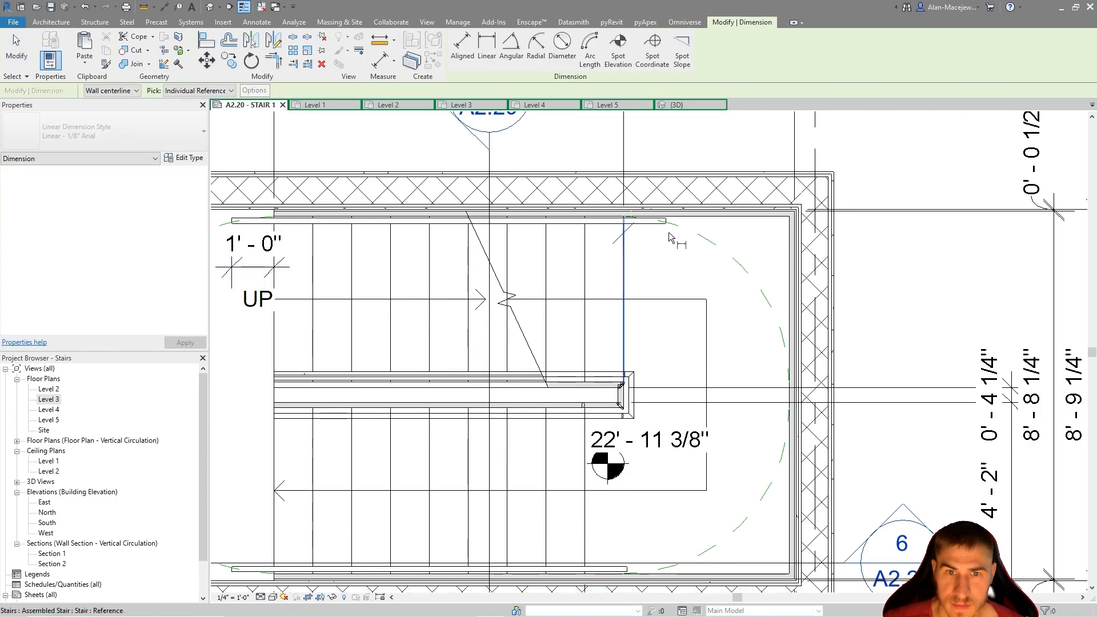
{"action": "left_click", "coordinate": [667, 226]}
{"action": "scroll", "coordinate": [671, 252], "scroll_direction": "down", "scroll_amount": 1}
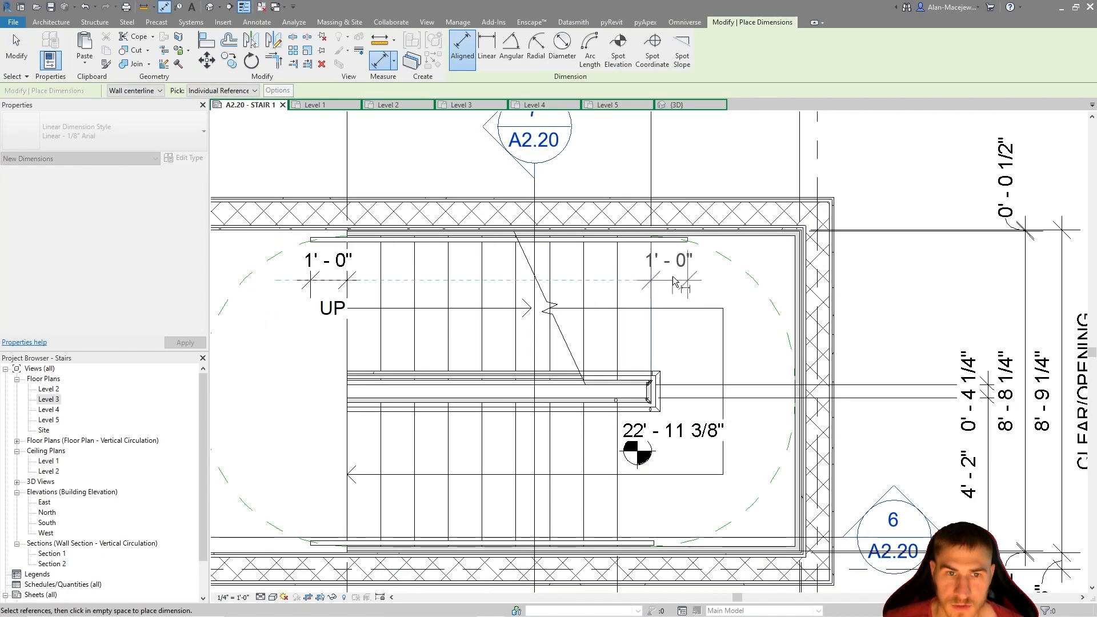
{"action": "key", "text": "Escape"}
{"action": "scroll", "coordinate": [726, 293], "scroll_direction": "down", "scroll_amount": 2}
Add the suffix "TYP." to the door-side handrail extension dimension above the UP label
{"action": "left_click", "coordinate": [698, 285]}
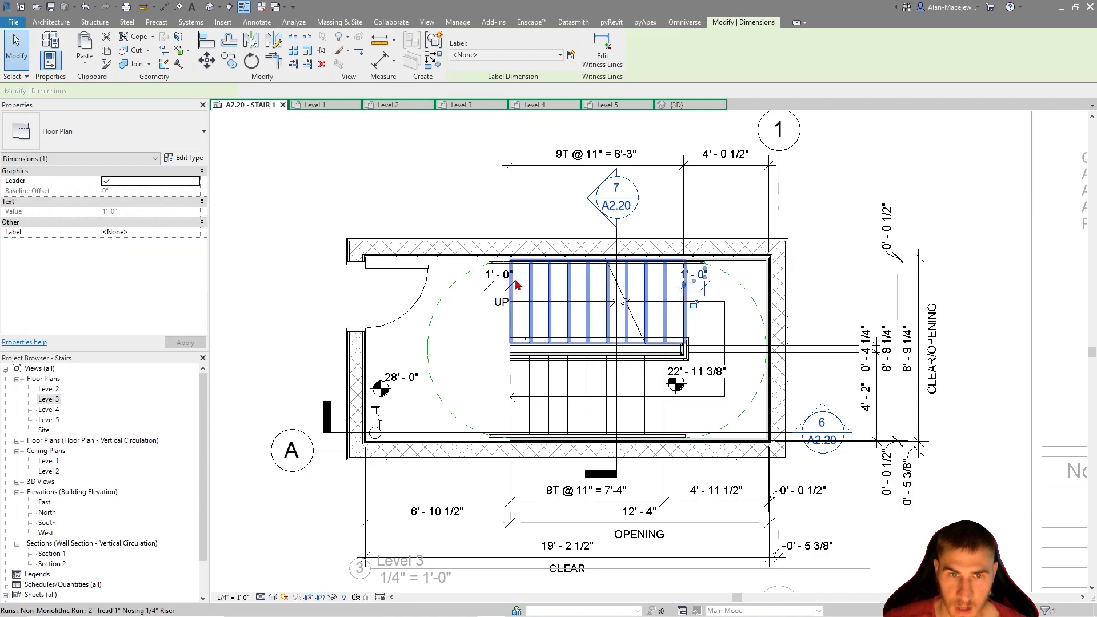
{"action": "left_click", "coordinate": [465, 208]}
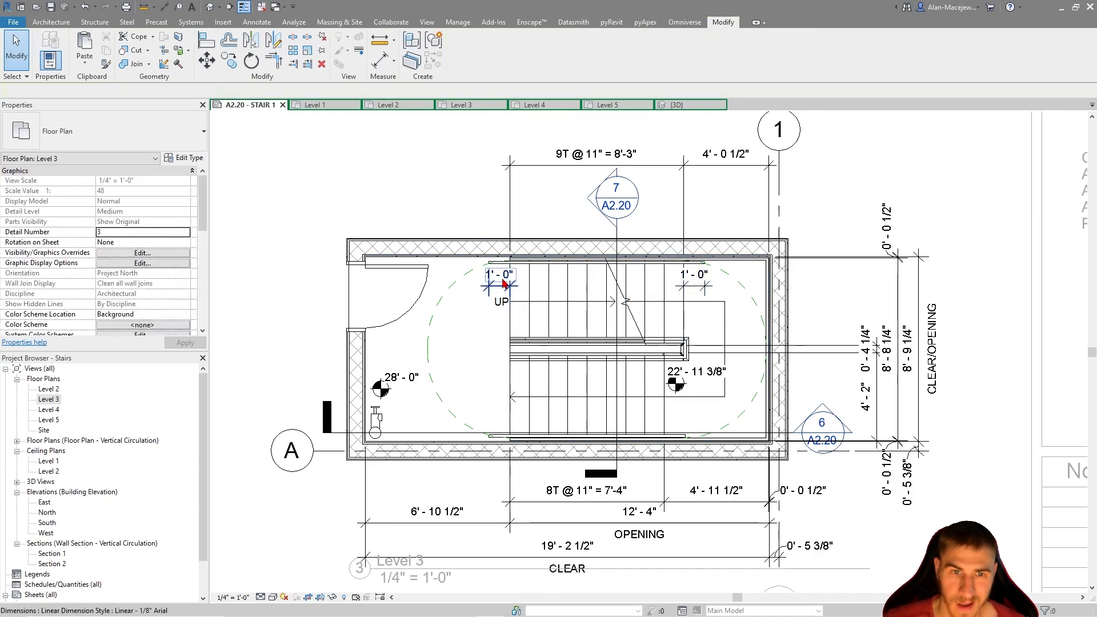
{"action": "left_click", "coordinate": [505, 306]}
{"action": "left_click", "coordinate": [499, 279]}
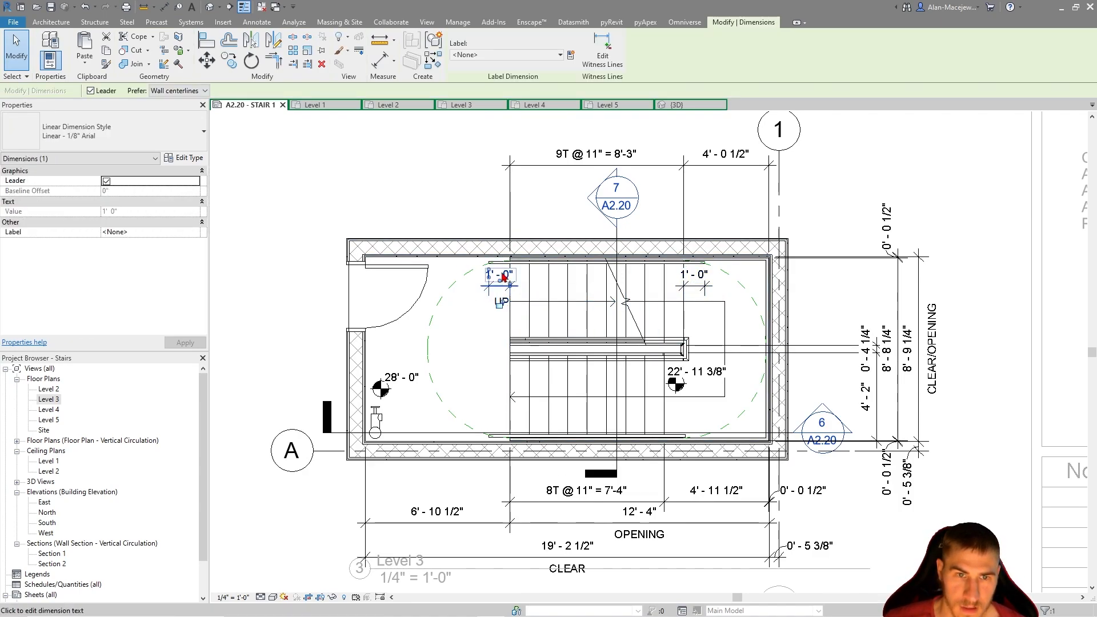
{"action": "left_click", "coordinate": [498, 276]}
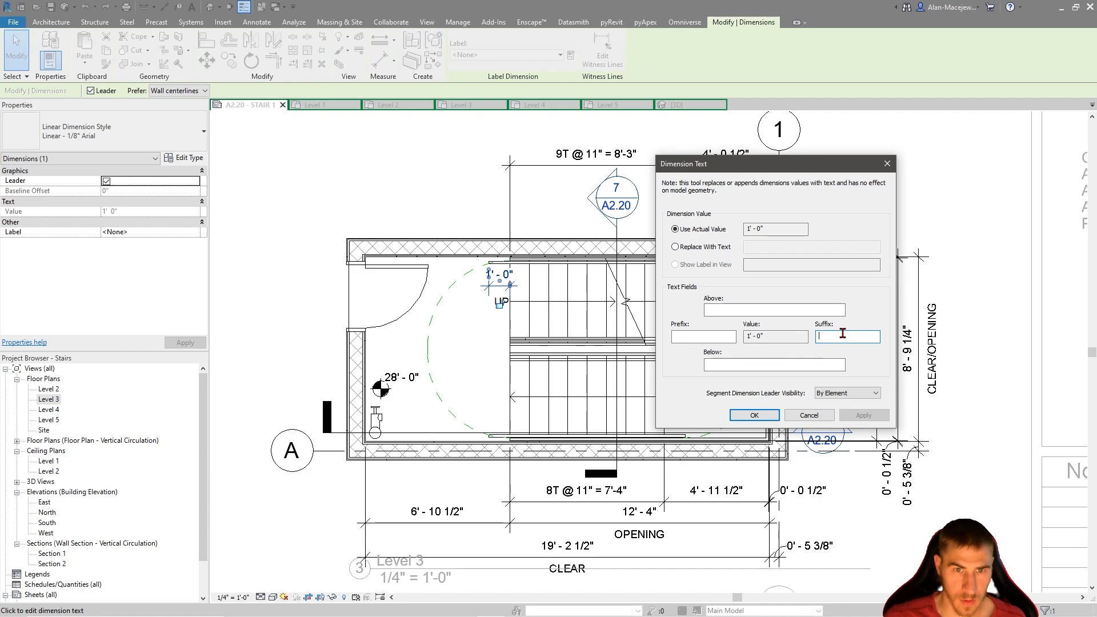
{"action": "type", "text": "."}
{"action": "key", "text": "Return"}
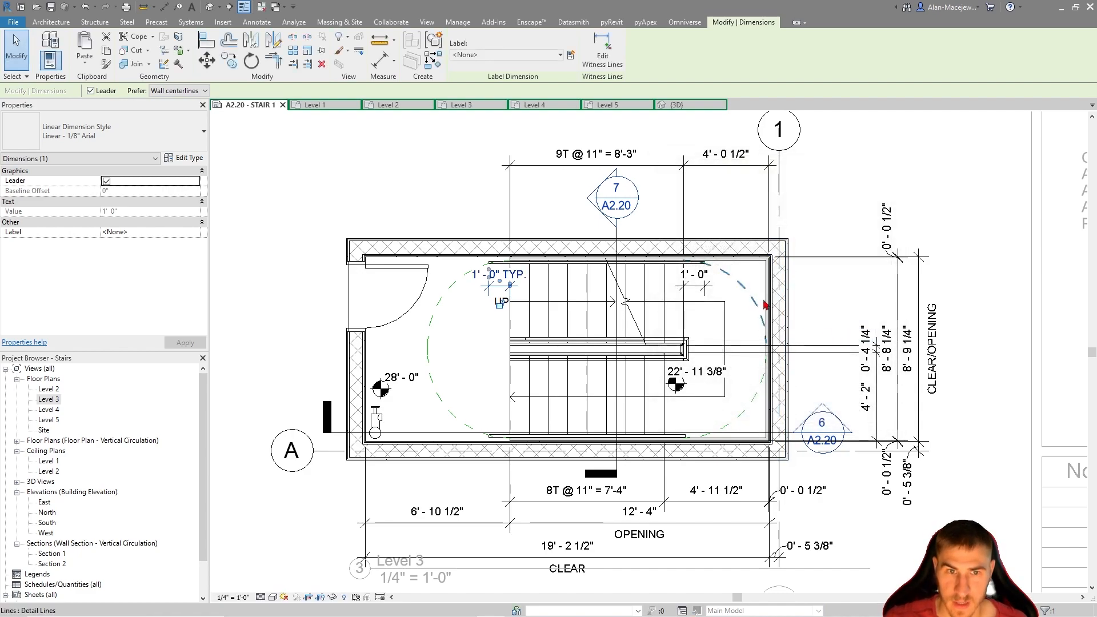
Add the suffix "TYP." to the landing-side handrail extension dimension and shift its text outward past the handrail's end on a leader
{"action": "left_click", "coordinate": [708, 278]}
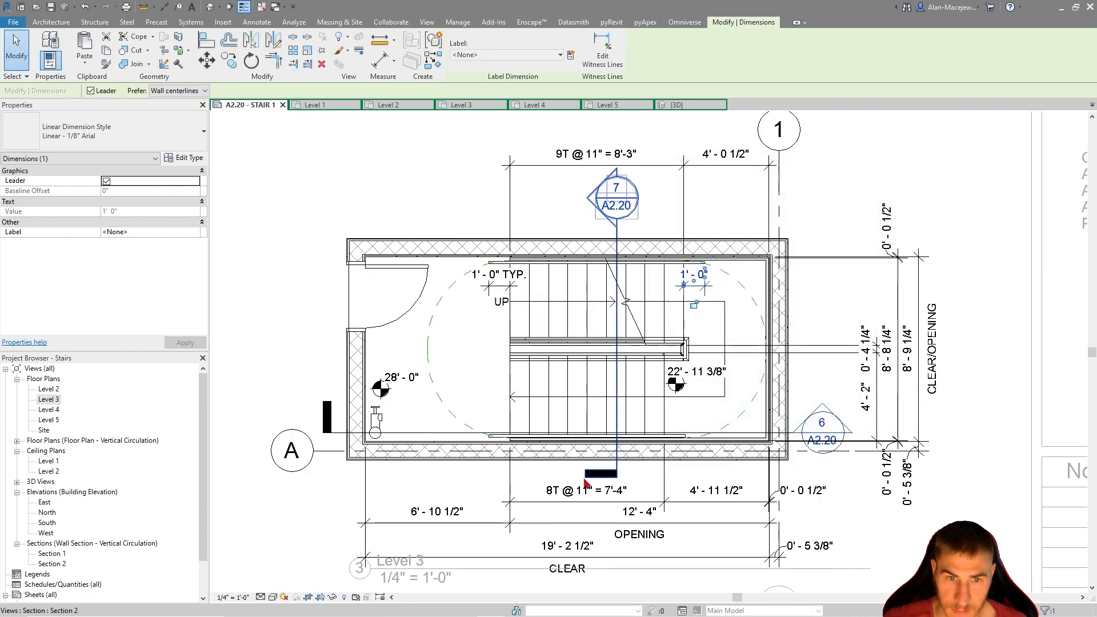
{"action": "left_click", "coordinate": [689, 276]}
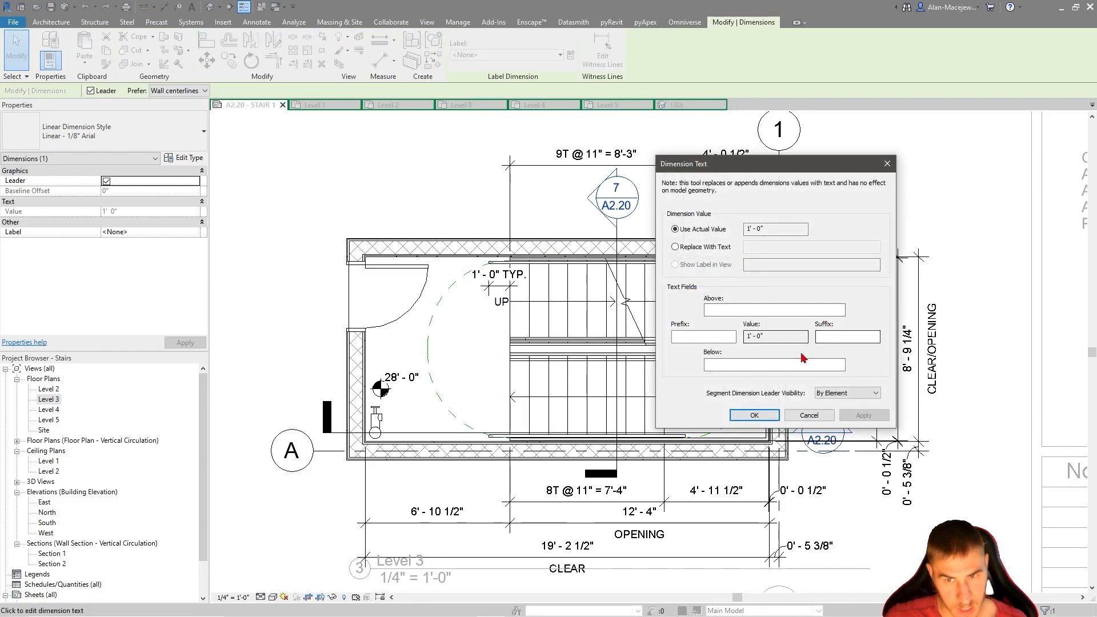
{"action": "type", "text": "TYP."}
{"action": "key", "text": "Return"}
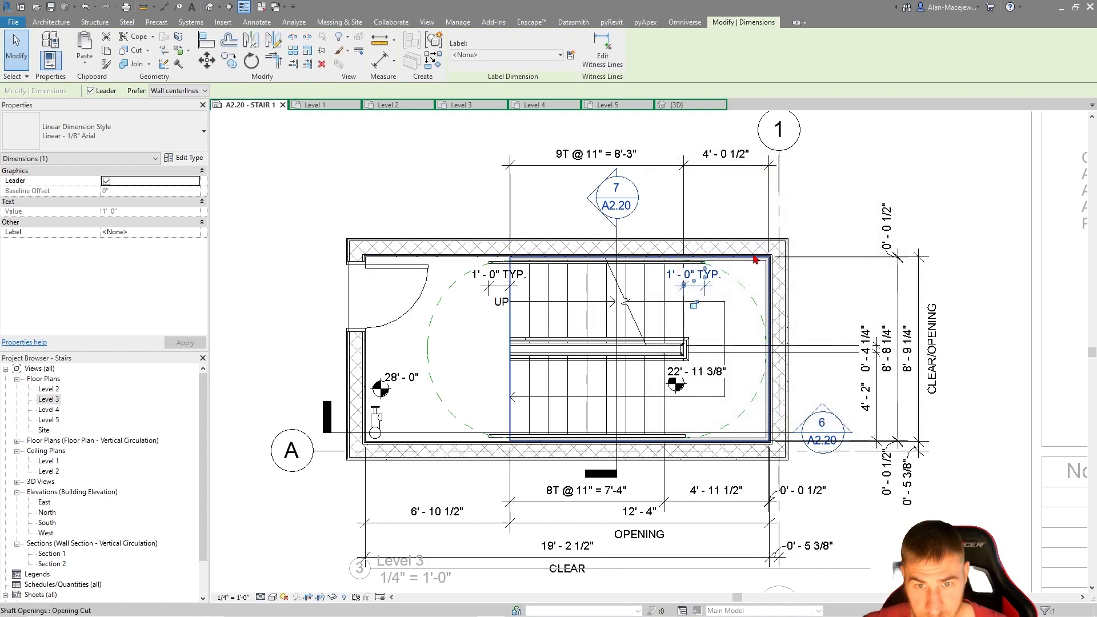
{"action": "scroll", "coordinate": [666, 255], "scroll_direction": "up", "scroll_amount": 3}
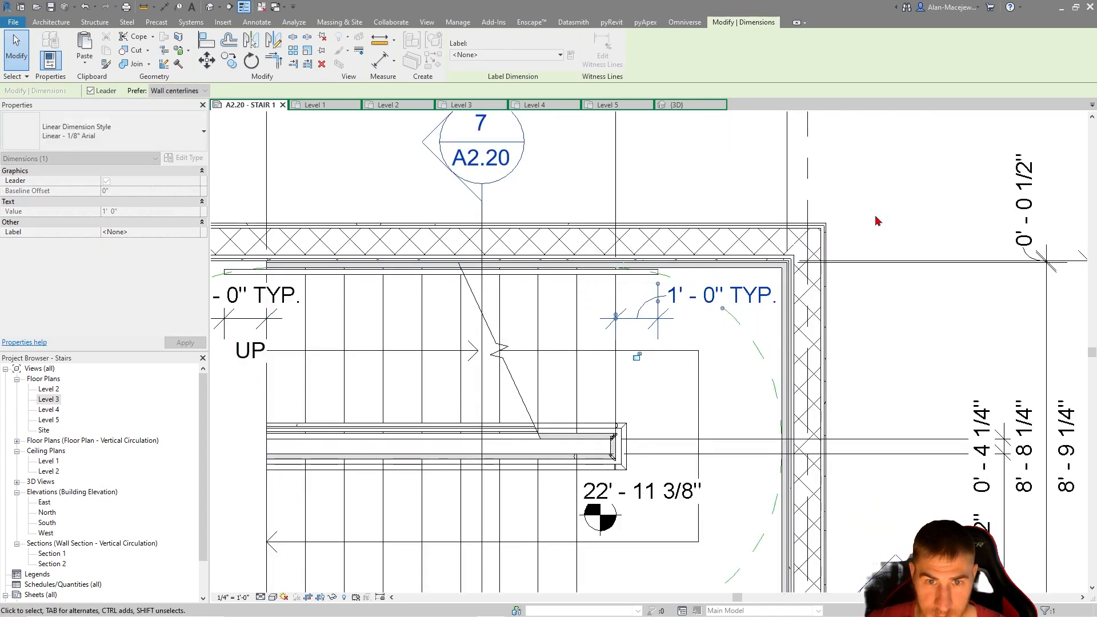
{"action": "scroll", "coordinate": [811, 371], "scroll_direction": "down", "scroll_amount": 3}
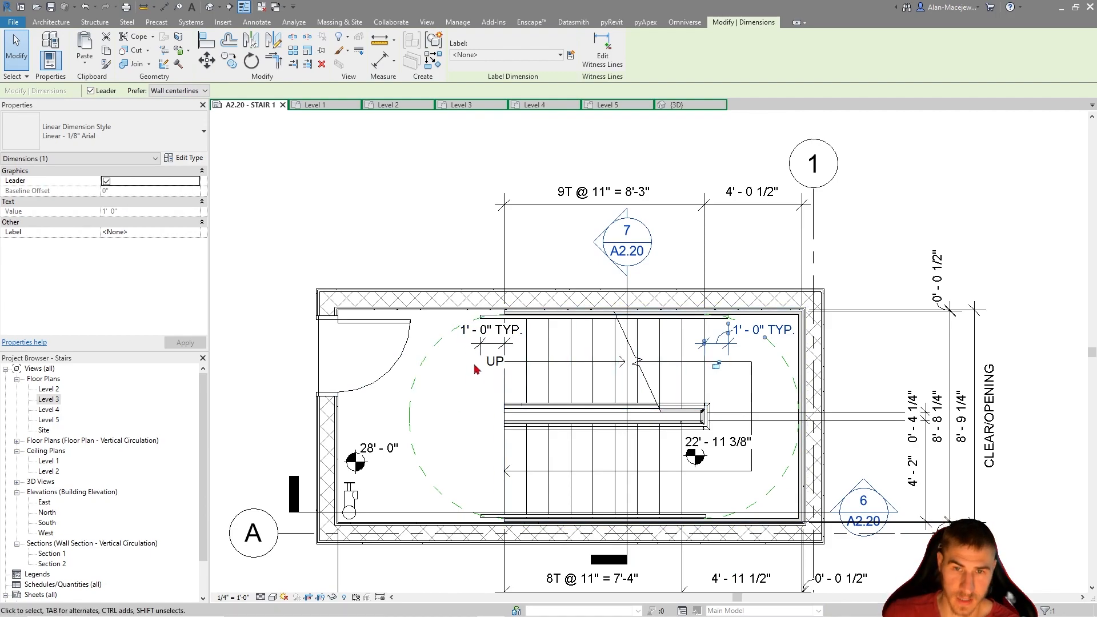
Deactivate the Level 3 plan view to return to editing the sheet
{"action": "scroll", "coordinate": [623, 399], "scroll_direction": "down", "scroll_amount": 3}
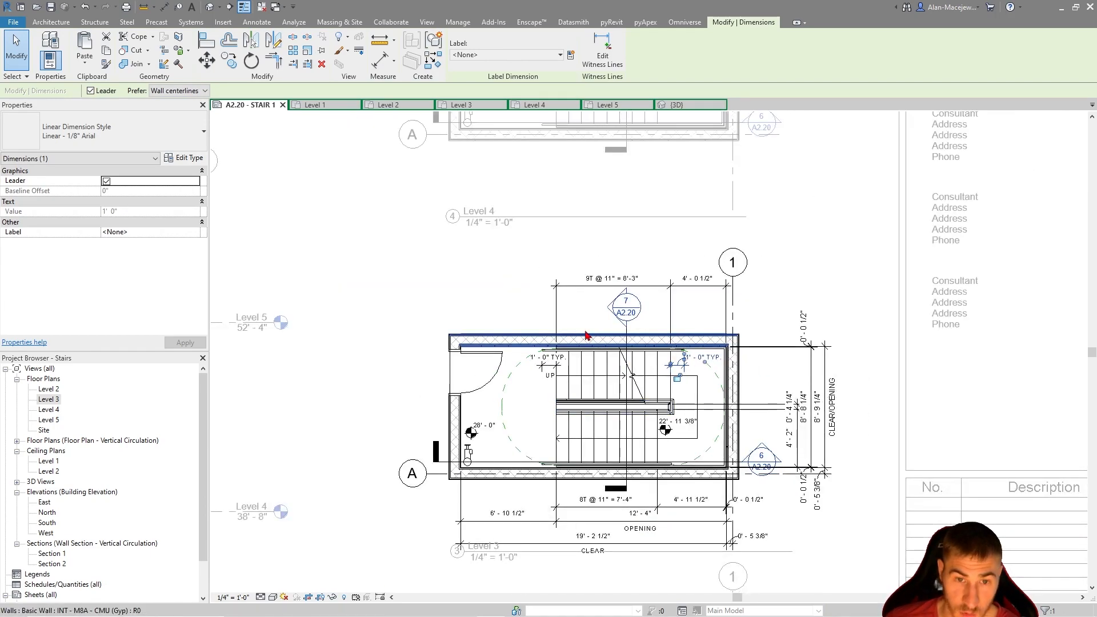
{"action": "scroll", "coordinate": [599, 411], "scroll_direction": "down", "scroll_amount": 1}
{"action": "scroll", "coordinate": [685, 344], "scroll_direction": "up", "scroll_amount": 2}
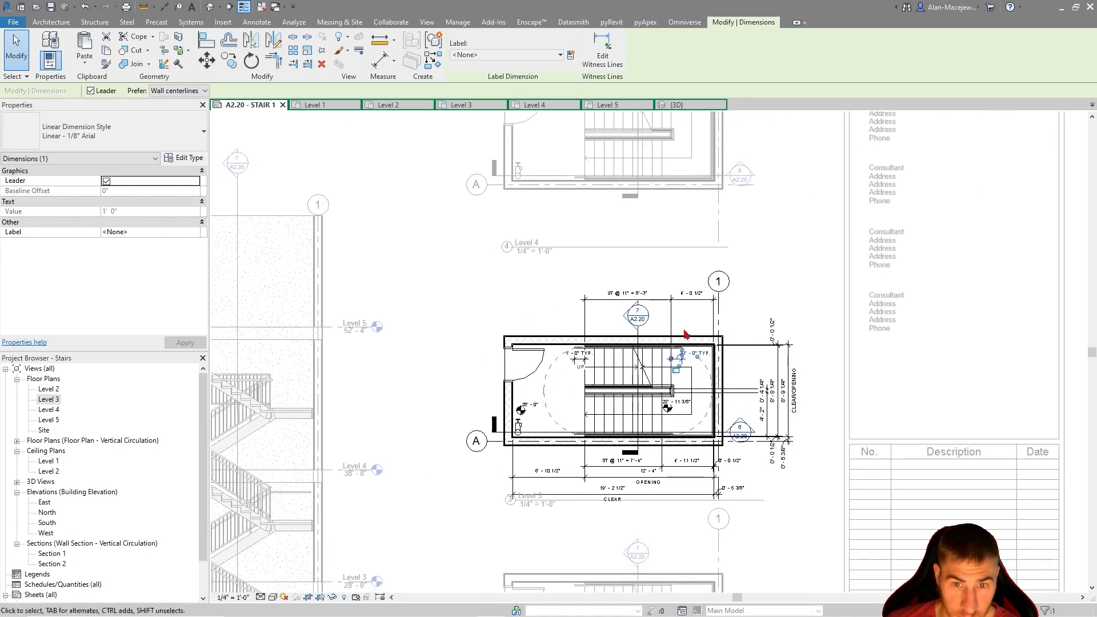
{"action": "scroll", "coordinate": [527, 330], "scroll_direction": "up", "scroll_amount": 1}
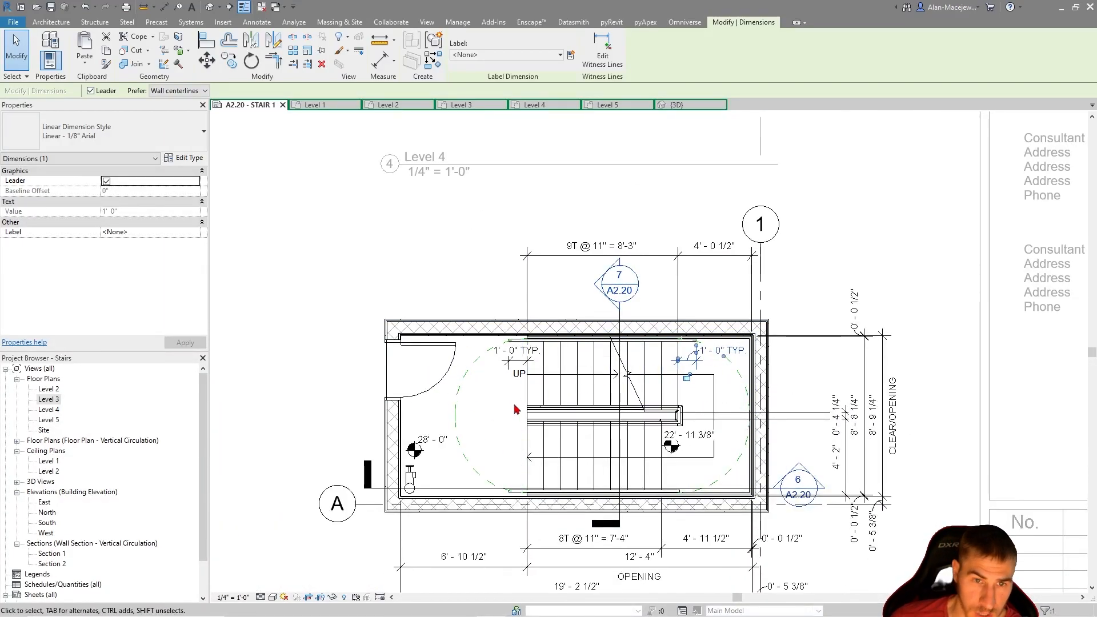
{"action": "scroll", "coordinate": [566, 473], "scroll_direction": "down", "scroll_amount": 5}
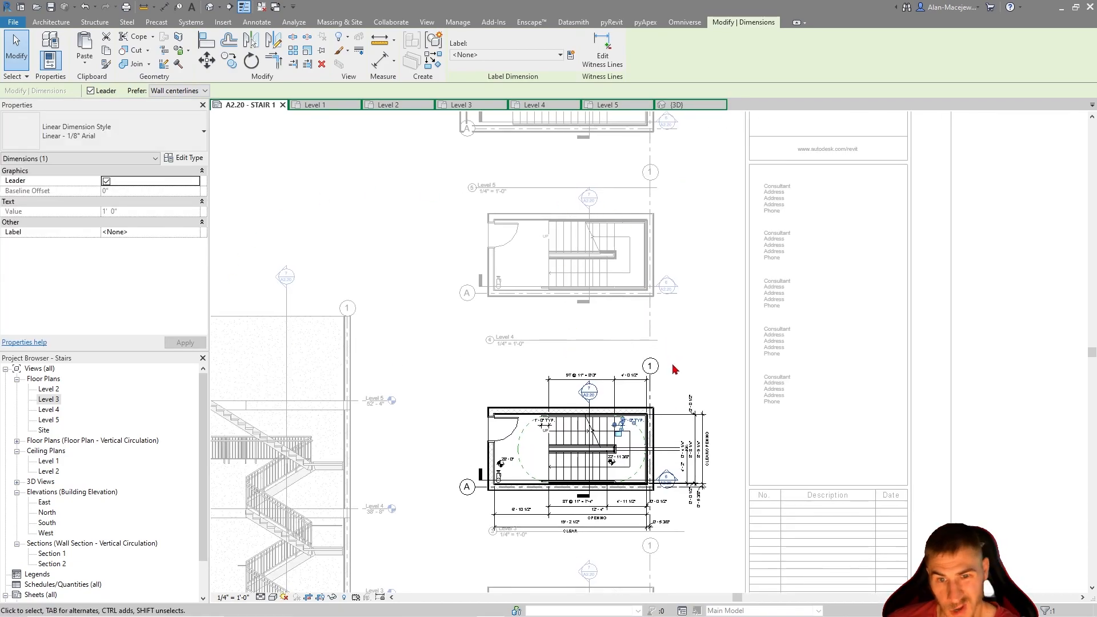
{"action": "double_click", "coordinate": [621, 310]}
Activate the Level 3 plan viewport on the sheet for editing
{"action": "middle_click_drag", "start_coordinate": [603, 418], "coordinate": [597, 352]}
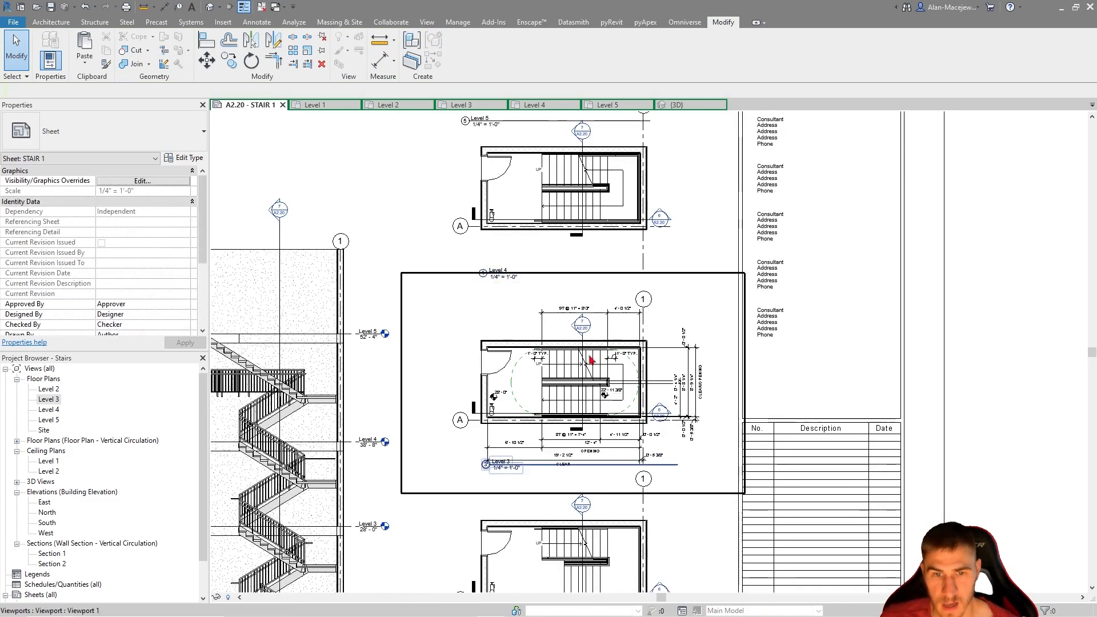
{"action": "middle_click_drag", "start_coordinate": [613, 295], "coordinate": [652, 250]}
{"action": "scroll", "coordinate": [637, 337], "scroll_direction": "up", "scroll_amount": 2}
{"action": "middle_click_drag", "start_coordinate": [635, 335], "coordinate": [680, 477]}
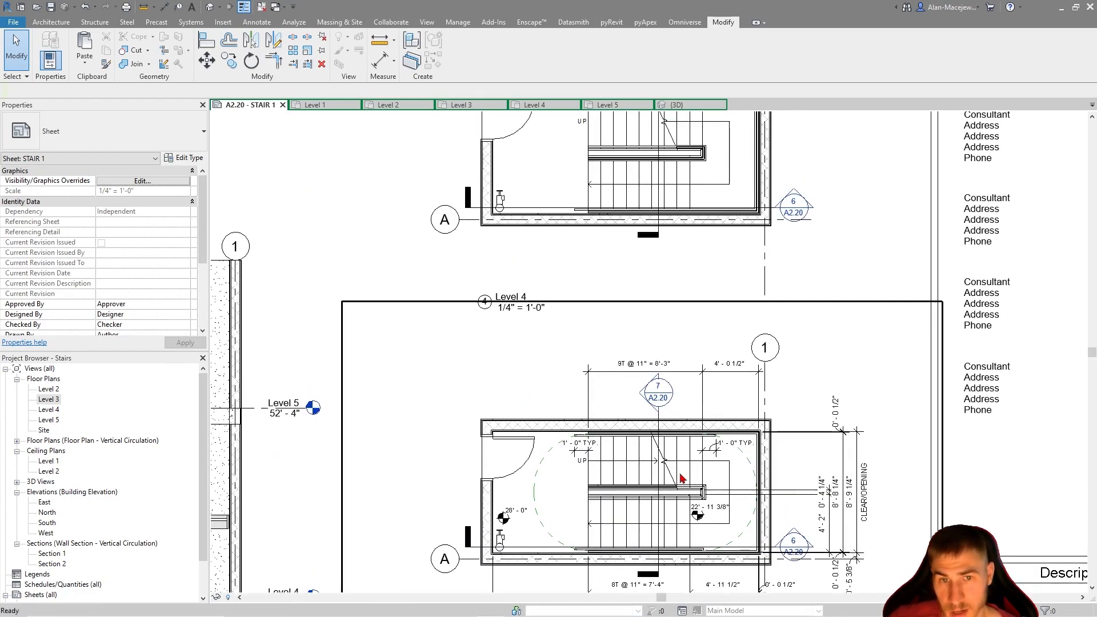
{"action": "scroll", "coordinate": [647, 419], "scroll_direction": "down", "scroll_amount": 1}
{"action": "middle_click_drag", "start_coordinate": [681, 225], "coordinate": [679, 273]}
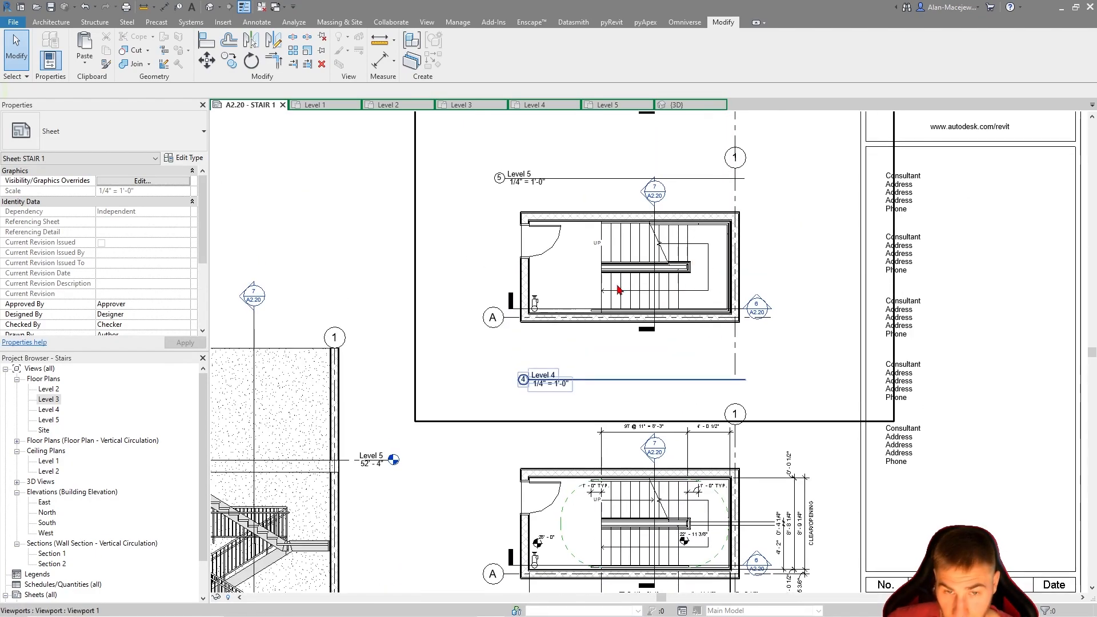
{"action": "middle_click_drag", "start_coordinate": [632, 357], "coordinate": [623, 193]}
{"action": "left_click", "coordinate": [754, 342]}
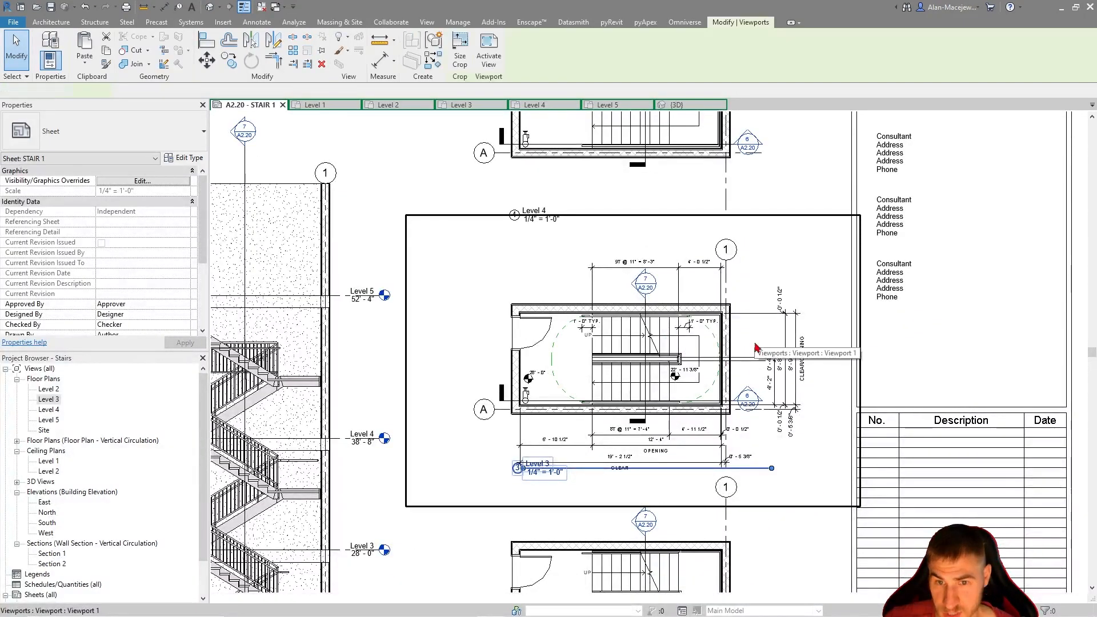
{"action": "double_click", "coordinate": [754, 343]}
Copy the clearance arcs, spot elevations, and overall clear and opening dimensions from the Level 3 plan to the clipboard
{"action": "scroll", "coordinate": [719, 395], "scroll_direction": "up", "scroll_amount": 2}
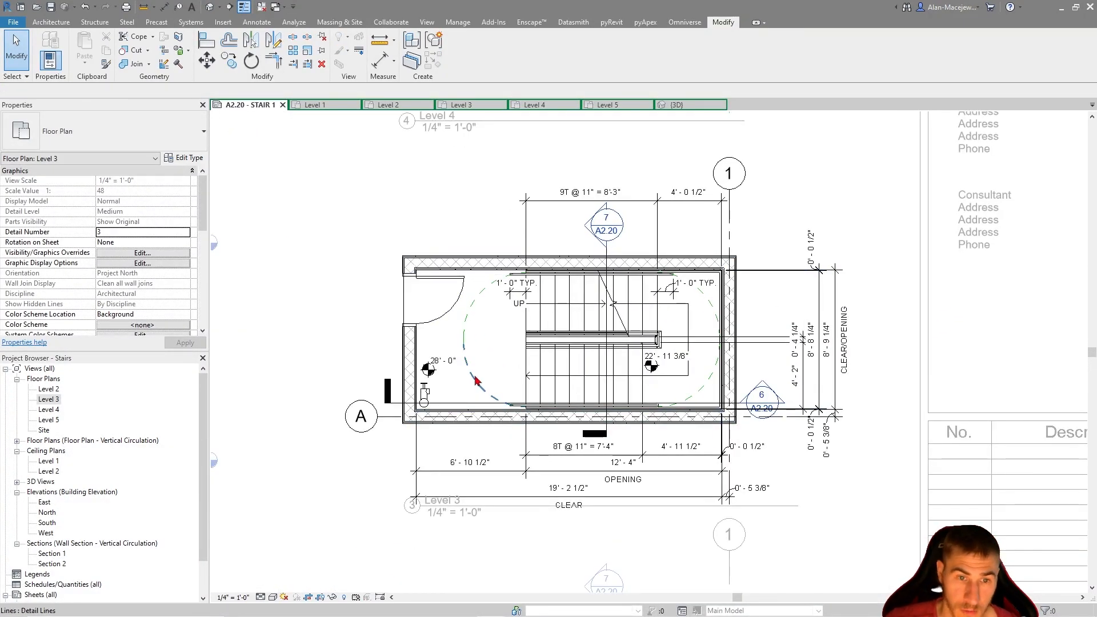
{"action": "left_click", "coordinate": [467, 335]}
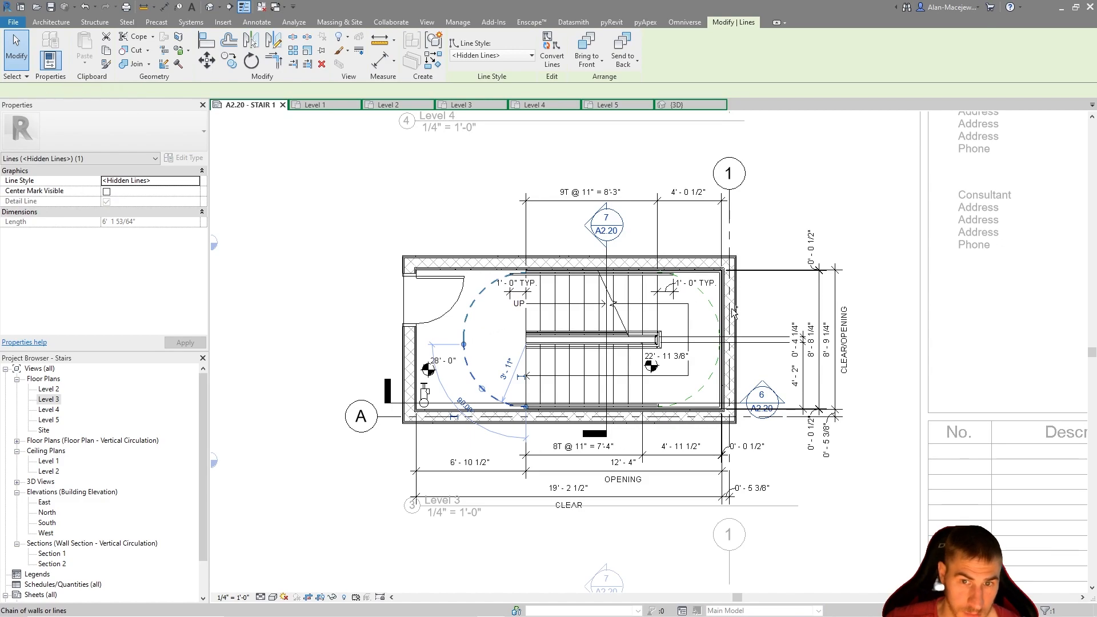
{"action": "left_click", "coordinate": [714, 316]}
{"action": "left_click", "coordinate": [707, 380], "text": "ctrl"}
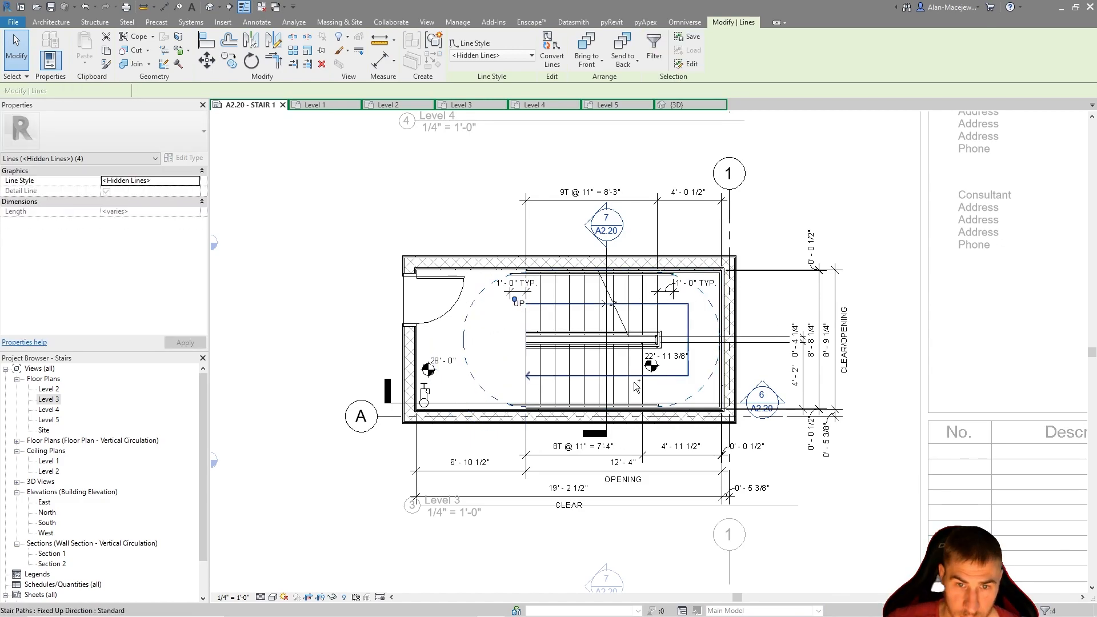
{"action": "left_click", "coordinate": [573, 497], "text": "ctrl"}
{"action": "left_click", "coordinate": [850, 400], "text": "ctrl"}
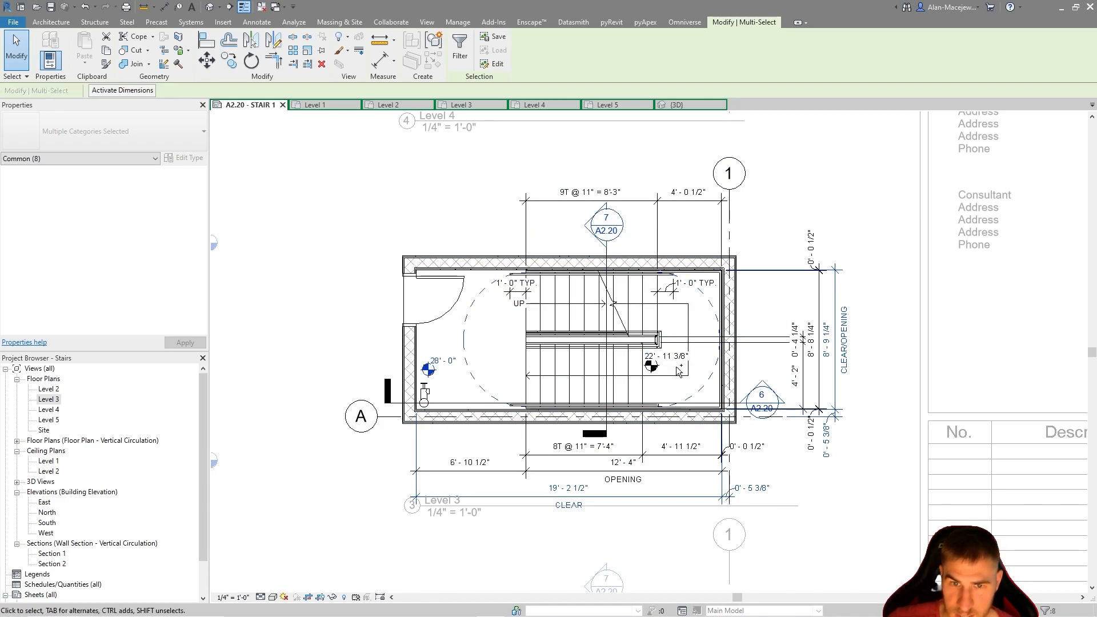
{"action": "left_click", "coordinate": [659, 422], "text": "ctrl"}
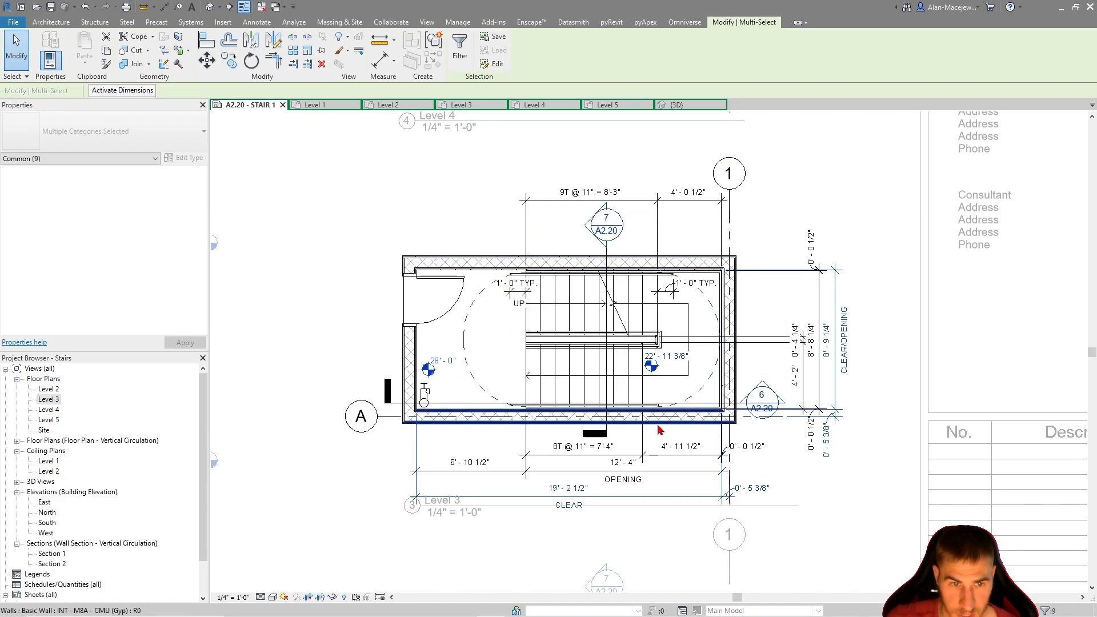
{"action": "scroll", "coordinate": [660, 428], "scroll_direction": "down", "scroll_amount": 4}
{"action": "key", "text": "Escape"}
Activate the Level 4 plan viewport and paste the copied annotations aligned to the current view
{"action": "scroll", "coordinate": [596, 321], "scroll_direction": "up", "scroll_amount": 4}
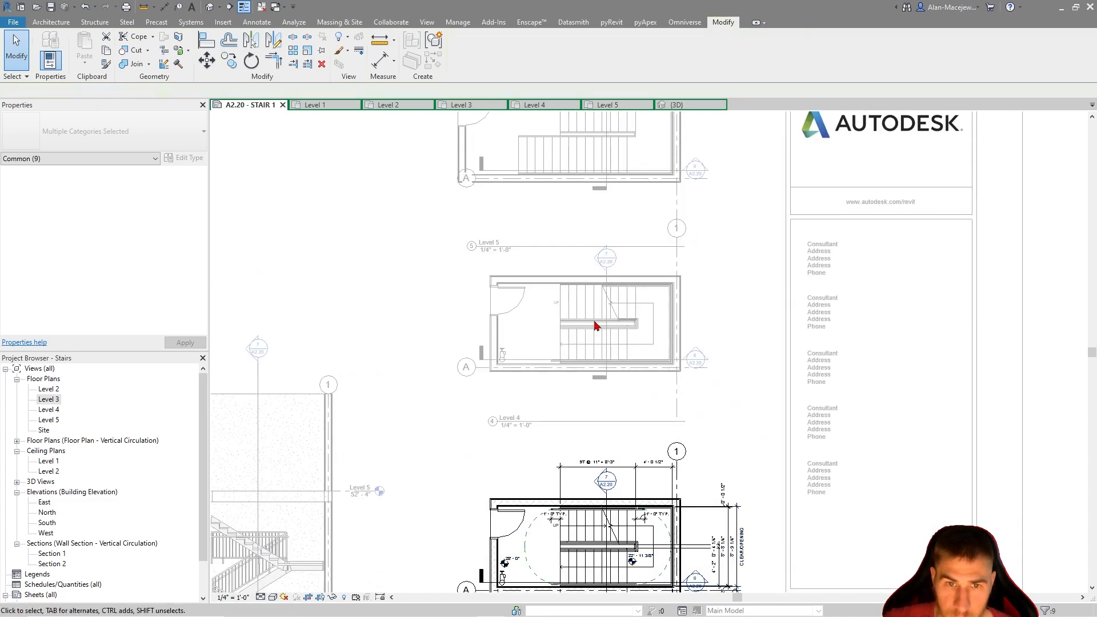
{"action": "scroll", "coordinate": [548, 331], "scroll_direction": "up", "scroll_amount": 2}
{"action": "double_click", "coordinate": [481, 266]}
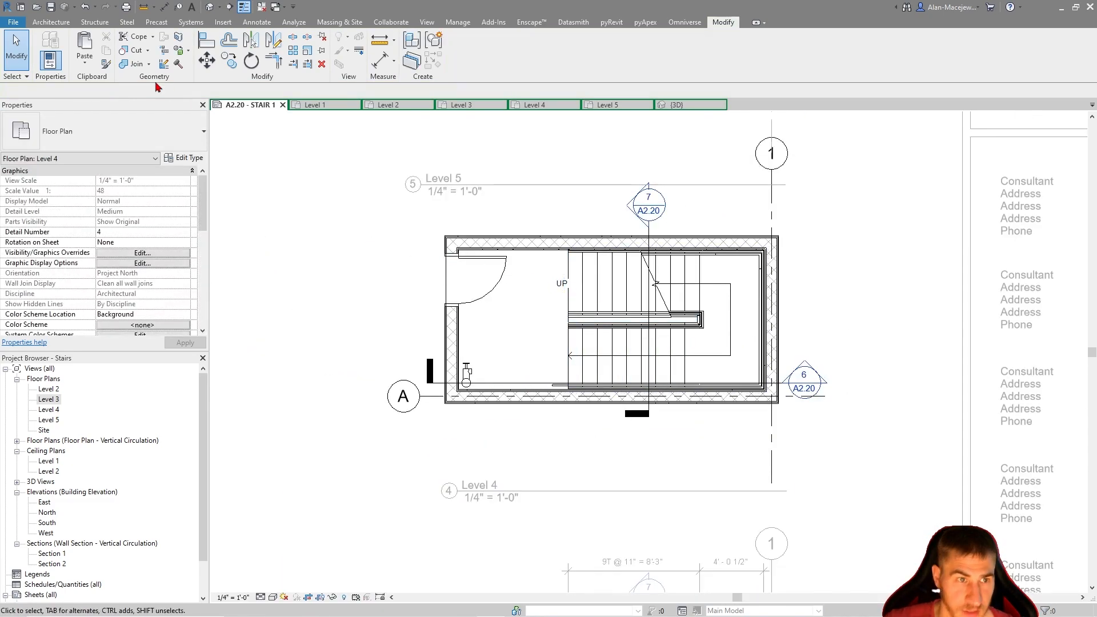
{"action": "left_click", "coordinate": [86, 63]}
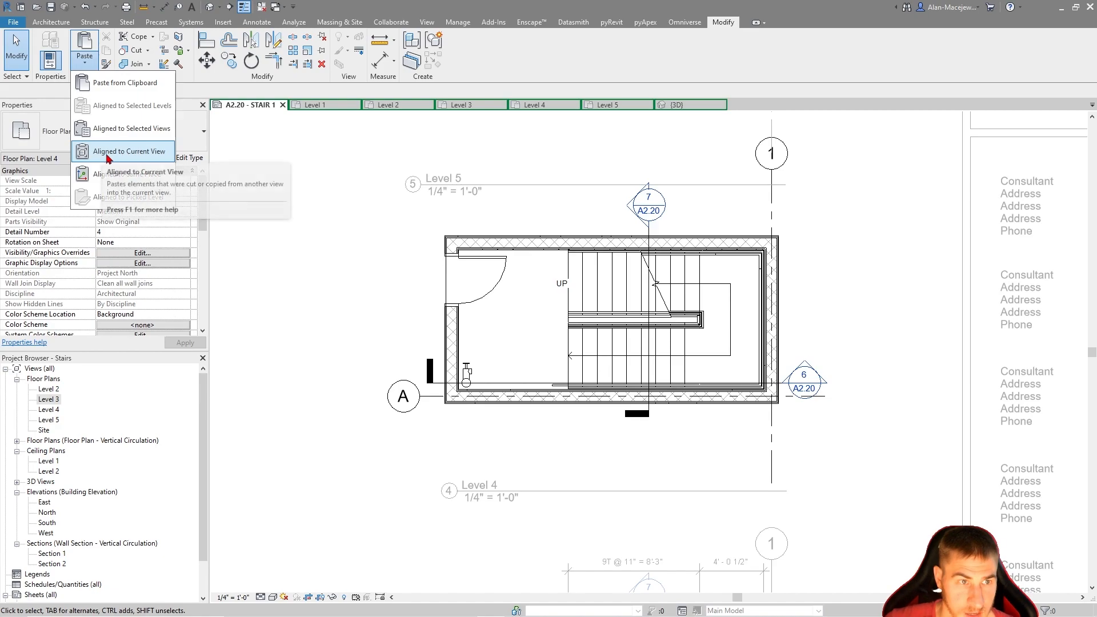
{"action": "left_click", "coordinate": [127, 157]}
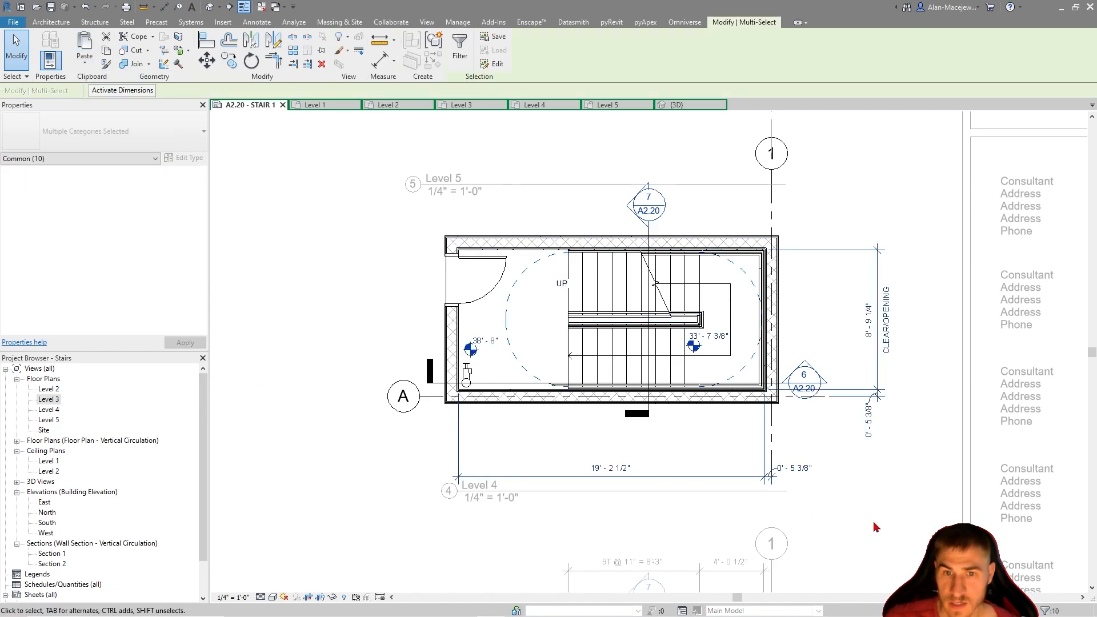
Delete the two clearance arcs on the intermediate landing side of the Level 4 plan
{"action": "key", "text": "Escape"}
{"action": "scroll", "coordinate": [496, 353], "scroll_direction": "up", "scroll_amount": 2}
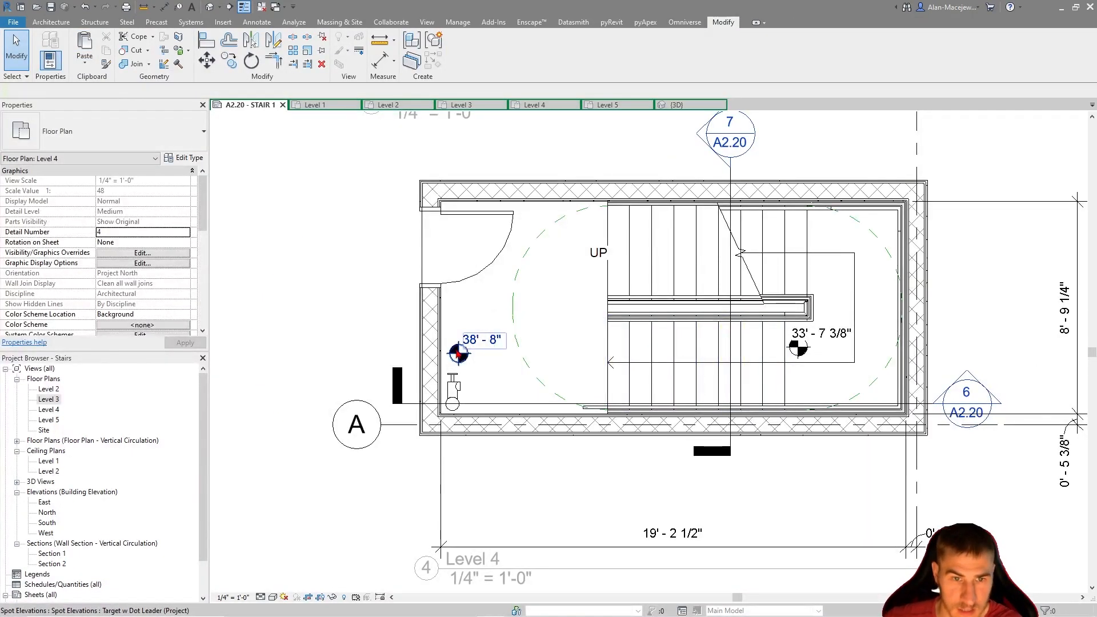
{"action": "scroll", "coordinate": [460, 343], "scroll_direction": "down", "scroll_amount": 1}
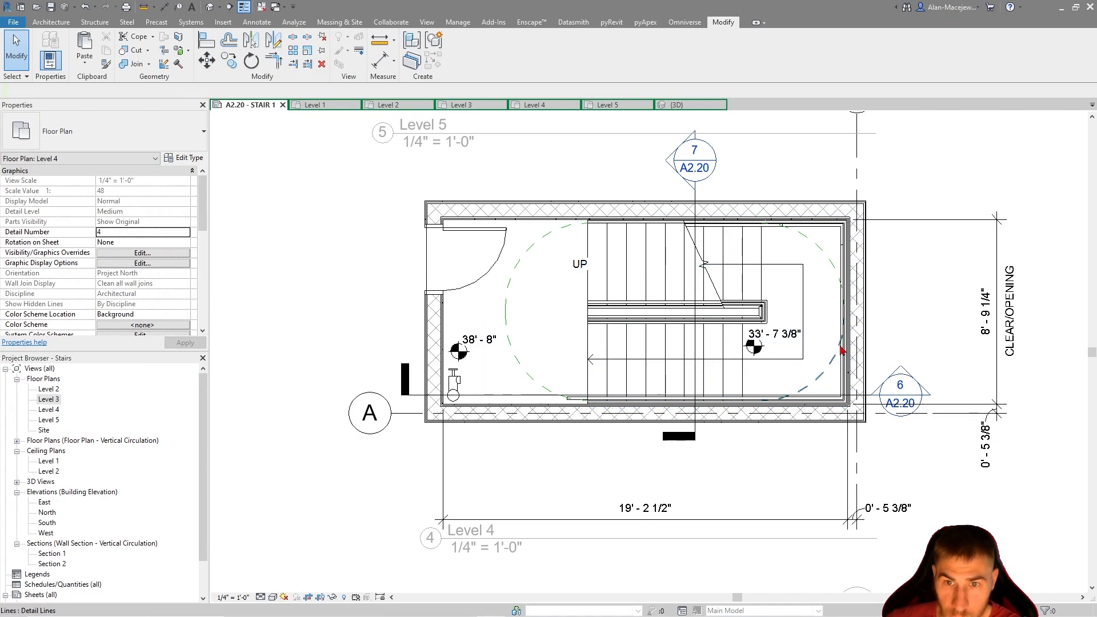
{"action": "scroll", "coordinate": [843, 358], "scroll_direction": "up", "scroll_amount": 1}
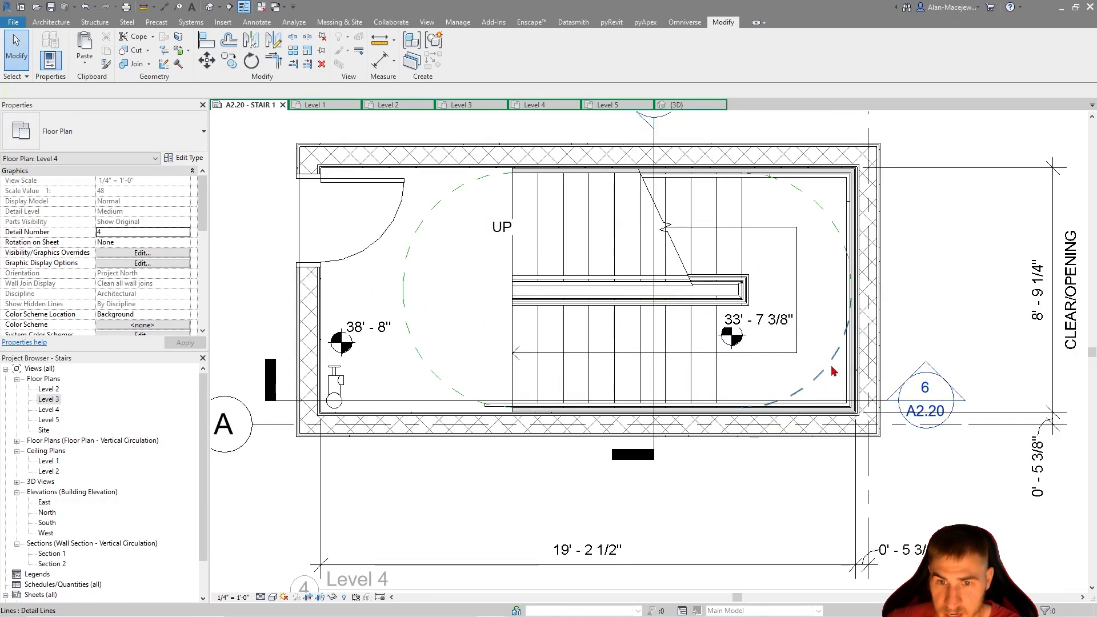
{"action": "left_click", "coordinate": [832, 332]}
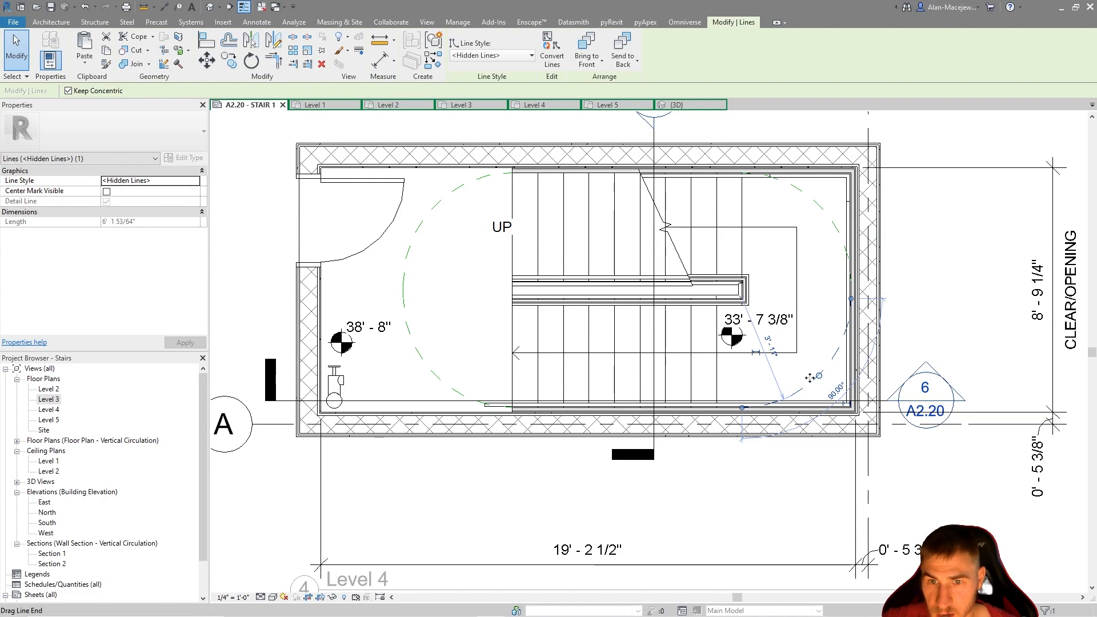
{"action": "scroll", "coordinate": [846, 324], "scroll_direction": "up", "scroll_amount": 2}
{"action": "scroll", "coordinate": [847, 339], "scroll_direction": "down", "scroll_amount": 3}
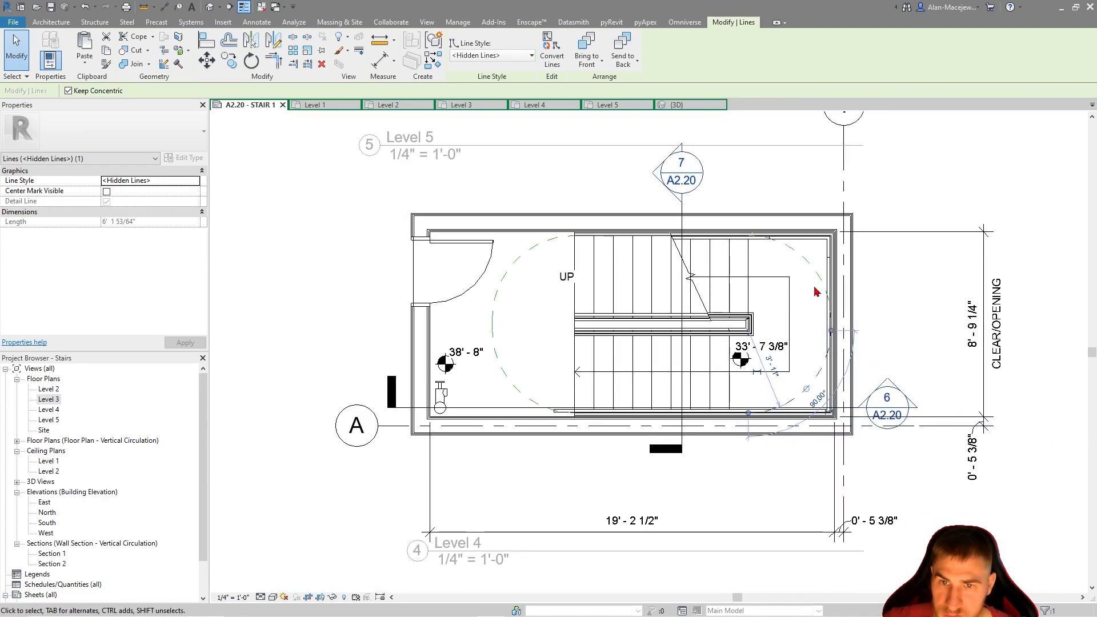
{"action": "key", "text": "Delete"}
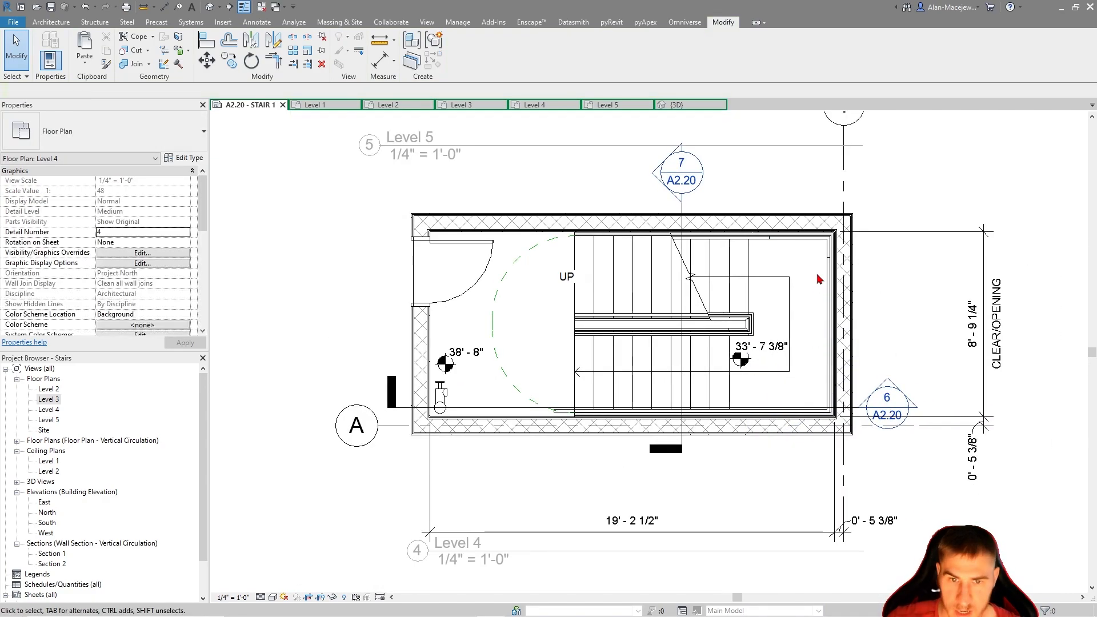
Leave the Level 4 plan, activate the Section 1 view and delete the topmost guardrail between Levels 4 and 5
{"action": "scroll", "coordinate": [685, 287], "scroll_direction": "down", "scroll_amount": 1}
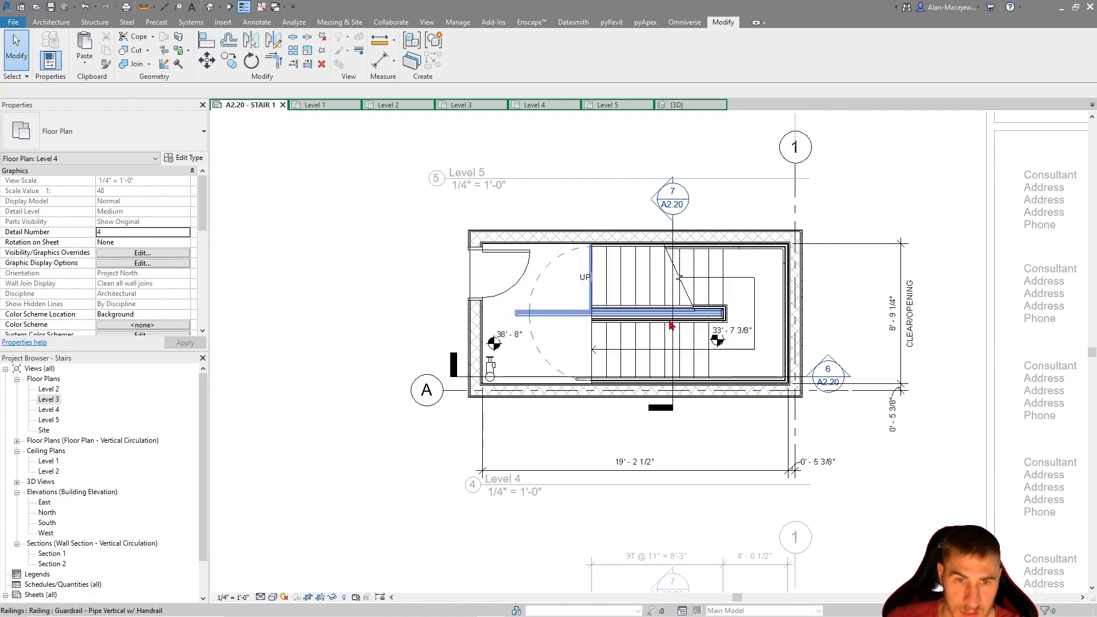
{"action": "scroll", "coordinate": [571, 282], "scroll_direction": "down", "scroll_amount": 1}
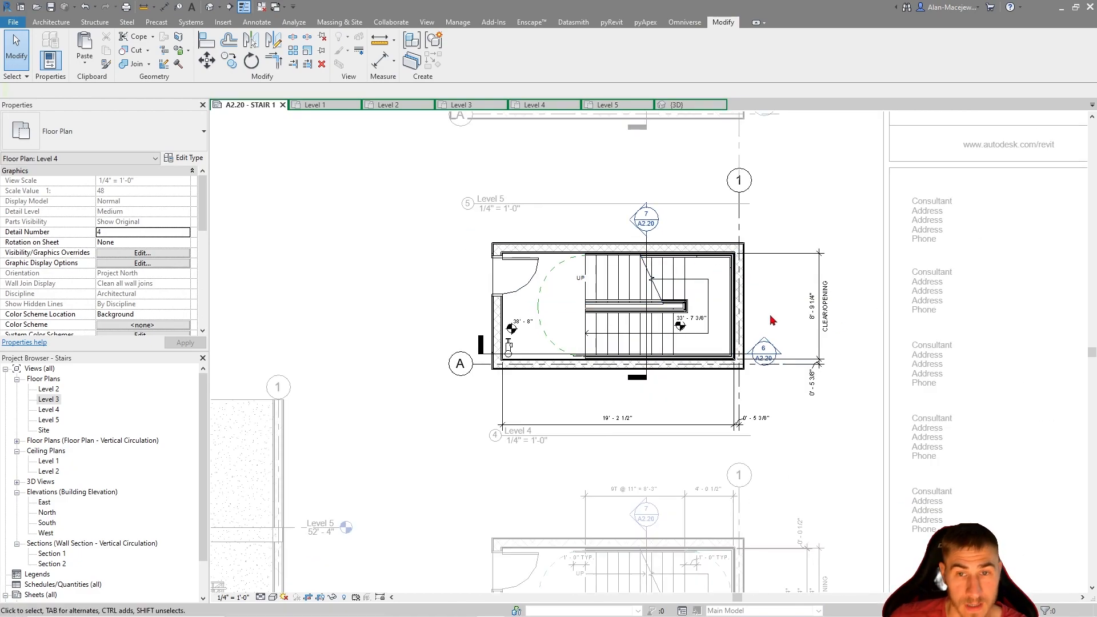
{"action": "scroll", "coordinate": [768, 310], "scroll_direction": "down", "scroll_amount": 3}
{"action": "middle_click_drag", "start_coordinate": [649, 409], "coordinate": [798, 191]}
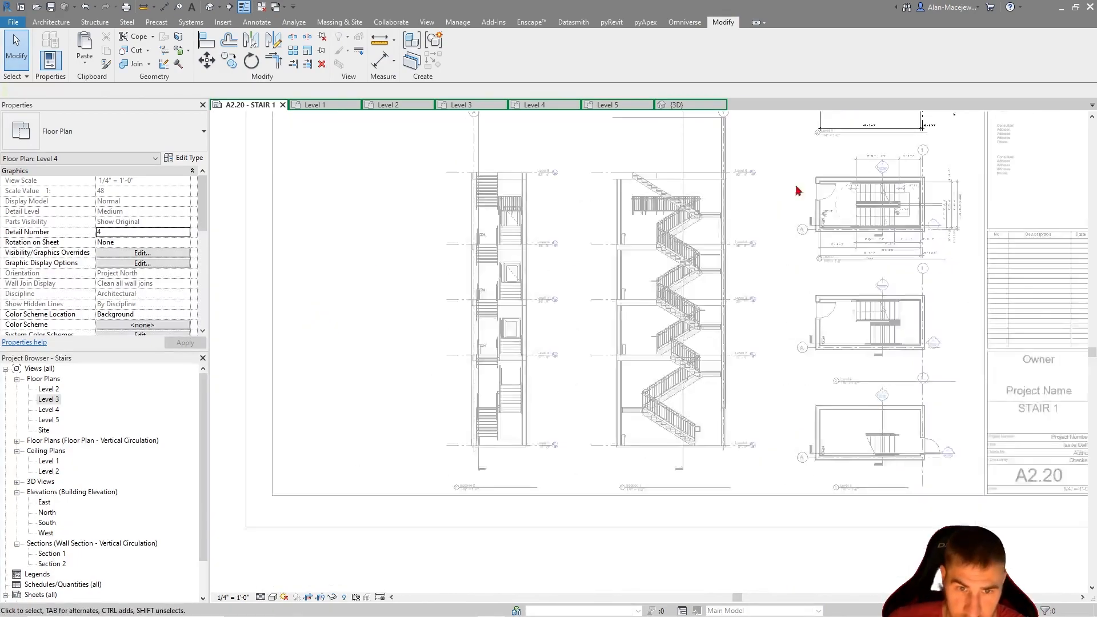
{"action": "double_click", "coordinate": [688, 305]}
{"action": "scroll", "coordinate": [652, 195], "scroll_direction": "up", "scroll_amount": 2}
{"action": "double_click", "coordinate": [638, 228]}
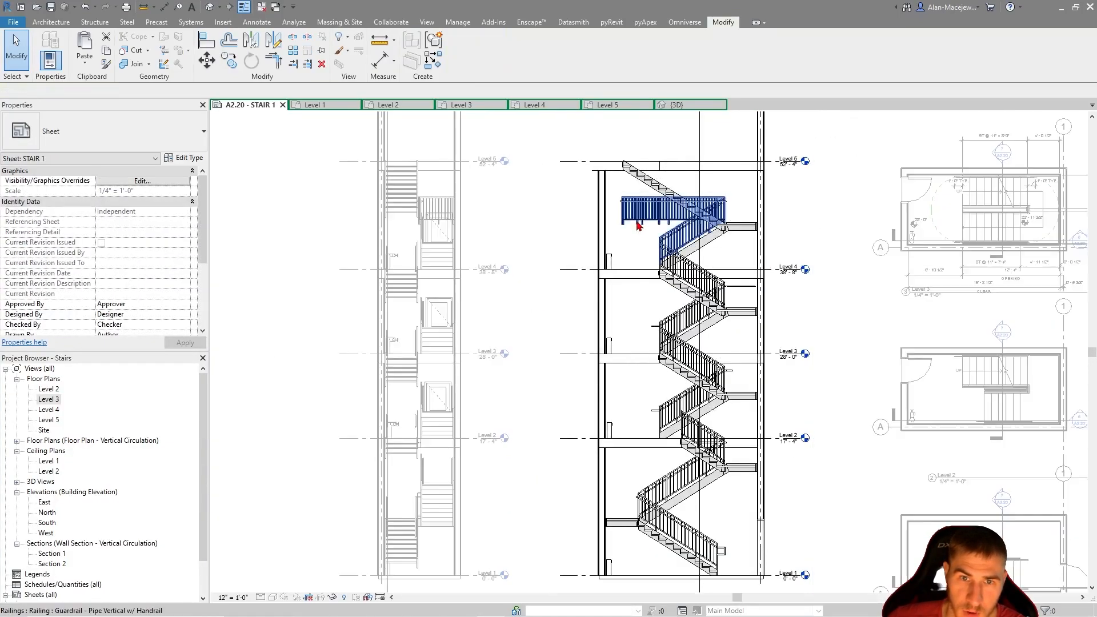
{"action": "left_click", "coordinate": [652, 204]}
{"action": "key", "text": "Delete"}
Extend the level lines in Section 1 so their heads sit farther out from the stair shaft wall
{"action": "scroll", "coordinate": [423, 209], "scroll_direction": "down", "scroll_amount": 2}
{"action": "middle_click_drag", "start_coordinate": [424, 209], "coordinate": [479, 195]}
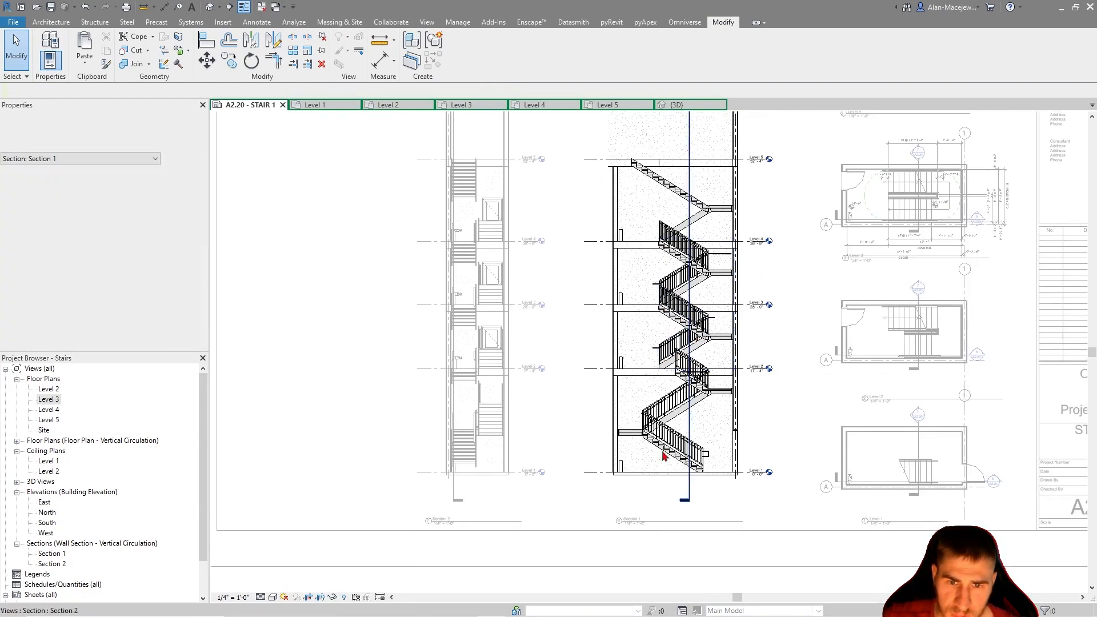
{"action": "scroll", "coordinate": [702, 452], "scroll_direction": "up", "scroll_amount": 2}
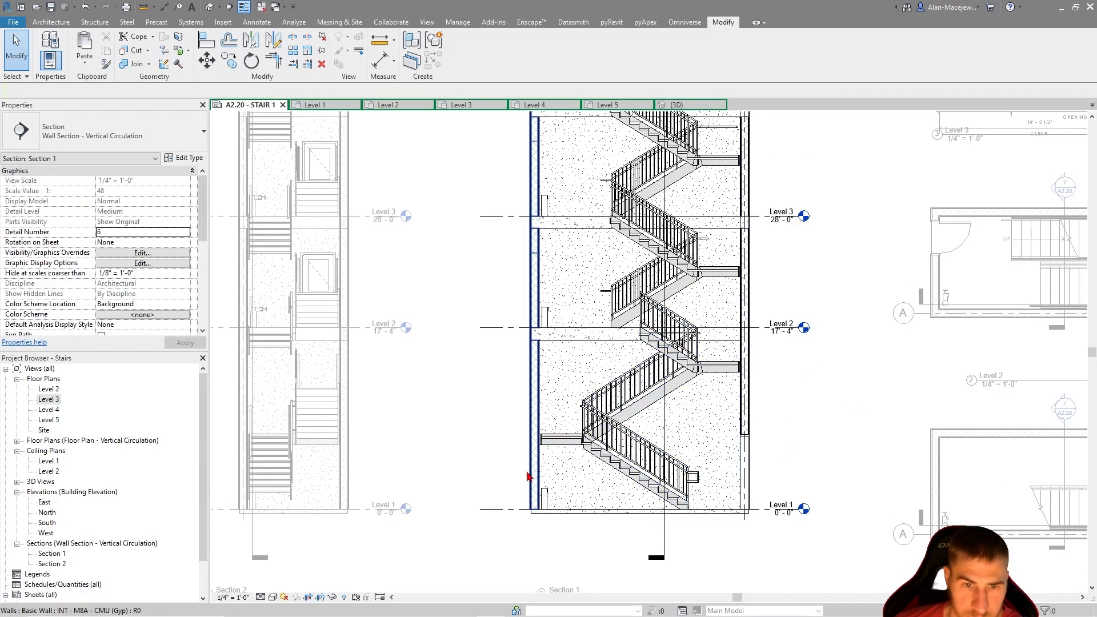
{"action": "scroll", "coordinate": [527, 477], "scroll_direction": "up", "scroll_amount": 1}
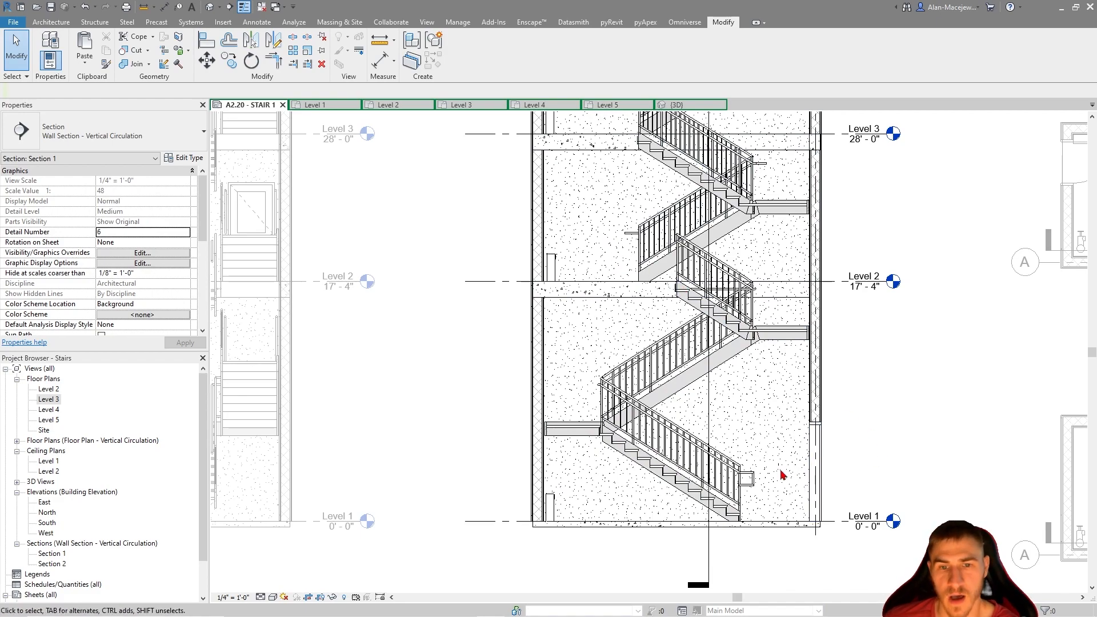
{"action": "scroll", "coordinate": [771, 478], "scroll_direction": "up", "scroll_amount": 1}
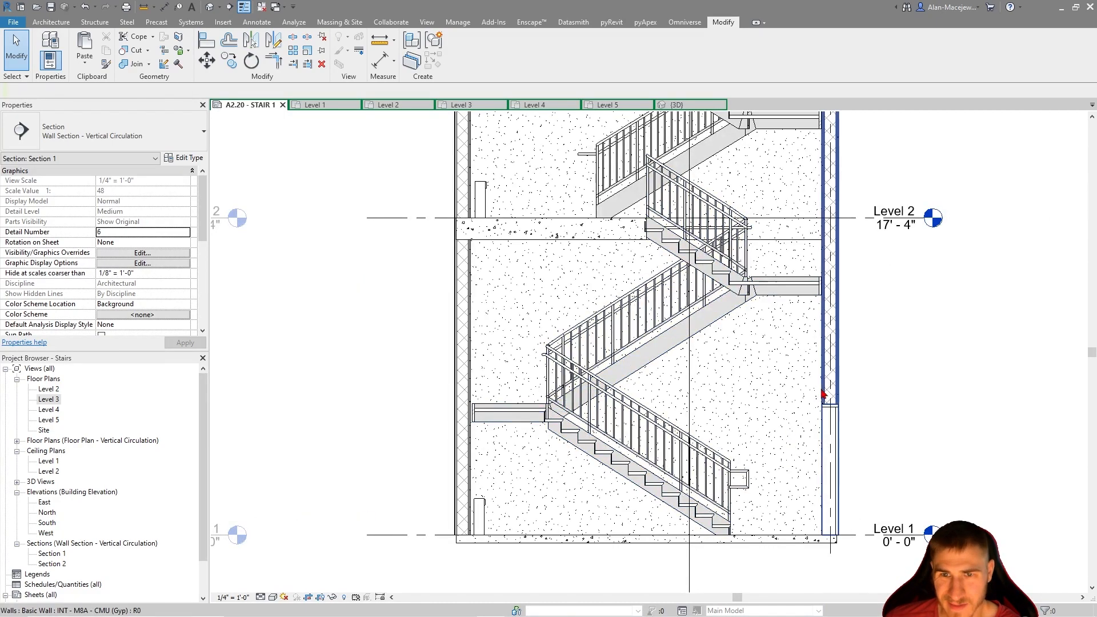
{"action": "scroll", "coordinate": [847, 447], "scroll_direction": "down", "scroll_amount": 3}
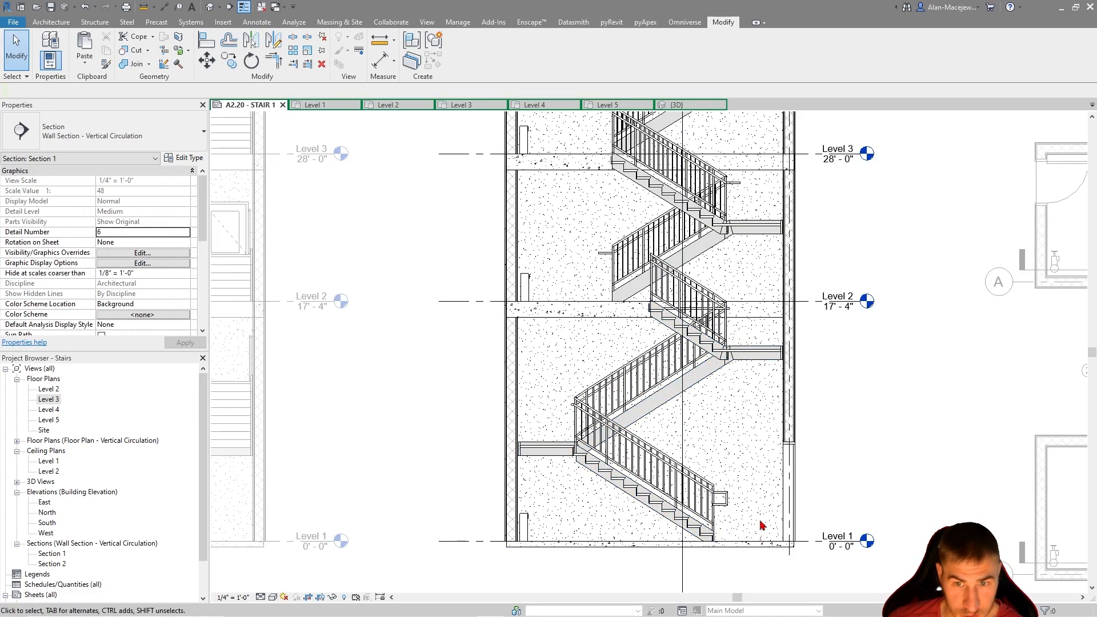
{"action": "middle_click_drag", "start_coordinate": [706, 471], "coordinate": [726, 458]}
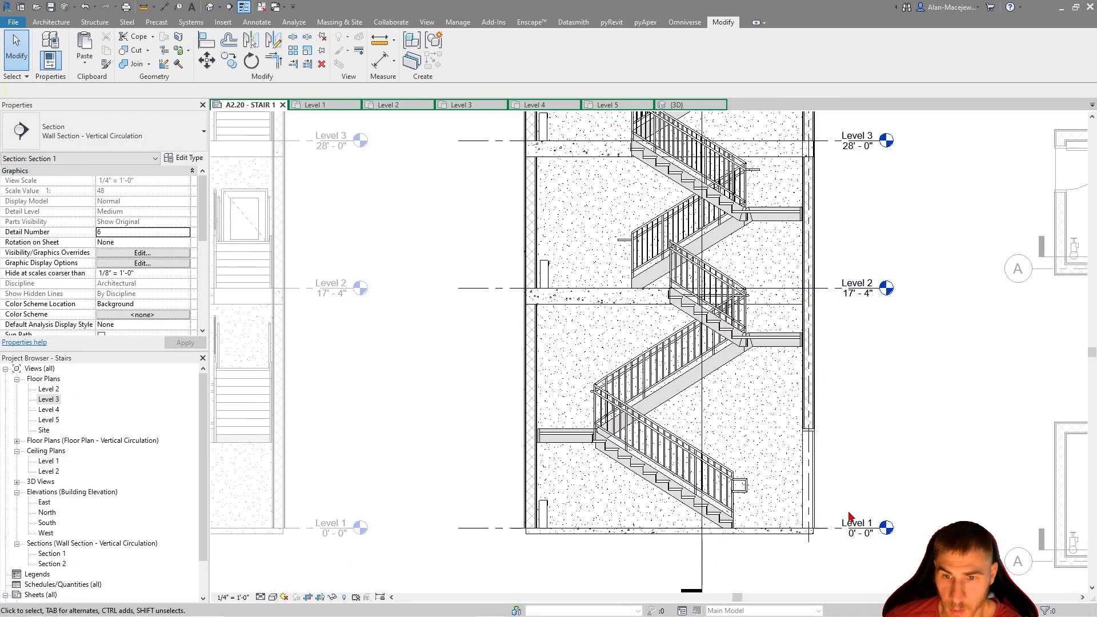
{"action": "left_click", "coordinate": [881, 532]}
{"action": "left_click_drag", "start_coordinate": [917, 503], "coordinate": [926, 497]}
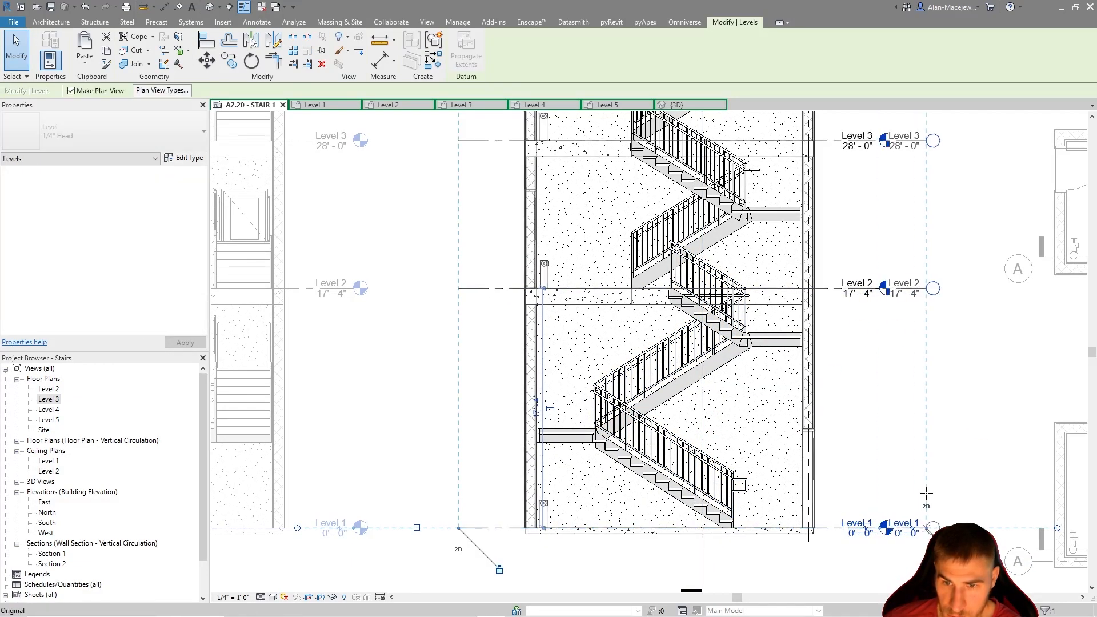
{"action": "left_click", "coordinate": [918, 369]}
{"action": "middle_click_drag", "start_coordinate": [866, 500], "coordinate": [844, 539]}
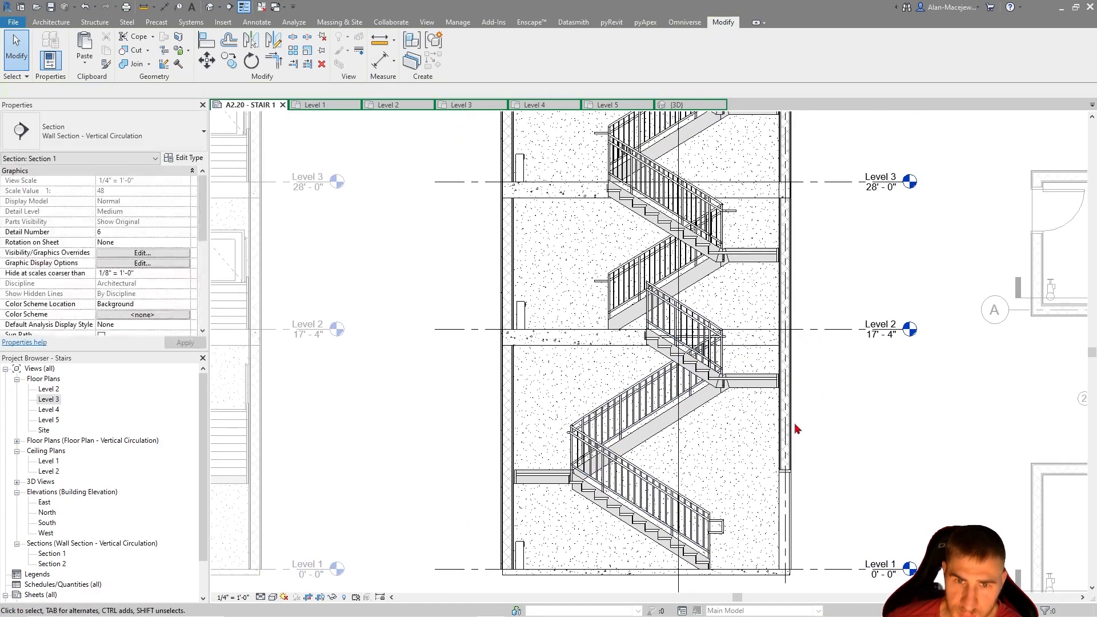
{"action": "middle_click_drag", "start_coordinate": [721, 529], "coordinate": [722, 489]}
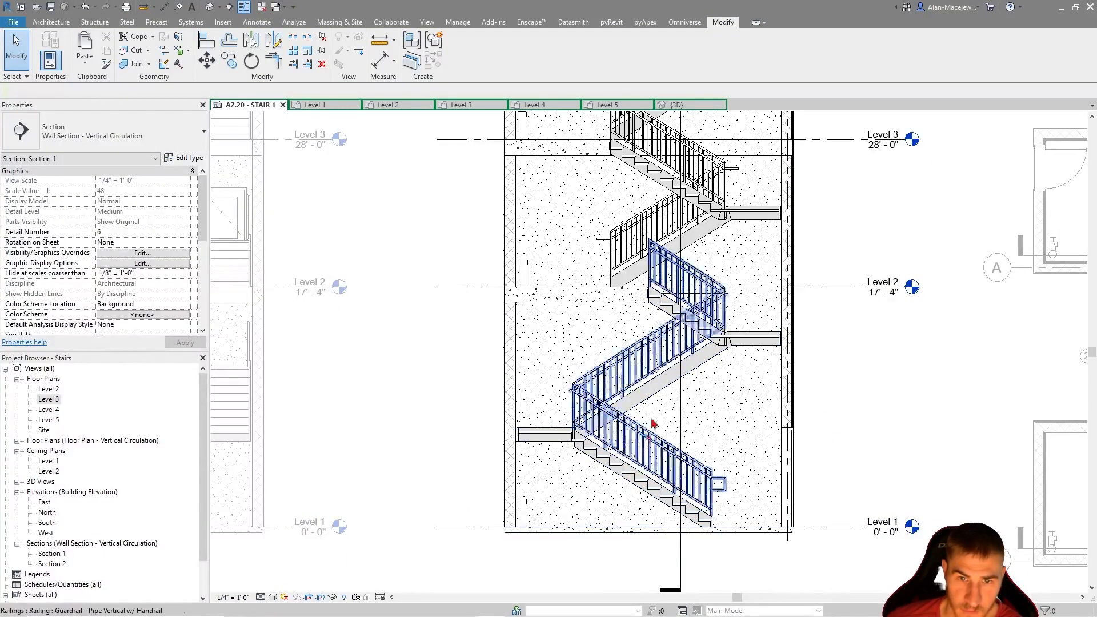
{"action": "mouse_move", "coordinate": [527, 169]}
{"action": "middle_mouse_down"}
{"action": "mouse_move", "coordinate": [524, 259]}
{"action": "mouse_move", "coordinate": [483, 186]}
{"action": "middle_mouse_up"}
{"action": "left_click", "coordinate": [257, 22]}
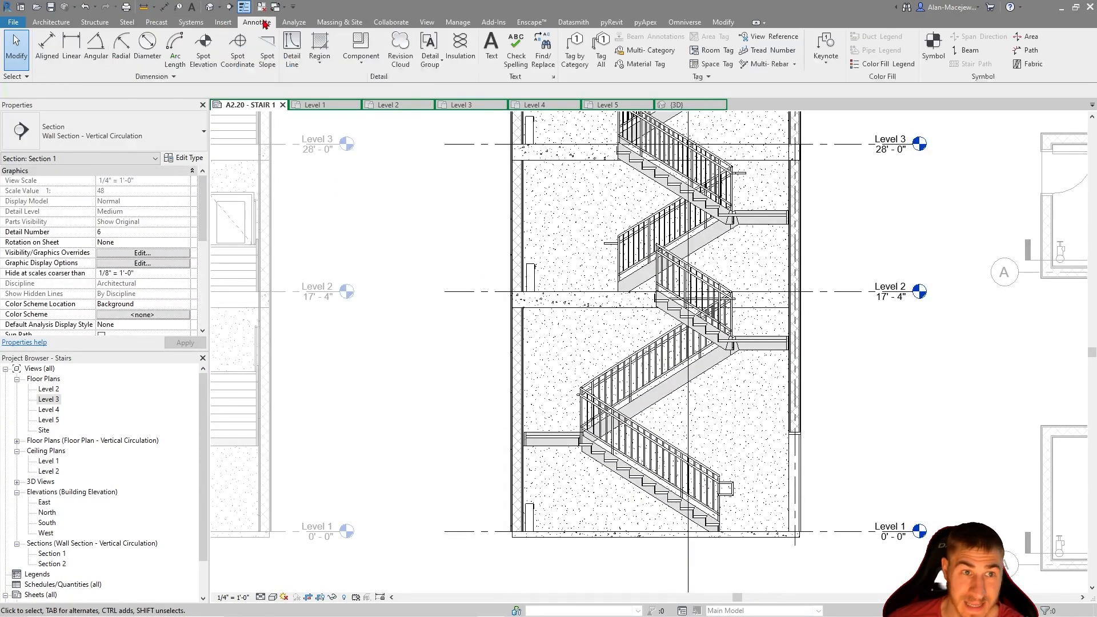
{"action": "left_click", "coordinate": [204, 49]}
{"action": "scroll", "coordinate": [543, 437], "scroll_direction": "up", "scroll_amount": 3}
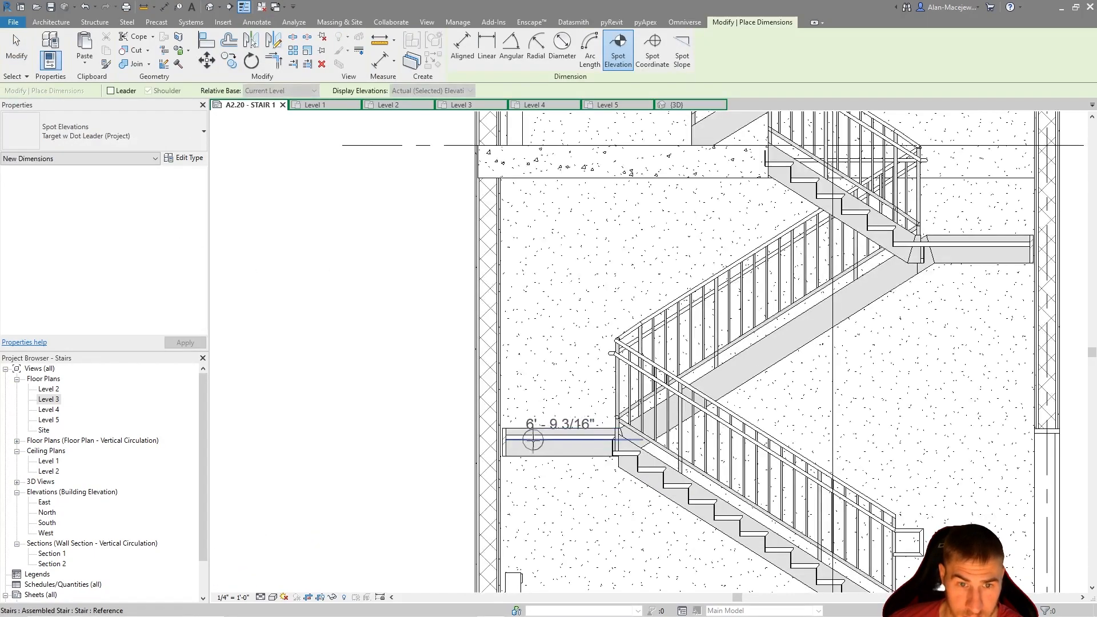
{"action": "scroll", "coordinate": [542, 436], "scroll_direction": "down", "scroll_amount": 4}
{"action": "scroll", "coordinate": [681, 393], "scroll_direction": "up", "scroll_amount": 1}
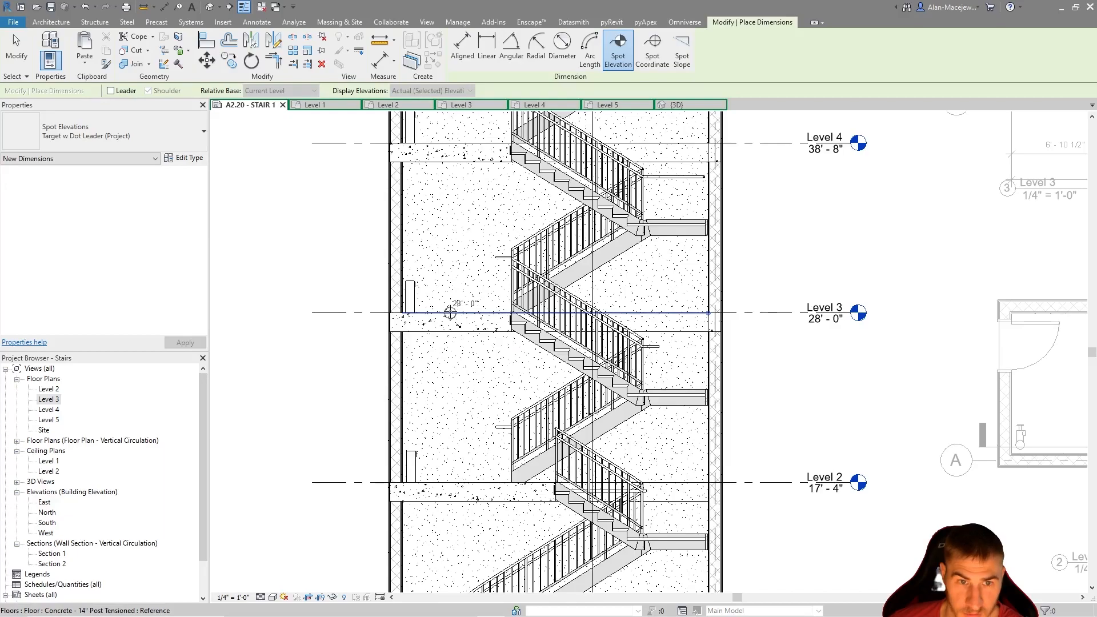
{"action": "middle_click_drag", "start_coordinate": [803, 386], "coordinate": [338, 298]}
{"action": "middle_click_drag", "start_coordinate": [617, 461], "coordinate": [706, 157]}
{"action": "middle_click_drag", "start_coordinate": [705, 195], "coordinate": [730, 461]}
{"action": "mouse_move", "coordinate": [619, 355]}
{"action": "middle_mouse_down"}
{"action": "mouse_move", "coordinate": [852, 296]}
{"action": "mouse_move", "coordinate": [937, 251]}
{"action": "middle_mouse_up"}
{"action": "middle_click_drag", "start_coordinate": [598, 410], "coordinate": [707, 260]}
{"action": "key", "text": "Escape"}
Add an aligned dimension string in Section 1 from Level 1 through both intermediate landings to Level 2, placed beside the outer shaft wall
{"action": "middle_click_drag", "start_coordinate": [773, 395], "coordinate": [677, 238]}
{"action": "middle_click_drag", "start_coordinate": [503, 281], "coordinate": [514, 276]}
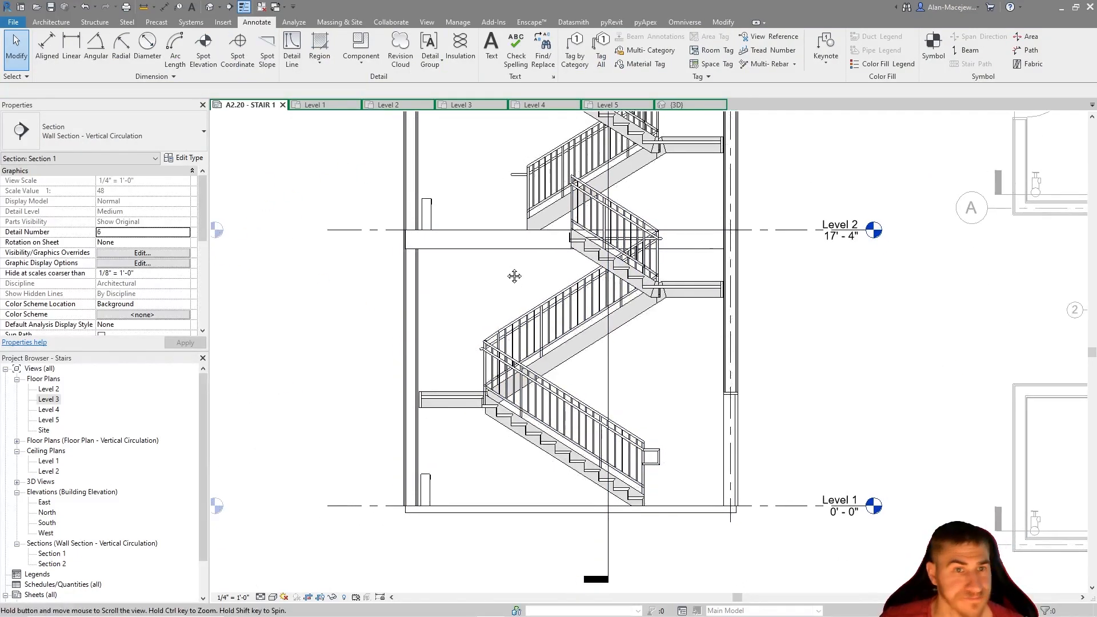
{"action": "key", "text": "d"}
{"action": "key", "text": "i"}
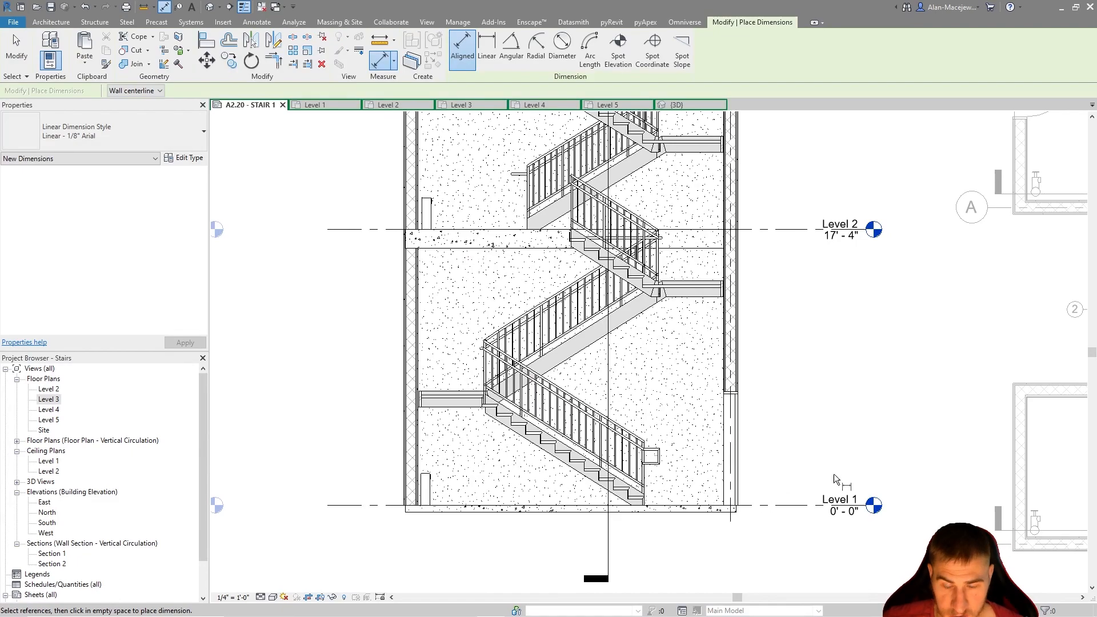
{"action": "left_click", "coordinate": [787, 505]}
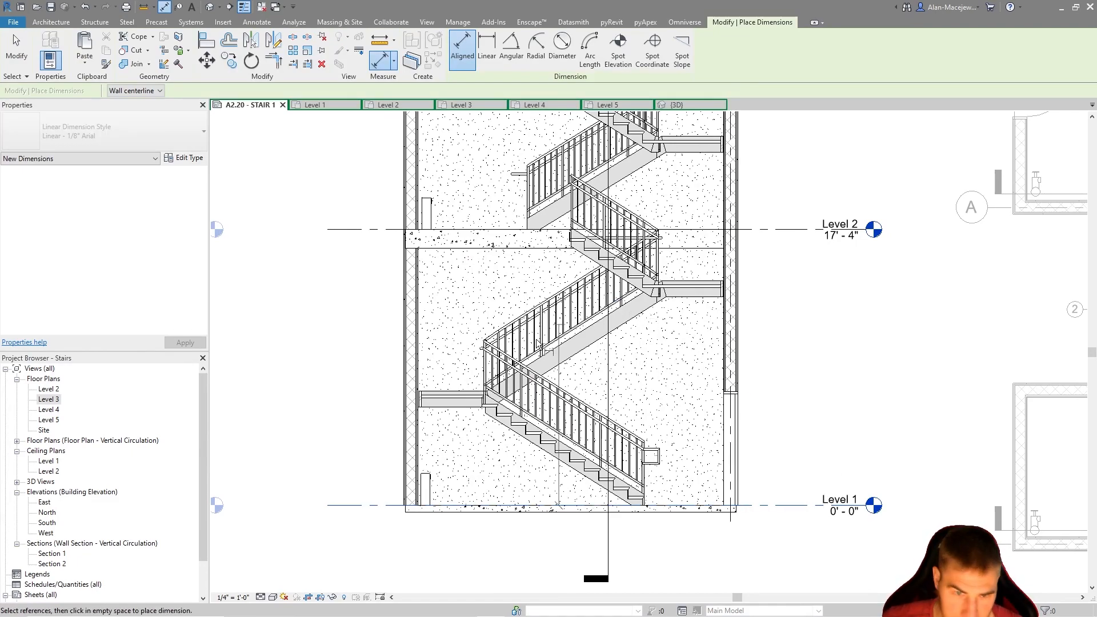
{"action": "left_click", "coordinate": [451, 394]}
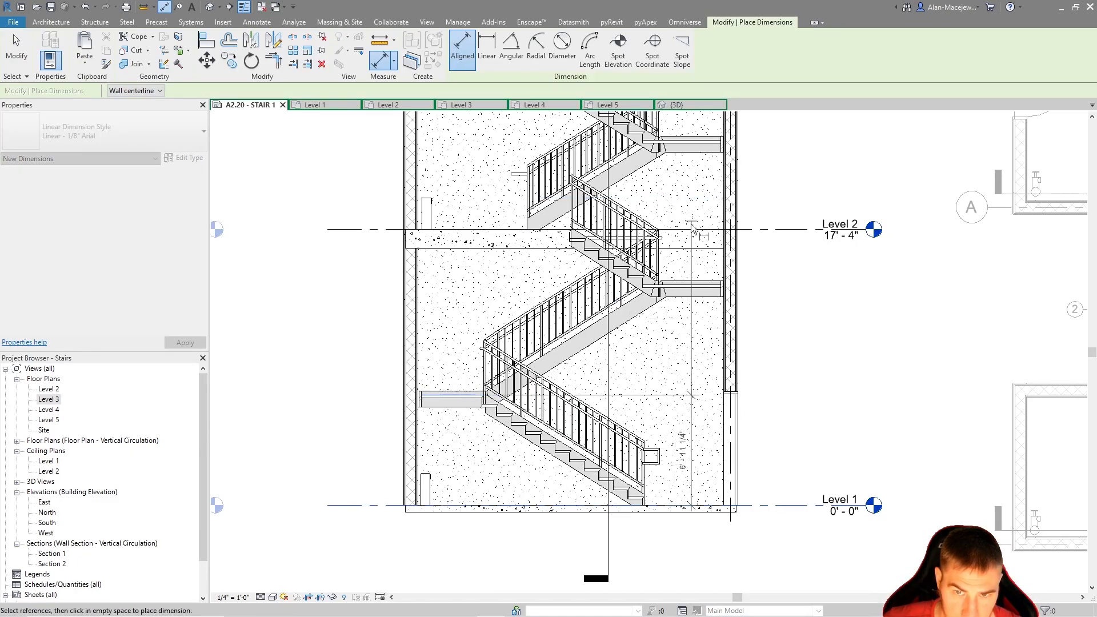
{"action": "left_click", "coordinate": [688, 286]}
{"action": "left_click", "coordinate": [768, 229]}
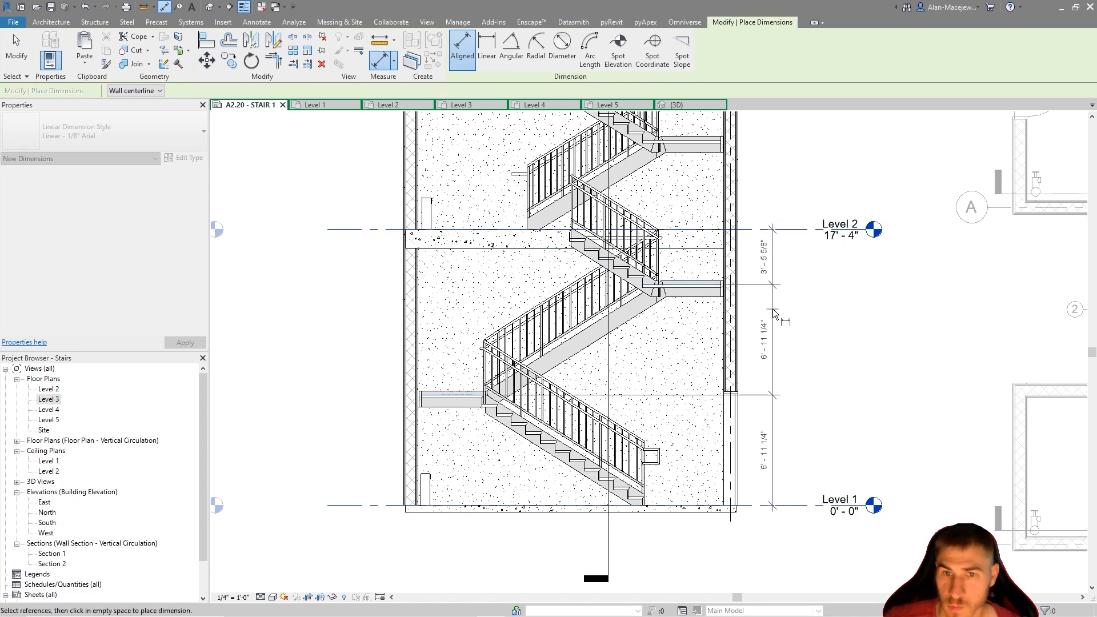
{"action": "left_click", "coordinate": [786, 370]}
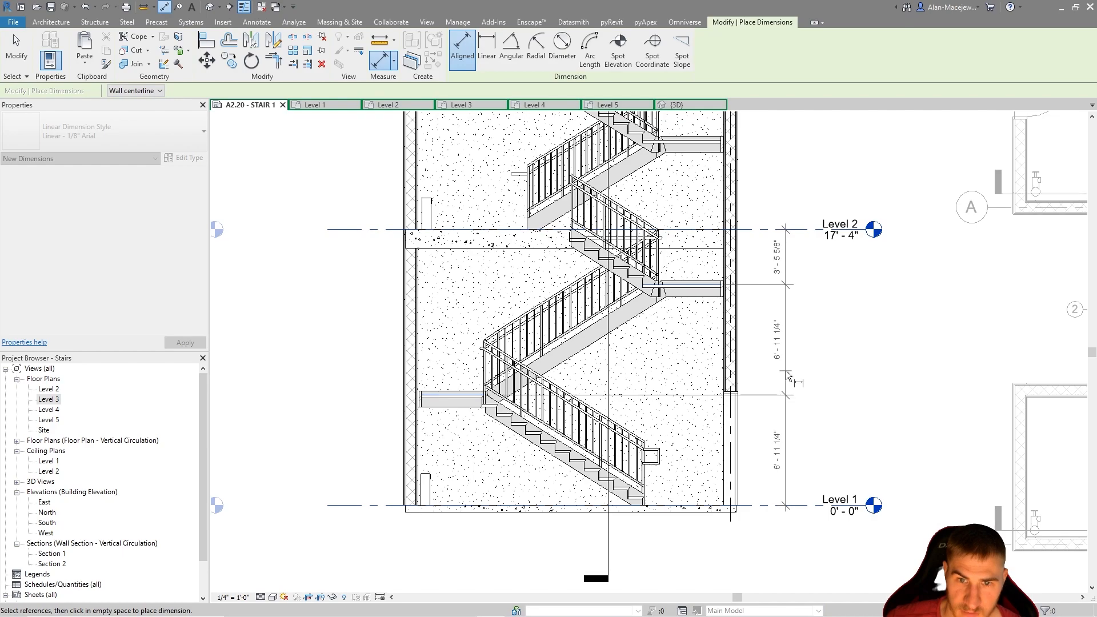
{"action": "key", "text": "Escape"}
{"action": "key", "text": "Escape"}
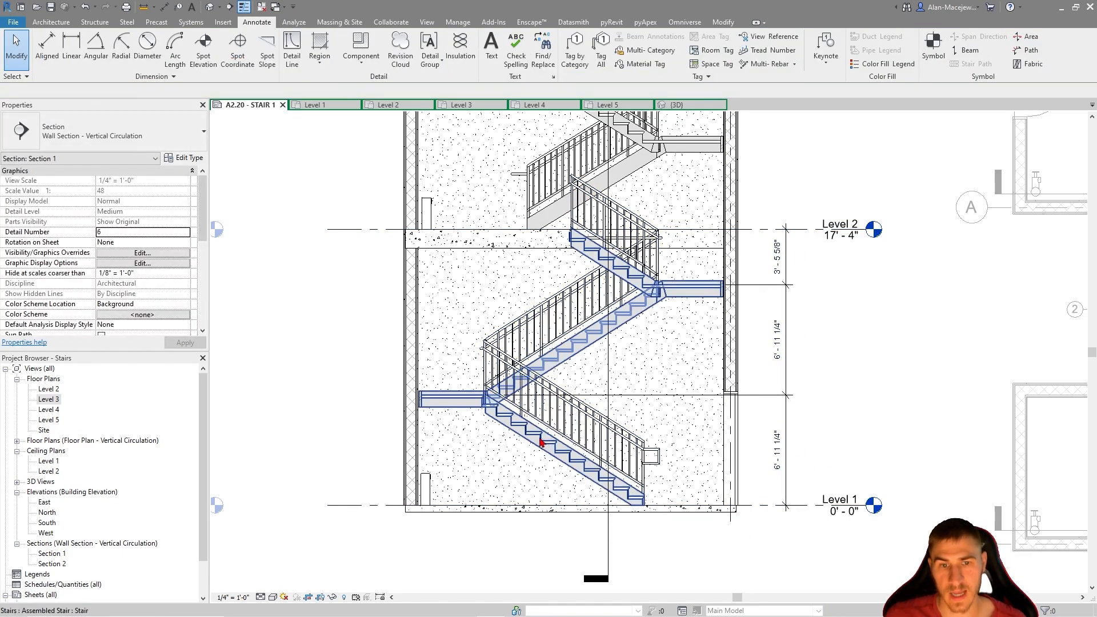
Activate the Level 1 plan viewport and exclude View Range from its VERTICAL CIRCULATION view template
{"action": "scroll", "coordinate": [617, 425], "scroll_direction": "up", "scroll_amount": 2}
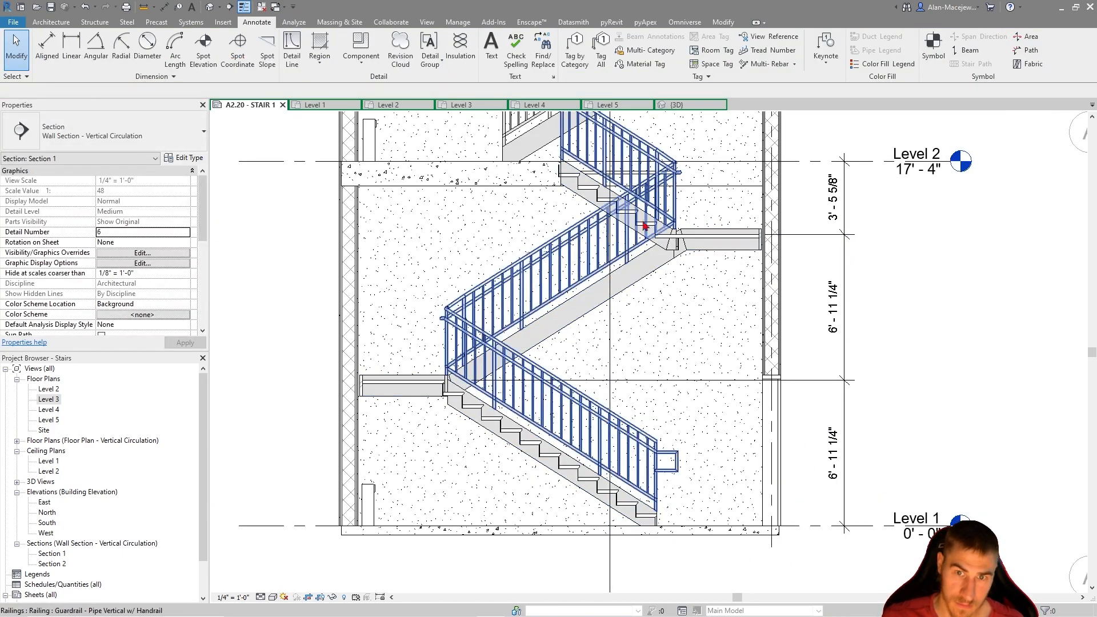
{"action": "scroll", "coordinate": [601, 393], "scroll_direction": "down", "scroll_amount": 3}
{"action": "mouse_move", "coordinate": [847, 326]}
{"action": "middle_mouse_down"}
{"action": "mouse_move", "coordinate": [624, 306]}
{"action": "mouse_move", "coordinate": [759, 308]}
{"action": "middle_mouse_up"}
{"action": "middle_click_drag", "start_coordinate": [930, 464], "coordinate": [811, 444]}
{"action": "double_click", "coordinate": [867, 430]}
{"action": "double_click", "coordinate": [871, 429]}
{"action": "scroll", "coordinate": [894, 419], "scroll_direction": "up", "scroll_amount": 3}
{"action": "middle_click_drag", "start_coordinate": [894, 419], "coordinate": [840, 414]}
{"action": "scroll", "coordinate": [64, 269], "scroll_direction": "down", "scroll_amount": 5}
{"action": "left_click", "coordinate": [165, 305]}
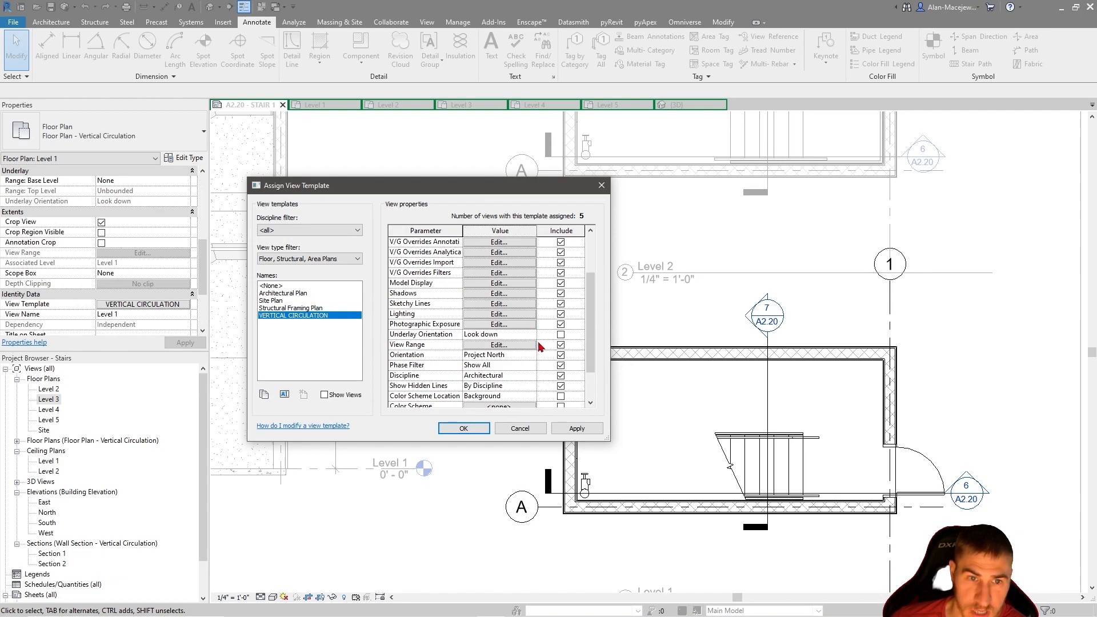
{"action": "left_click", "coordinate": [463, 427]}
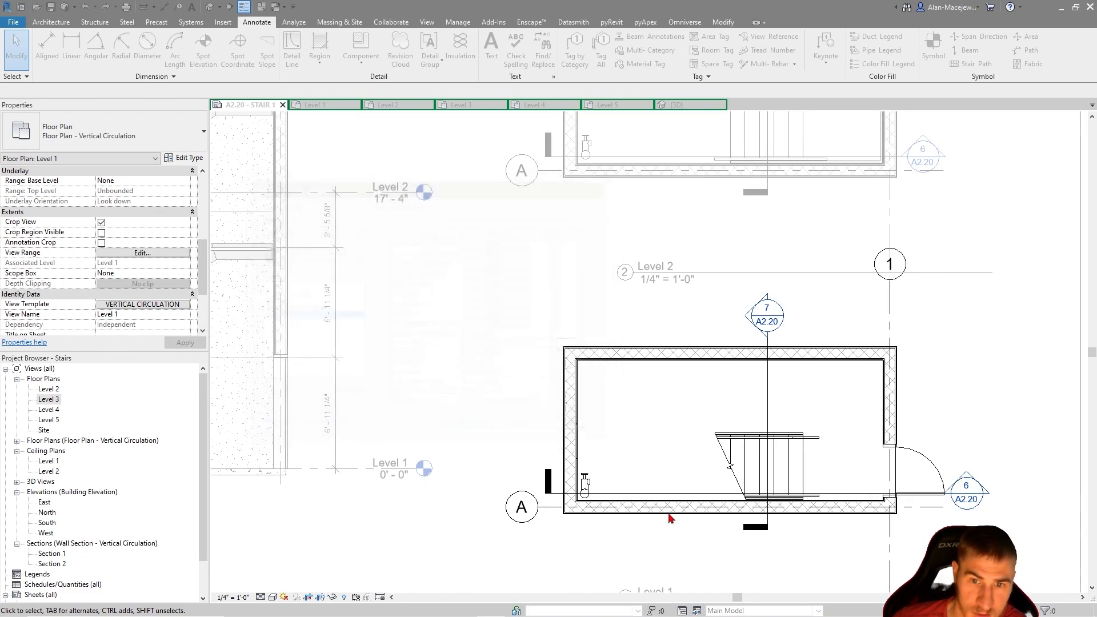
Place a spot elevation on the Level 1 plan's floor, near the shaft corner above the door
{"action": "scroll", "coordinate": [697, 488], "scroll_direction": "down", "scroll_amount": 3}
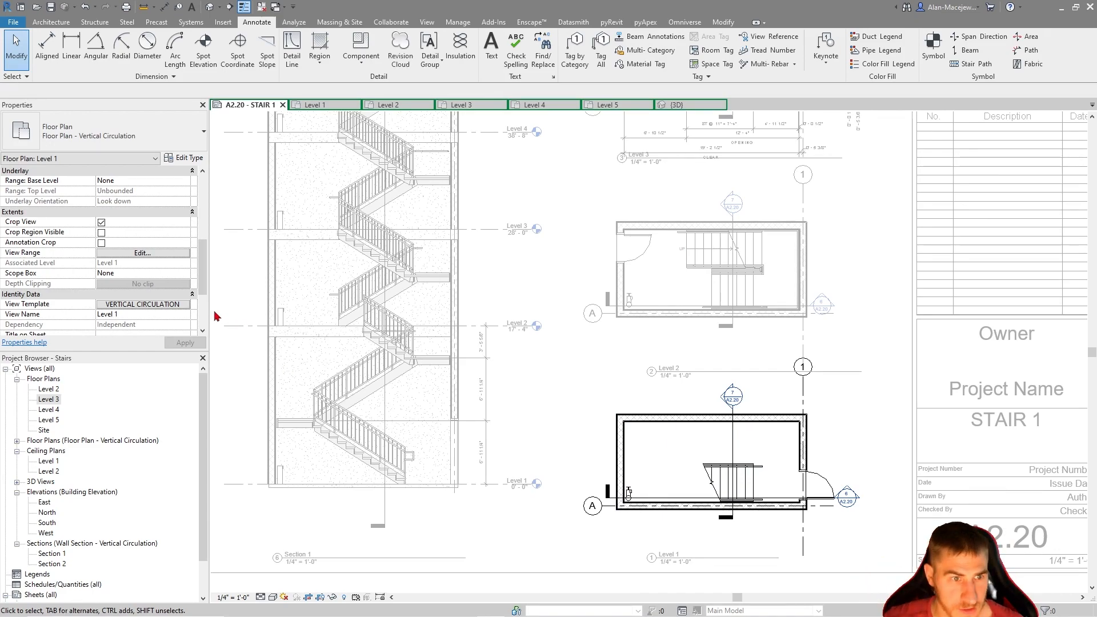
{"action": "scroll", "coordinate": [282, 422], "scroll_direction": "up", "scroll_amount": 3}
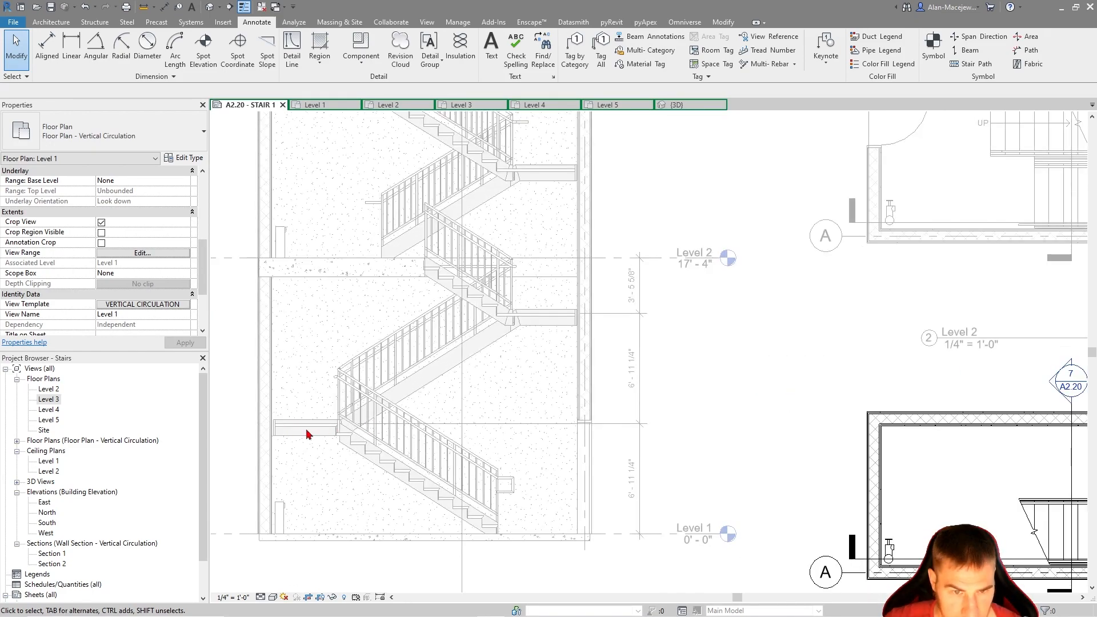
{"action": "scroll", "coordinate": [318, 432], "scroll_direction": "down", "scroll_amount": 2}
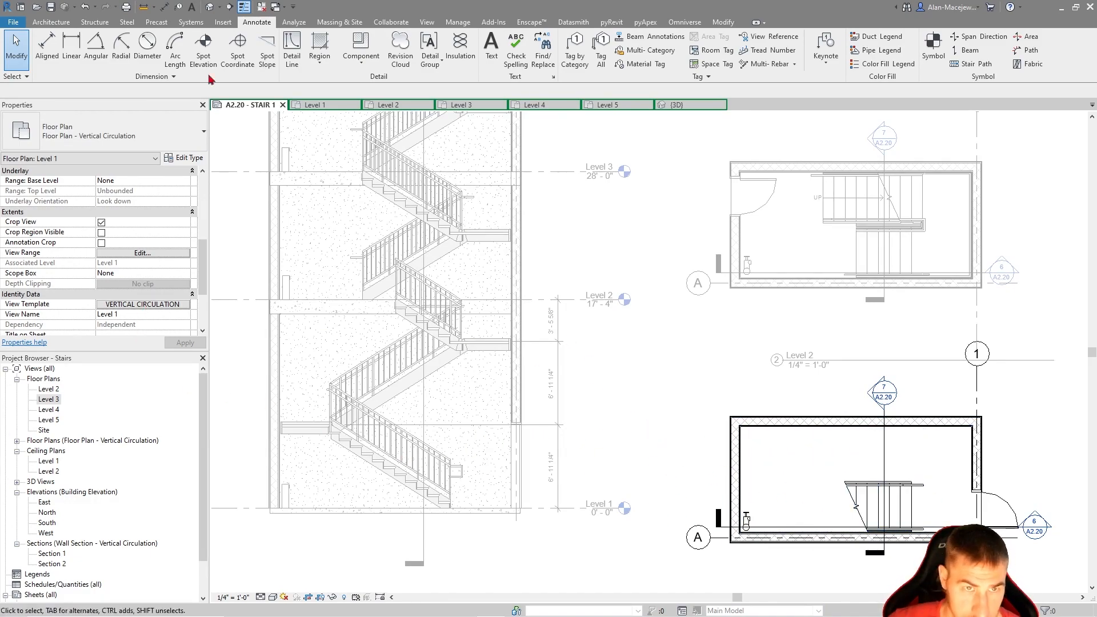
{"action": "left_click", "coordinate": [204, 46]}
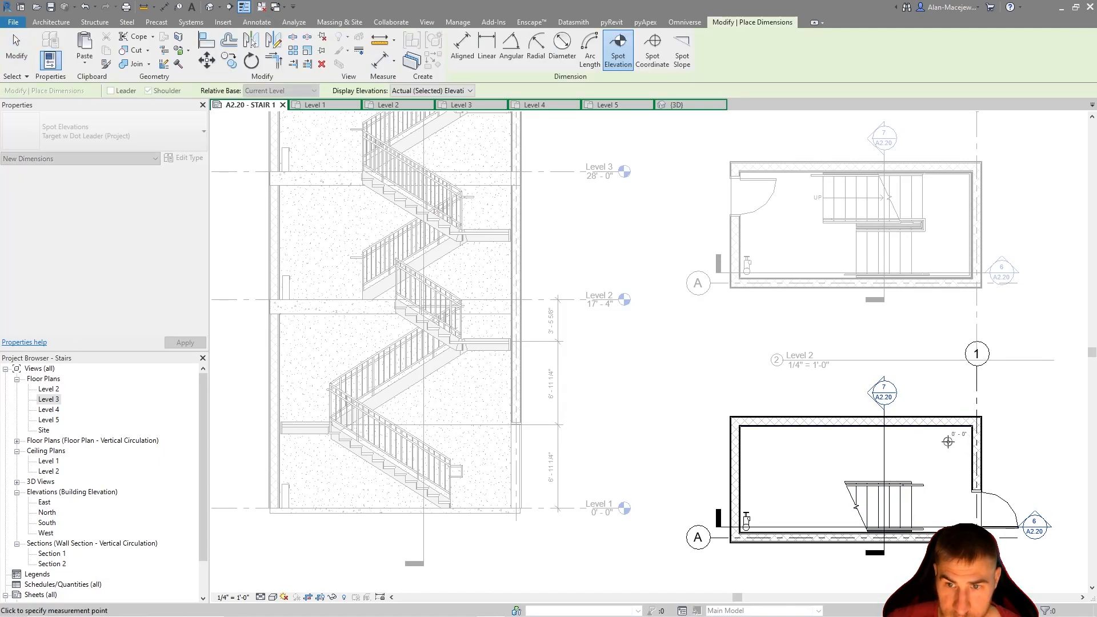
{"action": "left_click", "coordinate": [948, 441]}
{"action": "key", "text": "Escape"}
{"action": "key", "text": "Escape"}
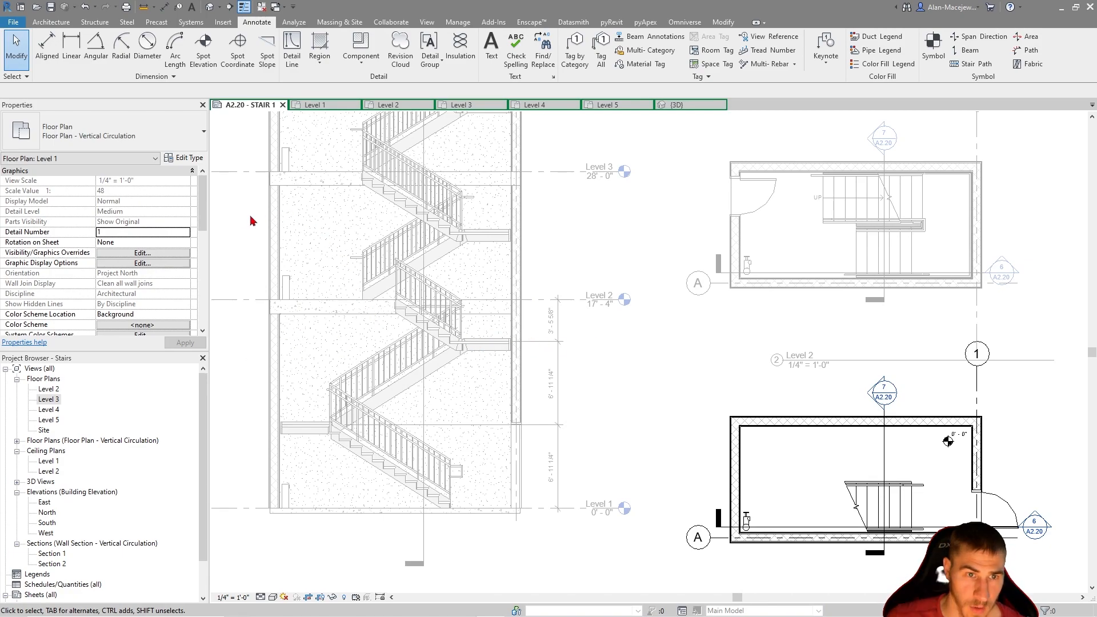
Leave the Level 1 plan and activate the Section 1 view on the sheet
{"action": "middle_click_drag", "start_coordinate": [580, 226], "coordinate": [592, 366]}
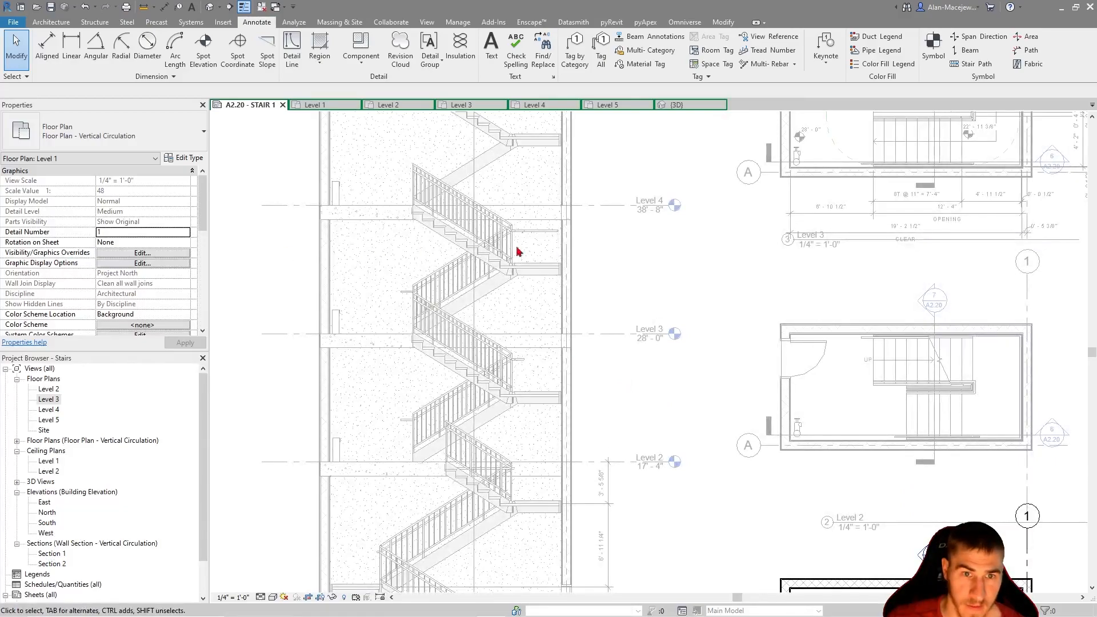
{"action": "middle_click_drag", "start_coordinate": [591, 247], "coordinate": [617, 411]}
{"action": "scroll", "coordinate": [621, 283], "scroll_direction": "down", "scroll_amount": 4}
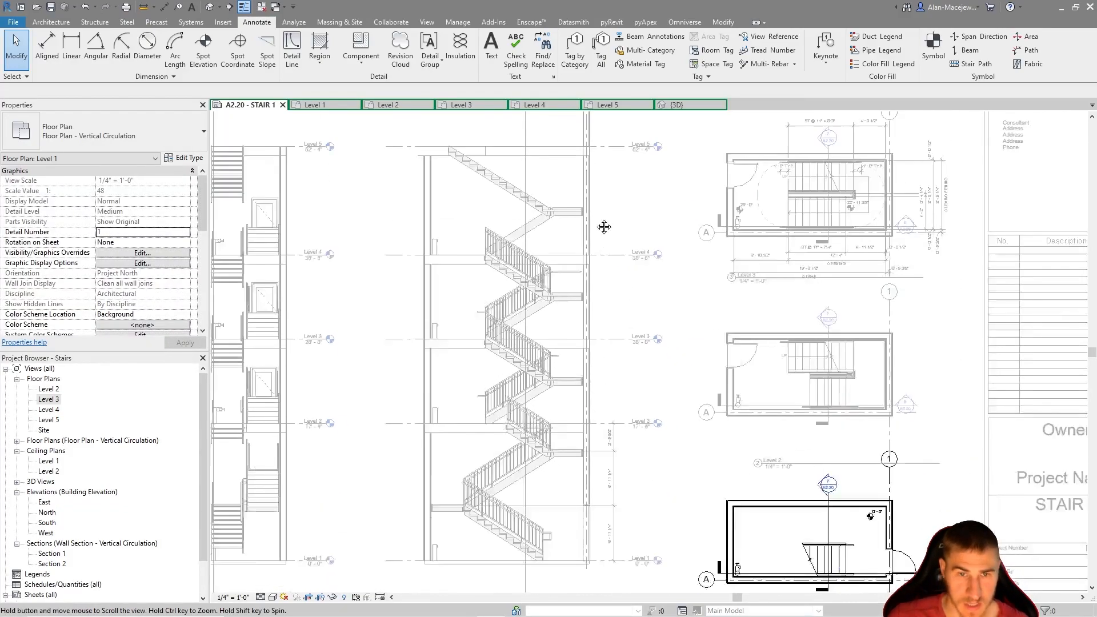
{"action": "scroll", "coordinate": [538, 288], "scroll_direction": "up", "scroll_amount": 2}
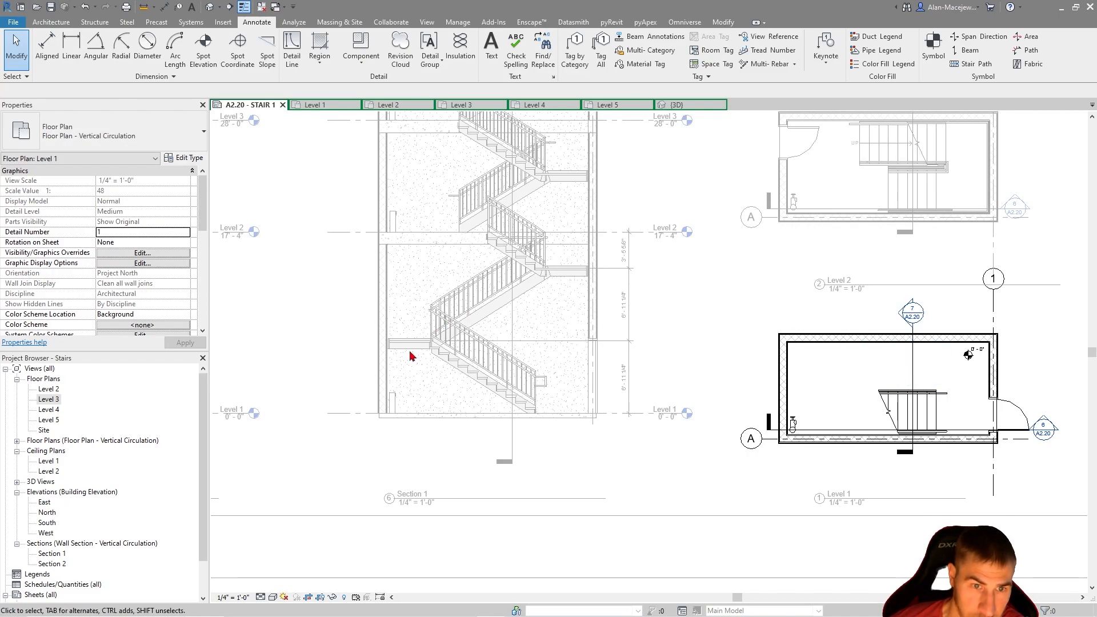
{"action": "middle_click_drag", "start_coordinate": [663, 362], "coordinate": [632, 361]}
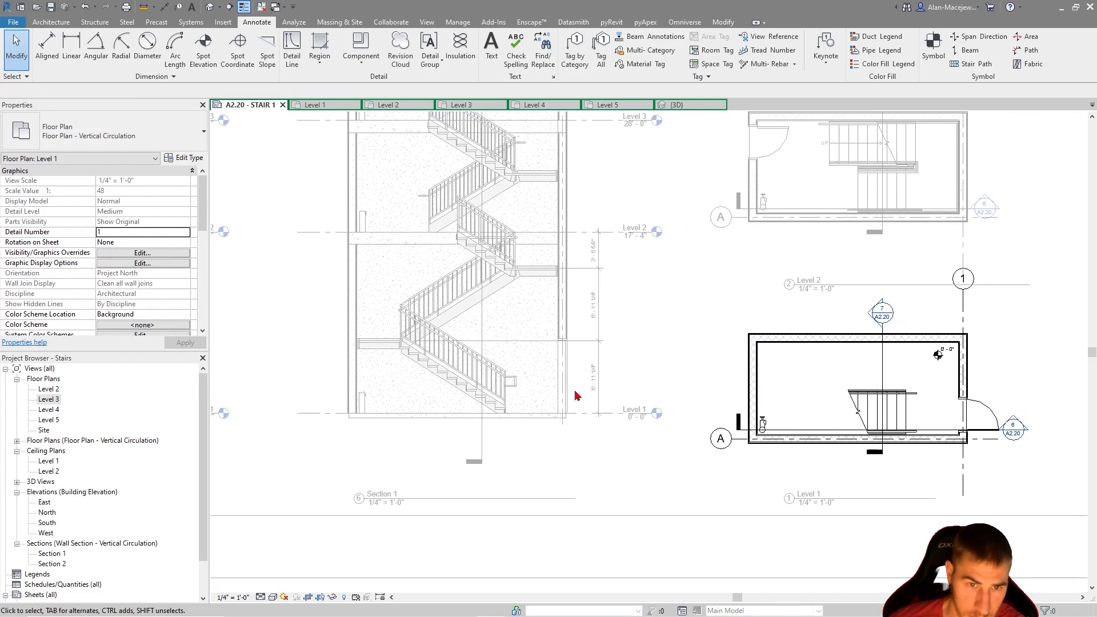
{"action": "middle_click_drag", "start_coordinate": [576, 395], "coordinate": [601, 409]}
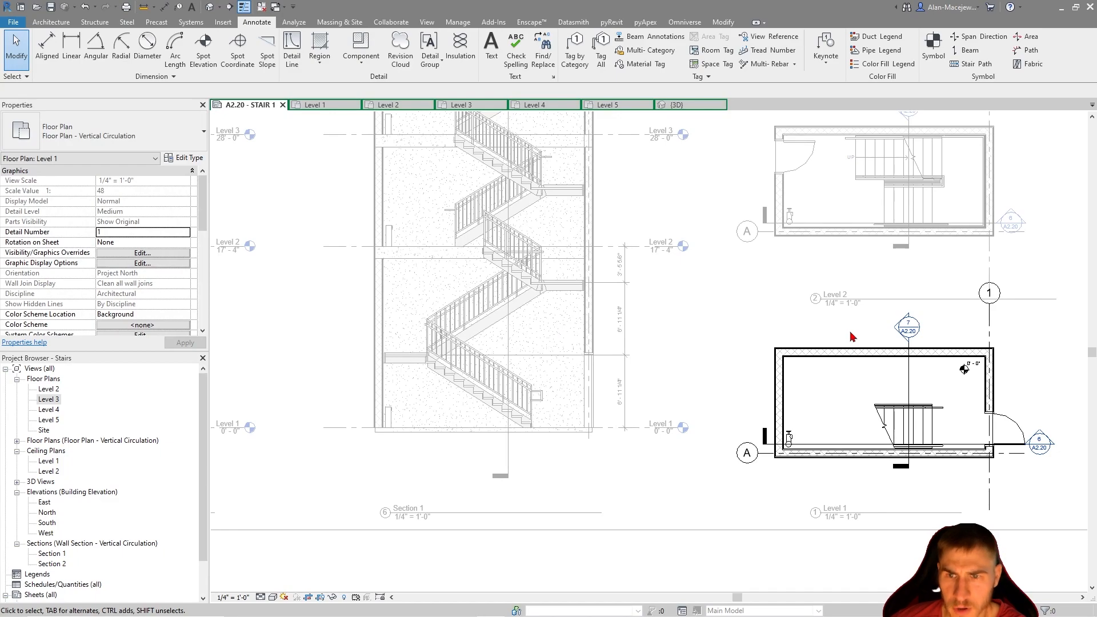
{"action": "double_click", "coordinate": [557, 323]}
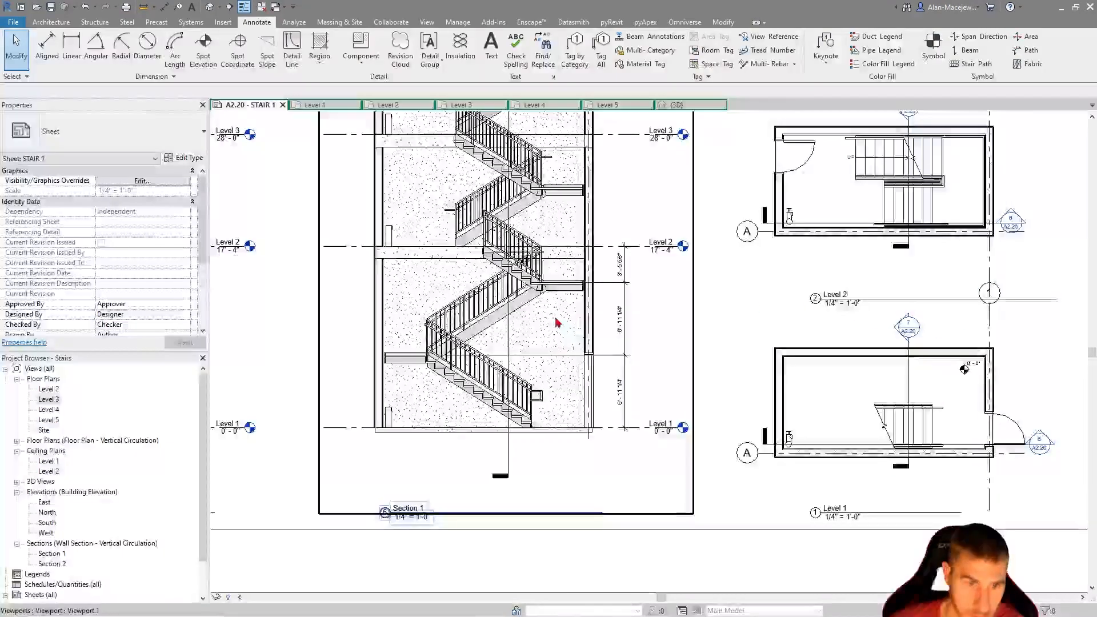
{"action": "scroll", "coordinate": [571, 342], "scroll_direction": "up", "scroll_amount": 3}
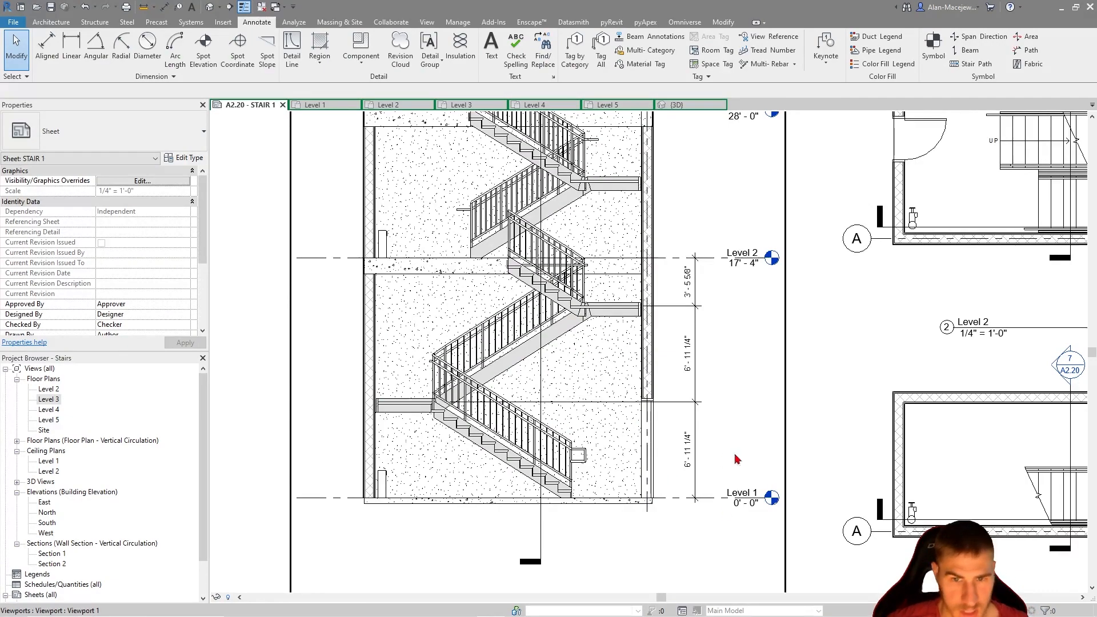
{"action": "double_click", "coordinate": [475, 458]}
Examine the tread run and opening dimensions on the Level 3 plan and compare them with the lowest flights in Section 1
{"action": "middle_click_drag", "start_coordinate": [839, 291], "coordinate": [575, 402]}
{"action": "middle_click_drag", "start_coordinate": [790, 156], "coordinate": [698, 384]}
{"action": "scroll", "coordinate": [721, 237], "scroll_direction": "up", "scroll_amount": 3}
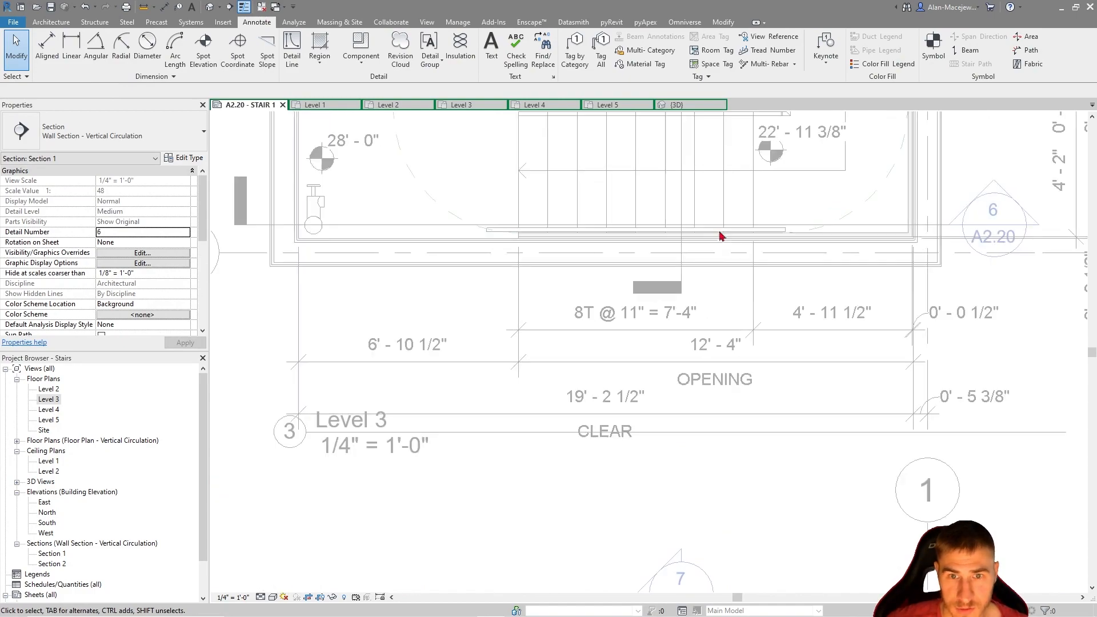
{"action": "scroll", "coordinate": [720, 404], "scroll_direction": "down", "scroll_amount": 2}
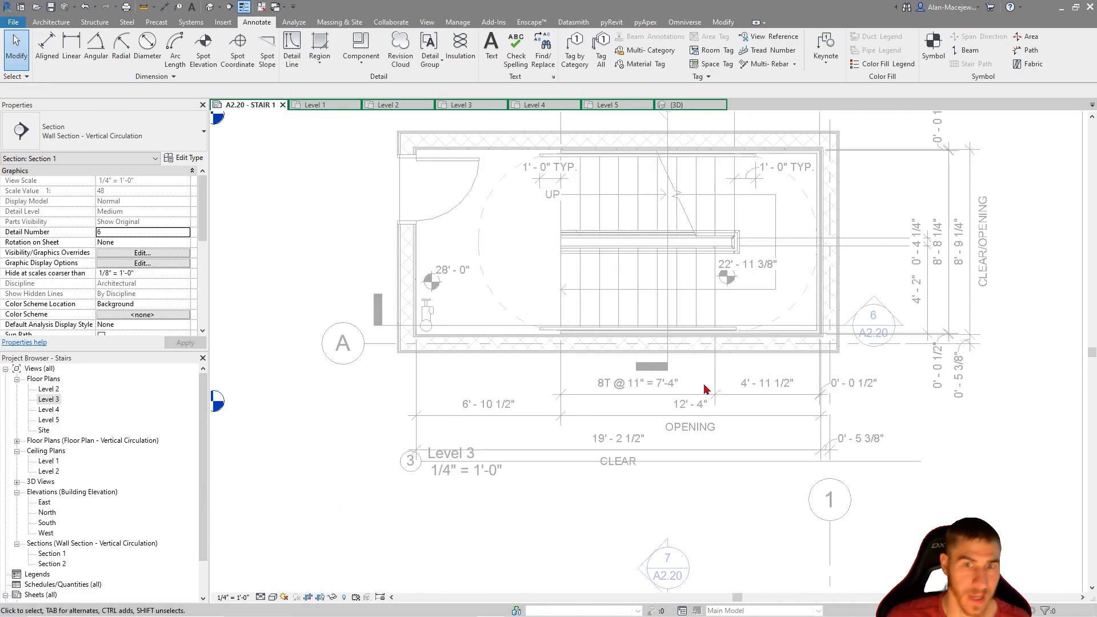
{"action": "scroll", "coordinate": [846, 246], "scroll_direction": "down", "scroll_amount": 2}
{"action": "middle_click_drag", "start_coordinate": [576, 414], "coordinate": [798, 272]}
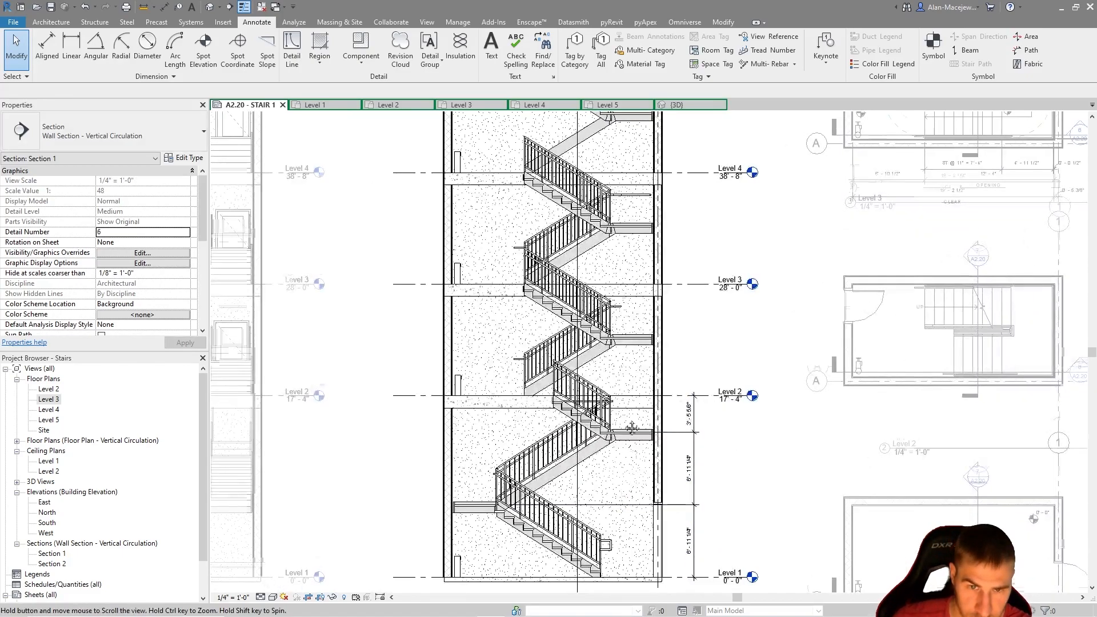
{"action": "middle_click_drag", "start_coordinate": [629, 440], "coordinate": [636, 335]}
{"action": "scroll", "coordinate": [539, 459], "scroll_direction": "up", "scroll_amount": 2}
{"action": "scroll", "coordinate": [324, 191], "scroll_direction": "up", "scroll_amount": 1}
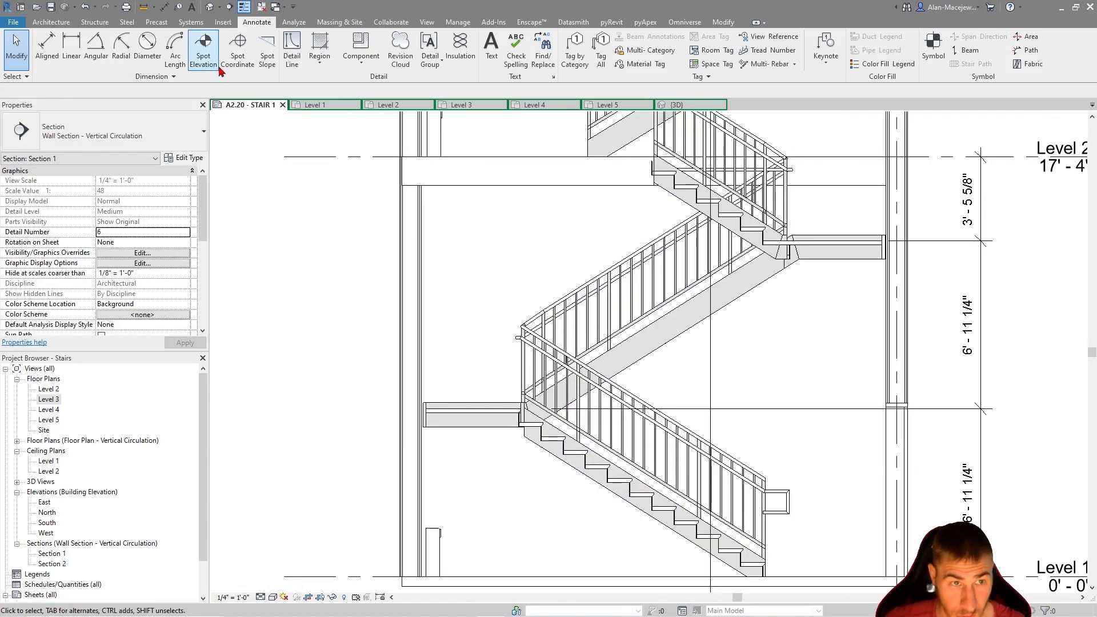
{"action": "left_click", "coordinate": [165, 8]}
{"action": "left_click", "coordinate": [828, 576]}
{"action": "left_click", "coordinate": [754, 563]}
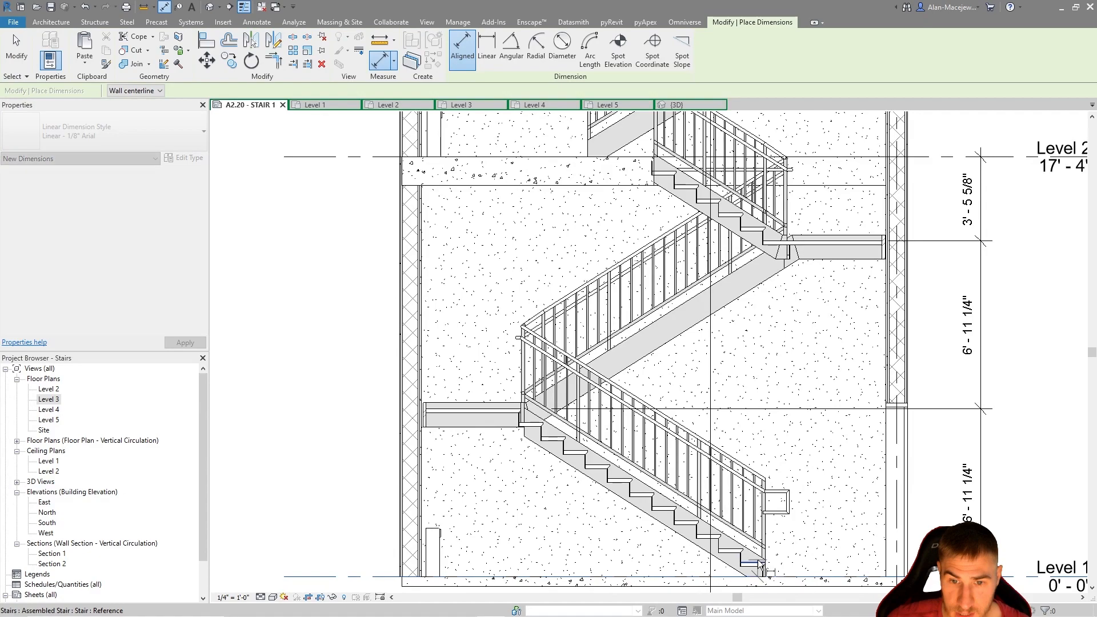
{"action": "left_click", "coordinate": [727, 549]}
{"action": "left_click", "coordinate": [707, 534]}
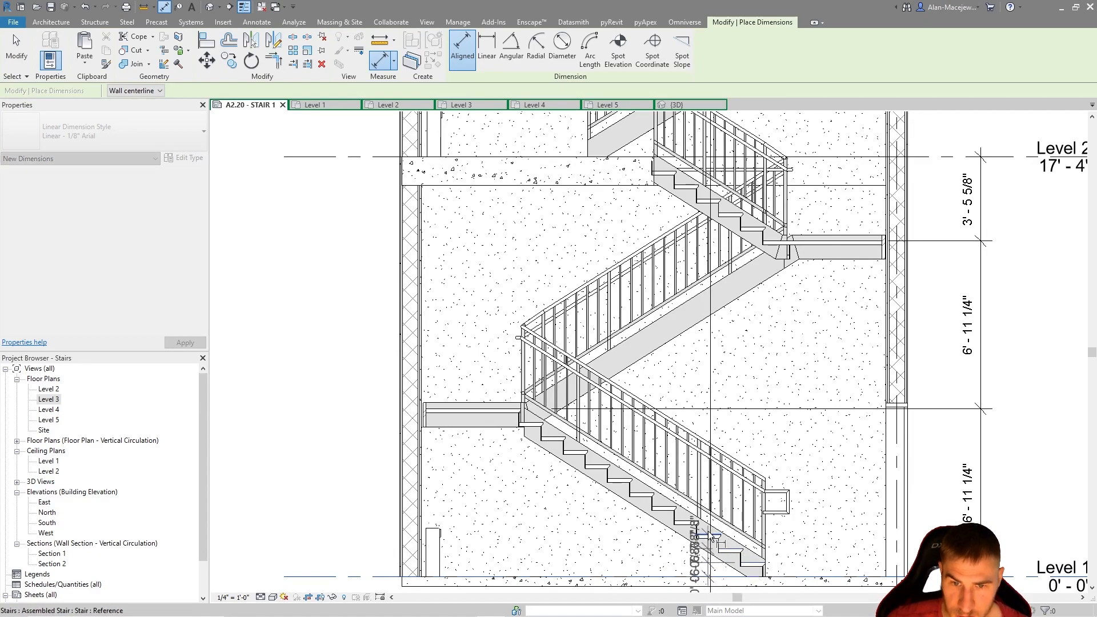
{"action": "scroll", "coordinate": [854, 499], "scroll_direction": "down", "scroll_amount": 1}
{"action": "scroll", "coordinate": [850, 499], "scroll_direction": "up", "scroll_amount": 1}
{"action": "key", "text": "Escape"}
{"action": "middle_click_drag", "start_coordinate": [874, 463], "coordinate": [777, 408]}
{"action": "scroll", "coordinate": [815, 432], "scroll_direction": "down", "scroll_amount": 1}
{"action": "key", "text": "Escape"}
{"action": "scroll", "coordinate": [573, 477], "scroll_direction": "up", "scroll_amount": 1}
{"action": "scroll", "coordinate": [557, 421], "scroll_direction": "up", "scroll_amount": 2}
{"action": "middle_click_drag", "start_coordinate": [573, 428], "coordinate": [478, 465]}
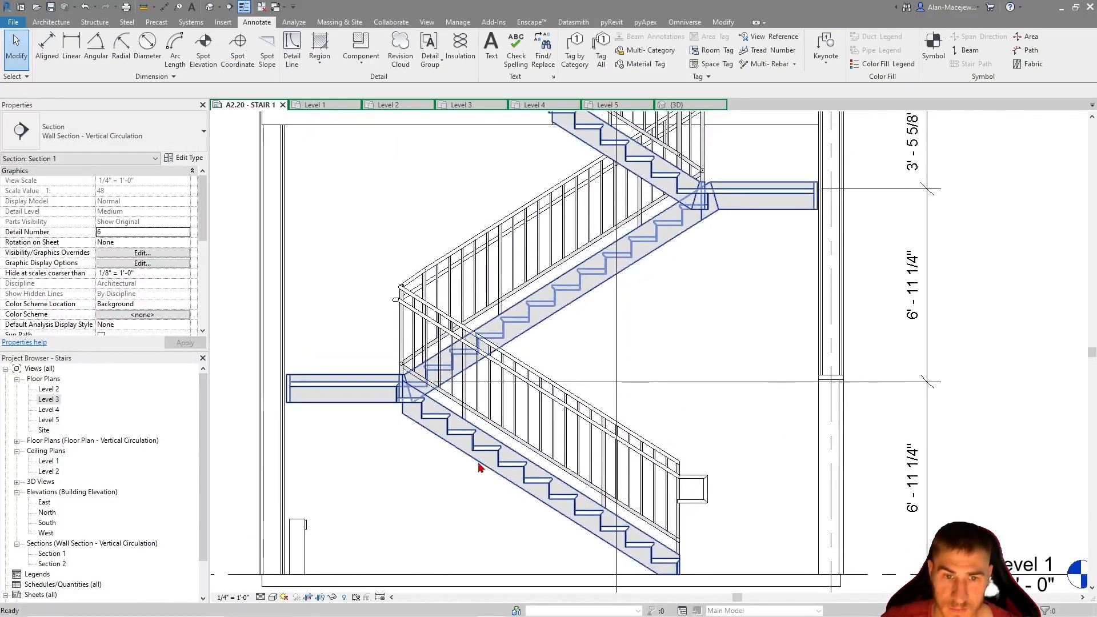
{"action": "scroll", "coordinate": [484, 471], "scroll_direction": "down", "scroll_amount": 1}
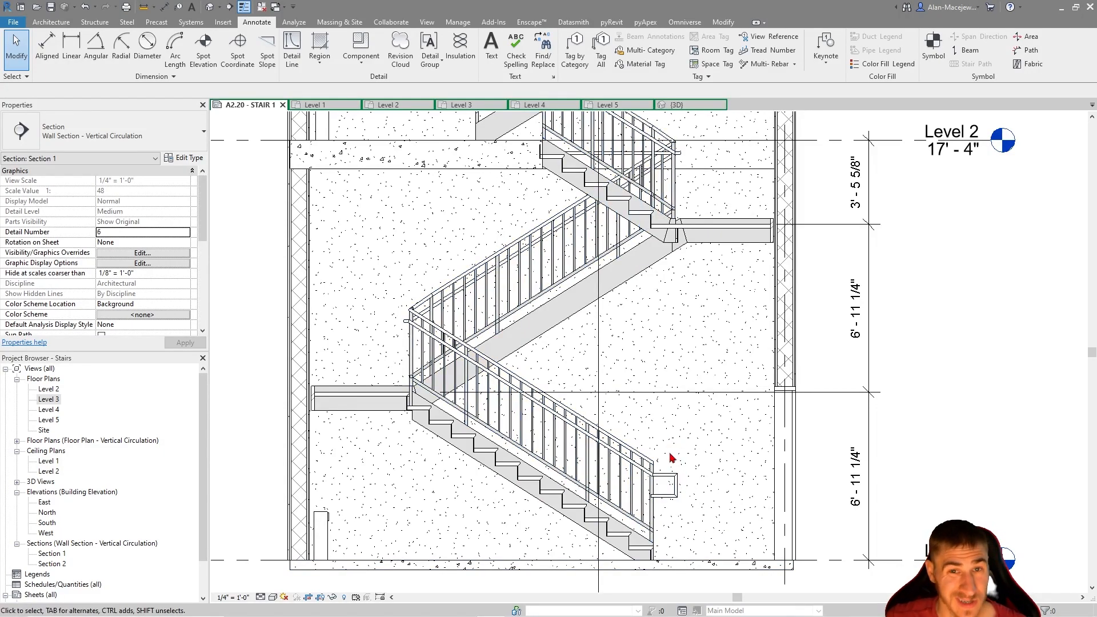
Check the lowest stair run in Section 1 and dimension its first riser from the Level 1 line
{"action": "left_click", "coordinate": [563, 502]}
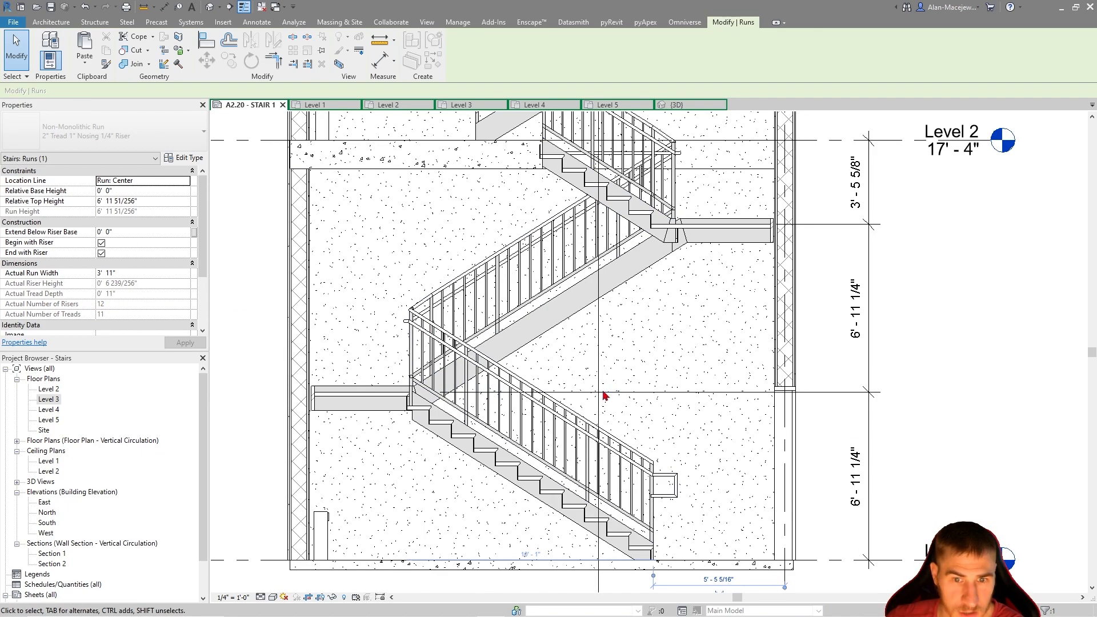
{"action": "middle_click_drag", "start_coordinate": [680, 451], "coordinate": [665, 421]}
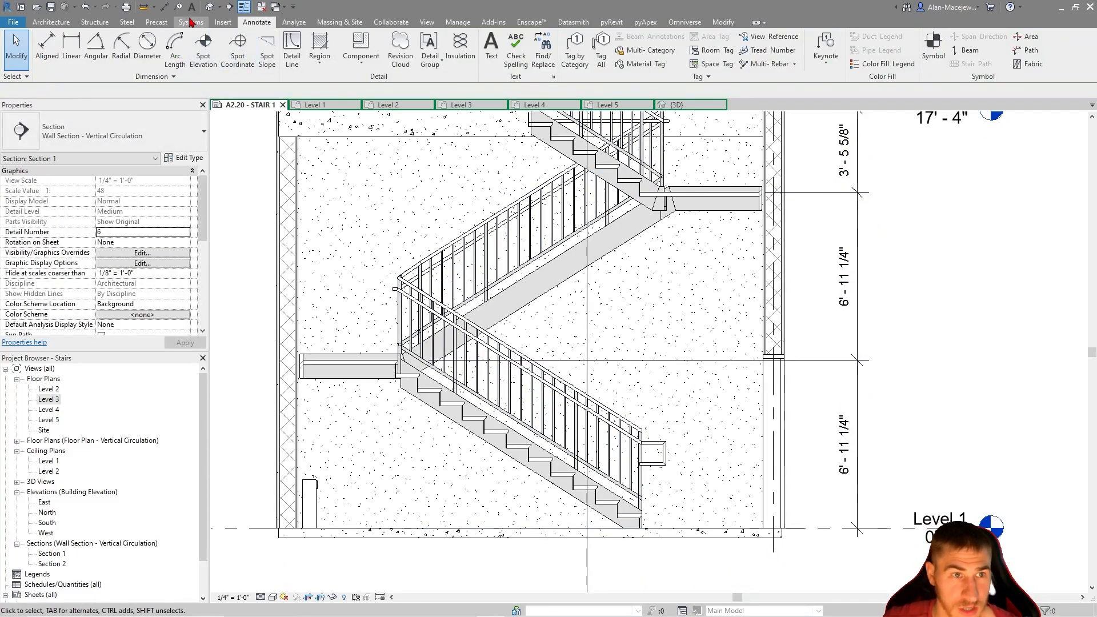
{"action": "left_click", "coordinate": [165, 8]}
{"action": "scroll", "coordinate": [622, 517], "scroll_direction": "up", "scroll_amount": 3}
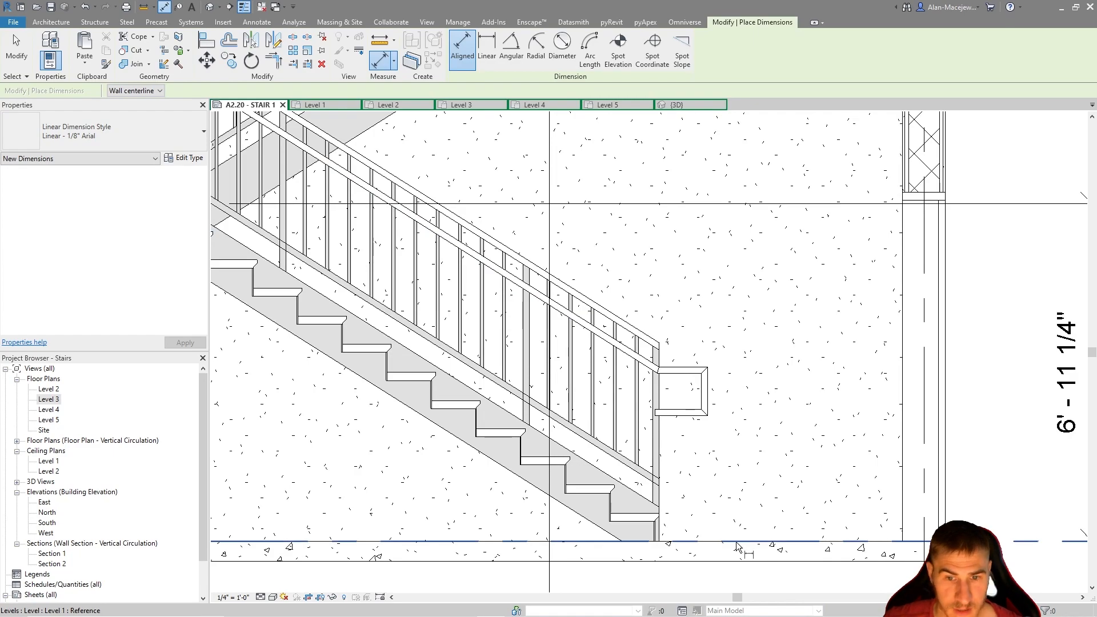
{"action": "left_click", "coordinate": [626, 514]}
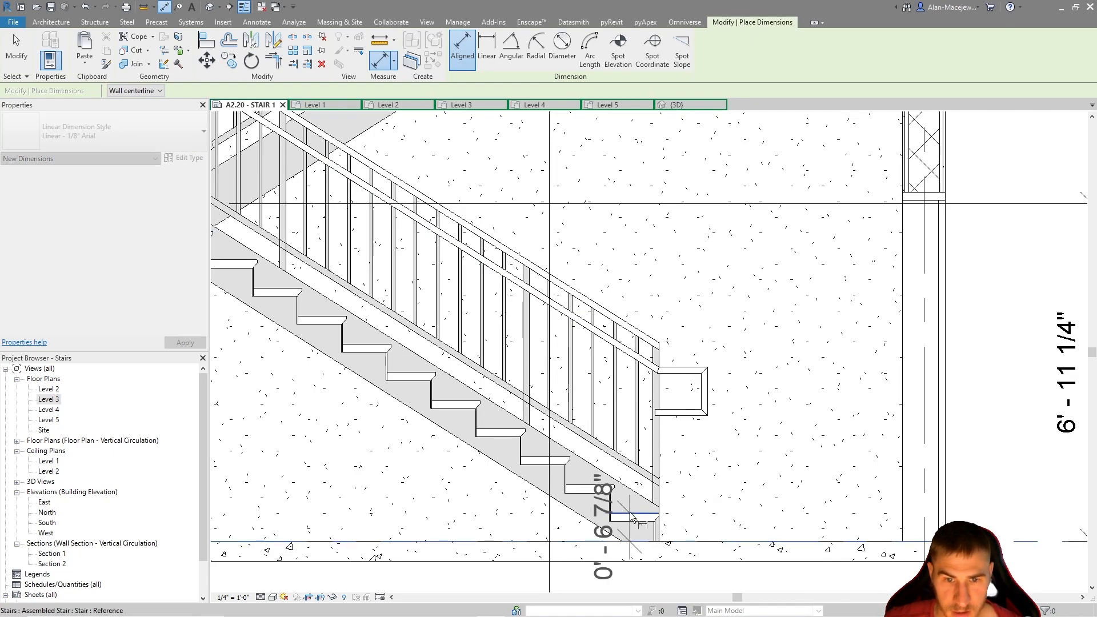
{"action": "left_click", "coordinate": [756, 407]}
{"action": "scroll", "coordinate": [748, 484], "scroll_direction": "down", "scroll_amount": 3}
{"action": "key", "text": "Escape"}
{"action": "key", "text": "Escape"}
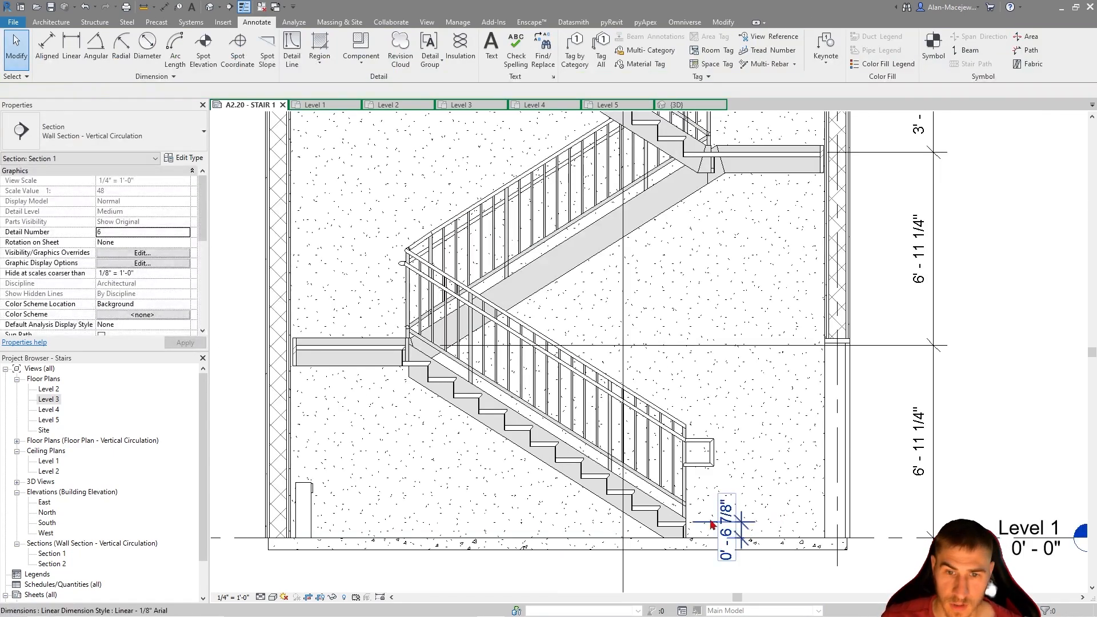
Replace the lowest flight's height dimension text with "12R @ 6 7/8" EA. = 6'-11 1/4"" and delete the temporary riser dimension
{"action": "left_click", "coordinate": [854, 474]}
{"action": "left_click", "coordinate": [855, 457]}
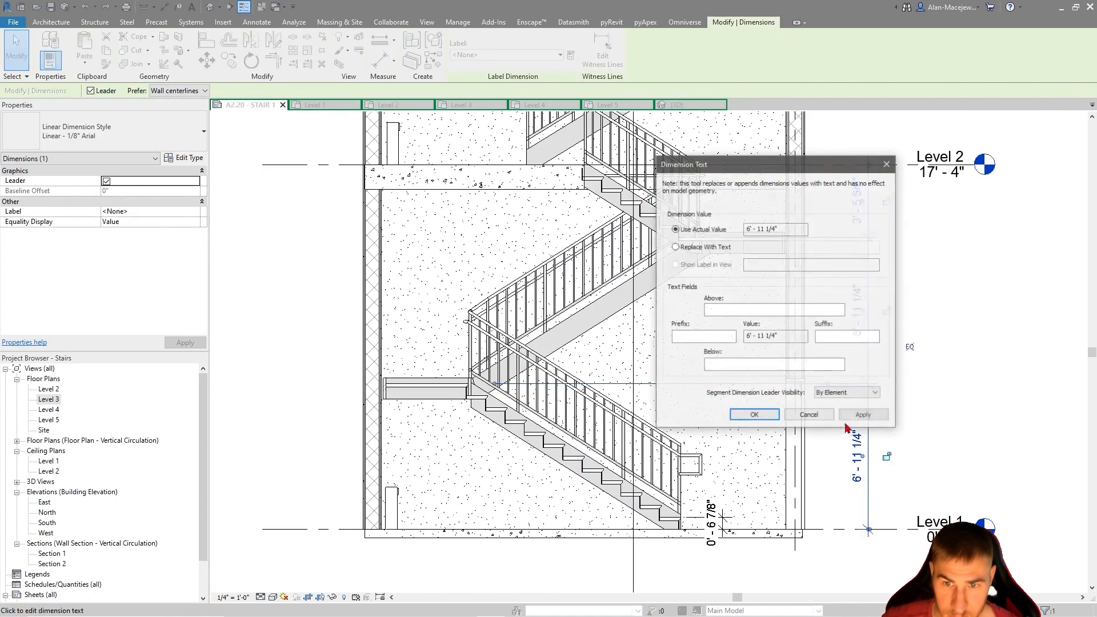
{"action": "left_click", "coordinate": [675, 247]}
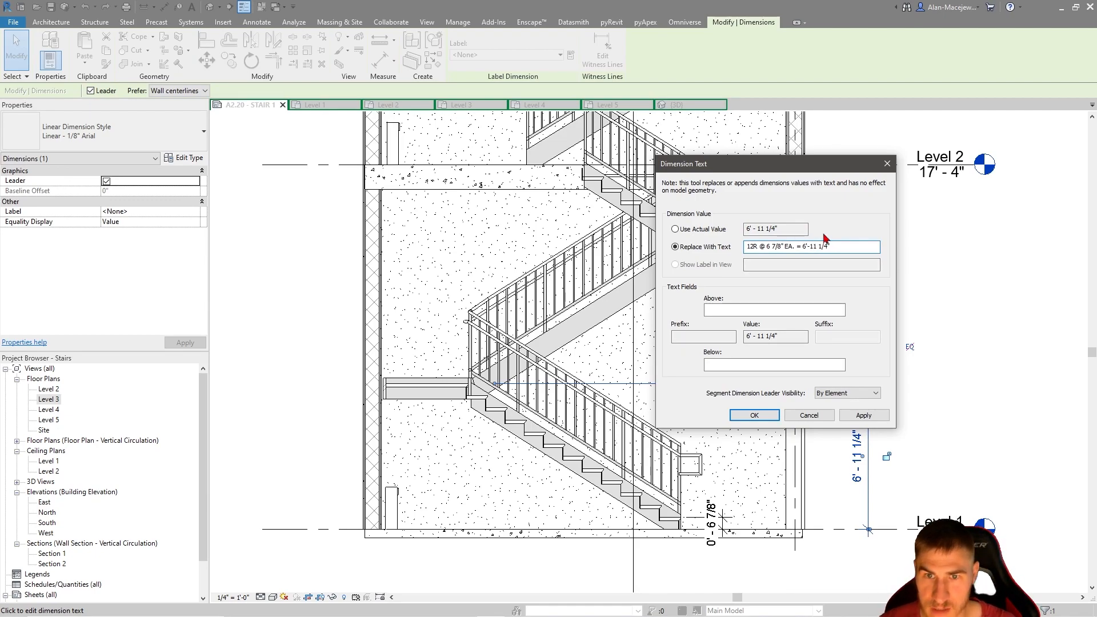
{"action": "left_click", "coordinate": [754, 414]}
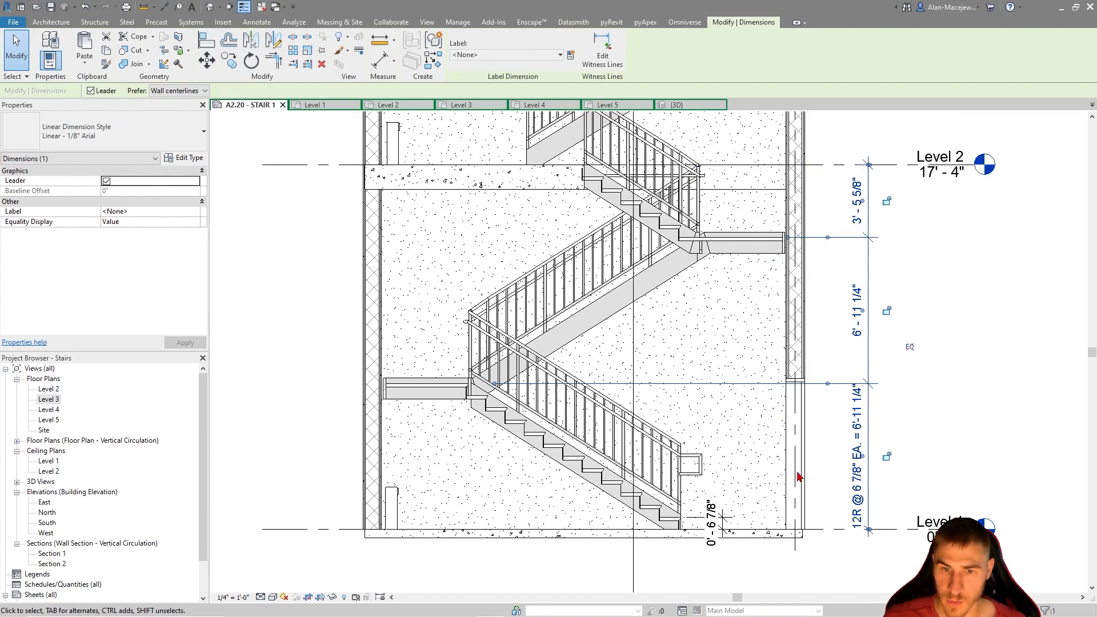
{"action": "key", "text": "Delete"}
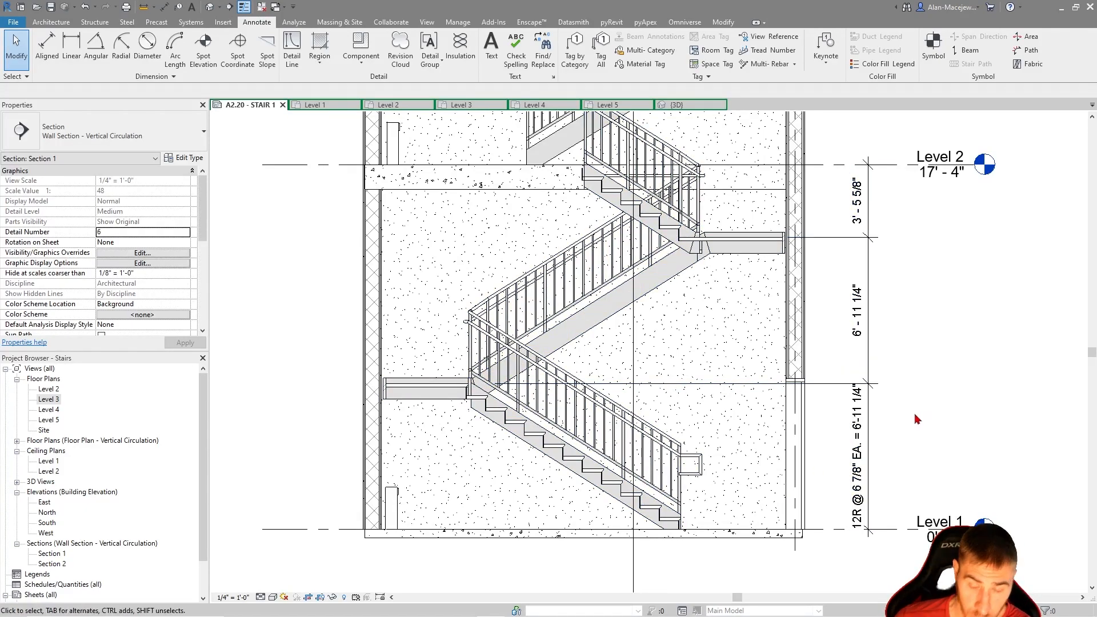
Compare the flight height dimensions in Section 1 with the tread run dimensions on the Level 3 plan
{"action": "middle_click_drag", "start_coordinate": [917, 412], "coordinate": [849, 445]}
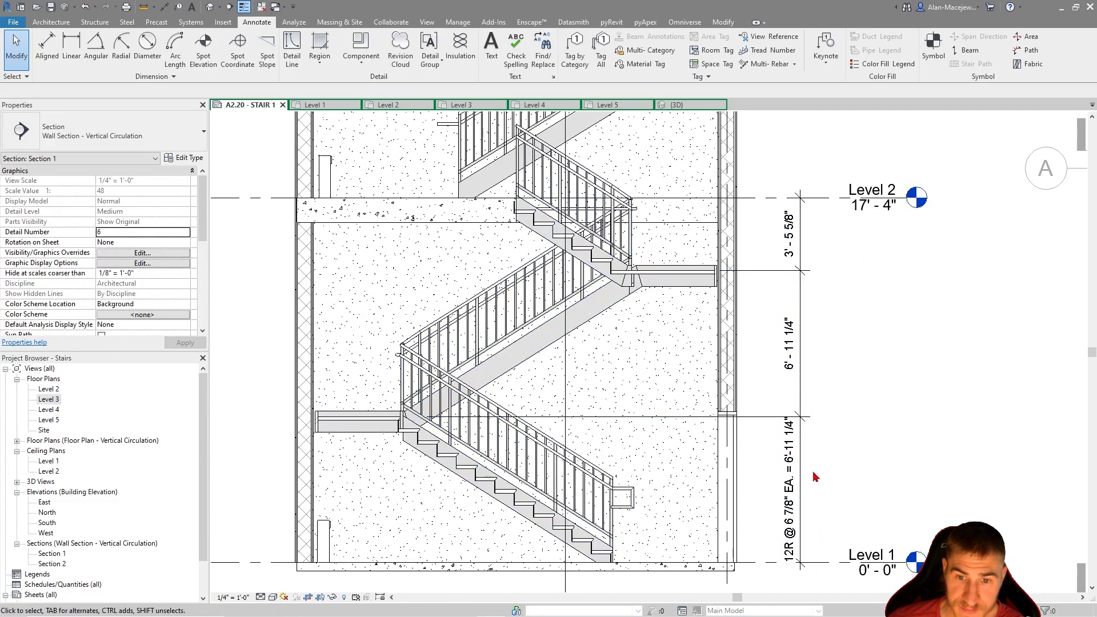
{"action": "scroll", "coordinate": [838, 321], "scroll_direction": "down", "scroll_amount": 1}
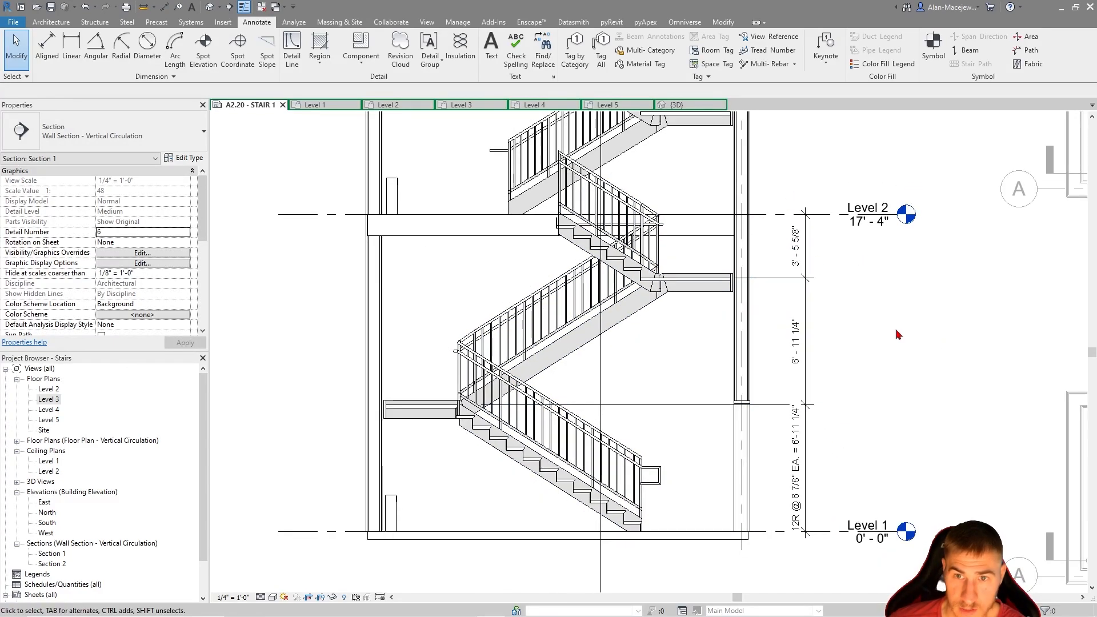
{"action": "middle_click_drag", "start_coordinate": [947, 337], "coordinate": [835, 344]}
{"action": "middle_click_drag", "start_coordinate": [800, 421], "coordinate": [733, 517]}
{"action": "scroll", "coordinate": [733, 517], "scroll_direction": "down", "scroll_amount": 3}
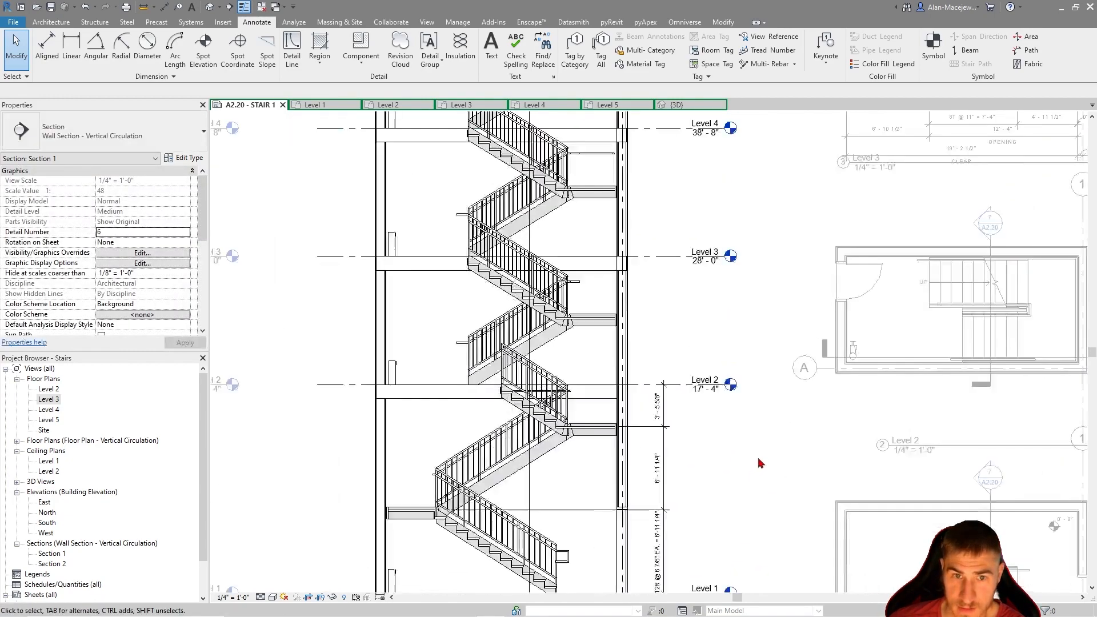
{"action": "scroll", "coordinate": [660, 449], "scroll_direction": "up", "scroll_amount": 1}
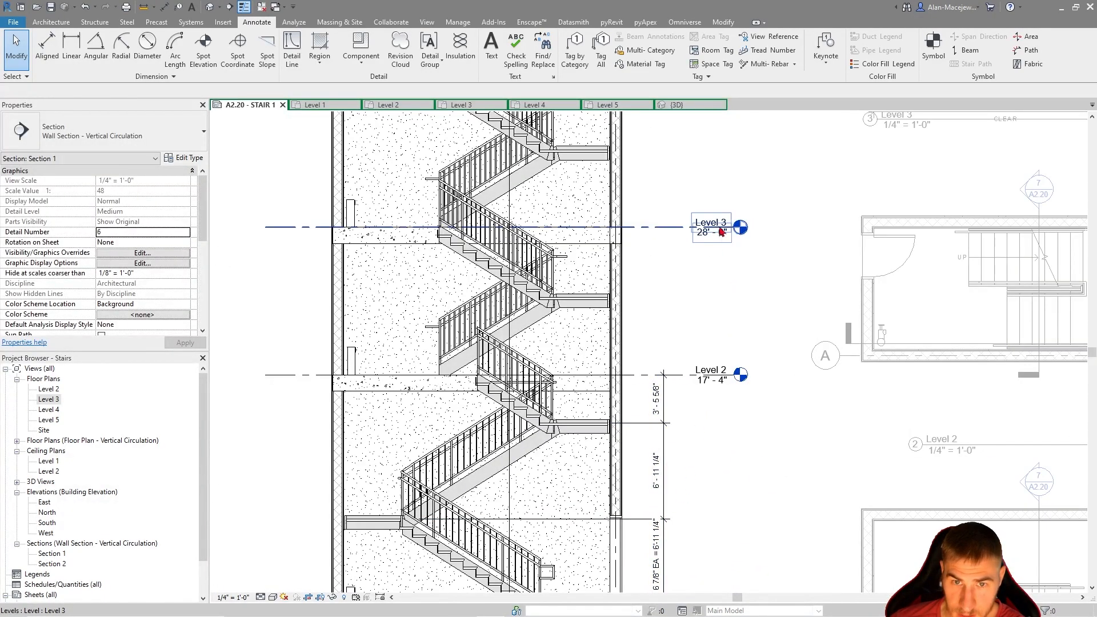
{"action": "middle_click_drag", "start_coordinate": [868, 191], "coordinate": [652, 426]}
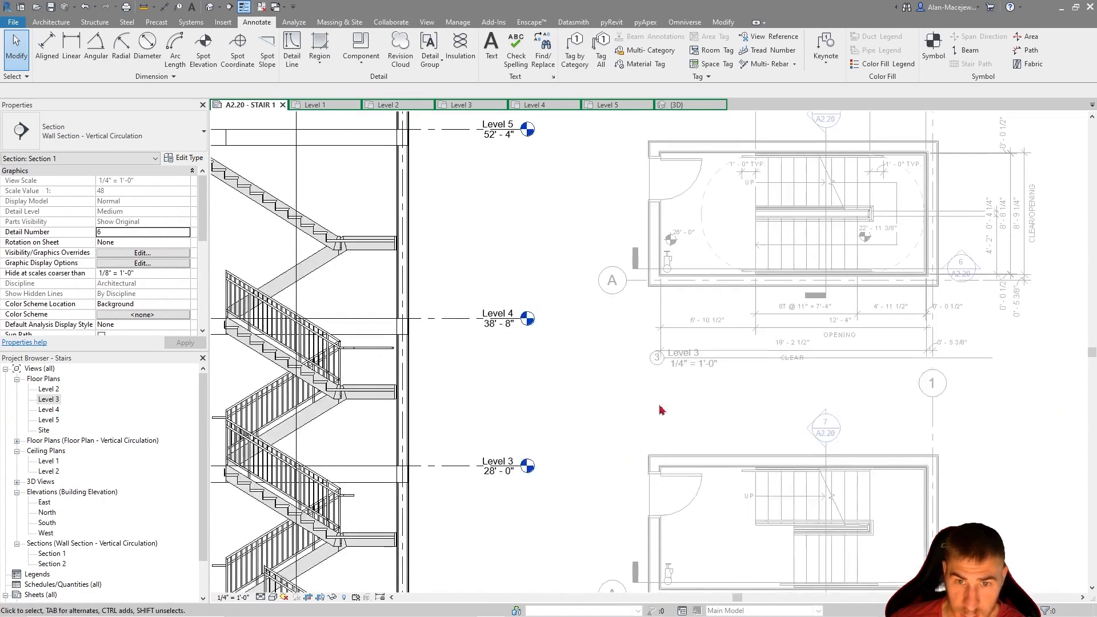
{"action": "scroll", "coordinate": [766, 200], "scroll_direction": "up", "scroll_amount": 3}
{"action": "scroll", "coordinate": [754, 245], "scroll_direction": "down", "scroll_amount": 3}
{"action": "middle_click_drag", "start_coordinate": [743, 339], "coordinate": [949, 209]}
{"action": "middle_click_drag", "start_coordinate": [742, 538], "coordinate": [765, 370]}
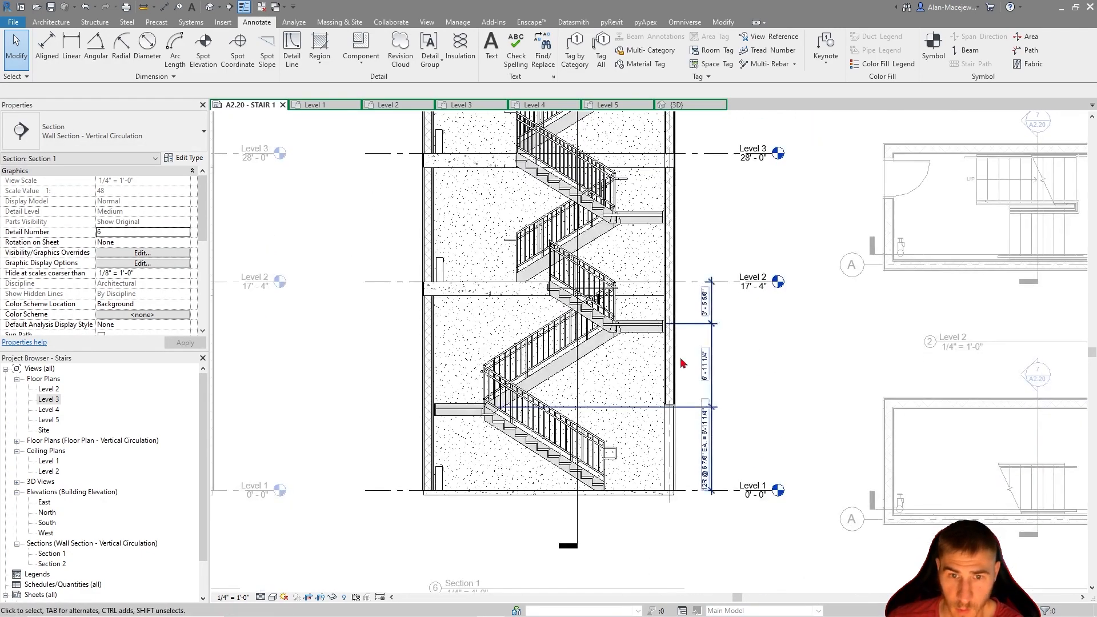
Check the riser height and number of risers of the second flight's run in Section 1
{"action": "scroll", "coordinate": [572, 362], "scroll_direction": "up", "scroll_amount": 2}
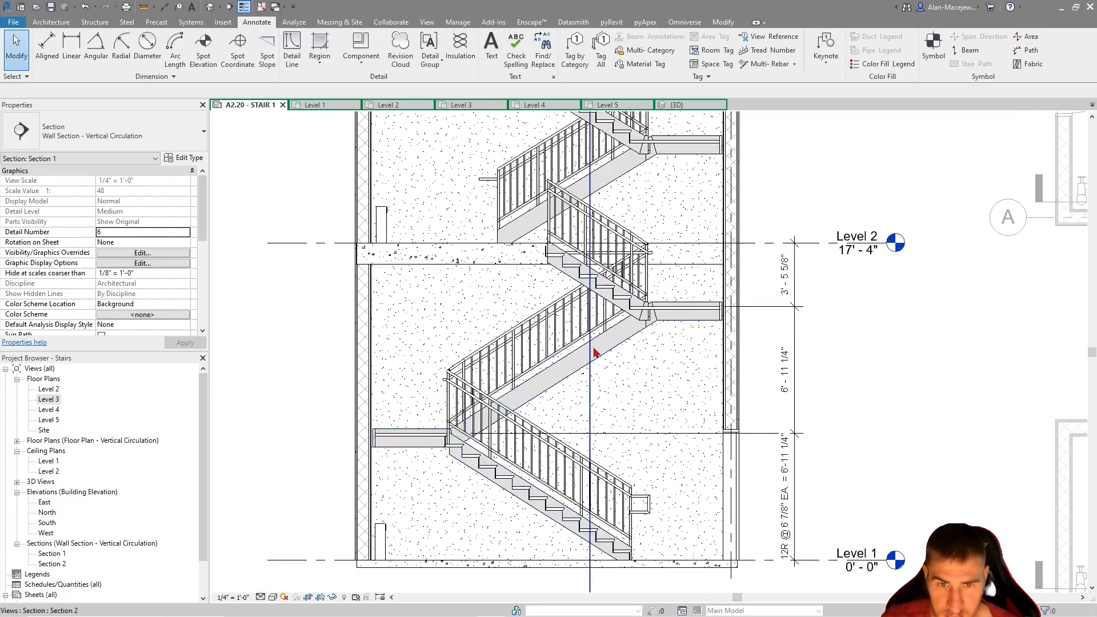
{"action": "scroll", "coordinate": [650, 310], "scroll_direction": "up", "scroll_amount": 2}
{"action": "scroll", "coordinate": [651, 319], "scroll_direction": "up", "scroll_amount": 2}
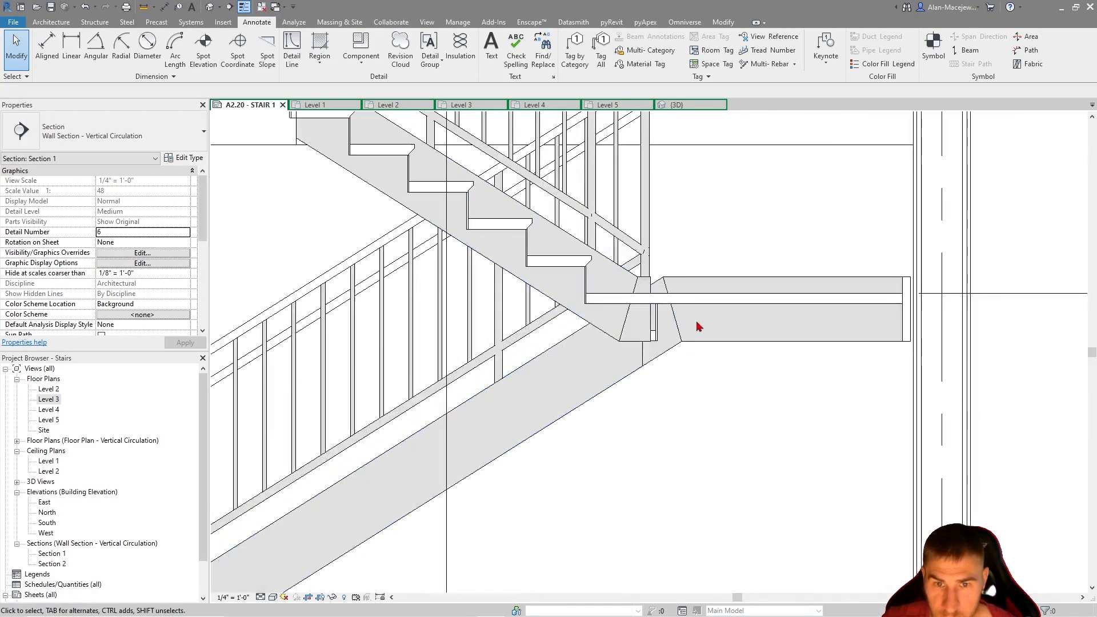
{"action": "left_click", "coordinate": [656, 334]}
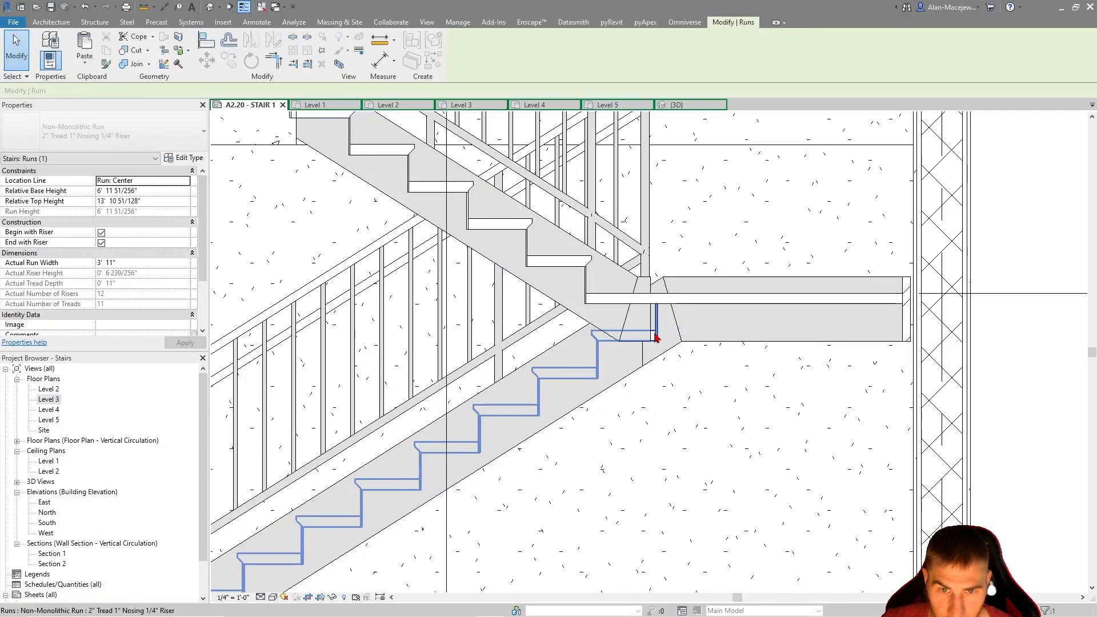
{"action": "scroll", "coordinate": [656, 325], "scroll_direction": "down", "scroll_amount": 3}
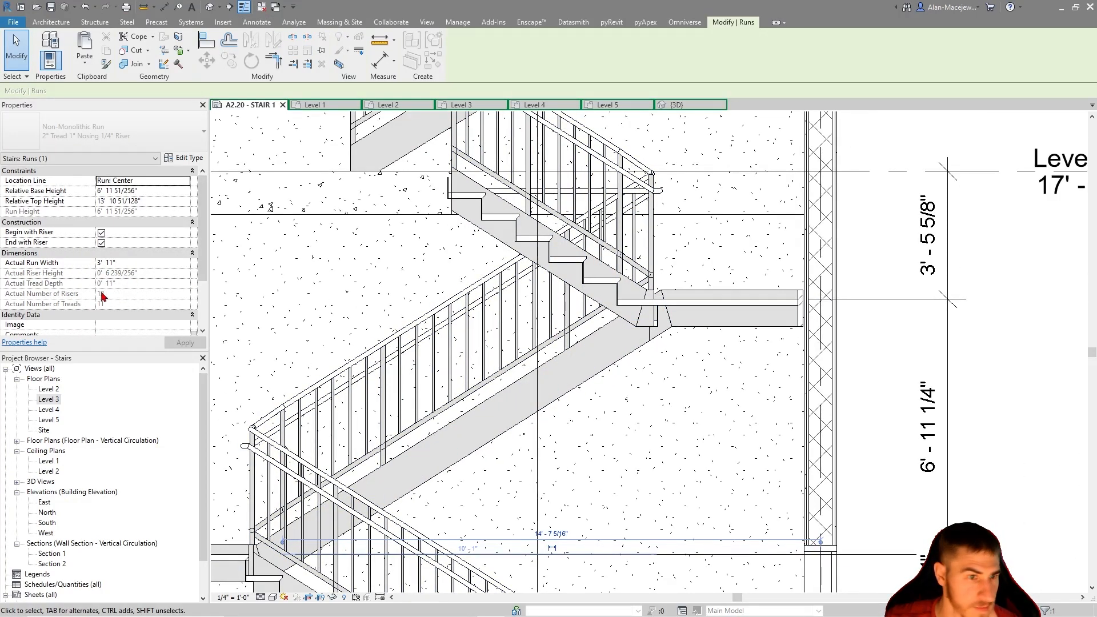
{"action": "middle_click_drag", "start_coordinate": [536, 362], "coordinate": [427, 240]}
{"action": "scroll", "coordinate": [428, 241], "scroll_direction": "down", "scroll_amount": 1}
{"action": "left_click", "coordinate": [776, 475]}
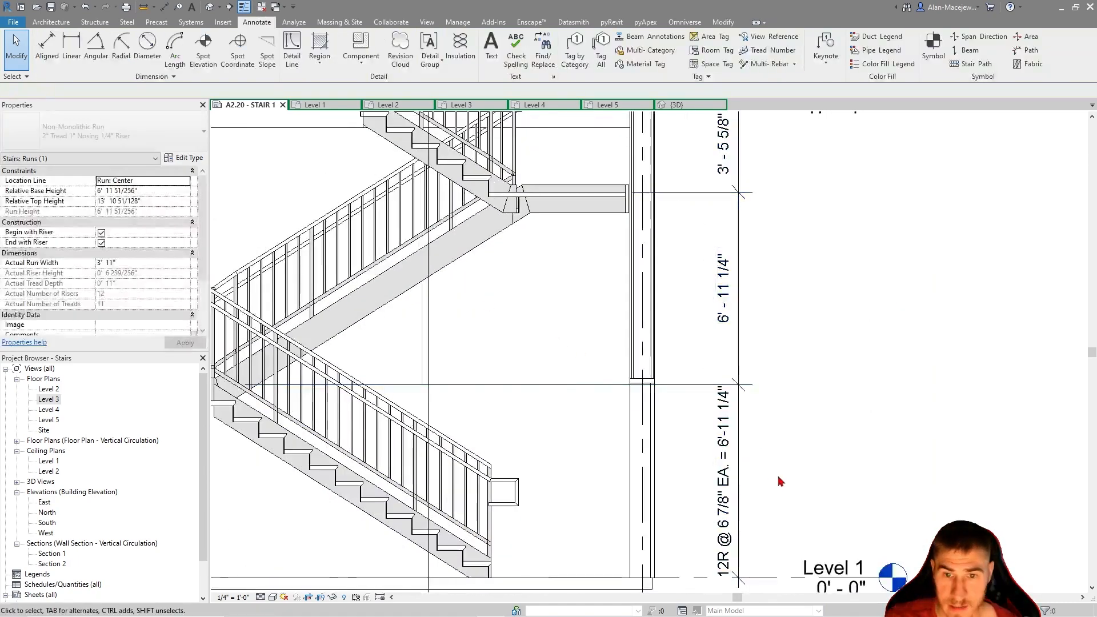
Copy the lowest flight's override "12R @ 6 7/8" EA. = 6'-11 1/4"" and use it as the second flight's dimension text
{"action": "left_click", "coordinate": [722, 478]}
{"action": "left_click", "coordinate": [839, 414]}
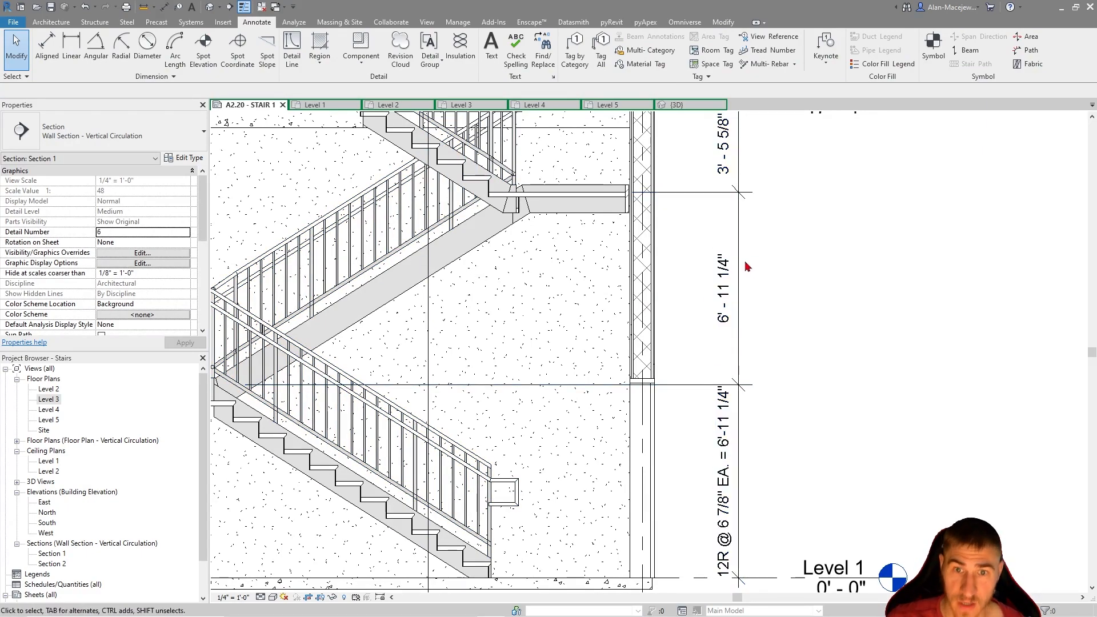
{"action": "left_click", "coordinate": [729, 416]}
{"action": "left_click", "coordinate": [721, 444]}
{"action": "key", "text": "ctrl+c"}
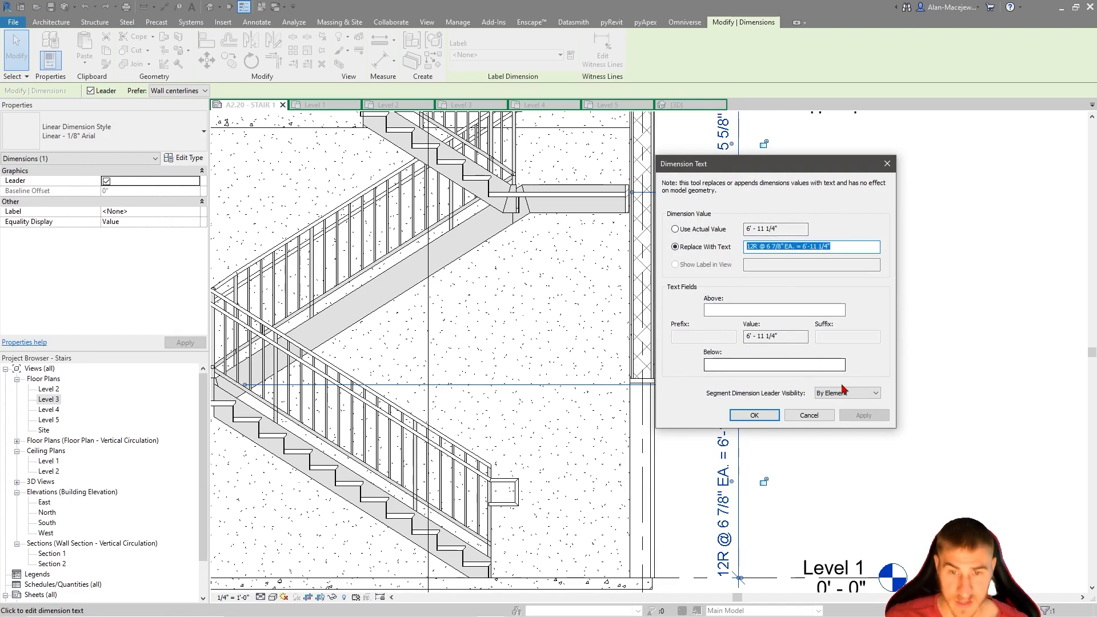
{"action": "left_click", "coordinate": [810, 415]}
{"action": "left_click", "coordinate": [719, 266]}
{"action": "left_click", "coordinate": [676, 247]}
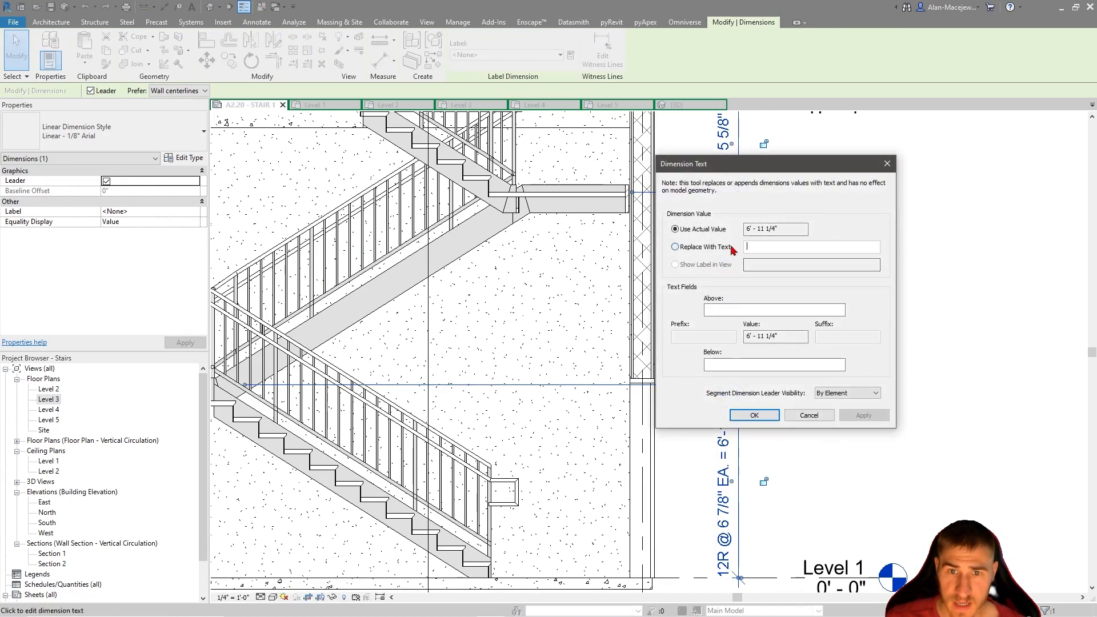
{"action": "key", "text": "ctrl+v"}
{"action": "left_click", "coordinate": [754, 415]}
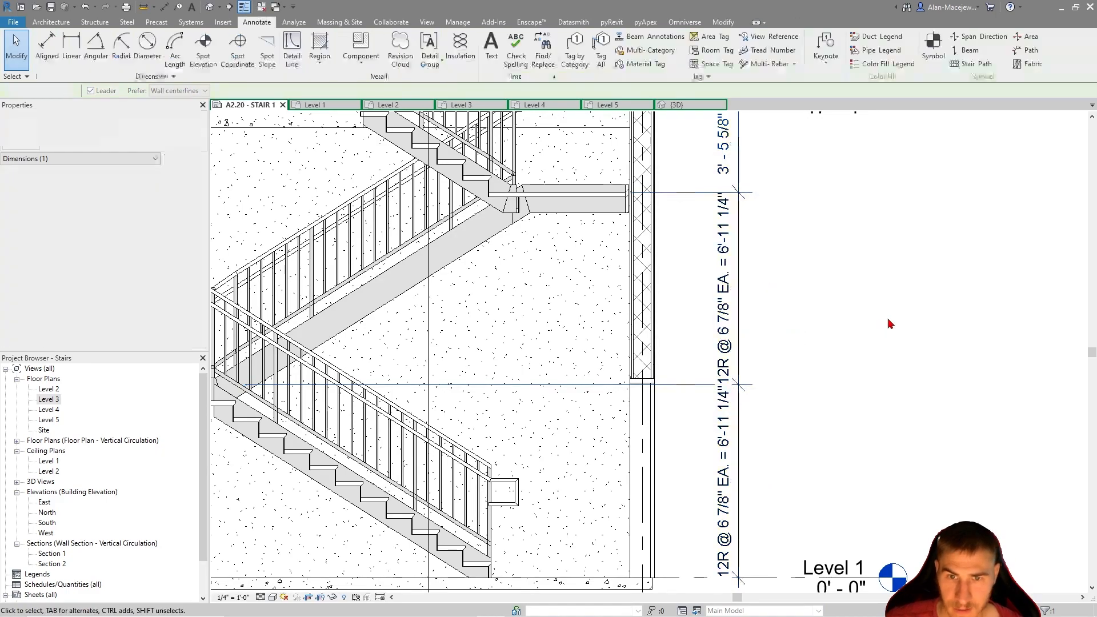
Try to shift the second flight's dimension text away from its dimension line
{"action": "left_click_drag", "start_coordinate": [730, 289], "coordinate": [716, 288]}
{"action": "left_click", "coordinate": [690, 322]}
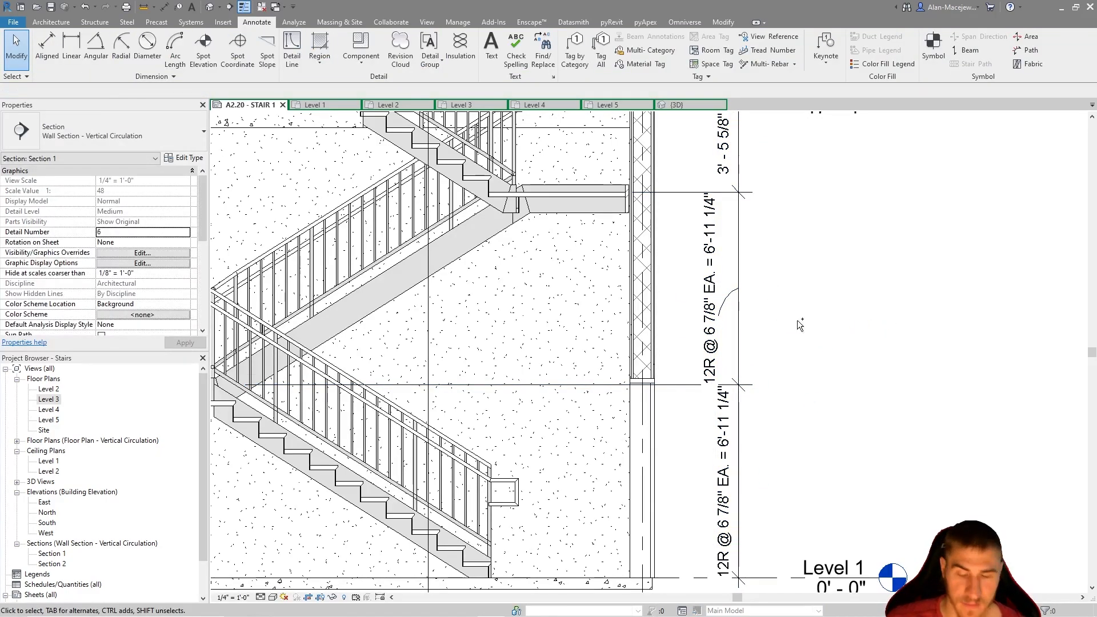
Check the riser count of the short flight below Level 2 and replace its dimension text with "6R @ 6 7/8" EA. = 3'-5 5/8""
{"action": "middle_click_drag", "start_coordinate": [778, 224], "coordinate": [827, 341]}
{"action": "middle_click_drag", "start_coordinate": [650, 292], "coordinate": [757, 322]}
{"action": "scroll", "coordinate": [523, 277], "scroll_direction": "up", "scroll_amount": 1}
{"action": "left_click", "coordinate": [550, 265]}
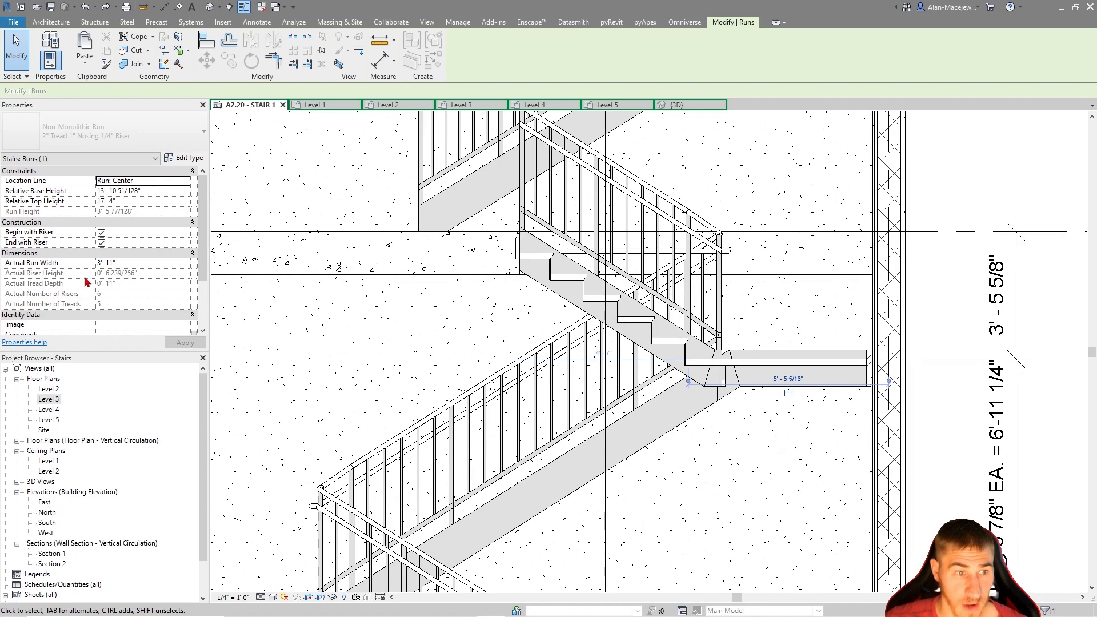
{"action": "key", "text": "Escape"}
{"action": "left_click", "coordinate": [1003, 294]}
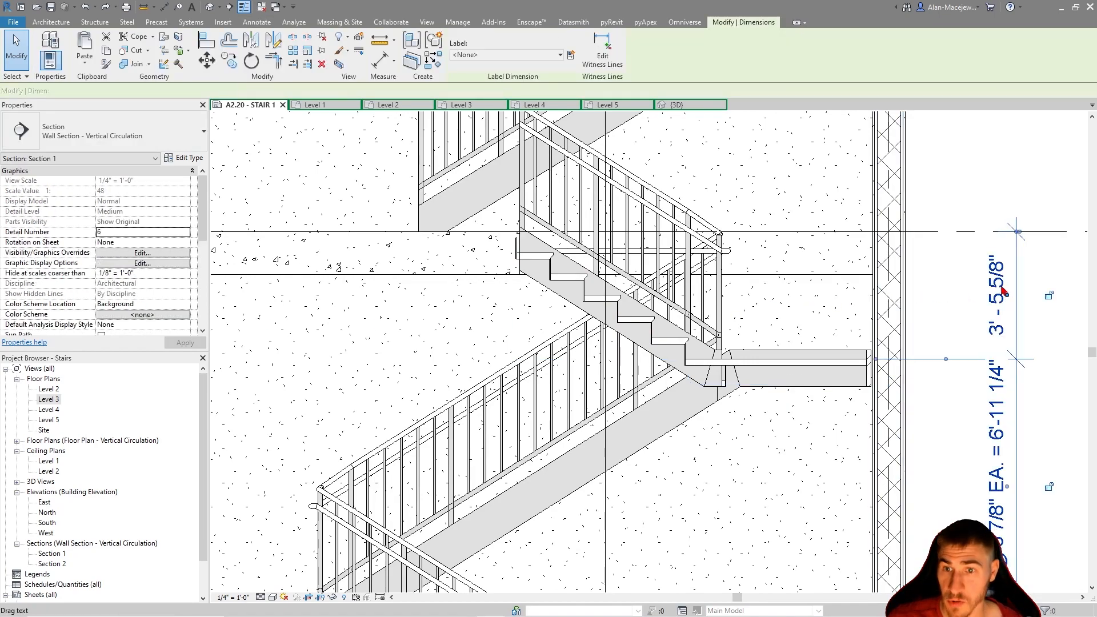
{"action": "left_click", "coordinate": [1000, 289]}
{"action": "left_click", "coordinate": [721, 248]}
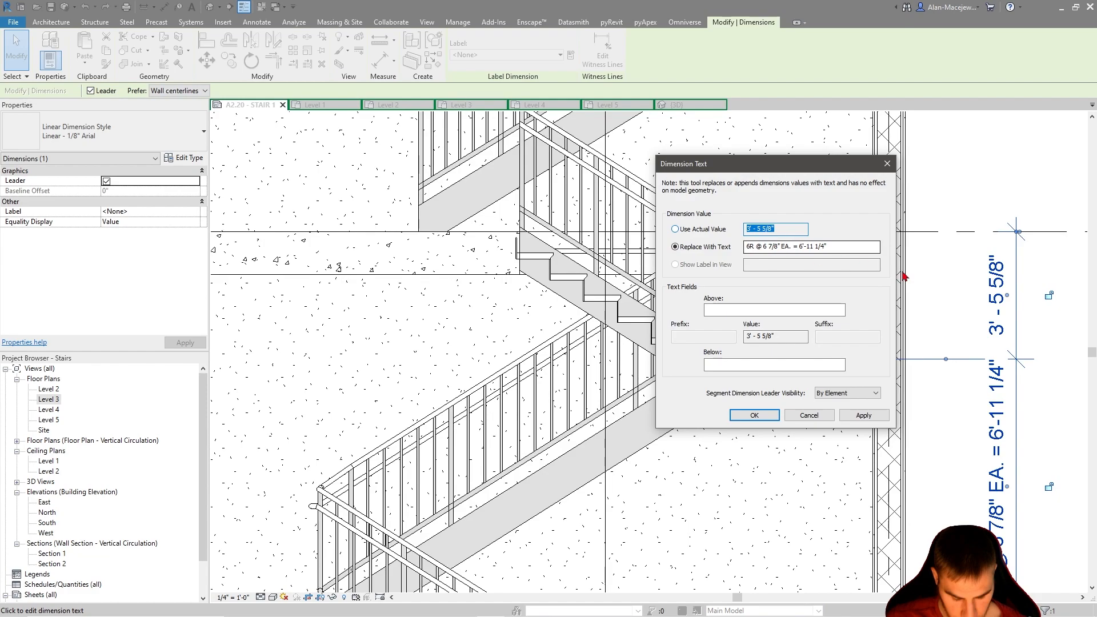
{"action": "left_click_drag", "start_coordinate": [827, 248], "coordinate": [799, 240]}
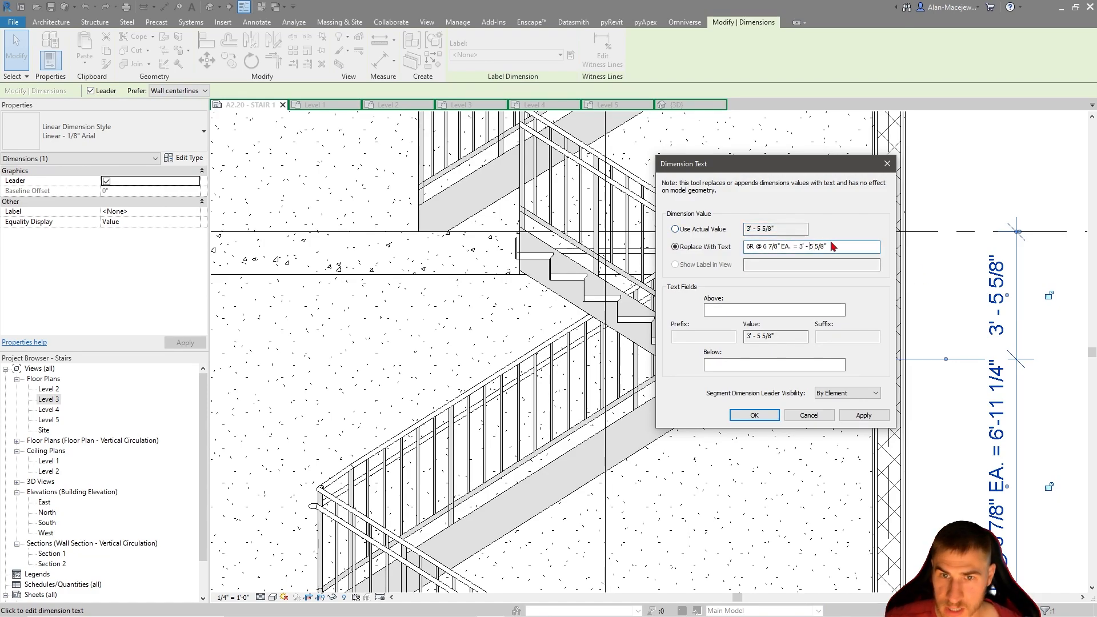
{"action": "key", "text": "Return"}
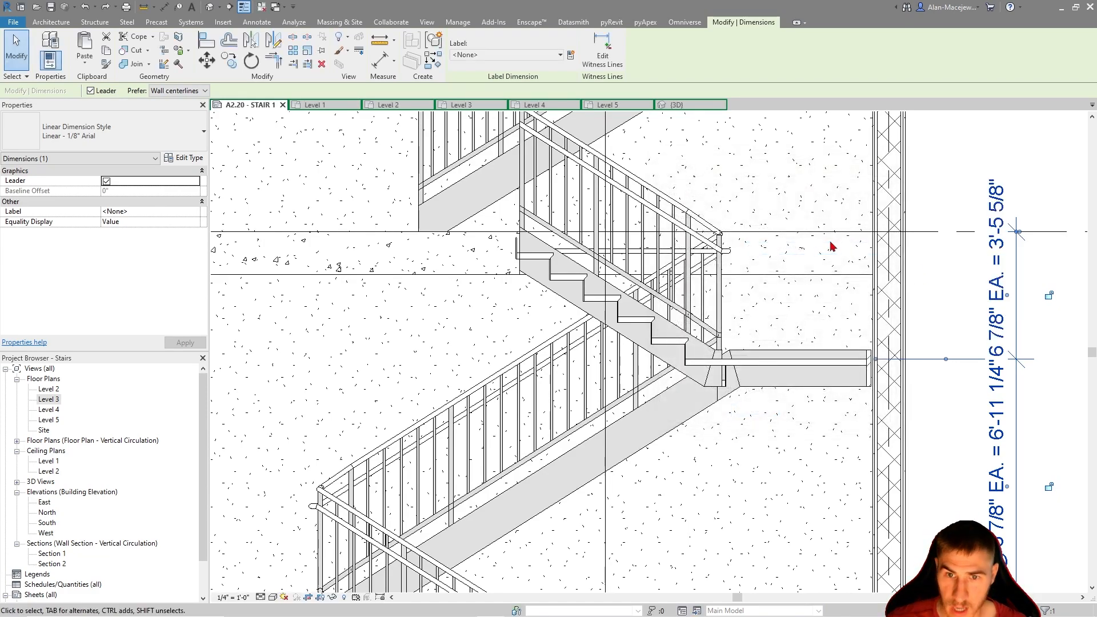
Split the short flight's dimension text, leaving "6R @ 6 7/8" EA. =" as the replacement text and putting "3'-5 5/8"" below the line
{"action": "scroll", "coordinate": [883, 314], "scroll_direction": "down", "scroll_amount": 5}
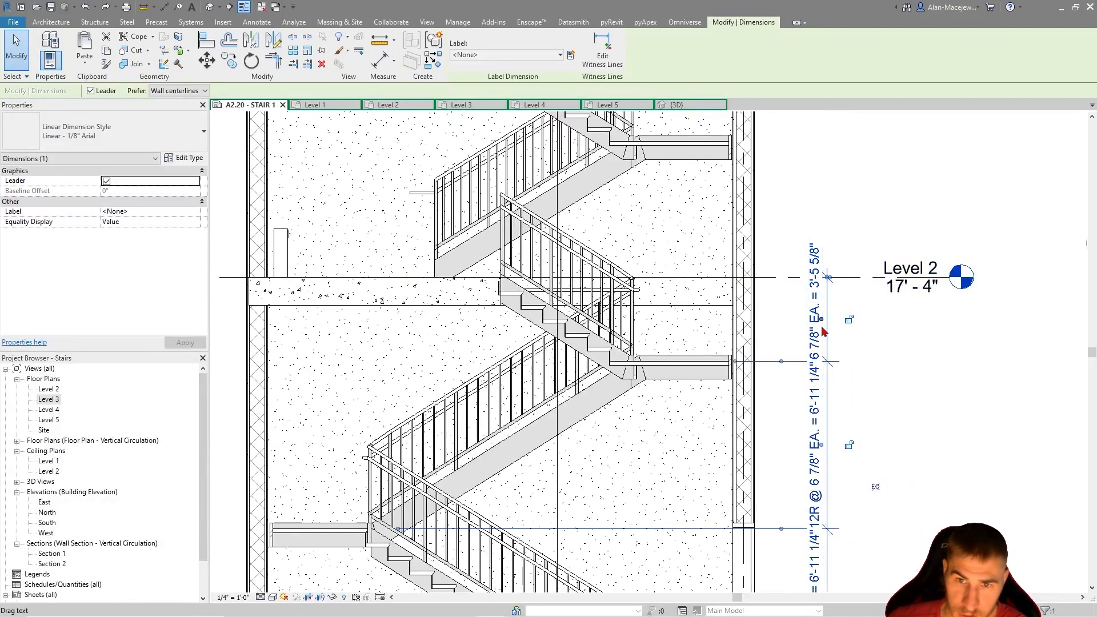
{"action": "left_click", "coordinate": [820, 305]}
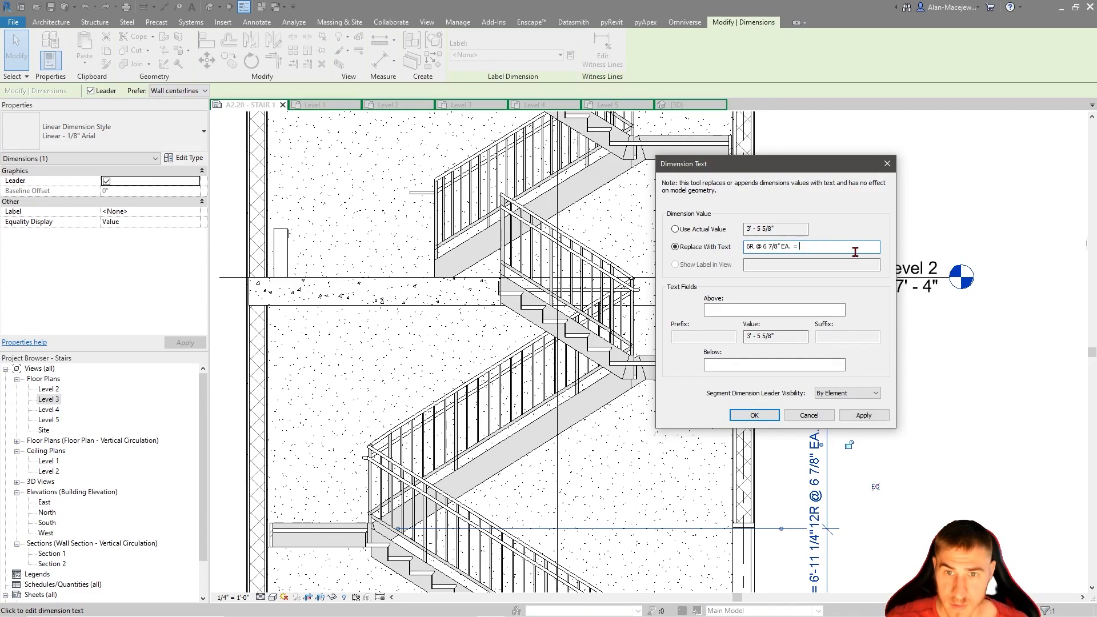
{"action": "left_click", "coordinate": [777, 365]}
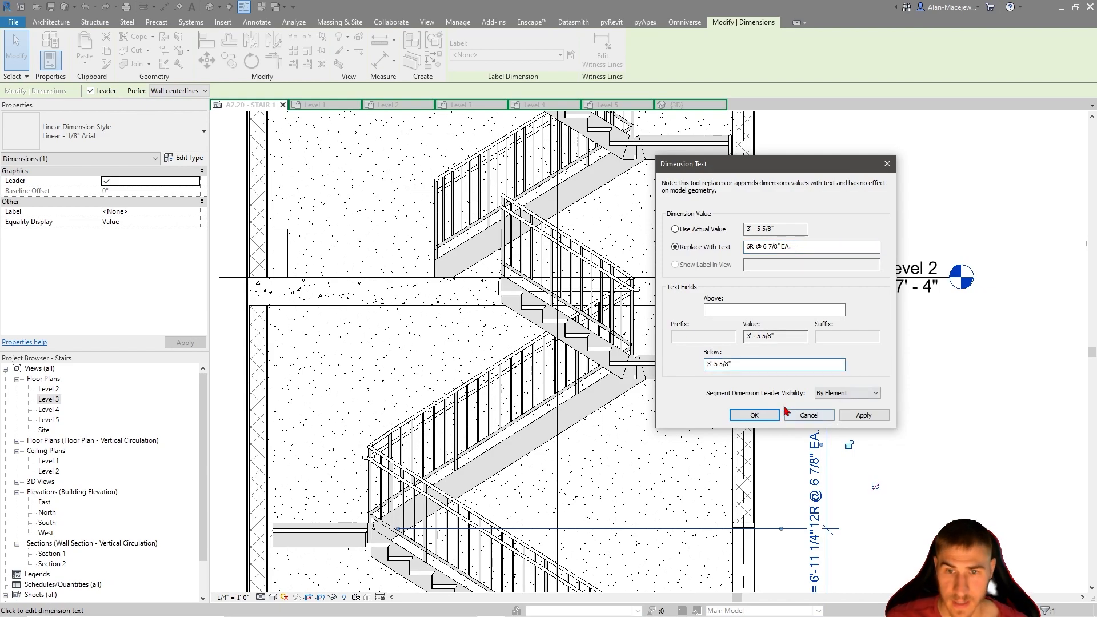
{"action": "left_click", "coordinate": [765, 415]}
{"action": "left_click", "coordinate": [924, 382]}
{"action": "scroll", "coordinate": [866, 343], "scroll_direction": "up", "scroll_amount": 2}
{"action": "scroll", "coordinate": [866, 343], "scroll_direction": "down", "scroll_amount": 3}
{"action": "scroll", "coordinate": [778, 363], "scroll_direction": "down", "scroll_amount": 3}
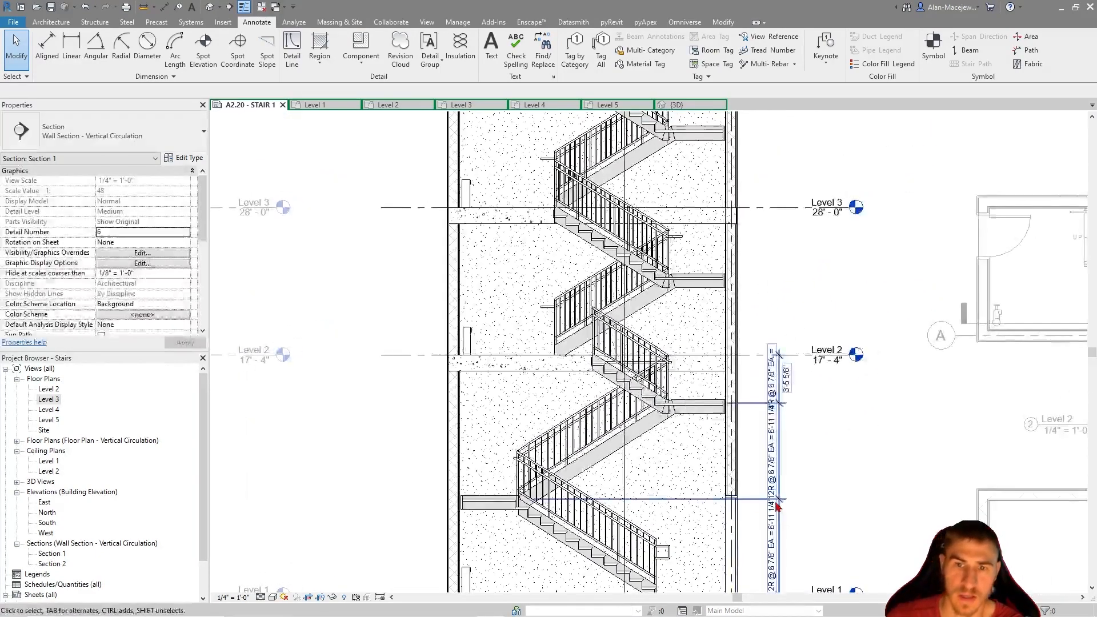
Move the riser dimension string beside Section 1's lower flights slightly closer to the shaft wall
{"action": "middle_click_drag", "start_coordinate": [782, 508], "coordinate": [687, 337]}
{"action": "left_click", "coordinate": [684, 337]}
{"action": "left_click", "coordinate": [777, 304]}
{"action": "left_click", "coordinate": [685, 320]}
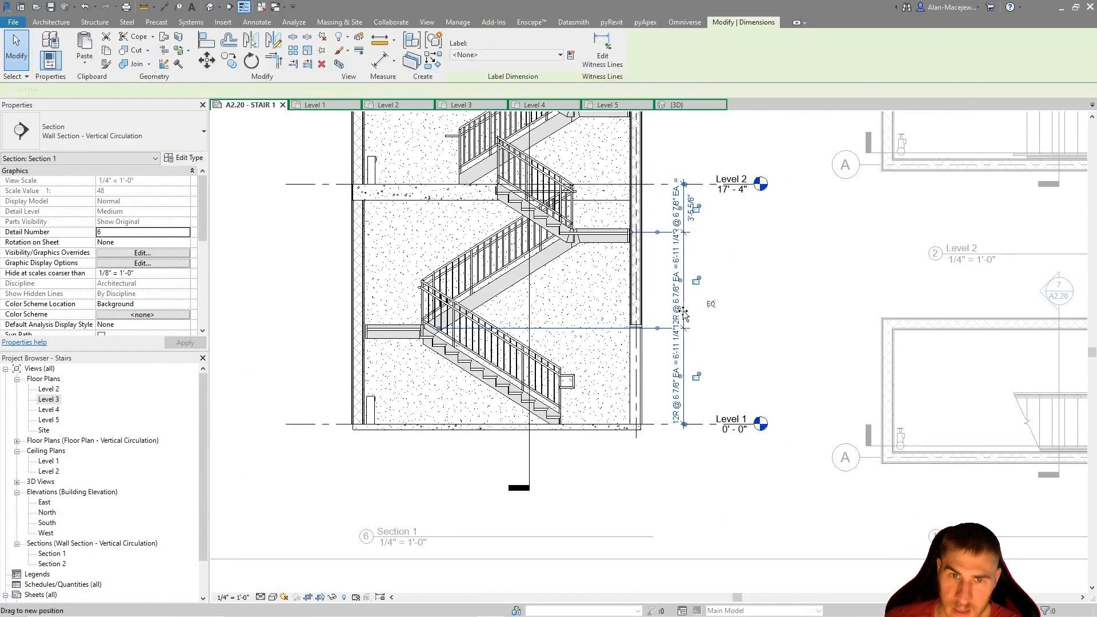
{"action": "left_click_drag", "start_coordinate": [683, 310], "coordinate": [675, 299]}
{"action": "left_click", "coordinate": [729, 294]}
{"action": "middle_click_drag", "start_coordinate": [731, 295], "coordinate": [785, 314]}
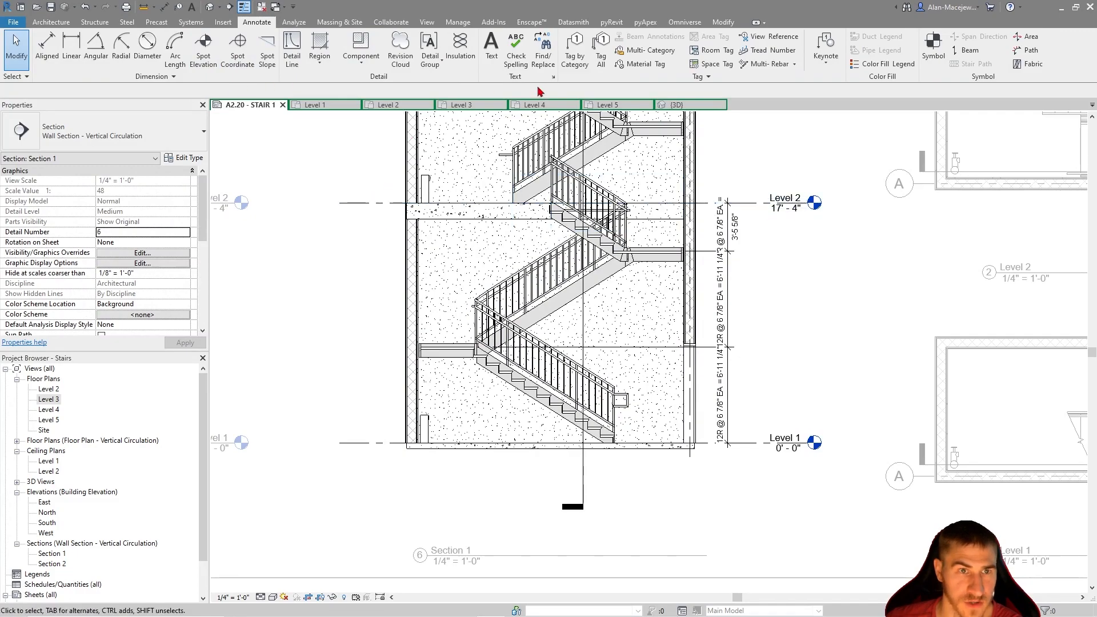
Place an aligned floor-to-floor dimension from Level 1 to Level 2 in Section 1, spaced outside the riser dimension string
{"action": "left_click", "coordinate": [165, 8]}
{"action": "left_click", "coordinate": [777, 442]}
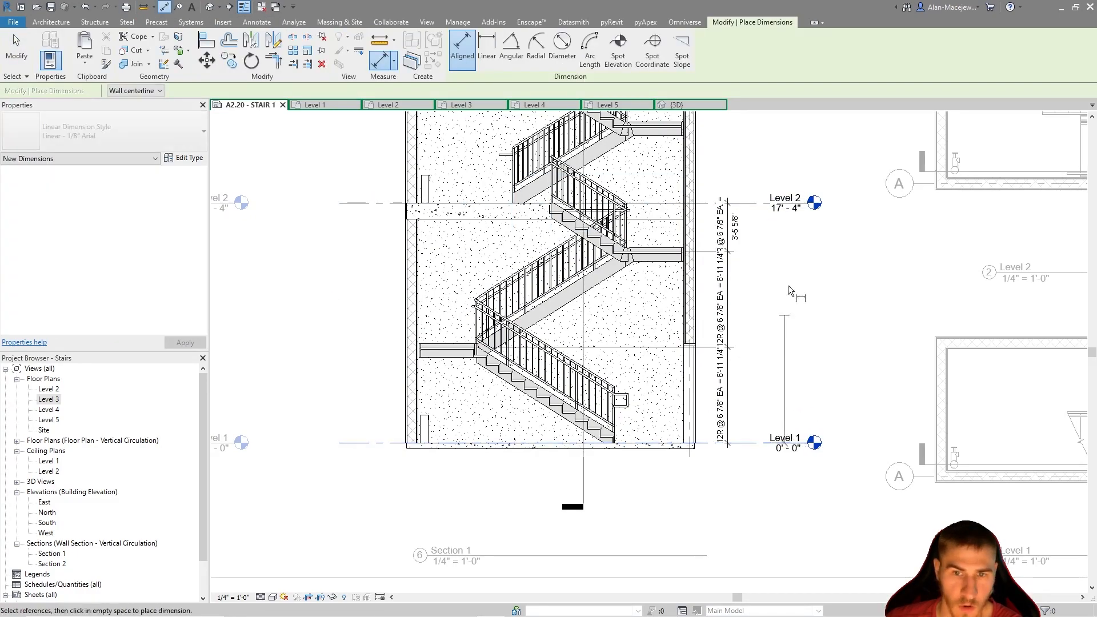
{"action": "left_click", "coordinate": [776, 202]}
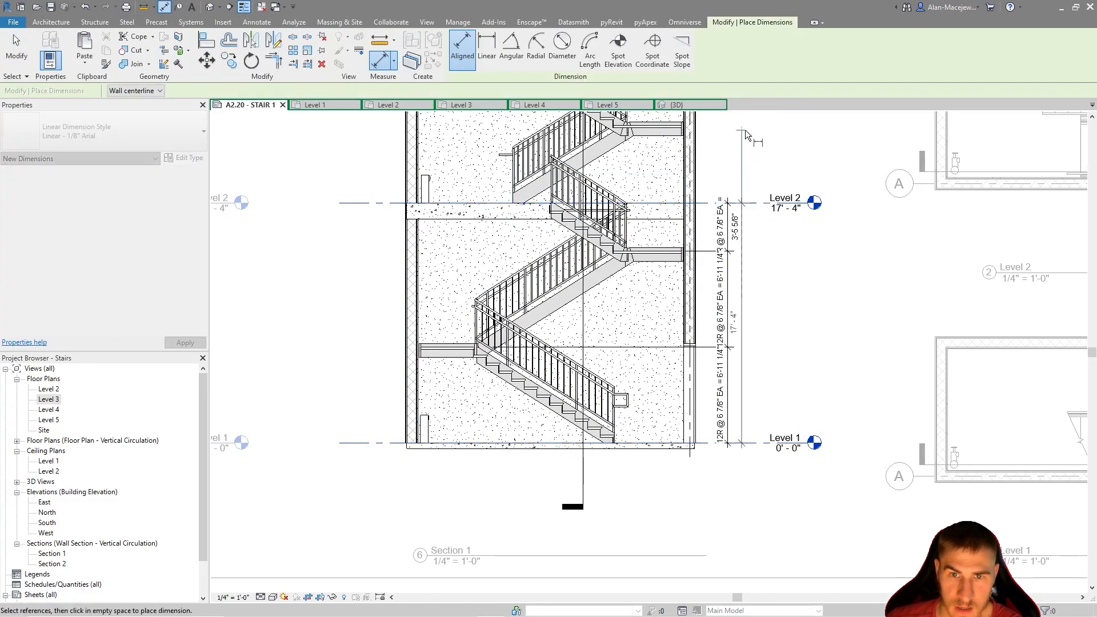
{"action": "left_click", "coordinate": [746, 129]}
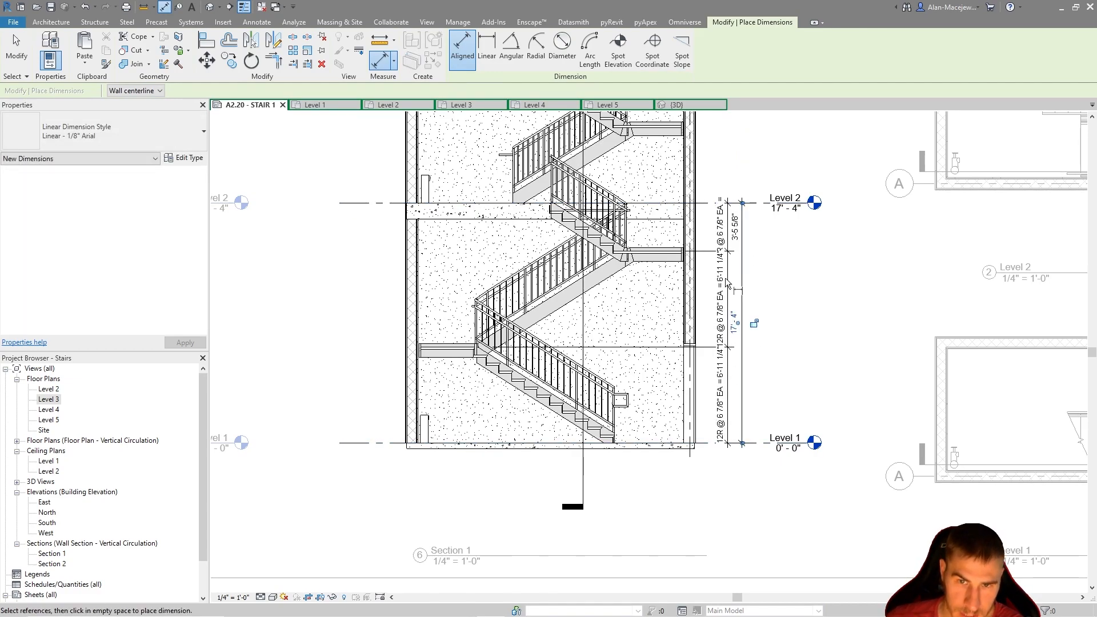
{"action": "middle_click_drag", "start_coordinate": [803, 198], "coordinate": [776, 266]}
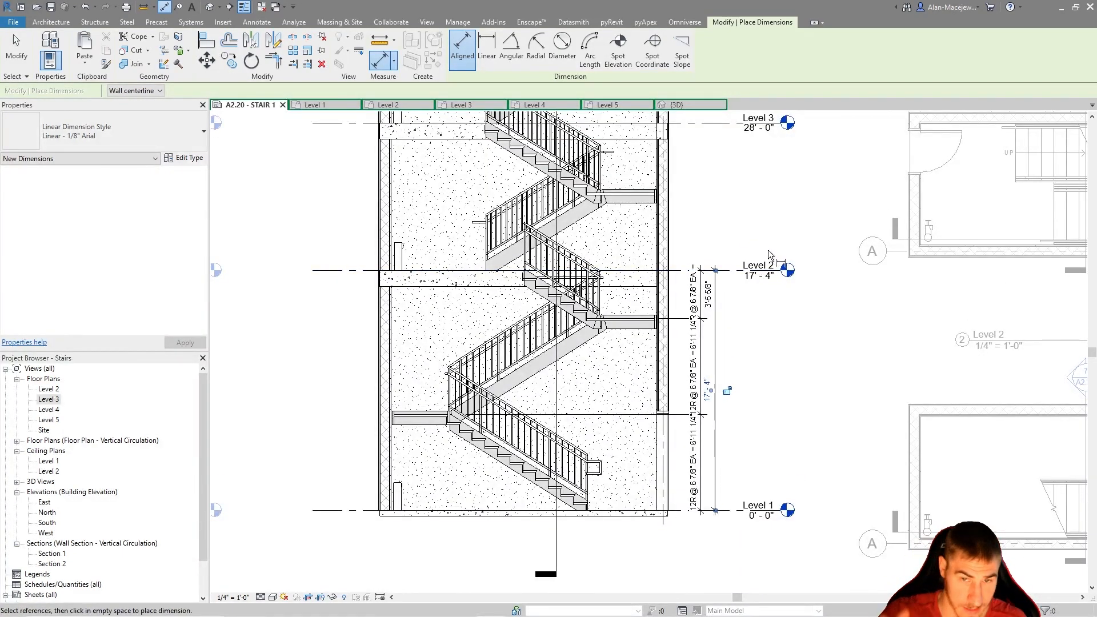
{"action": "key", "text": "Escape"}
{"action": "key", "text": "Escape"}
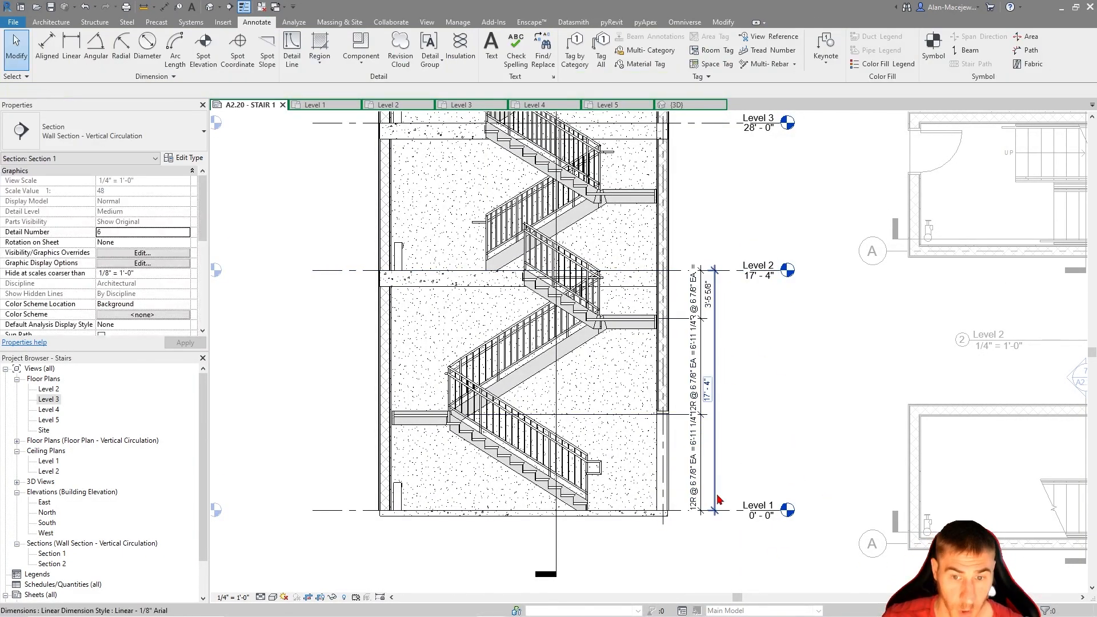
{"action": "left_click", "coordinate": [714, 418]}
{"action": "left_click_drag", "start_coordinate": [714, 417], "coordinate": [726, 416]}
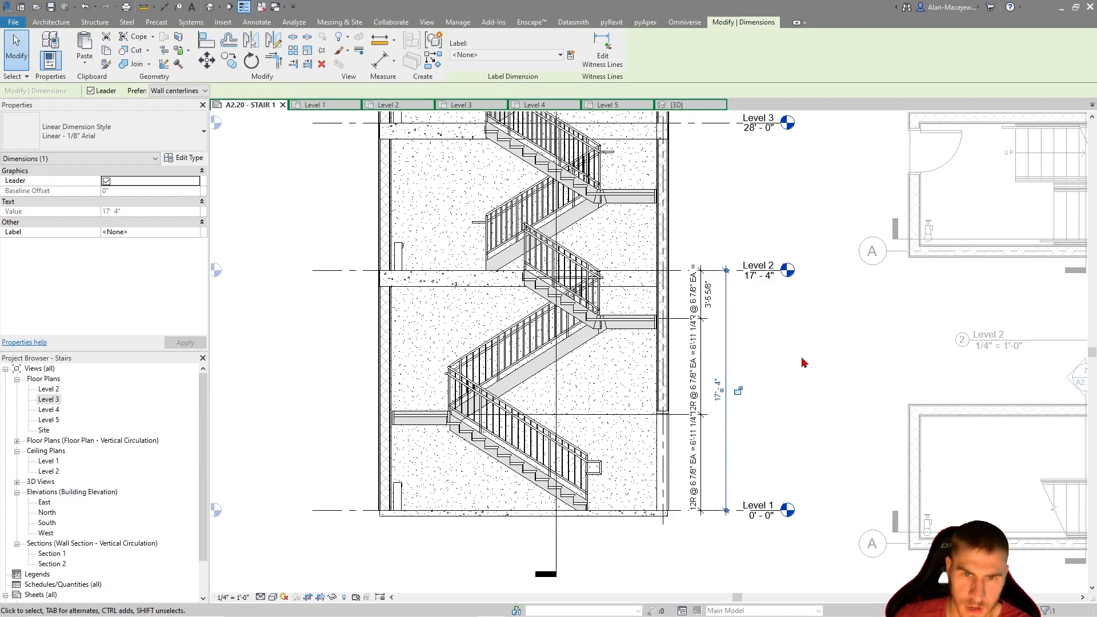
Extend the floor-to-floor dimension in Section 1 with witness lines at Level 3, Level 4 and Level 5
{"action": "middle_click_drag", "start_coordinate": [747, 317], "coordinate": [731, 437]}
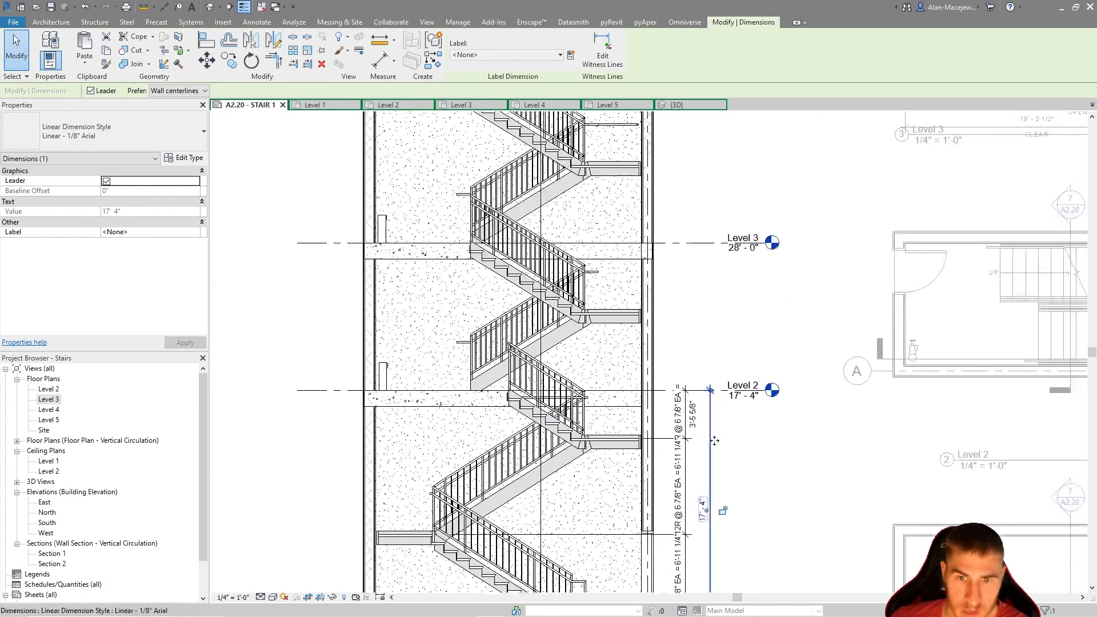
{"action": "left_click", "coordinate": [720, 154]}
{"action": "middle_click_drag", "start_coordinate": [772, 159], "coordinate": [752, 470]}
{"action": "left_click", "coordinate": [718, 412]}
{"action": "left_click", "coordinate": [719, 221]}
{"action": "middle_click_drag", "start_coordinate": [735, 250], "coordinate": [734, 375]}
{"action": "left_click", "coordinate": [770, 429]}
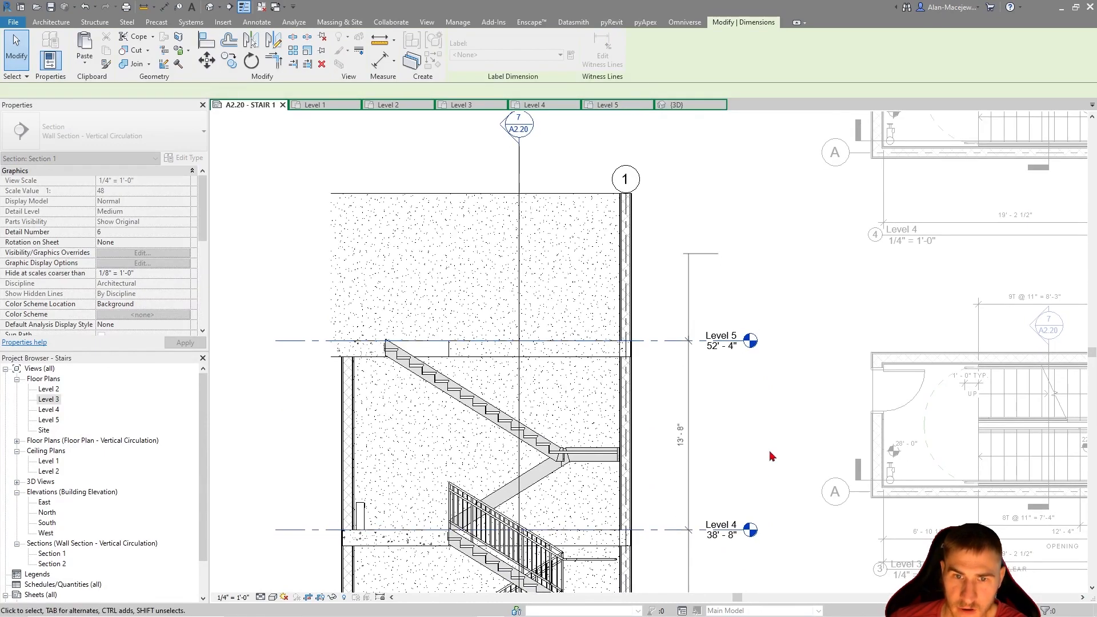
Extend Section 1's riser dimension string above Level 2 with witness lines at each landing and at Levels 3, 4 and 5
{"action": "middle_click_drag", "start_coordinate": [776, 486], "coordinate": [744, 196]}
{"action": "middle_click_drag", "start_coordinate": [639, 538], "coordinate": [715, 378]}
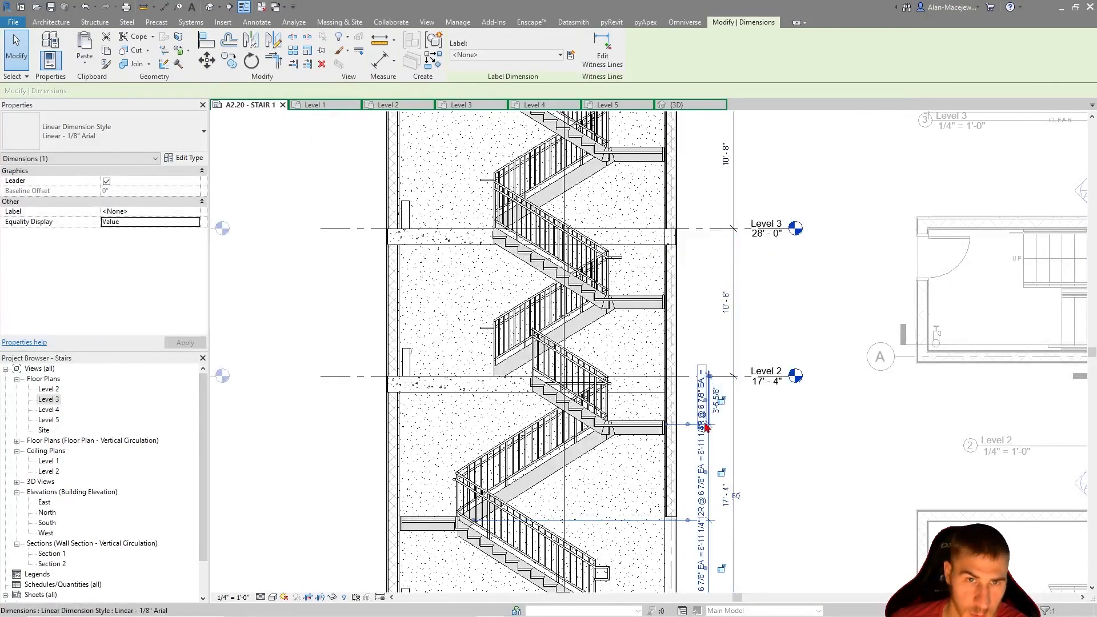
{"action": "left_click", "coordinate": [602, 48]}
{"action": "left_click", "coordinate": [645, 301]}
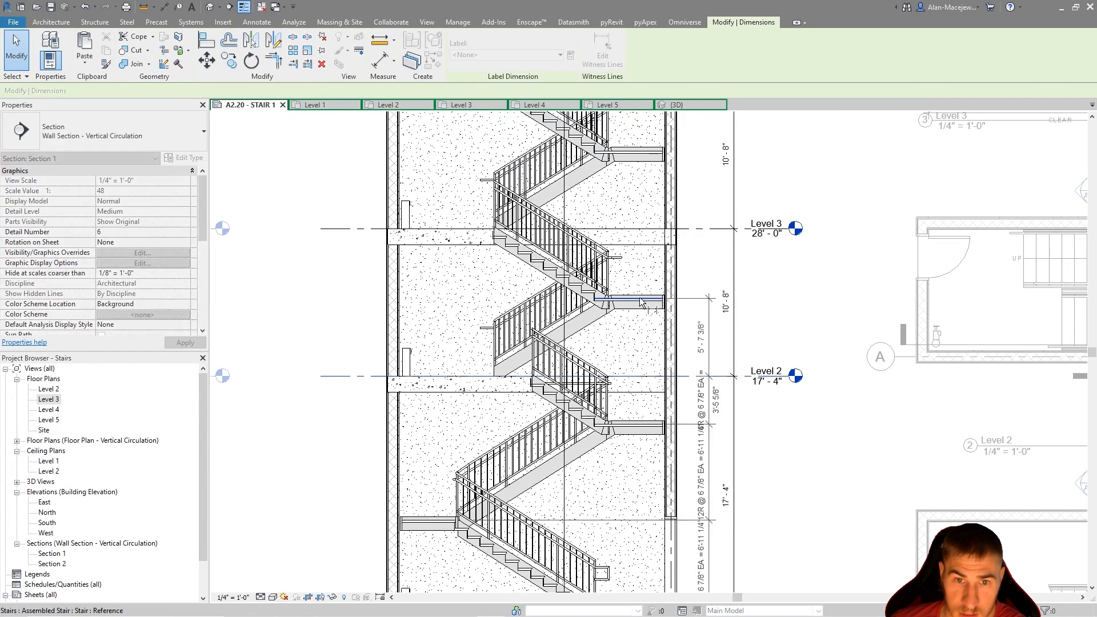
{"action": "middle_click_drag", "start_coordinate": [708, 162], "coordinate": [693, 353]}
{"action": "left_click", "coordinate": [631, 342]}
{"action": "left_click", "coordinate": [634, 196]}
{"action": "middle_click_drag", "start_coordinate": [562, 108], "coordinate": [549, 280]}
{"action": "left_click", "coordinate": [549, 280]}
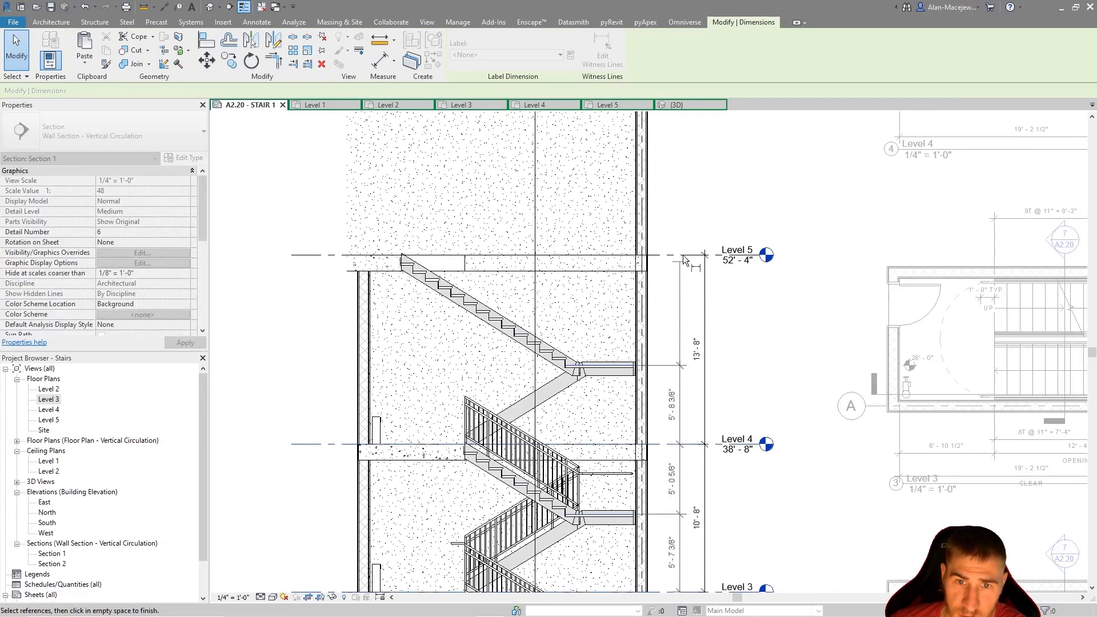
{"action": "middle_click_drag", "start_coordinate": [780, 513], "coordinate": [786, 220]}
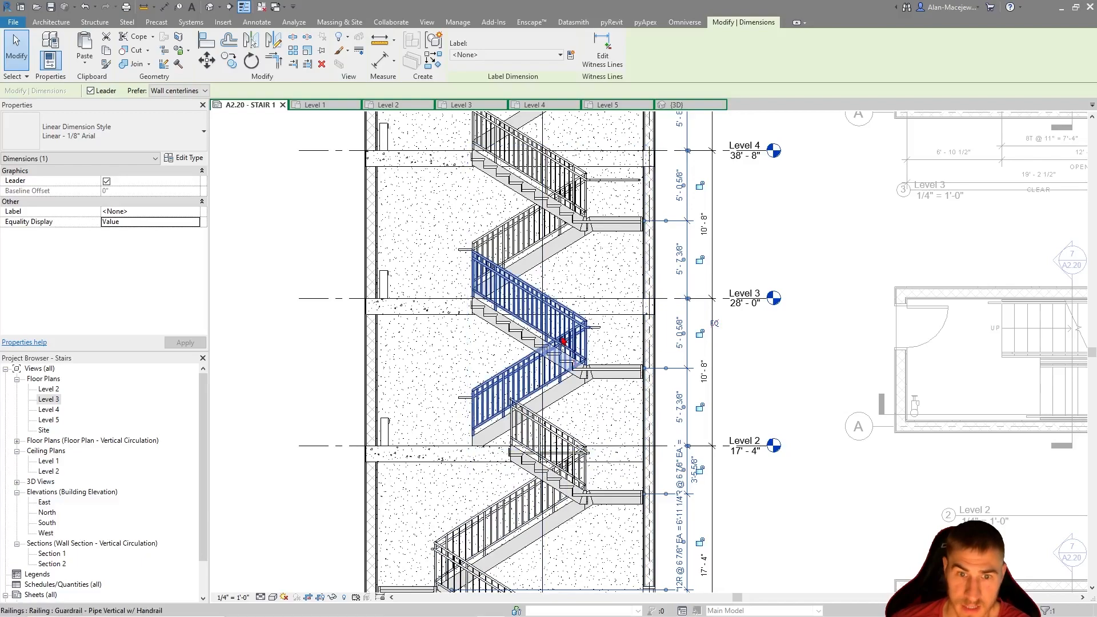
Review the extended riser dimensions along Section 1 and deactivate the section view on the sheet
{"action": "scroll", "coordinate": [628, 368], "scroll_direction": "up", "scroll_amount": 2}
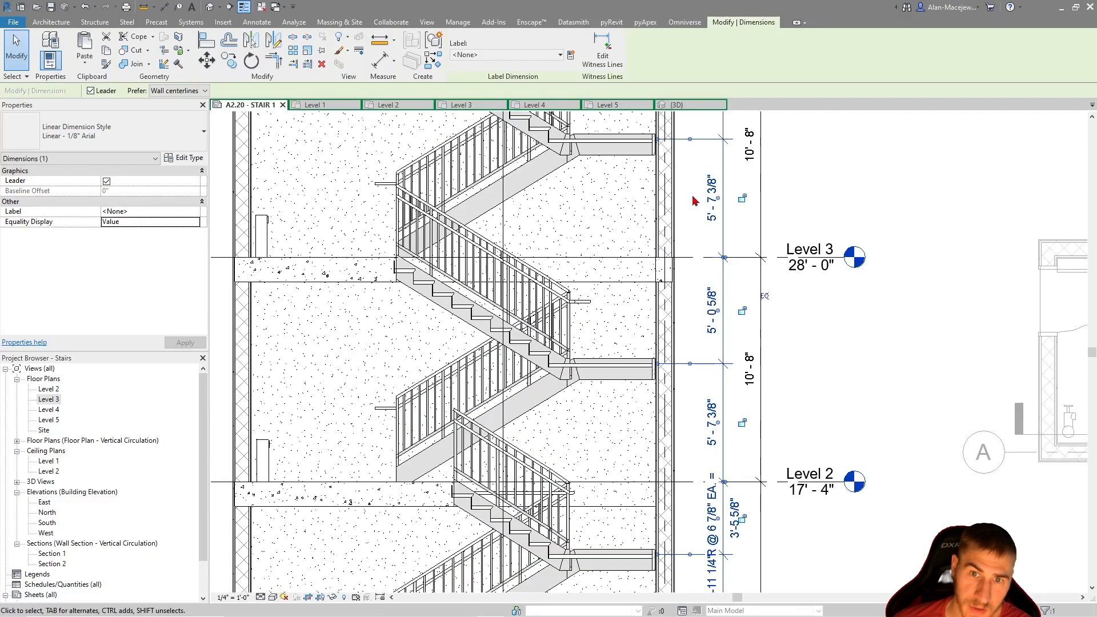
{"action": "middle_click_drag", "start_coordinate": [717, 238], "coordinate": [729, 375]}
{"action": "middle_click_drag", "start_coordinate": [737, 229], "coordinate": [731, 290]}
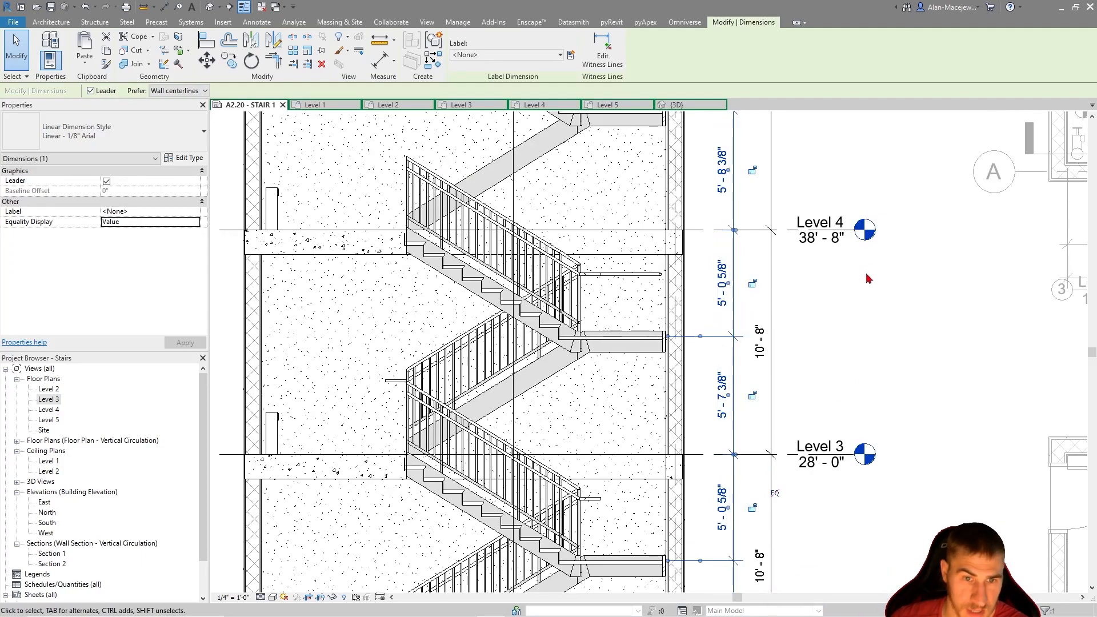
{"action": "scroll", "coordinate": [869, 274], "scroll_direction": "down", "scroll_amount": 5}
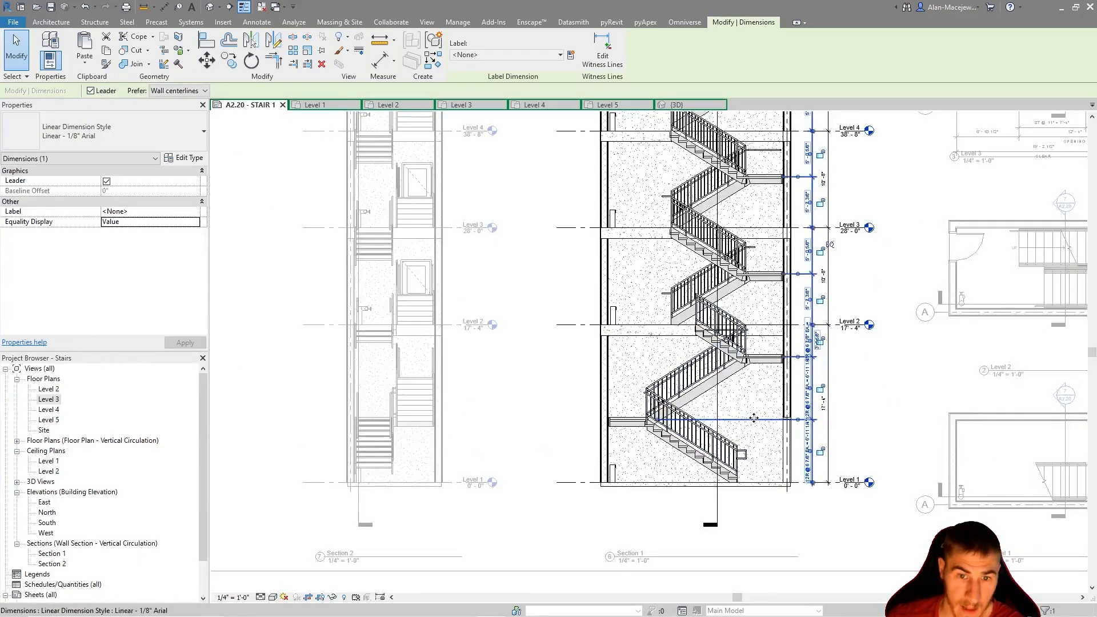
{"action": "middle_click_drag", "start_coordinate": [458, 377], "coordinate": [558, 393]}
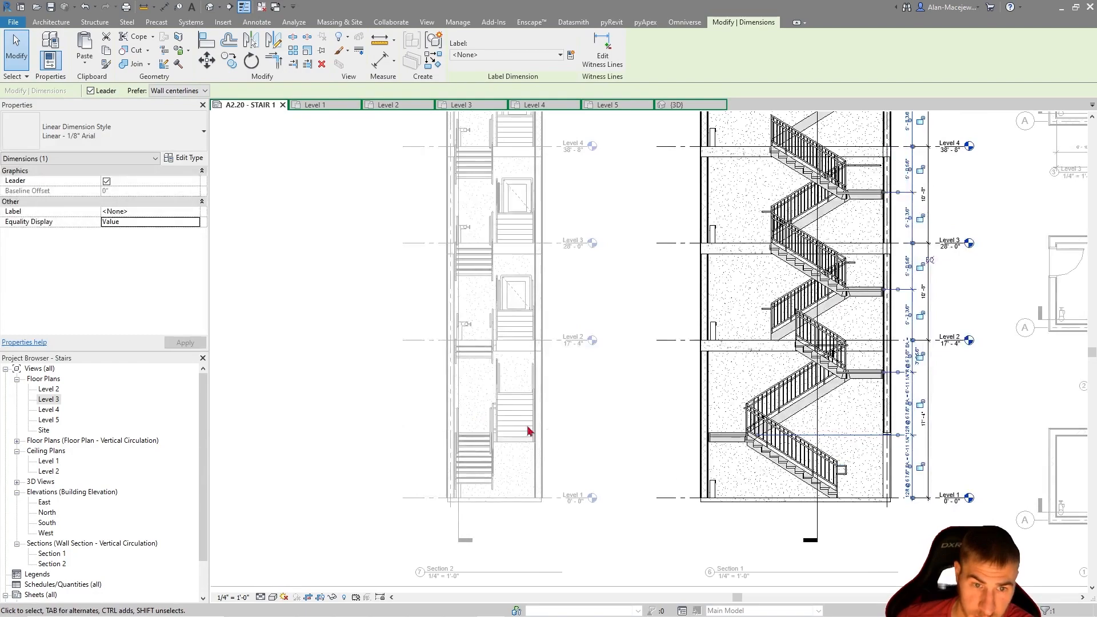
{"action": "left_click", "coordinate": [510, 424]}
{"action": "double_click", "coordinate": [588, 429]}
Examine Section 2 from Level 1 to Level 5 and the dimensions on the Level 3 plan
{"action": "scroll", "coordinate": [516, 479], "scroll_direction": "up", "scroll_amount": 3}
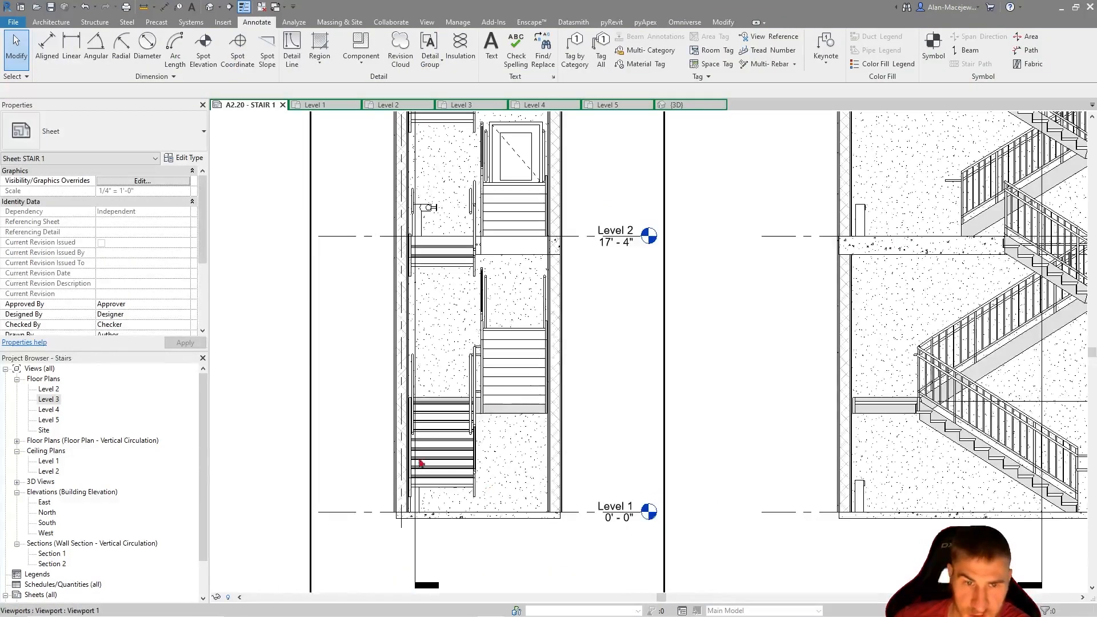
{"action": "scroll", "coordinate": [473, 456], "scroll_direction": "down", "scroll_amount": 3}
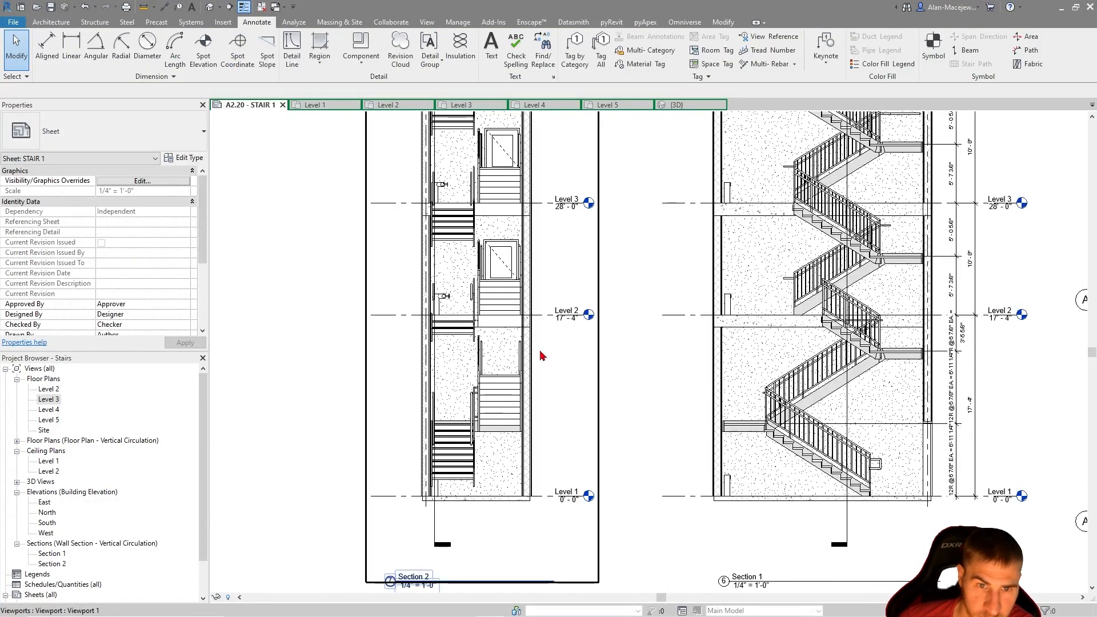
{"action": "scroll", "coordinate": [539, 264], "scroll_direction": "up", "scroll_amount": 2}
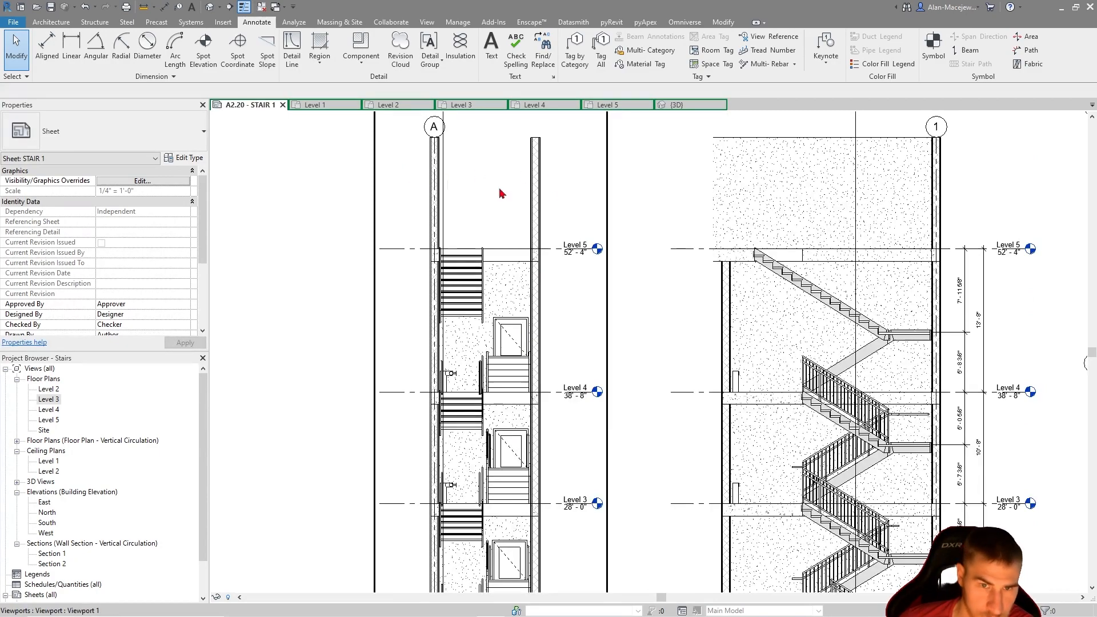
{"action": "scroll", "coordinate": [497, 329], "scroll_direction": "down", "scroll_amount": 1}
{"action": "middle_click_drag", "start_coordinate": [904, 336], "coordinate": [627, 300]}
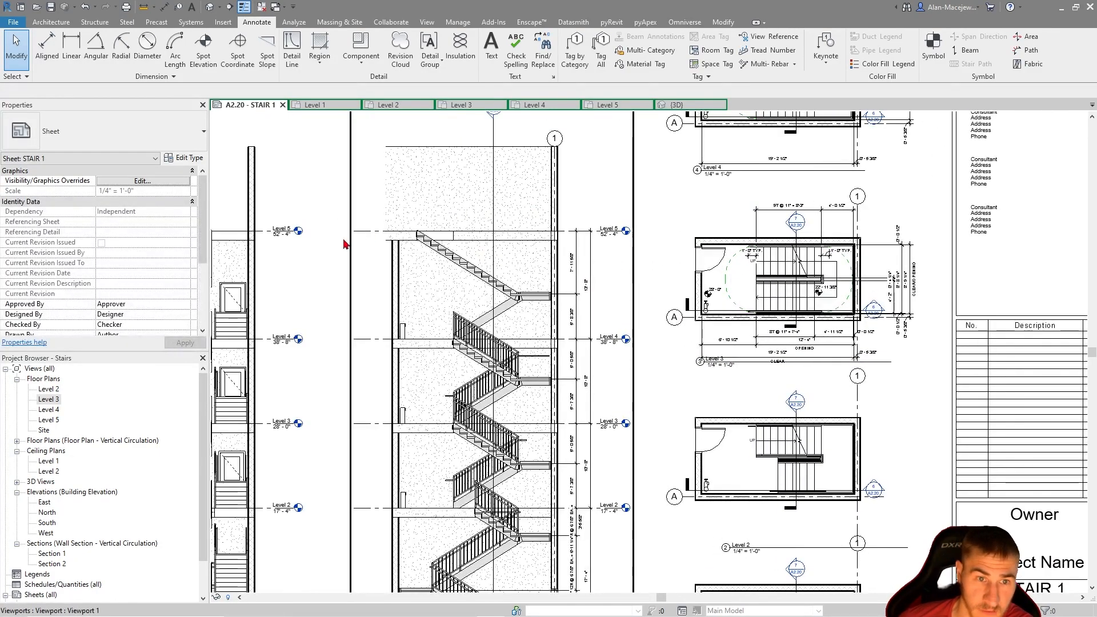
{"action": "scroll", "coordinate": [857, 337], "scroll_direction": "up", "scroll_amount": 3}
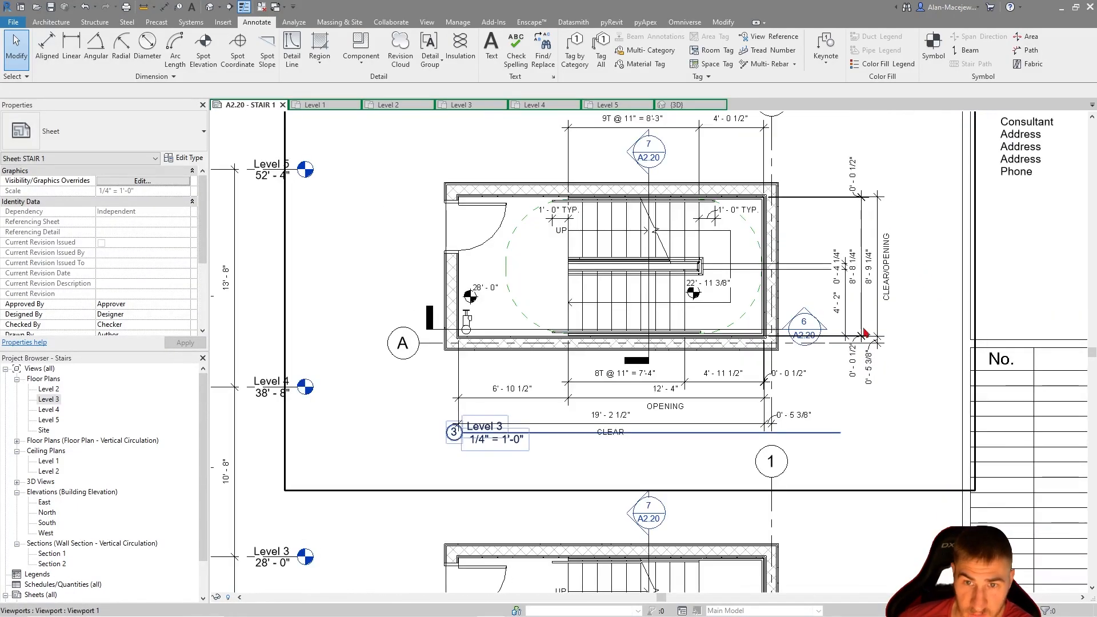
{"action": "scroll", "coordinate": [778, 337], "scroll_direction": "down", "scroll_amount": 1}
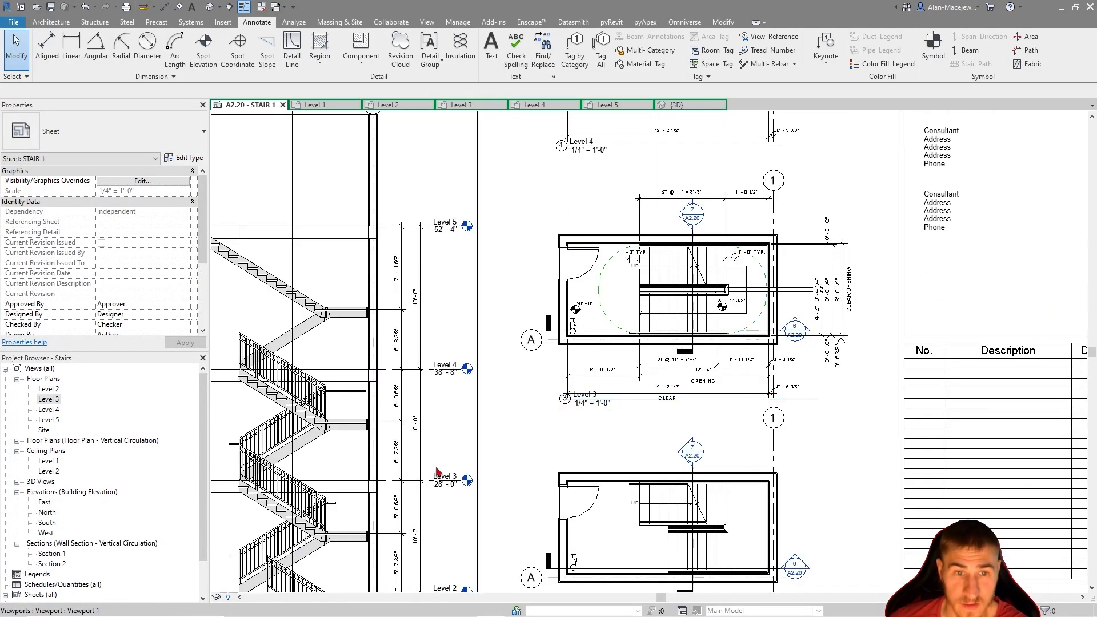
Activate the Level 5 plan, pull grid A's bubble outward clear of the stair wall, and deactivate the view
{"action": "middle_click_drag", "start_coordinate": [432, 479], "coordinate": [884, 353]}
{"action": "scroll", "coordinate": [446, 315], "scroll_direction": "down", "scroll_amount": 1}
{"action": "middle_click_drag", "start_coordinate": [519, 419], "coordinate": [337, 604]}
{"action": "middle_click_drag", "start_coordinate": [654, 194], "coordinate": [632, 309]}
{"action": "scroll", "coordinate": [559, 323], "scroll_direction": "up", "scroll_amount": 2}
{"action": "double_click", "coordinate": [579, 314]}
{"action": "left_click", "coordinate": [518, 363]}
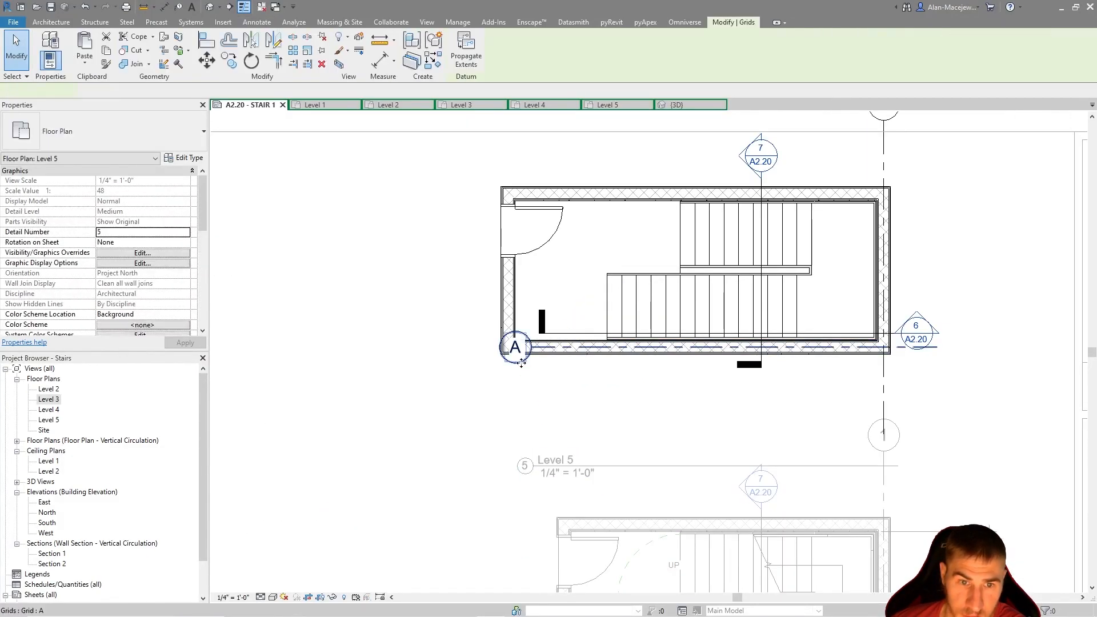
{"action": "left_click_drag", "start_coordinate": [533, 348], "coordinate": [480, 272]}
{"action": "key", "text": "Escape"}
{"action": "scroll", "coordinate": [448, 178], "scroll_direction": "down", "scroll_amount": 2}
{"action": "middle_click_drag", "start_coordinate": [467, 588], "coordinate": [812, 296]}
{"action": "middle_click_drag", "start_coordinate": [596, 474], "coordinate": [611, 268]}
{"action": "double_click", "coordinate": [742, 342]}
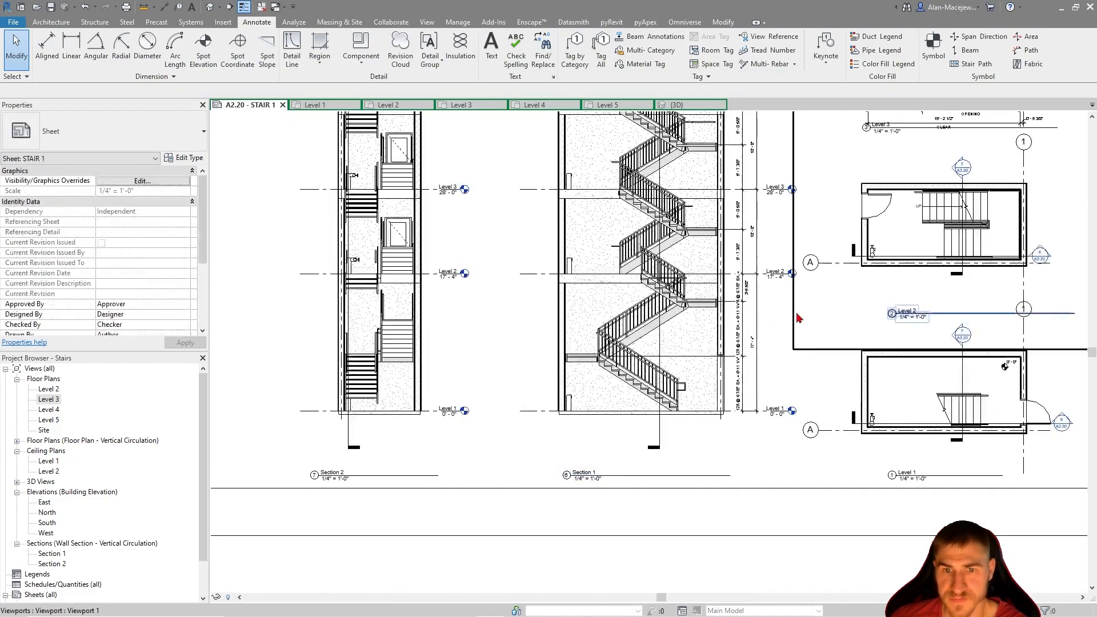
Examine the Level 1 to Level 3 plans and Section 1's flights, railings and dimensions across the sheet
{"action": "scroll", "coordinate": [715, 320], "scroll_direction": "up", "scroll_amount": 2}
{"action": "middle_click_drag", "start_coordinate": [729, 248], "coordinate": [315, 365]}
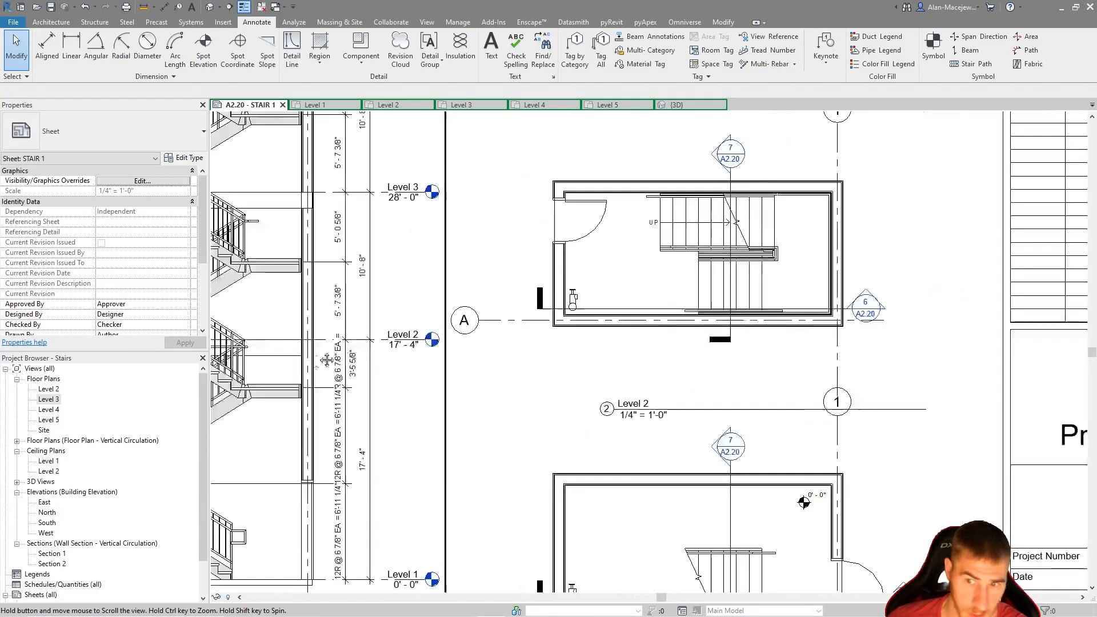
{"action": "scroll", "coordinate": [635, 425], "scroll_direction": "down", "scroll_amount": 2}
{"action": "middle_click_drag", "start_coordinate": [638, 296], "coordinate": [654, 396]}
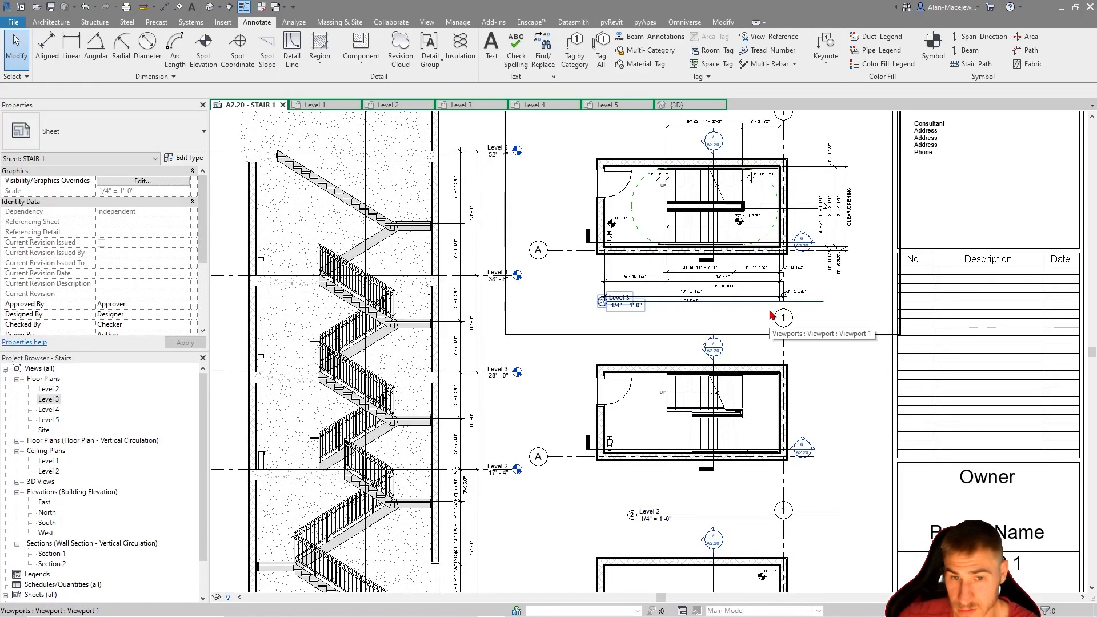
{"action": "middle_click_drag", "start_coordinate": [621, 458], "coordinate": [795, 307]}
{"action": "middle_click_drag", "start_coordinate": [607, 372], "coordinate": [603, 414]}
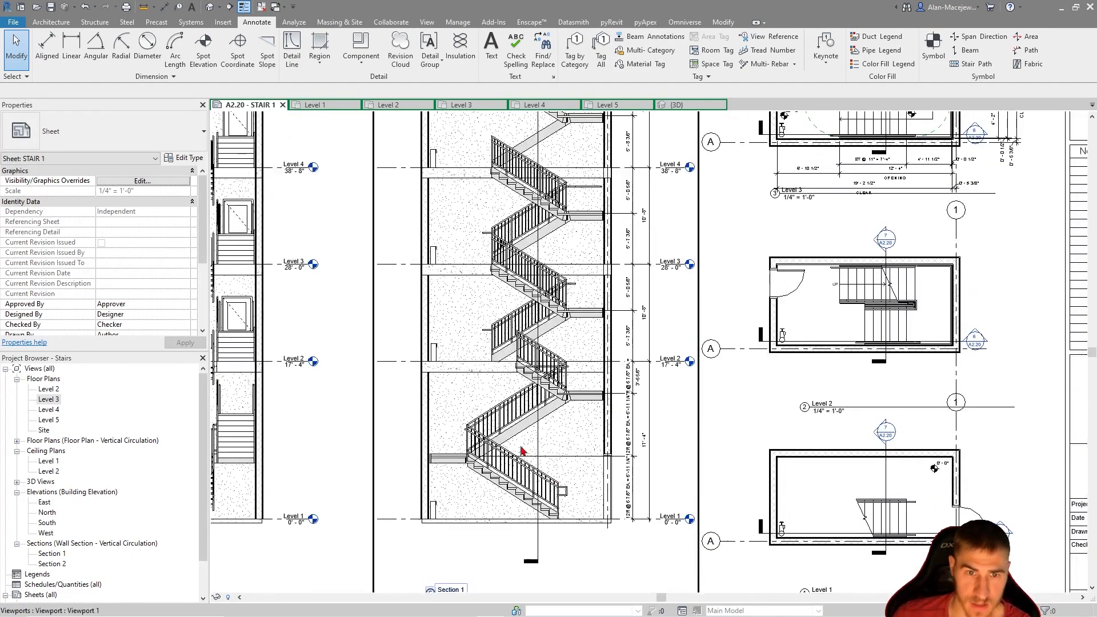
{"action": "scroll", "coordinate": [562, 243], "scroll_direction": "up", "scroll_amount": 3}
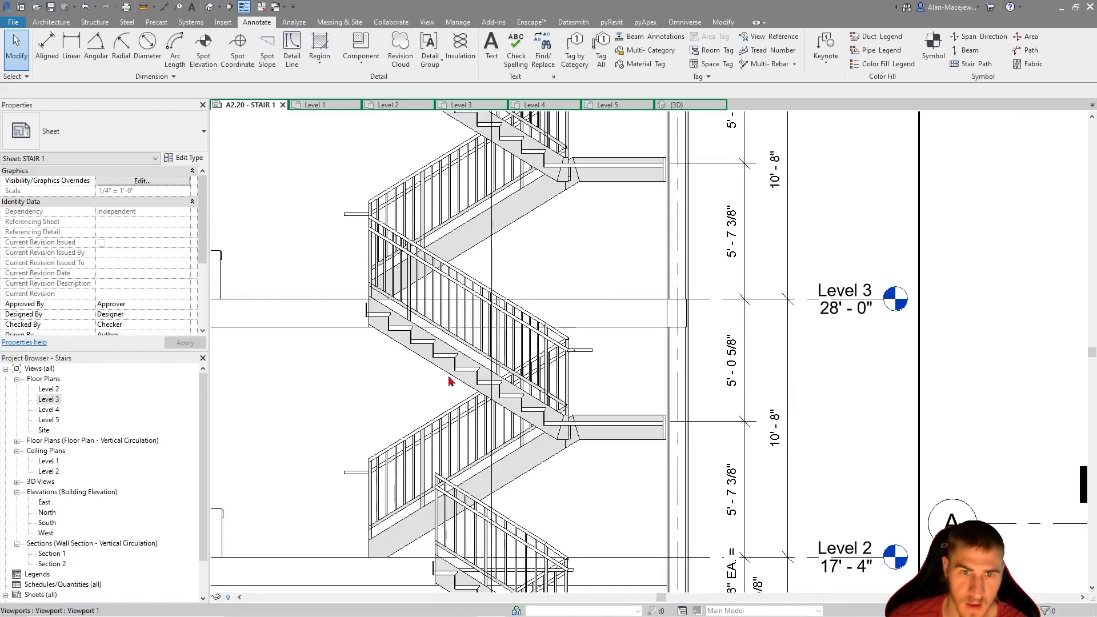
{"action": "scroll", "coordinate": [552, 395], "scroll_direction": "down", "scroll_amount": 2}
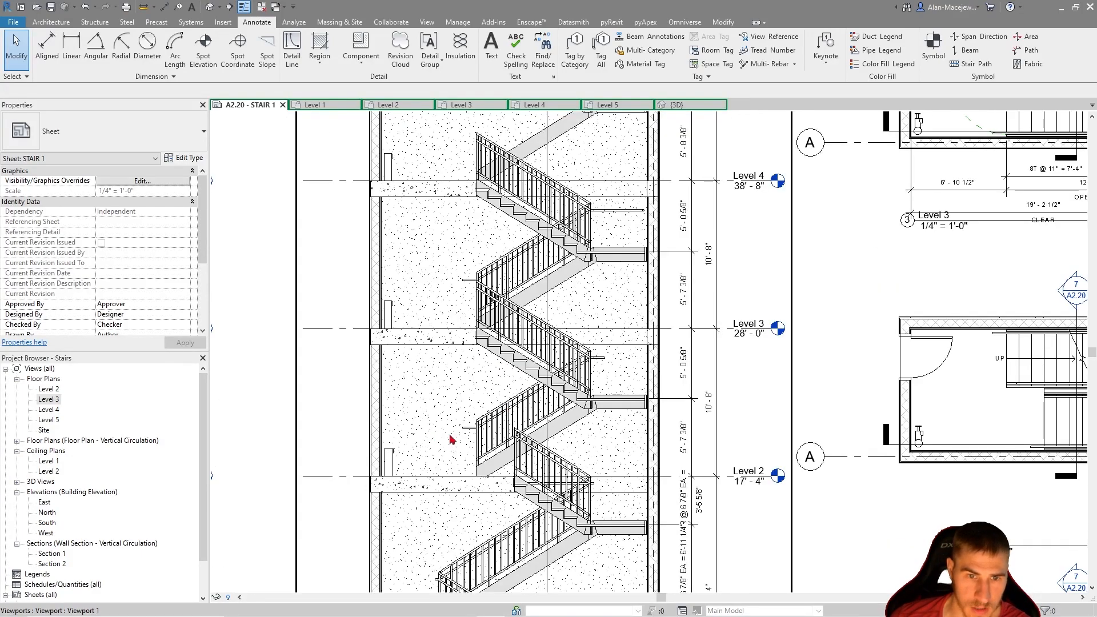
{"action": "scroll", "coordinate": [559, 392], "scroll_direction": "down", "scroll_amount": 2}
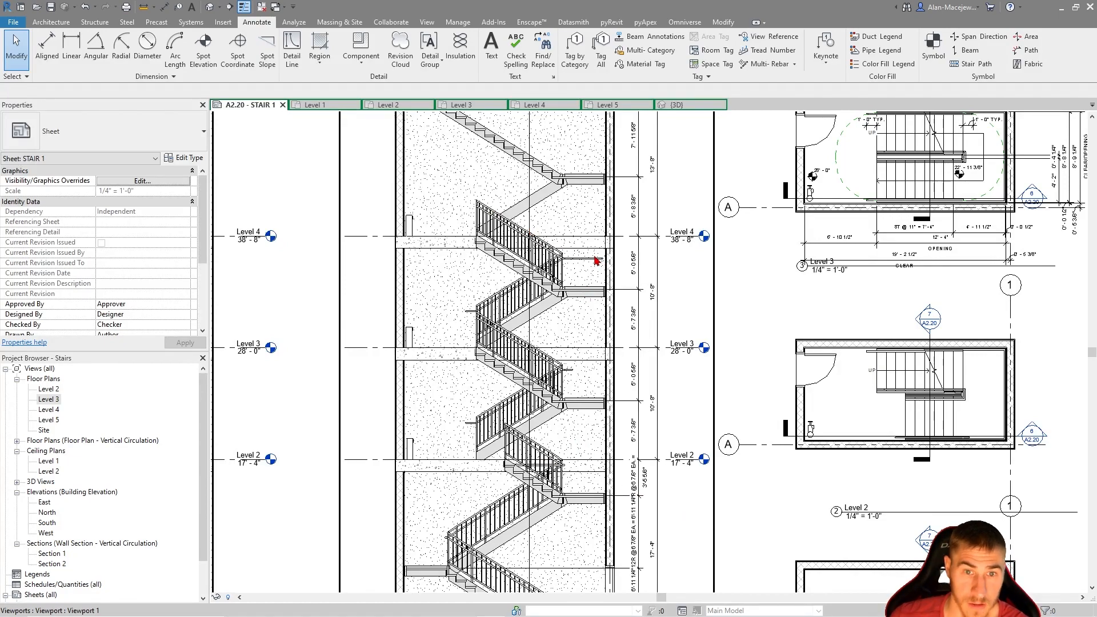
{"action": "middle_click_drag", "start_coordinate": [533, 323], "coordinate": [539, 335]}
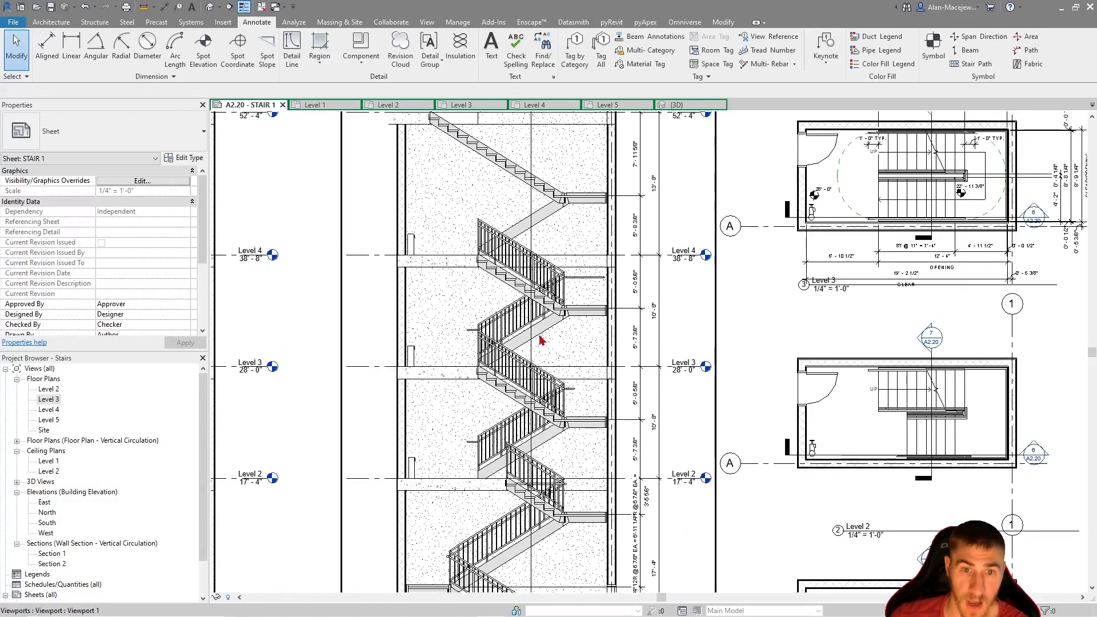
{"action": "scroll", "coordinate": [438, 331], "scroll_direction": "down", "scroll_amount": 1}
{"action": "middle_click_drag", "start_coordinate": [754, 373], "coordinate": [632, 349]}
{"action": "scroll", "coordinate": [635, 353], "scroll_direction": "down", "scroll_amount": 1}
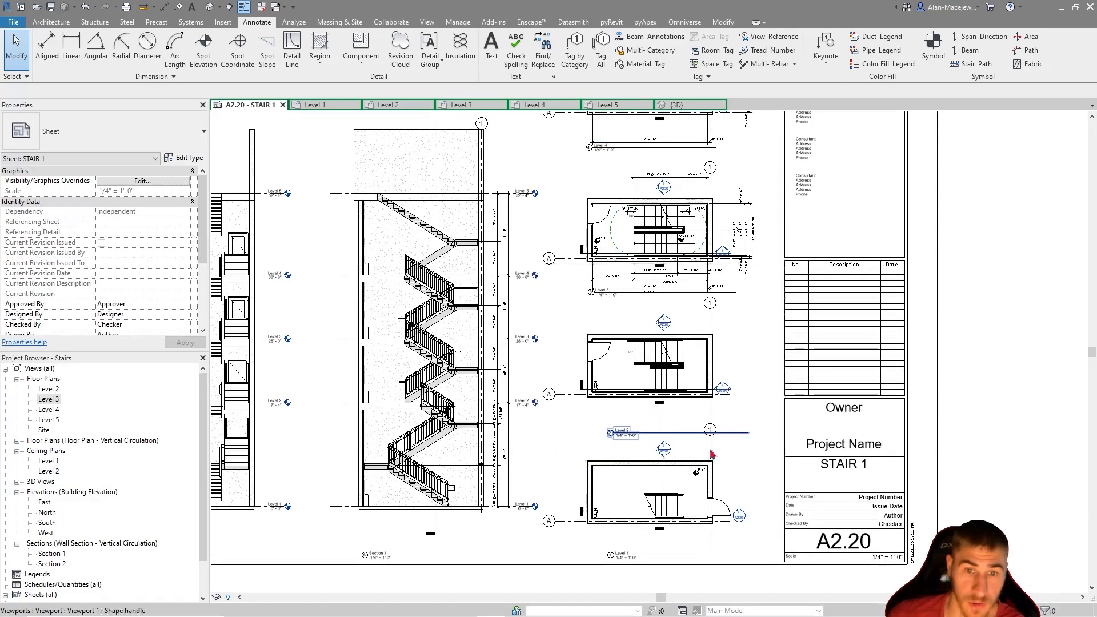
{"action": "scroll", "coordinate": [713, 372], "scroll_direction": "down", "scroll_amount": 1}
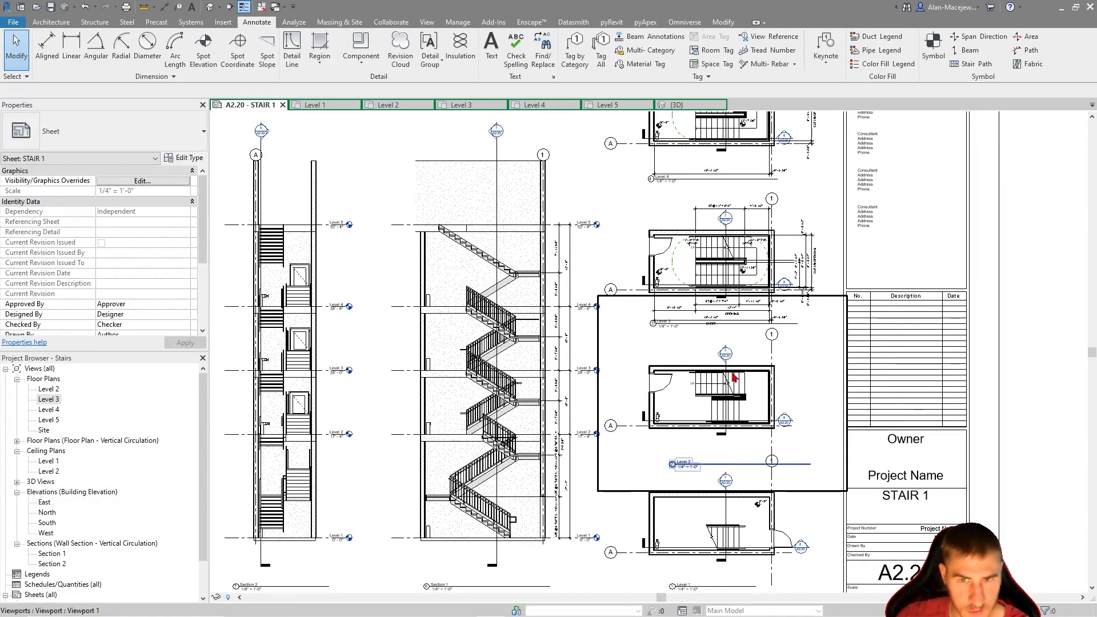
Activate the Level 3 plan on the sheet for editing its dimensions
{"action": "scroll", "coordinate": [768, 246], "scroll_direction": "up", "scroll_amount": 2}
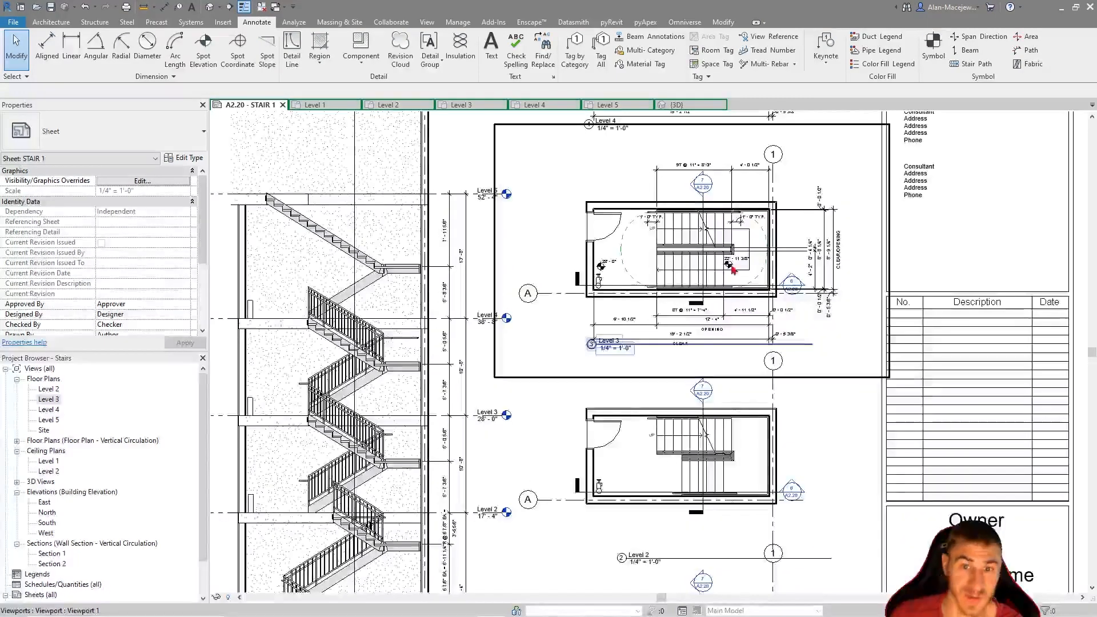
{"action": "scroll", "coordinate": [814, 195], "scroll_direction": "up", "scroll_amount": 2}
{"action": "scroll", "coordinate": [663, 236], "scroll_direction": "up", "scroll_amount": 2}
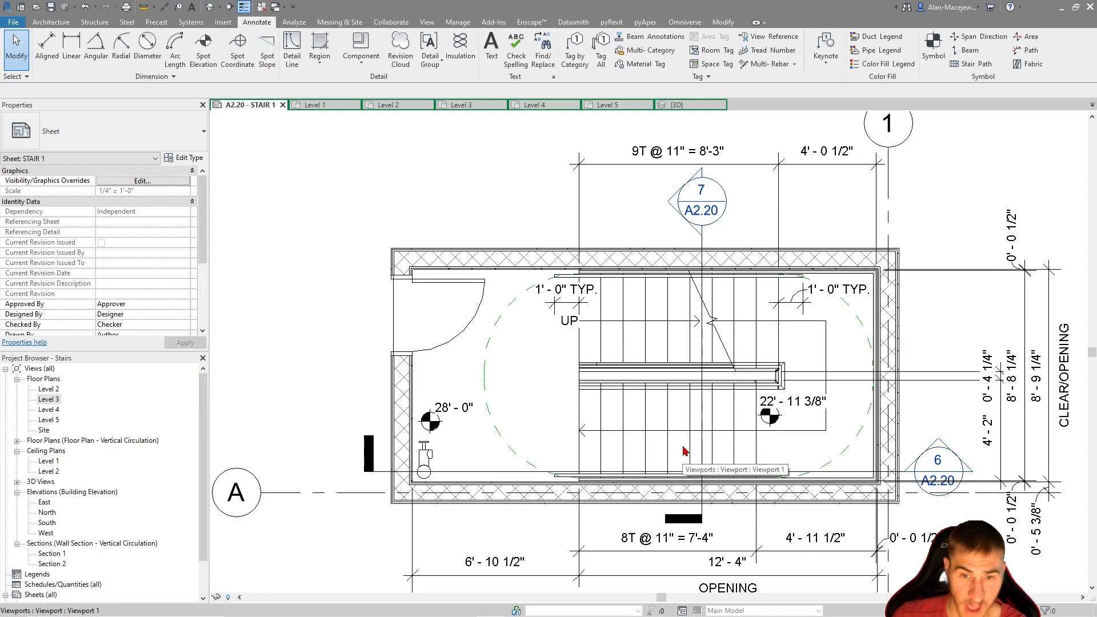
{"action": "scroll", "coordinate": [663, 412], "scroll_direction": "down", "scroll_amount": 1}
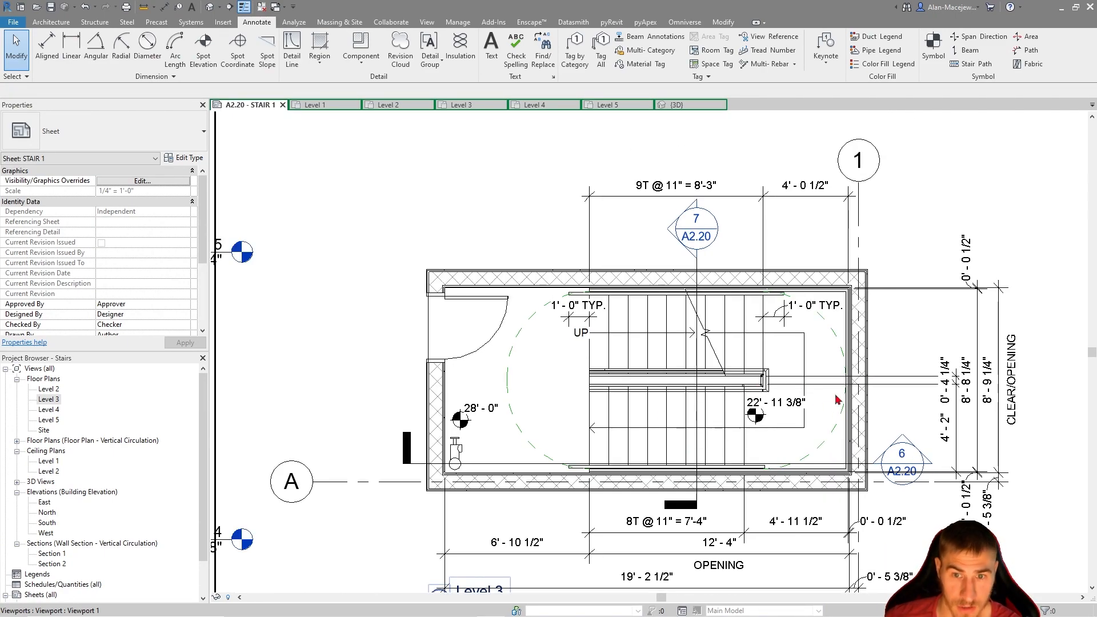
{"action": "scroll", "coordinate": [766, 337], "scroll_direction": "down", "scroll_amount": 2}
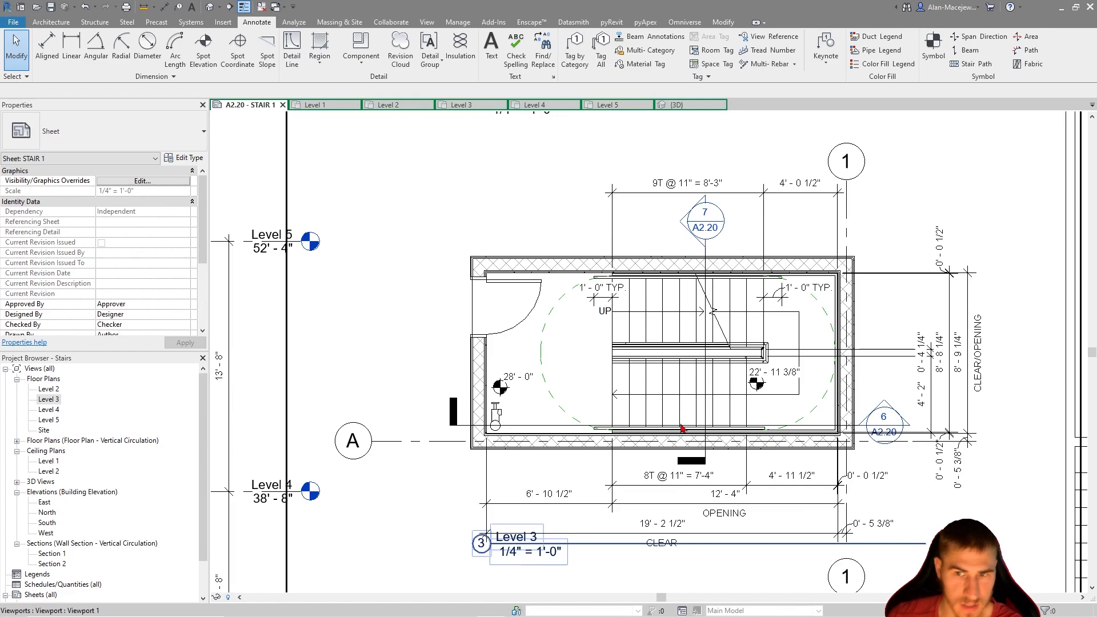
{"action": "double_click", "coordinate": [915, 339]}
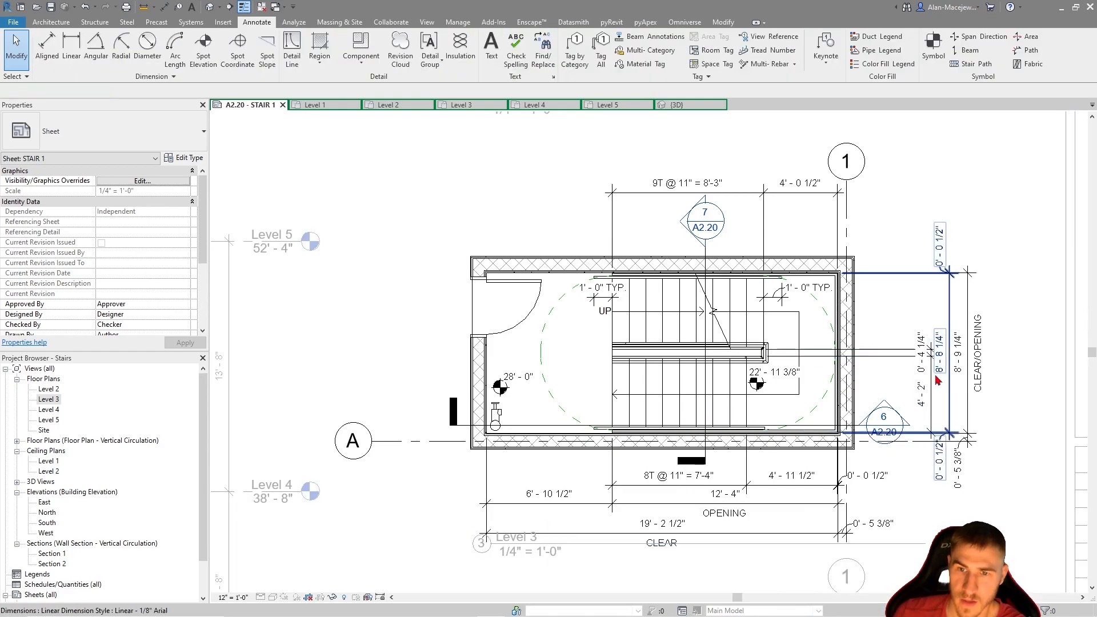
Edit the witness lines of the Level 3 stair width dimension string to include the shaft opening edge beside the upper flight
{"action": "left_click", "coordinate": [931, 386]}
{"action": "left_click", "coordinate": [591, 63]}
{"action": "scroll", "coordinate": [873, 251], "scroll_direction": "up", "scroll_amount": 2}
{"action": "scroll", "coordinate": [832, 242], "scroll_direction": "up", "scroll_amount": 3}
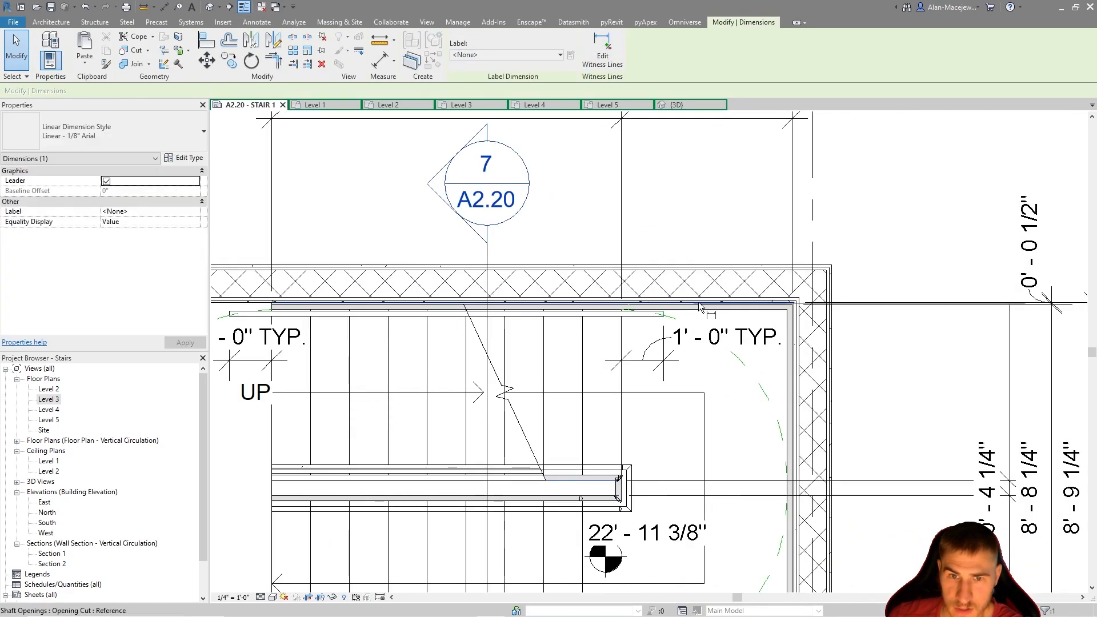
{"action": "scroll", "coordinate": [715, 305], "scroll_direction": "up", "scroll_amount": 5}
{"action": "left_click", "coordinate": [715, 305]}
{"action": "scroll", "coordinate": [717, 308], "scroll_direction": "down", "scroll_amount": 4}
{"action": "scroll", "coordinate": [713, 320], "scroll_direction": "down", "scroll_amount": 4}
{"action": "left_click", "coordinate": [827, 346]}
{"action": "scroll", "coordinate": [828, 350], "scroll_direction": "down", "scroll_amount": 3}
{"action": "middle_click_drag", "start_coordinate": [894, 329], "coordinate": [916, 335]}
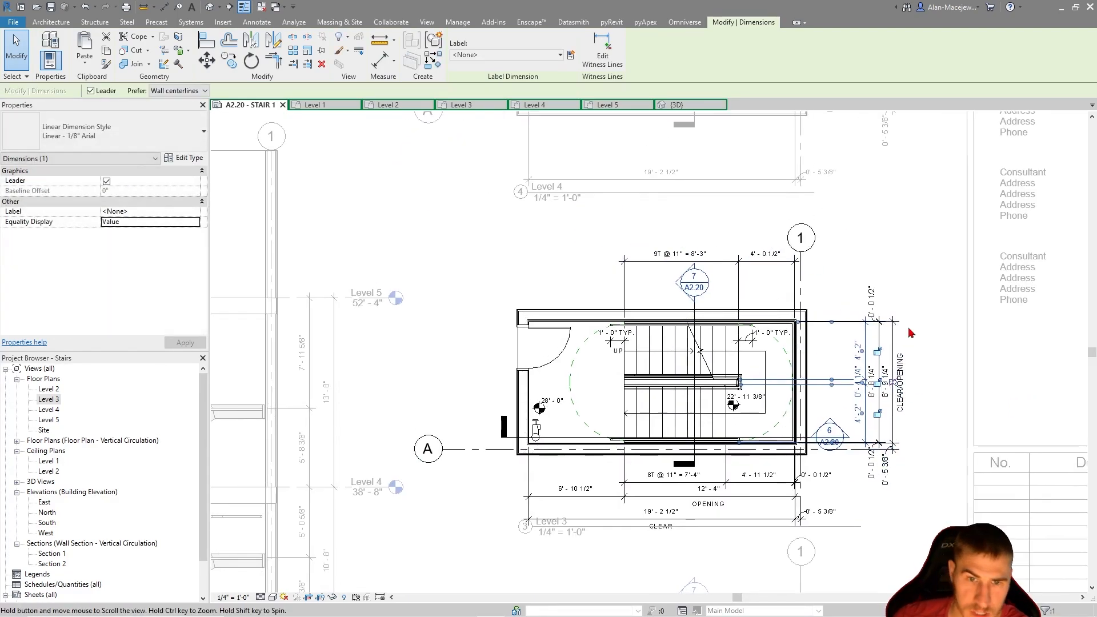
{"action": "left_click", "coordinate": [916, 335]}
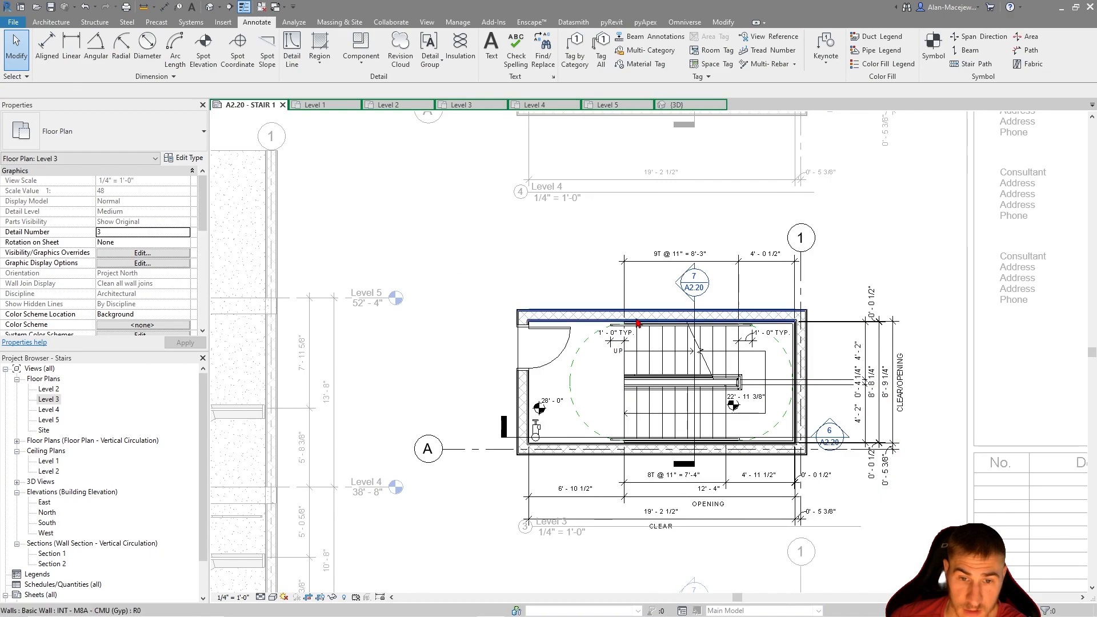
{"action": "left_click", "coordinate": [694, 504]}
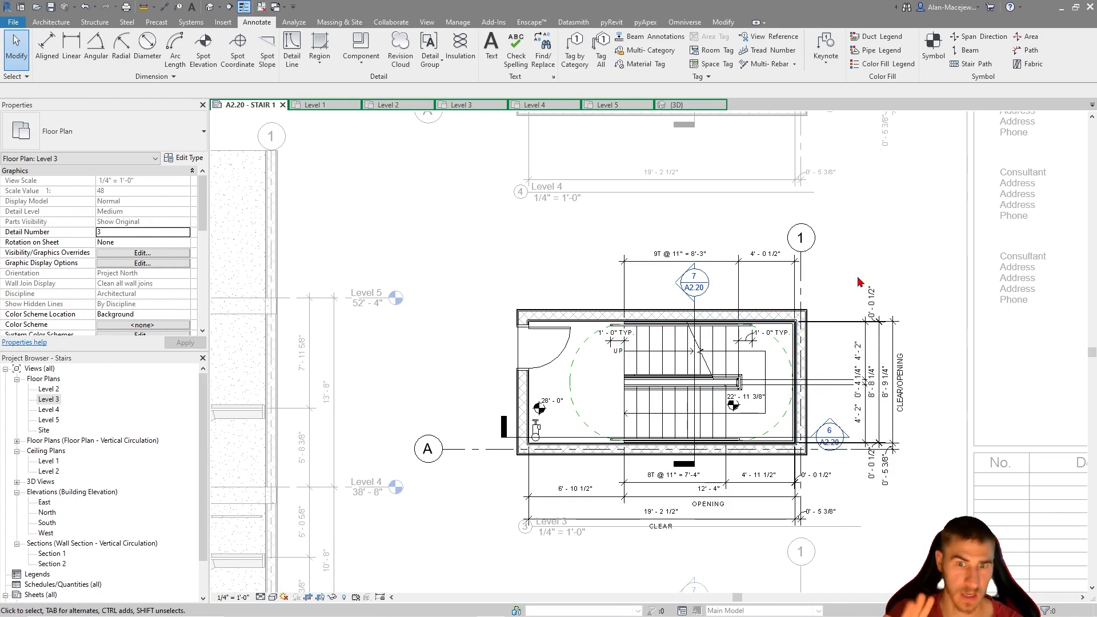
Examine Section 1's flights, railings and landings from Level 1 to Level 5, and deactivate the Level 3 plan view
{"action": "scroll", "coordinate": [843, 257], "scroll_direction": "down", "scroll_amount": 6}
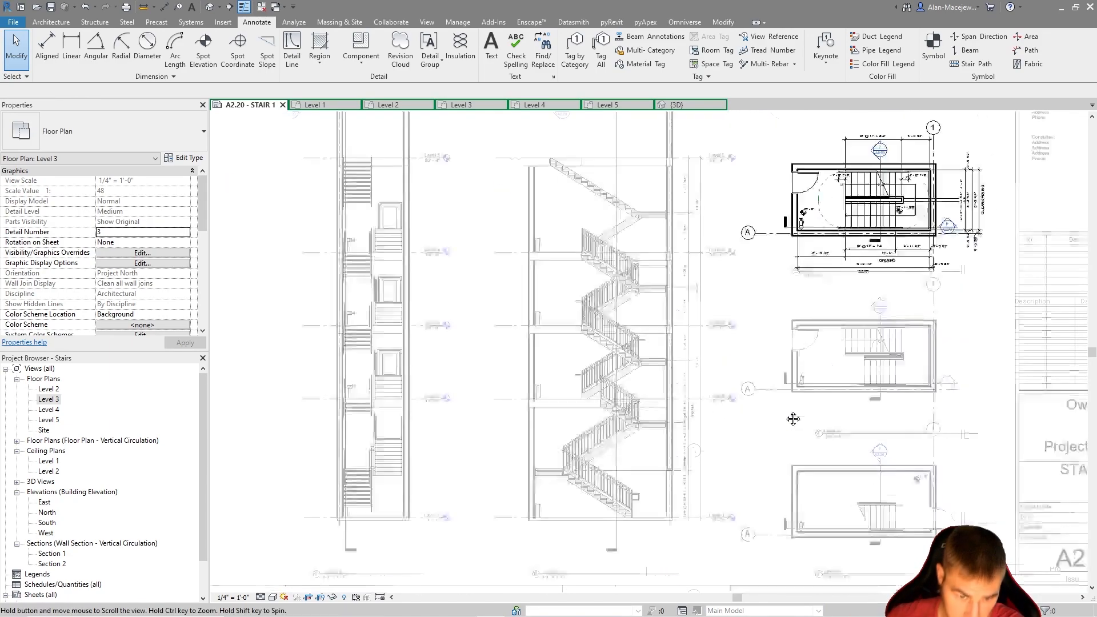
{"action": "scroll", "coordinate": [711, 443], "scroll_direction": "up", "scroll_amount": 5}
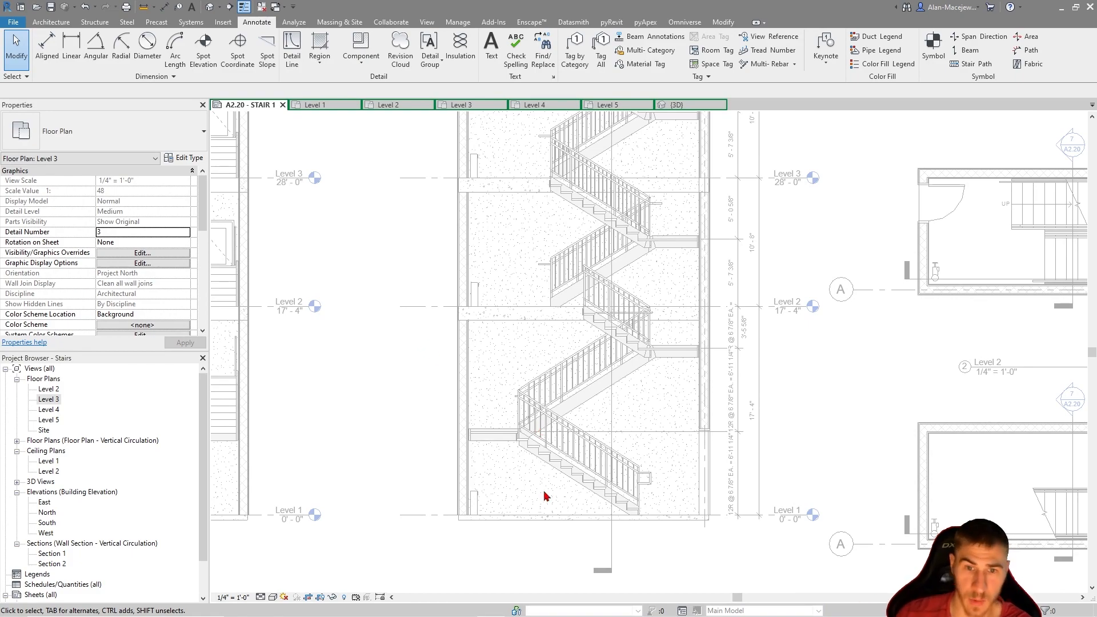
{"action": "scroll", "coordinate": [594, 463], "scroll_direction": "up", "scroll_amount": 2}
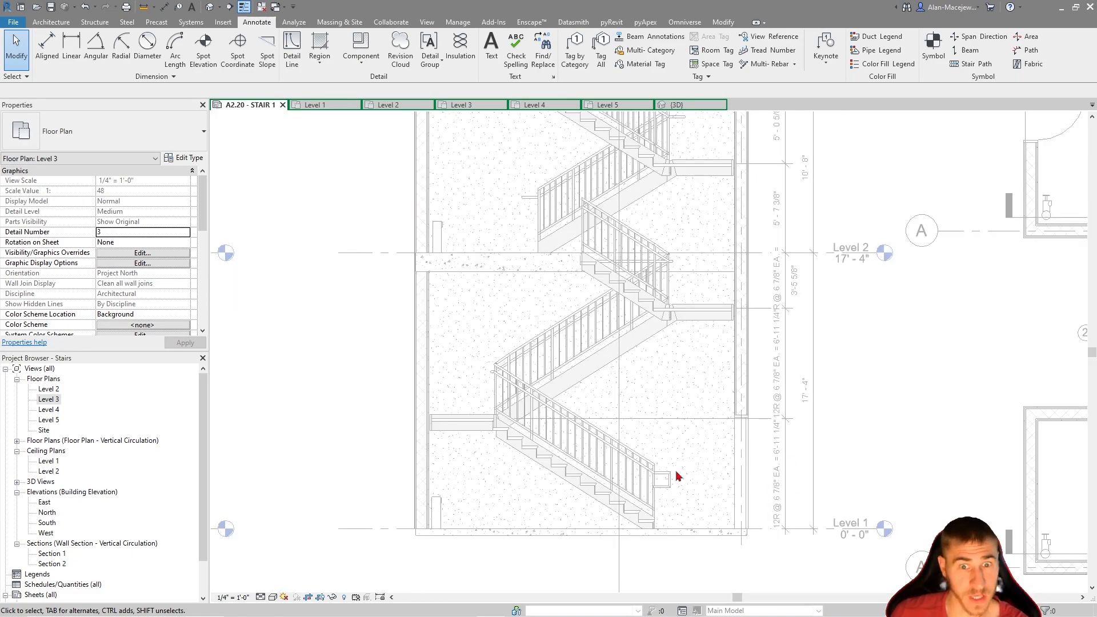
{"action": "scroll", "coordinate": [691, 474], "scroll_direction": "down", "scroll_amount": 3}
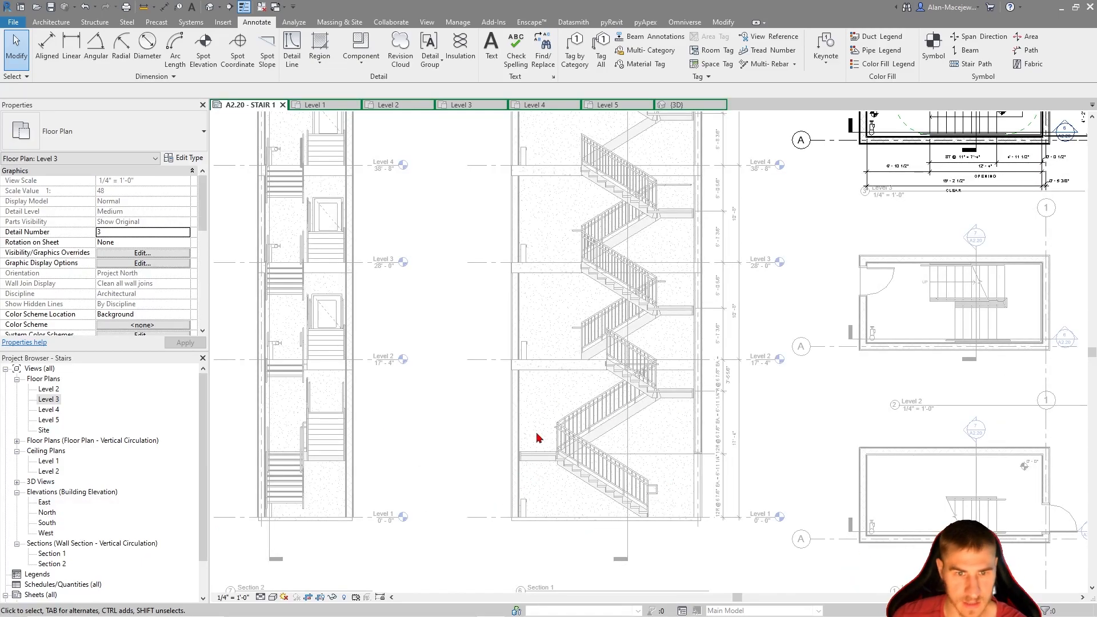
{"action": "scroll", "coordinate": [569, 389], "scroll_direction": "down", "scroll_amount": 2}
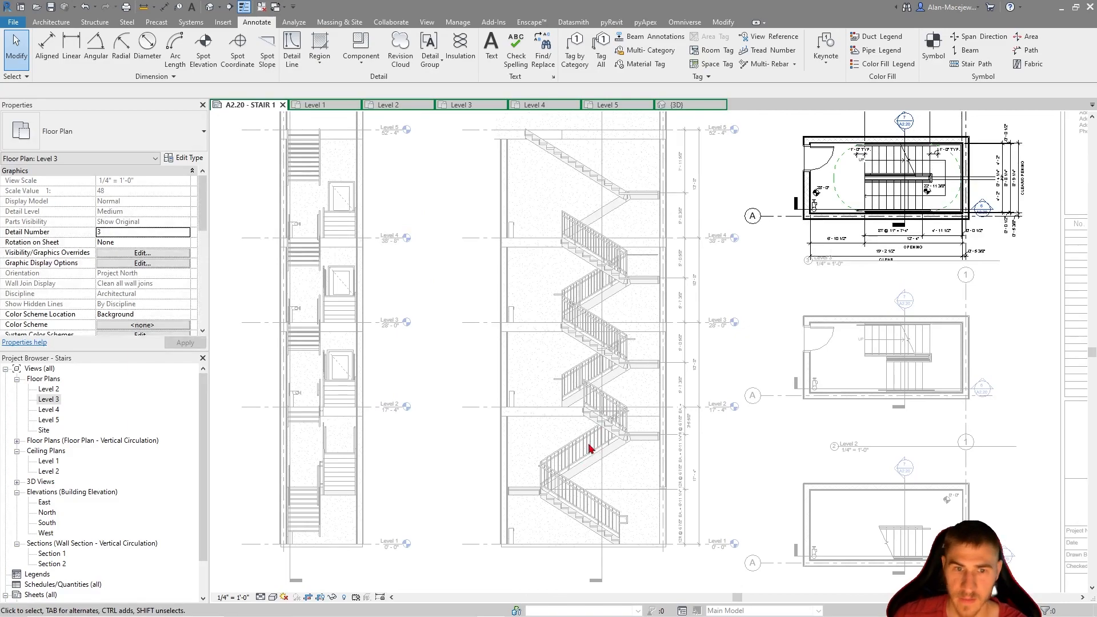
{"action": "scroll", "coordinate": [593, 450], "scroll_direction": "up", "scroll_amount": 3}
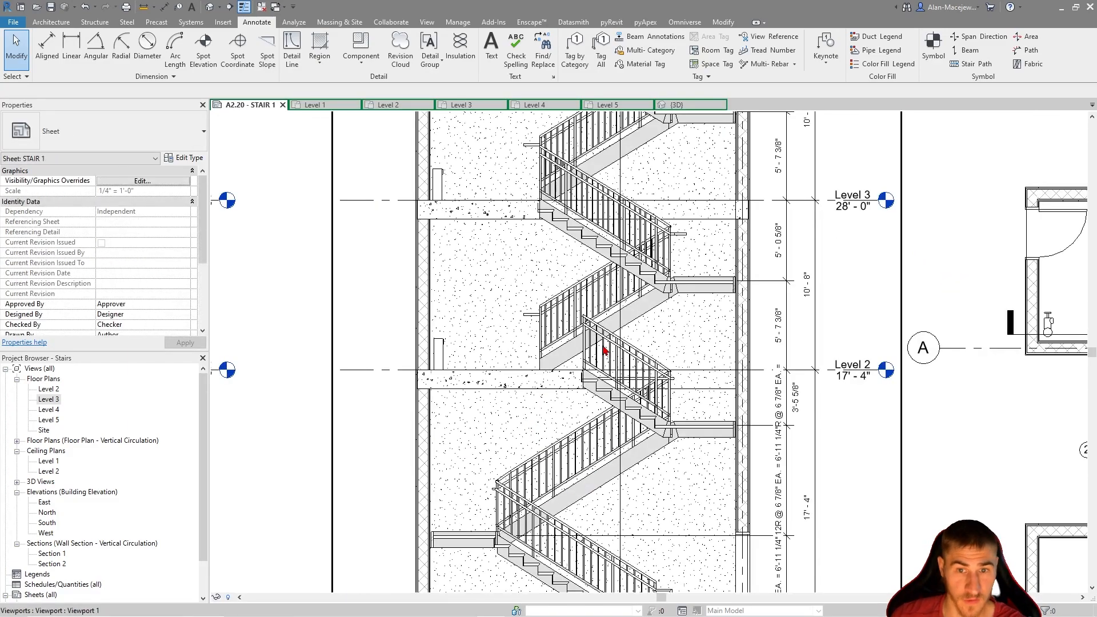
{"action": "scroll", "coordinate": [548, 260], "scroll_direction": "down", "scroll_amount": 3}
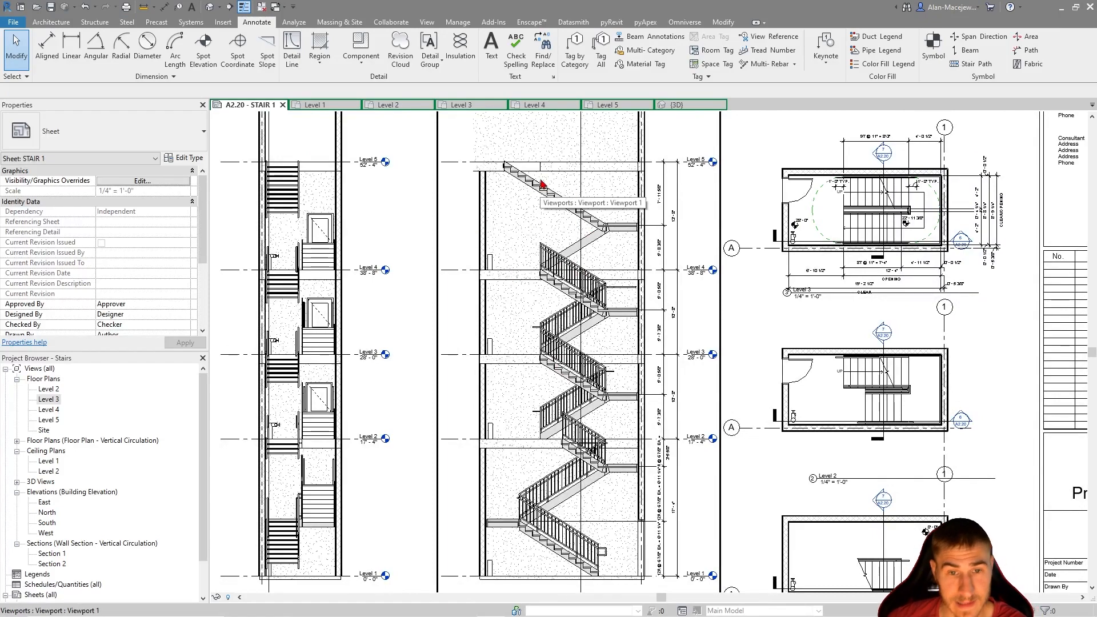
{"action": "middle_click_drag", "start_coordinate": [697, 483], "coordinate": [697, 484]}
{"action": "scroll", "coordinate": [698, 484], "scroll_direction": "down", "scroll_amount": 1}
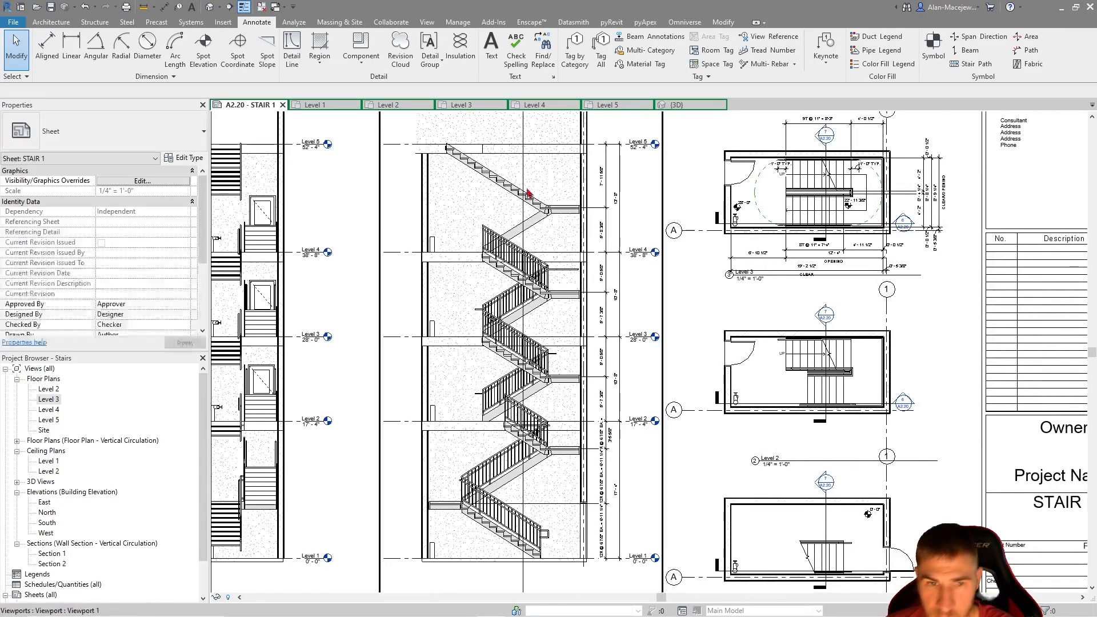
{"action": "scroll", "coordinate": [492, 432], "scroll_direction": "down", "scroll_amount": 1}
{"action": "middle_click_drag", "start_coordinate": [297, 387], "coordinate": [314, 386]}
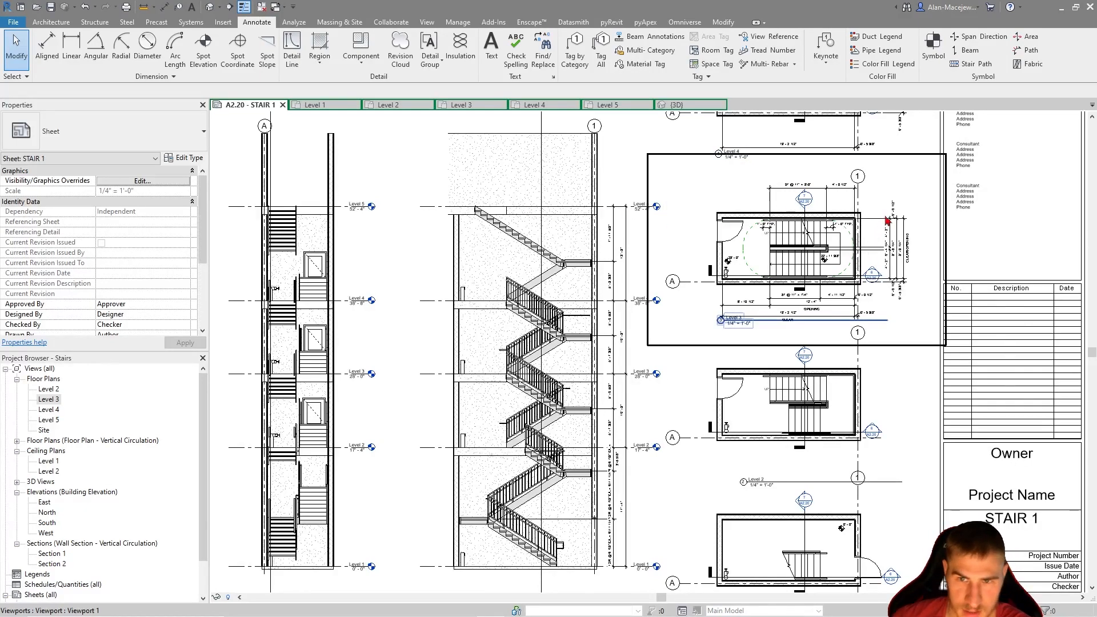
Examine the Level 3 plan's tread, opening and clear dimensions against the other plans and sections on the sheet
{"action": "scroll", "coordinate": [674, 229], "scroll_direction": "up", "scroll_amount": 3}
{"action": "scroll", "coordinate": [647, 242], "scroll_direction": "down", "scroll_amount": 2}
{"action": "scroll", "coordinate": [647, 242], "scroll_direction": "down", "scroll_amount": 4}
{"action": "scroll", "coordinate": [639, 294], "scroll_direction": "up", "scroll_amount": 2}
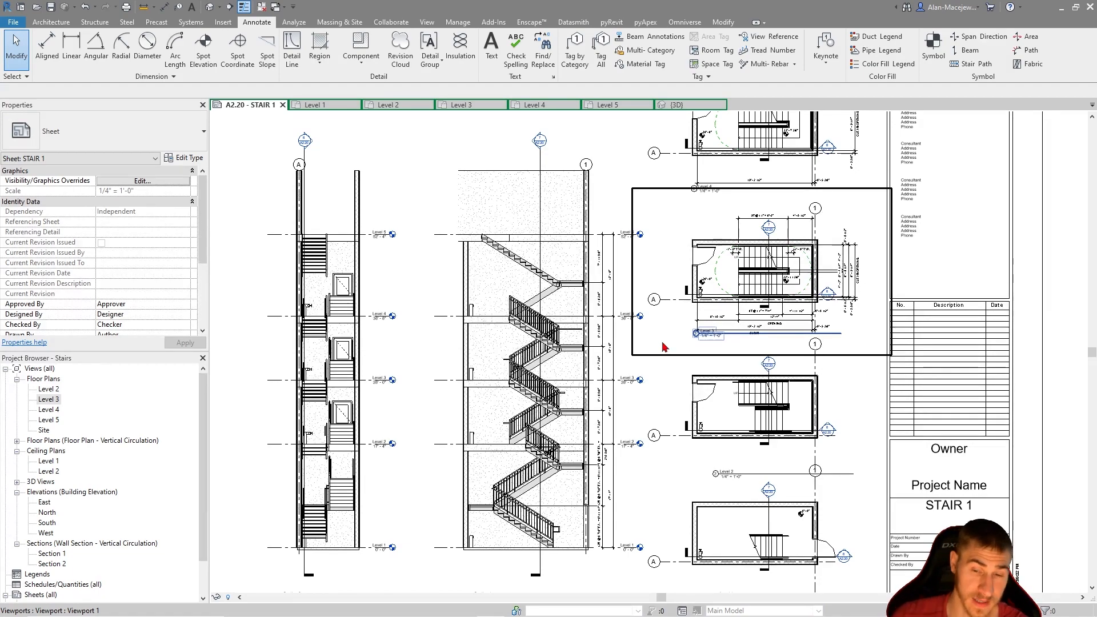
{"action": "scroll", "coordinate": [666, 342], "scroll_direction": "up", "scroll_amount": 5}
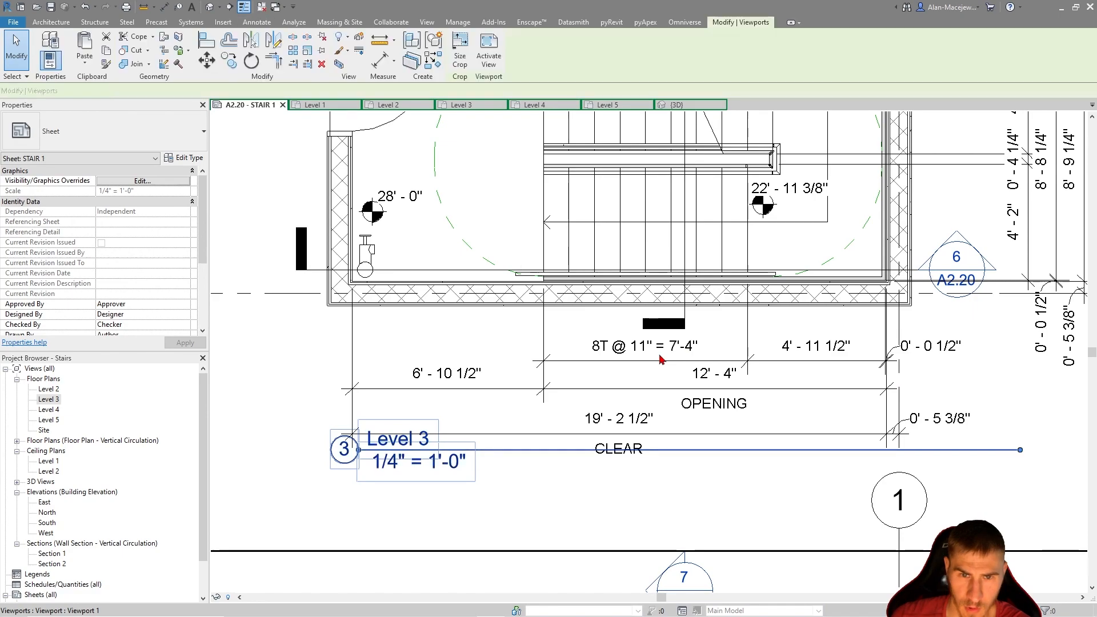
{"action": "left_click", "coordinate": [662, 358]}
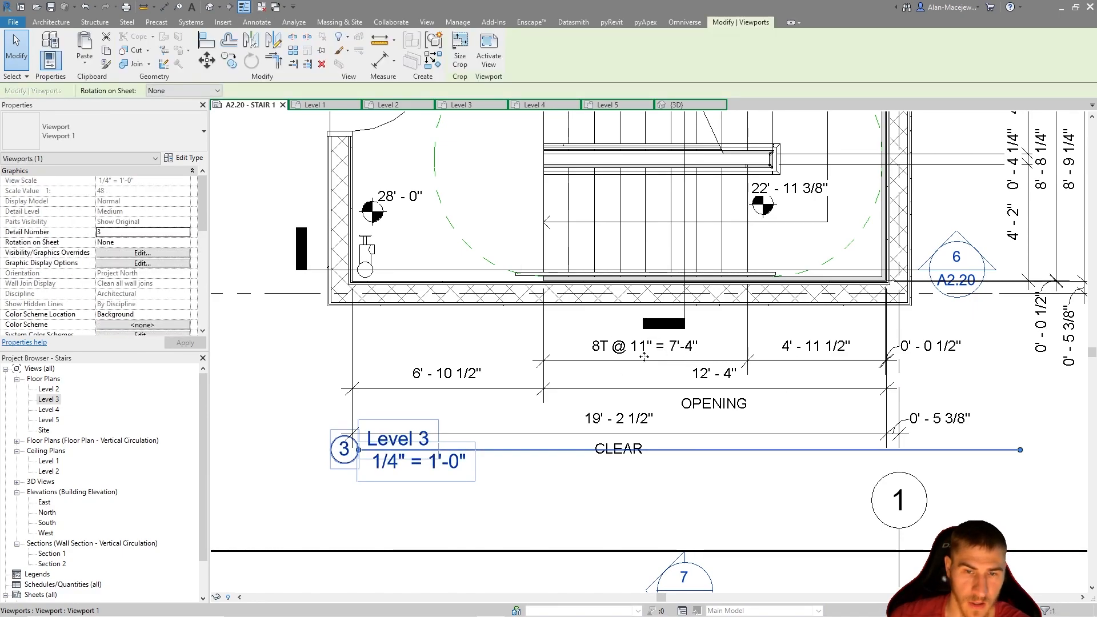
{"action": "scroll", "coordinate": [643, 356], "scroll_direction": "down", "scroll_amount": 5}
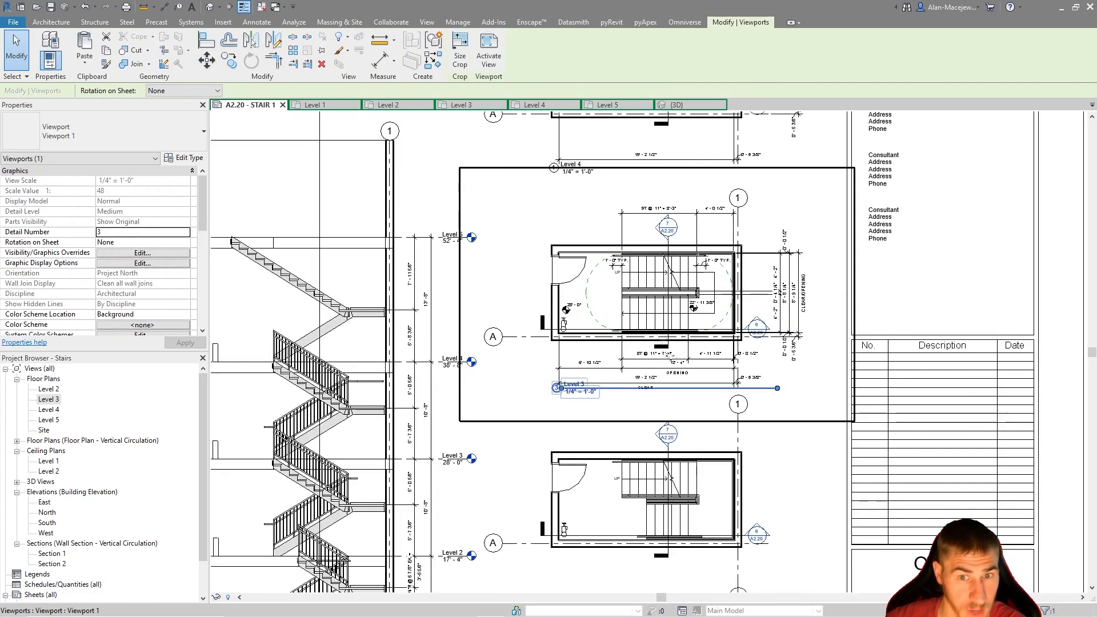
{"action": "scroll", "coordinate": [644, 370], "scroll_direction": "down", "scroll_amount": 2}
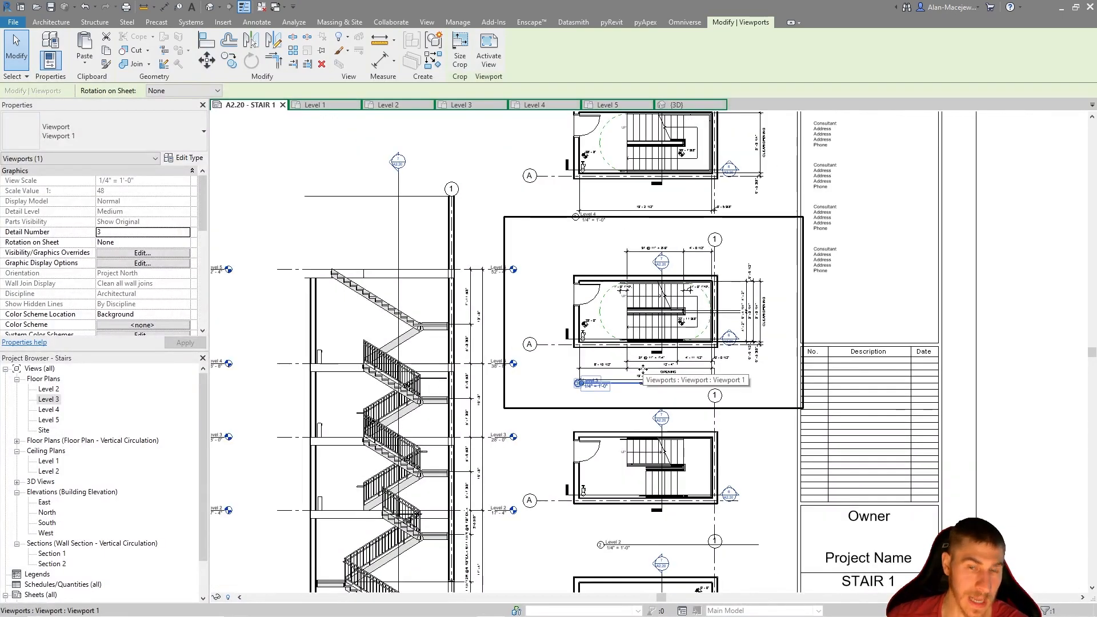
{"action": "scroll", "coordinate": [644, 371], "scroll_direction": "down", "scroll_amount": 3}
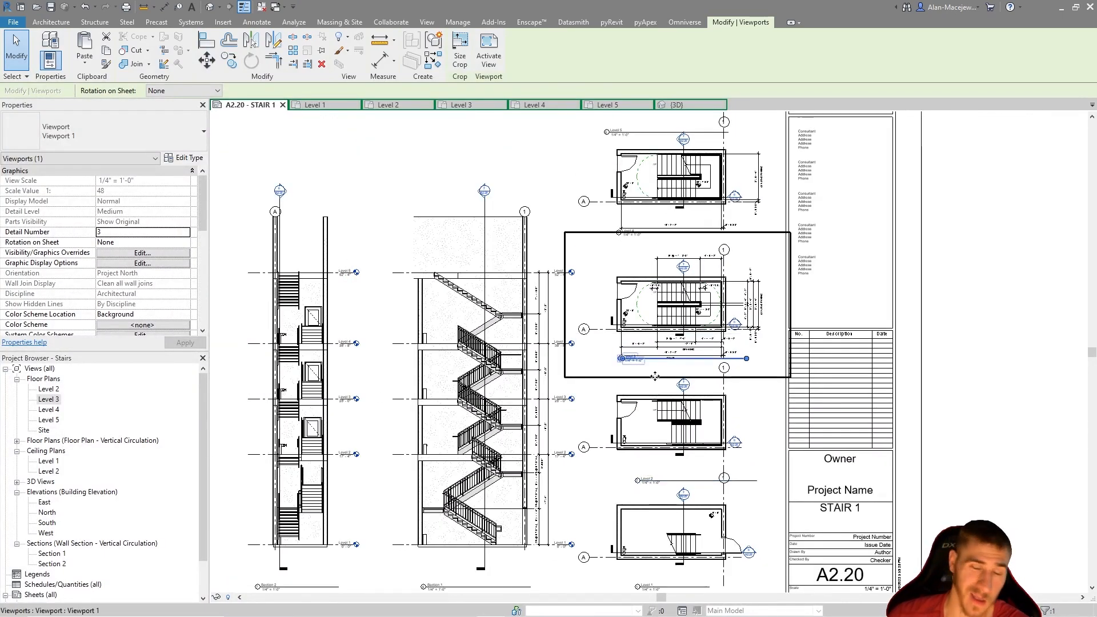
{"action": "scroll", "coordinate": [614, 237], "scroll_direction": "down", "scroll_amount": 2}
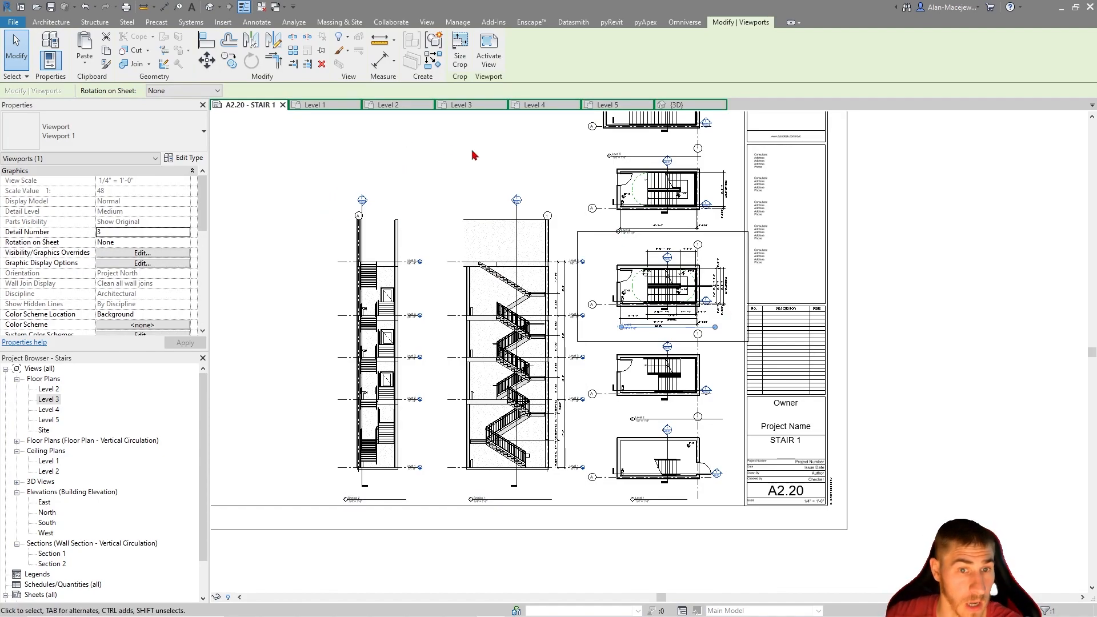
{"action": "scroll", "coordinate": [565, 263], "scroll_direction": "up", "scroll_amount": 2}
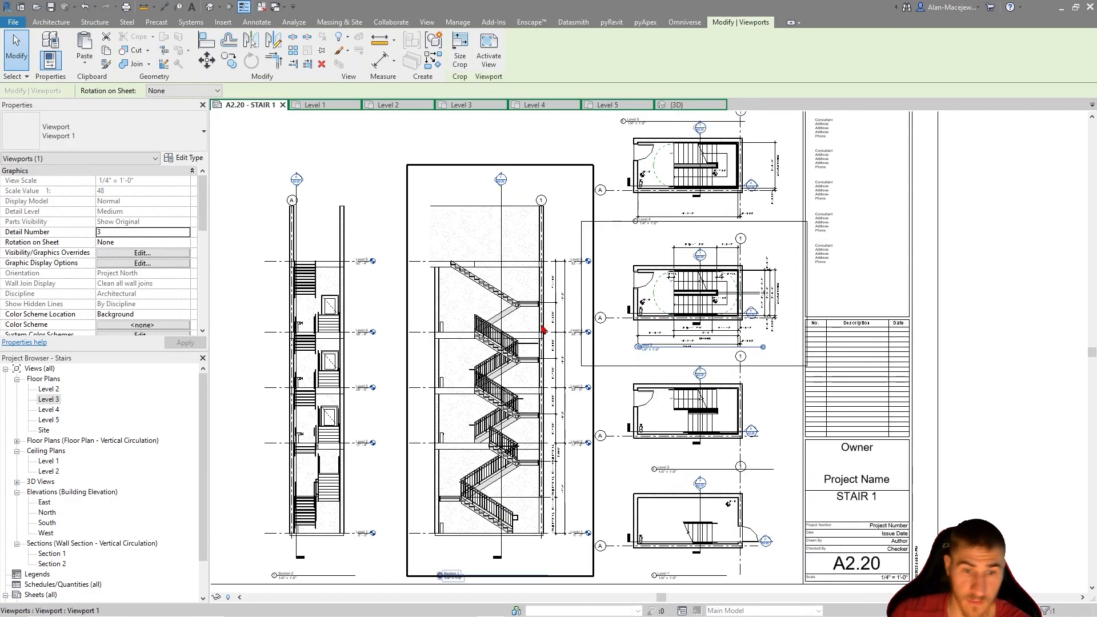